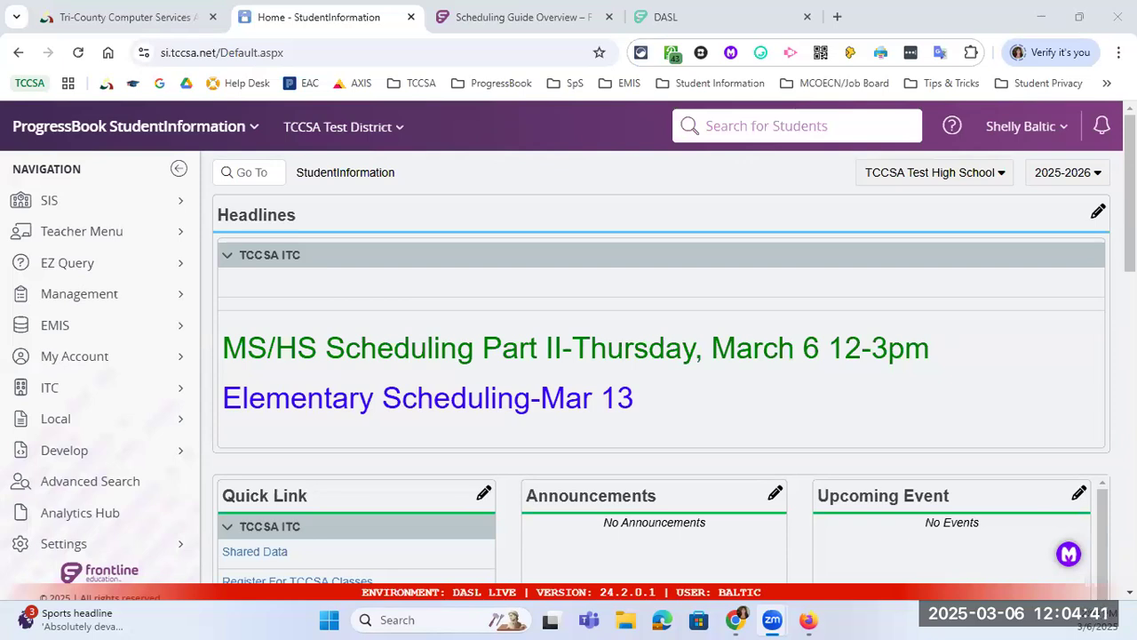
# Step: Glance at the Batch Scheduler Procedural Checklist and examine the Scheduling Guide Overview's topic lists down through Scheduling Reports
pyautogui.click(749, 20)
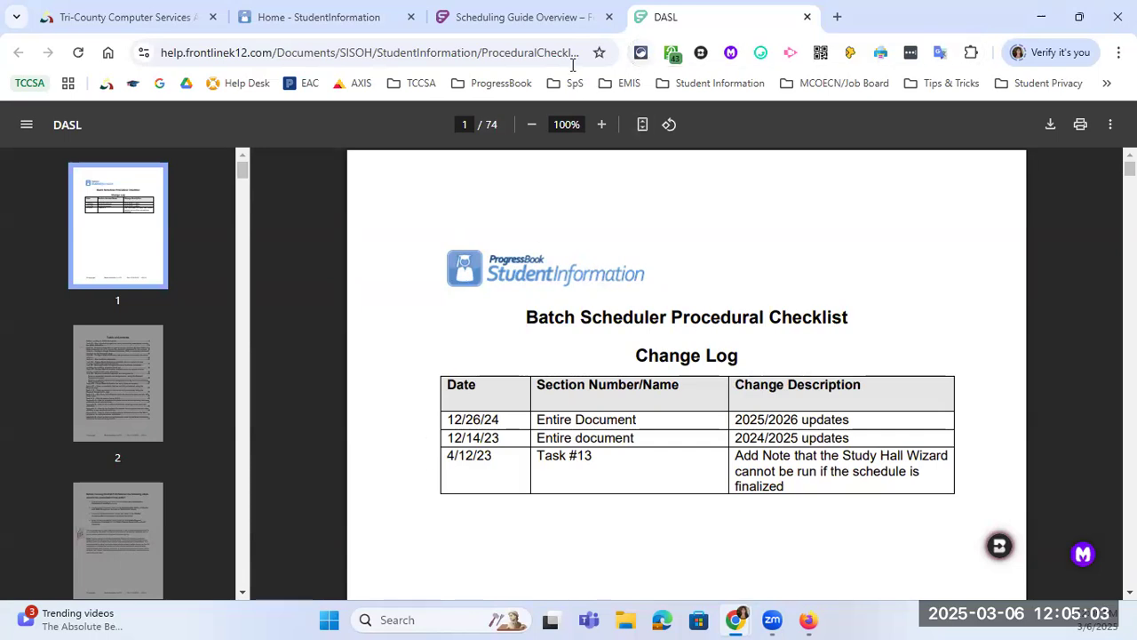
pyautogui.click(522, 27)
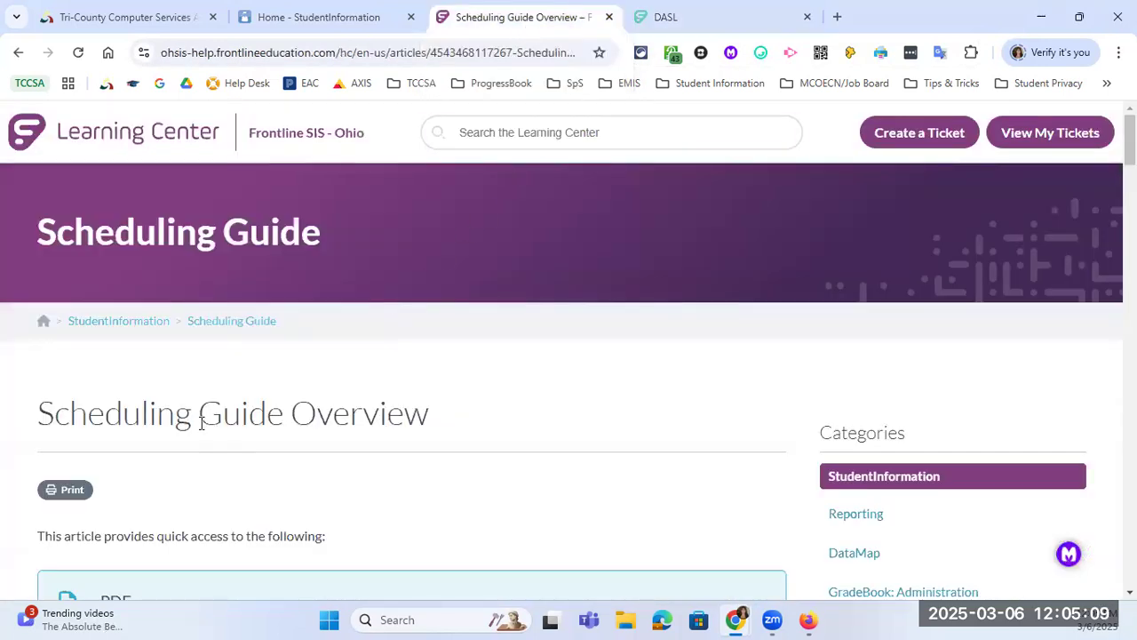
pyautogui.scroll(-1, 336, 422)
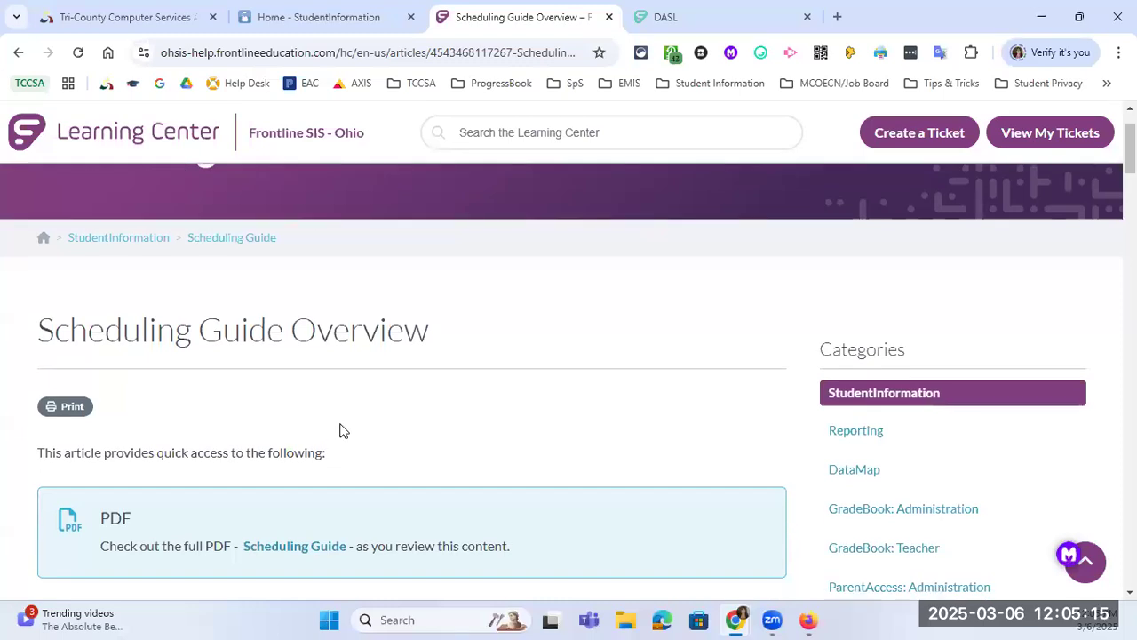
pyautogui.scroll(-1, 340, 431)
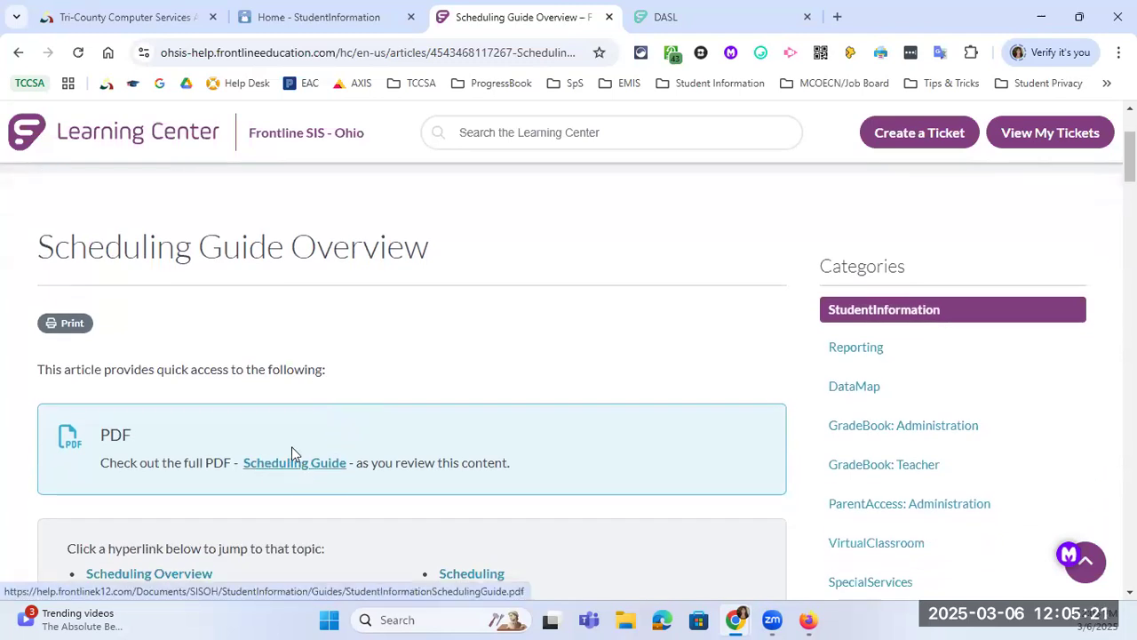
pyautogui.scroll(-1, 300, 471)
pyautogui.scroll(-3, 301, 471)
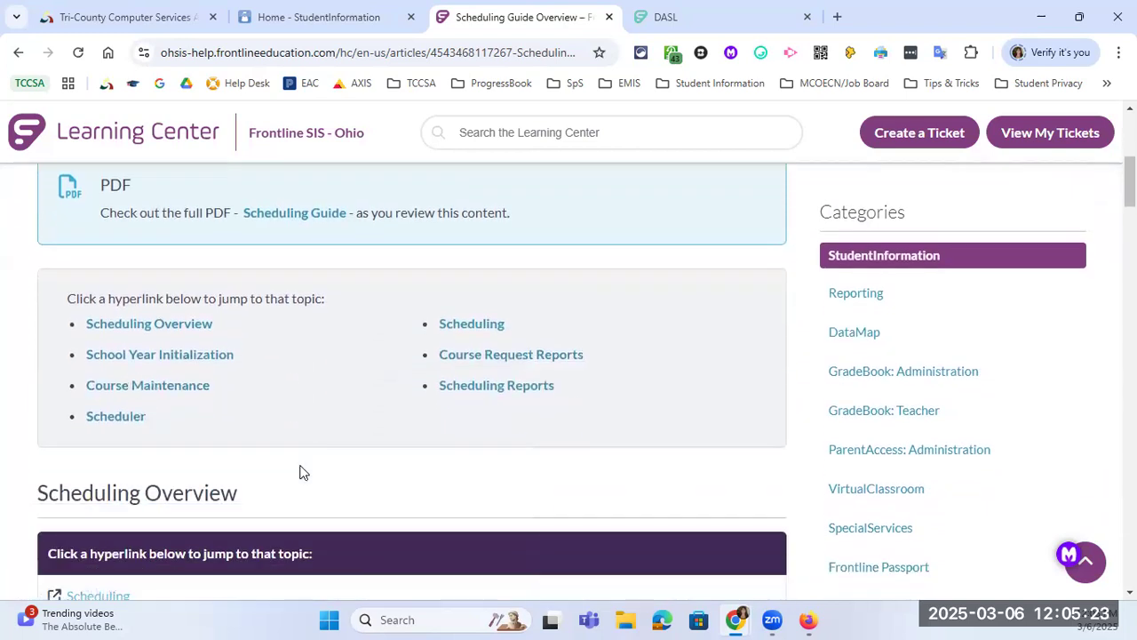
pyautogui.scroll(-1, 287, 536)
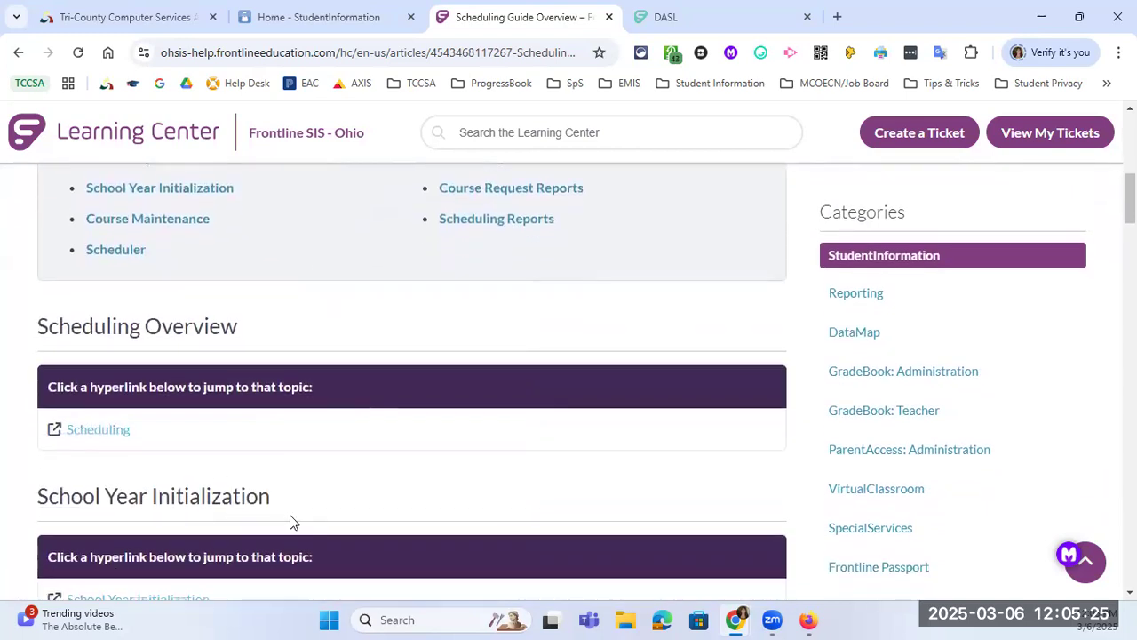
pyautogui.scroll(-3, 289, 520)
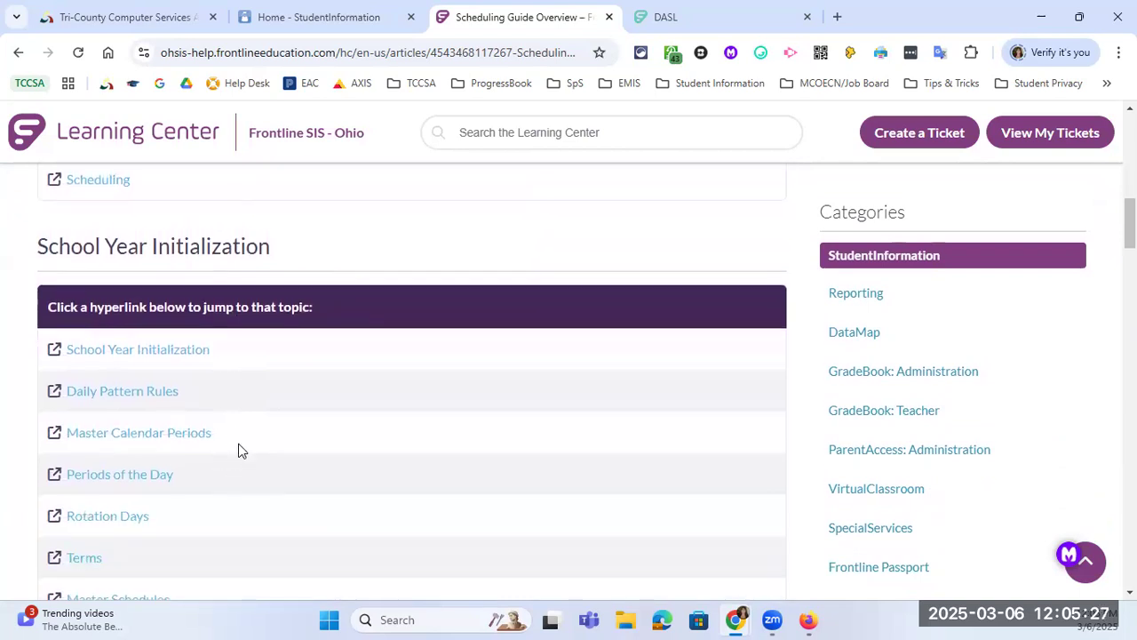
pyautogui.scroll(-1, 238, 443)
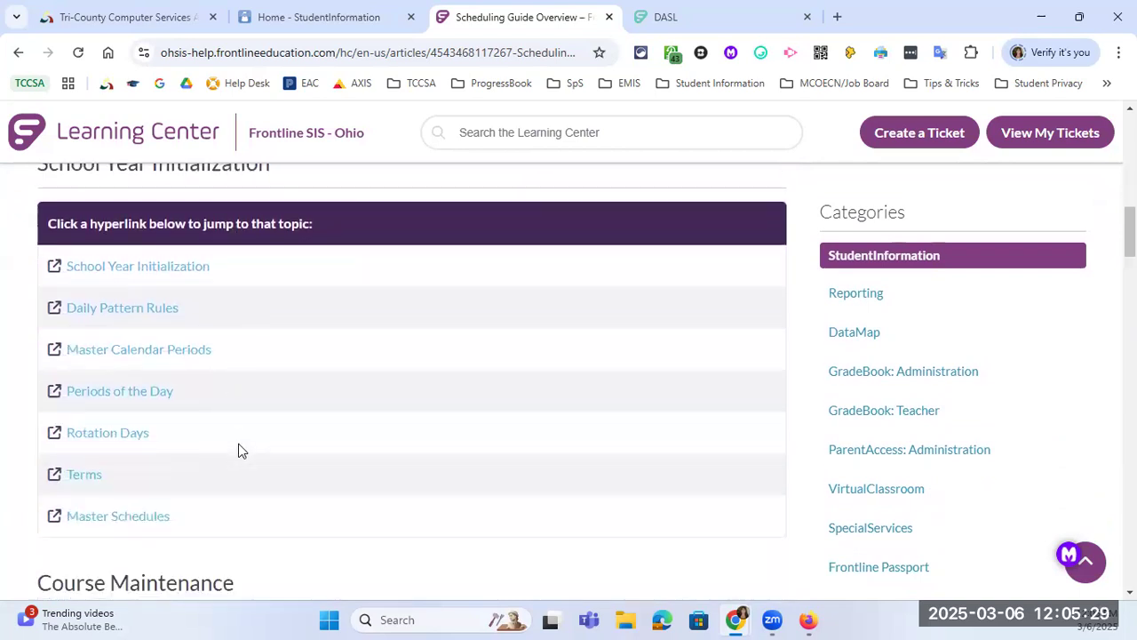
pyautogui.scroll(-4, 238, 444)
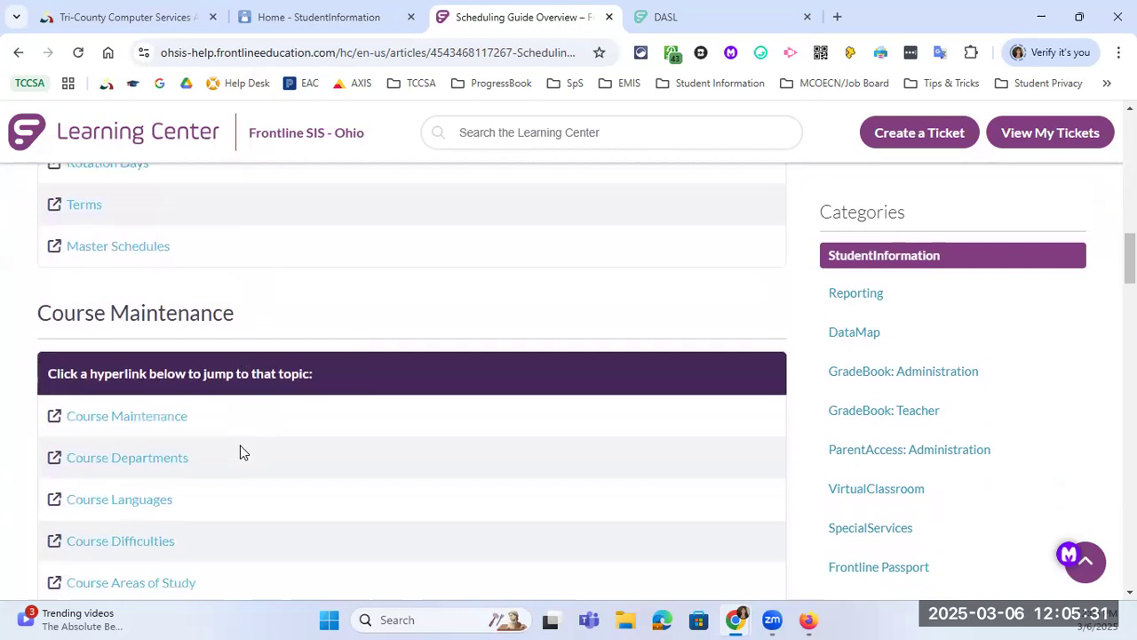
pyautogui.scroll(-5, 236, 467)
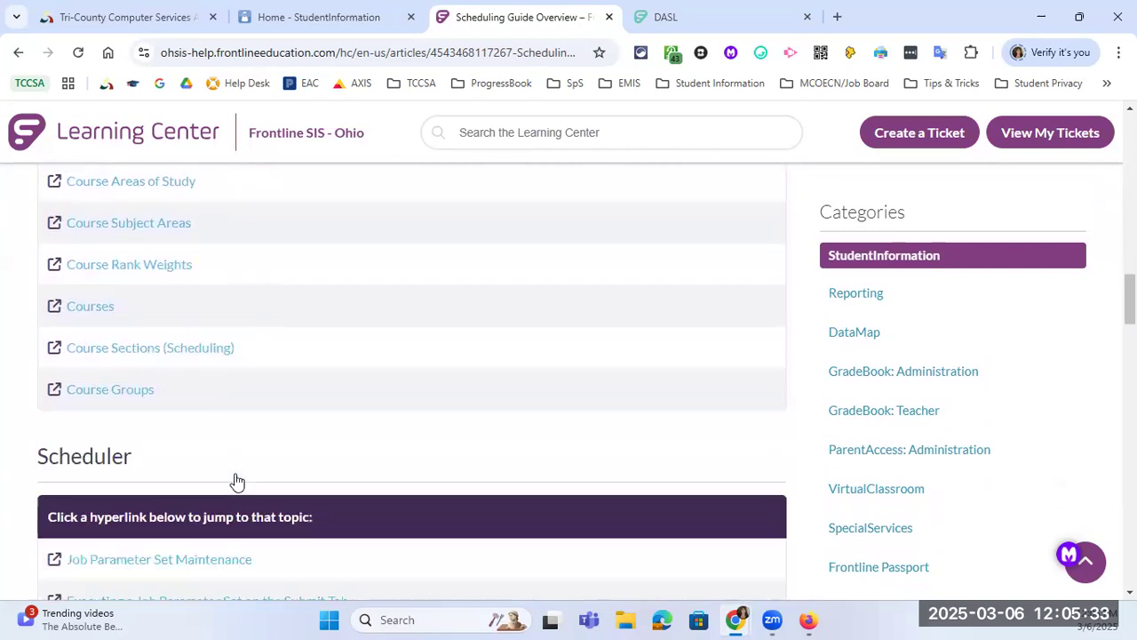
pyautogui.scroll(-2, 236, 479)
pyautogui.scroll(-4, 236, 480)
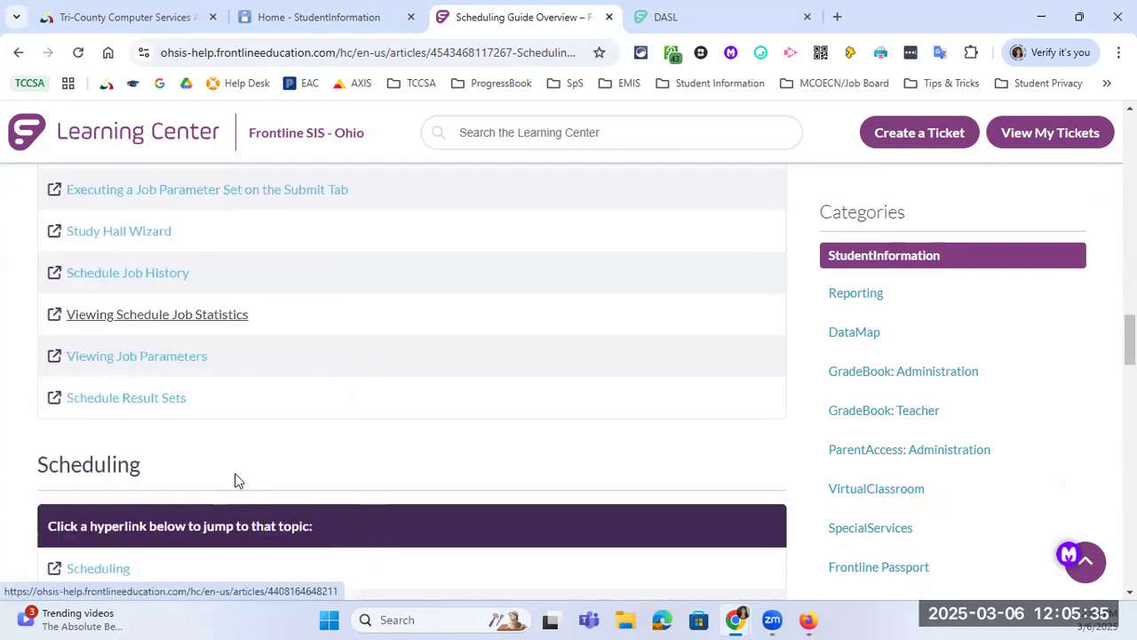
pyautogui.scroll(-3, 237, 480)
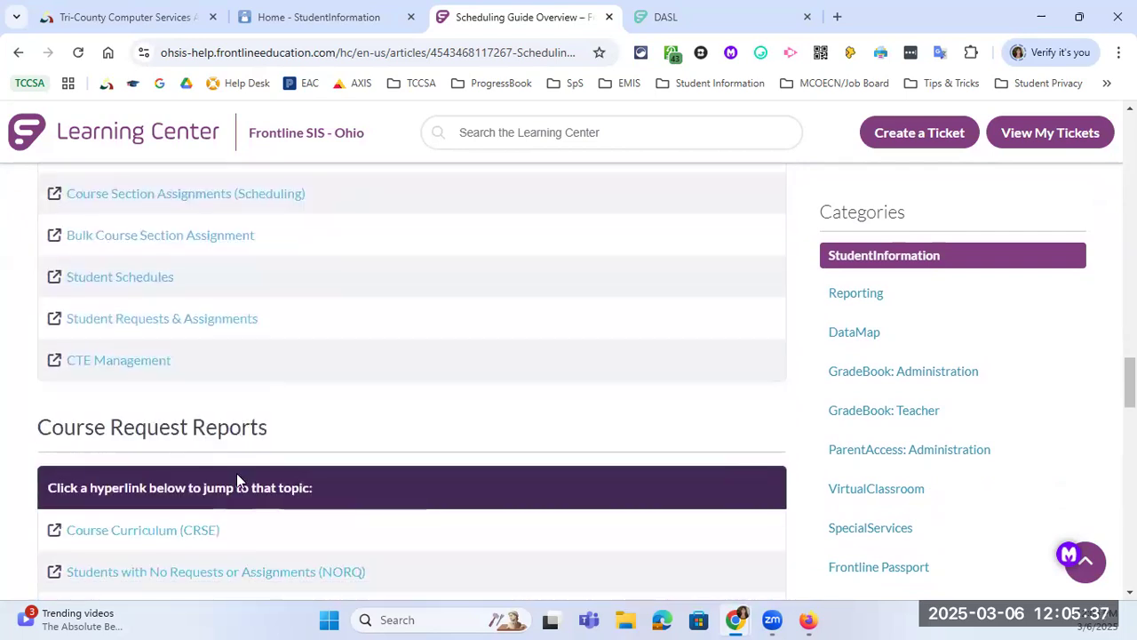
pyautogui.scroll(-2, 238, 481)
pyautogui.scroll(-2, 238, 480)
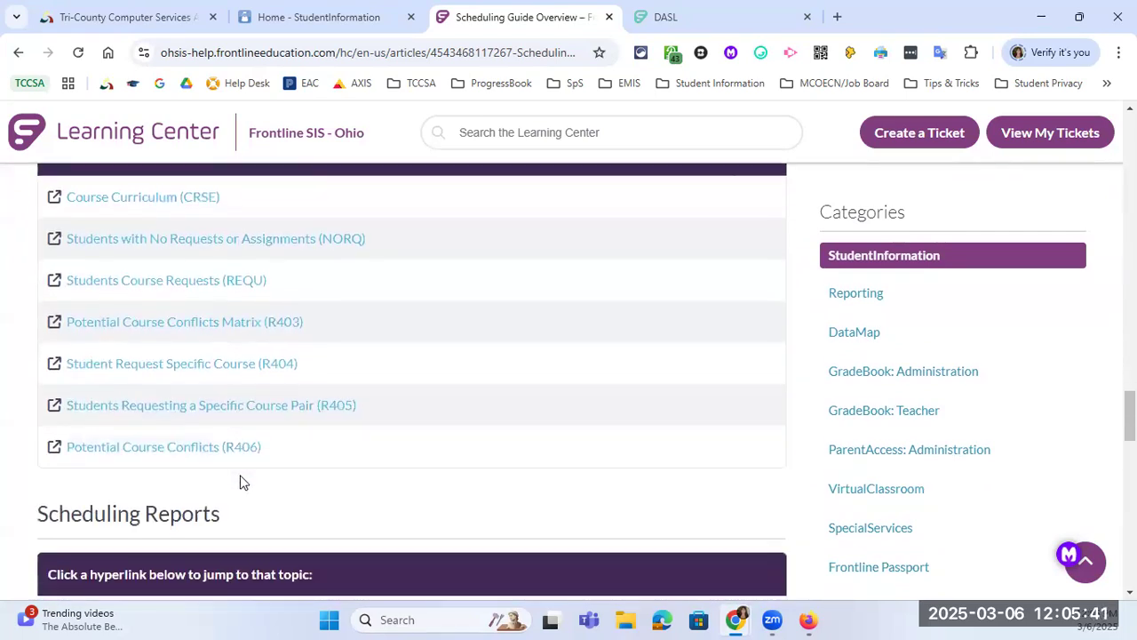
pyautogui.scroll(-3, 242, 480)
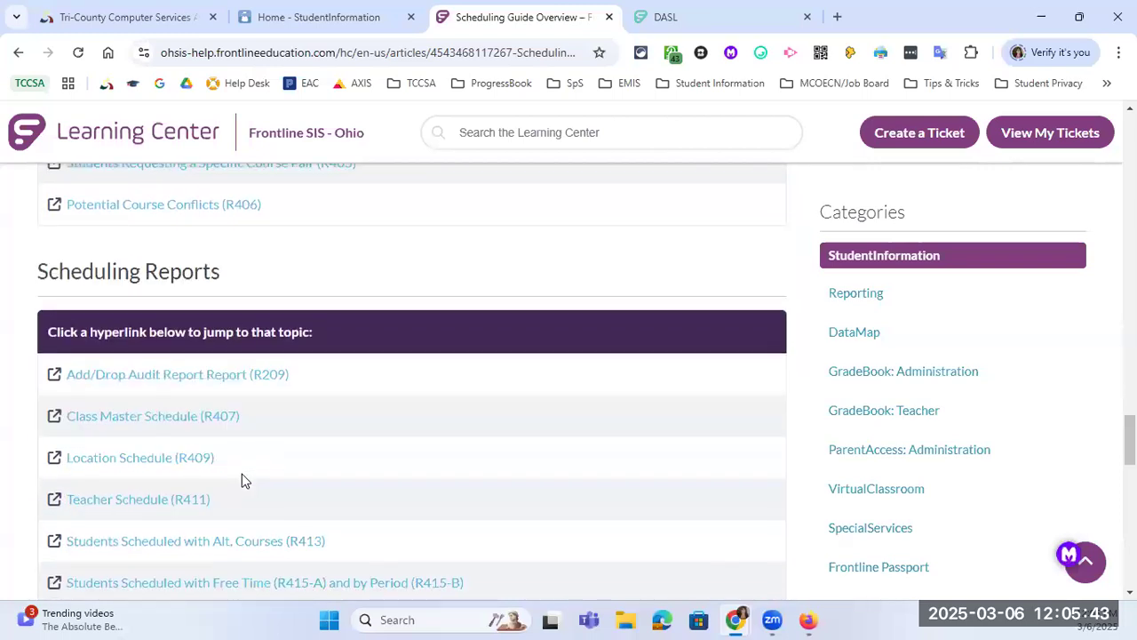
pyautogui.scroll(-1, 274, 478)
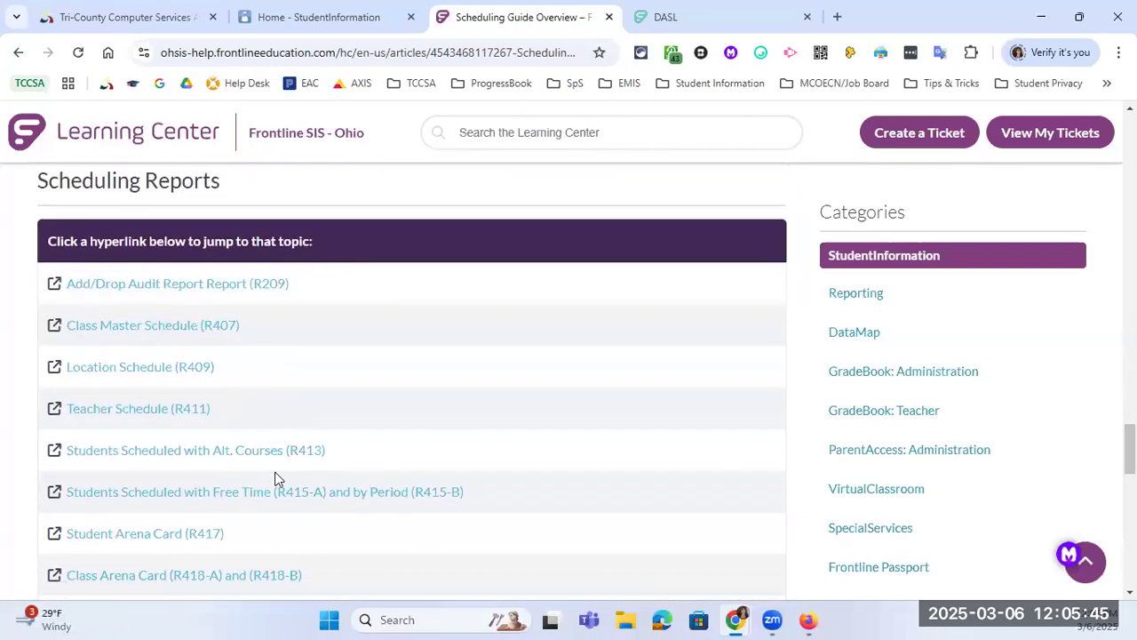
pyautogui.scroll(-2, 274, 478)
pyautogui.scroll(-3, 277, 477)
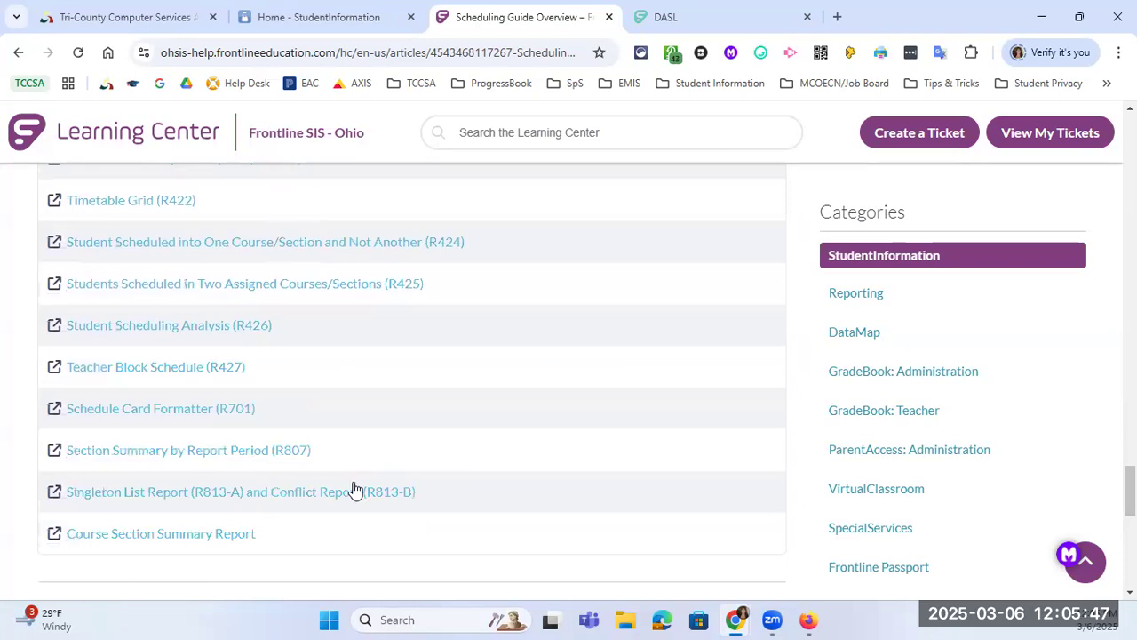
pyautogui.scroll(-2, 497, 471)
# Step: Review the Scheduling Reports and Course Request Reports lists back up to the Scheduling topics in the guide
pyautogui.scroll(2, 488, 462)
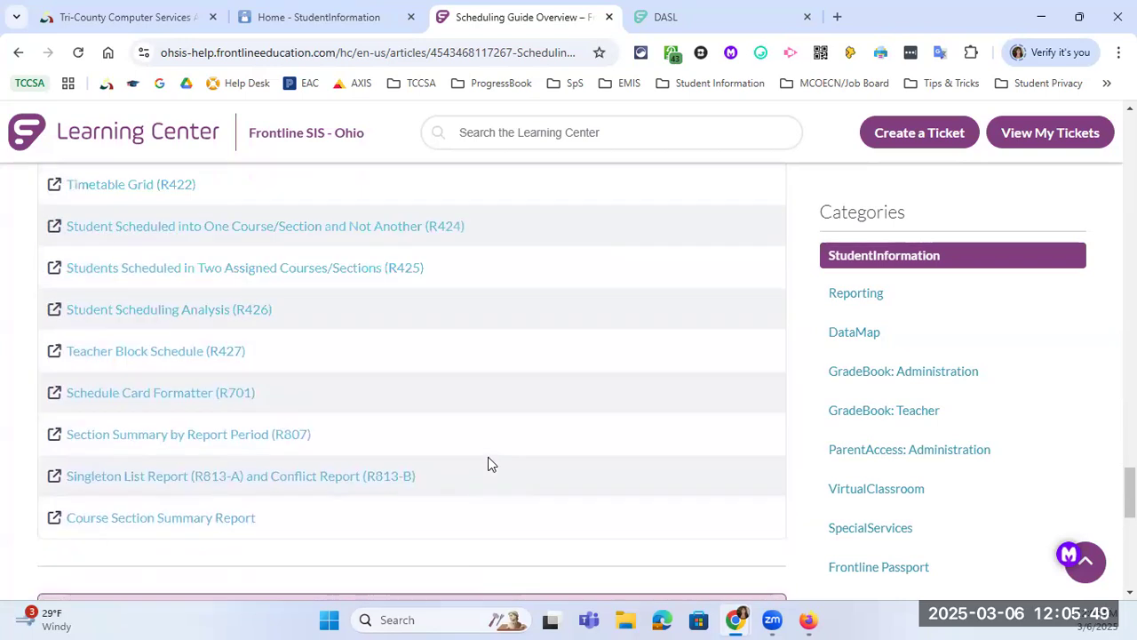
pyautogui.scroll(1, 489, 463)
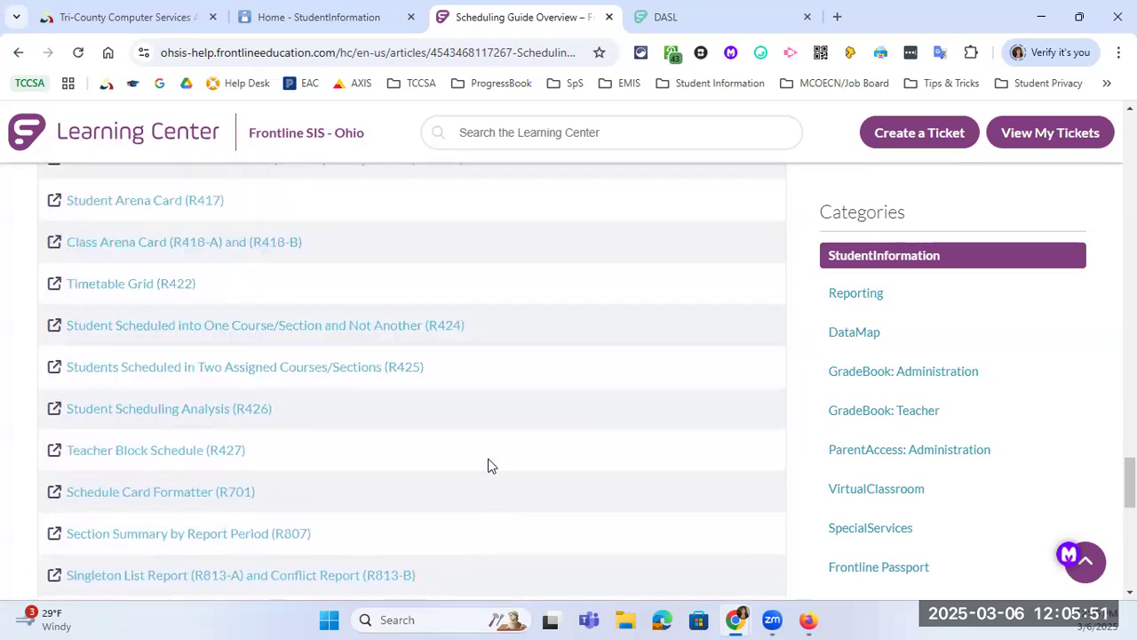
pyautogui.scroll(3, 488, 464)
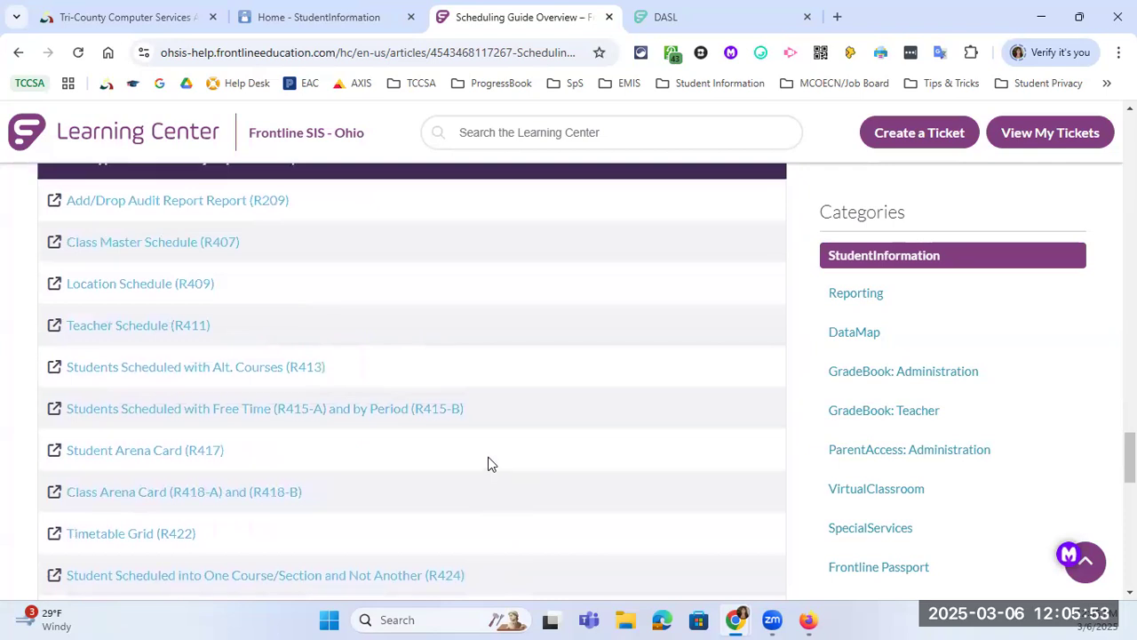
pyautogui.scroll(5, 487, 463)
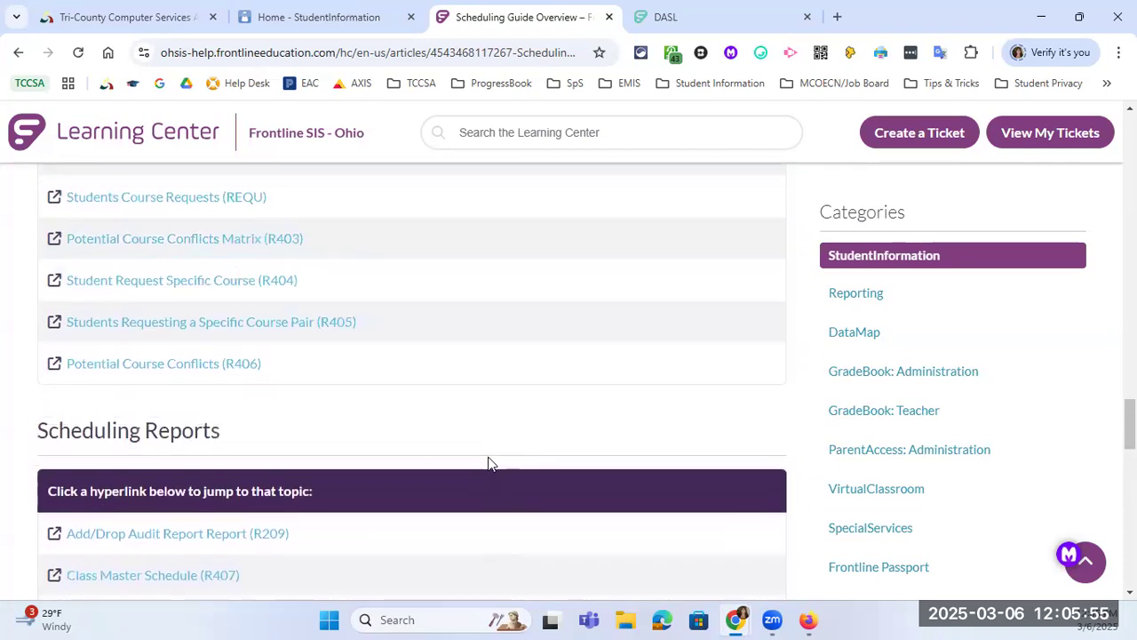
pyautogui.scroll(1, 488, 462)
pyautogui.scroll(3, 488, 462)
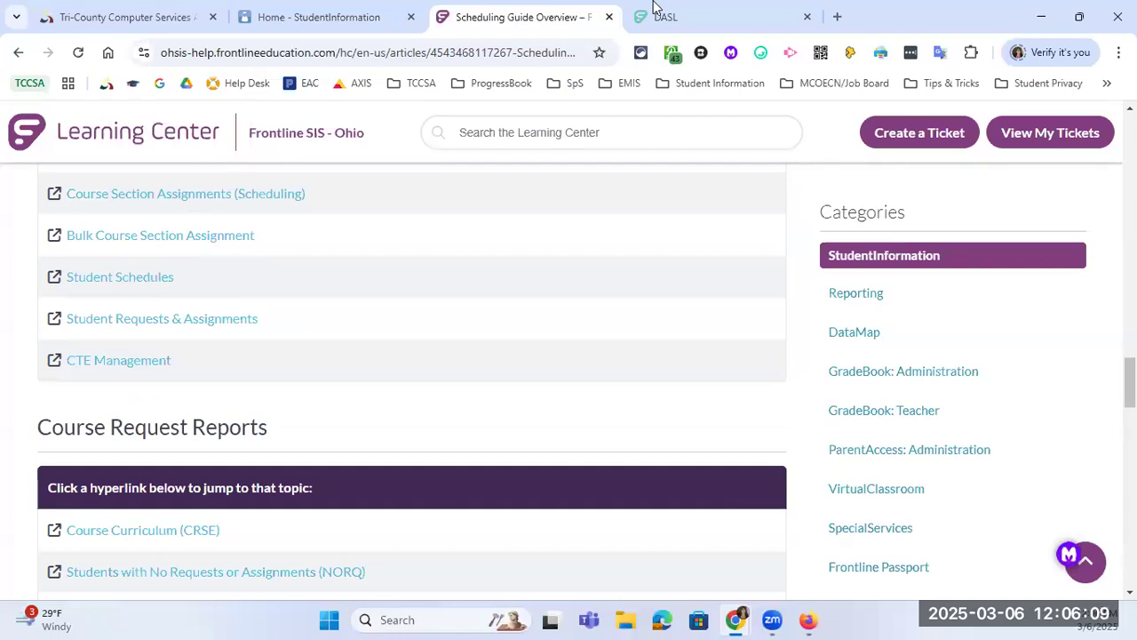
# Step: Return to StudentInformation, search for a student, and open that student's full schedule for viewing and editing
pyautogui.click(281, 14)
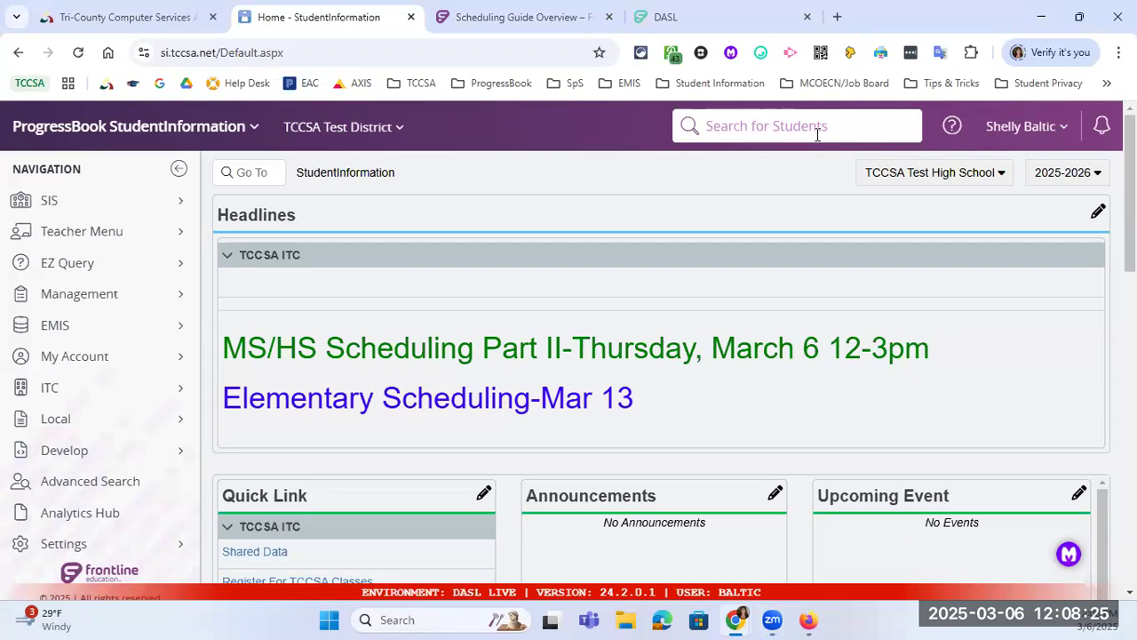
pyautogui.write('4')
pyautogui.press('Return')
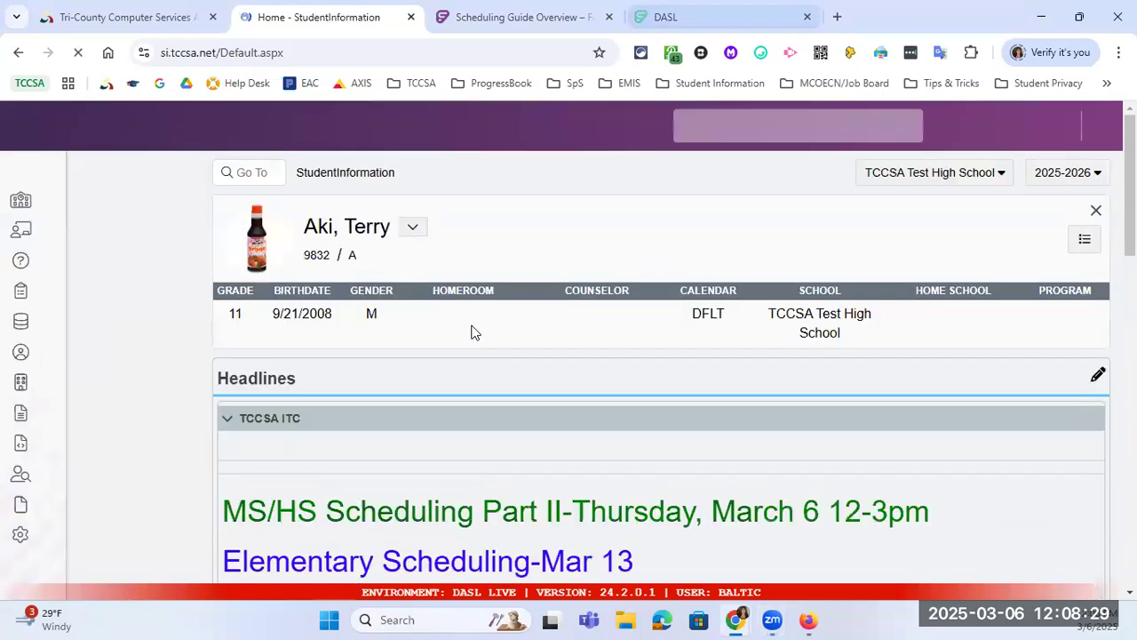
pyautogui.click(417, 229)
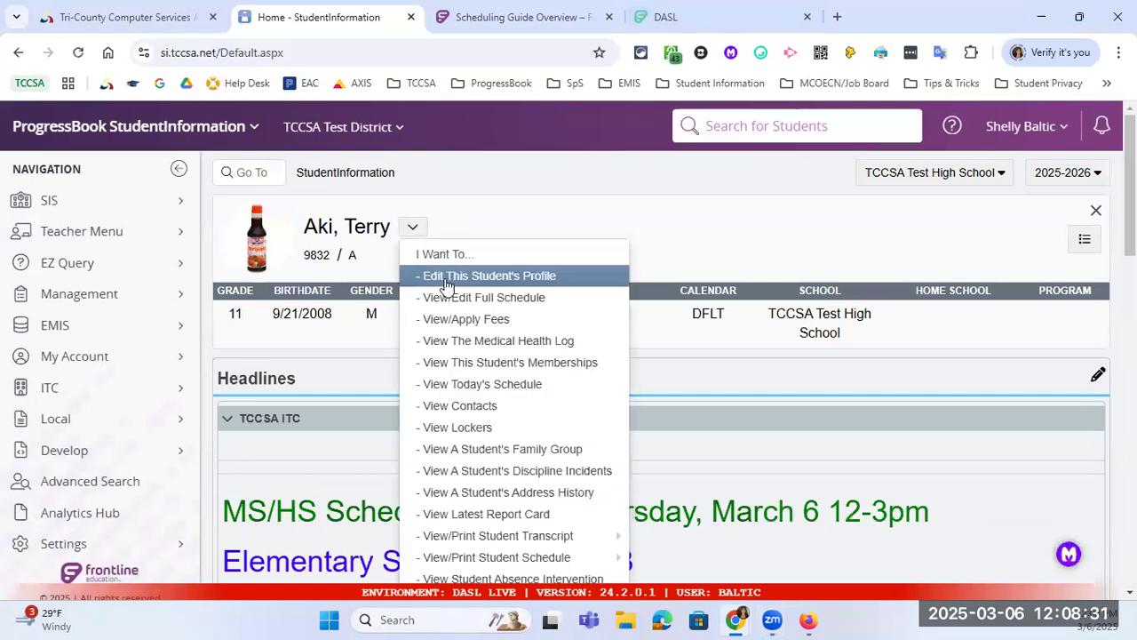
pyautogui.click(476, 298)
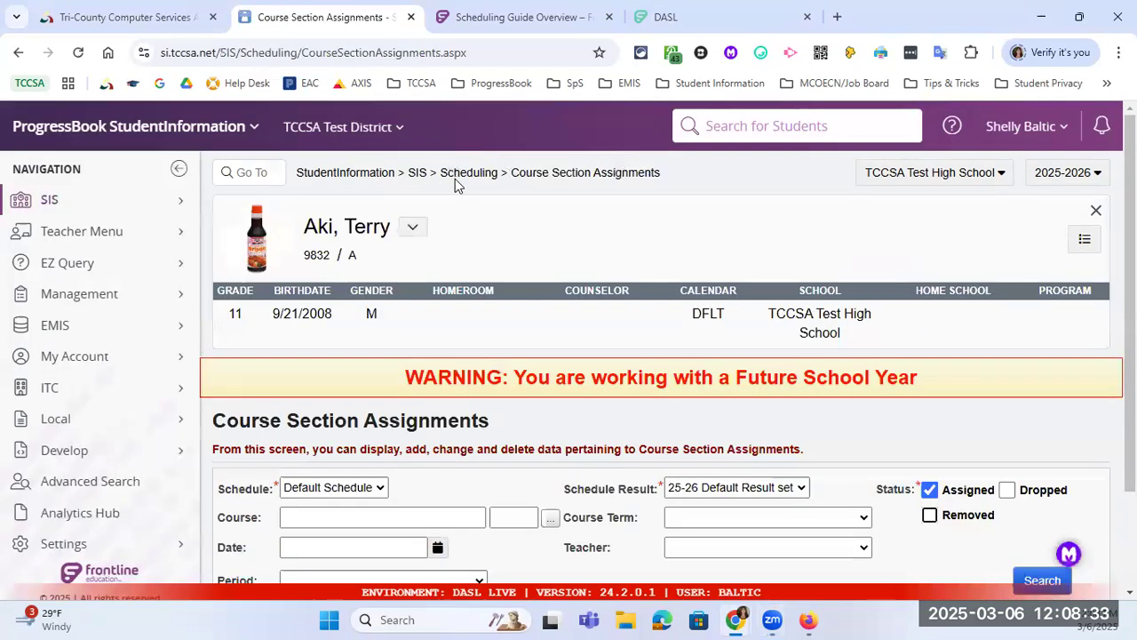
# Step: Open the student's course requests in Scheduling and examine the requested courses and their request statuses
pyautogui.click(466, 174)
pyautogui.click(471, 503)
pyautogui.scroll(-2, 678, 420)
pyautogui.scroll(-1, 678, 419)
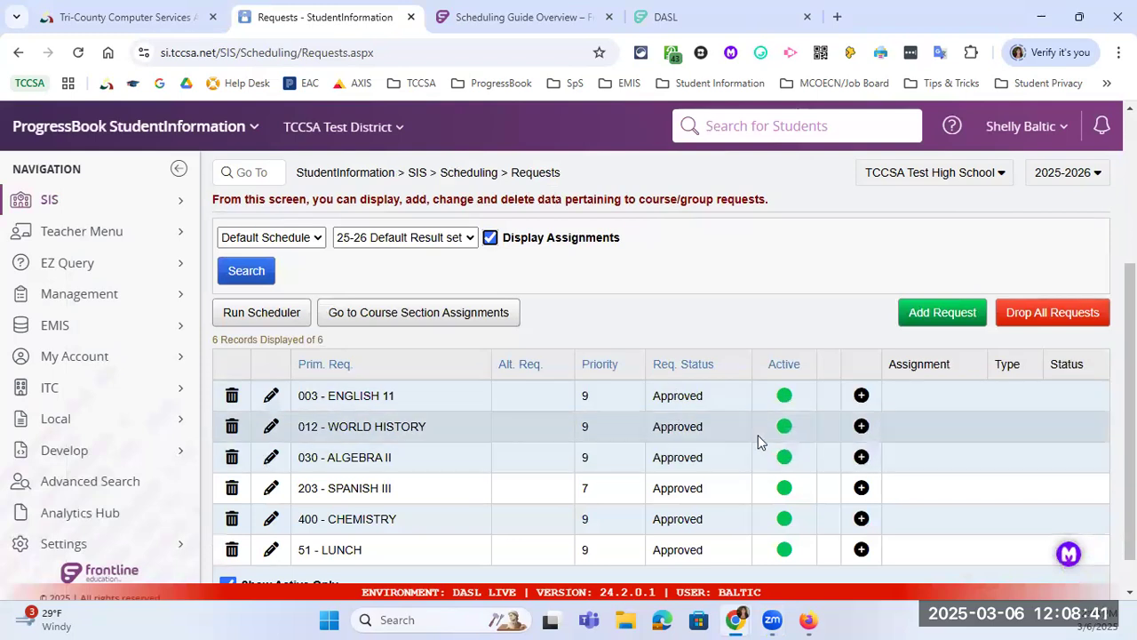
pyautogui.scroll(4, 756, 436)
pyautogui.scroll(-1, 741, 452)
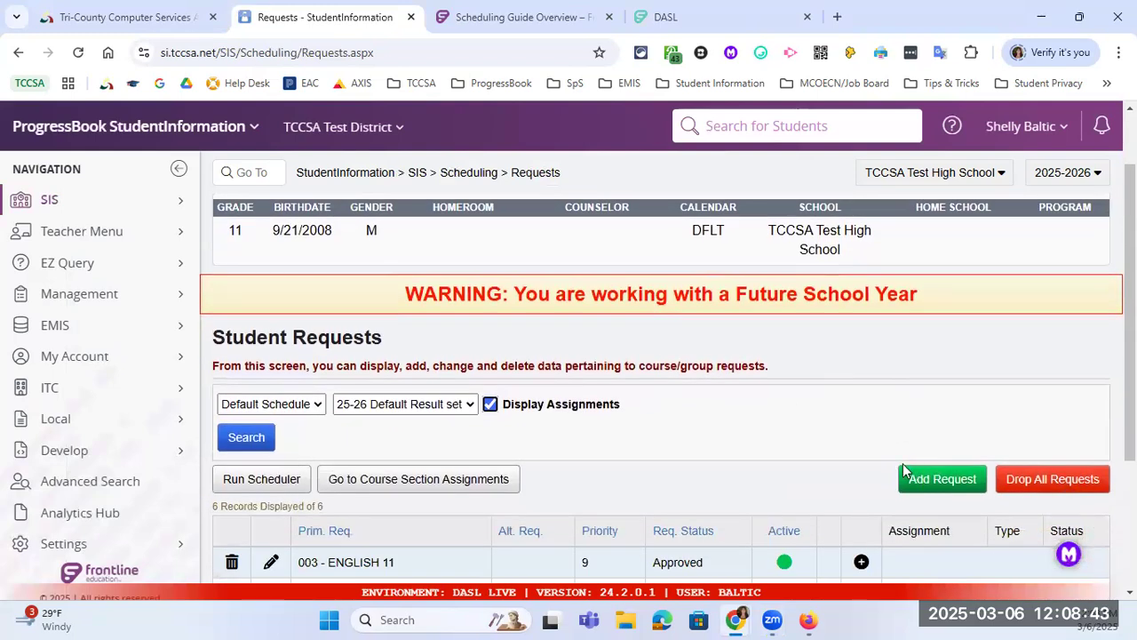
pyautogui.scroll(-2, 685, 495)
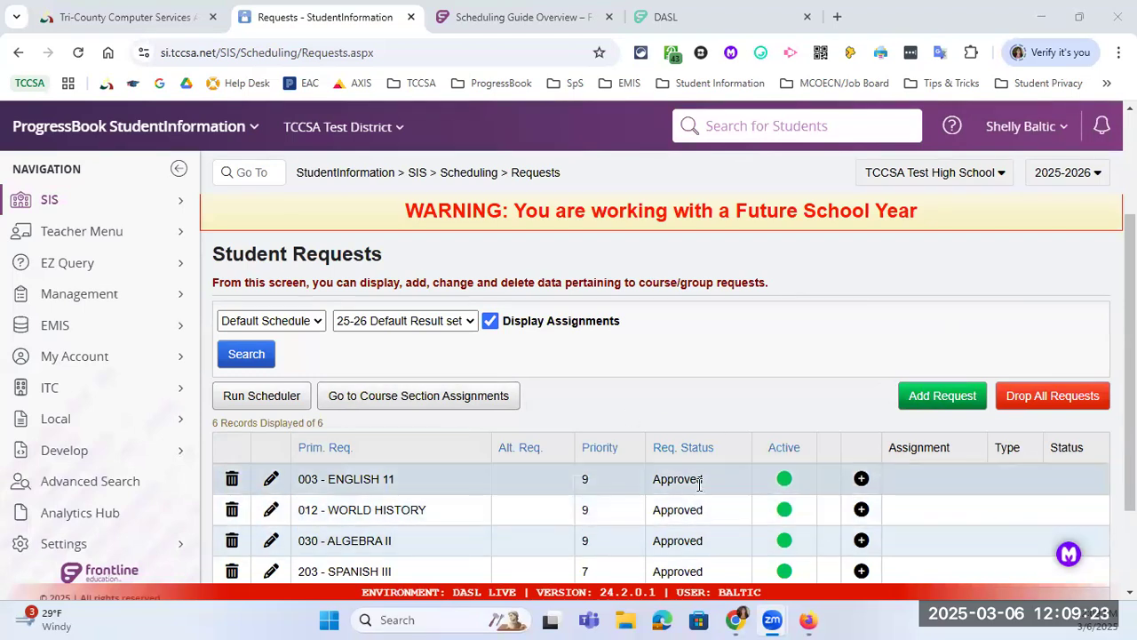
pyautogui.scroll(-1, 696, 481)
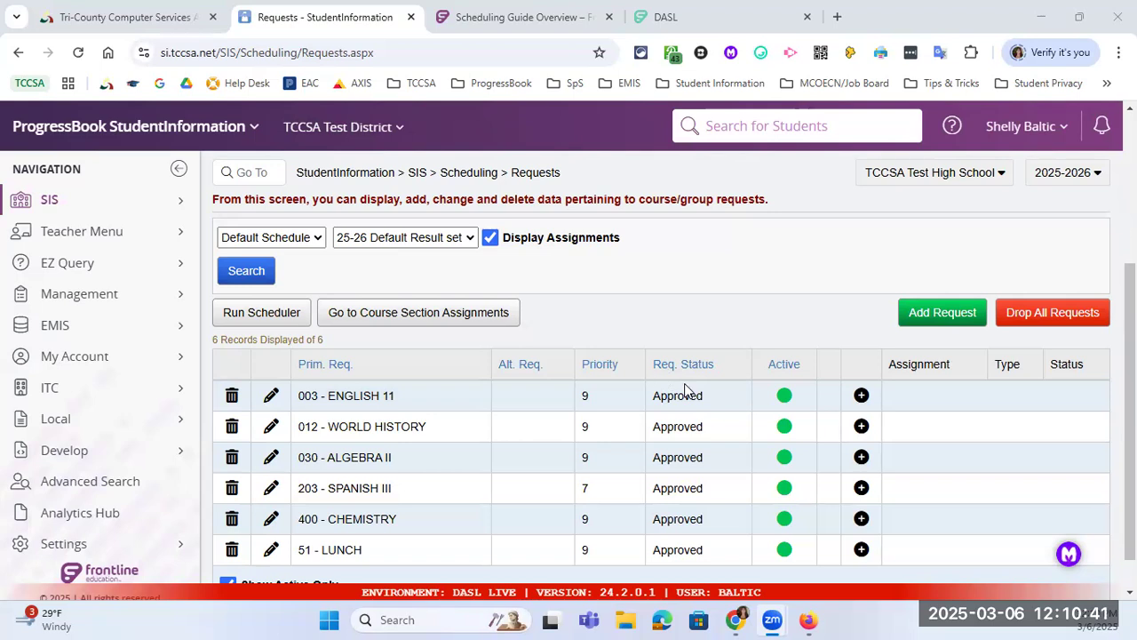
pyautogui.doubleClick(658, 396)
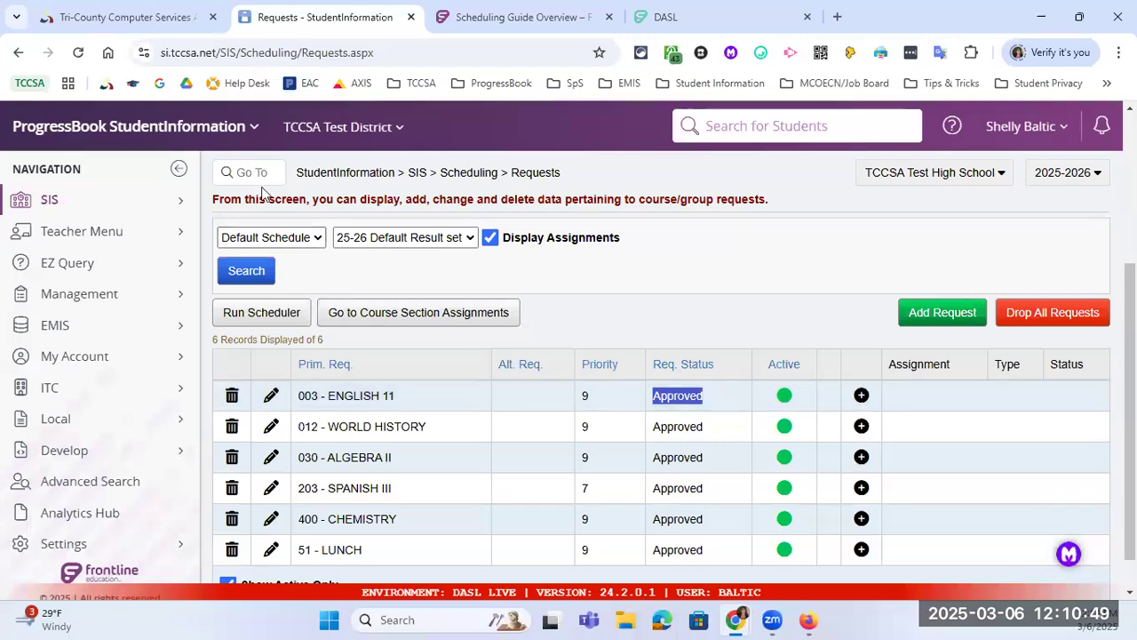
# Step: Find the screens matching "student status" and open Student Status Codes Maintenance
pyautogui.click(267, 172)
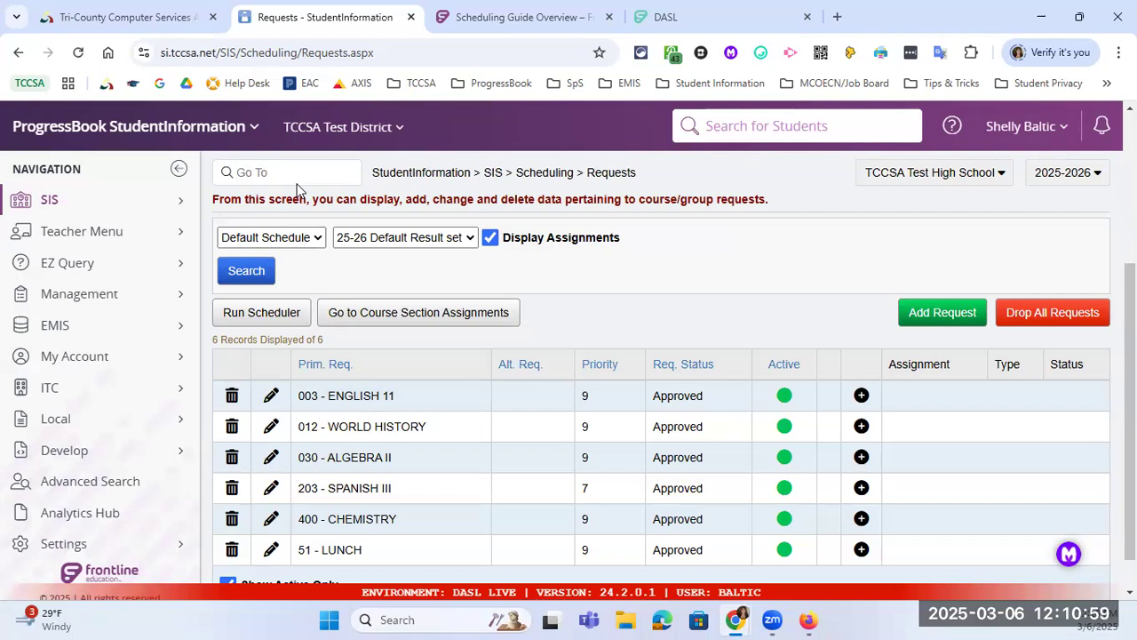
pyautogui.write('student status')
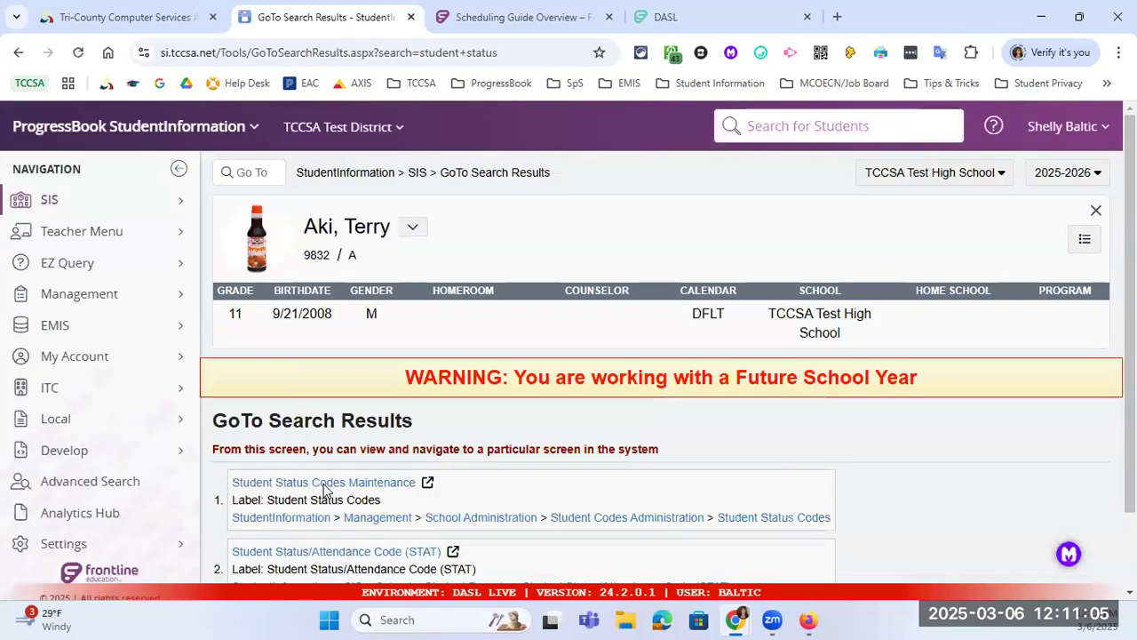
pyautogui.click(336, 480)
pyautogui.scroll(-1, 364, 281)
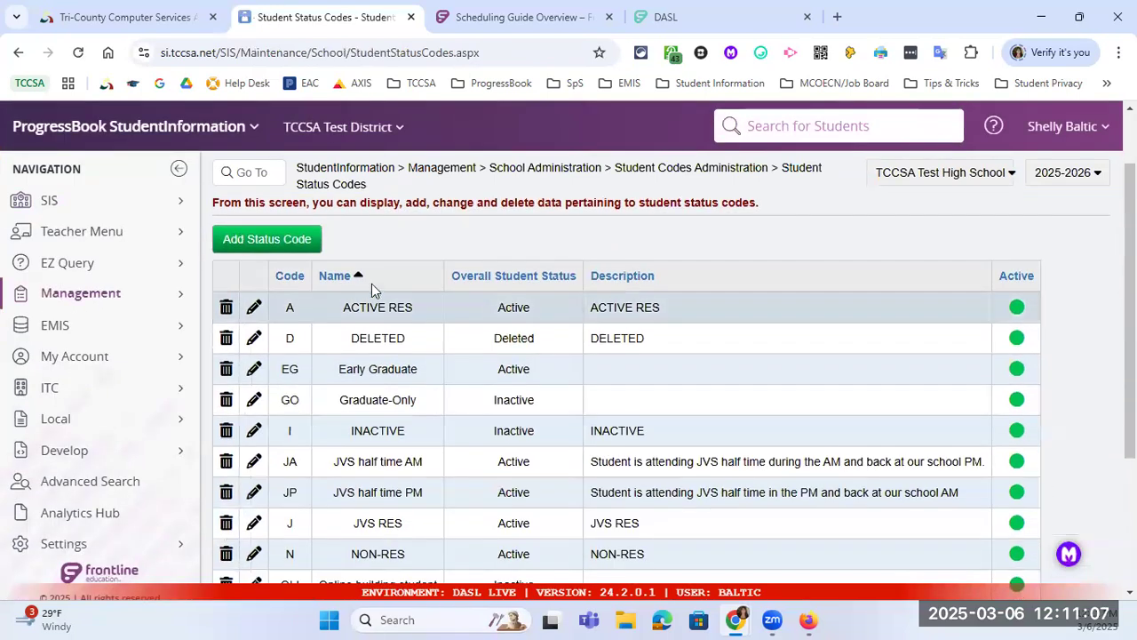
# Step: Sort the student status codes by Overall Student Status with active ones first, and examine which codes count as active
pyautogui.click(357, 279)
pyautogui.click(488, 369)
pyautogui.click(510, 364)
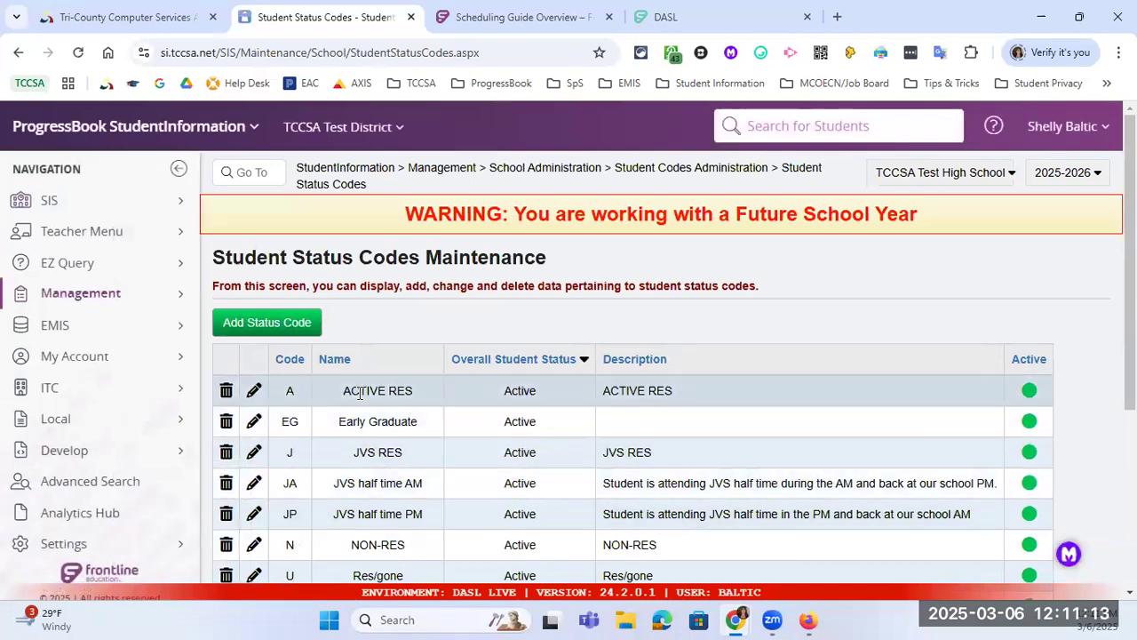
pyautogui.moveTo(345, 392); pyautogui.dragTo(414, 393)
pyautogui.scroll(-2, 447, 386)
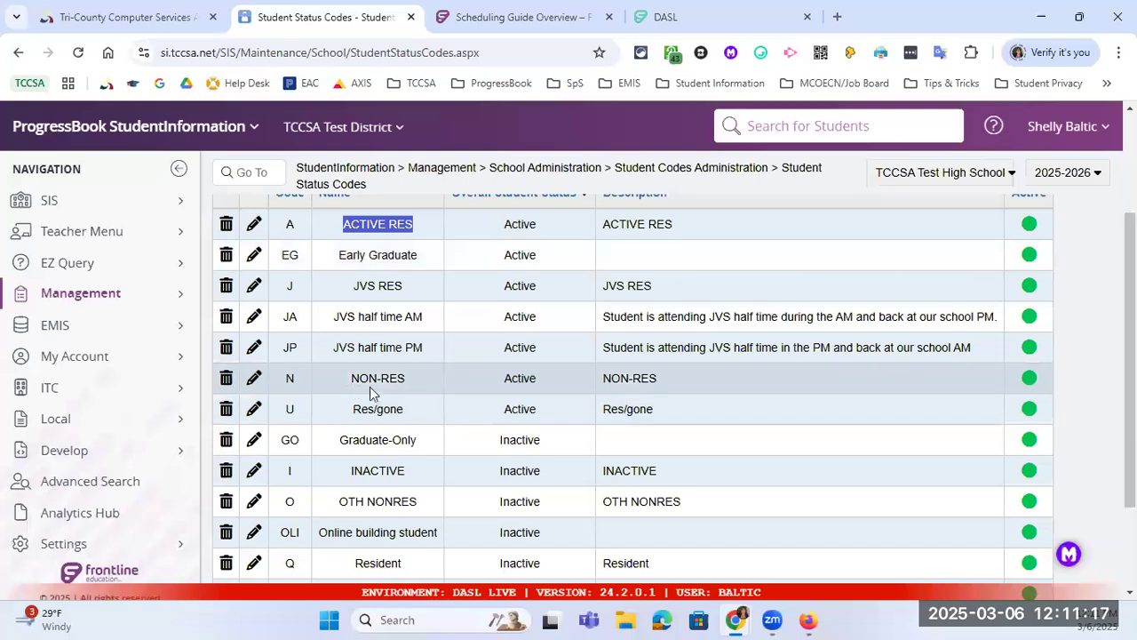
# Step: Compare the active and inactive student status codes in the list, from NON-RES down to DELETED
pyautogui.moveTo(370, 386); pyautogui.dragTo(358, 387)
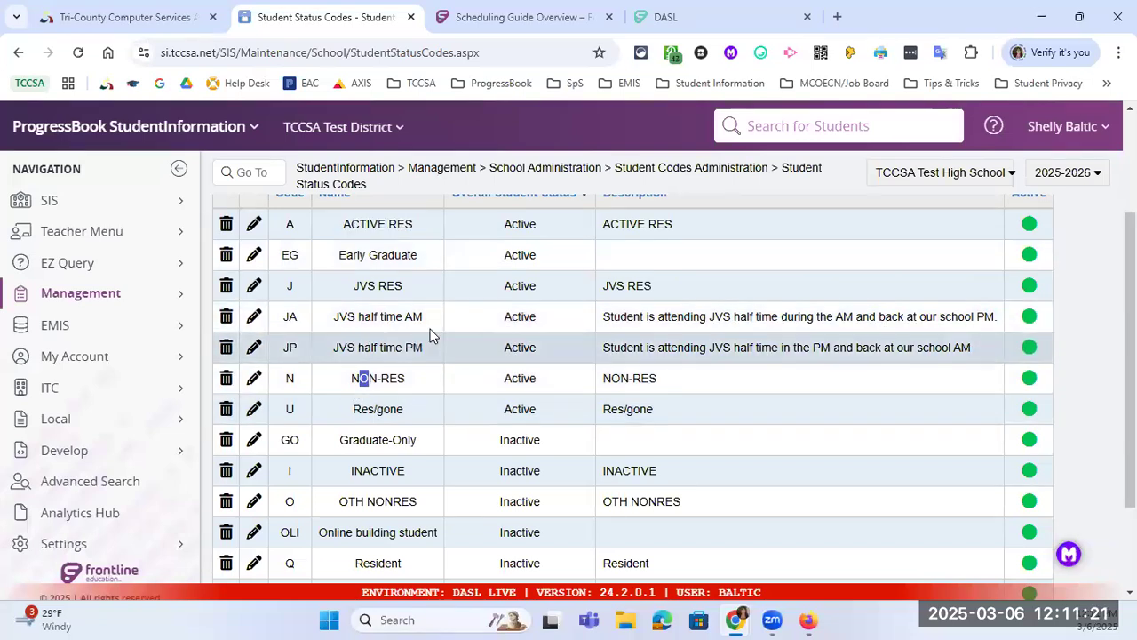
pyautogui.scroll(2, 542, 328)
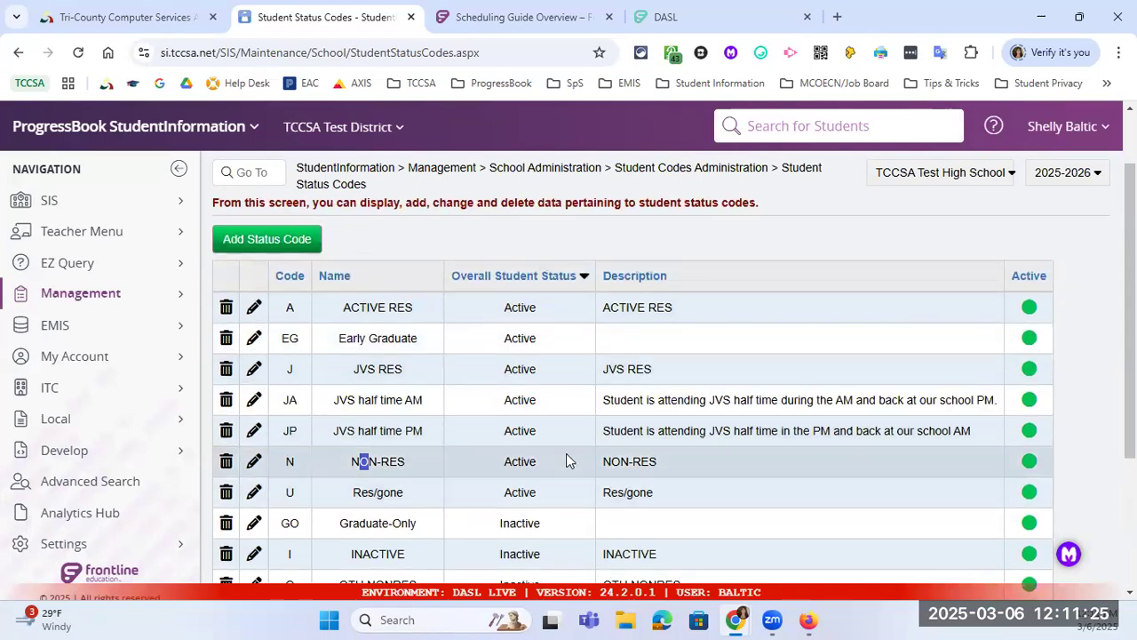
pyautogui.scroll(-1, 586, 440)
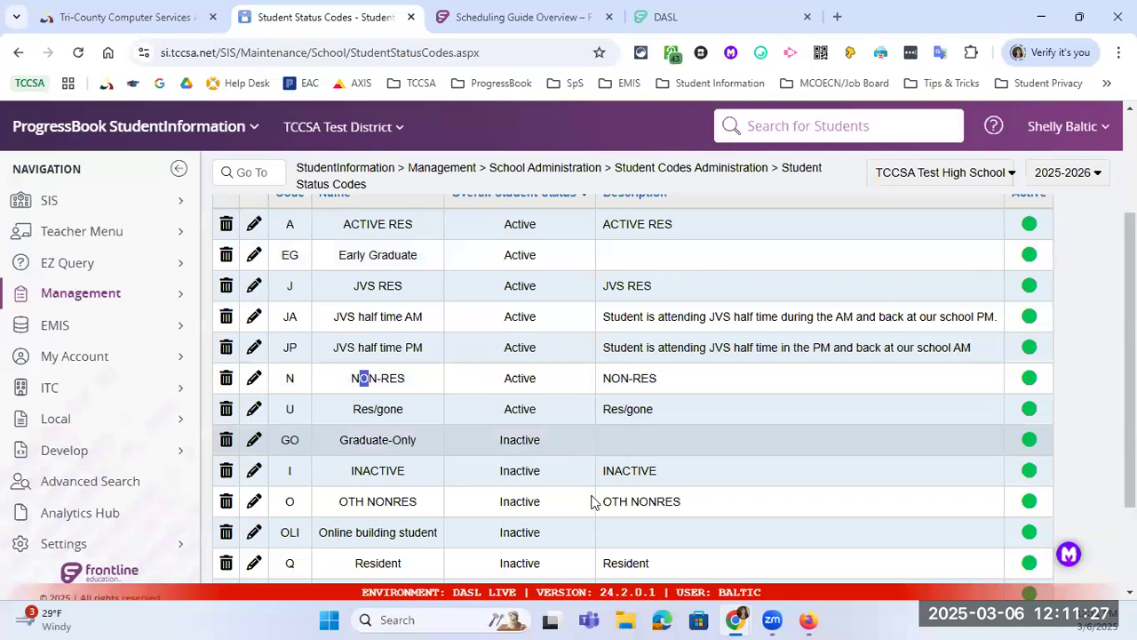
pyautogui.scroll(-2, 594, 498)
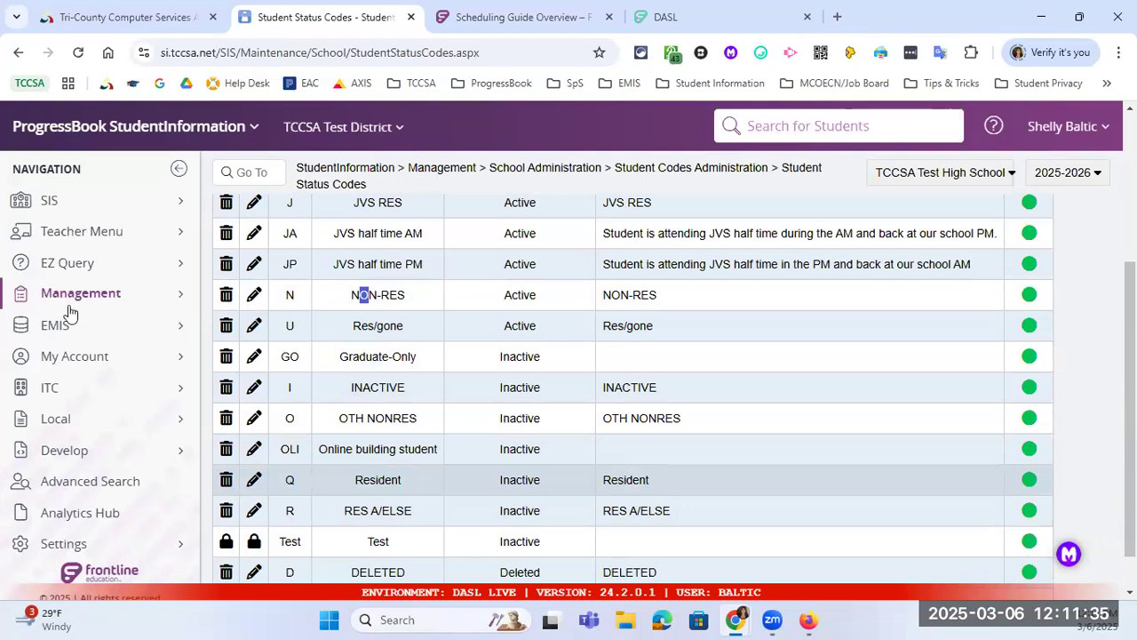
pyautogui.scroll(3, 411, 325)
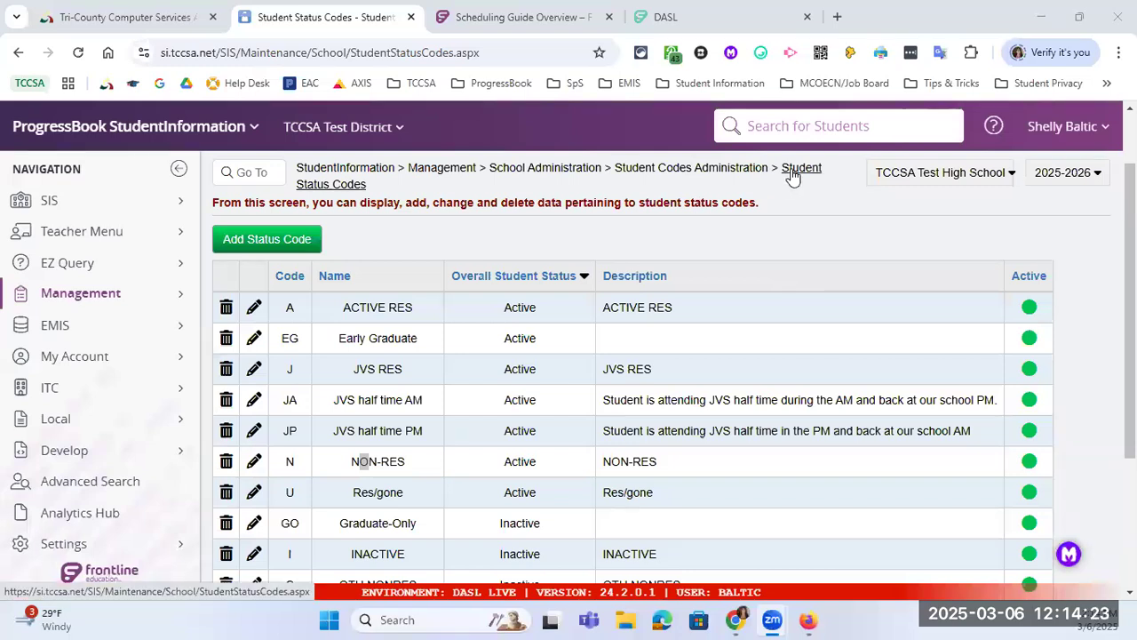
# Step: Find the Course Curriculum (CRSE) report by its code and examine its selection criteria and Fields To Display
pyautogui.click(250, 181)
pyautogui.write('crse')
pyautogui.press('Return')
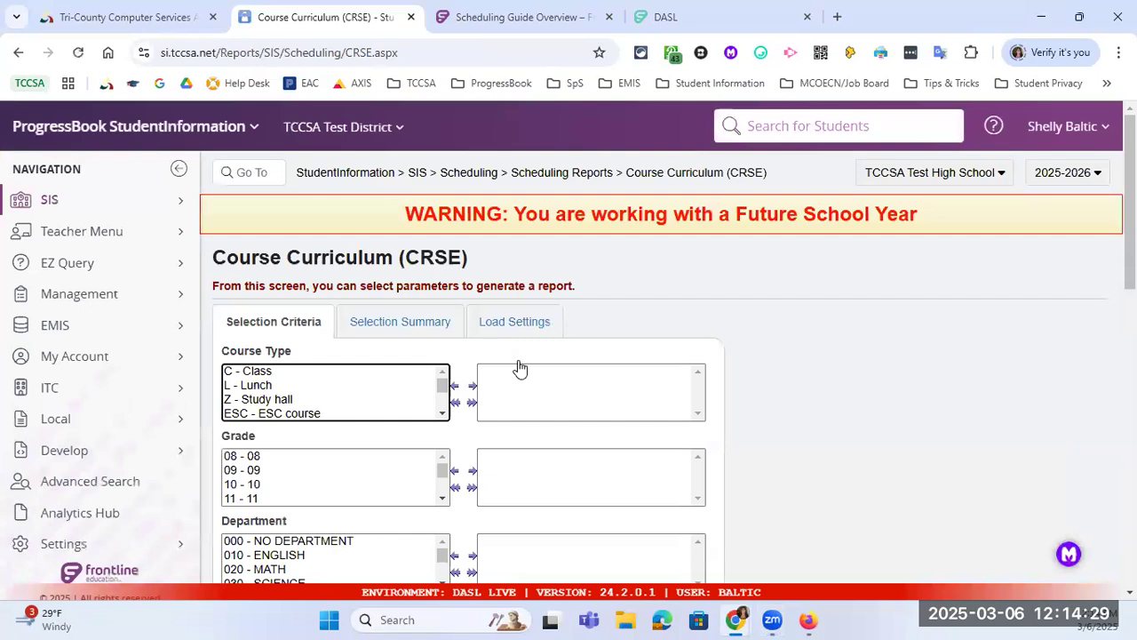
pyautogui.scroll(-4, 517, 360)
pyautogui.scroll(-4, 528, 368)
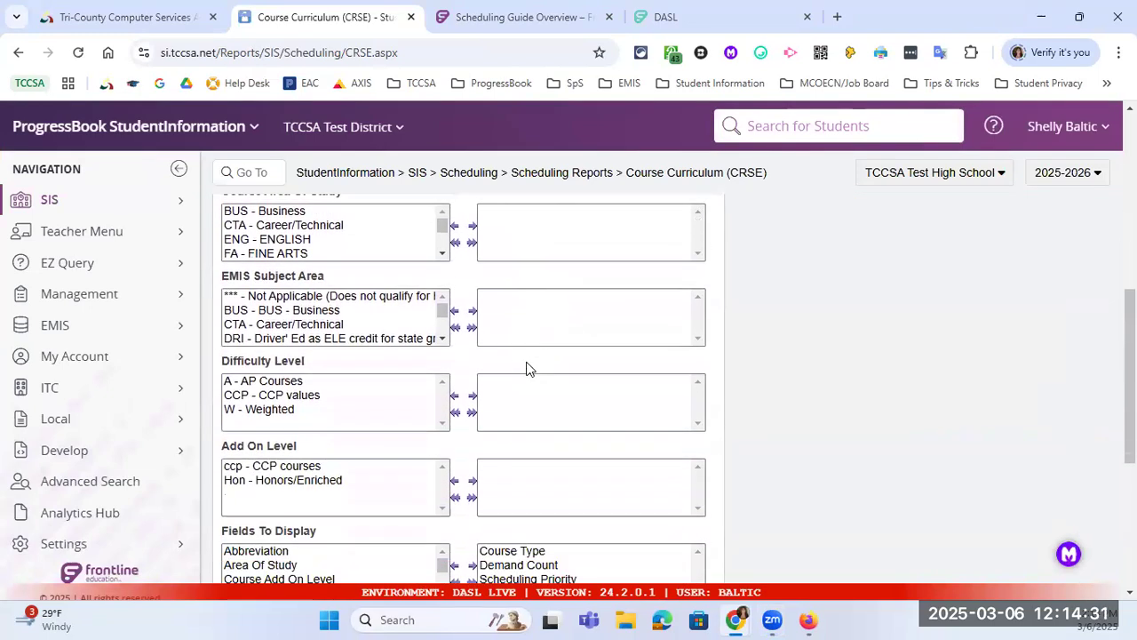
pyautogui.moveTo(250, 364); pyautogui.dragTo(325, 368)
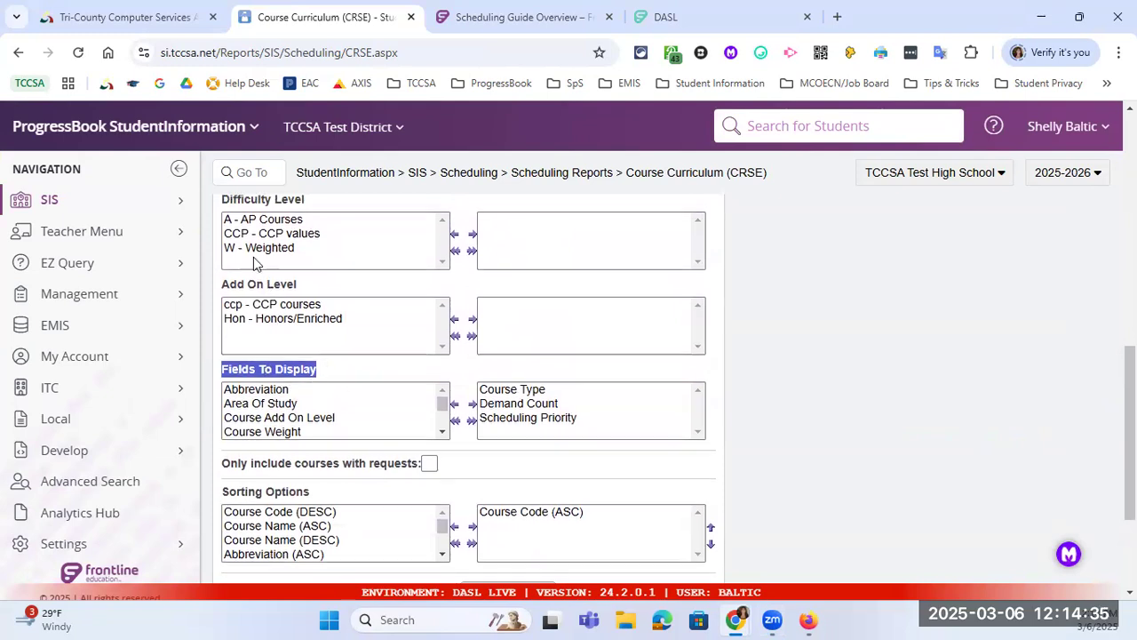
pyautogui.scroll(2, 254, 262)
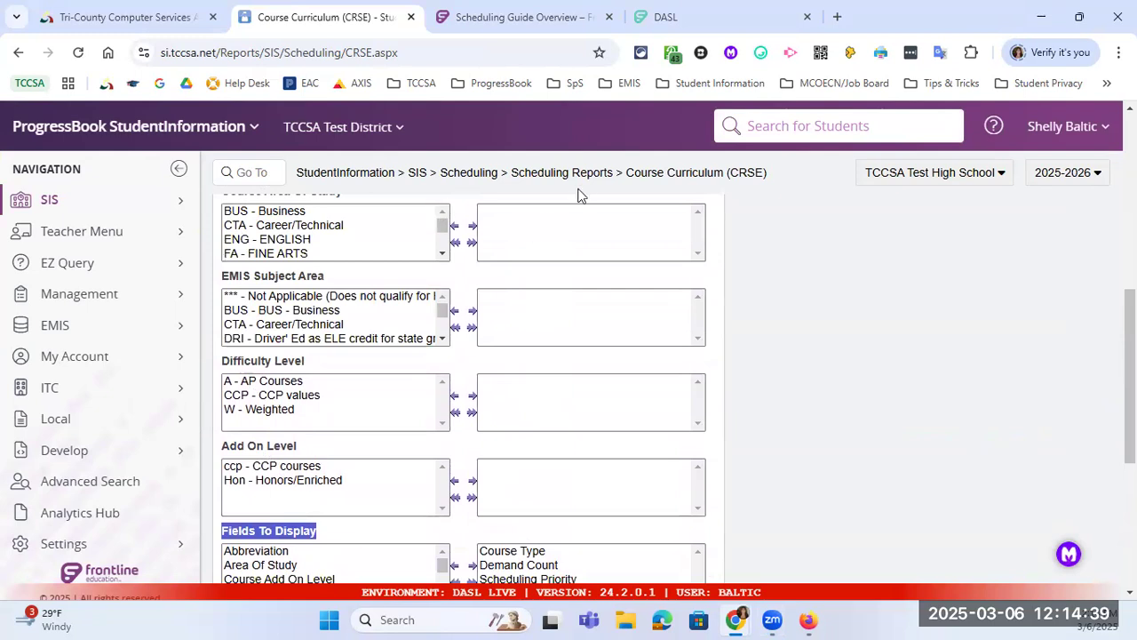
# Step: Clear the selected student from the Scheduling Reports page and reopen the Course Curriculum (CRSE) report from the list
pyautogui.click(544, 174)
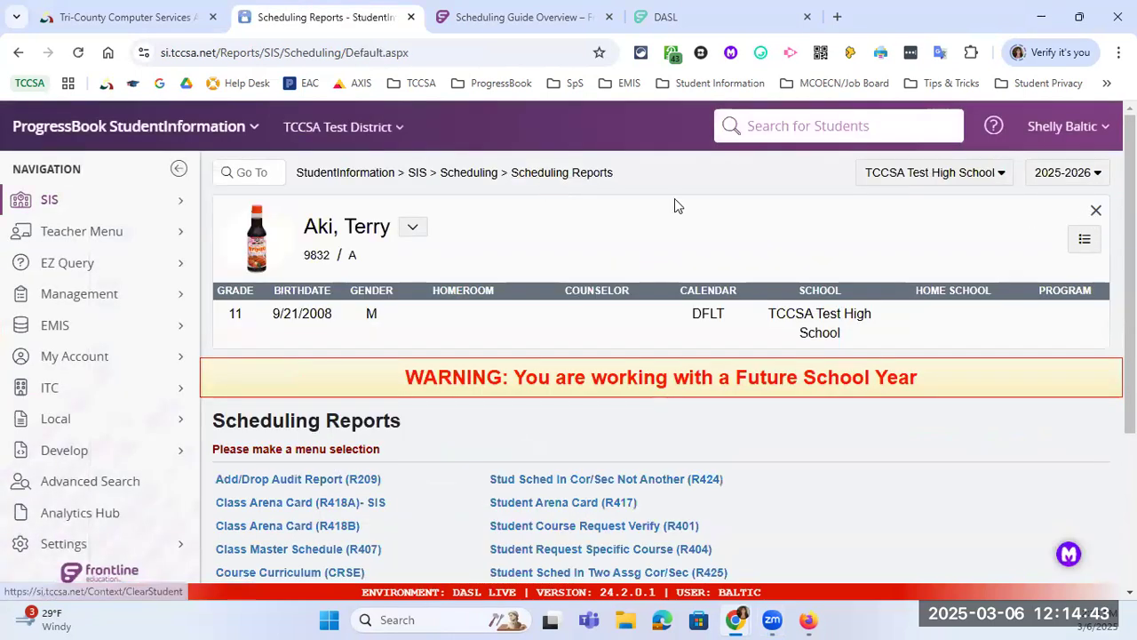
pyautogui.click(1097, 212)
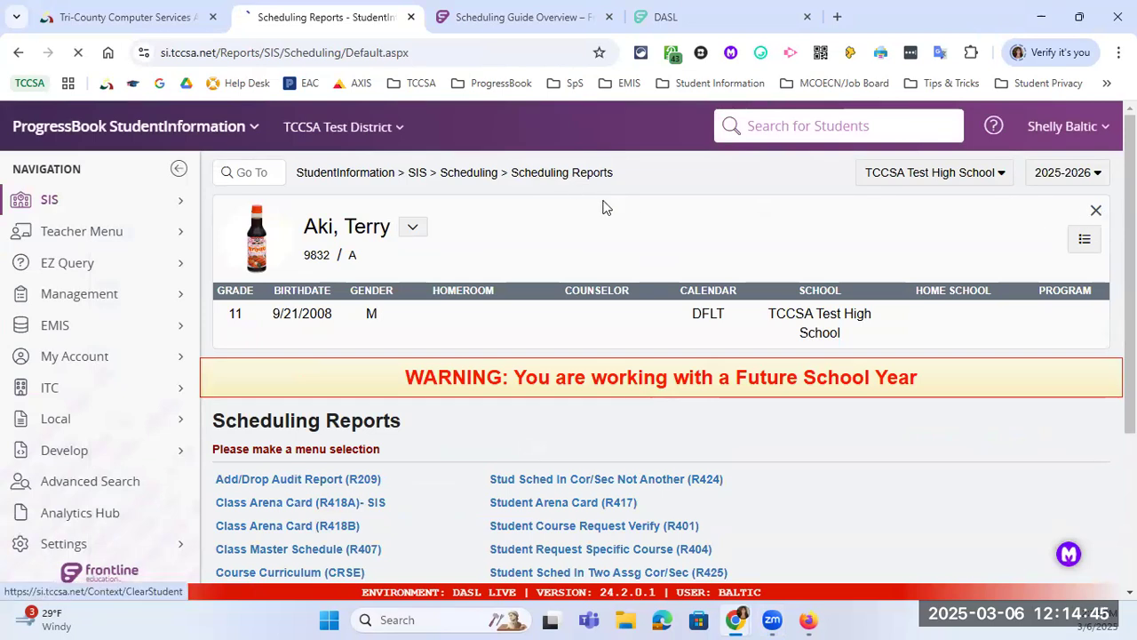
pyautogui.scroll(-2, 391, 406)
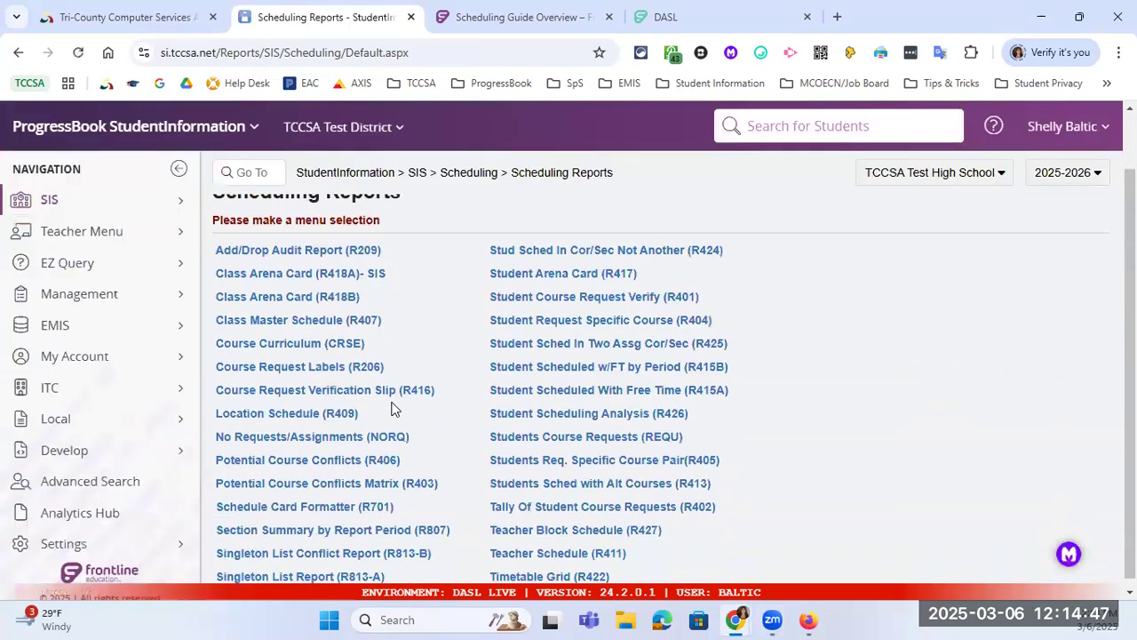
pyautogui.click(354, 334)
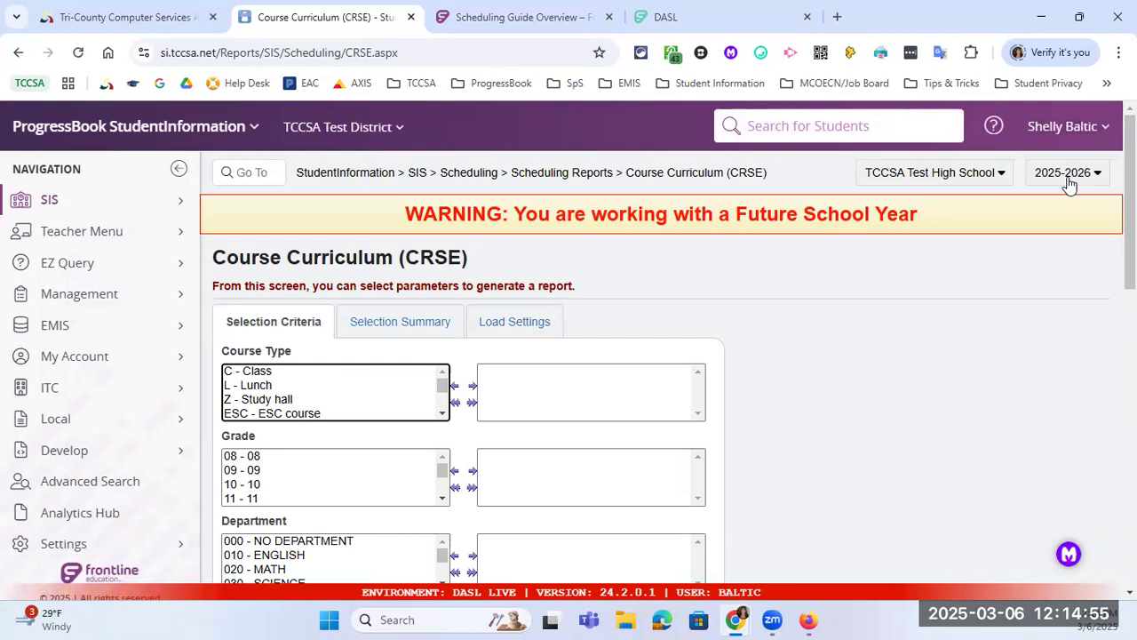
# Step: Examine the future school year warning and the CRSE report's display fields, sorting options, delivery method and report format
pyautogui.click(789, 233)
pyautogui.moveTo(789, 233); pyautogui.dragTo(906, 226)
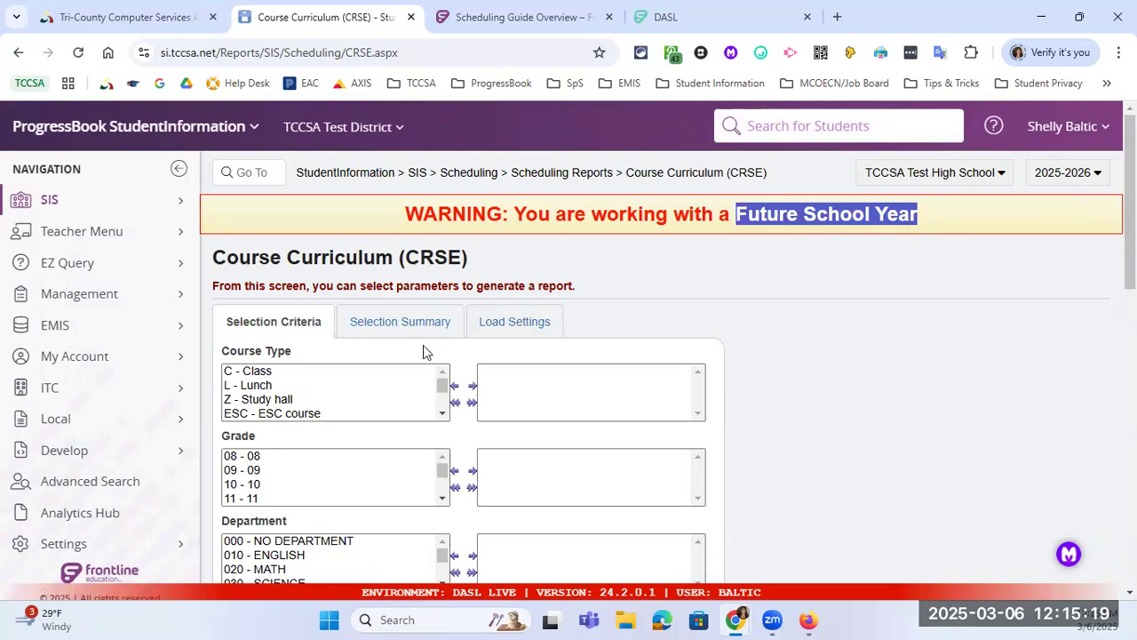
pyautogui.scroll(-6, 436, 327)
pyautogui.scroll(-4, 436, 327)
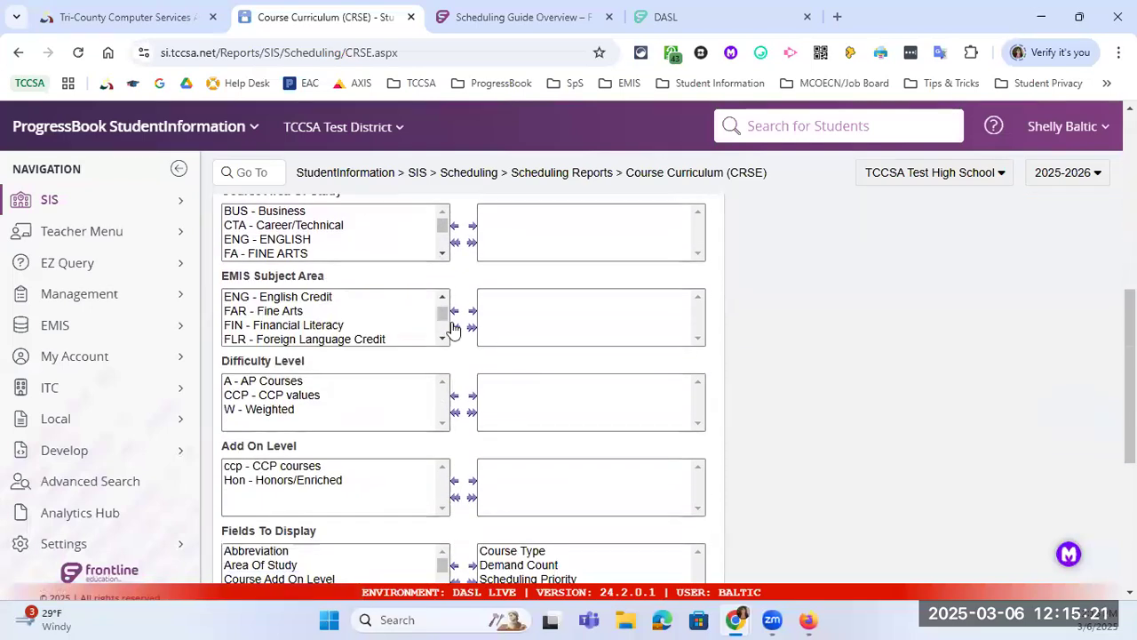
pyautogui.scroll(-2, 416, 532)
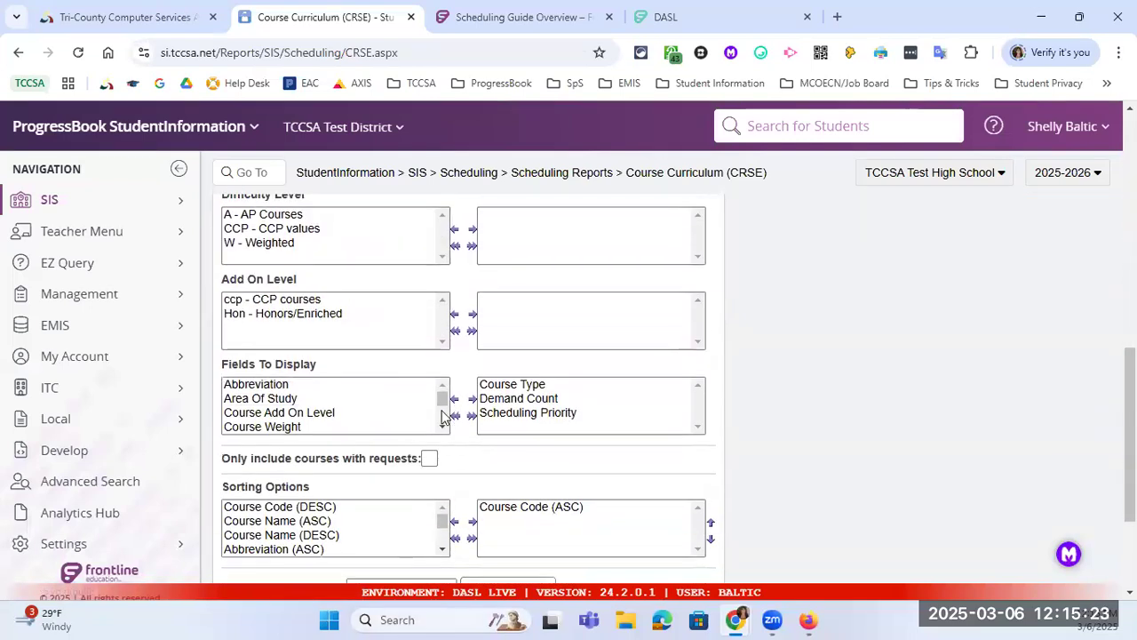
pyautogui.moveTo(442, 407); pyautogui.dragTo(444, 418)
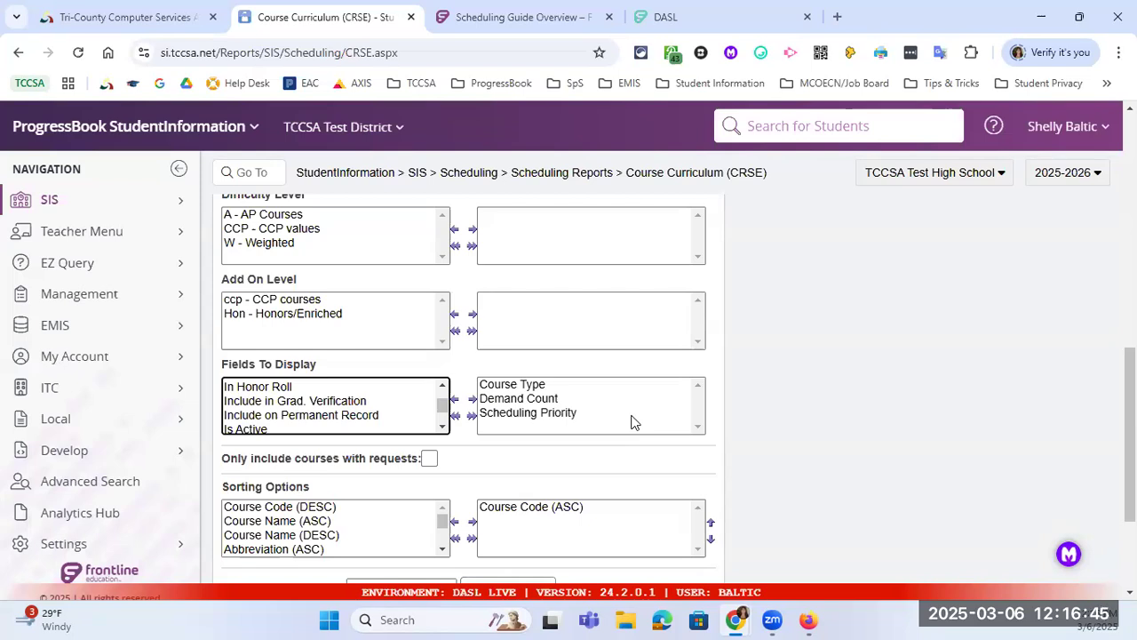
pyautogui.scroll(-3, 457, 356)
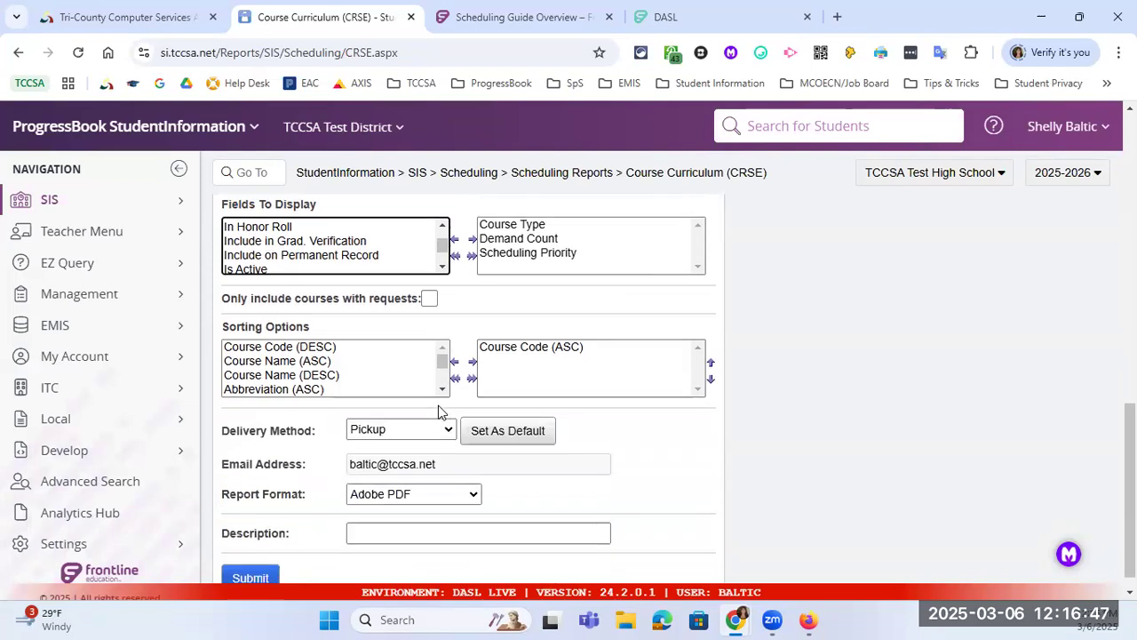
# Step: Switch to the Batch/Report Management window and open the completed Course Curriculum (CRSE) report at its first course listing page
pyautogui.click(735, 620)
pyautogui.click(778, 522)
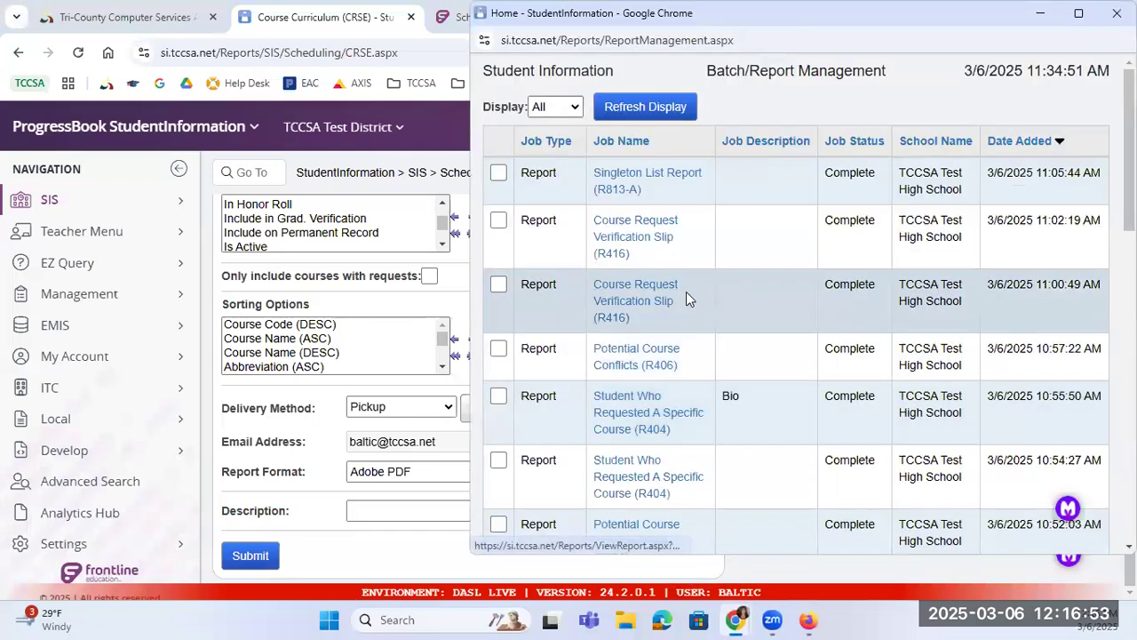
pyautogui.scroll(-4, 687, 319)
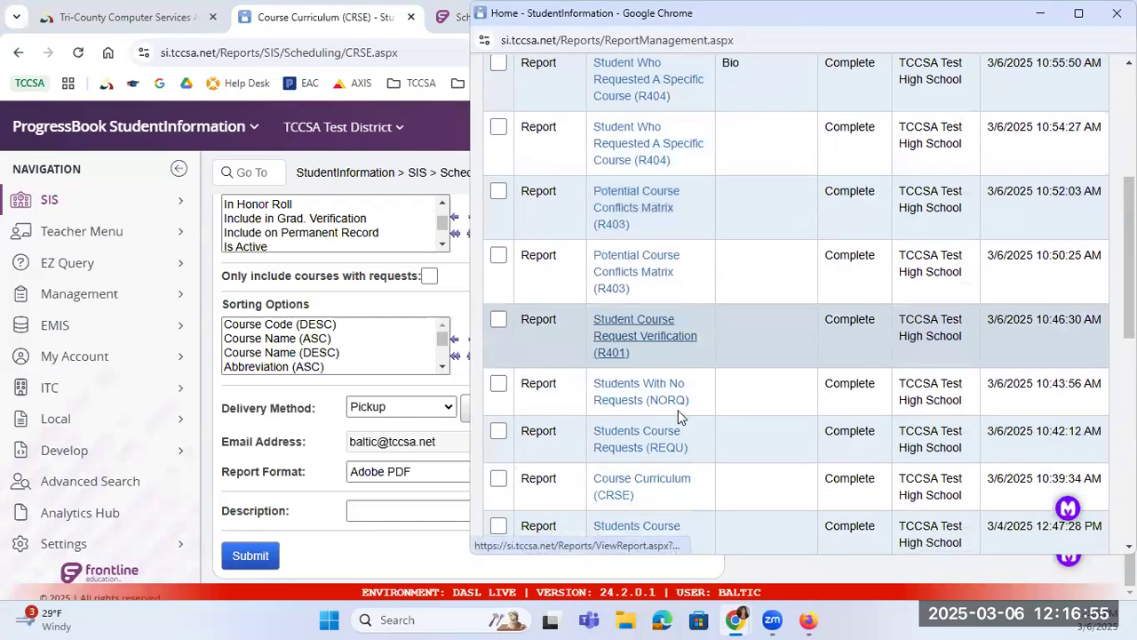
pyautogui.click(642, 486)
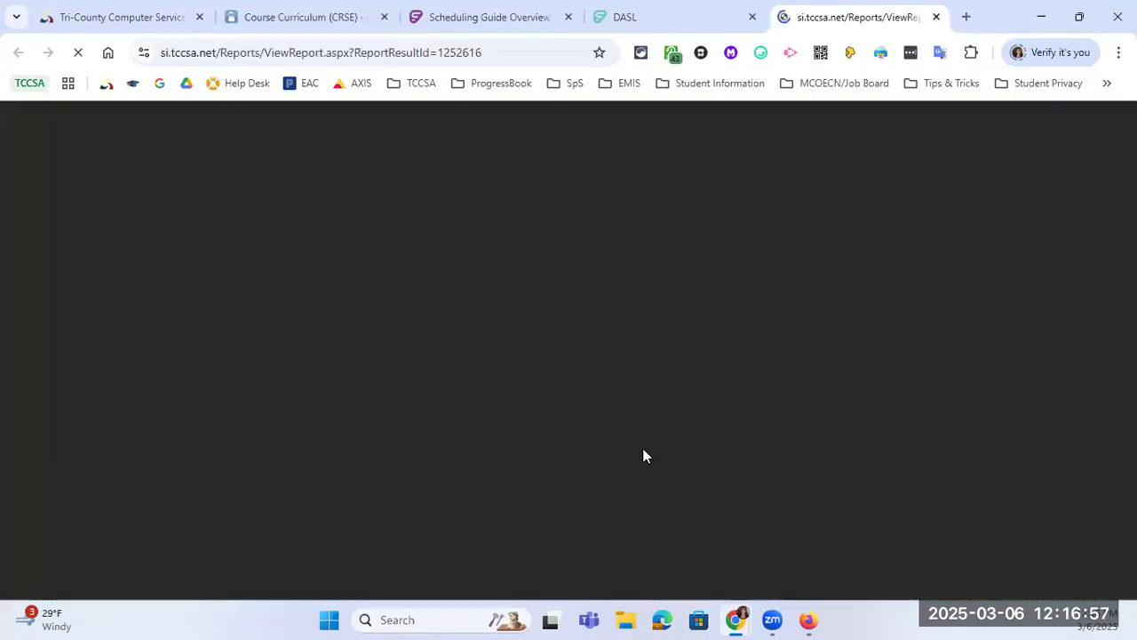
pyautogui.click(147, 371)
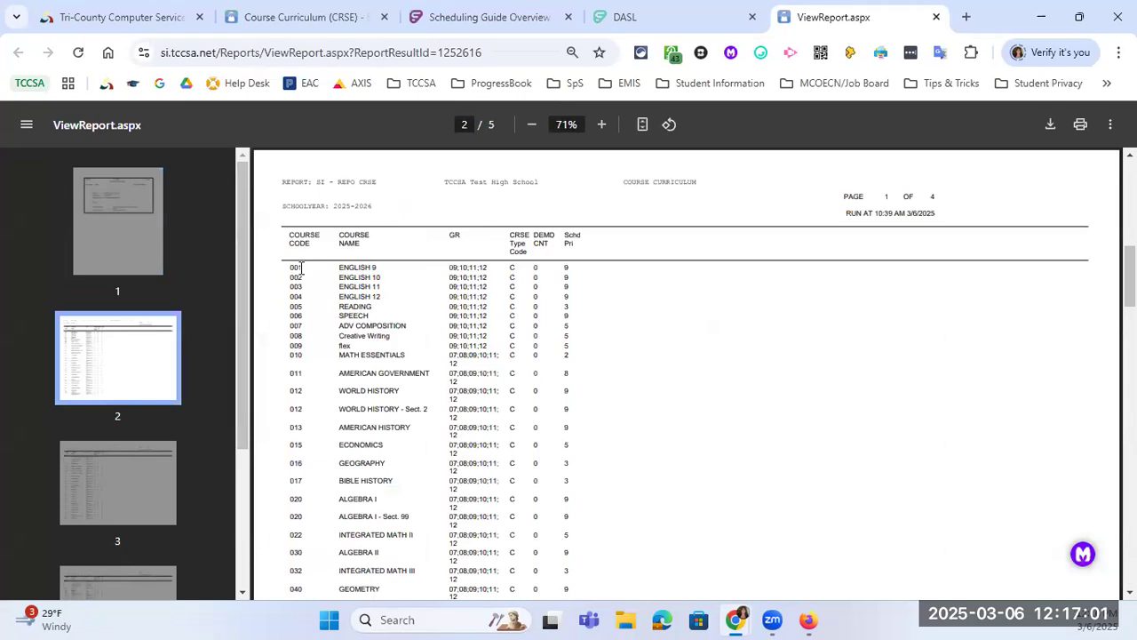
# Step: Examine the grades, course type codes, demand counts and scheduling priorities across the Course Curriculum report, including the study hall courses
pyautogui.moveTo(450, 269); pyautogui.dragTo(491, 270)
pyautogui.scroll(-8, 773, 366)
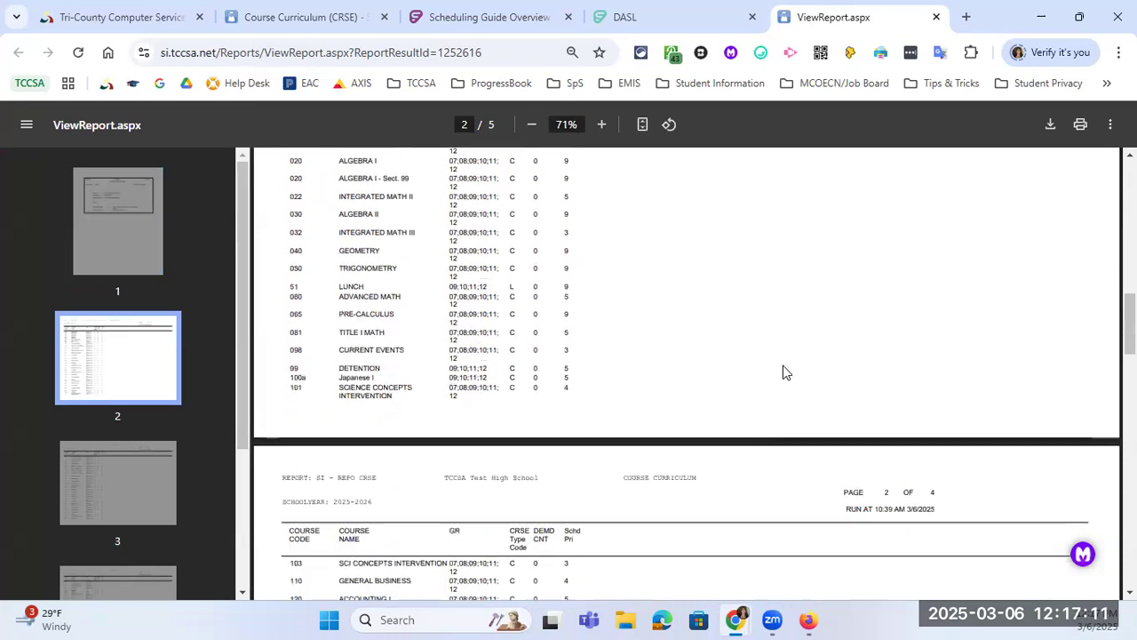
pyautogui.scroll(-15, 782, 373)
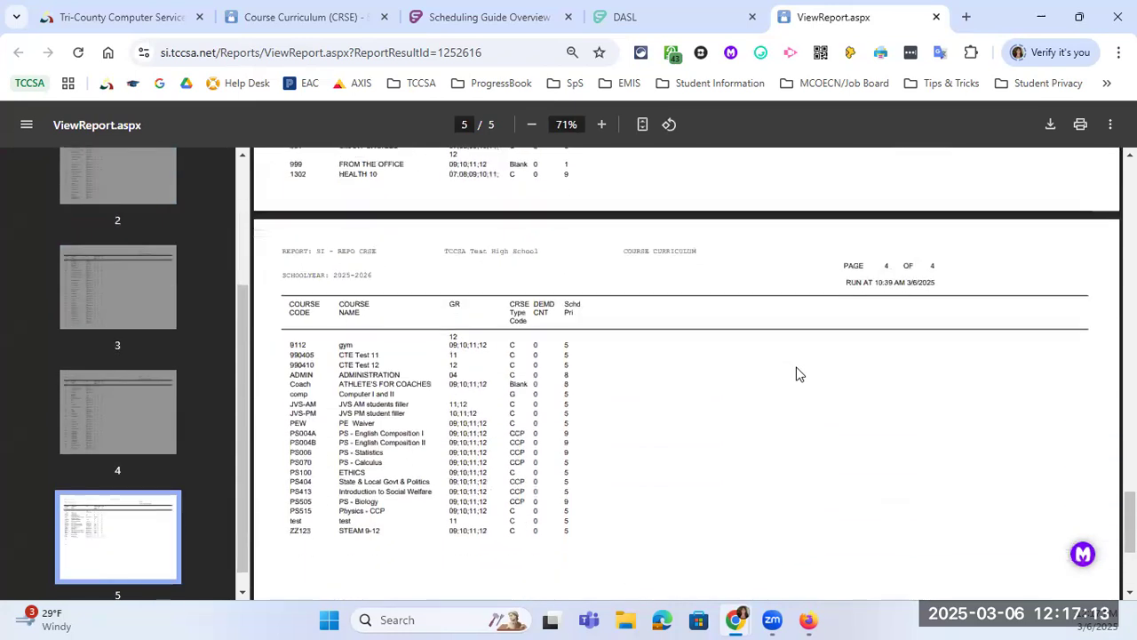
pyautogui.scroll(1, 797, 373)
pyautogui.scroll(1, 611, 411)
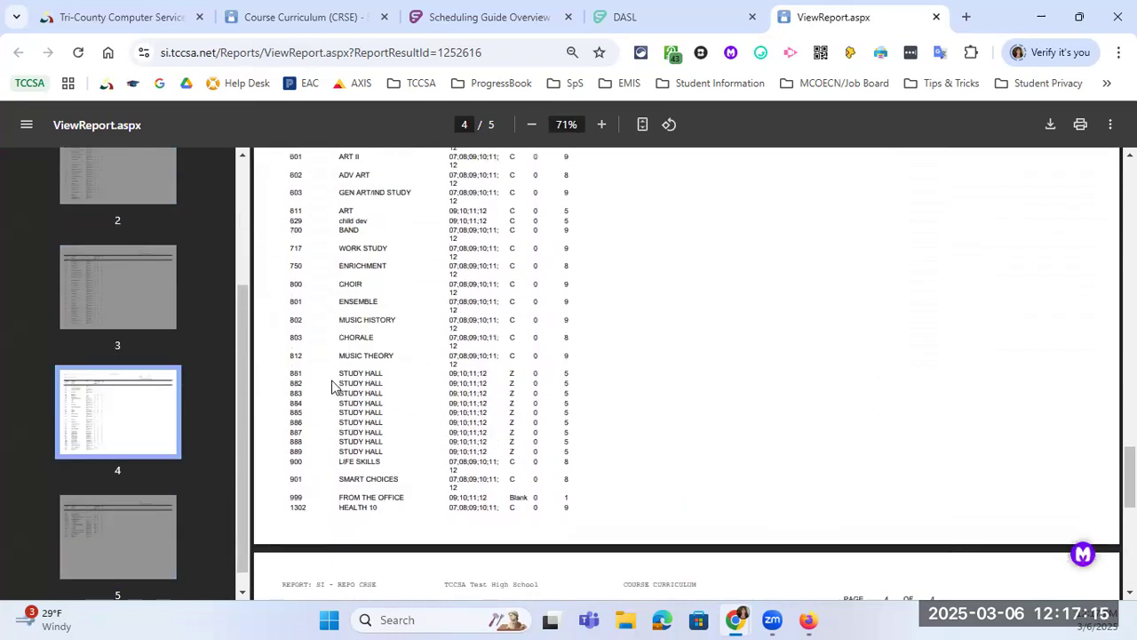
pyautogui.moveTo(513, 378); pyautogui.dragTo(520, 453)
pyautogui.scroll(15, 549, 434)
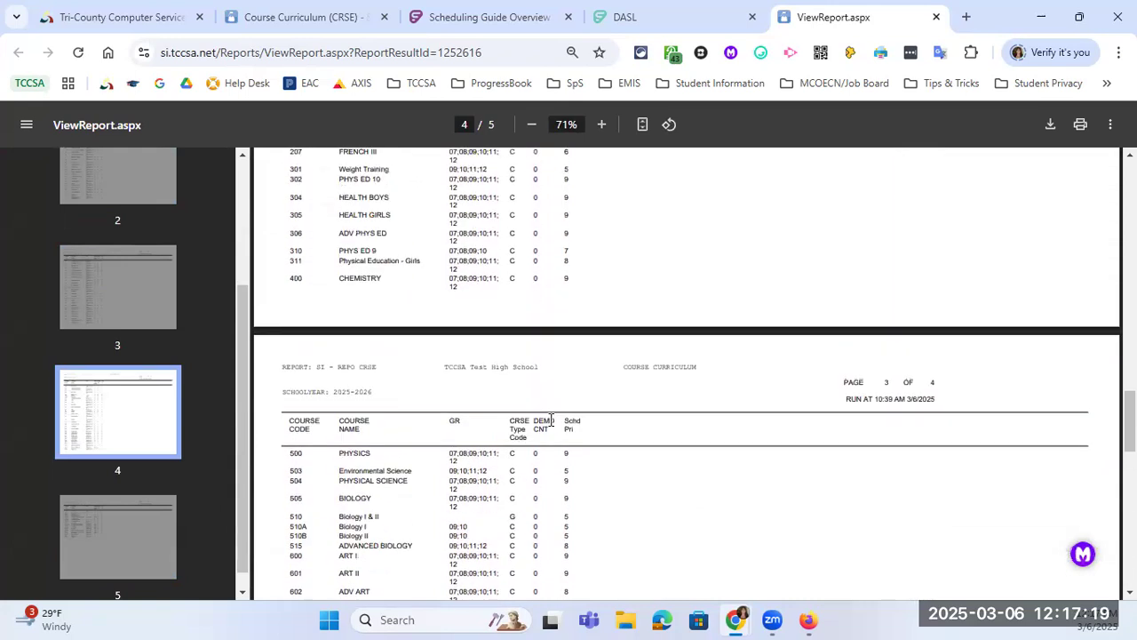
pyautogui.scroll(3, 553, 403)
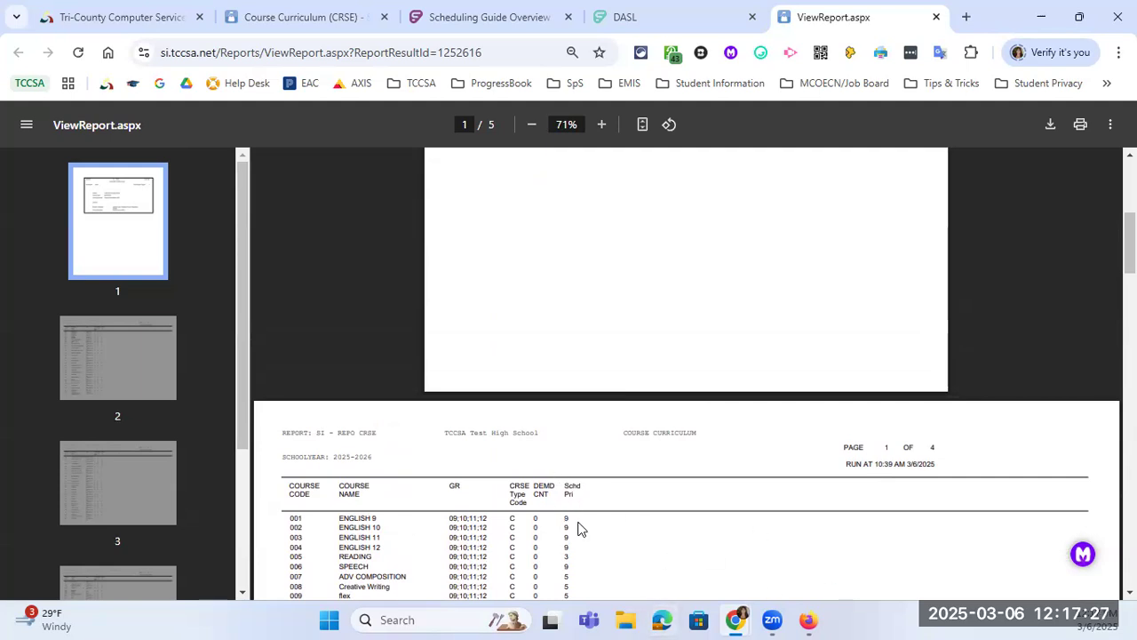
pyautogui.scroll(-1, 586, 553)
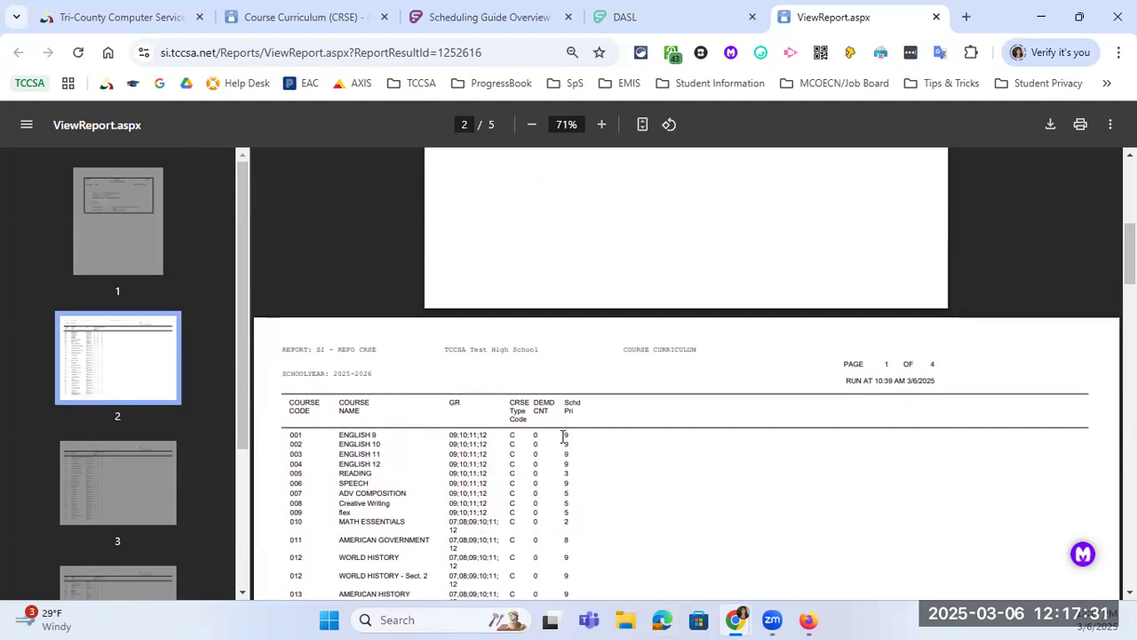
pyautogui.scroll(-1, 580, 464)
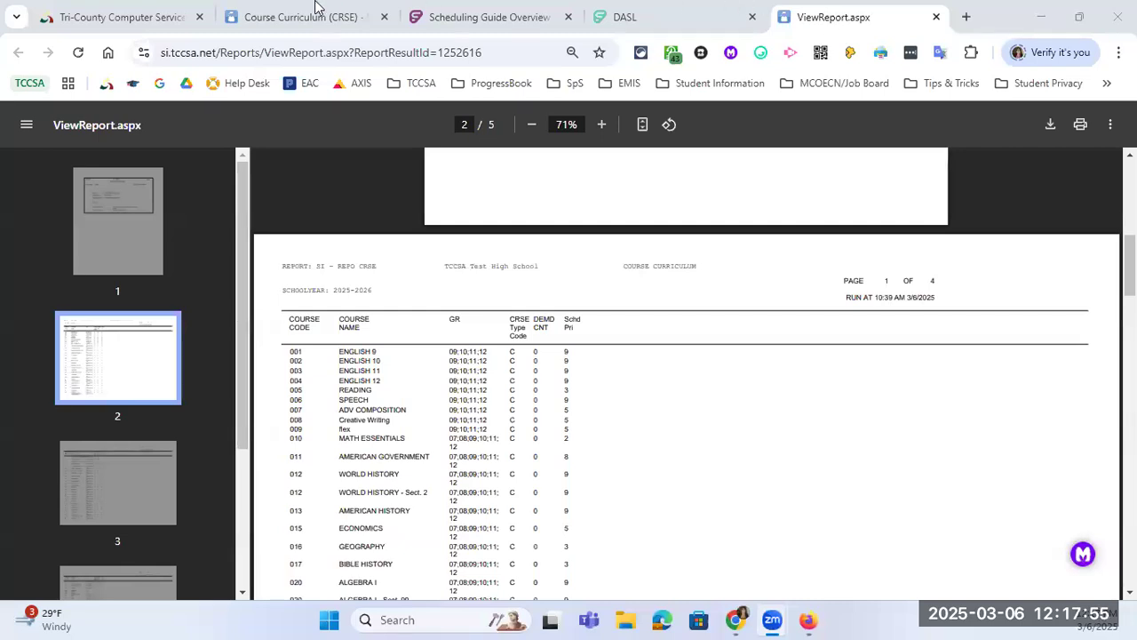
# Step: Return to StudentInformation and open the Course Detail report from the Analytics Hub favorites
pyautogui.click(290, 17)
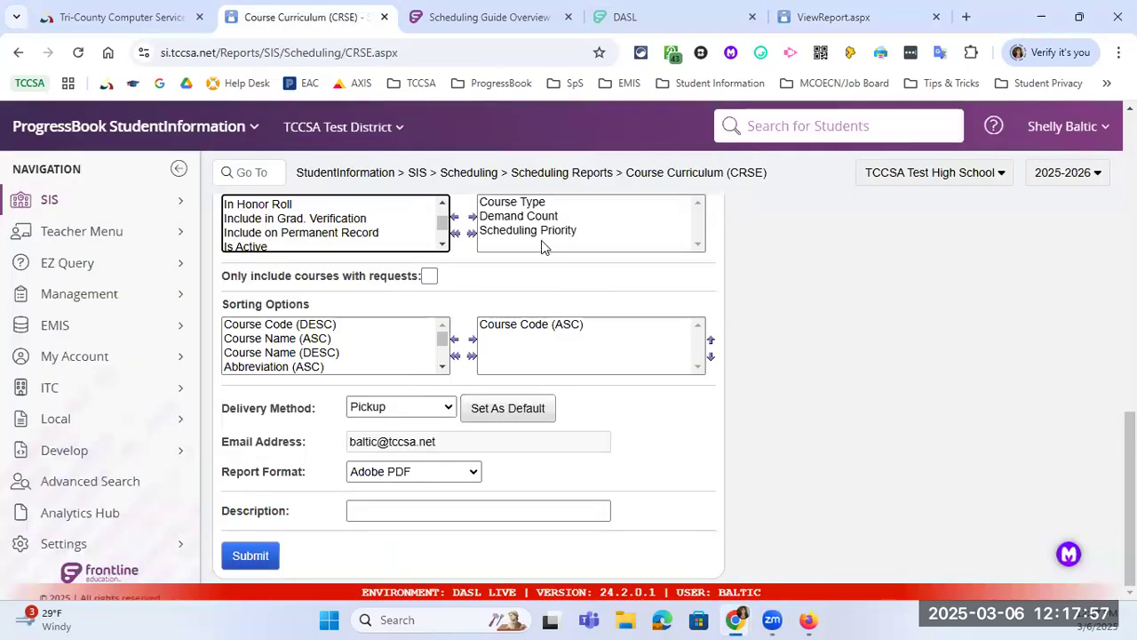
pyautogui.scroll(1, 542, 244)
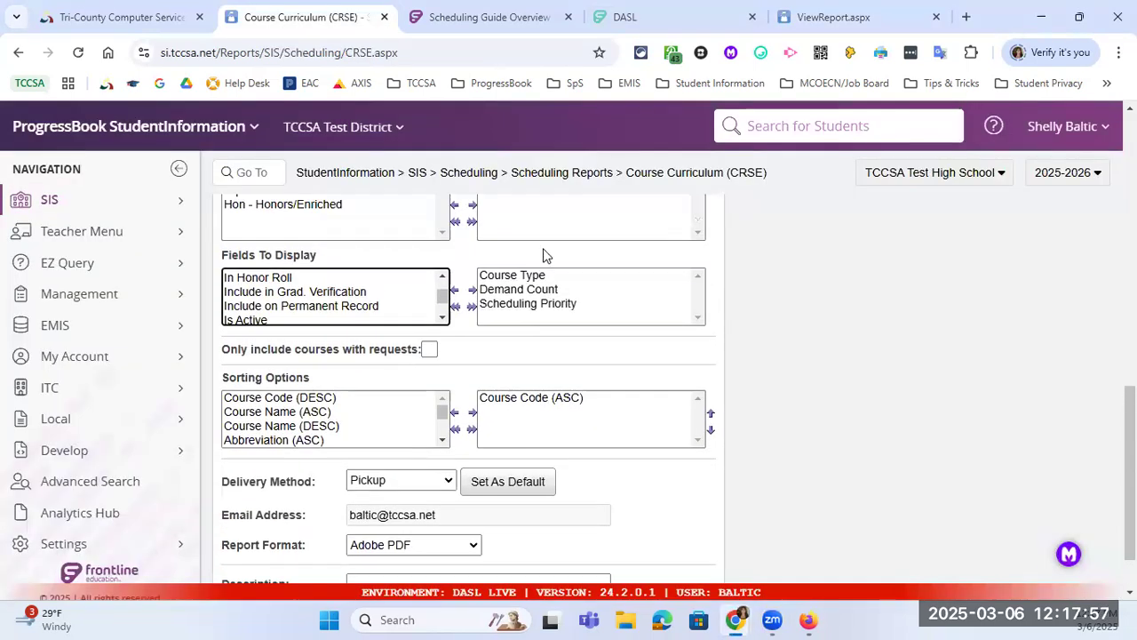
pyautogui.click(140, 517)
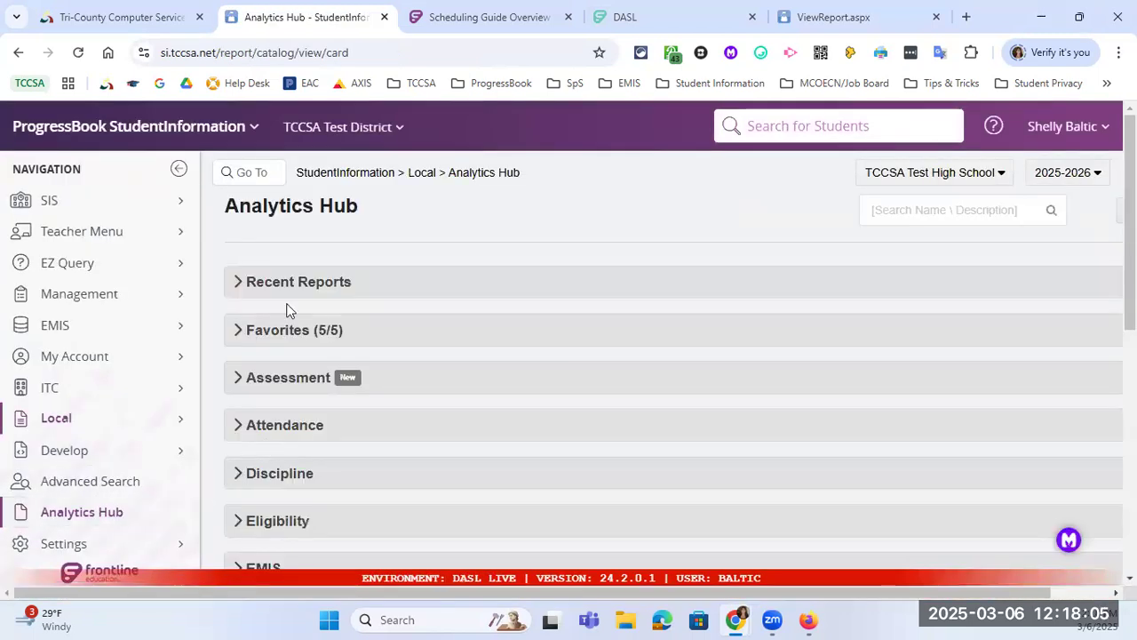
pyautogui.click(247, 336)
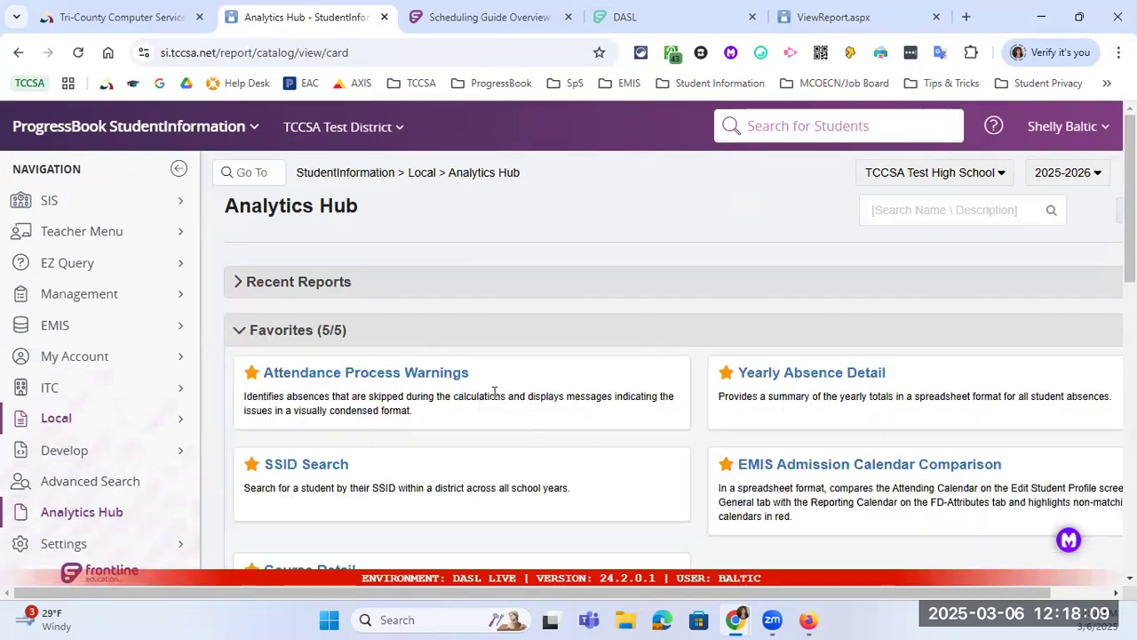
pyautogui.scroll(-1, 426, 435)
pyautogui.click(309, 487)
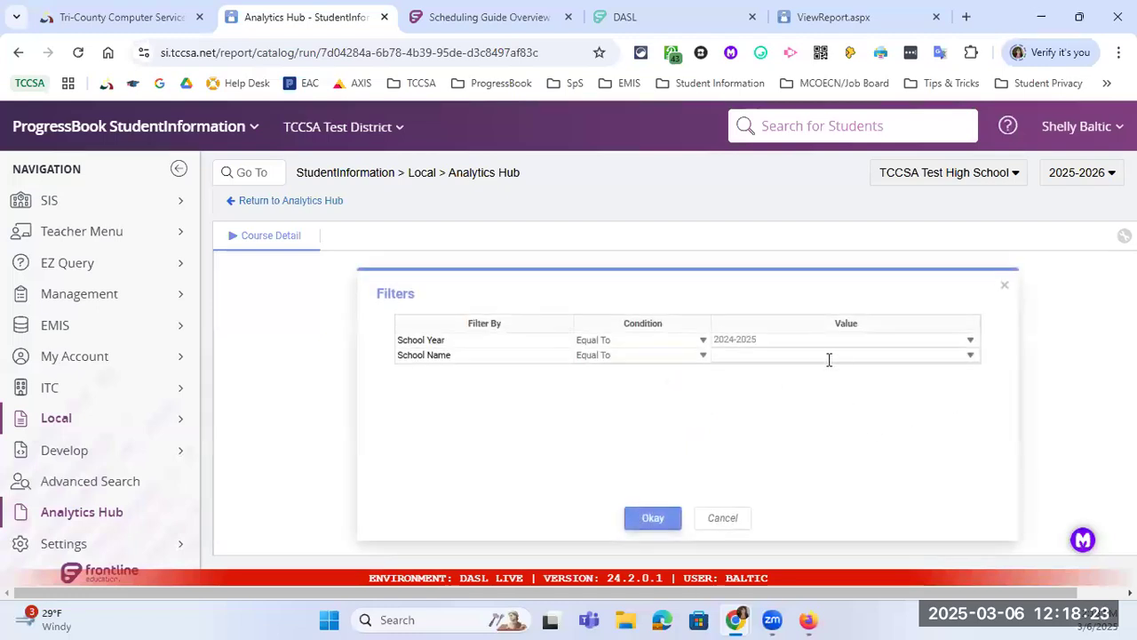
# Step: Run the Course Detail report filtered to school year 2025-2026 and TCCSA Test High School
pyautogui.click(970, 340)
pyautogui.click(747, 373)
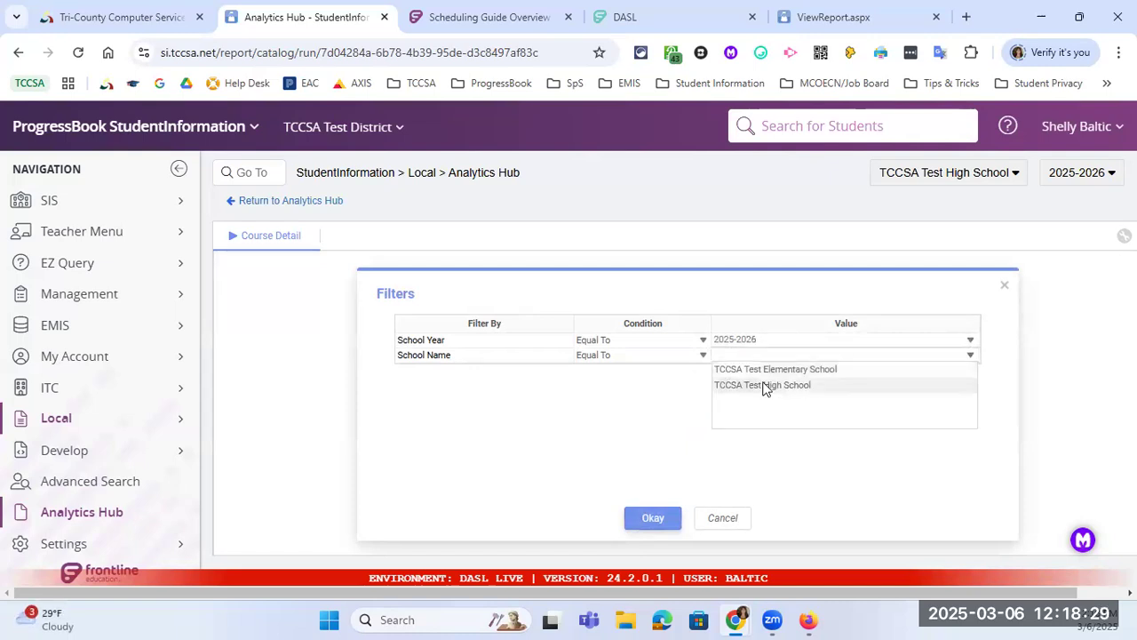
pyautogui.click(768, 385)
pyautogui.click(658, 519)
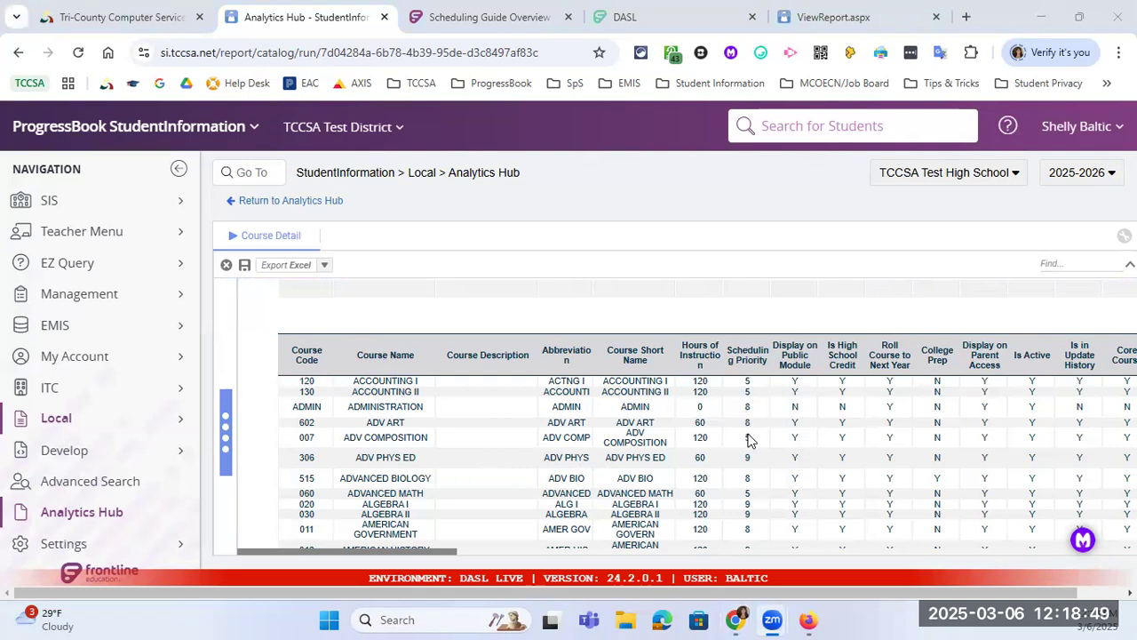
# Step: Examine the Course Detail report's scheduling priority, credit, department and course type columns across the courses, including the study halls
pyautogui.scroll(-1, 751, 437)
pyautogui.scroll(1, 756, 440)
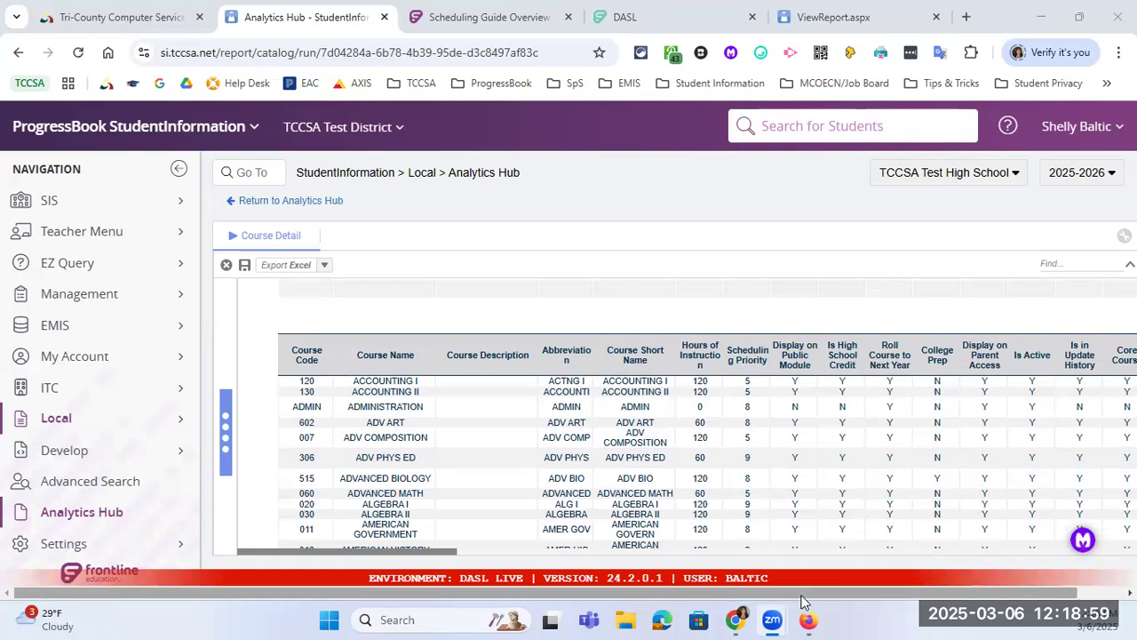
pyautogui.moveTo(800, 593); pyautogui.dragTo(854, 593)
pyautogui.scroll(-1, 835, 506)
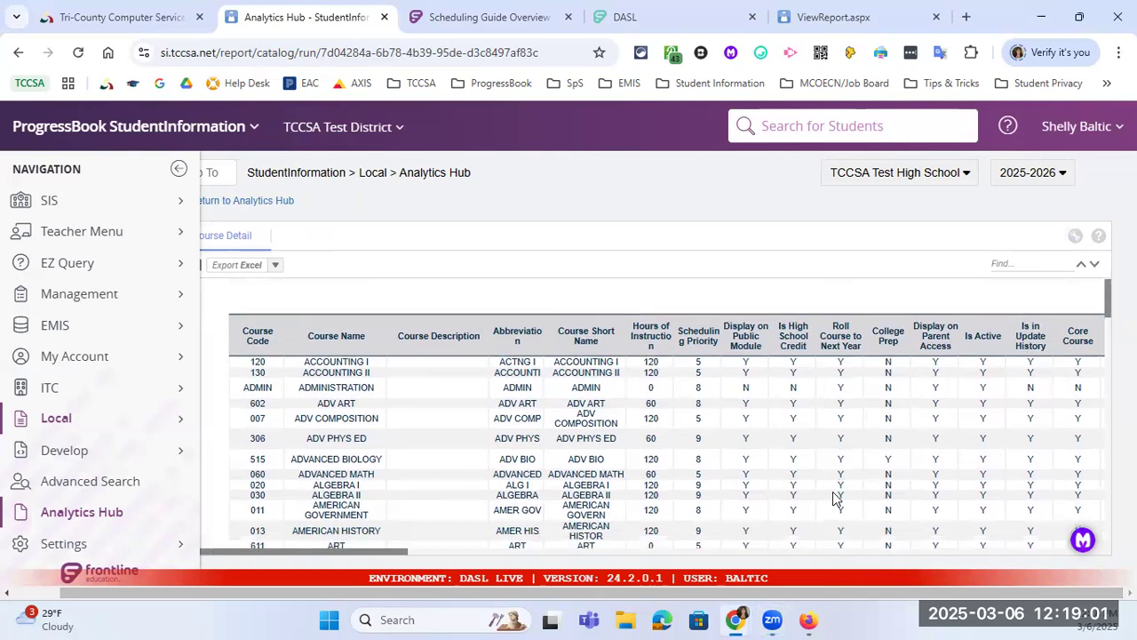
pyautogui.moveTo(404, 552); pyautogui.dragTo(568, 556)
pyautogui.scroll(1, 758, 481)
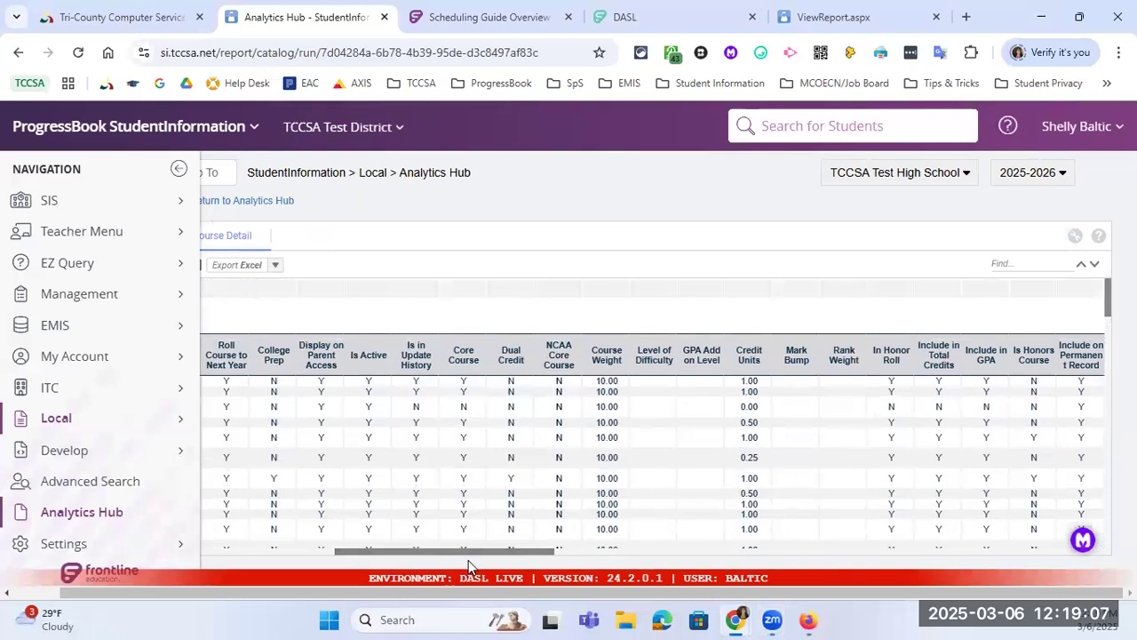
pyautogui.moveTo(484, 558); pyautogui.dragTo(648, 565)
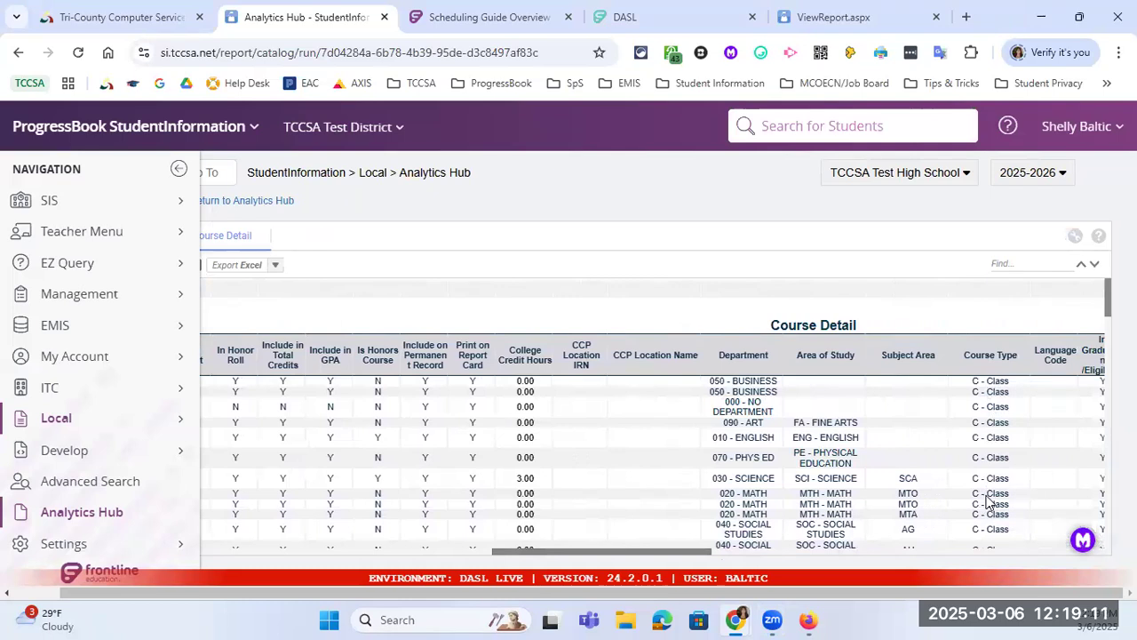
pyautogui.scroll(-1, 989, 489)
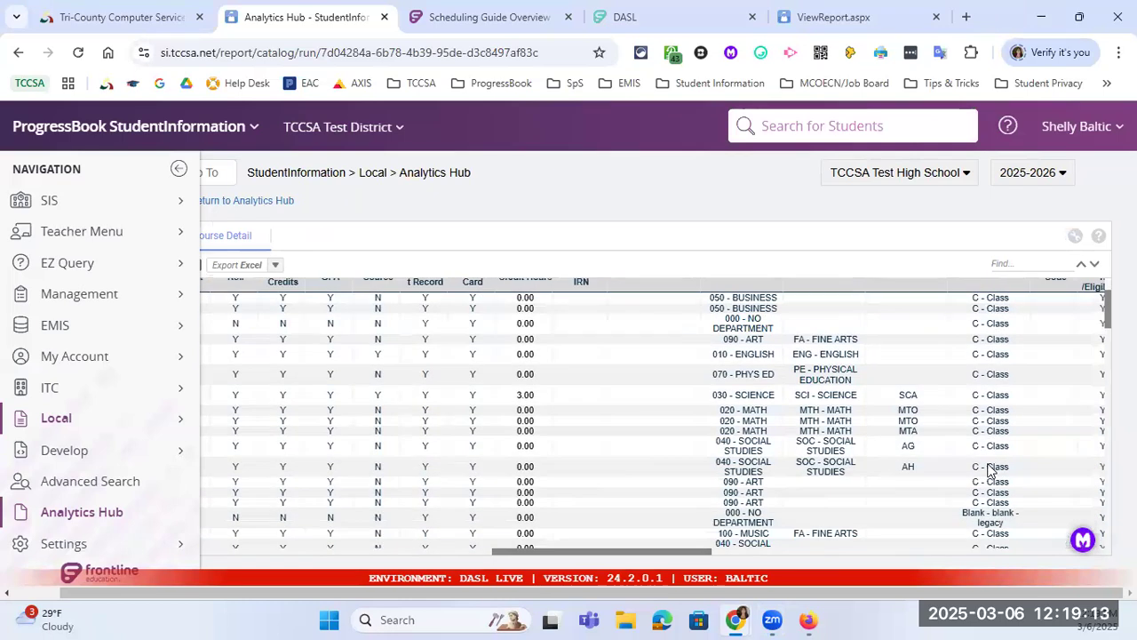
pyautogui.scroll(-6, 989, 469)
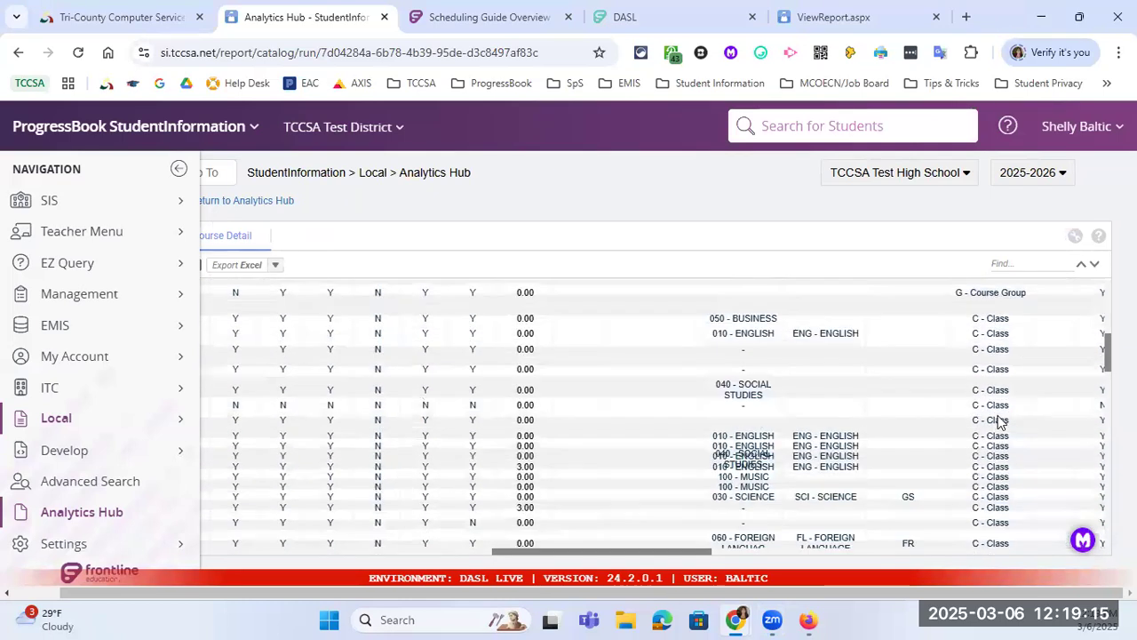
pyautogui.scroll(-5, 1007, 421)
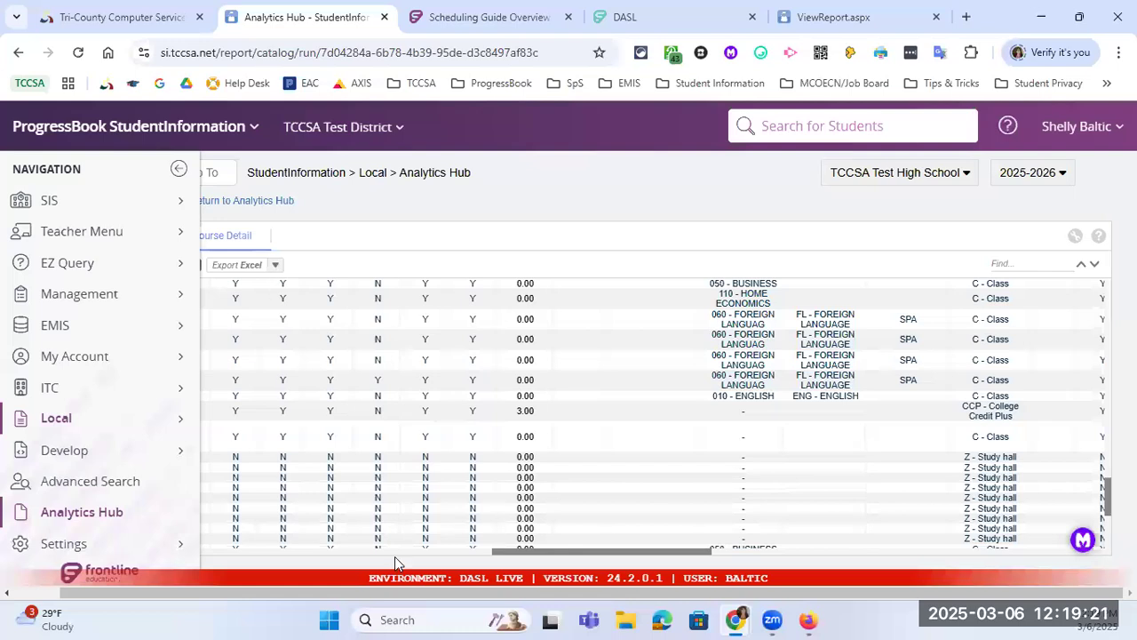
pyautogui.moveTo(473, 557); pyautogui.dragTo(235, 554)
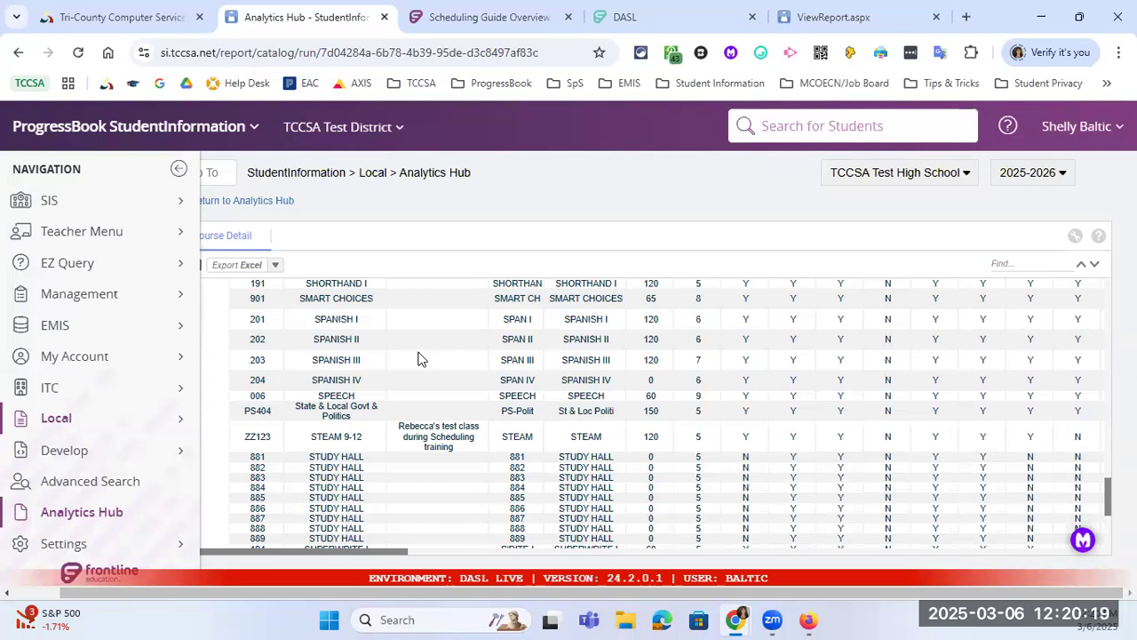
# Step: Open the No Requests/Assignments (NORQ) report from the SIS Scheduling Reports
pyautogui.click(173, 555)
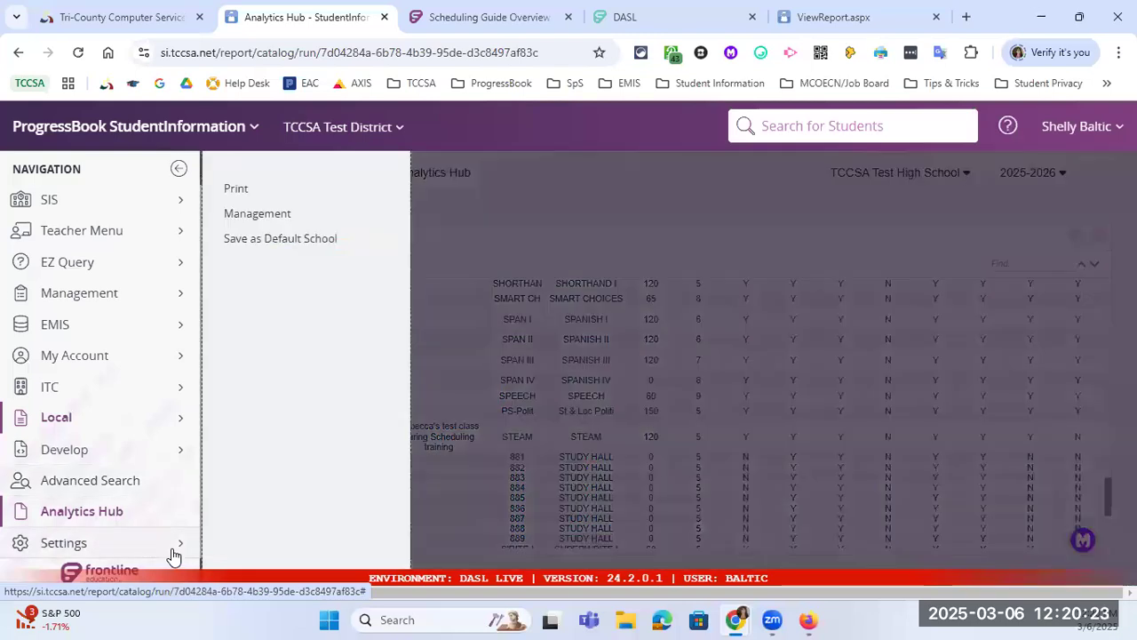
pyautogui.click(495, 225)
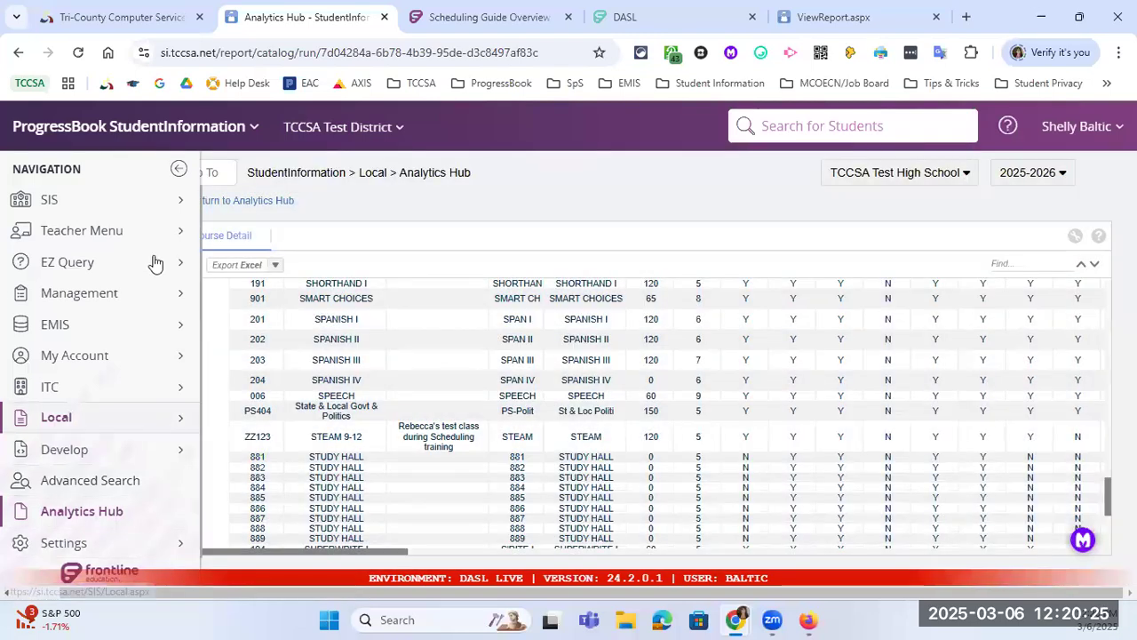
pyautogui.click(177, 199)
pyautogui.click(346, 463)
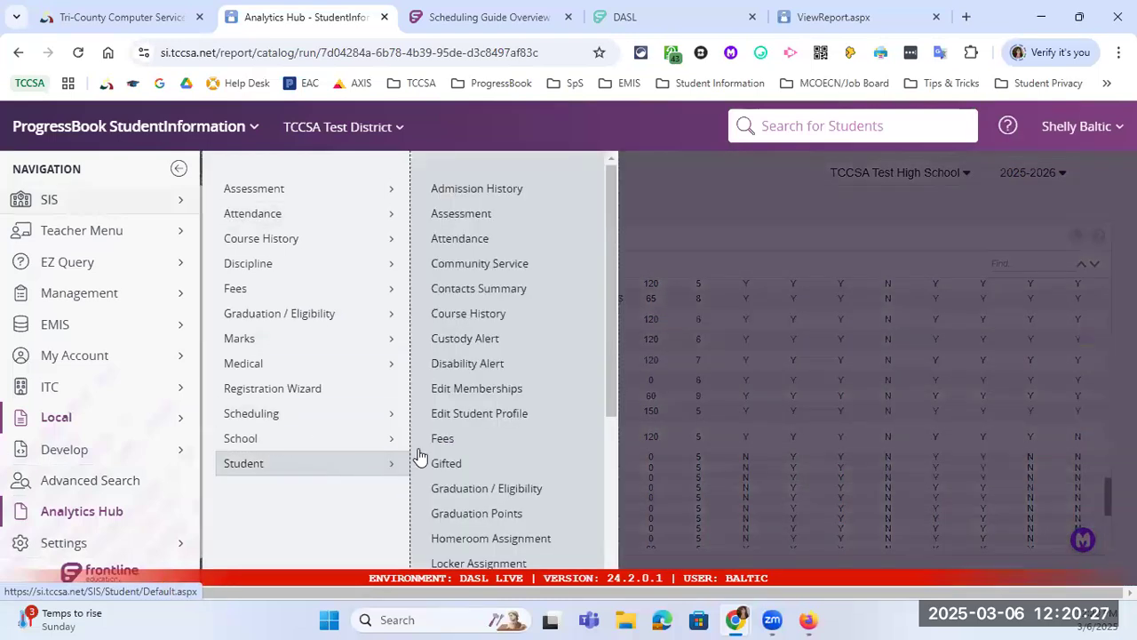
pyautogui.moveTo(608, 398); pyautogui.dragTo(610, 557)
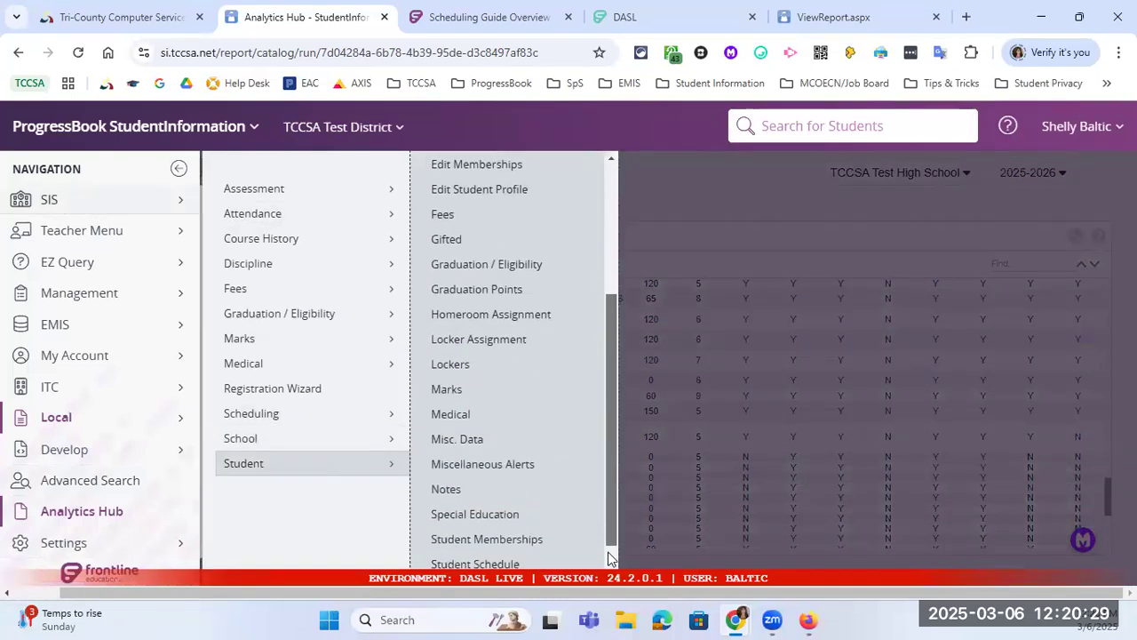
pyautogui.scroll(-1, 609, 557)
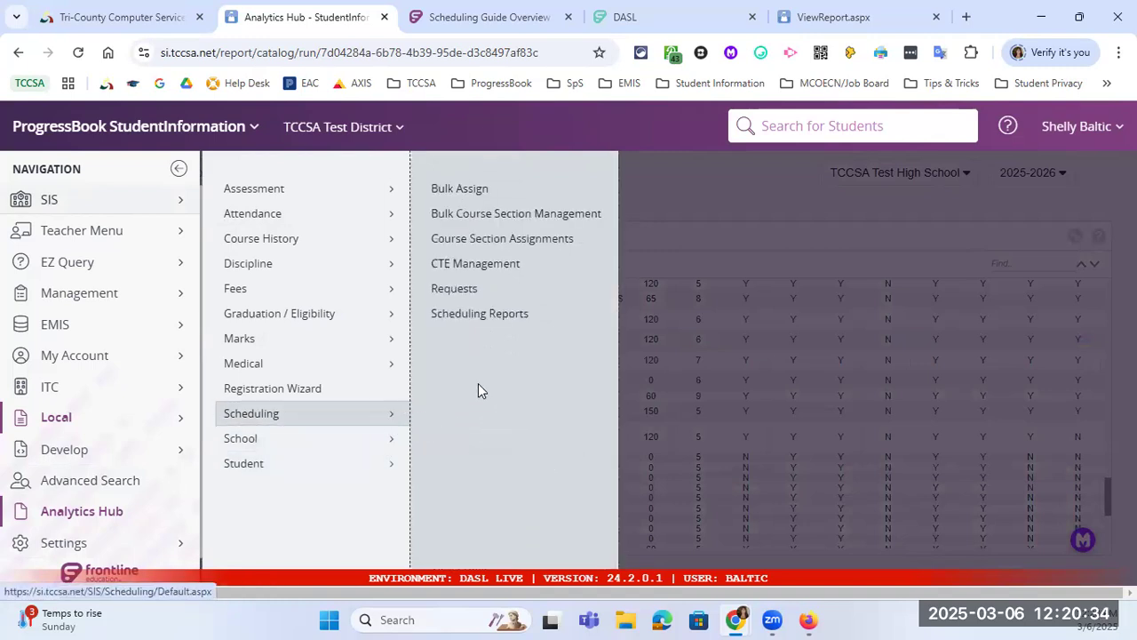
pyautogui.click(506, 314)
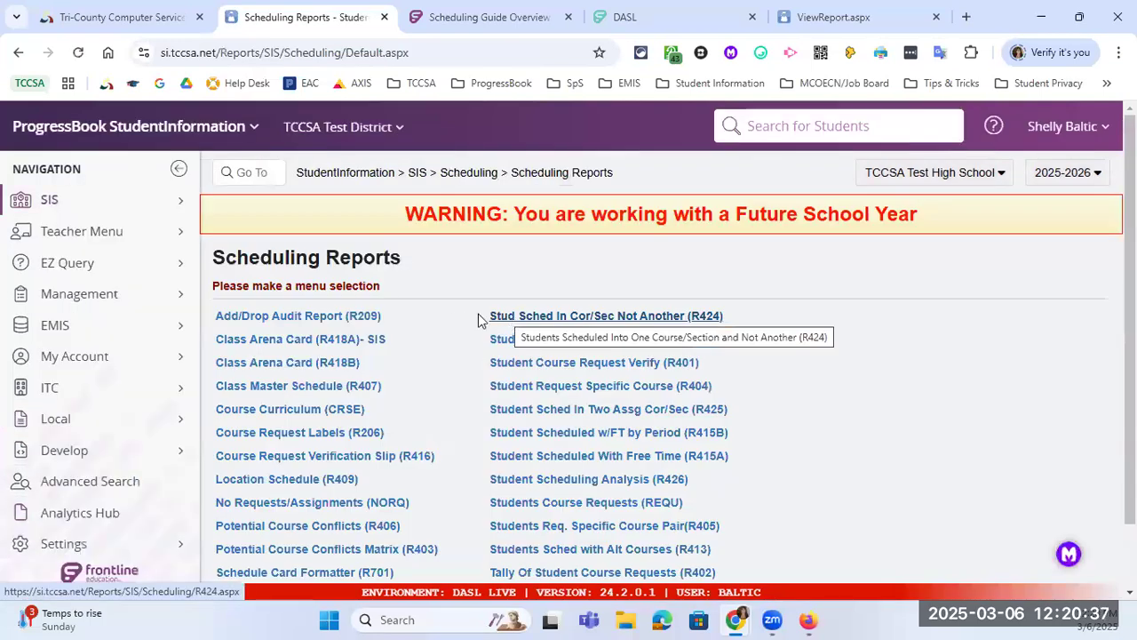
pyautogui.scroll(-1, 485, 344)
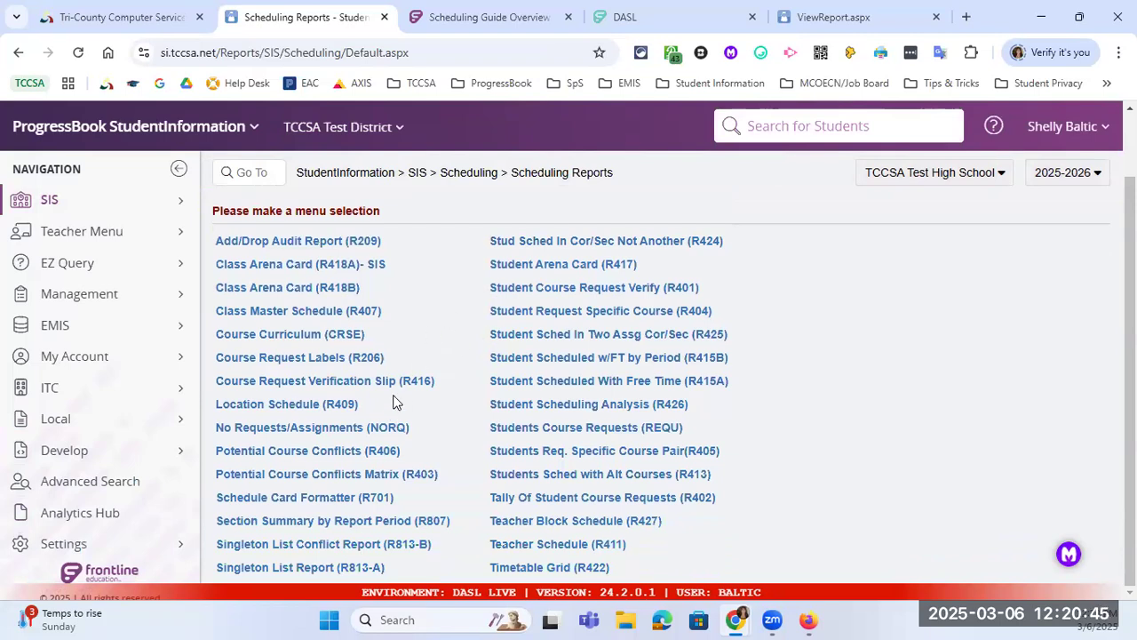
pyautogui.click(276, 429)
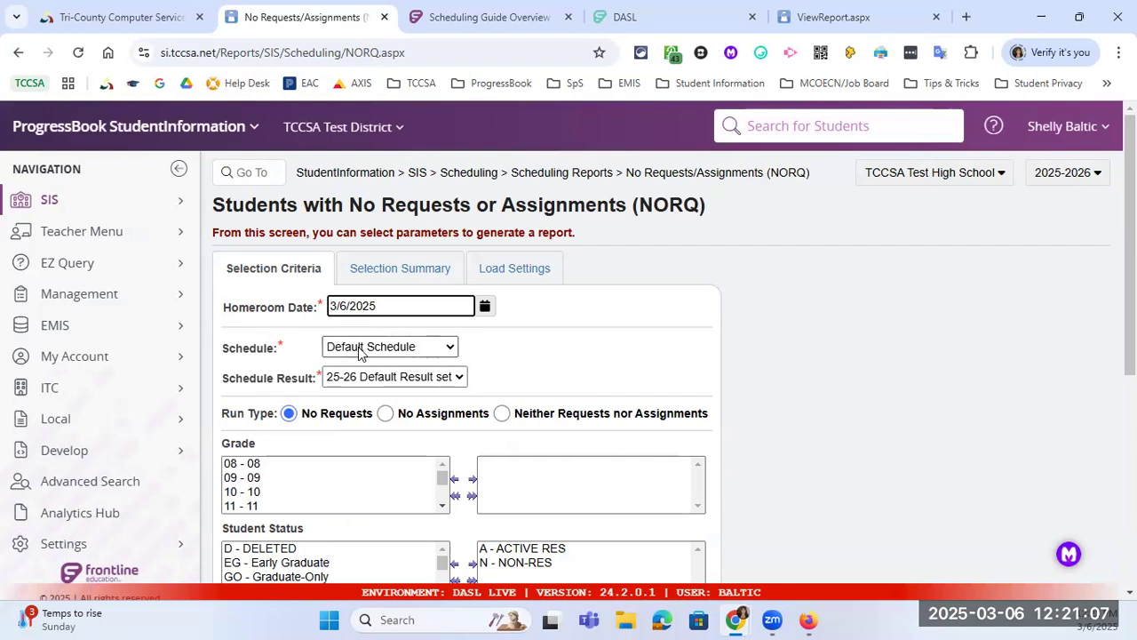
# Step: Examine the NORQ report's schedule result, run type, grade, student status, sorting and delivery options
pyautogui.moveTo(227, 349); pyautogui.dragTo(304, 379)
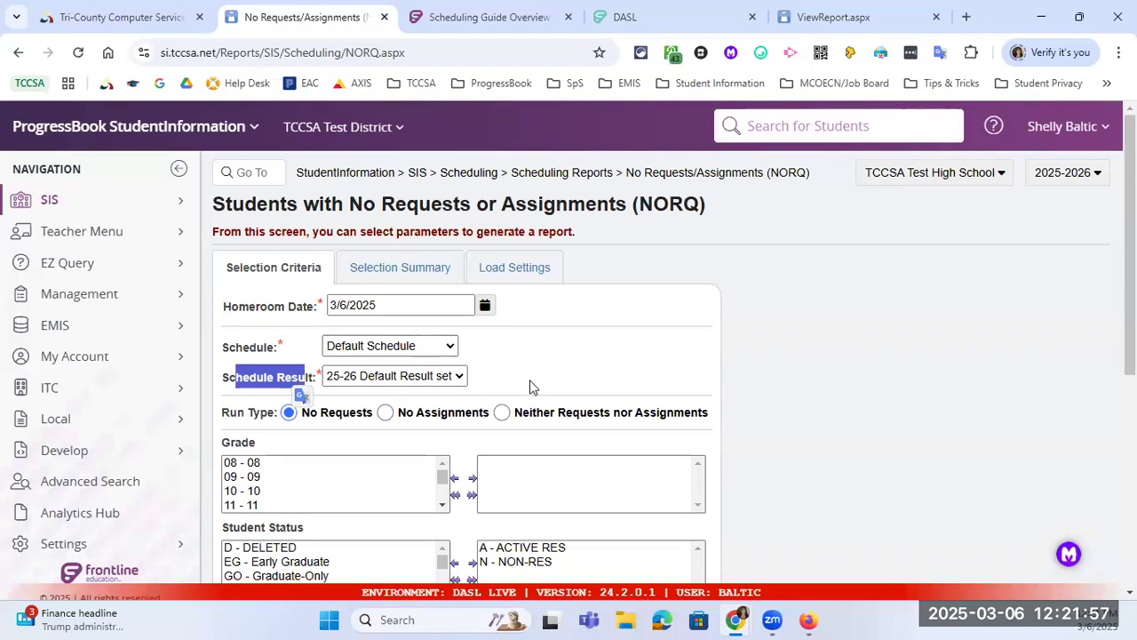
pyautogui.scroll(-1, 530, 385)
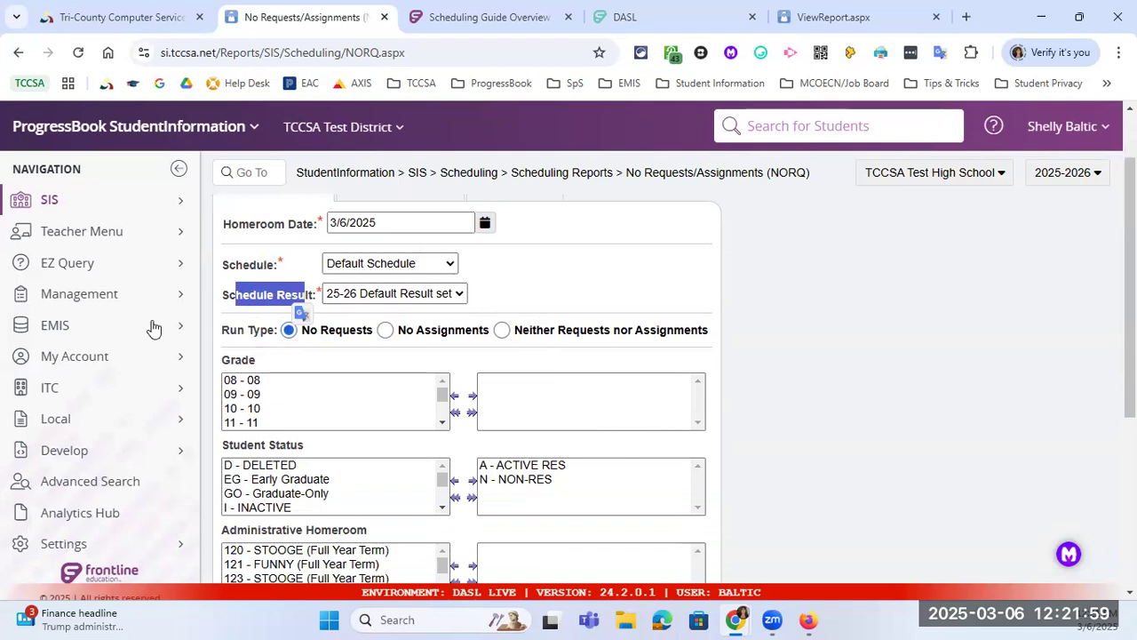
pyautogui.moveTo(223, 329); pyautogui.dragTo(337, 340)
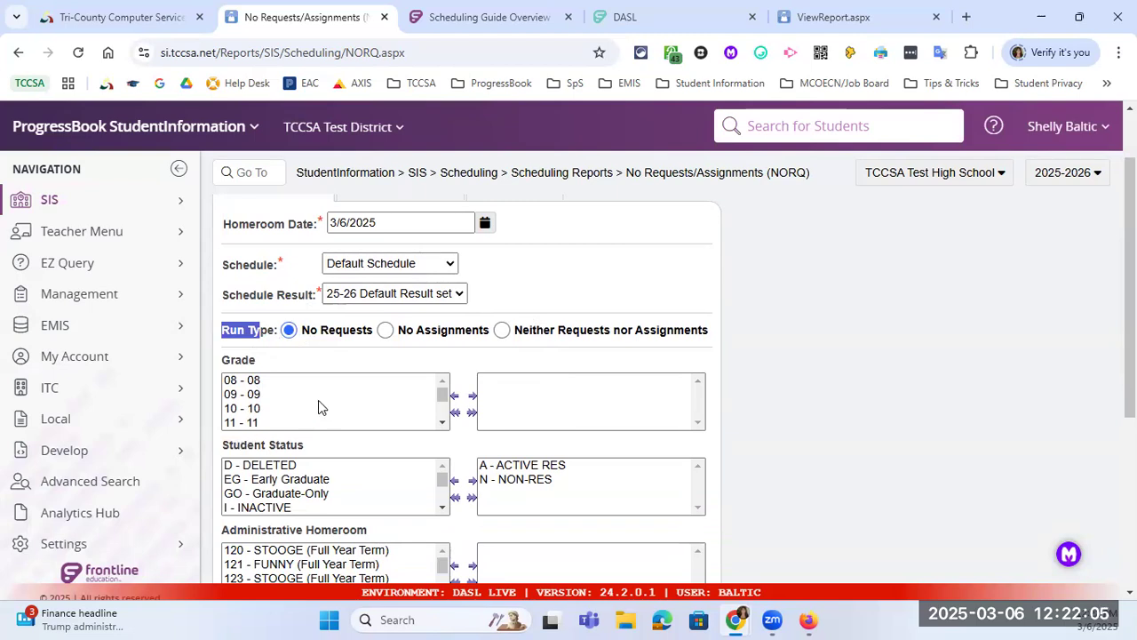
pyautogui.scroll(-1, 302, 418)
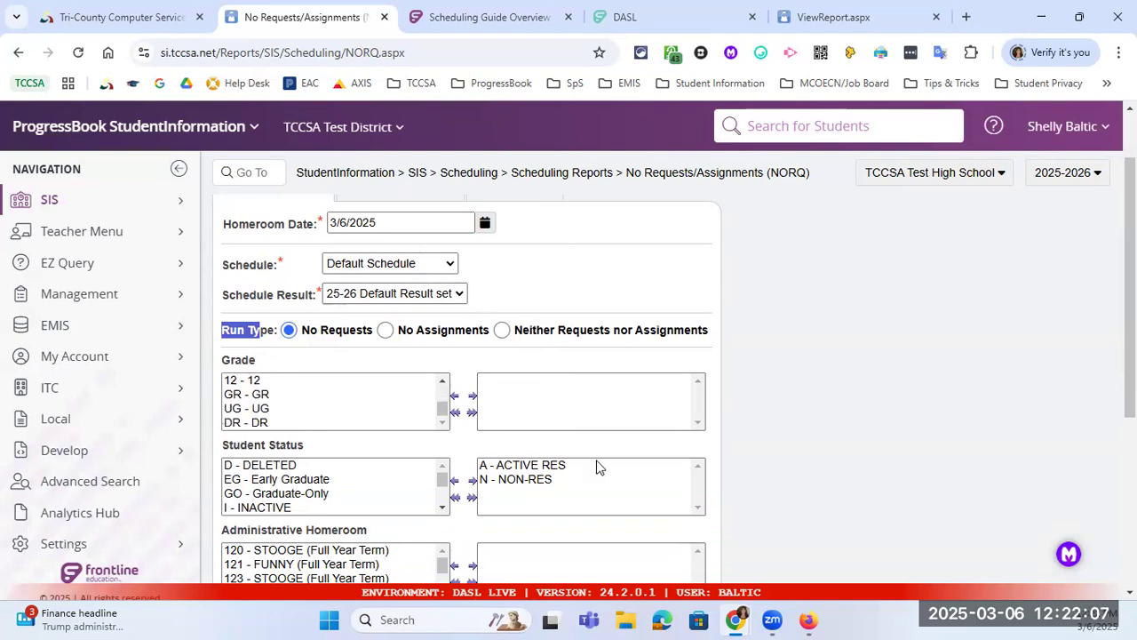
pyautogui.scroll(-2, 714, 427)
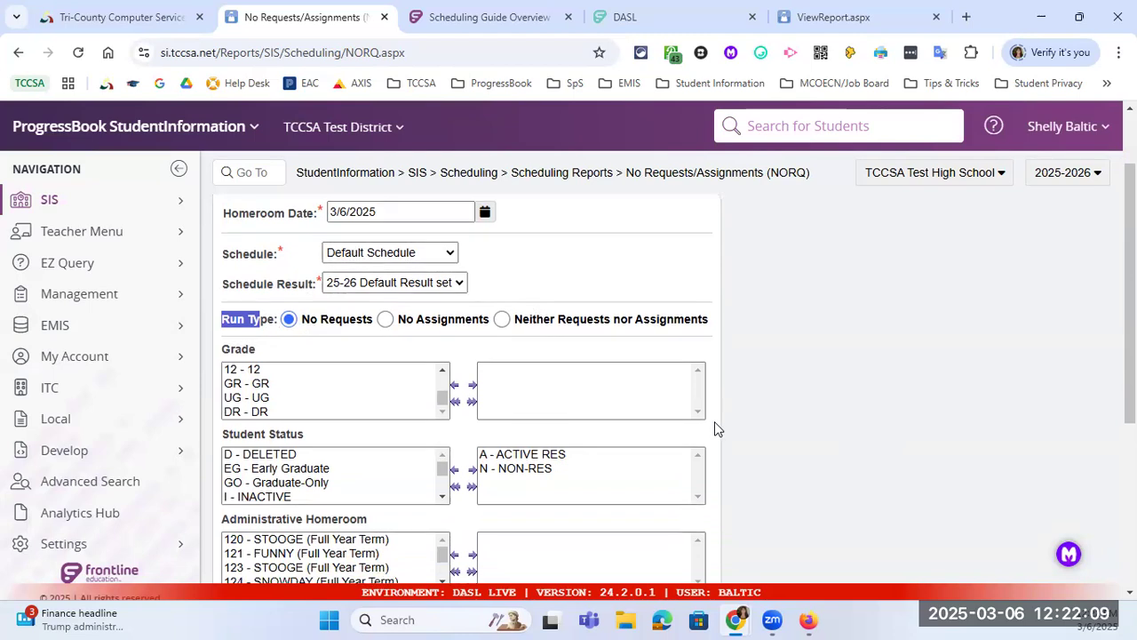
pyautogui.scroll(-2, 716, 427)
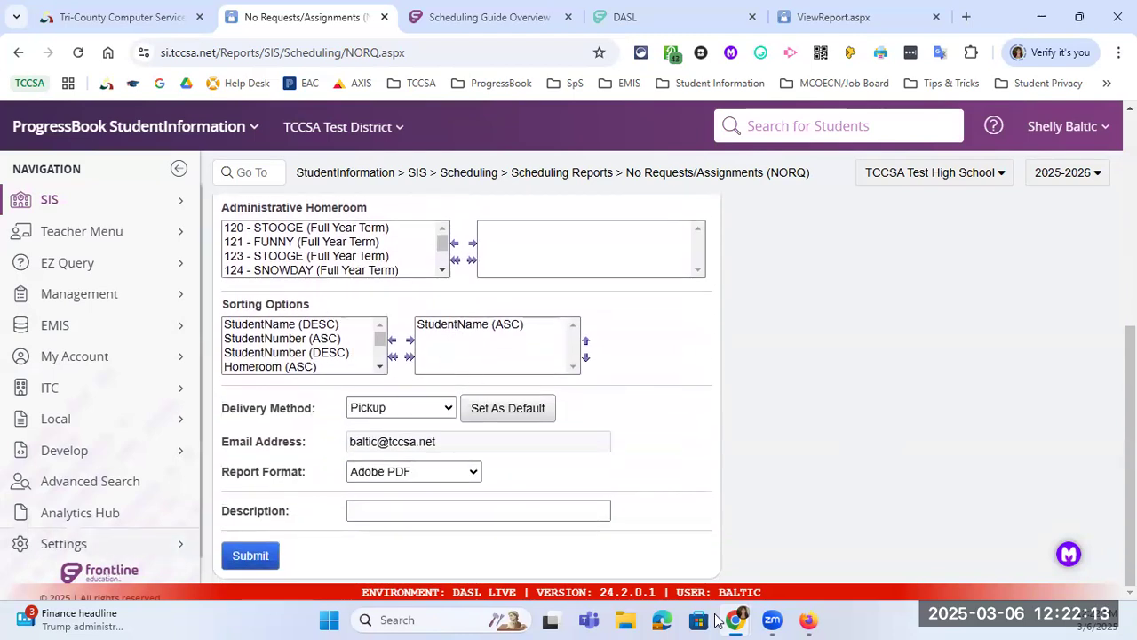
# Step: Switch to the report management window and open the completed Students With No Requests (NORQ) report from 3/6/2025 10:43:56 AM
pyautogui.moveTo(737, 619)
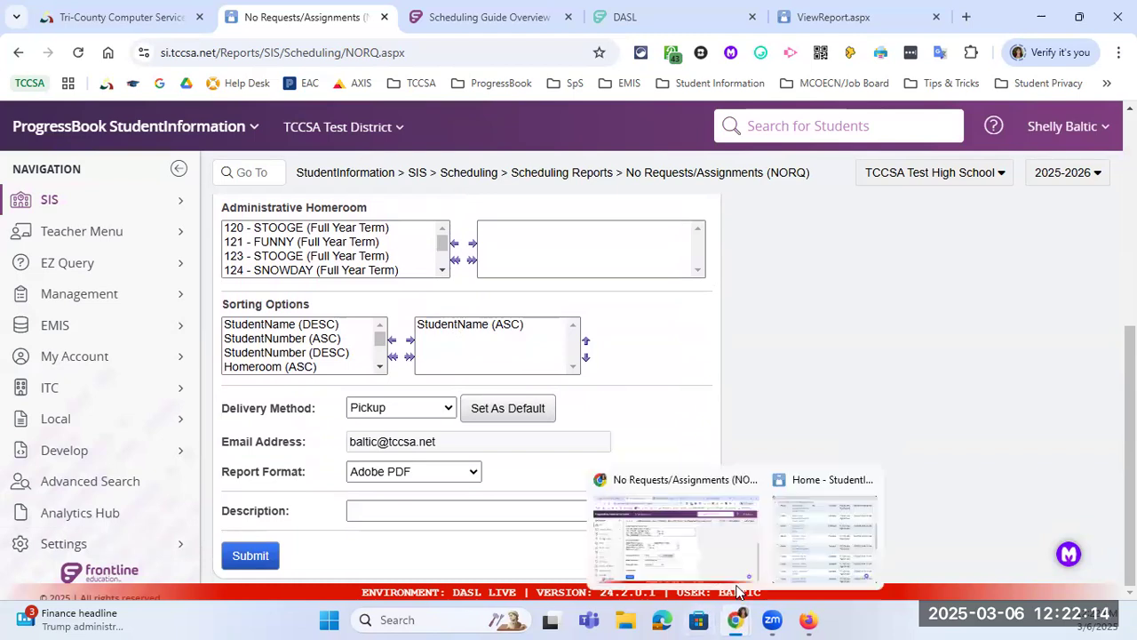
pyautogui.click(807, 548)
pyautogui.scroll(-2, 689, 498)
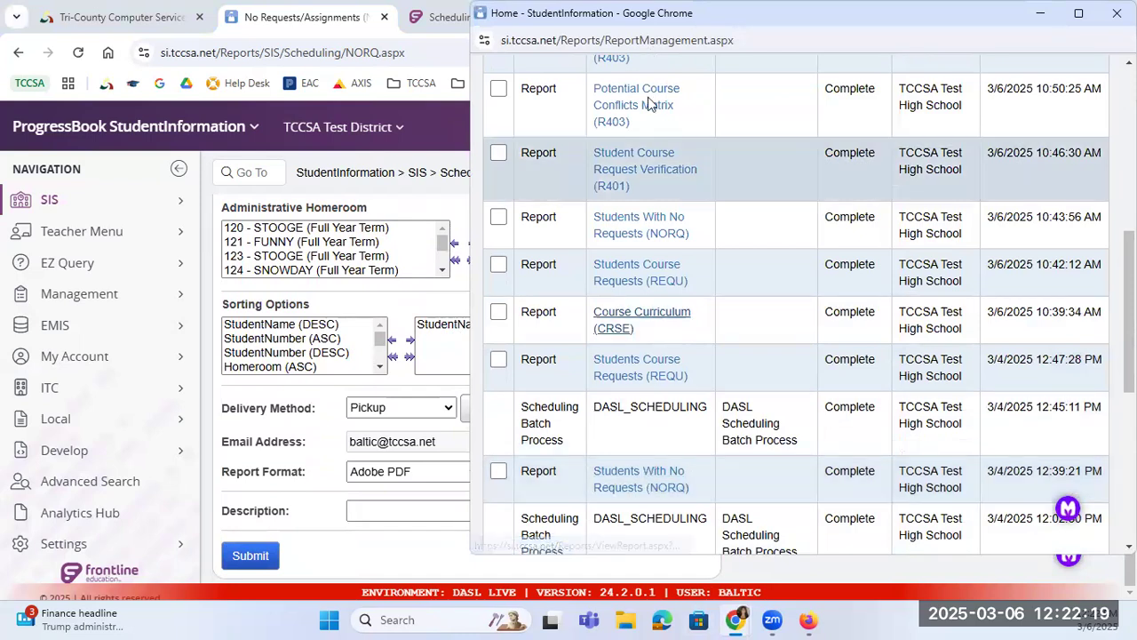
pyautogui.click(646, 224)
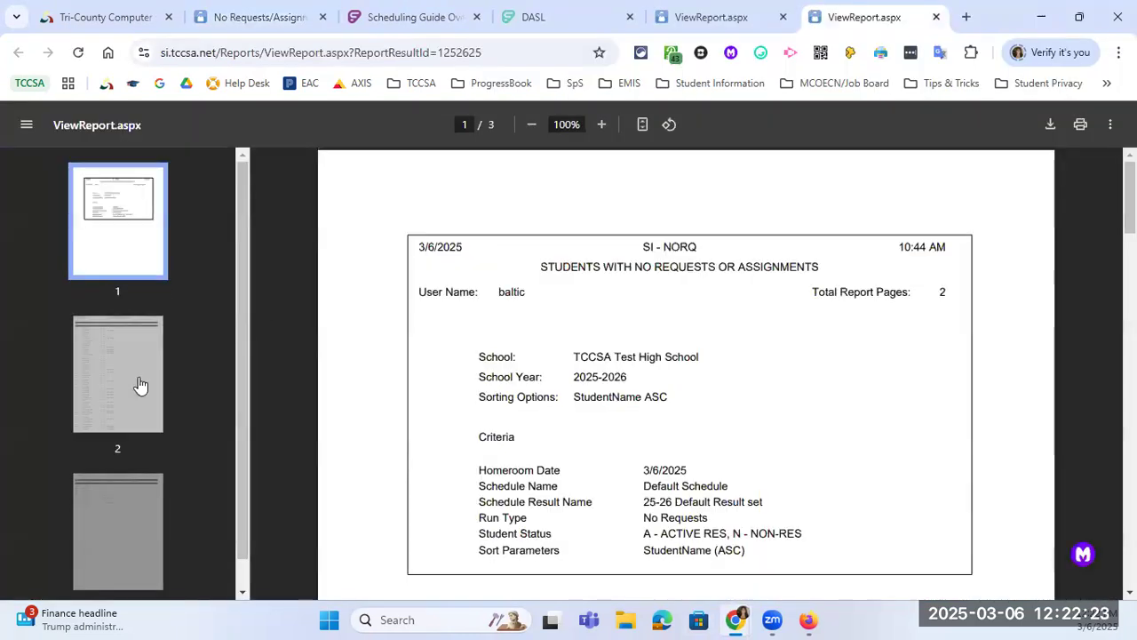
# Step: Examine the list of students without requests on pages 2 and 3 of the NORQ report
pyautogui.click(140, 386)
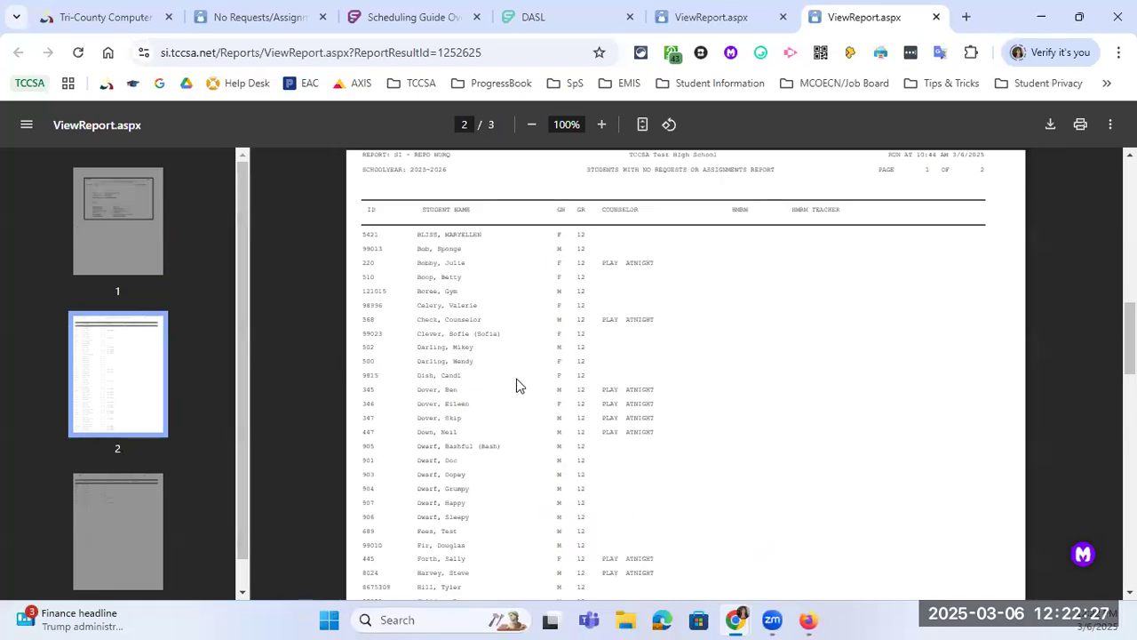
pyautogui.scroll(-2, 521, 386)
pyautogui.scroll(-4, 533, 385)
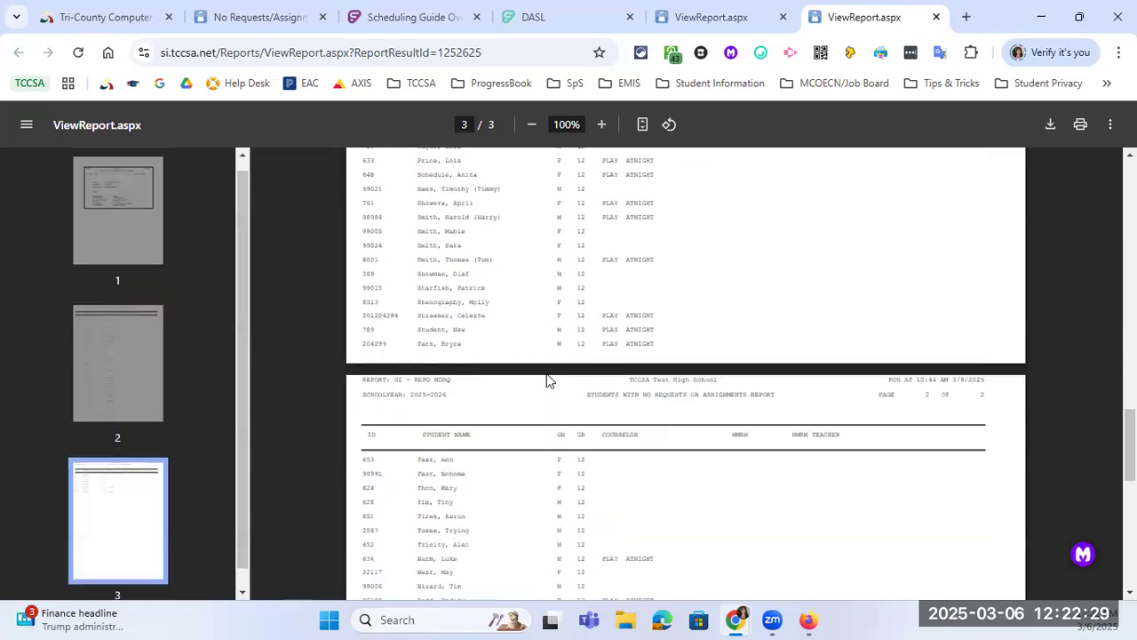
pyautogui.scroll(-2, 578, 325)
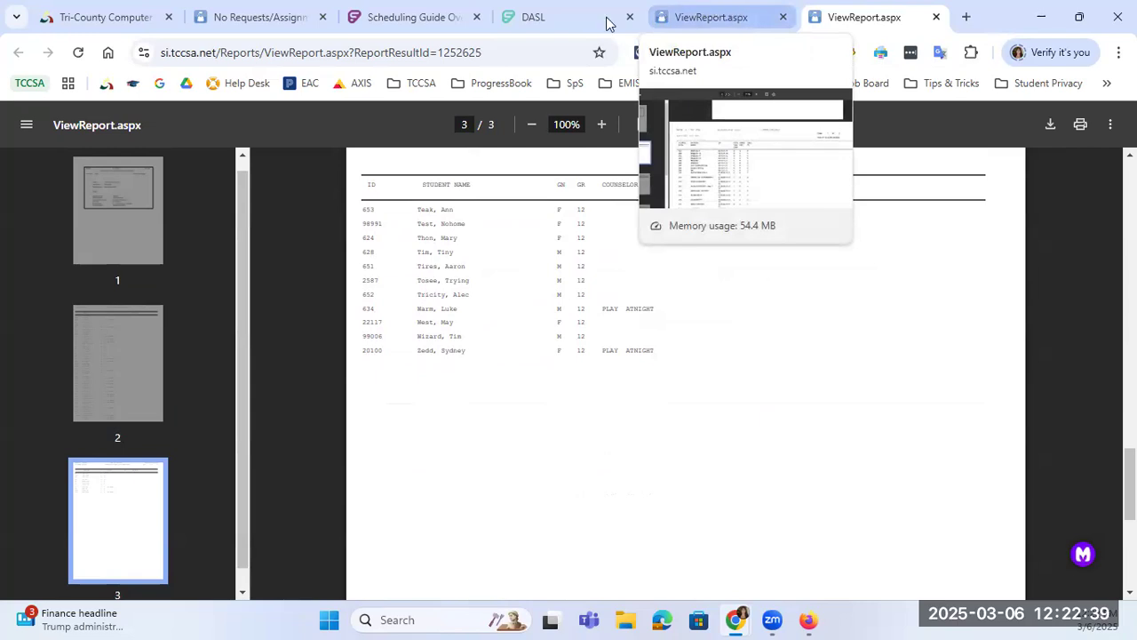
# Step: Return to StudentInformation and find the Uncommitted Requests page by searching for "uncommitted"
pyautogui.click(261, 20)
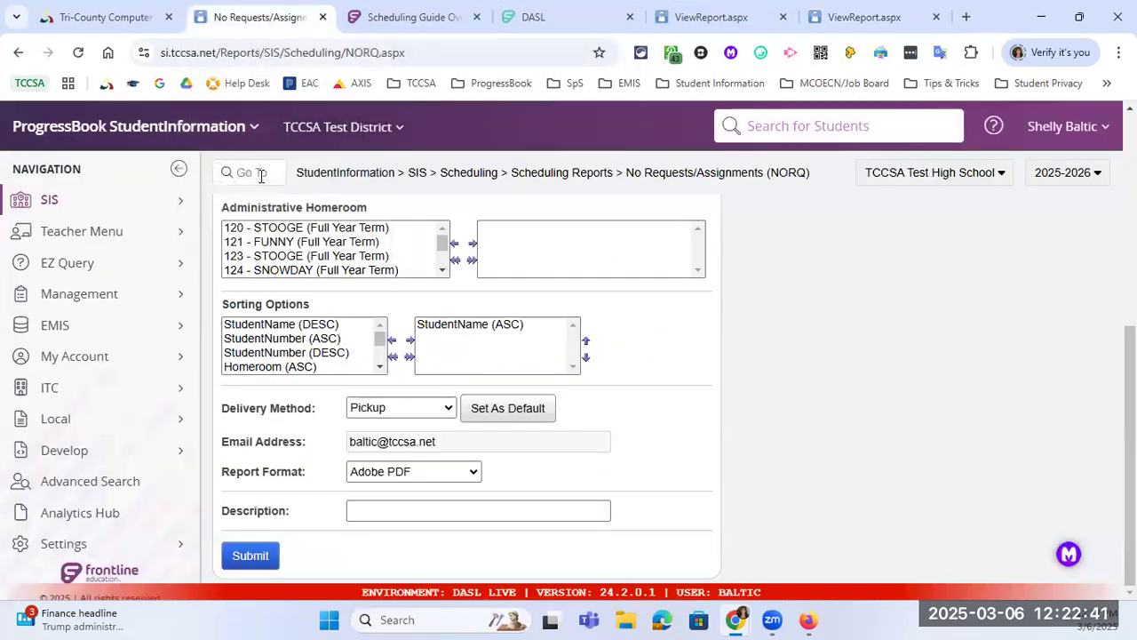
pyautogui.click(261, 174)
pyautogui.write('uncommitted')
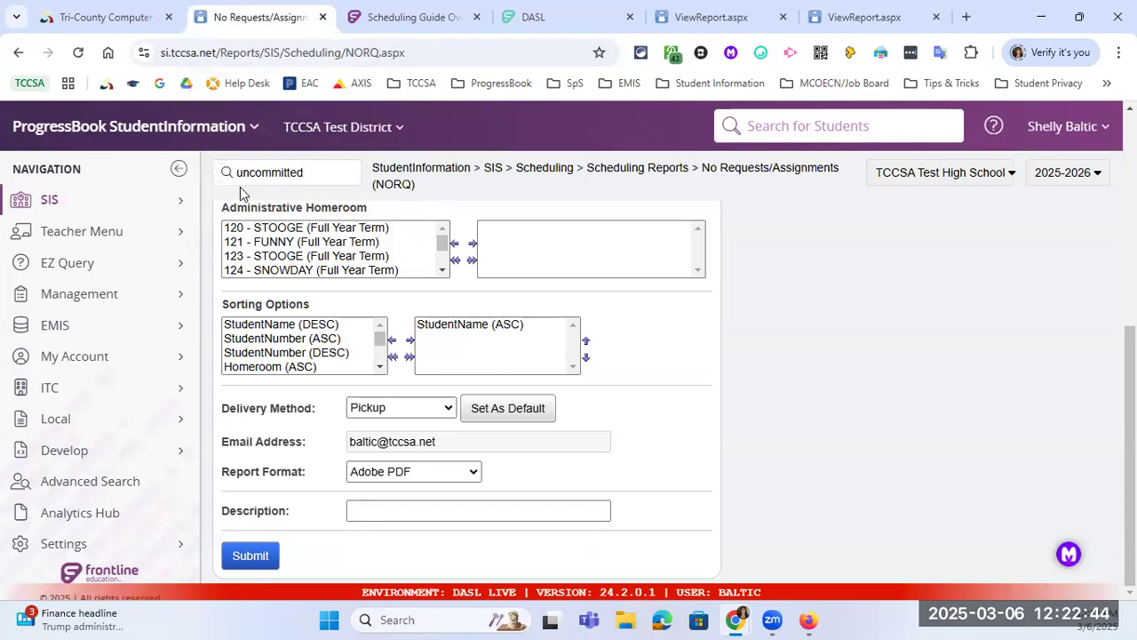
pyautogui.press('Return')
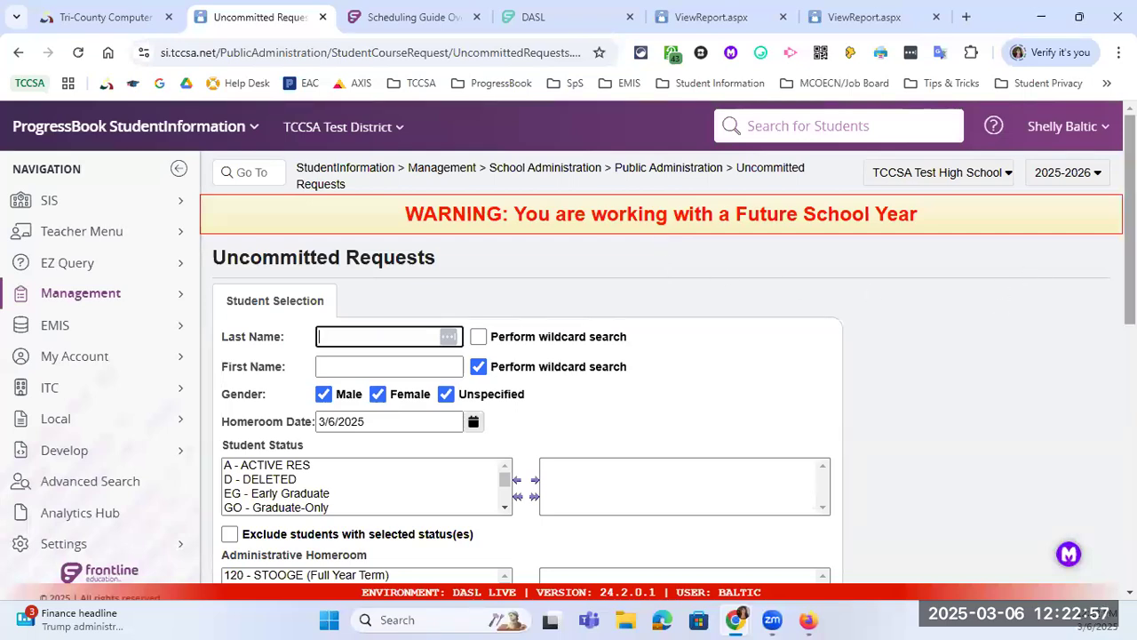
pyautogui.hotkey('alt', 'Tab')
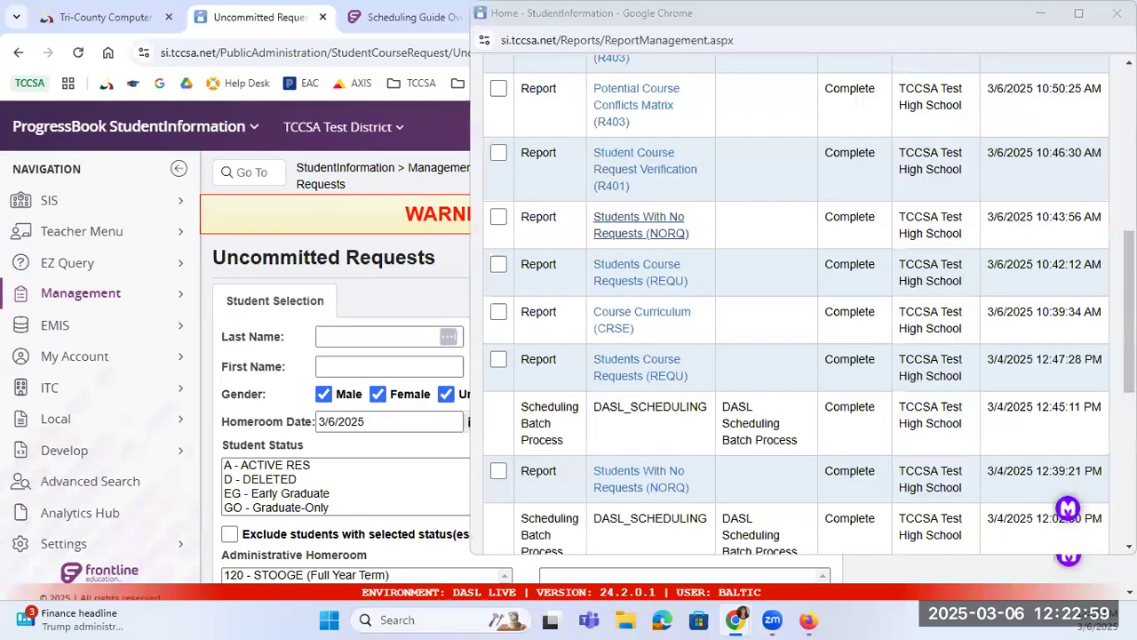
pyautogui.hotkey('alt', 'Tab')
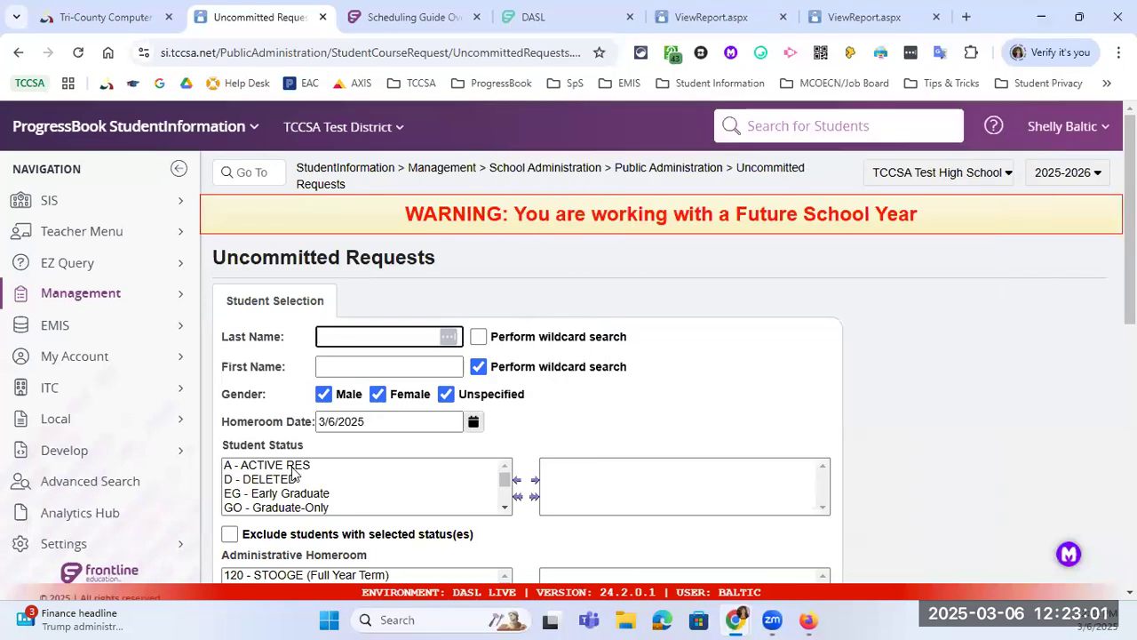
# Step: Search for students without requests, limited to the statuses A - ACTIVE RES and N - NON-RES
pyautogui.doubleClick(296, 468)
pyautogui.scroll(-2, 504, 506)
pyautogui.doubleClick(293, 497)
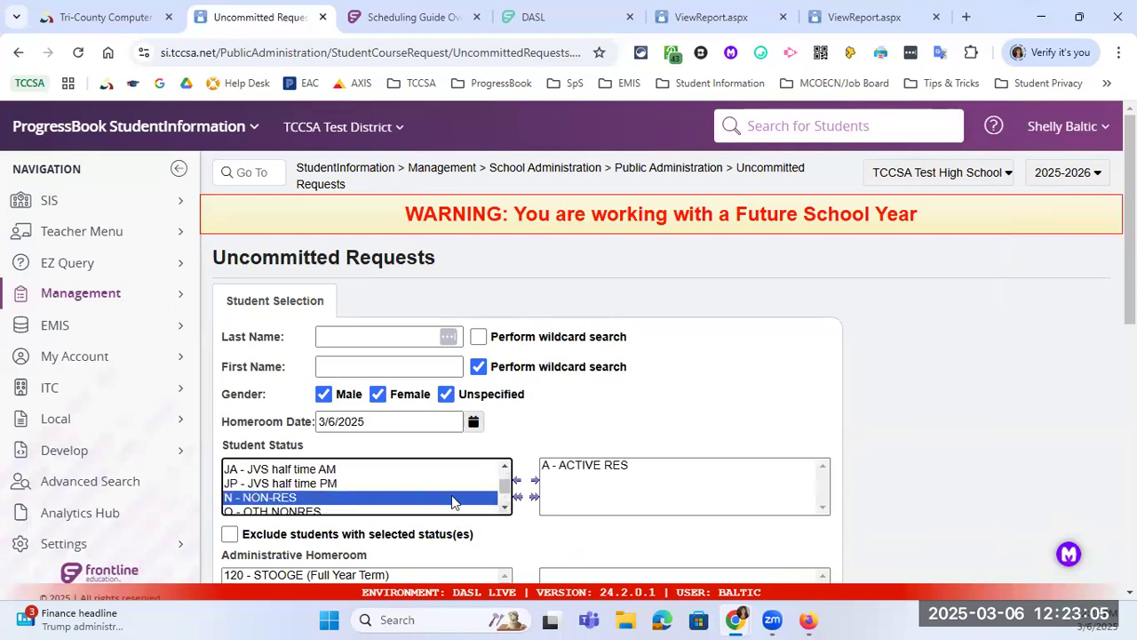
pyautogui.scroll(-4, 568, 391)
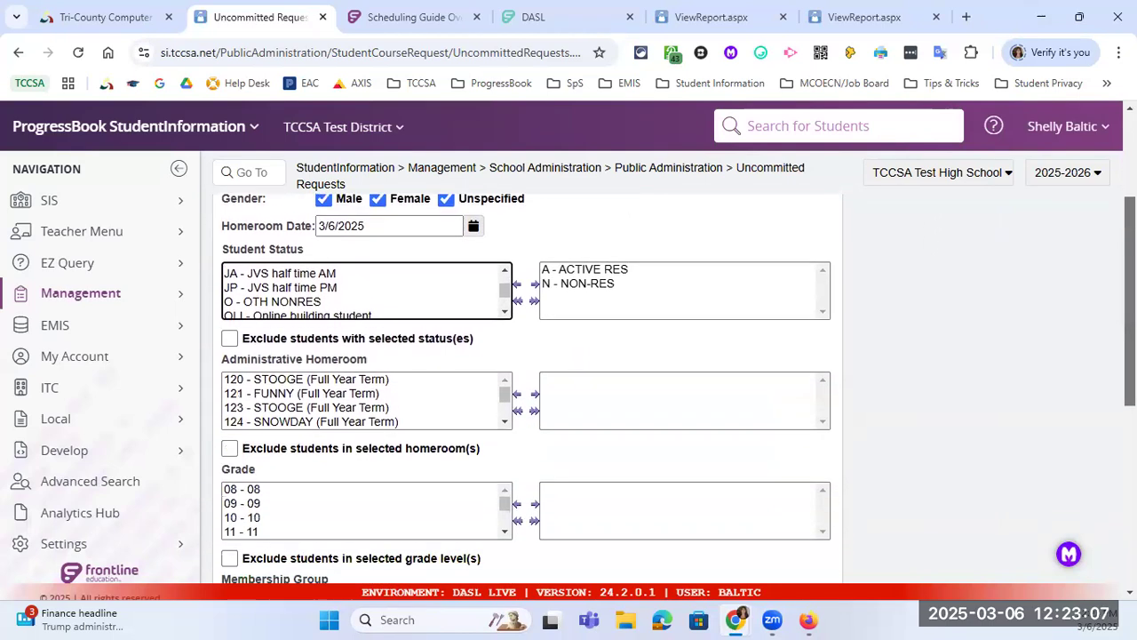
pyautogui.scroll(-3, 569, 391)
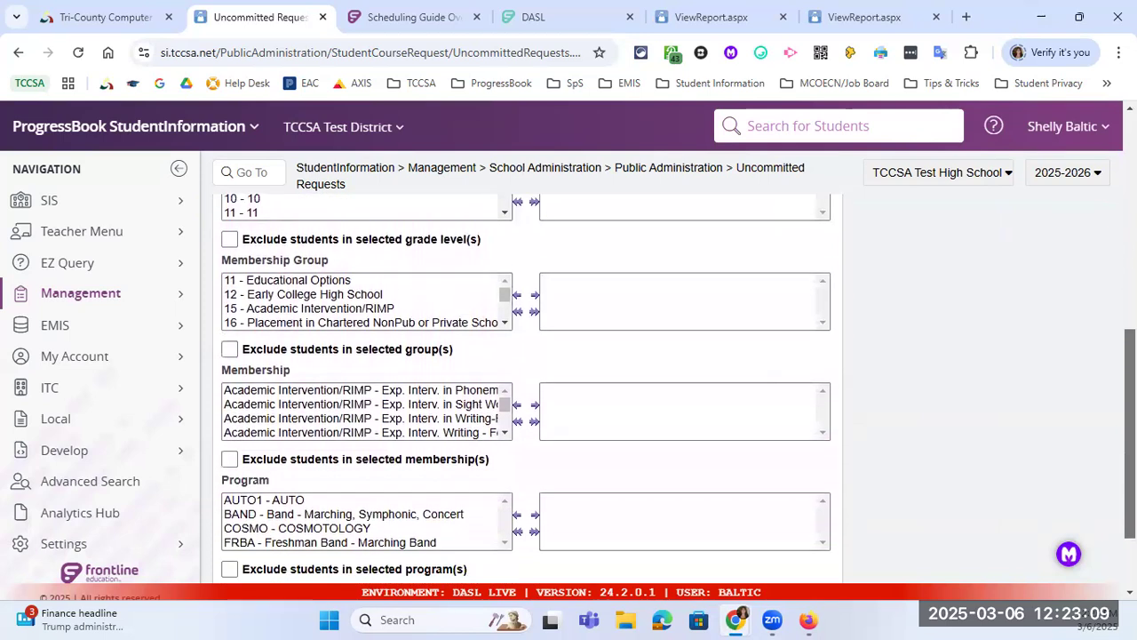
pyautogui.scroll(-1, 693, 565)
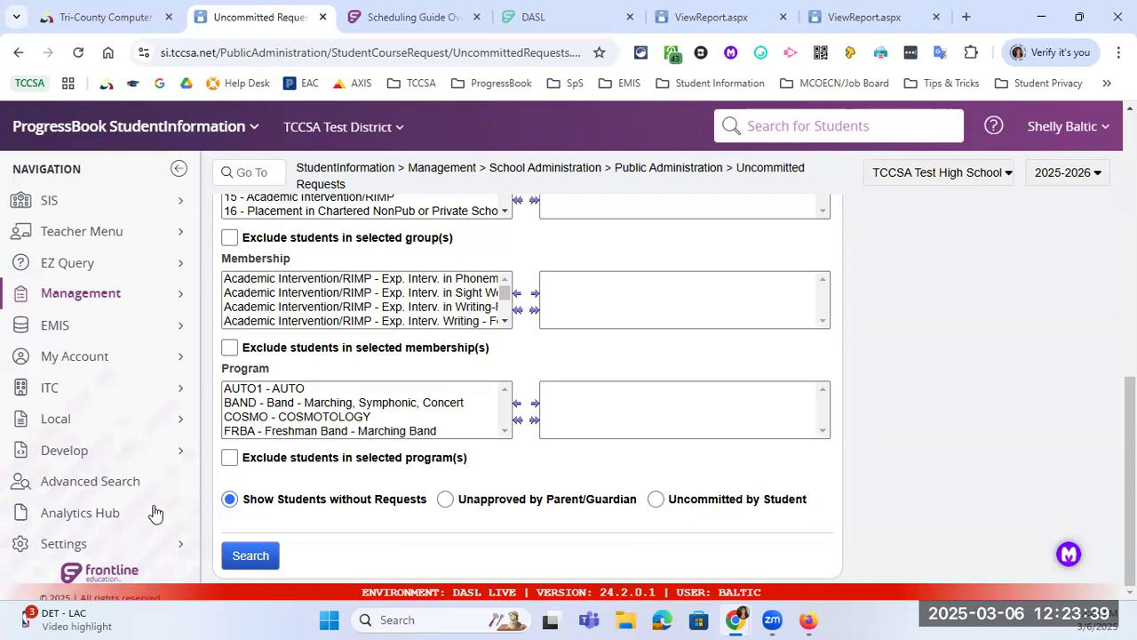
pyautogui.click(252, 557)
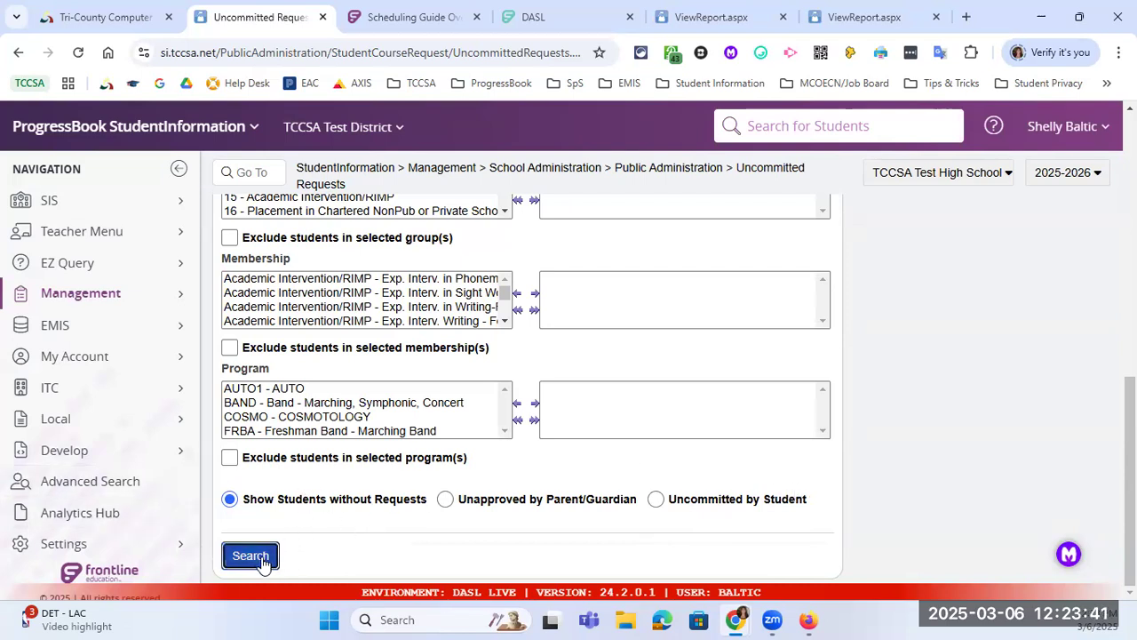
# Step: Review the list of students without requests and open the Student Requests page of the second listed student
pyautogui.scroll(-3, 425, 499)
pyautogui.scroll(-8, 624, 405)
pyautogui.scroll(-3, 634, 407)
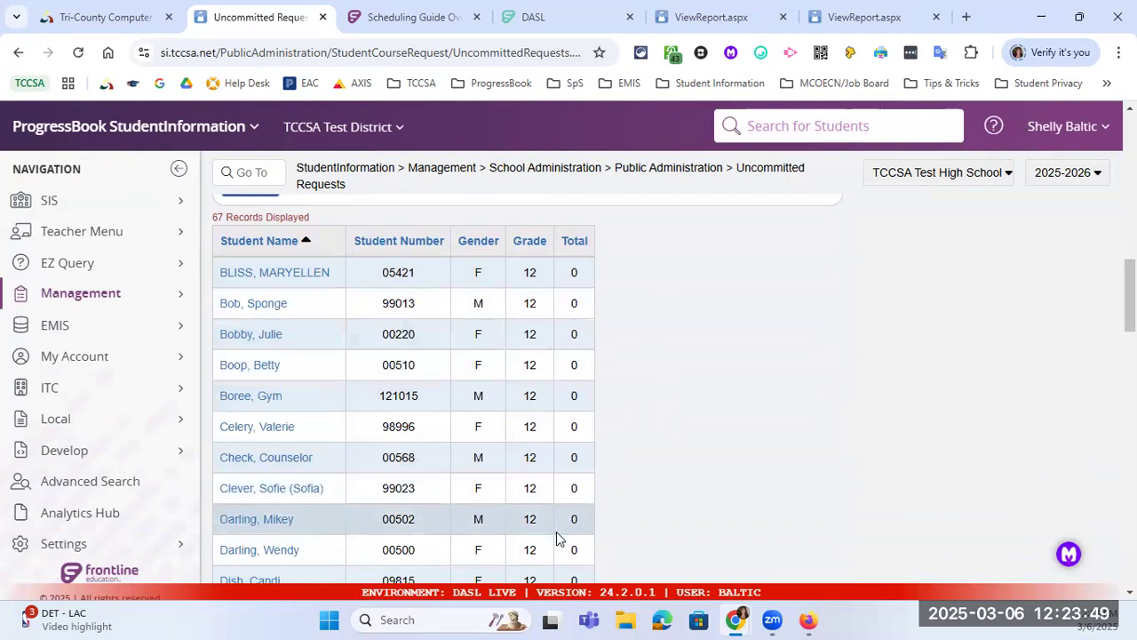
pyautogui.scroll(-2, 557, 538)
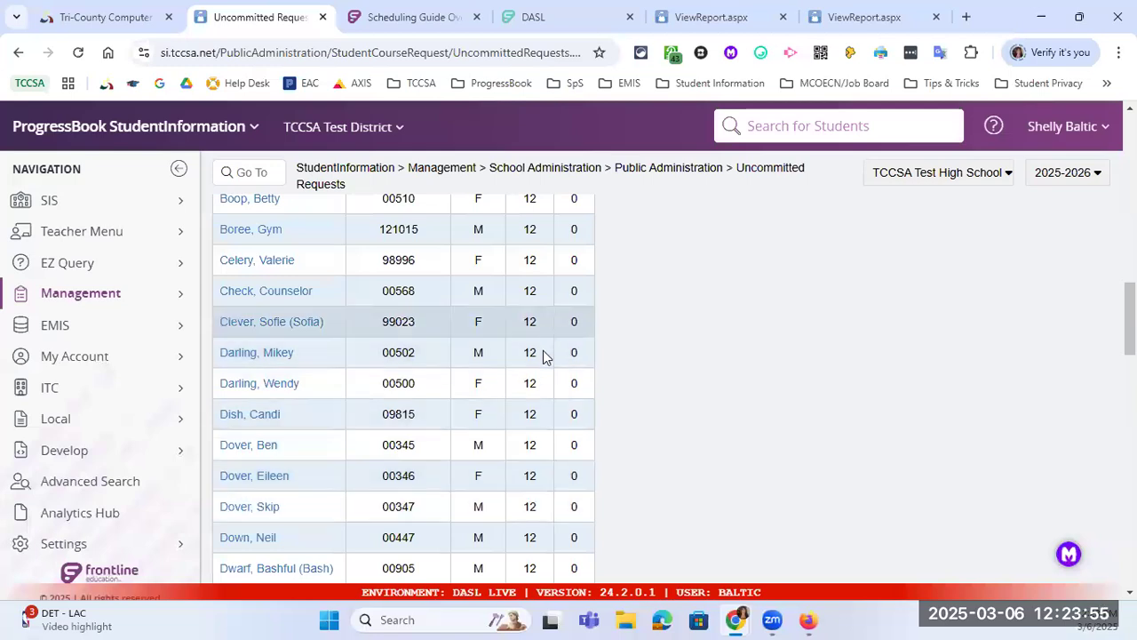
pyautogui.scroll(3, 530, 475)
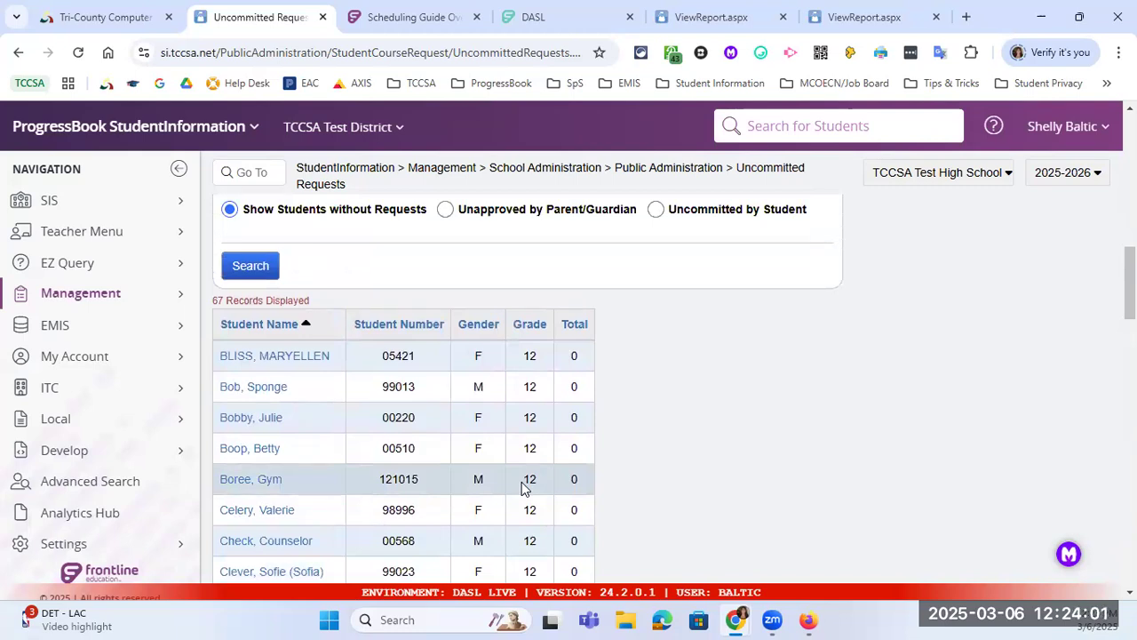
pyautogui.click(262, 392)
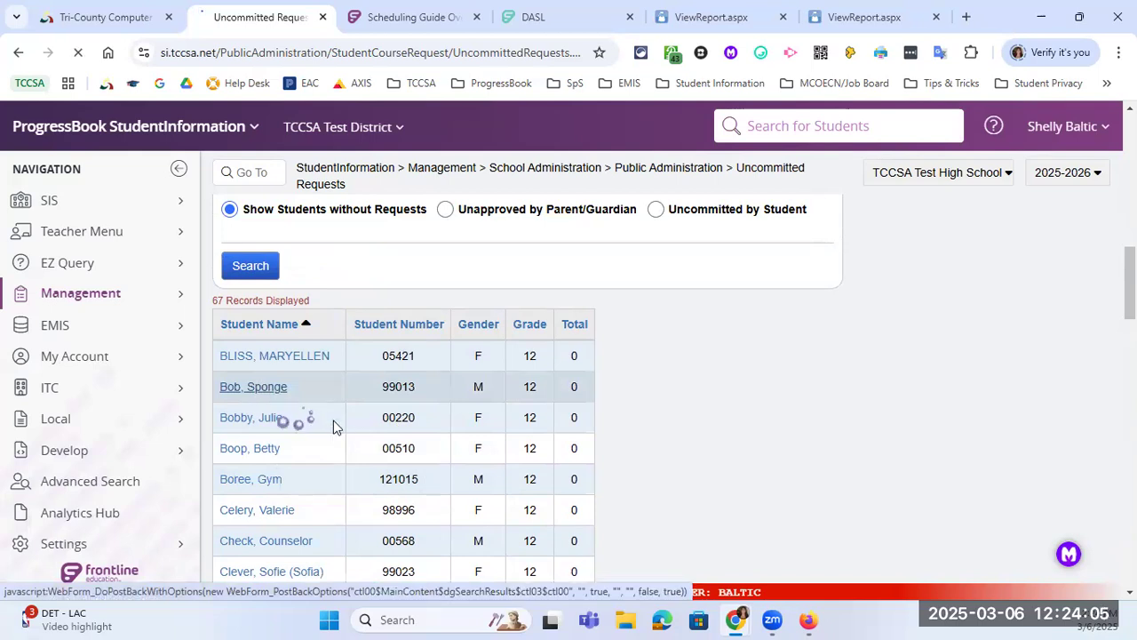
pyautogui.scroll(-1, 642, 414)
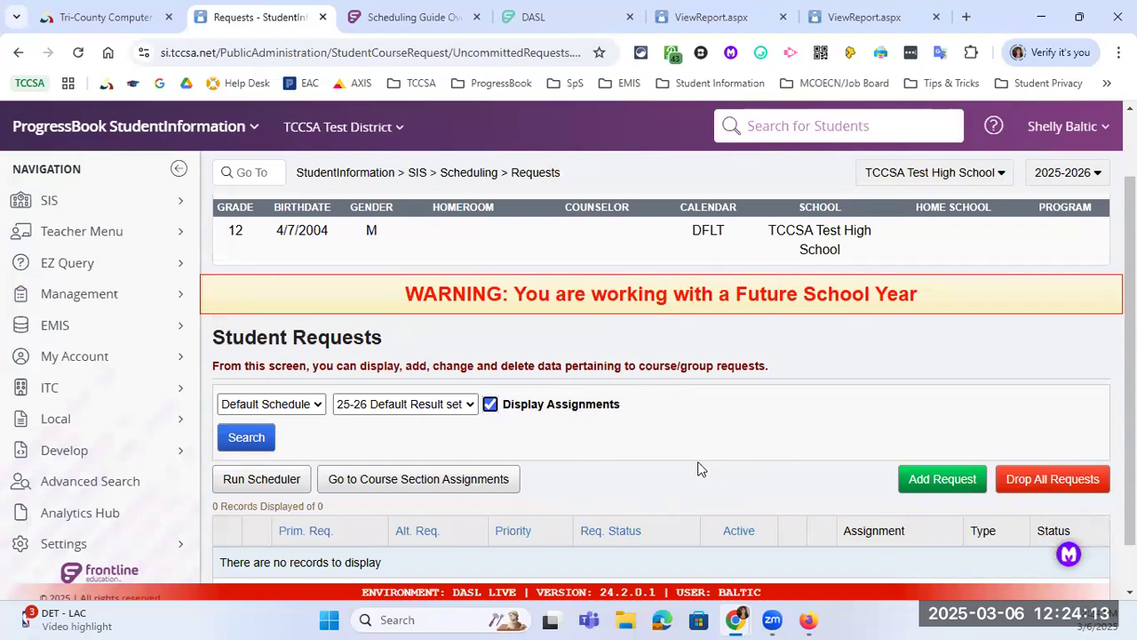
# Step: Go to the Scheduling area and open its list of Scheduling Reports
pyautogui.click(471, 172)
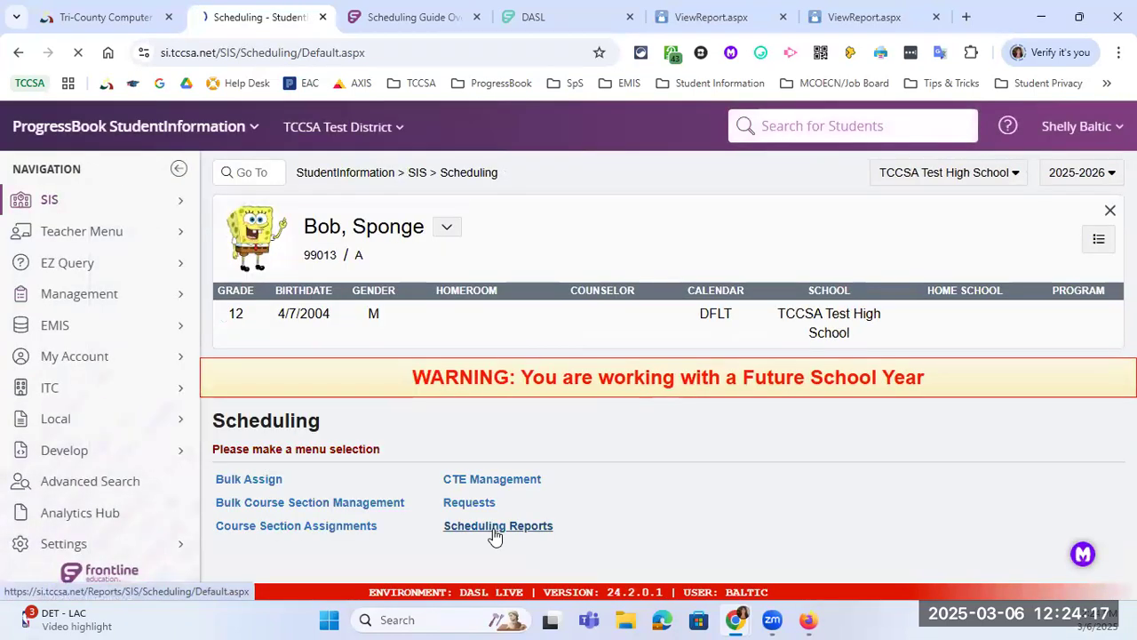
pyautogui.click(495, 531)
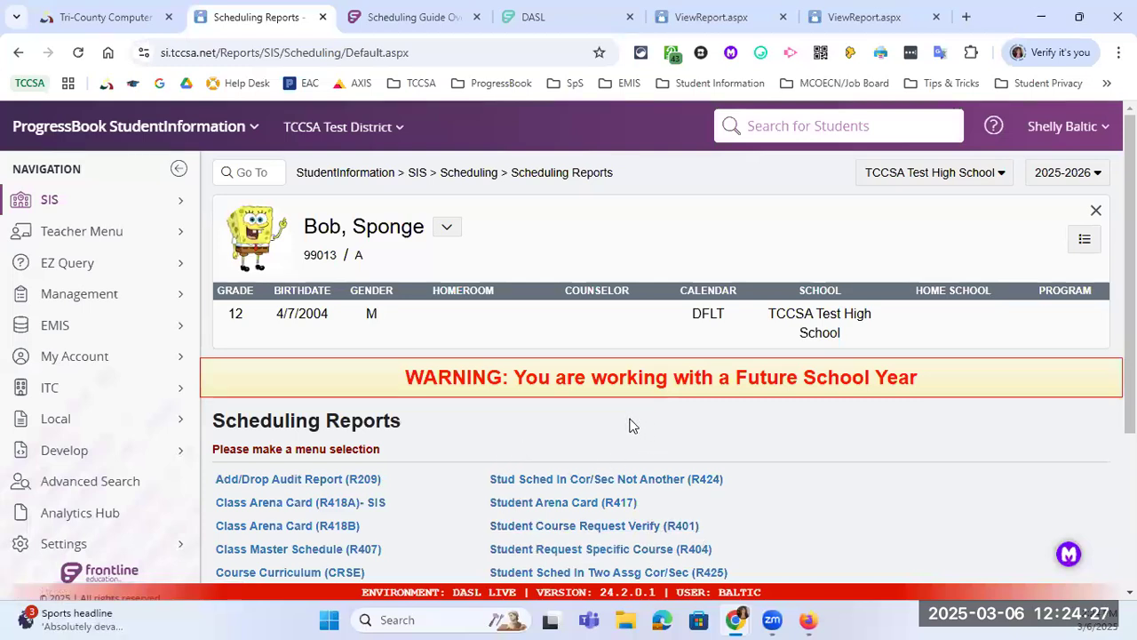
pyautogui.scroll(-2, 595, 408)
pyautogui.scroll(-1, 599, 409)
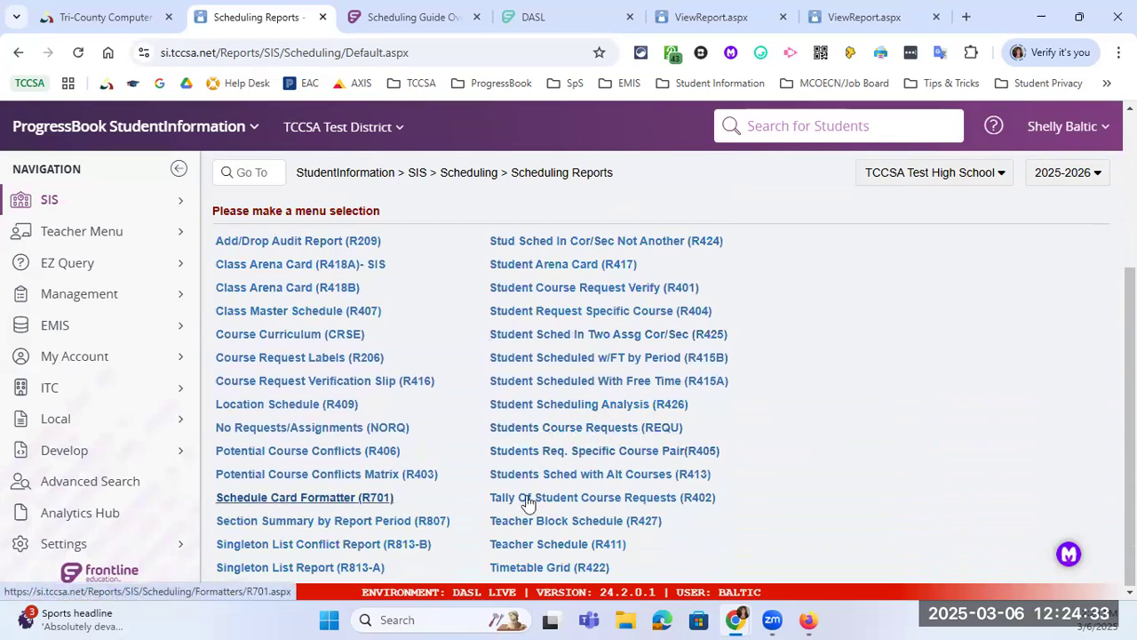
# Step: Switch to the report management window, open the Students Course Requests (REQU) report from 3/4/2025 12:47:28 PM, and view page 2
pyautogui.click(772, 620)
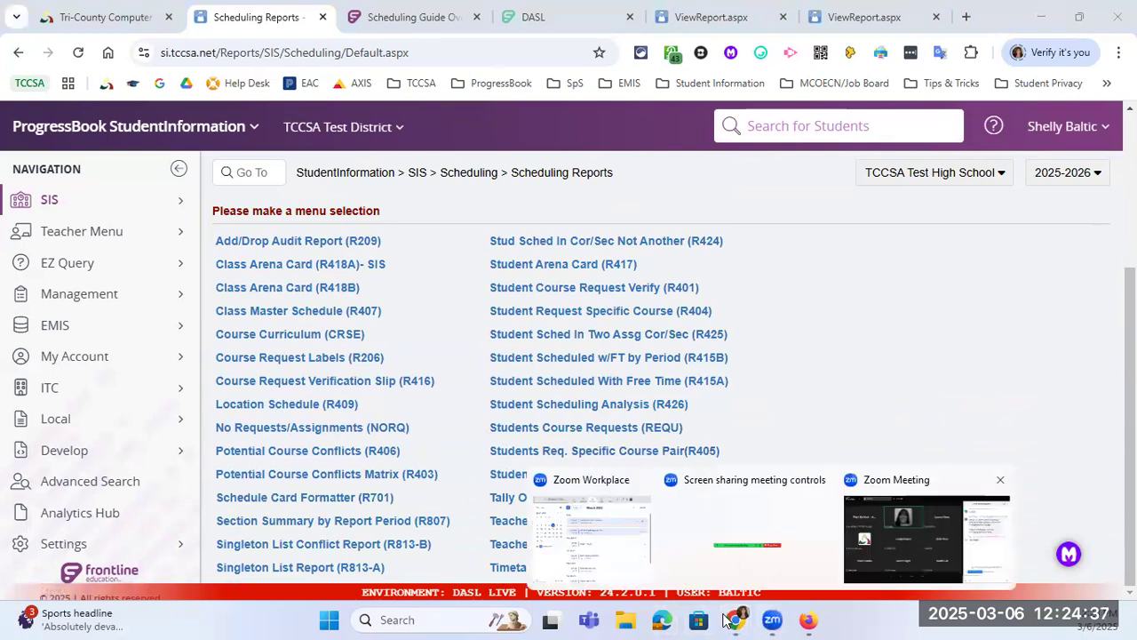
pyautogui.moveTo(736, 620)
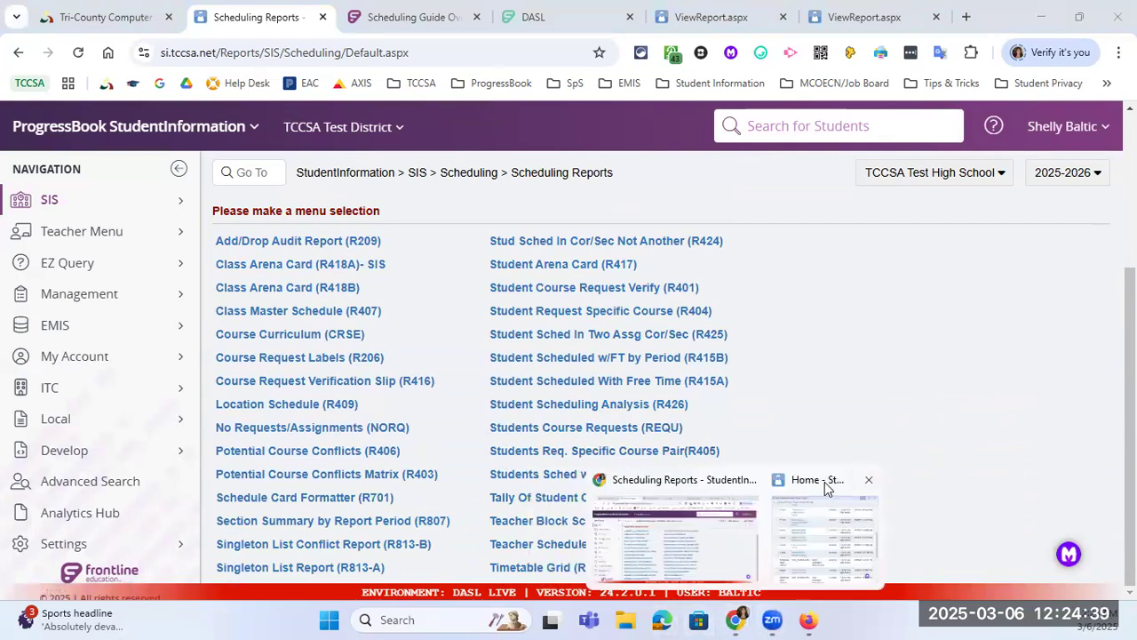
pyautogui.click(818, 495)
pyautogui.click(649, 369)
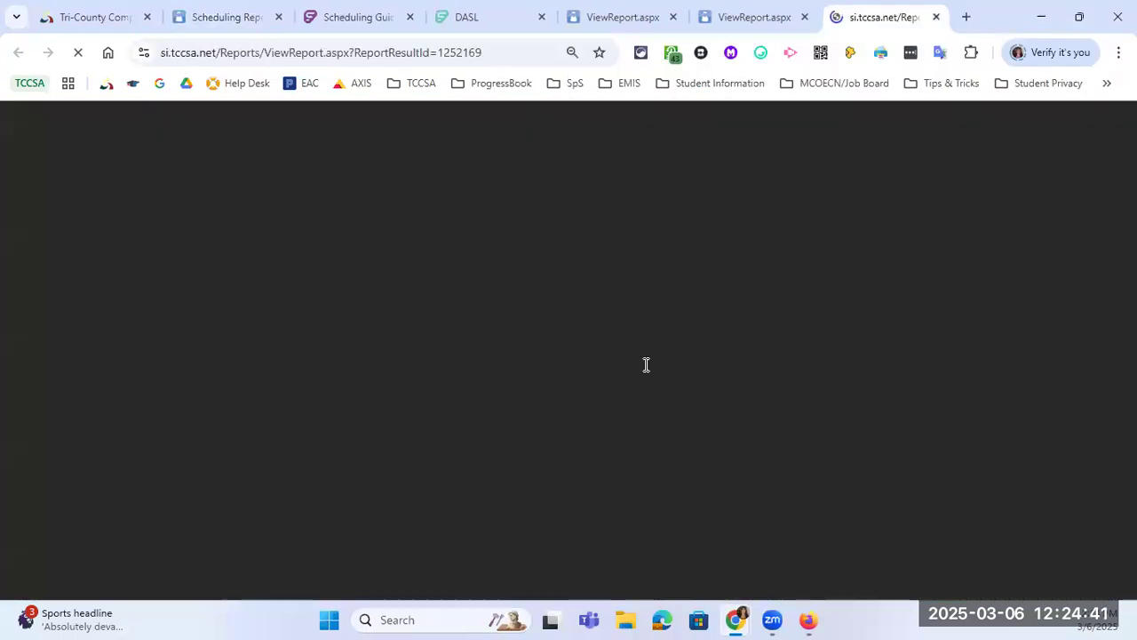
pyautogui.click(137, 391)
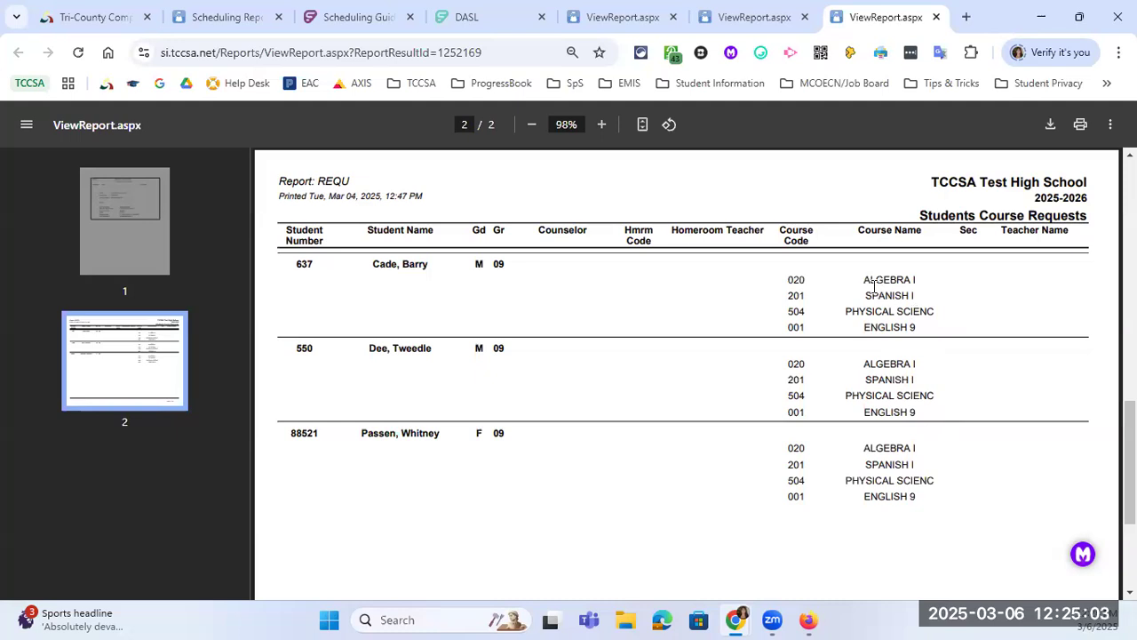
# Step: Return to StudentInformation, view the Students Course Requests (REQU) selection criteria, and go back to the Scheduling Reports list
pyautogui.click(238, 21)
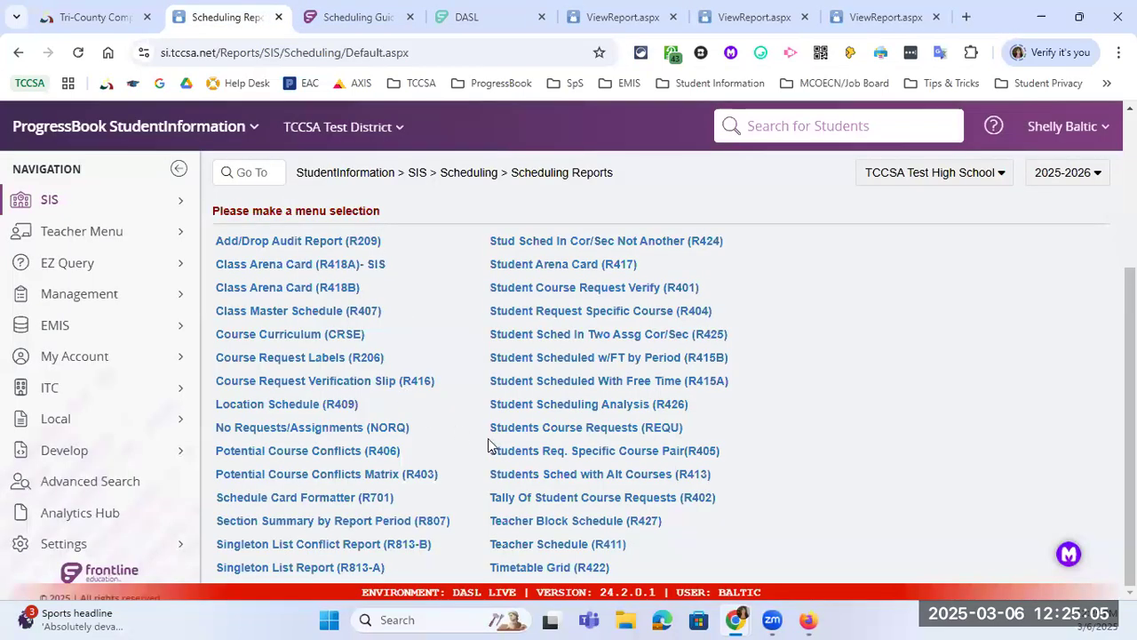
pyautogui.click(569, 433)
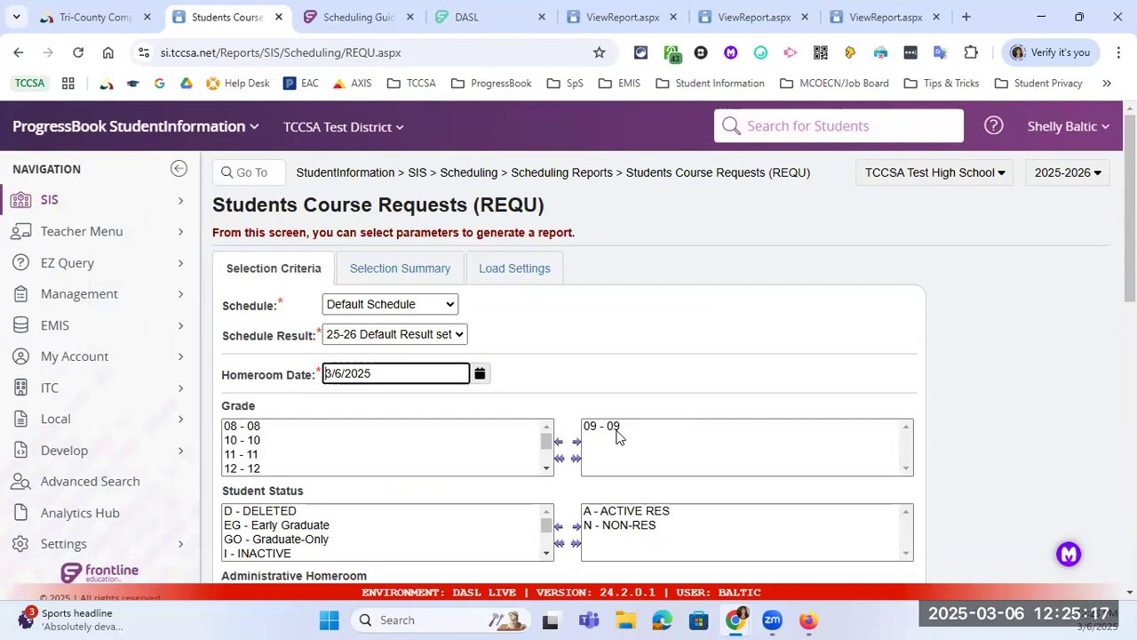
pyautogui.click(594, 173)
pyautogui.scroll(-3, 658, 333)
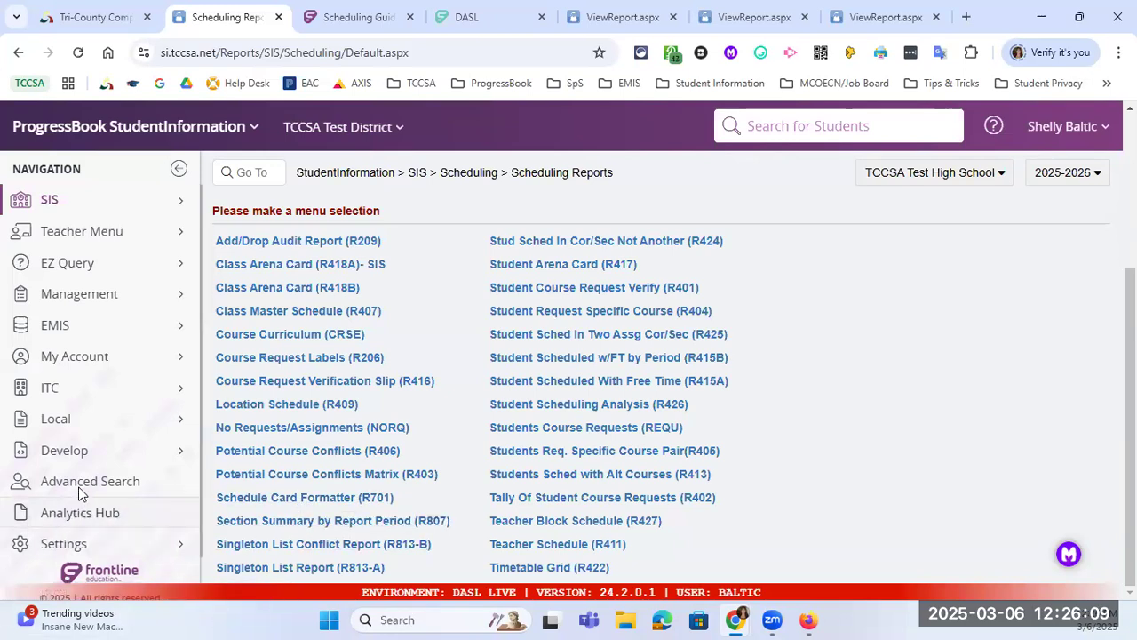
# Step: Open the Student Course Request Verify (R401) criteria, and in report management open the completed R401 report from 3/6/2025 10:46:30 AM
pyautogui.click(586, 292)
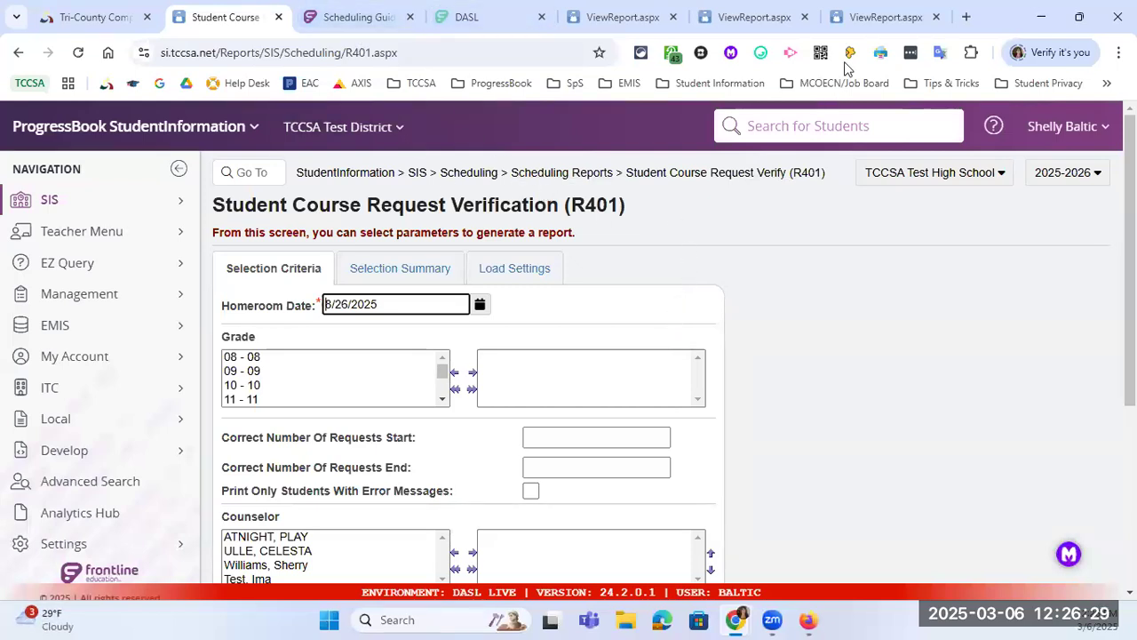
pyautogui.moveTo(731, 619)
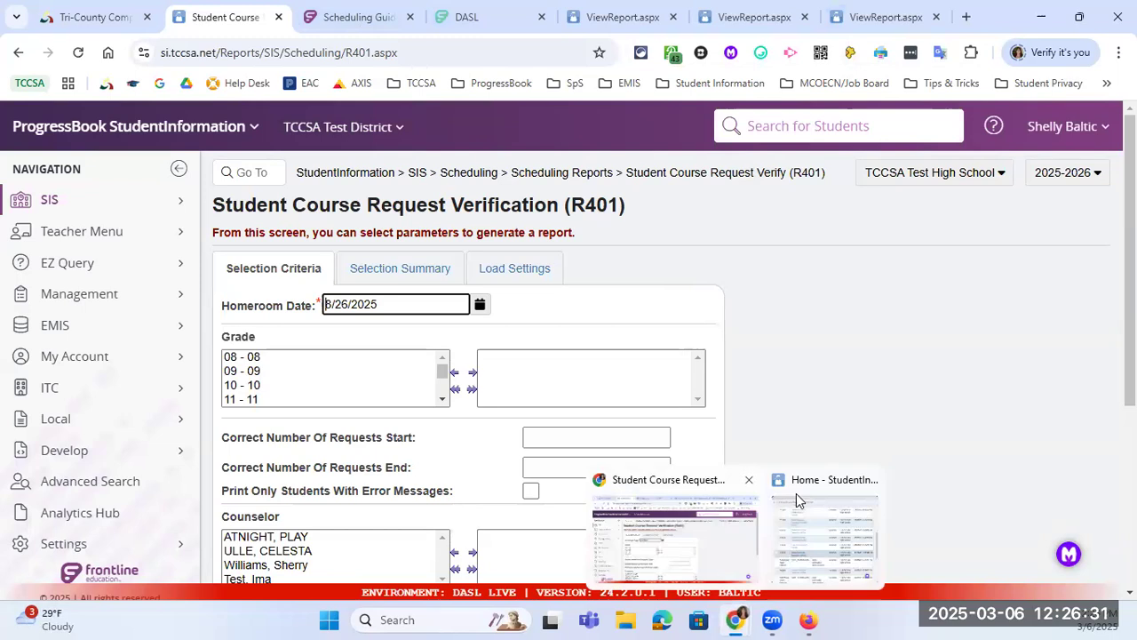
pyautogui.click(797, 493)
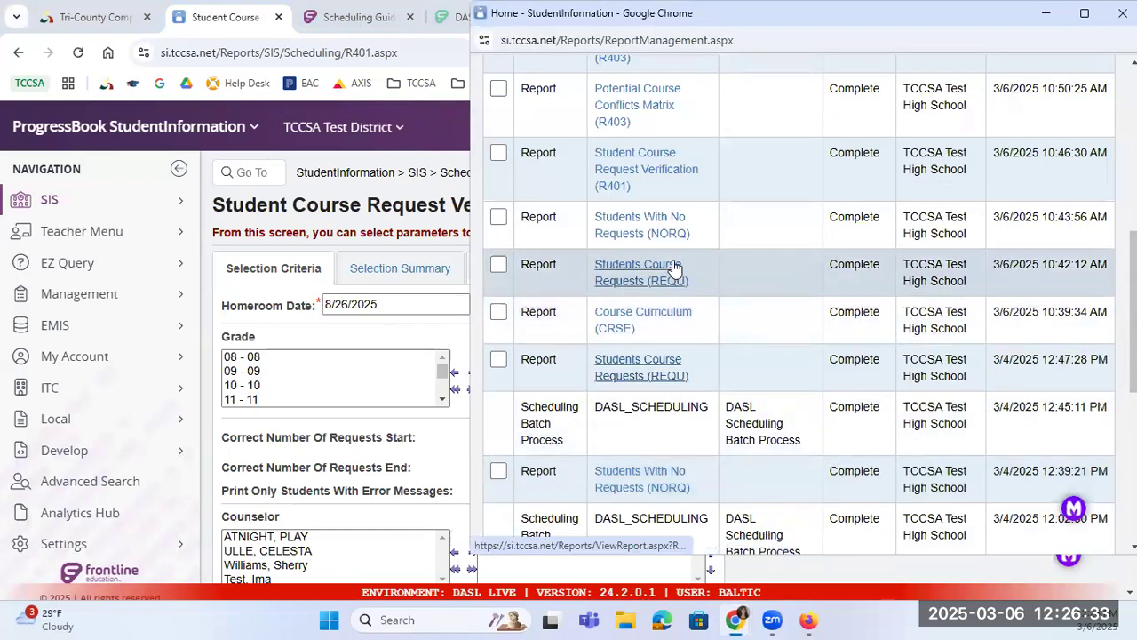
pyautogui.click(625, 183)
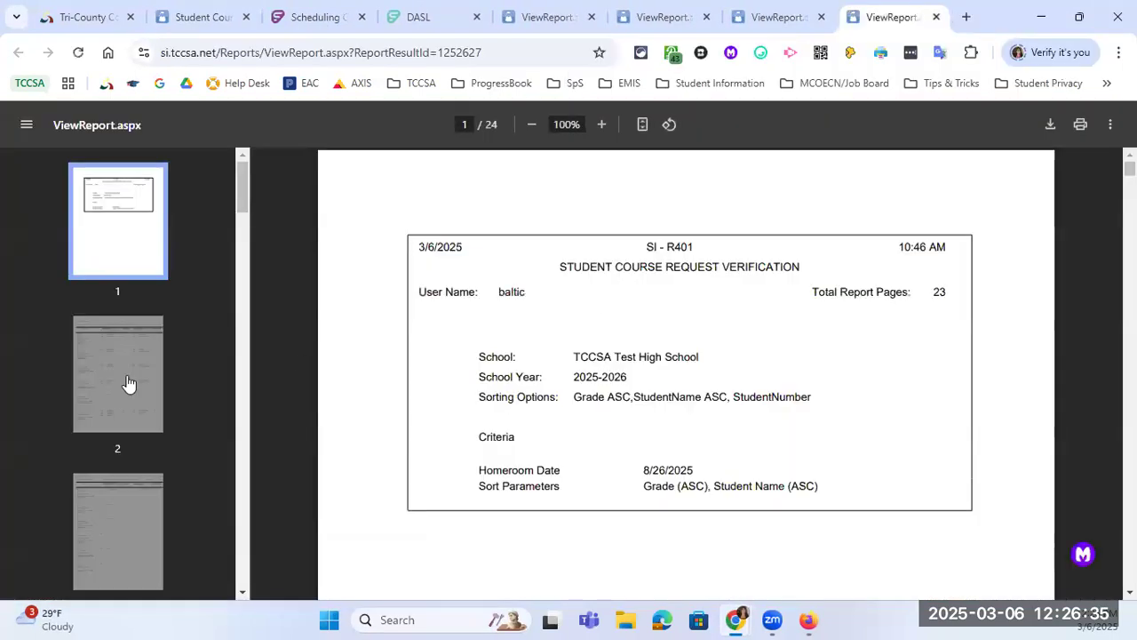
# Step: Examine the requested courses, priorities and edit codes on page 2 of the R401 report, including the GRD code for Biology I & II
pyautogui.click(127, 385)
pyautogui.doubleClick(609, 294)
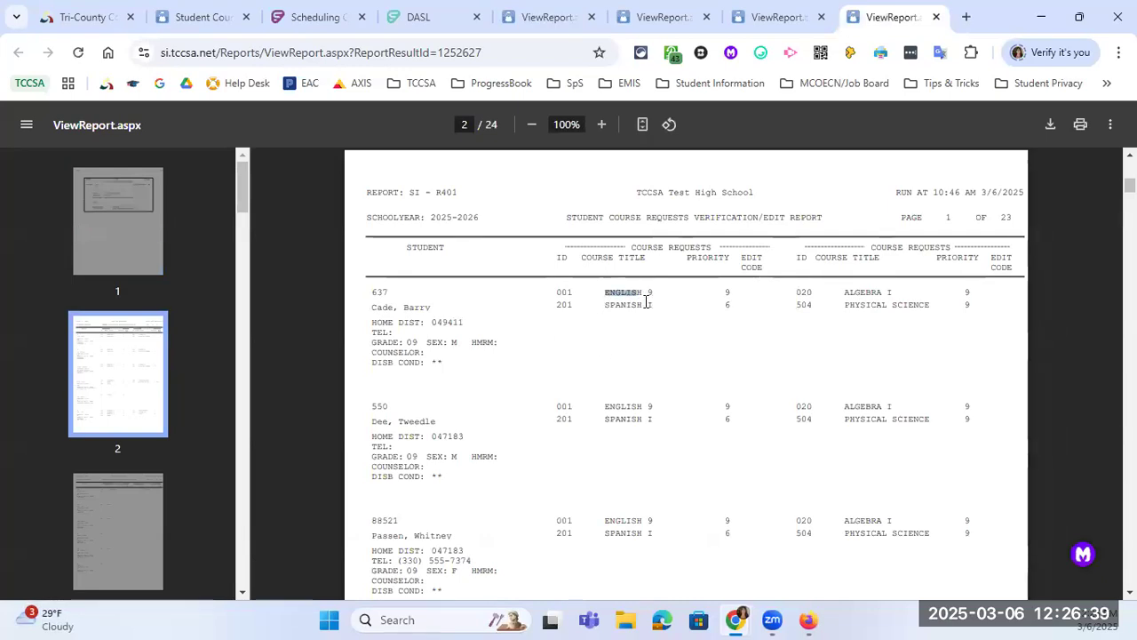
pyautogui.click(727, 296)
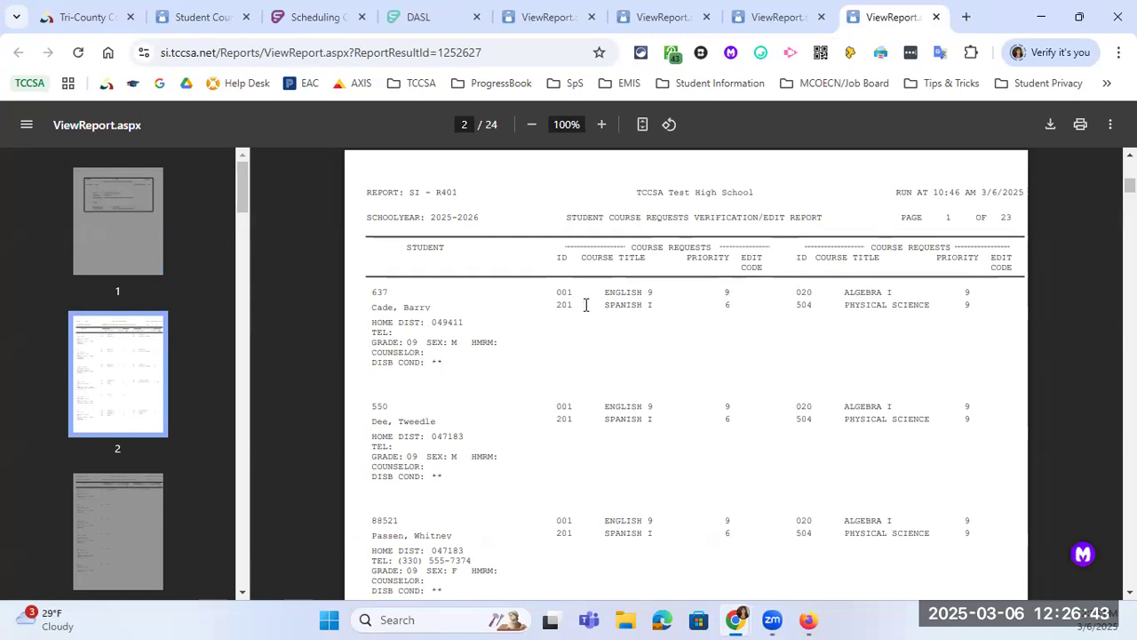
pyautogui.scroll(-2, 496, 289)
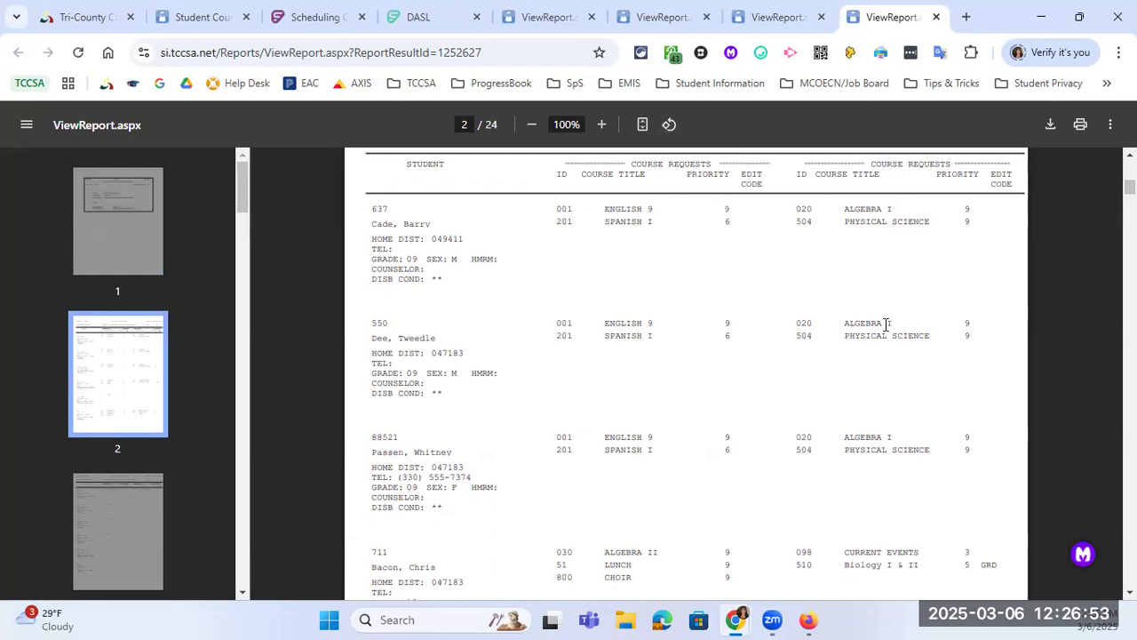
pyautogui.scroll(-2, 889, 356)
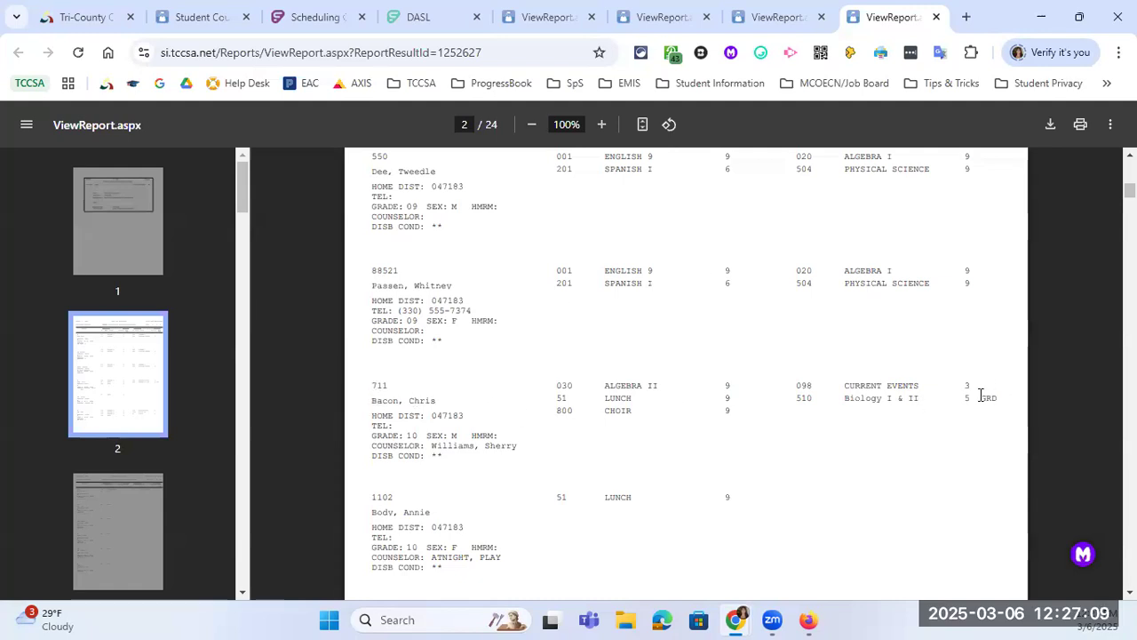
pyautogui.moveTo(981, 398); pyautogui.dragTo(997, 398)
# Step: Close the four open report viewer pages, including the R401, REQU and NORQ reports
pyautogui.click(936, 18)
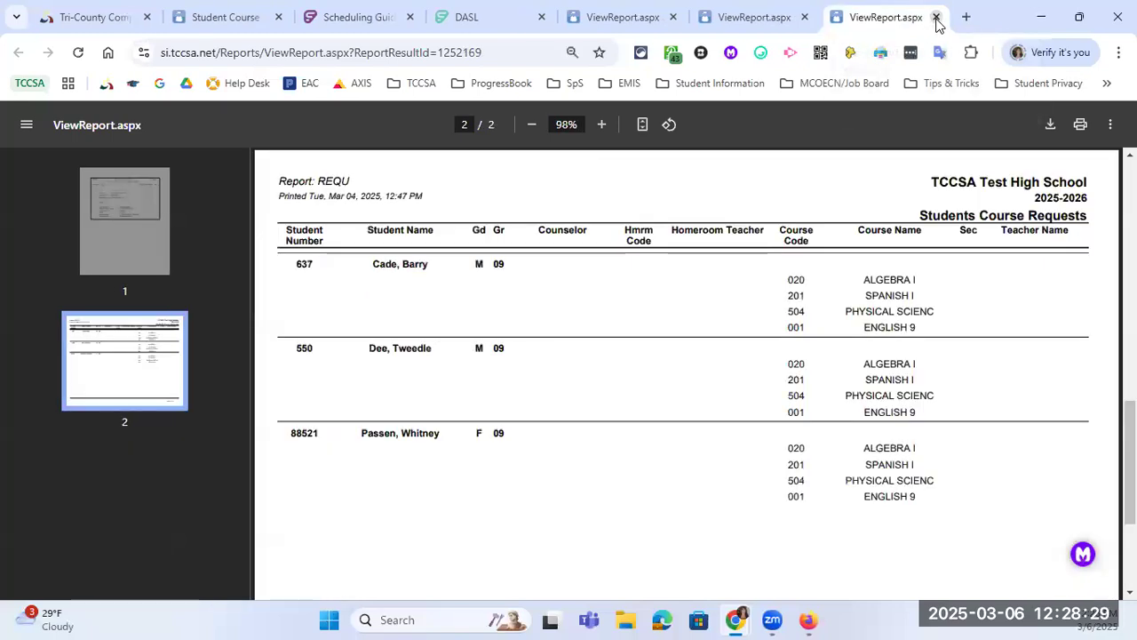
pyautogui.click(935, 18)
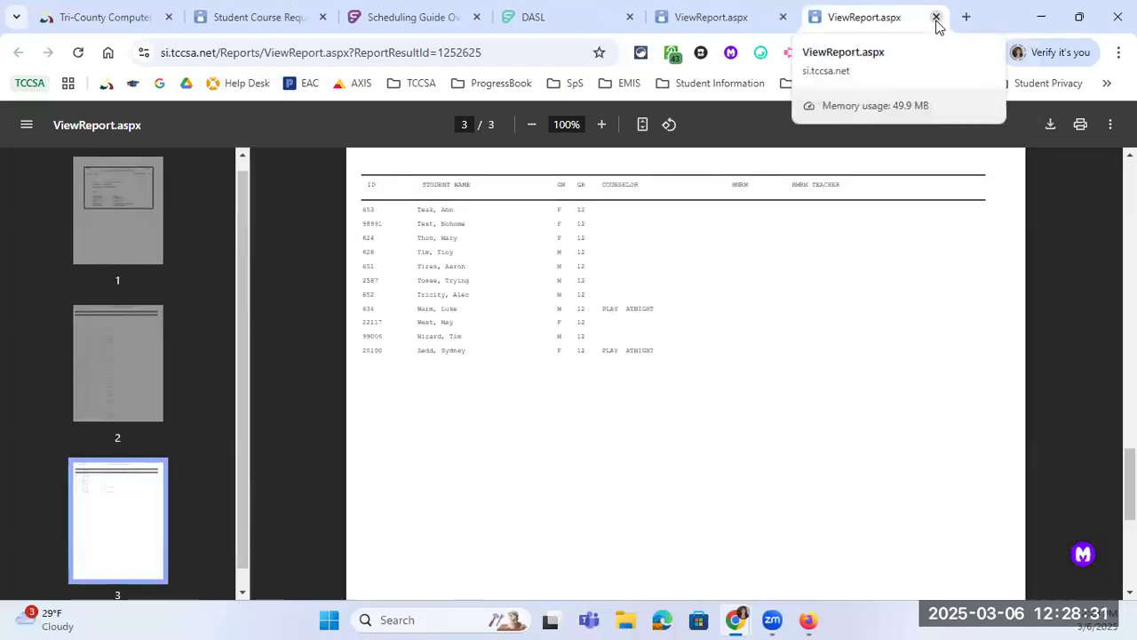
pyautogui.click(936, 18)
pyautogui.click(936, 20)
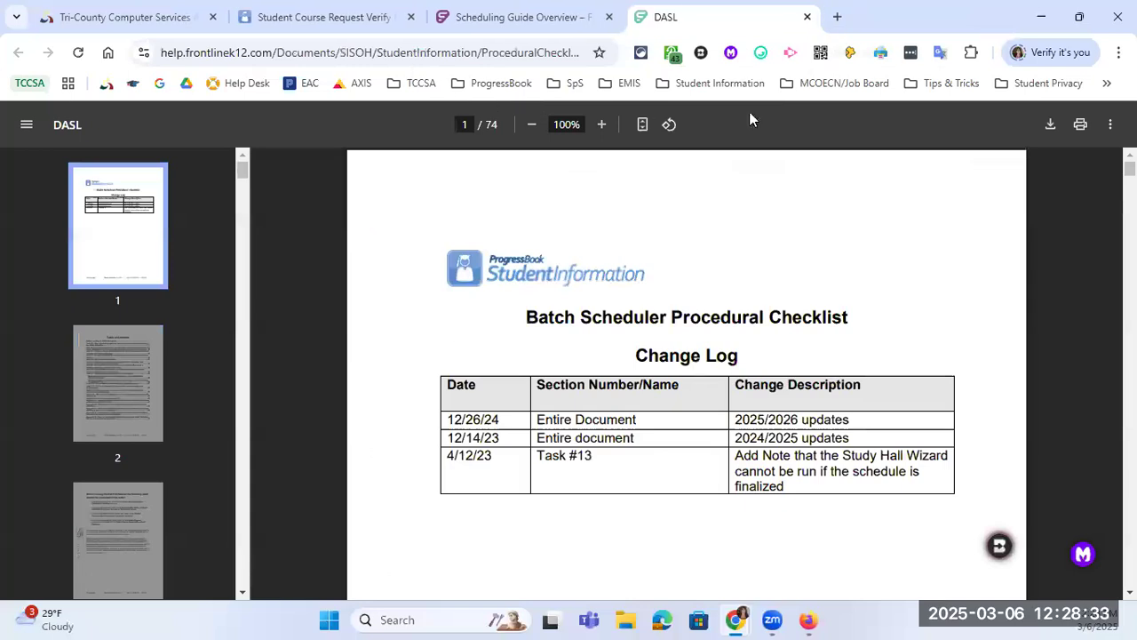
# Step: Return to the Student Course Request Verification (R401) page and browse the completed reports in the report management window
pyautogui.click(302, 19)
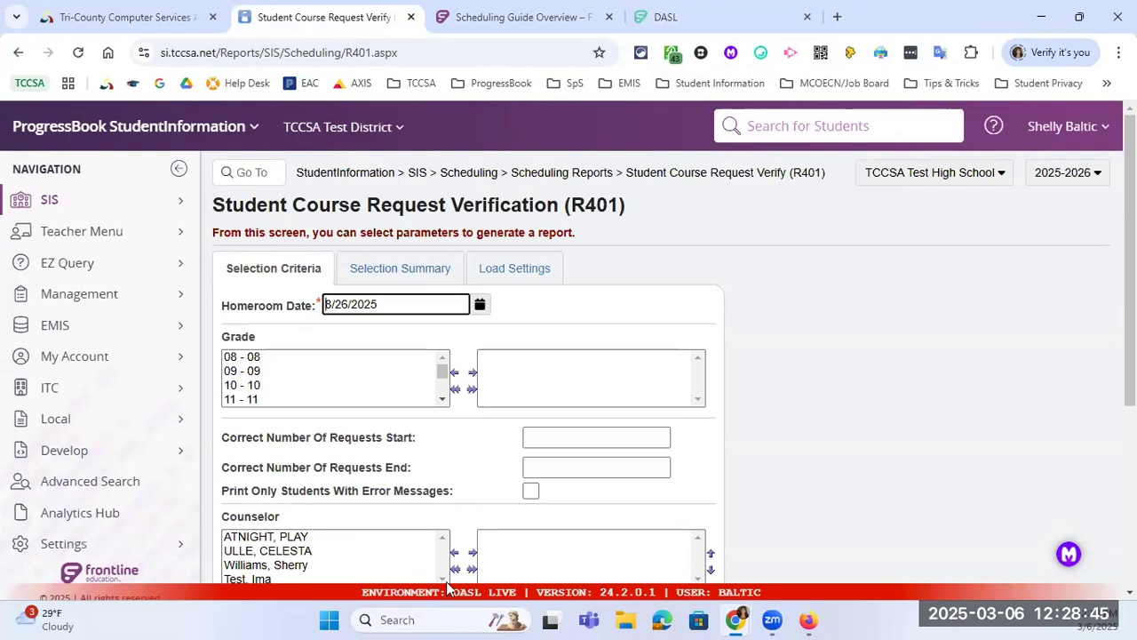
pyautogui.moveTo(736, 619)
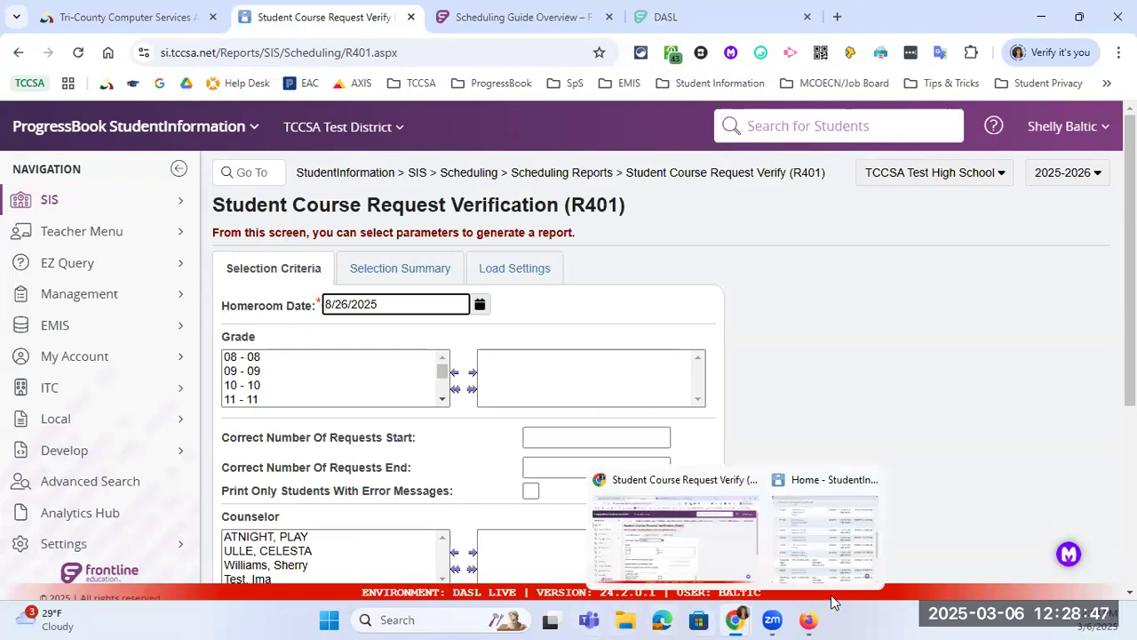
pyautogui.click(835, 544)
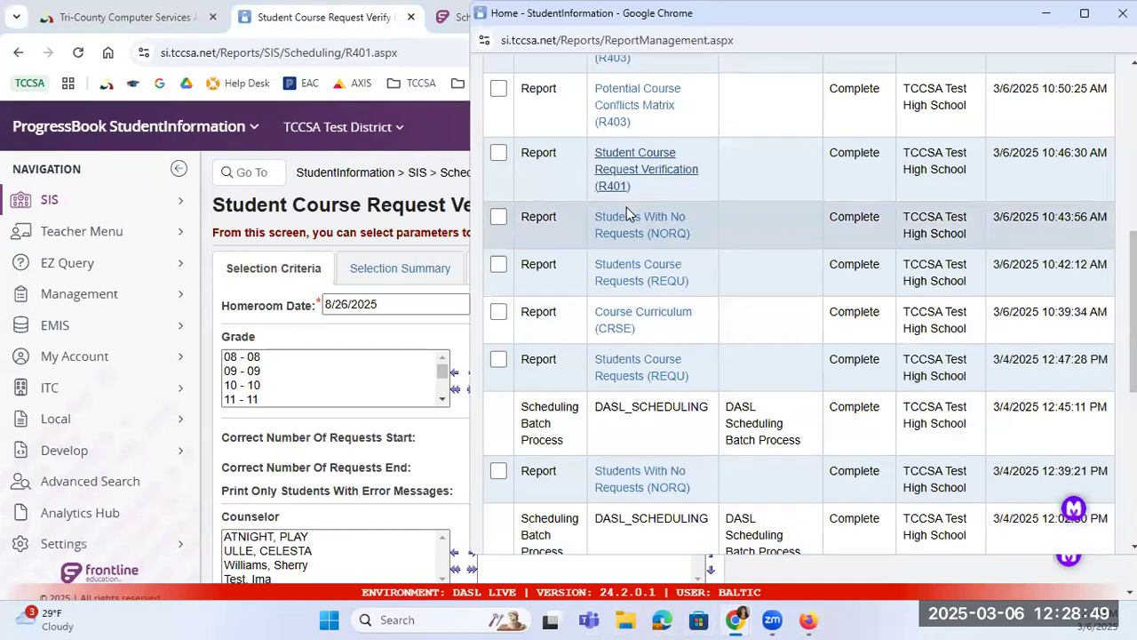
pyautogui.scroll(4, 638, 221)
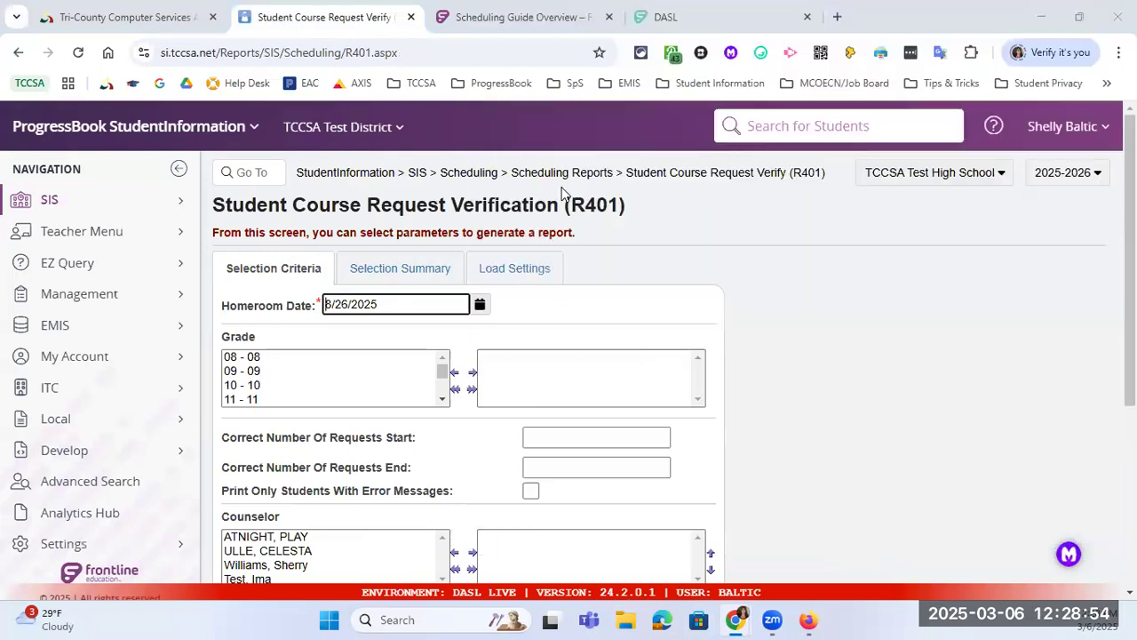
# Step: Open the Tally Of Student Course Requests (R402) from the scheduling reports and submit it for Pickup in Adobe PDF, sorted by Course Code (ASC)
pyautogui.click(433, 194)
pyautogui.click(591, 175)
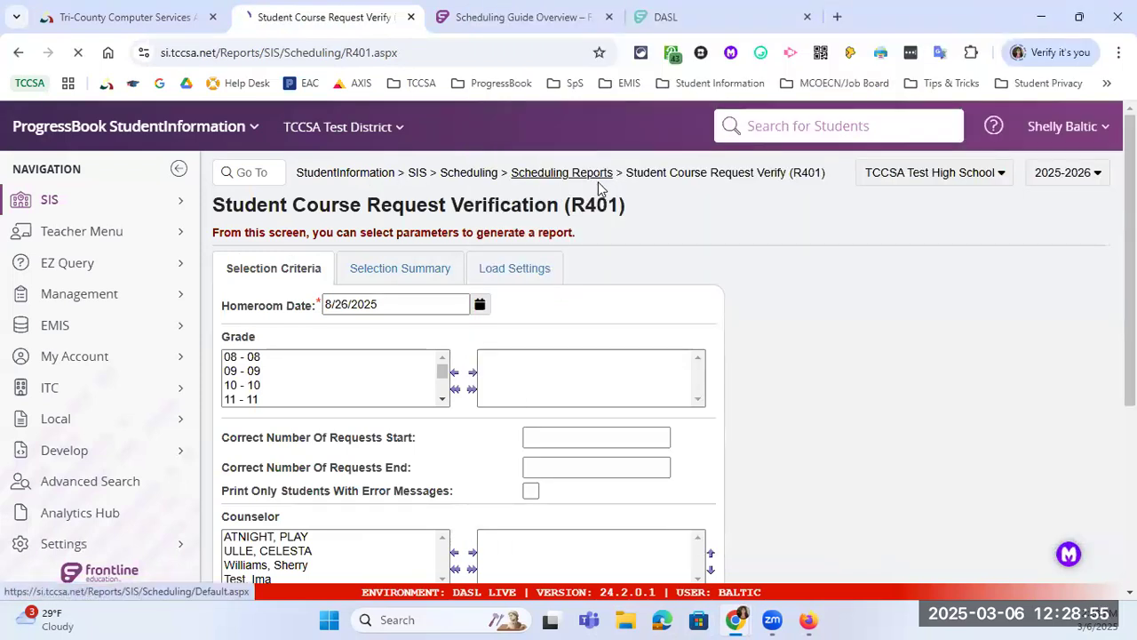
pyautogui.scroll(-1, 594, 183)
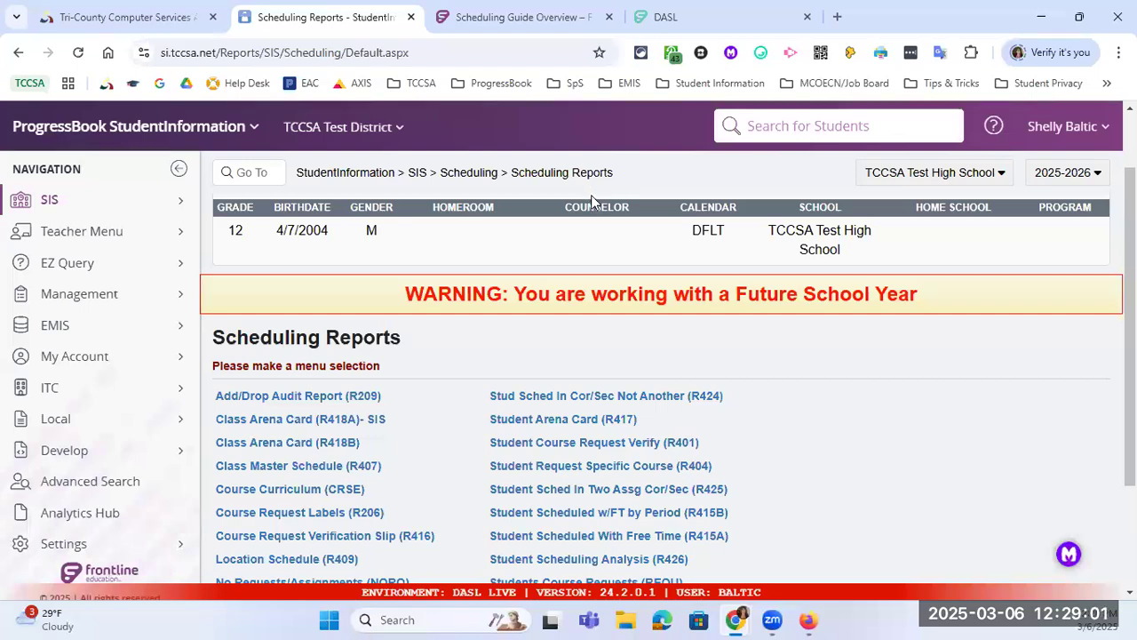
pyautogui.scroll(-1, 593, 195)
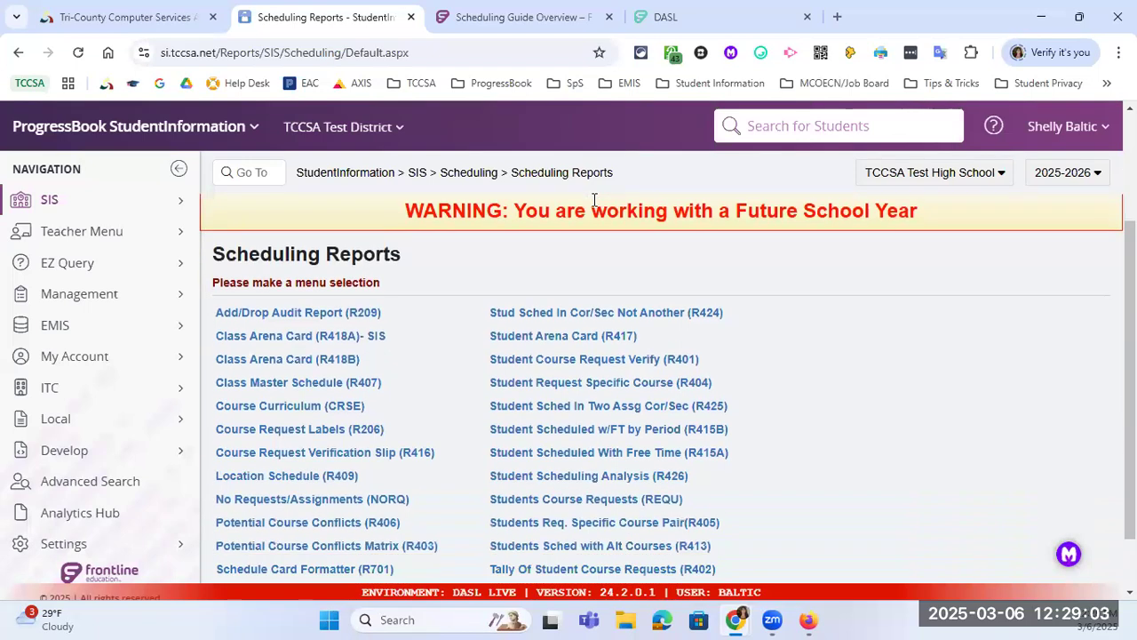
pyautogui.scroll(-1, 594, 197)
pyautogui.click(586, 497)
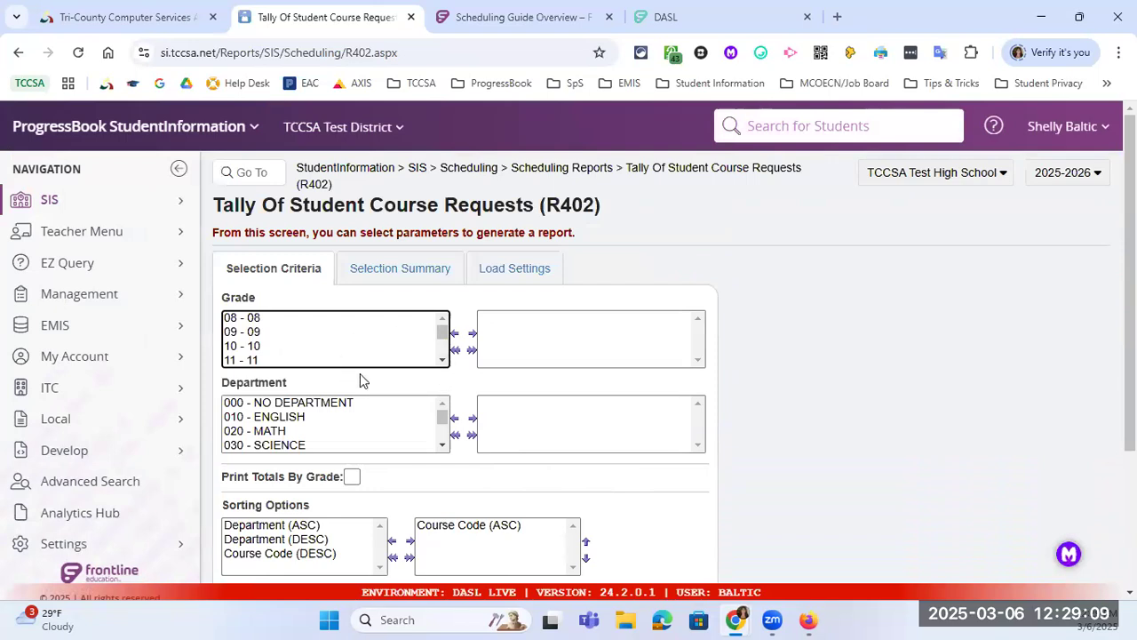
pyautogui.scroll(-3, 364, 376)
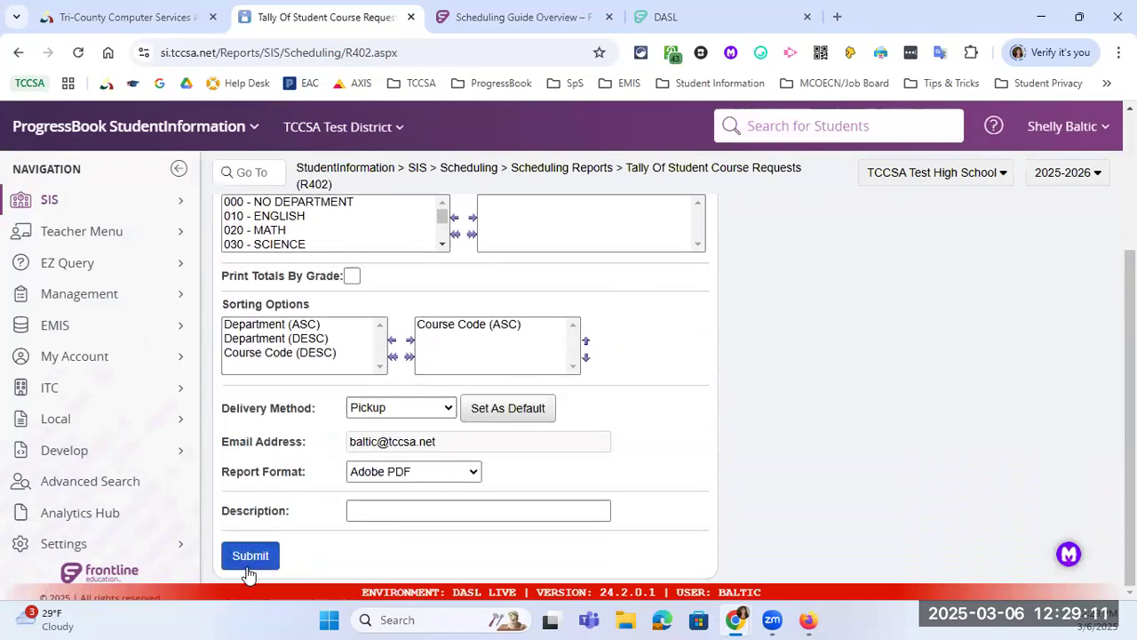
pyautogui.click(249, 567)
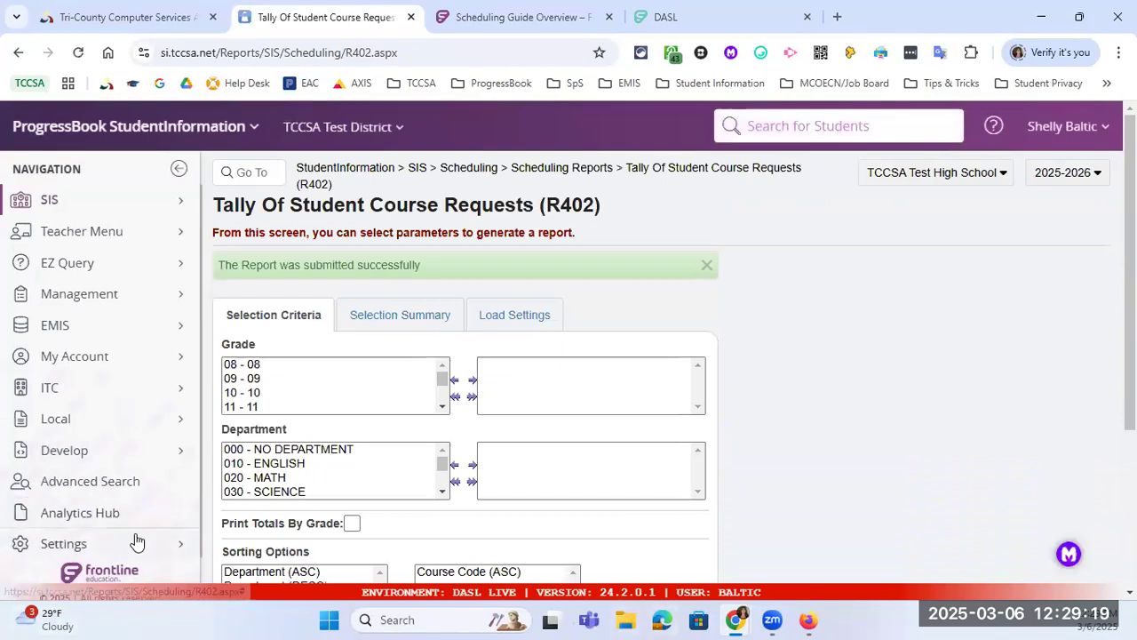
# Step: Refresh the report management list, open the newly submitted R402 report and examine the course request tallies on page 2
pyautogui.click(246, 172)
pyautogui.click(385, 216)
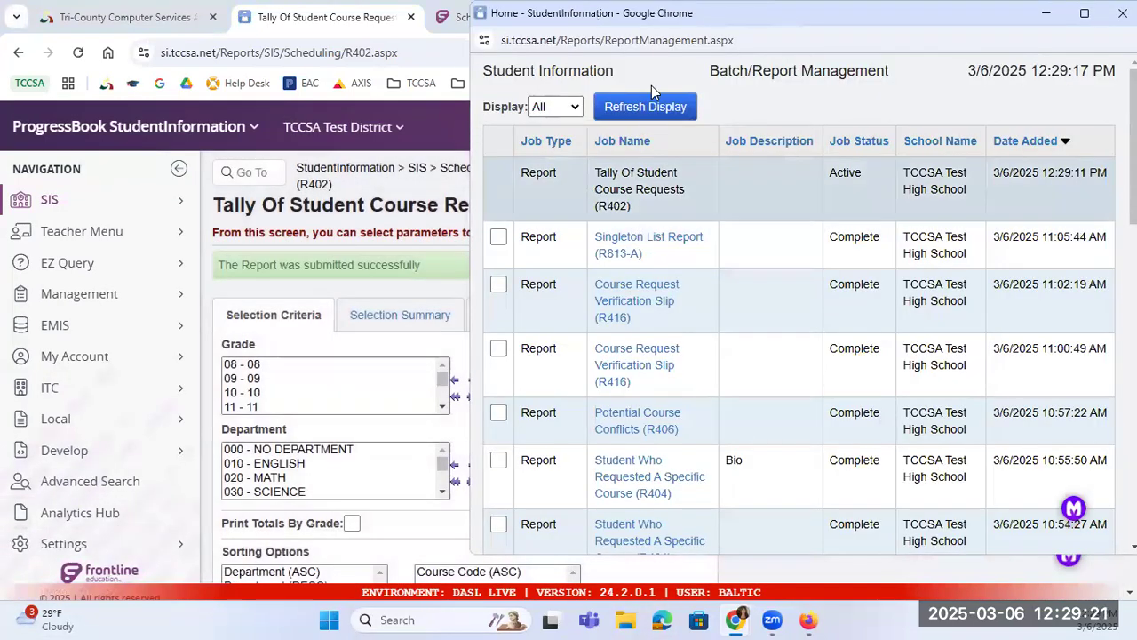
pyautogui.click(656, 110)
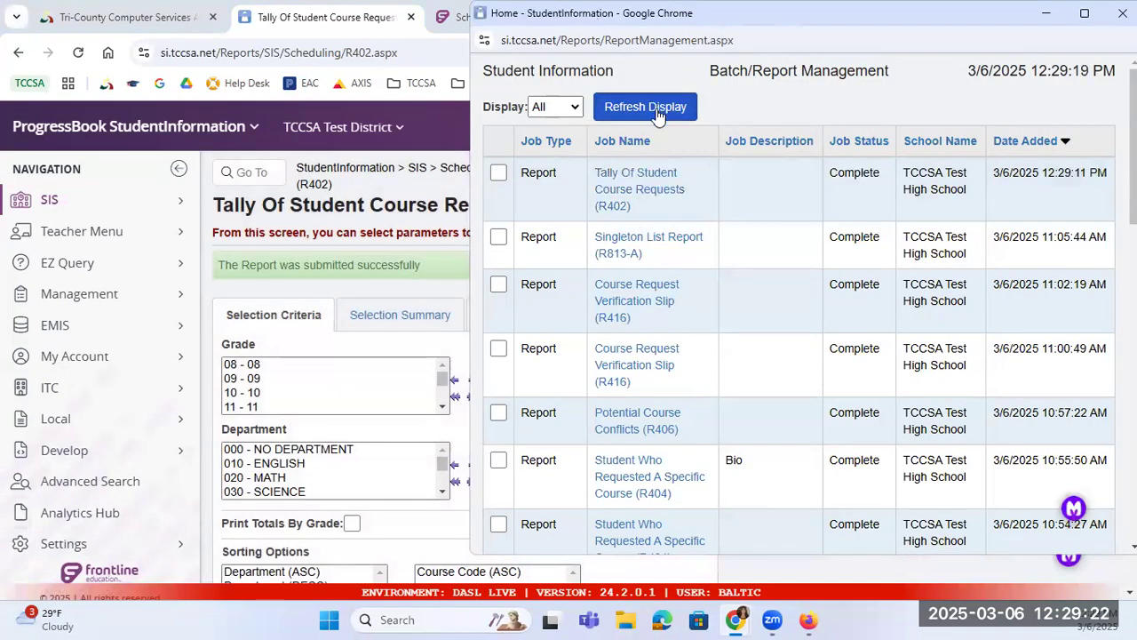
pyautogui.click(640, 188)
pyautogui.click(172, 391)
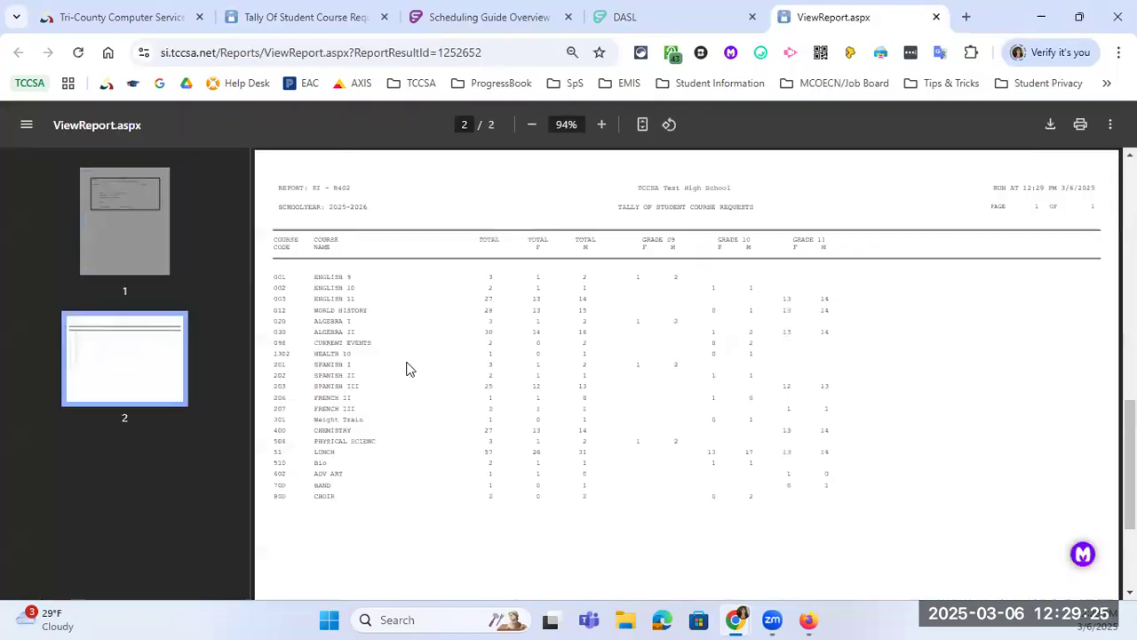
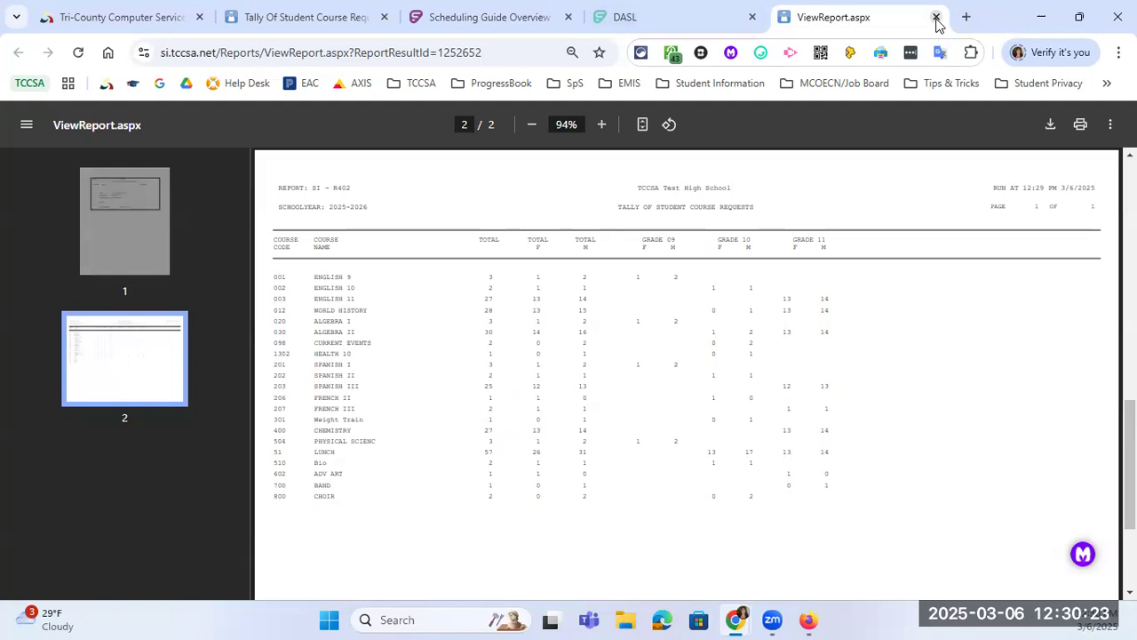
# Step: Close the R402 report viewer and open the Potential Course Conflicts Matrix (R403) criteria from the scheduling reports
pyautogui.click(935, 17)
pyautogui.click(349, 19)
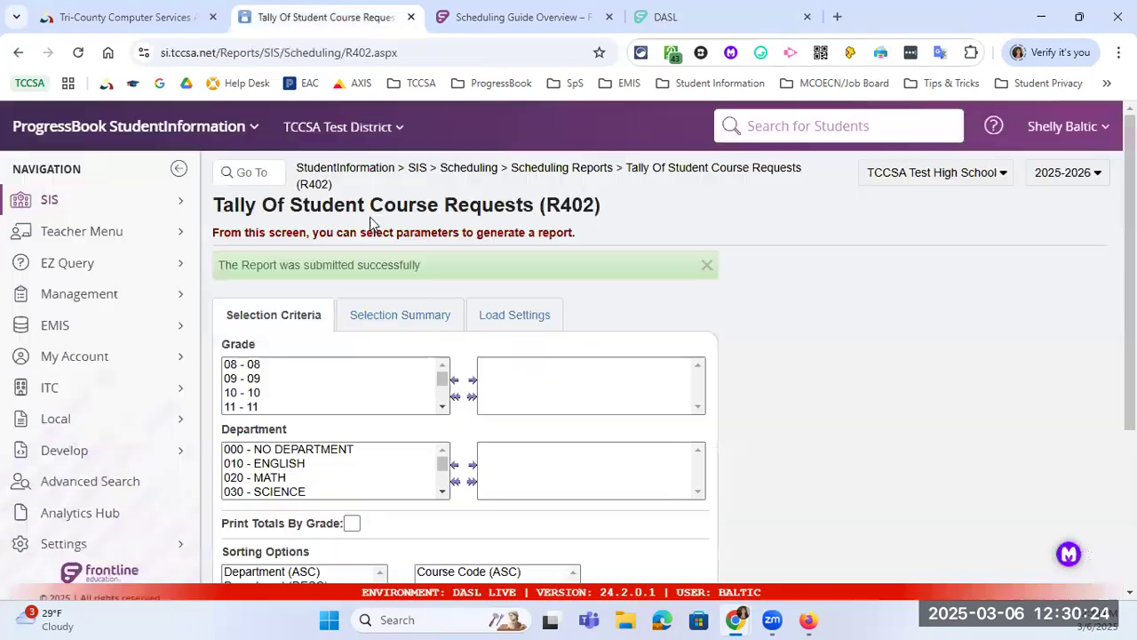
pyautogui.click(577, 178)
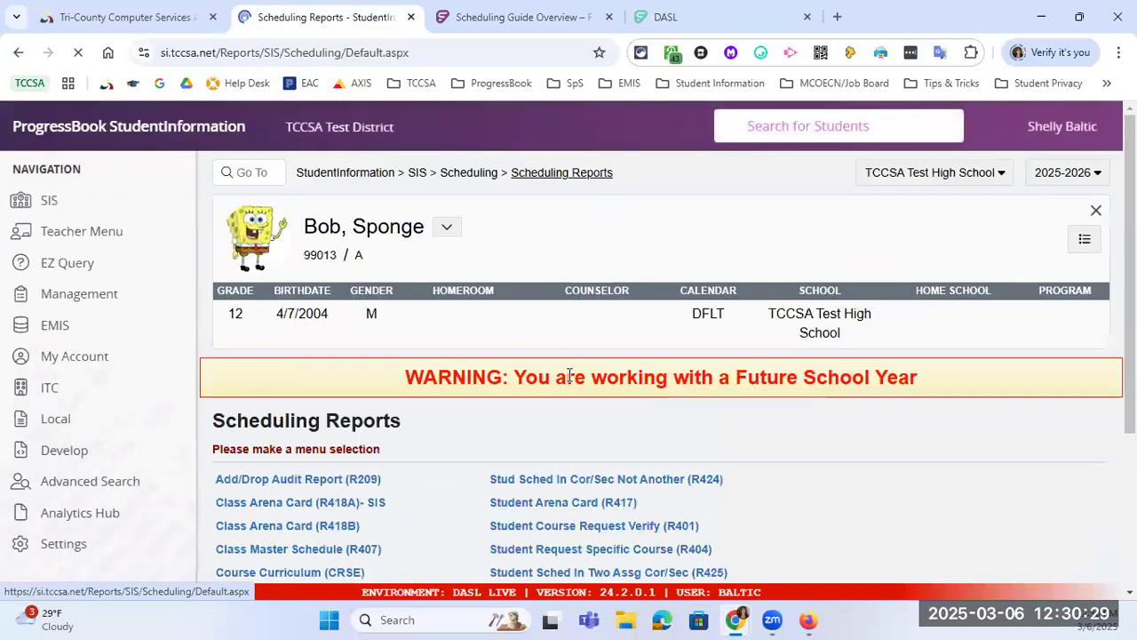
pyautogui.scroll(-3, 579, 367)
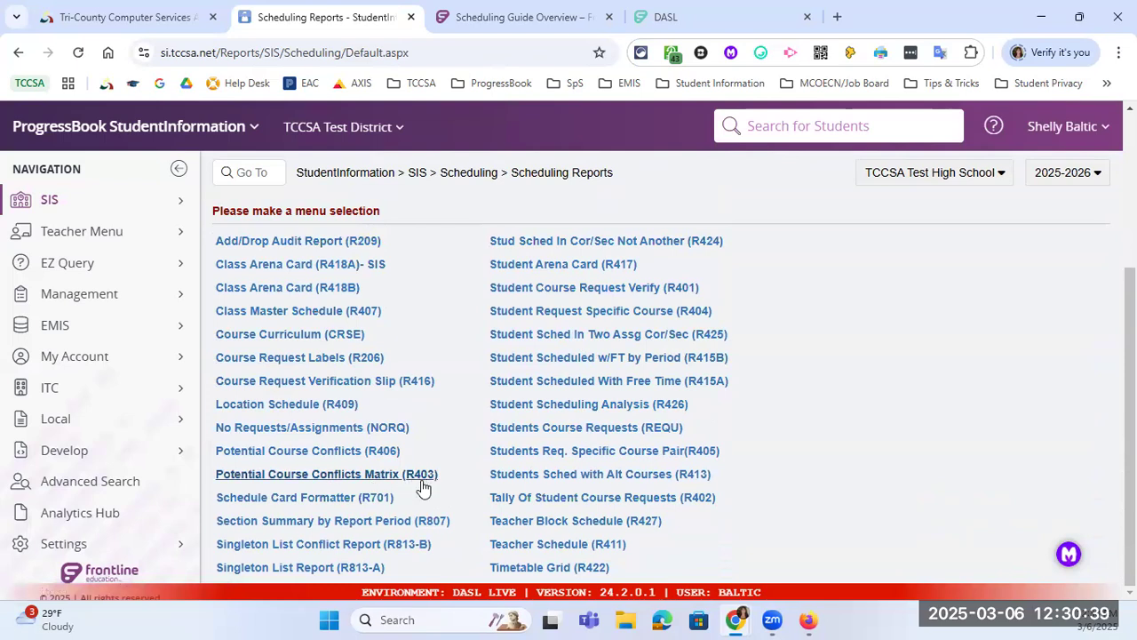
pyautogui.click(347, 477)
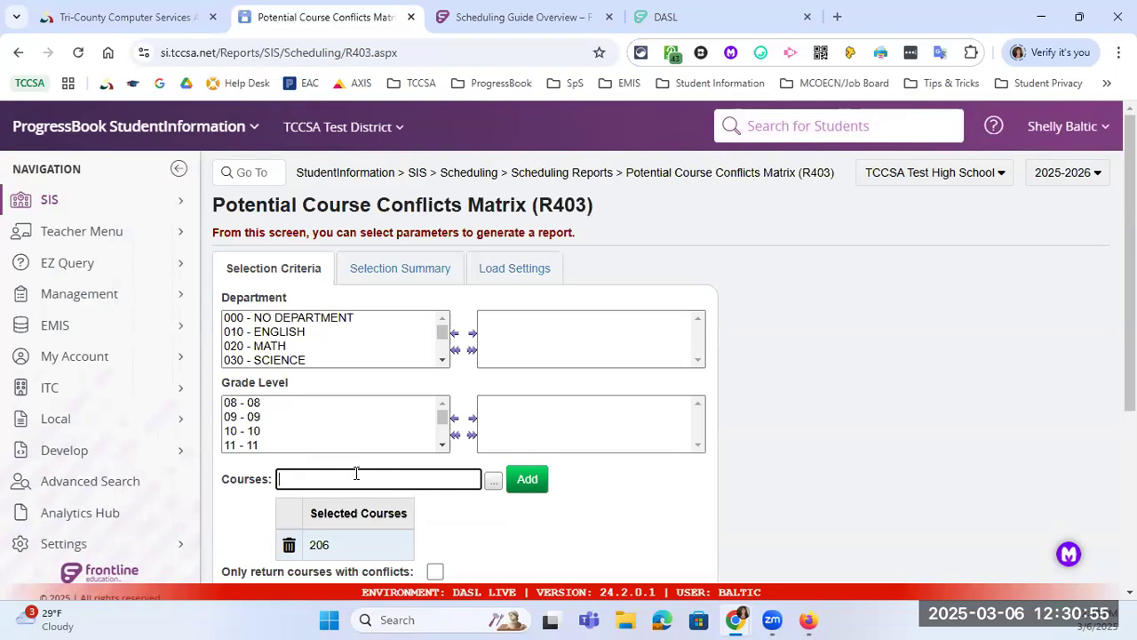
pyautogui.scroll(-2, 343, 541)
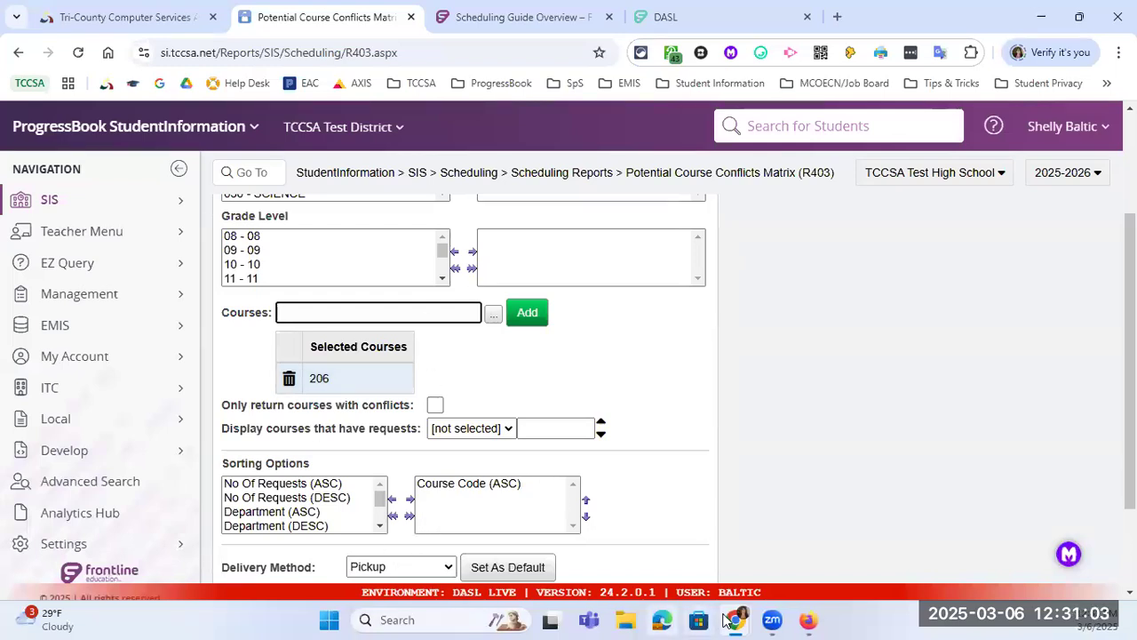
# Step: In report management, open the R403 report from 3/6/2025 10:52:03 AM and view its matrix on page 2
pyautogui.moveTo(728, 621)
pyautogui.click(847, 529)
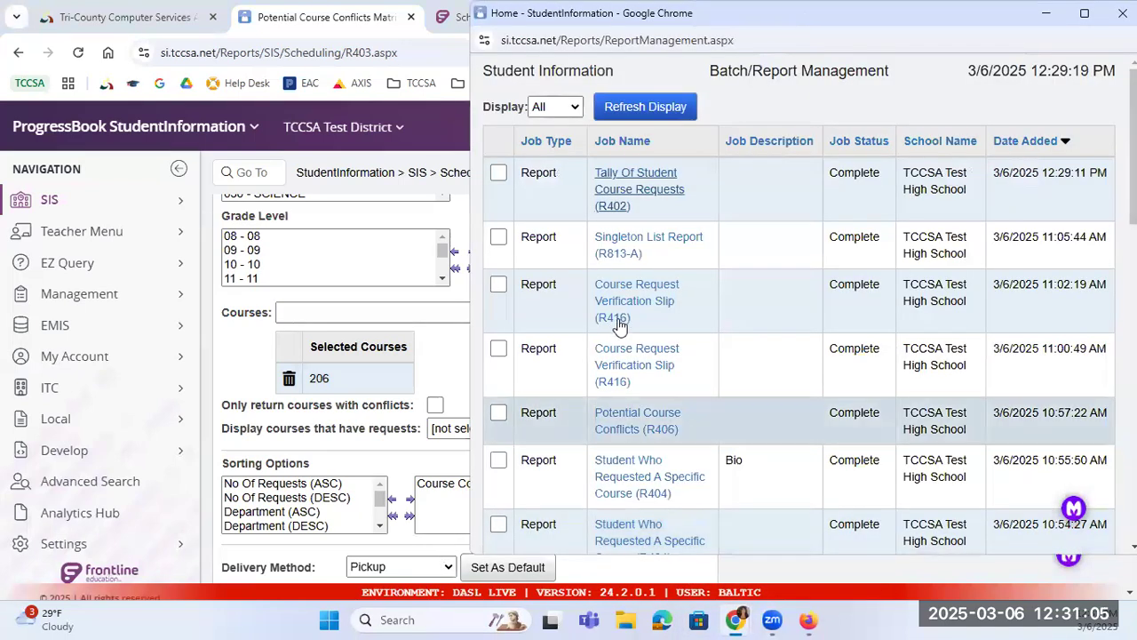
pyautogui.scroll(-3, 621, 338)
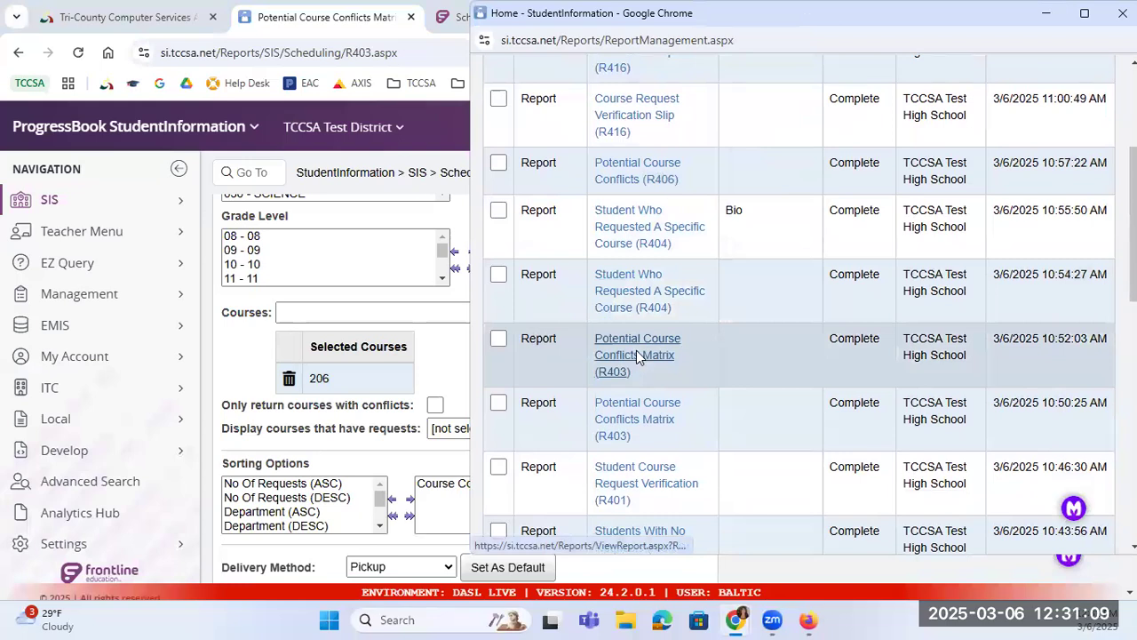
pyautogui.click(636, 350)
pyautogui.click(173, 365)
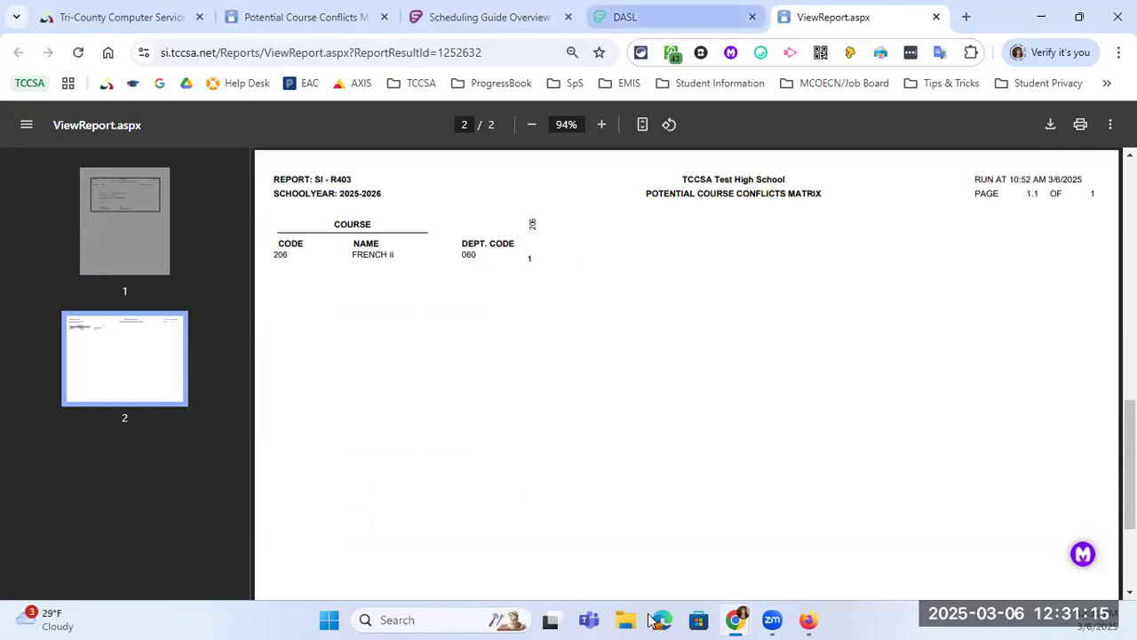
# Step: Open page 2 of the R403 report from 3/6/2025 10:50:25 AM and compare it with the single-course 206 matrix
pyautogui.moveTo(736, 619)
pyautogui.click(830, 559)
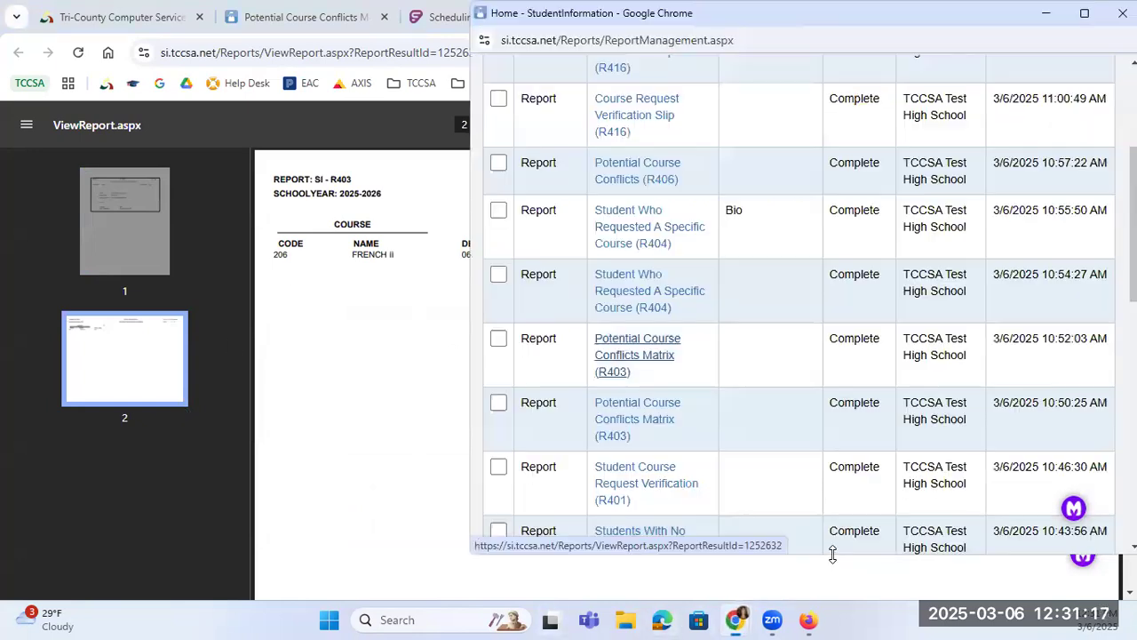
pyautogui.click(651, 415)
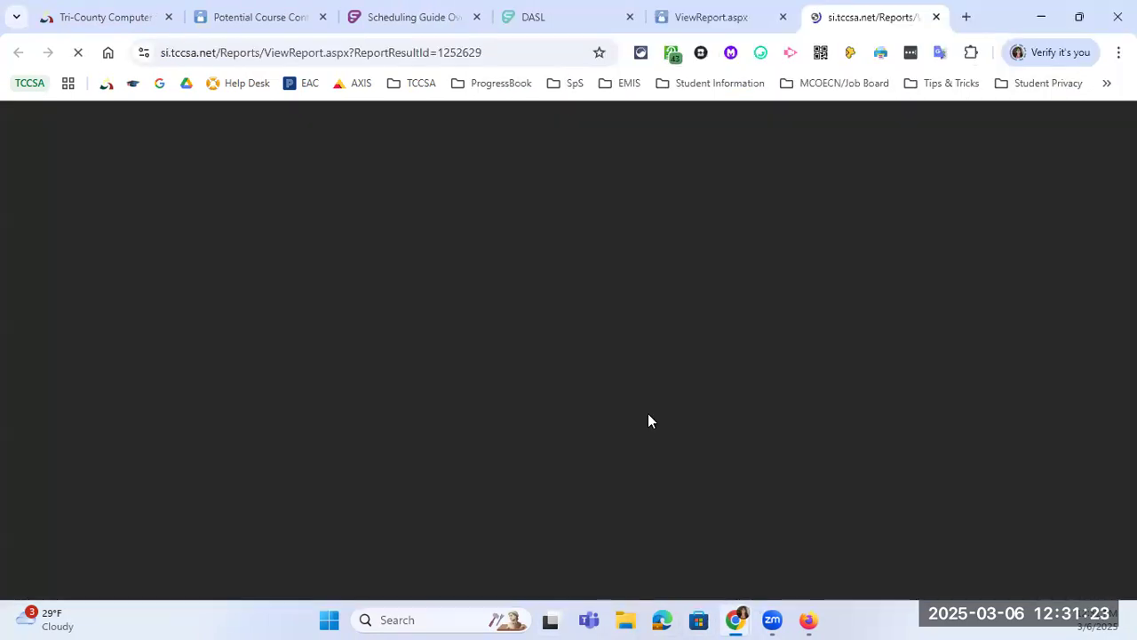
pyautogui.click(142, 358)
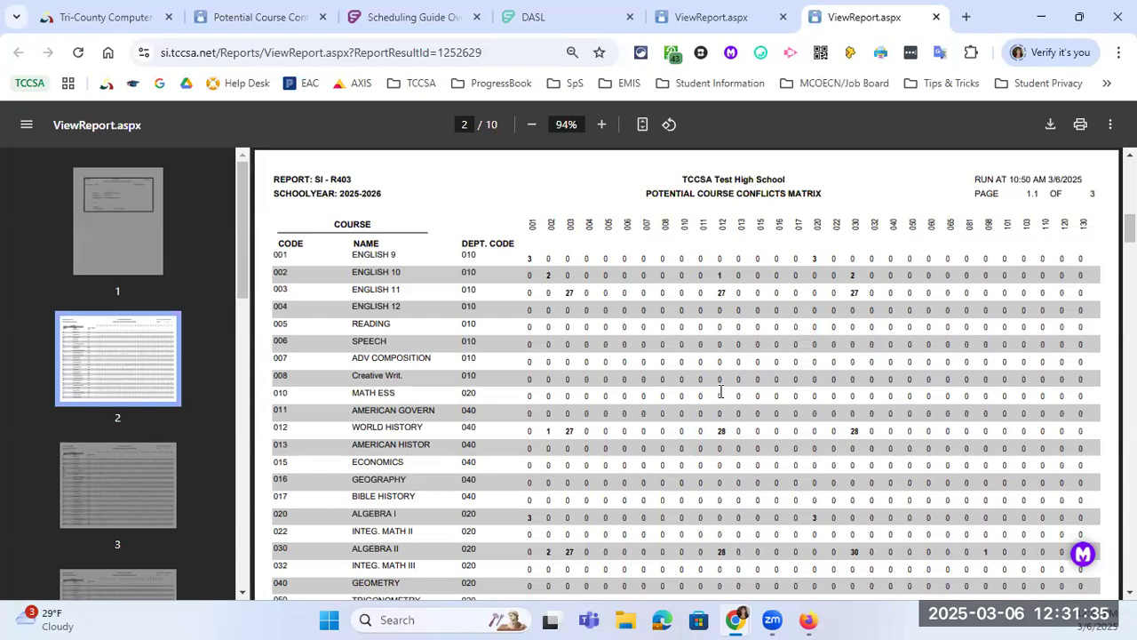
pyautogui.click(701, 14)
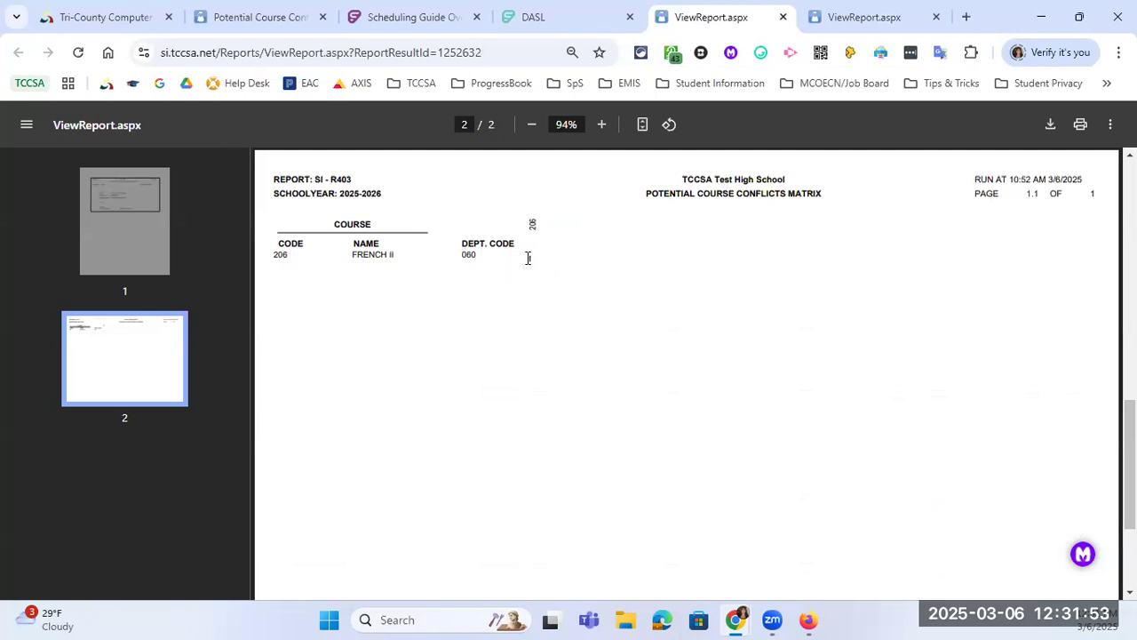
# Step: Go from the R403 criteria to the Scheduling Requests page and clear the selected student to work with course requests
pyautogui.click(300, 13)
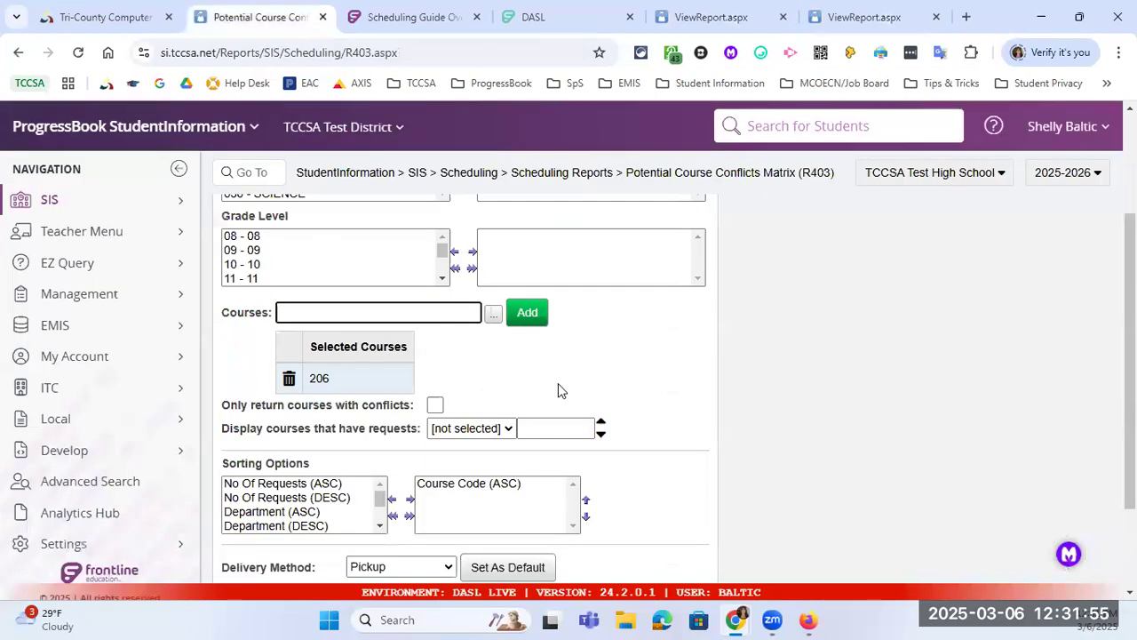
pyautogui.scroll(2, 560, 388)
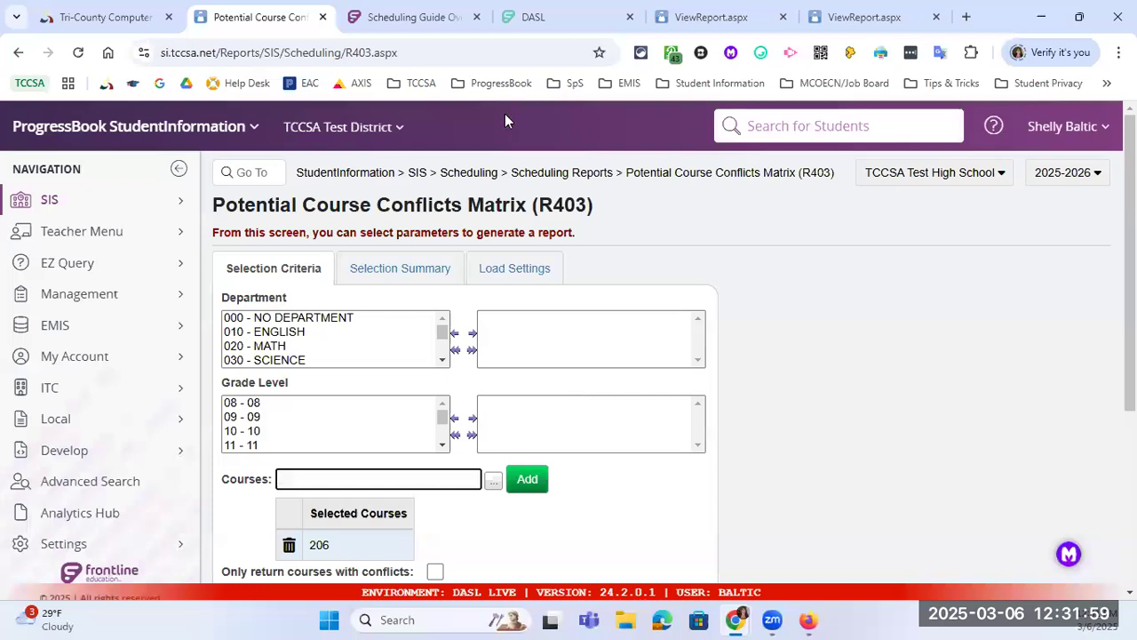
pyautogui.click(471, 175)
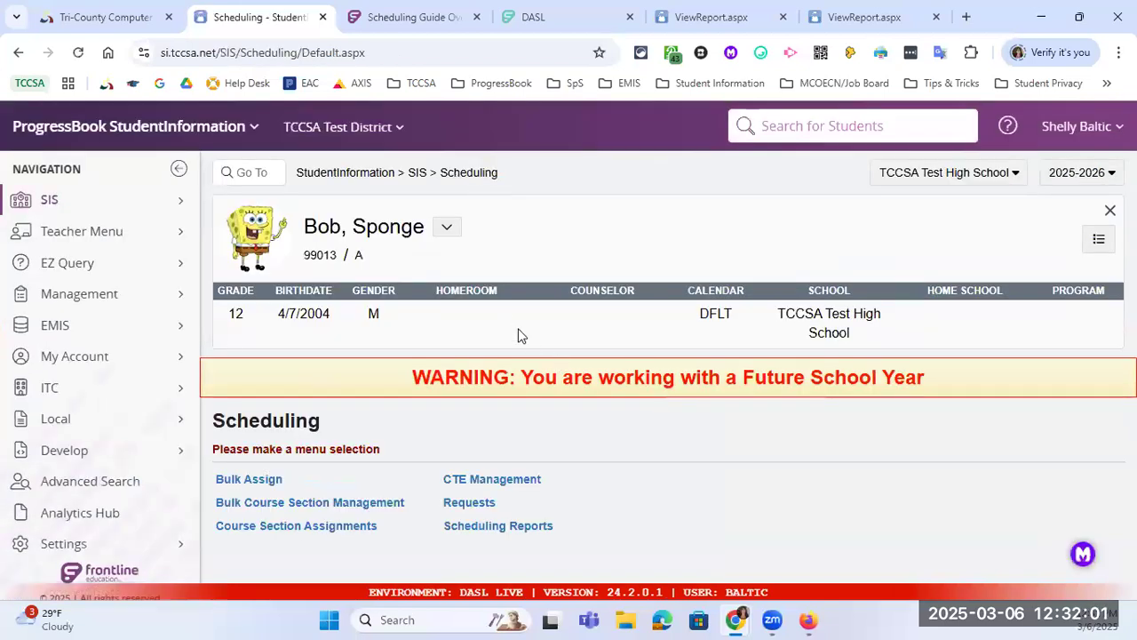
pyautogui.click(469, 503)
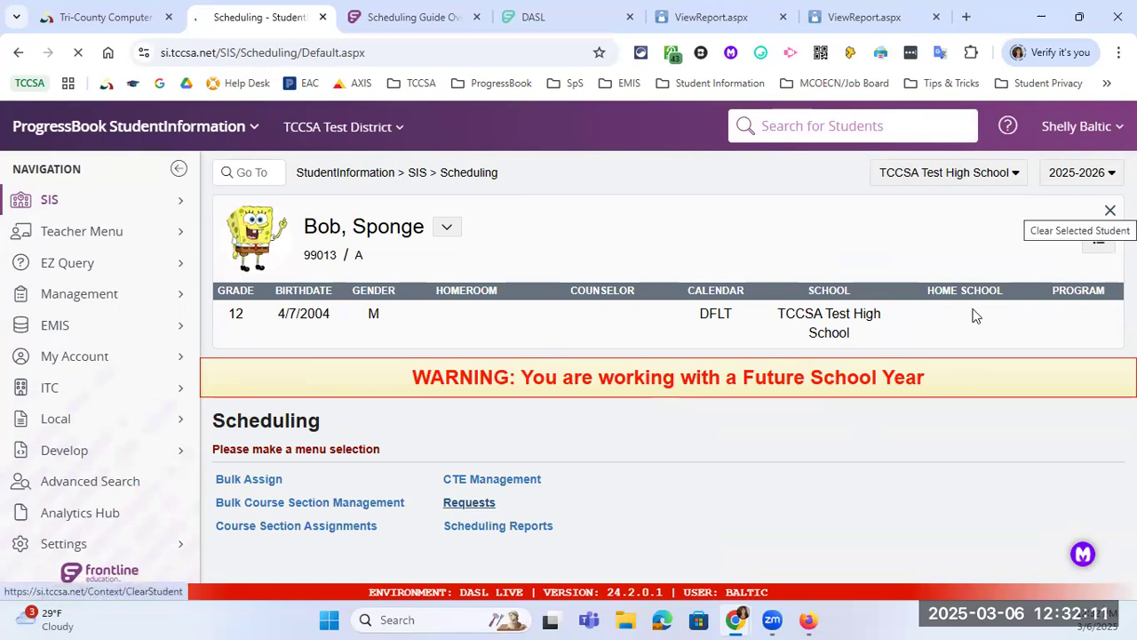
pyautogui.scroll(-2, 634, 468)
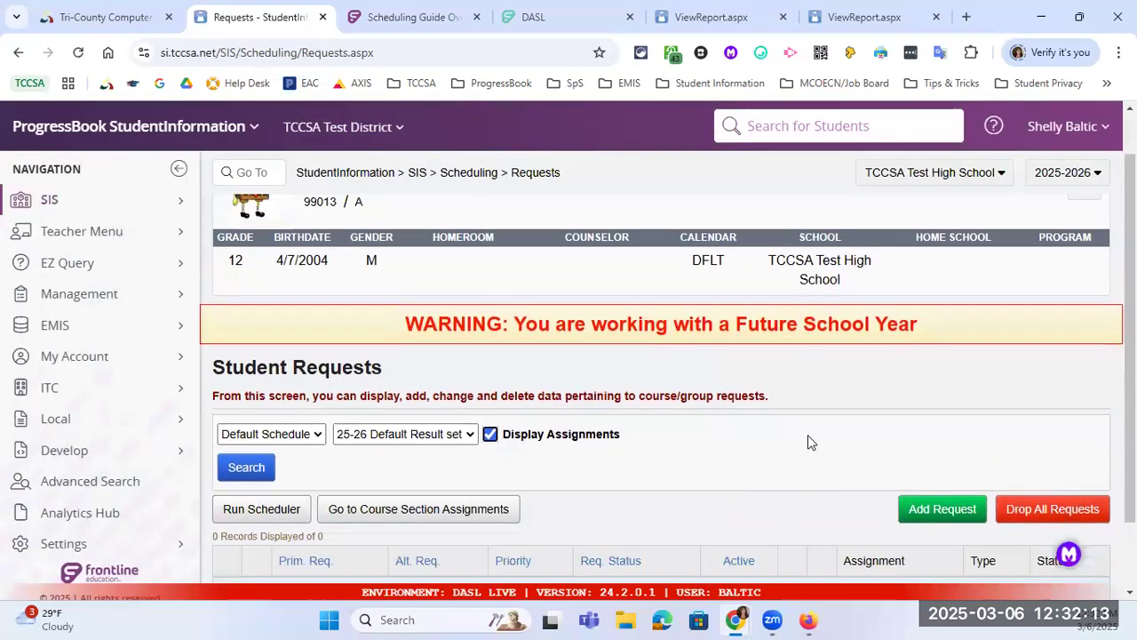
pyautogui.scroll(2, 808, 442)
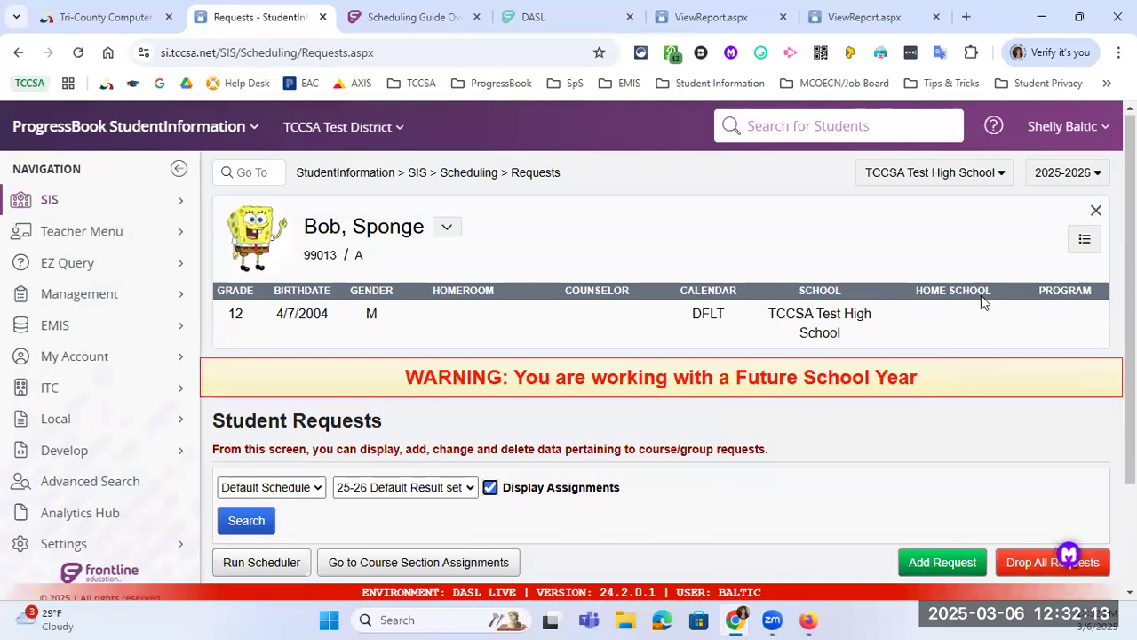
pyautogui.click(1095, 214)
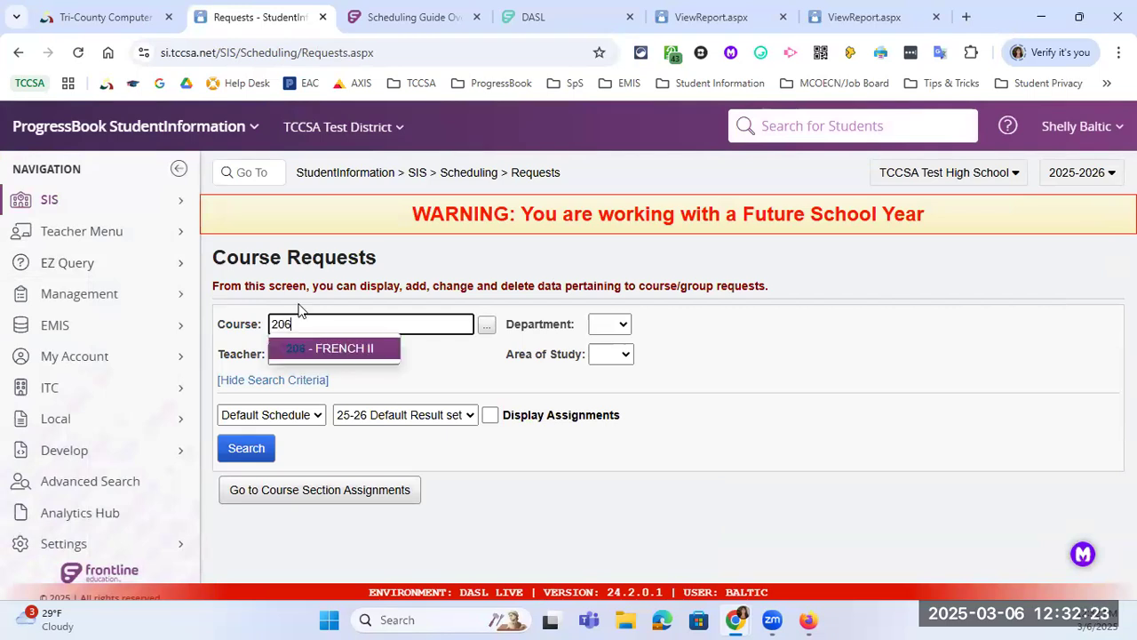
# Step: Search the course requests for course 206 - FRENCH II and review the student listed
pyautogui.click(329, 349)
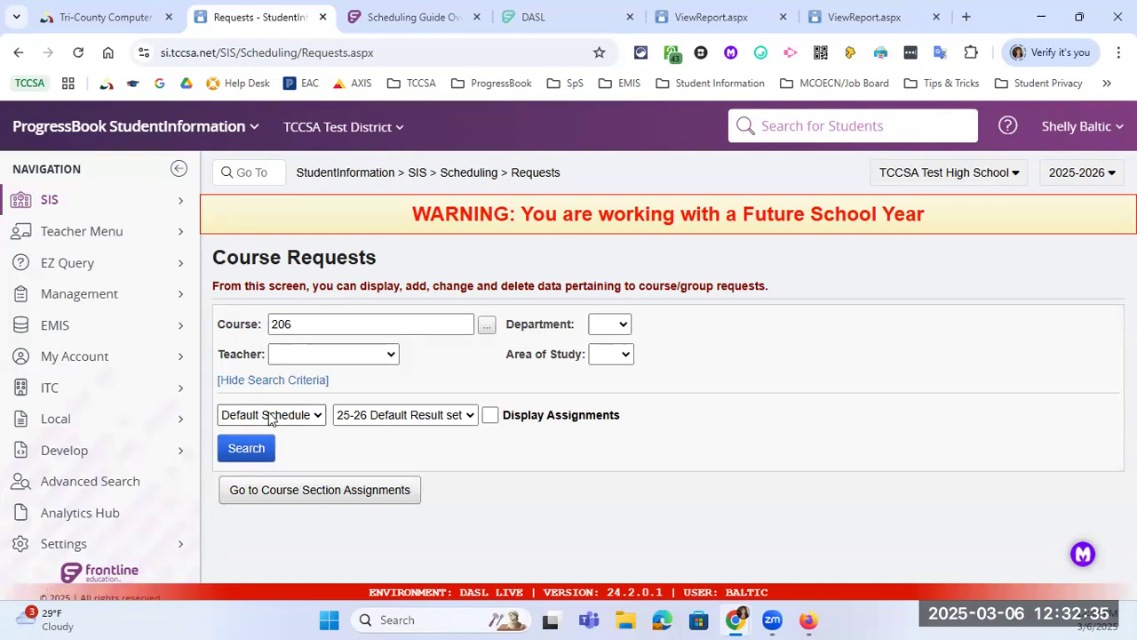
pyautogui.click(262, 452)
pyautogui.scroll(-1, 453, 448)
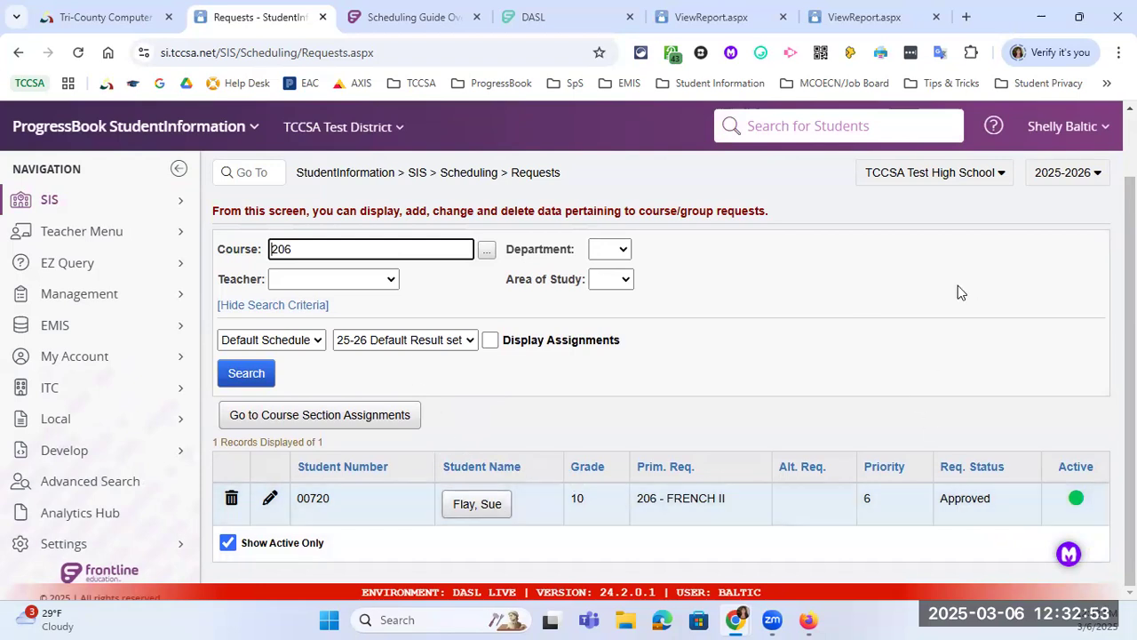
pyautogui.scroll(2, 895, 205)
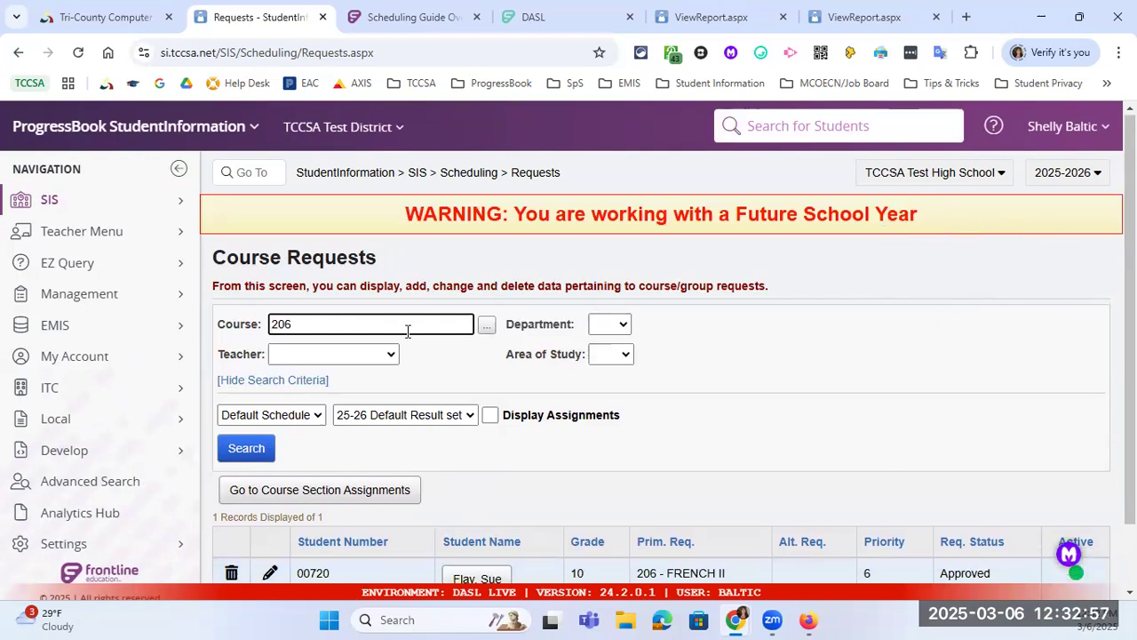
# Step: Find the student who requested French II by last name and review that student's course requests
pyautogui.click(793, 129)
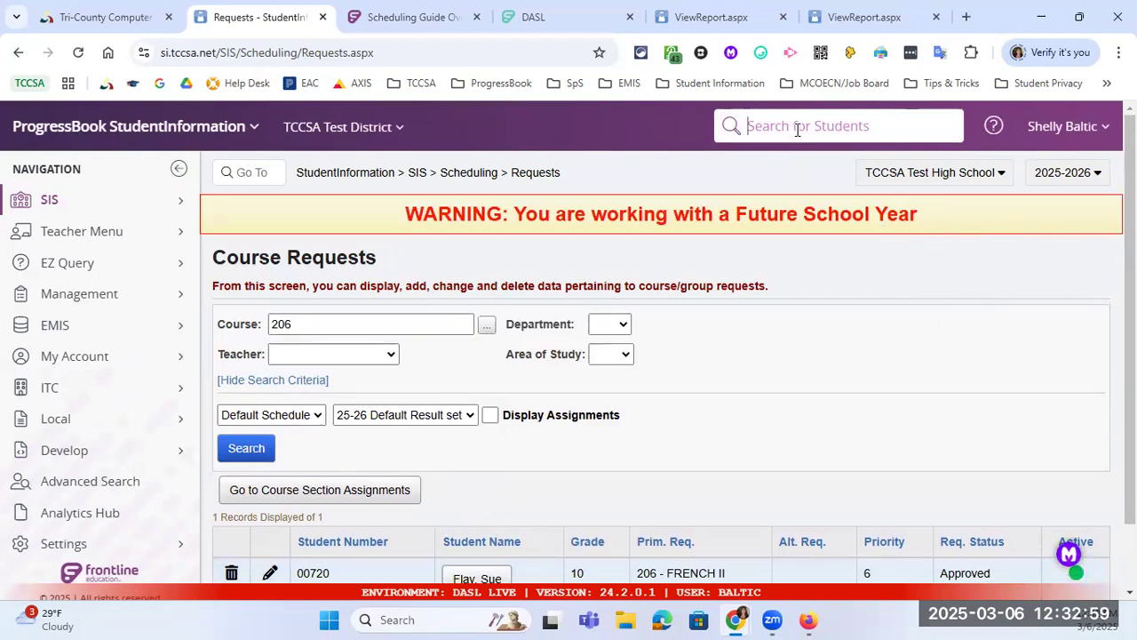
pyautogui.write('flay')
pyautogui.press('Return')
pyautogui.scroll(-2, 699, 323)
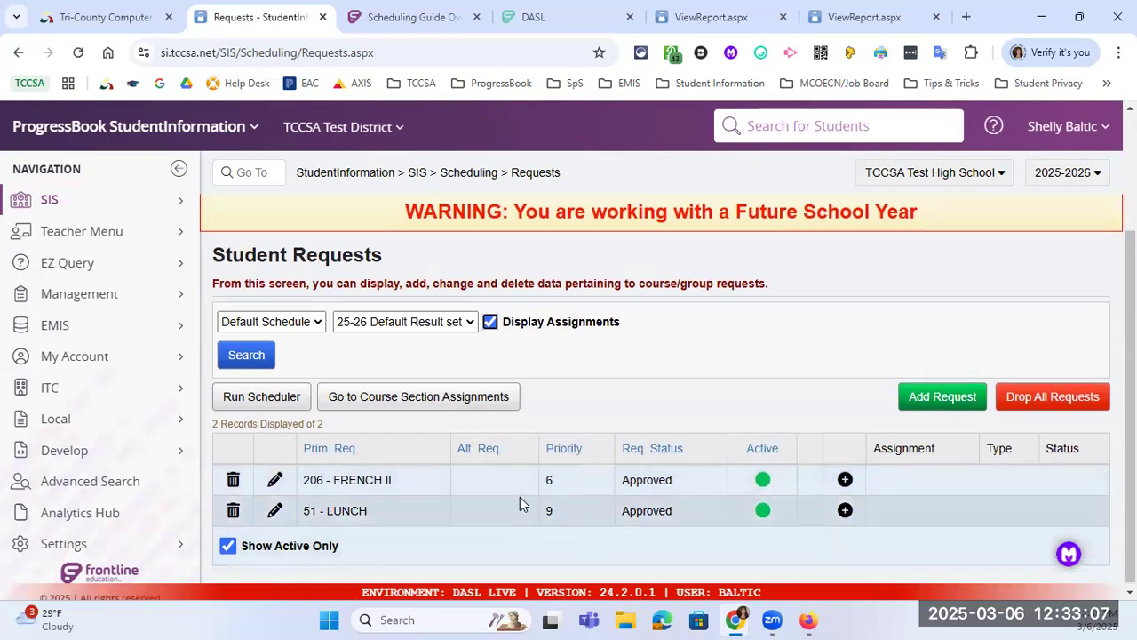
pyautogui.scroll(2, 517, 502)
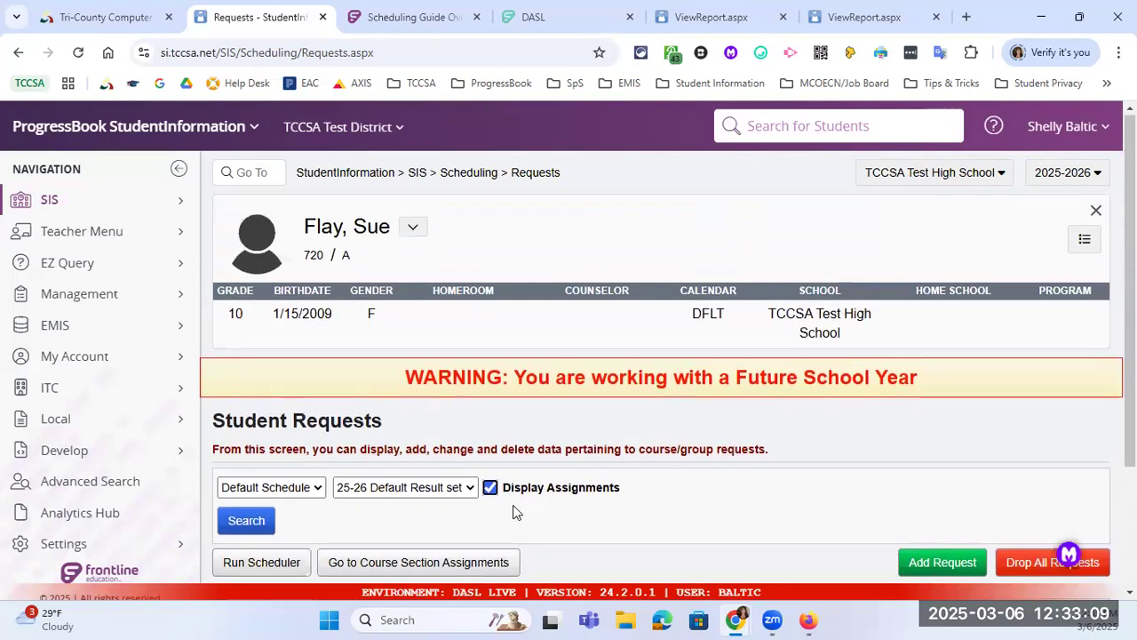
# Step: Close the full Potential Course Conflicts Matrix (R403) report and return to the Student Requests page
pyautogui.click(858, 18)
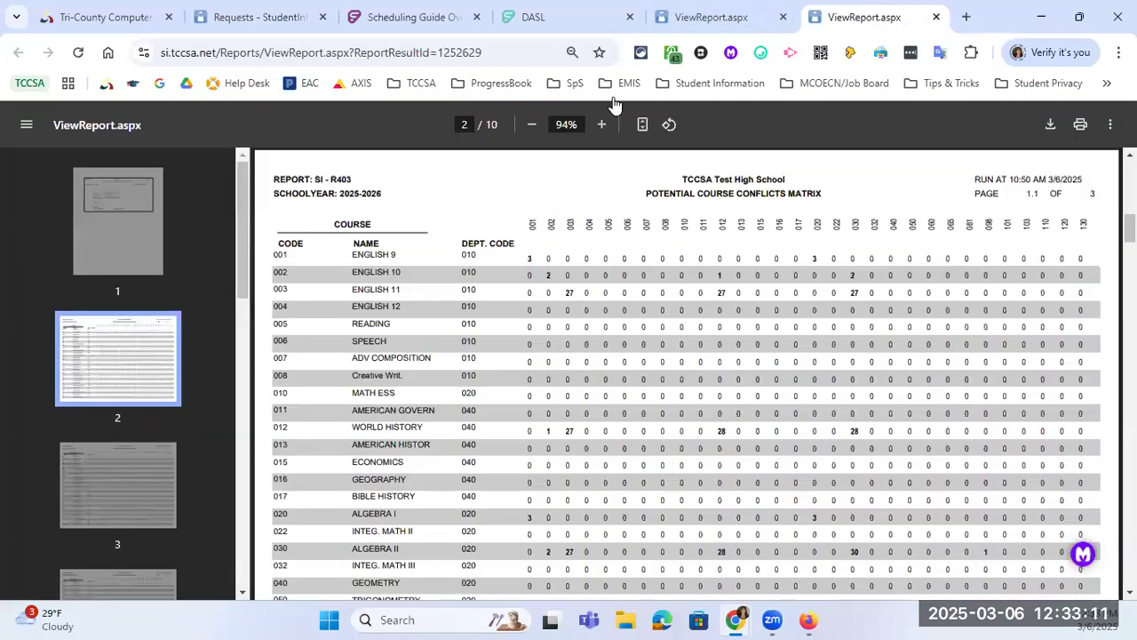
pyautogui.click(935, 17)
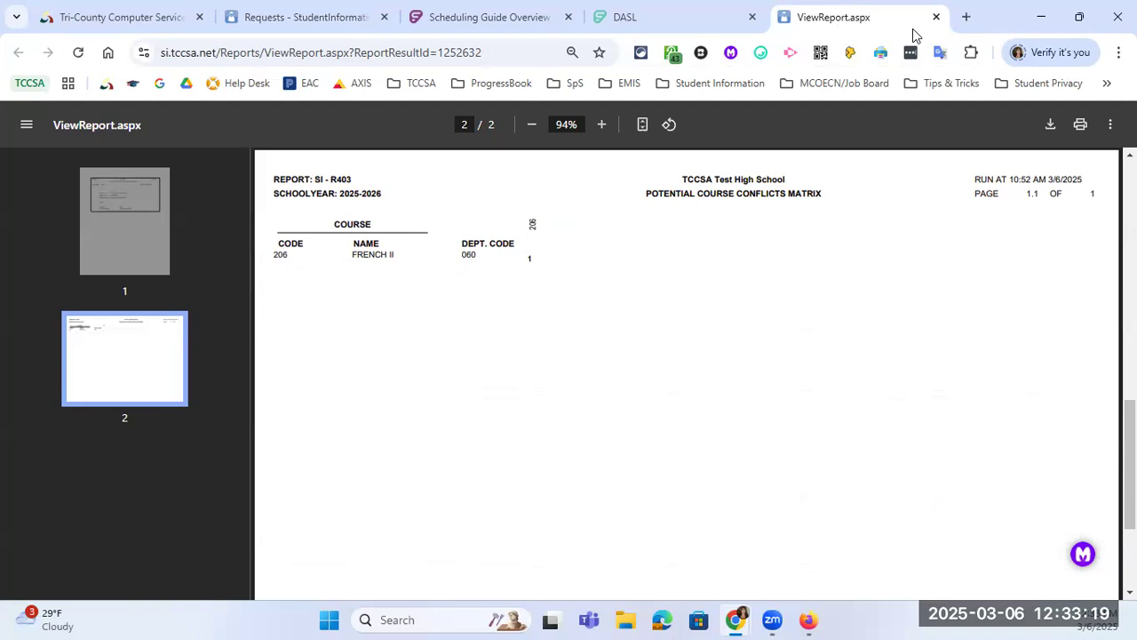
pyautogui.click(309, 16)
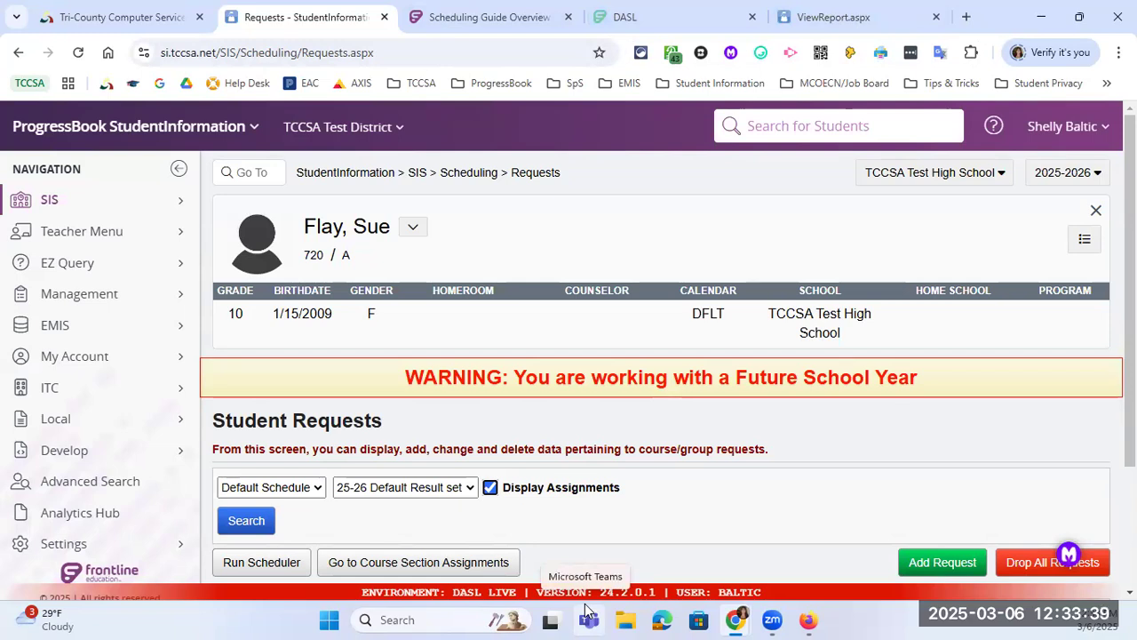
# Step: Go to the Scheduling Reports and review the selection criteria of Student Request Specific Course (R404)
pyautogui.click(465, 175)
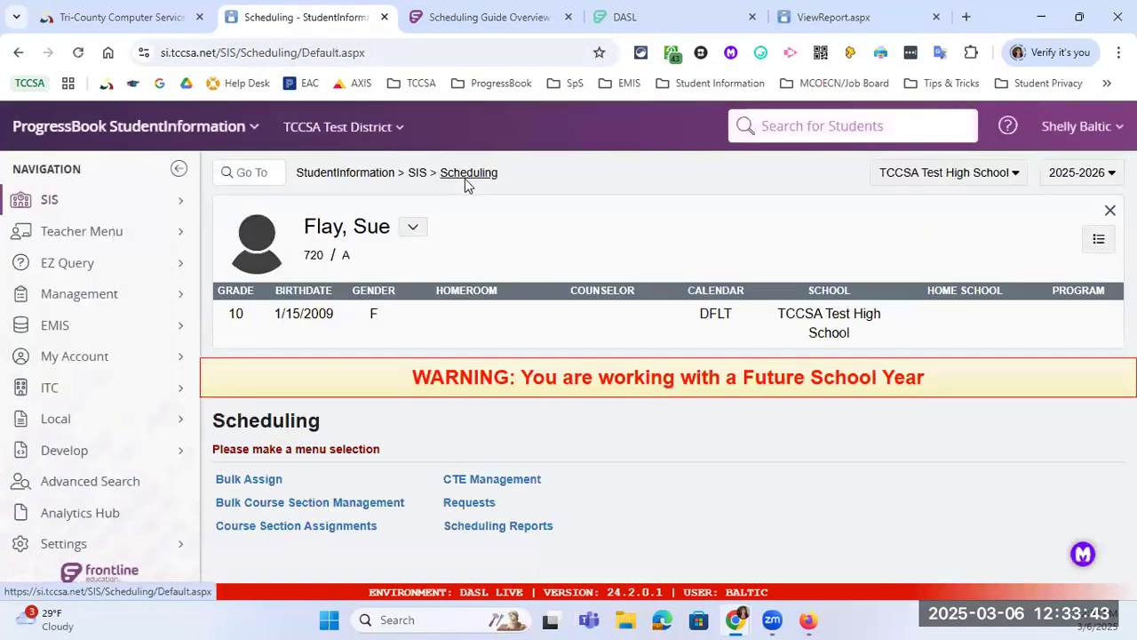
pyautogui.click(502, 528)
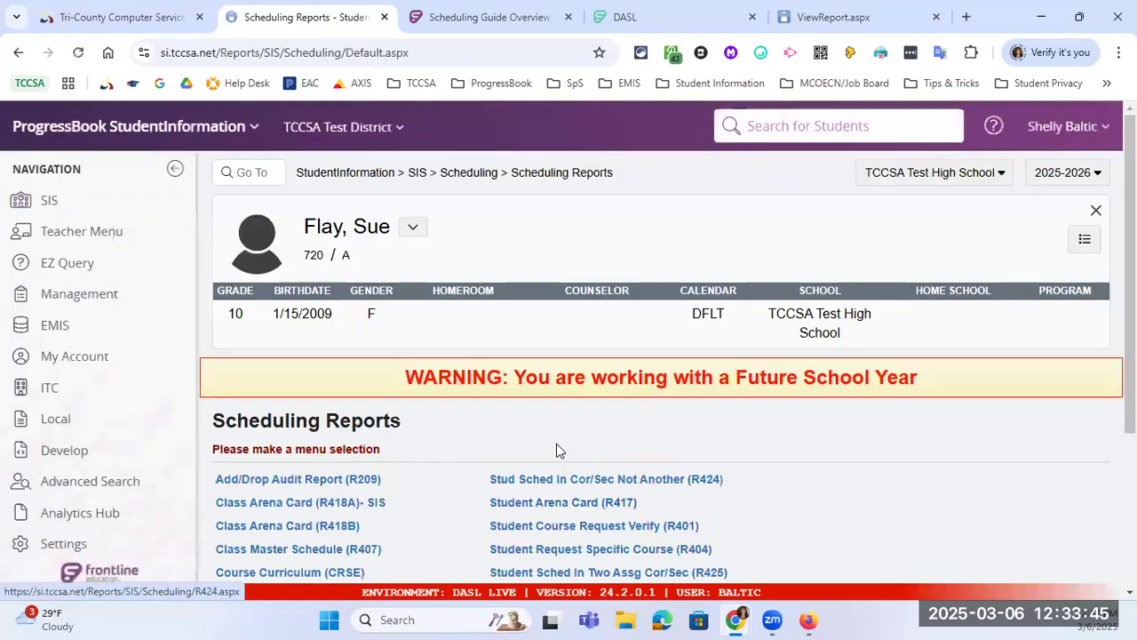
pyautogui.scroll(-5, 560, 449)
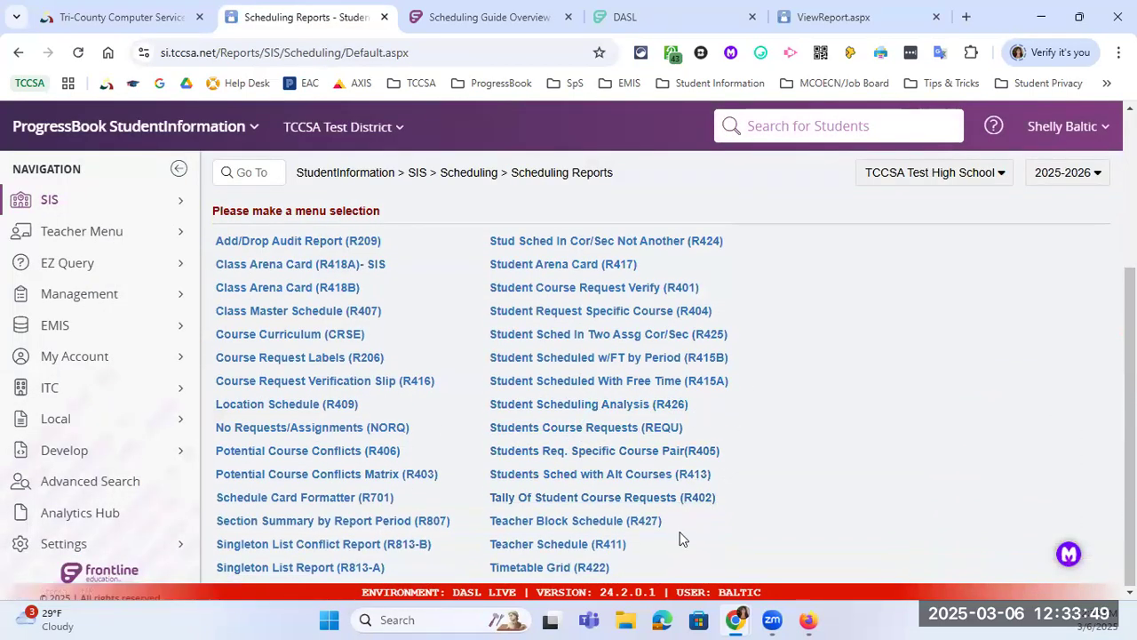
pyautogui.click(590, 318)
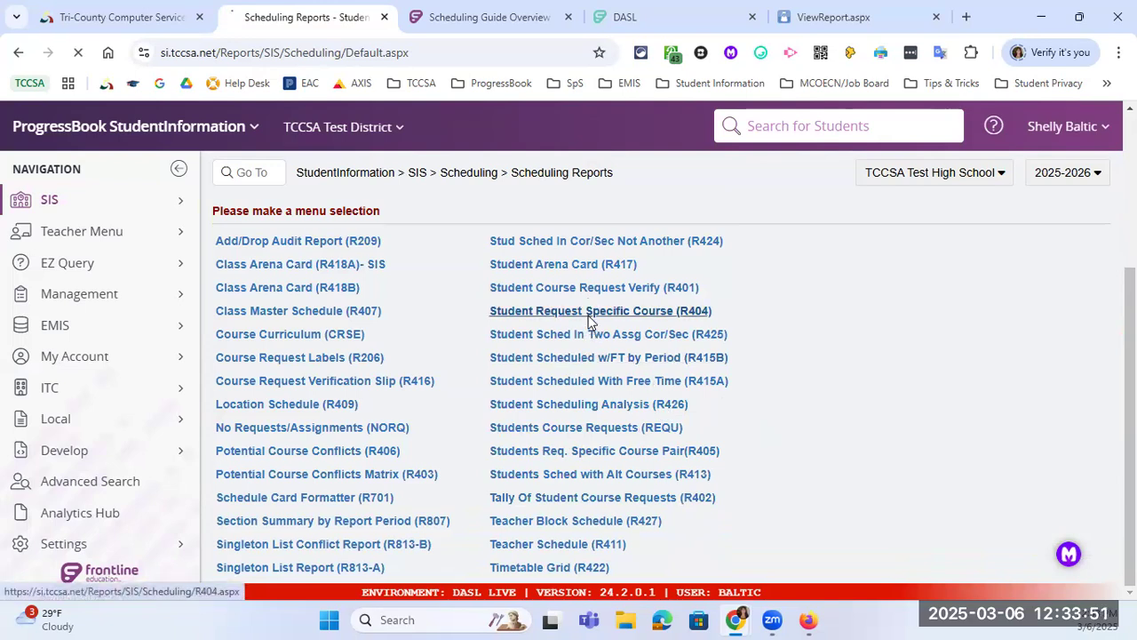
pyautogui.scroll(-1, 503, 386)
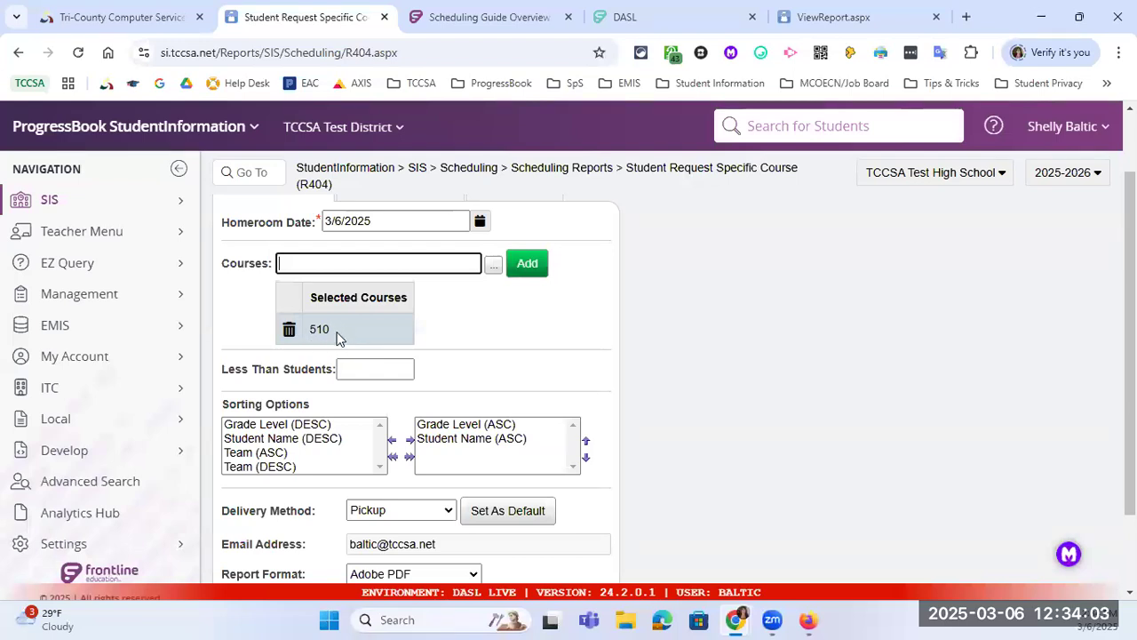
pyautogui.scroll(-2, 490, 368)
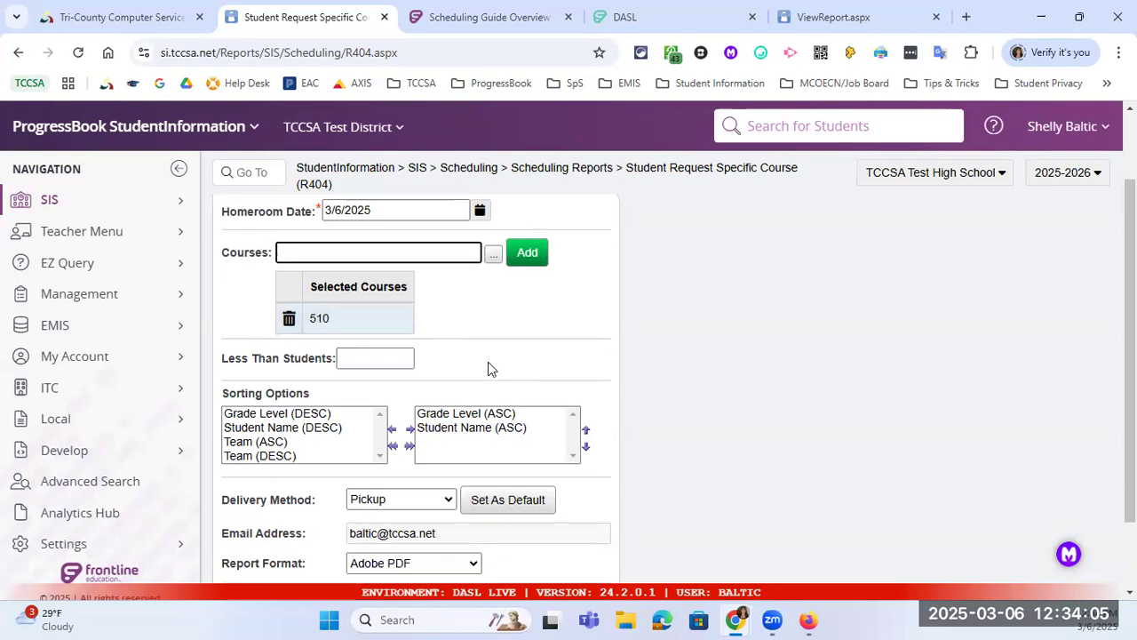
# Step: Open the completed R404 report described as Bio and review the students listed on page 2
pyautogui.moveTo(736, 620)
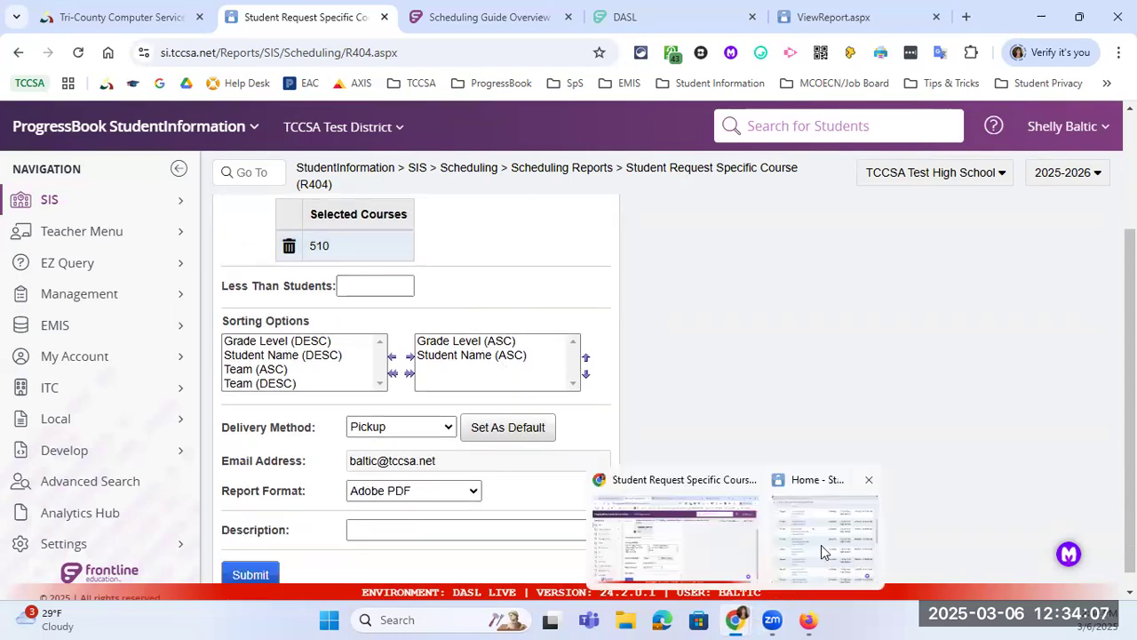
pyautogui.click(821, 545)
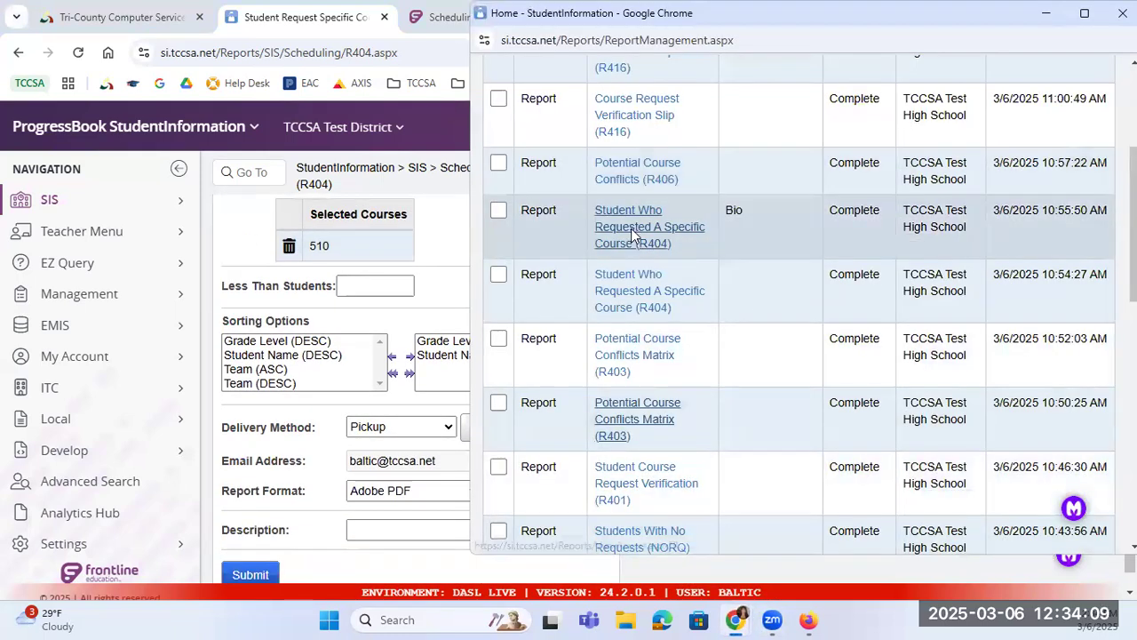
pyautogui.click(631, 229)
pyautogui.click(114, 381)
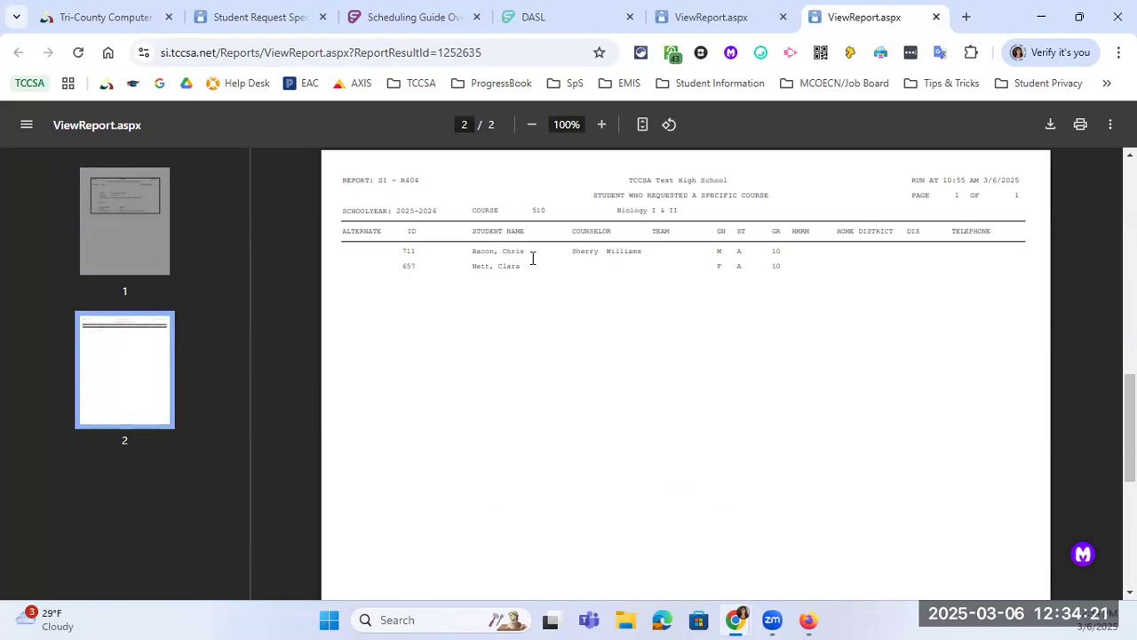
# Step: Open the R404 report from 3/6/2025 10:54:27 AM and review the students who requested ENGLISH 10 on page 2
pyautogui.click(251, 19)
pyautogui.click(724, 12)
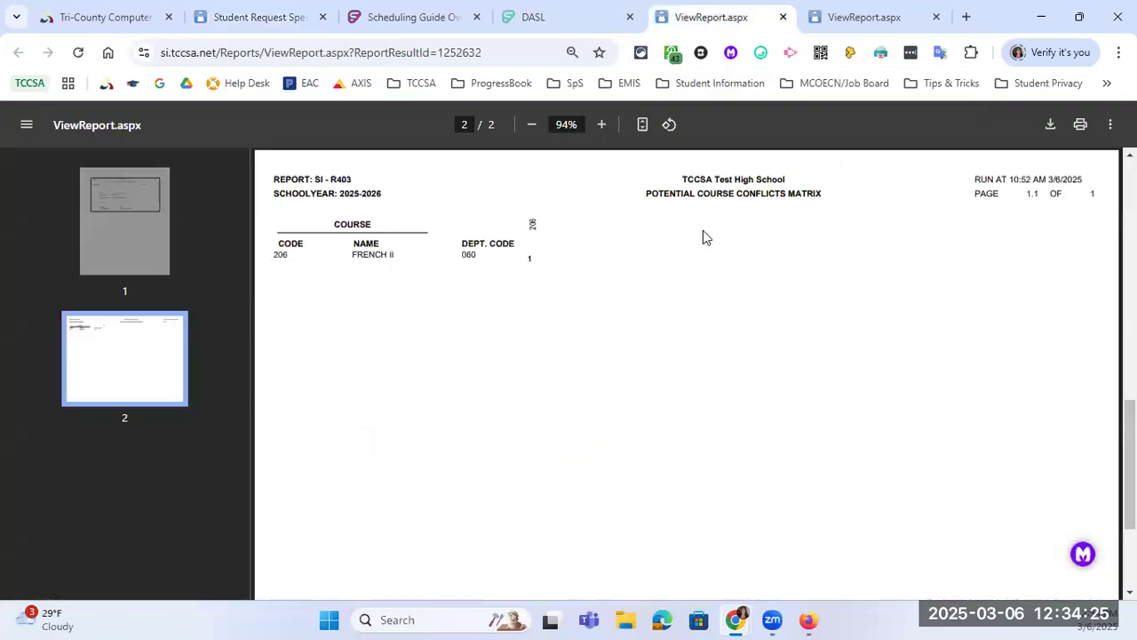
pyautogui.moveTo(740, 619)
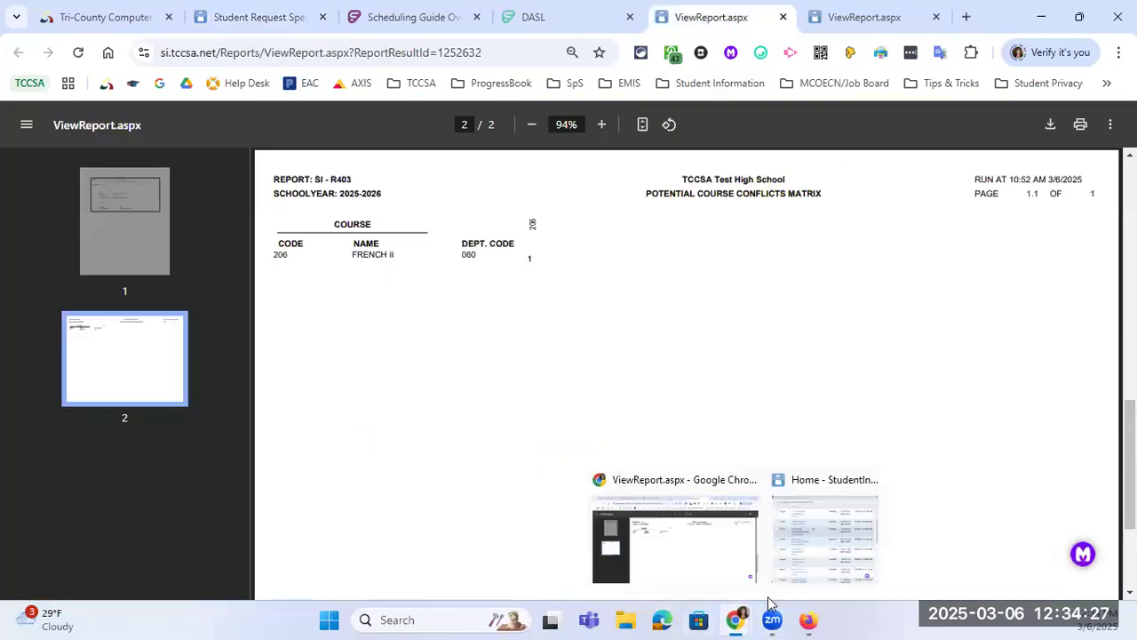
pyautogui.click(812, 498)
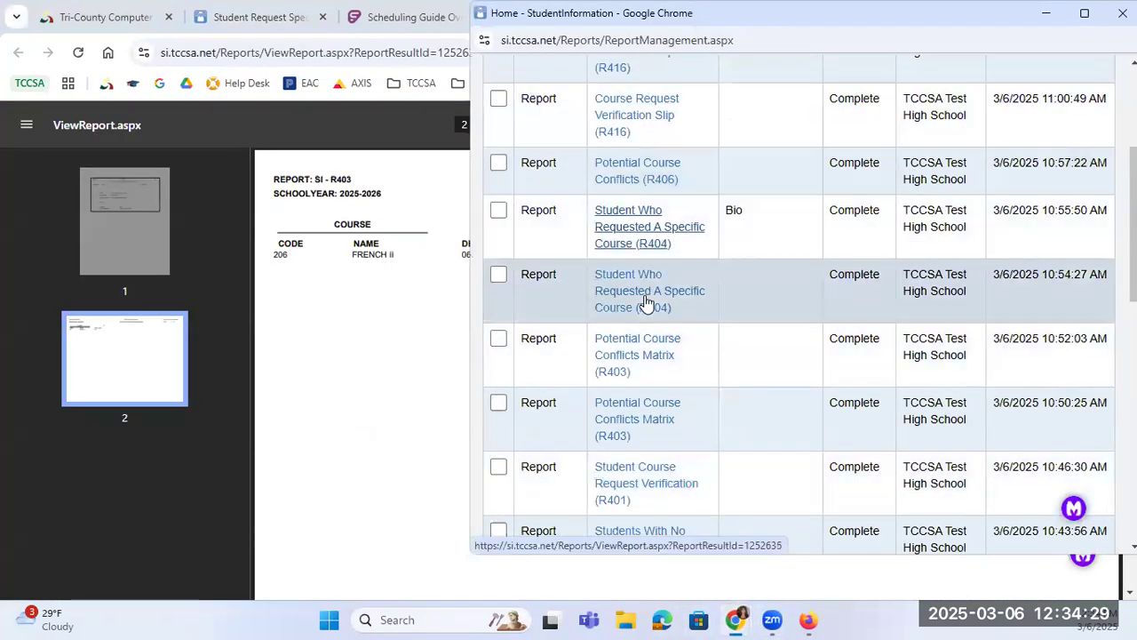
pyautogui.click(645, 295)
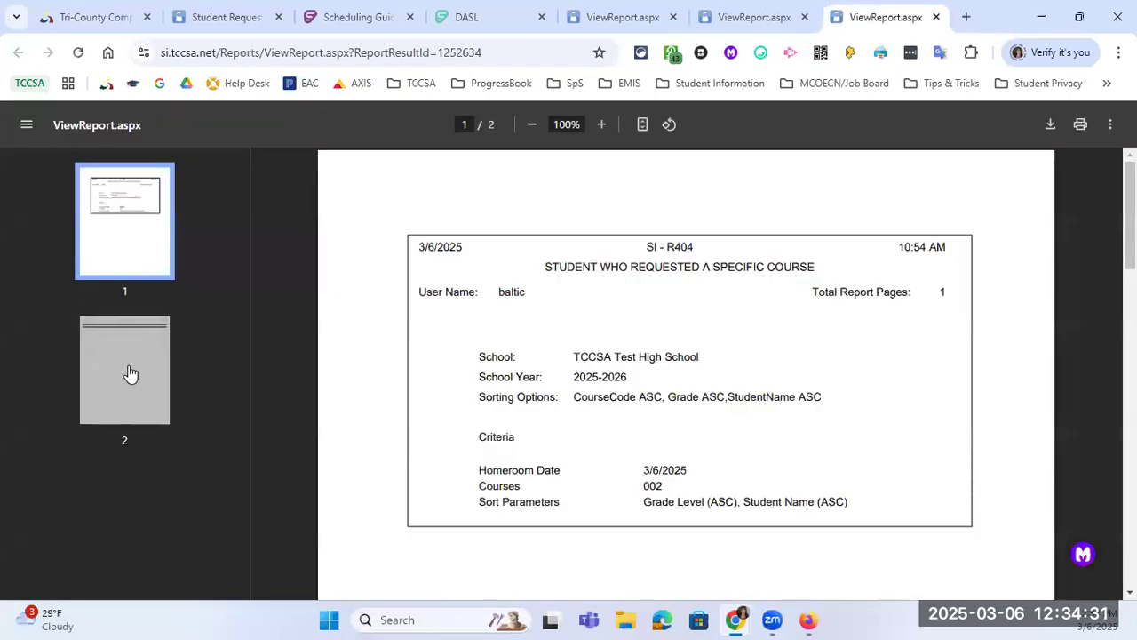
pyautogui.click(125, 374)
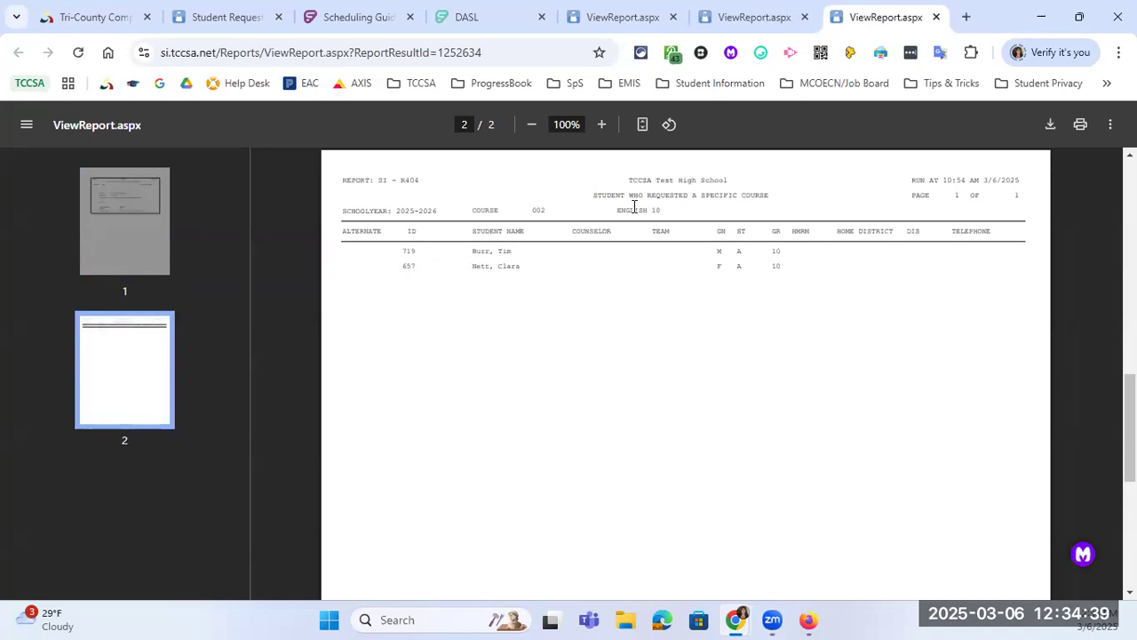
pyautogui.moveTo(664, 209); pyautogui.dragTo(613, 210)
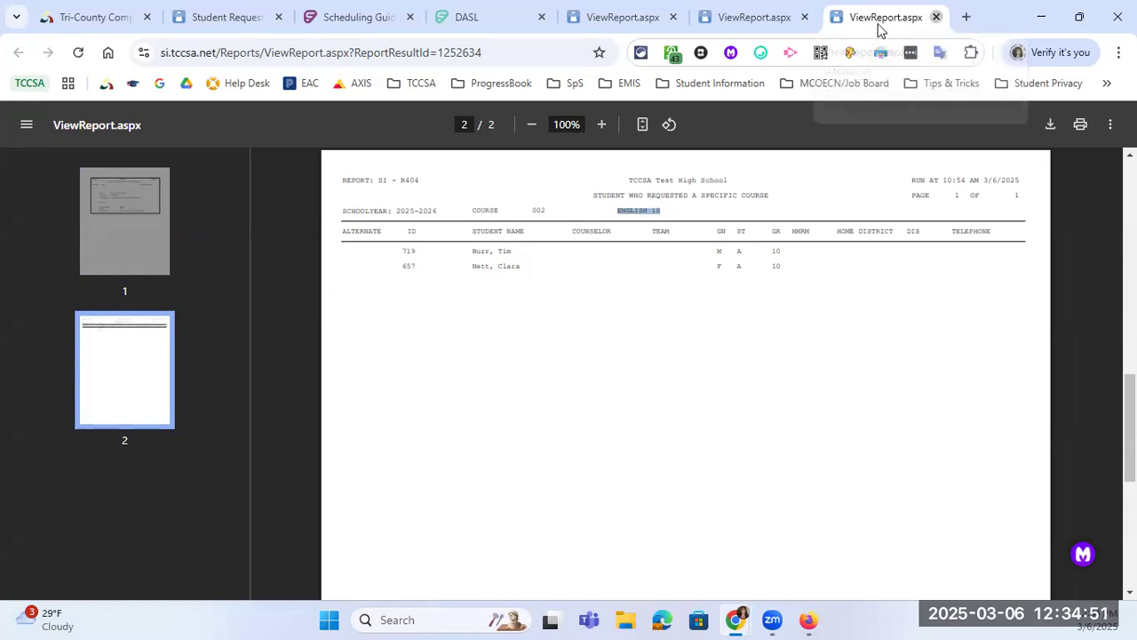
# Step: Close all open report results and return to the R404 criteria page
pyautogui.click(933, 18)
pyautogui.click(935, 19)
pyautogui.click(936, 18)
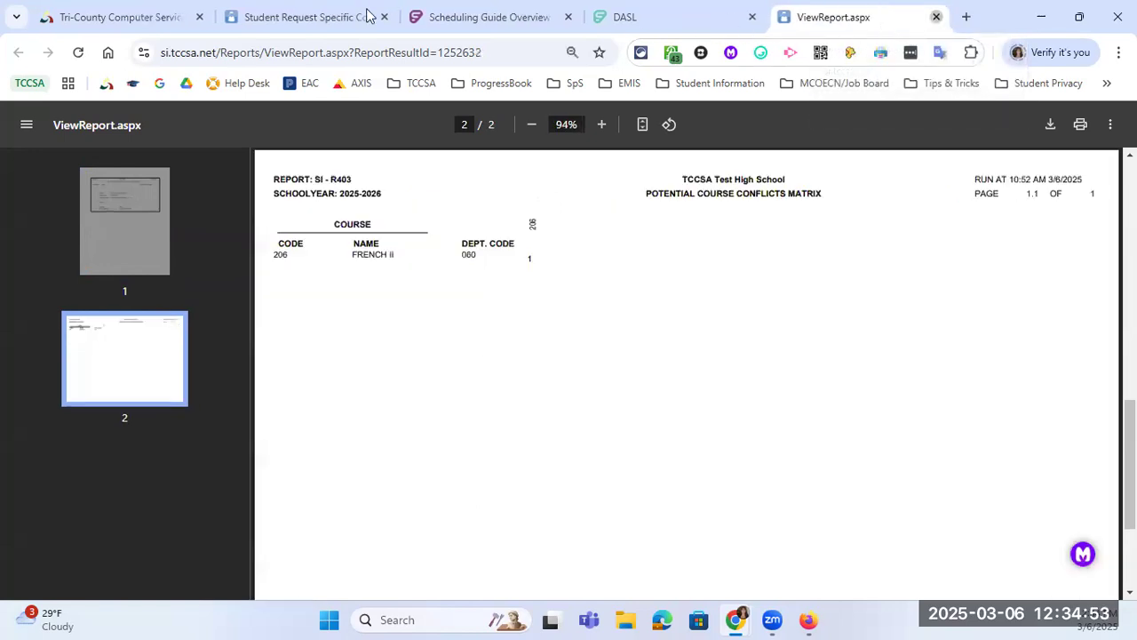
pyautogui.click(338, 16)
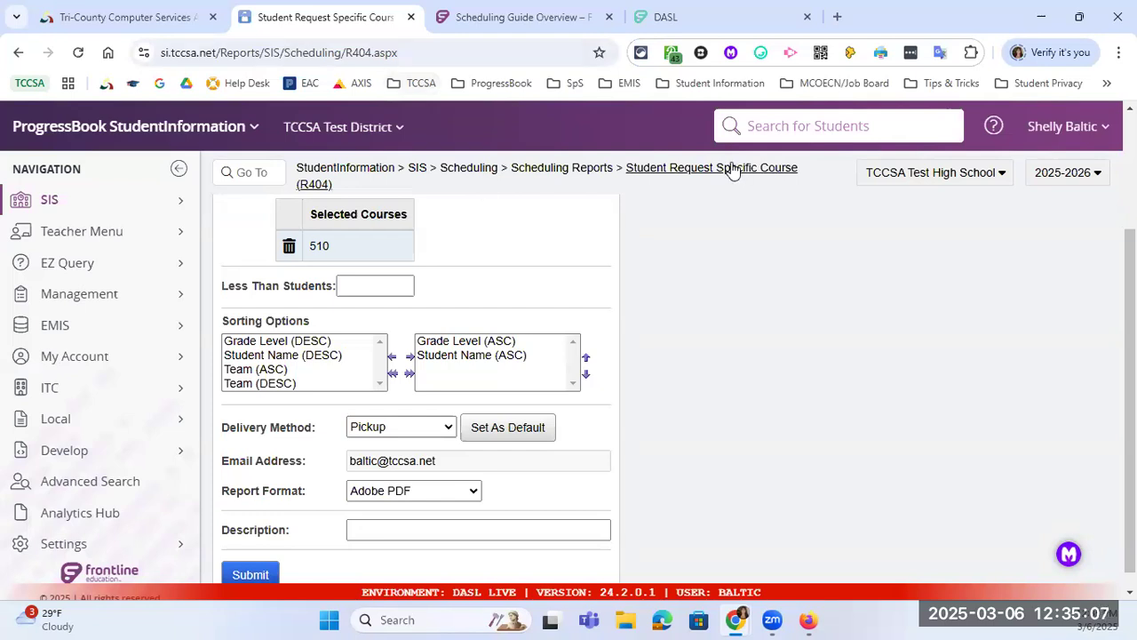
# Step: Go back to the Scheduling Reports and review the selection criteria of Potential Course Conflicts (R406)
pyautogui.click(594, 175)
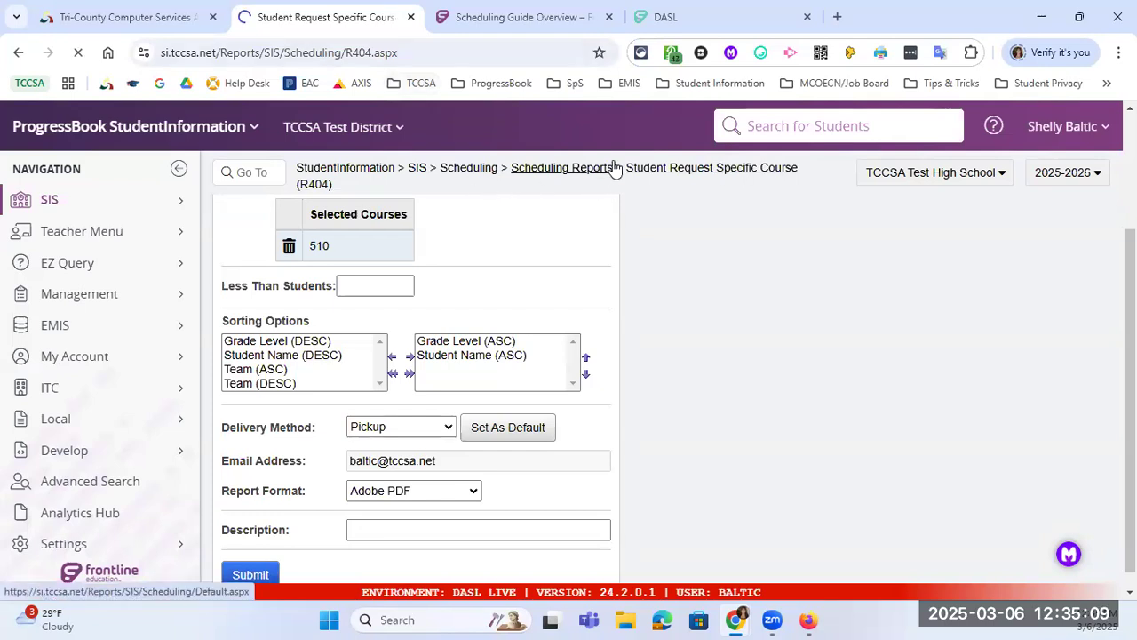
pyautogui.scroll(-2, 711, 327)
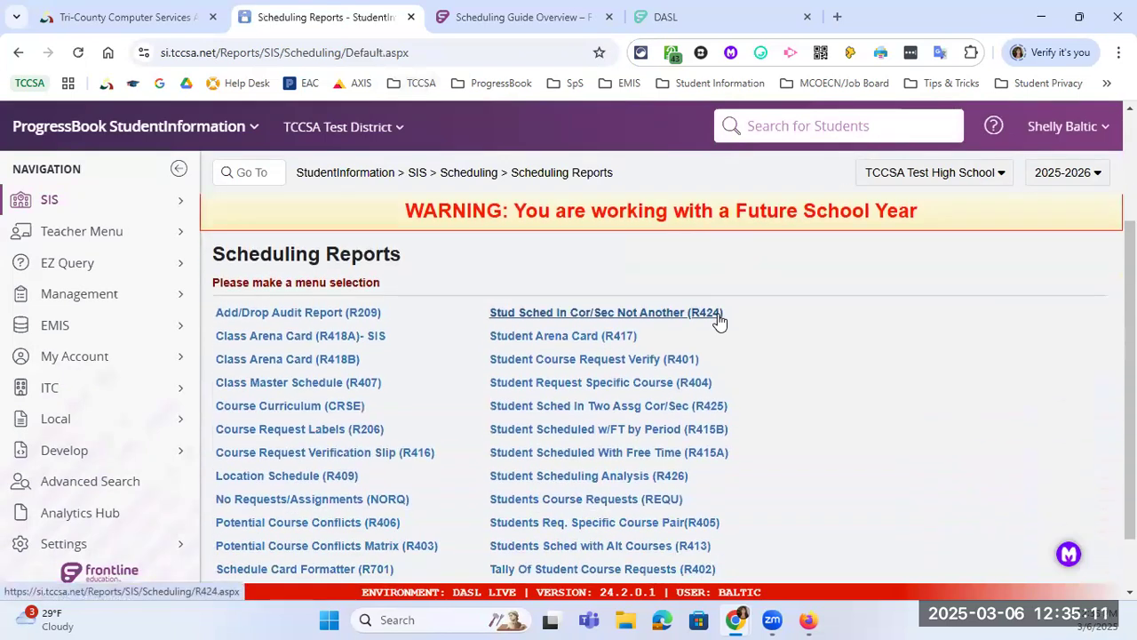
pyautogui.scroll(-1, 658, 342)
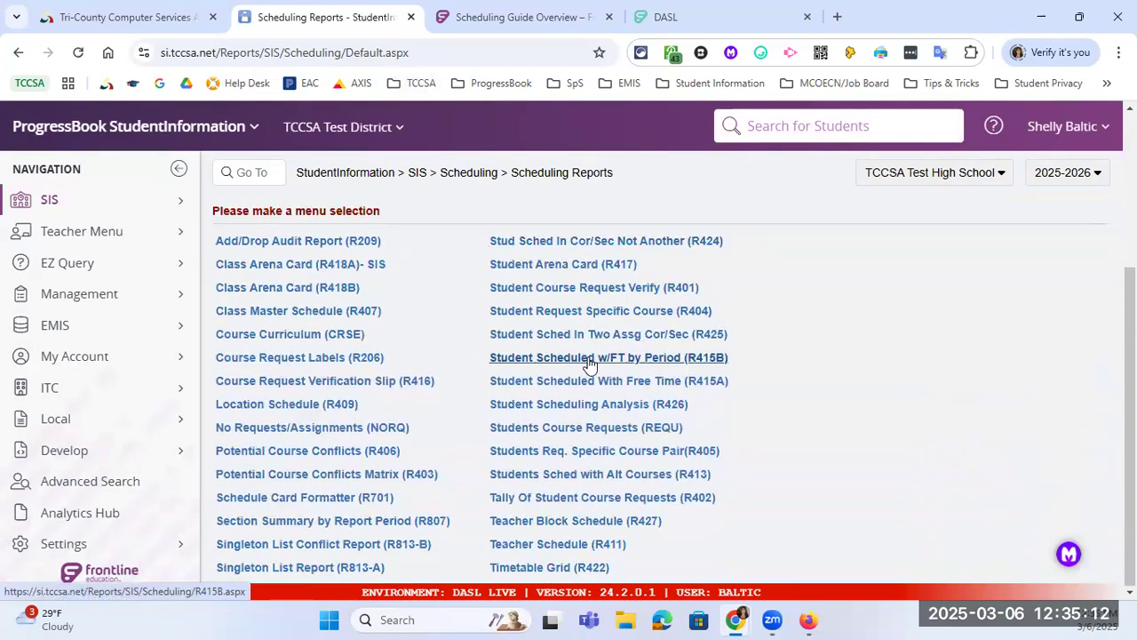
pyautogui.click(318, 457)
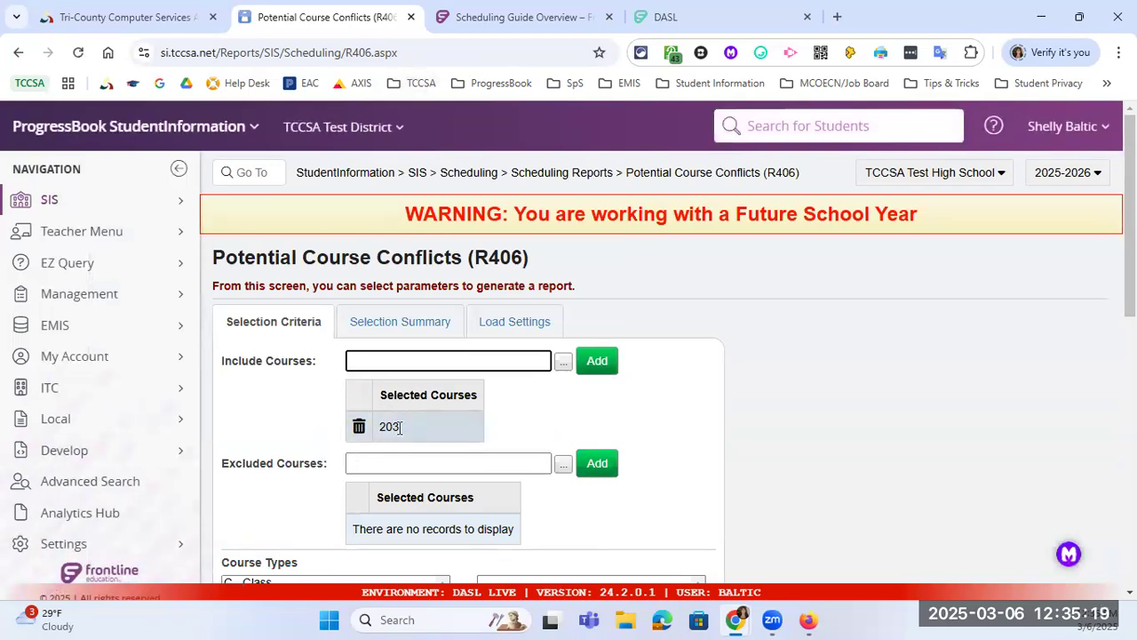
pyautogui.scroll(-1, 400, 429)
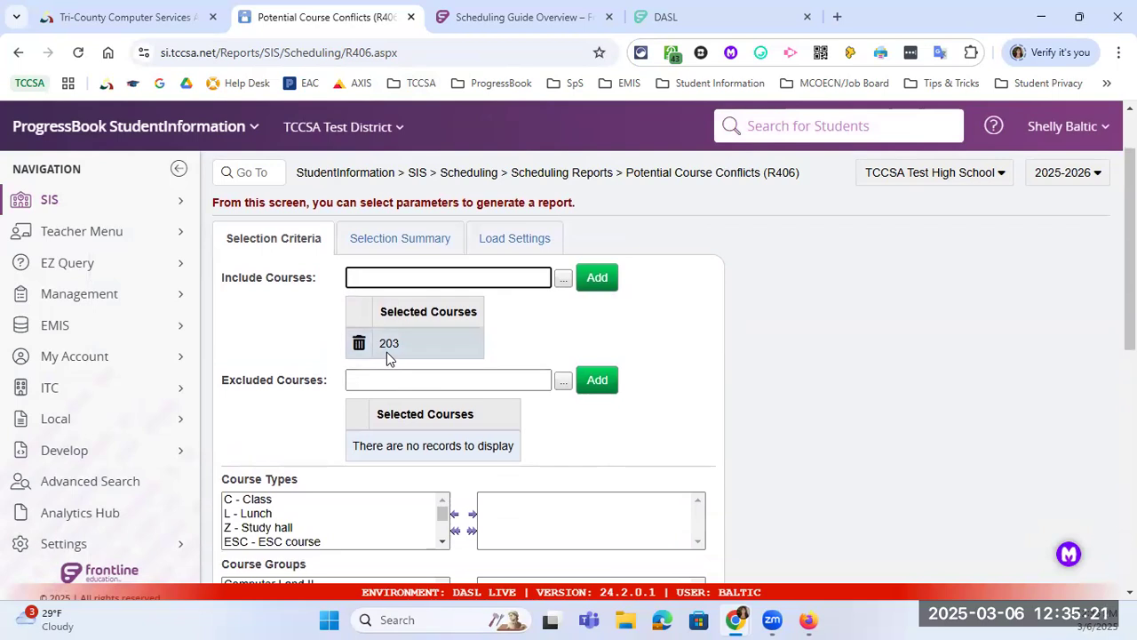
# Step: Open the completed R406 report from 3/6/2025 10:57:22 AM and examine the course 203 conflicts on page 2
pyautogui.moveTo(735, 619)
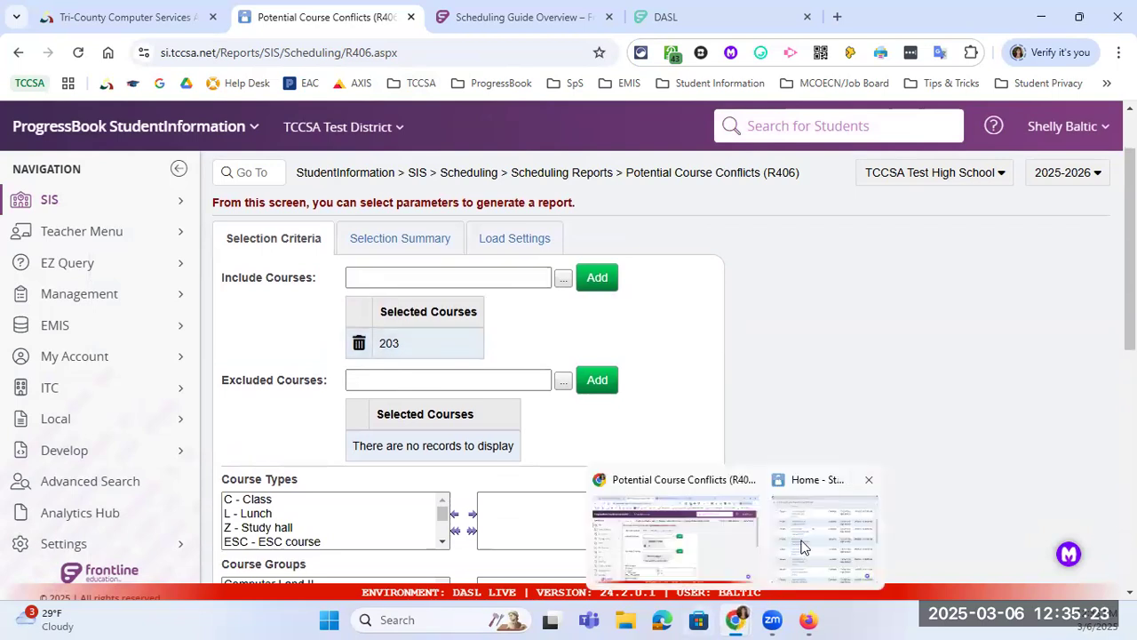
pyautogui.click(802, 544)
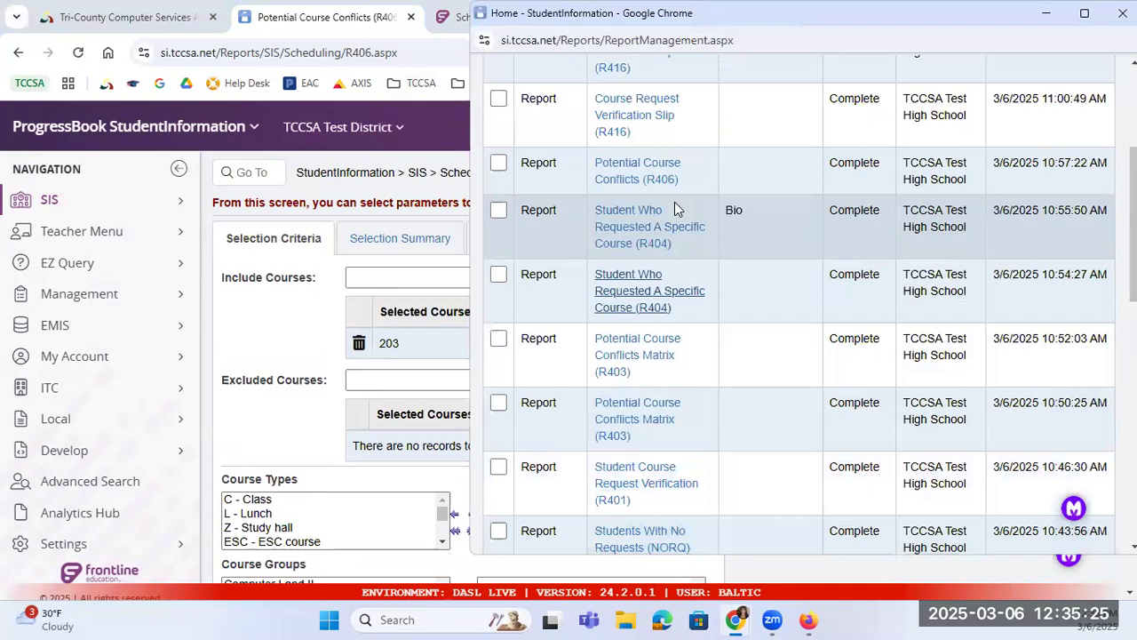
pyautogui.click(636, 171)
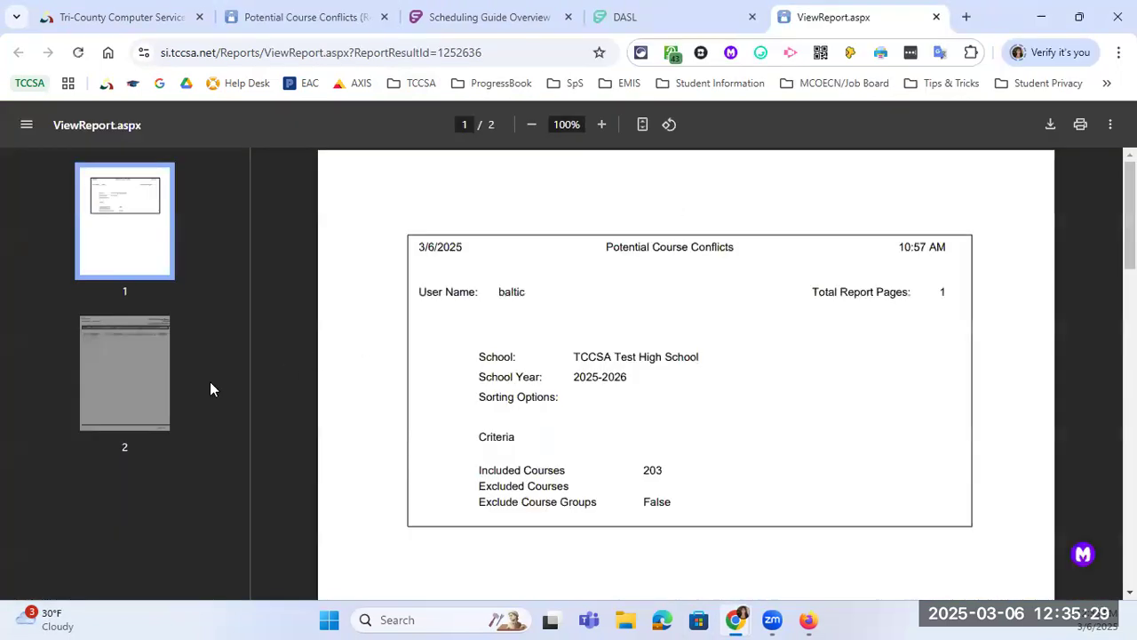
pyautogui.click(148, 393)
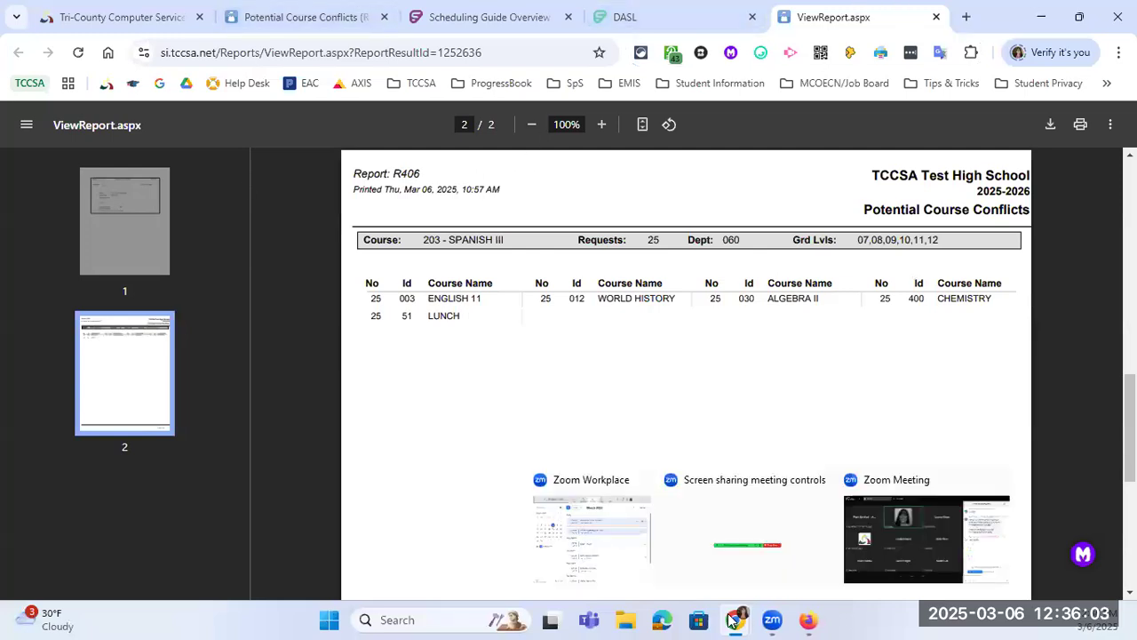
# Step: Open the Singleton List Report (R813-A) from 3/6/2025 11:05:44 AM and examine the 1SEM singleton courses by period on page 2
pyautogui.moveTo(734, 620)
pyautogui.click(833, 527)
pyautogui.scroll(3, 737, 316)
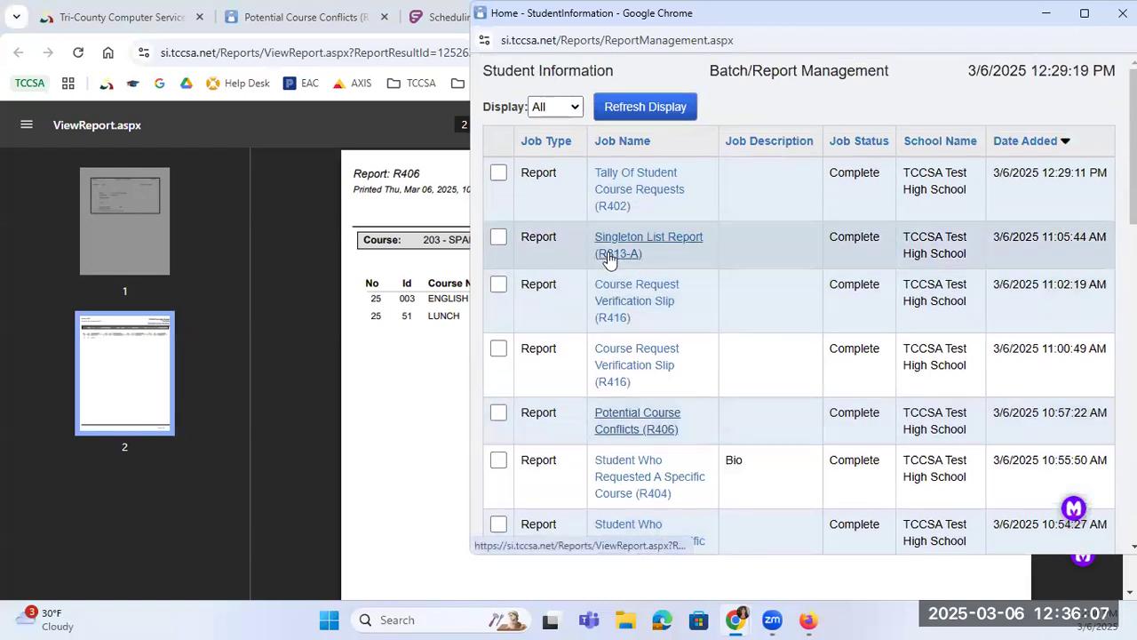
pyautogui.click(609, 259)
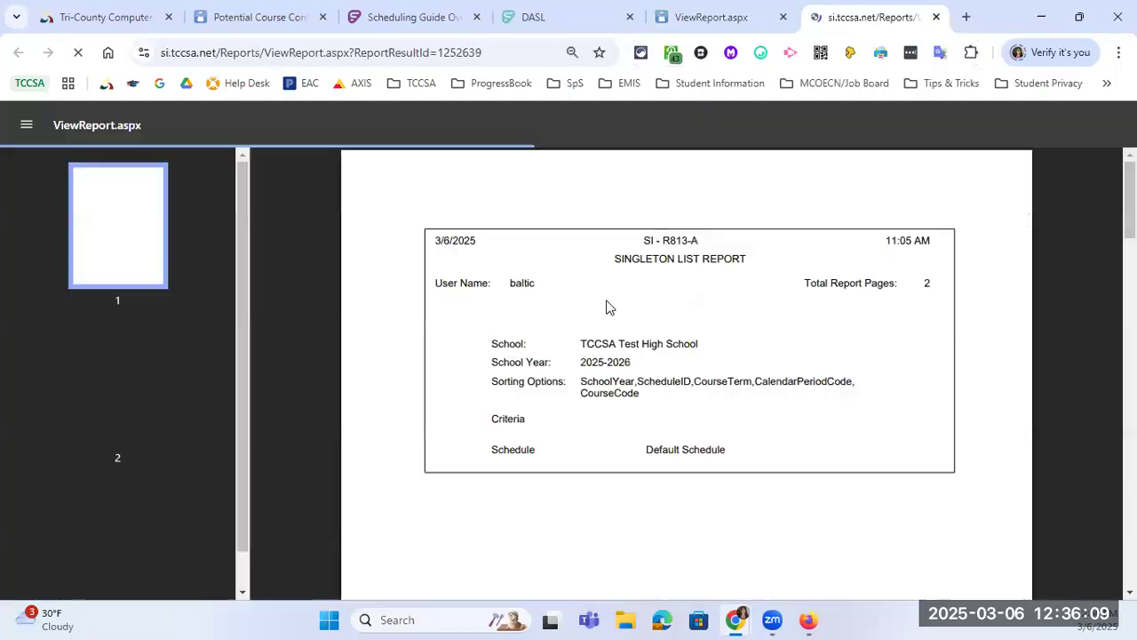
pyautogui.click(139, 394)
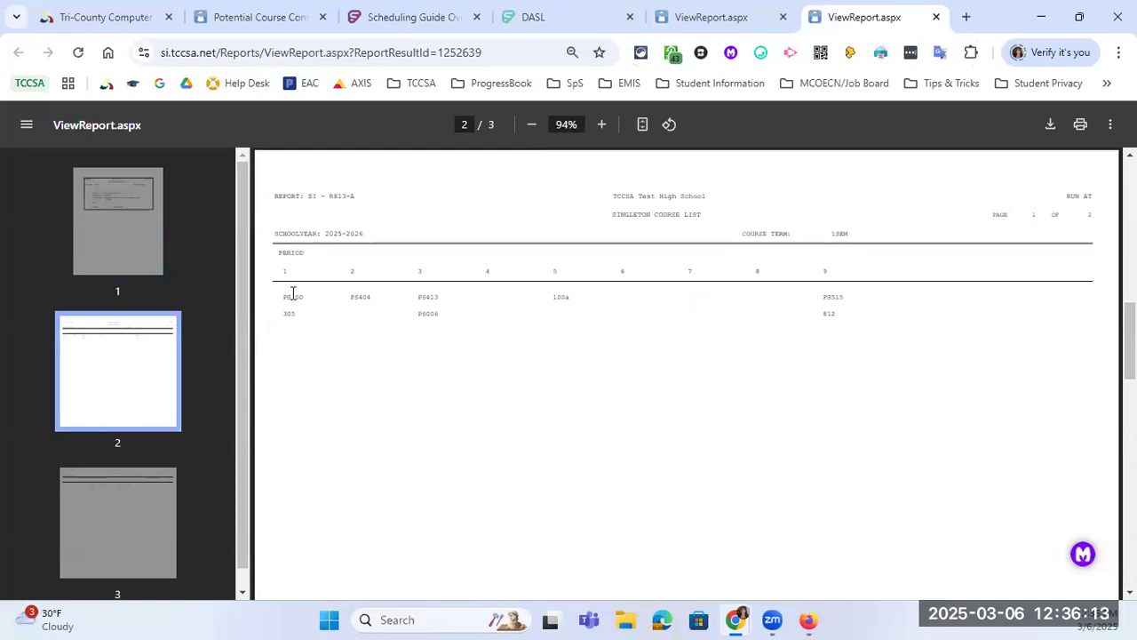
pyautogui.moveTo(350, 297); pyautogui.dragTo(382, 297)
# Step: Examine the ALYR singleton courses on page 3 of the R813-A report, checking course 206 in period 5
pyautogui.click(89, 521)
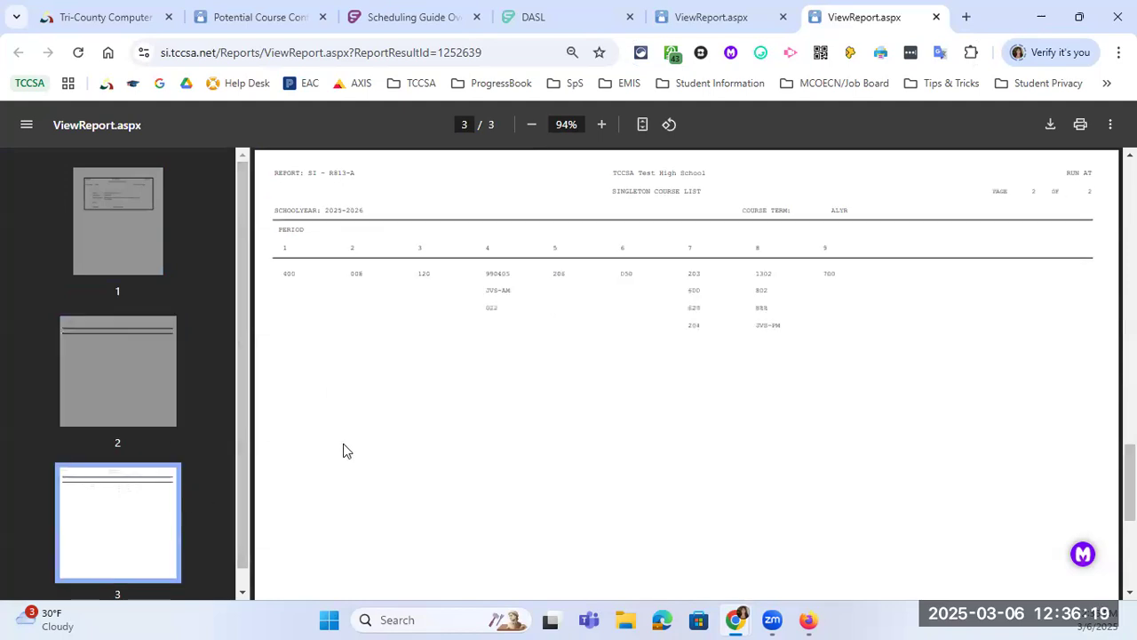
pyautogui.doubleClick(576, 276)
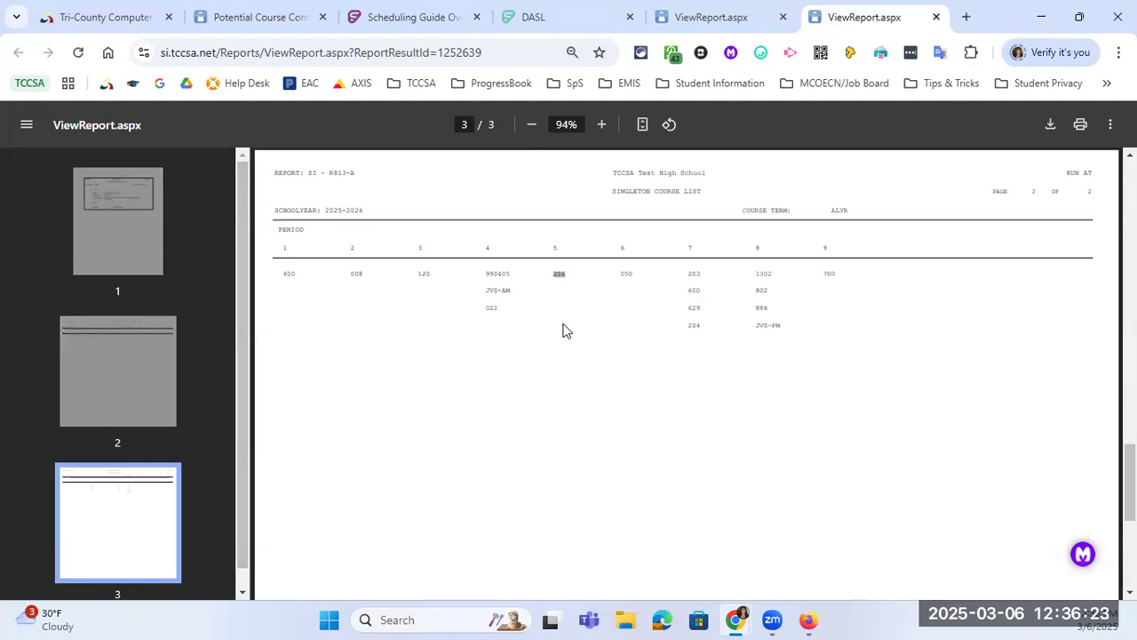
pyautogui.click(560, 281)
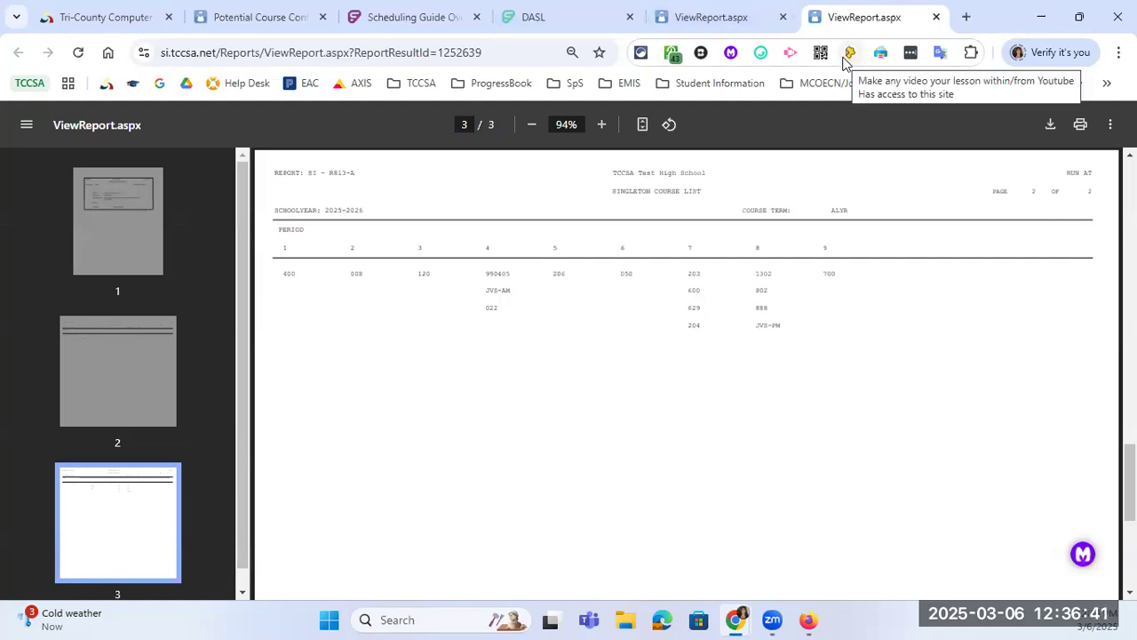
# Step: Close the open report views and open Course Request Verification Slip (R416) from the Scheduling Reports
pyautogui.click(935, 18)
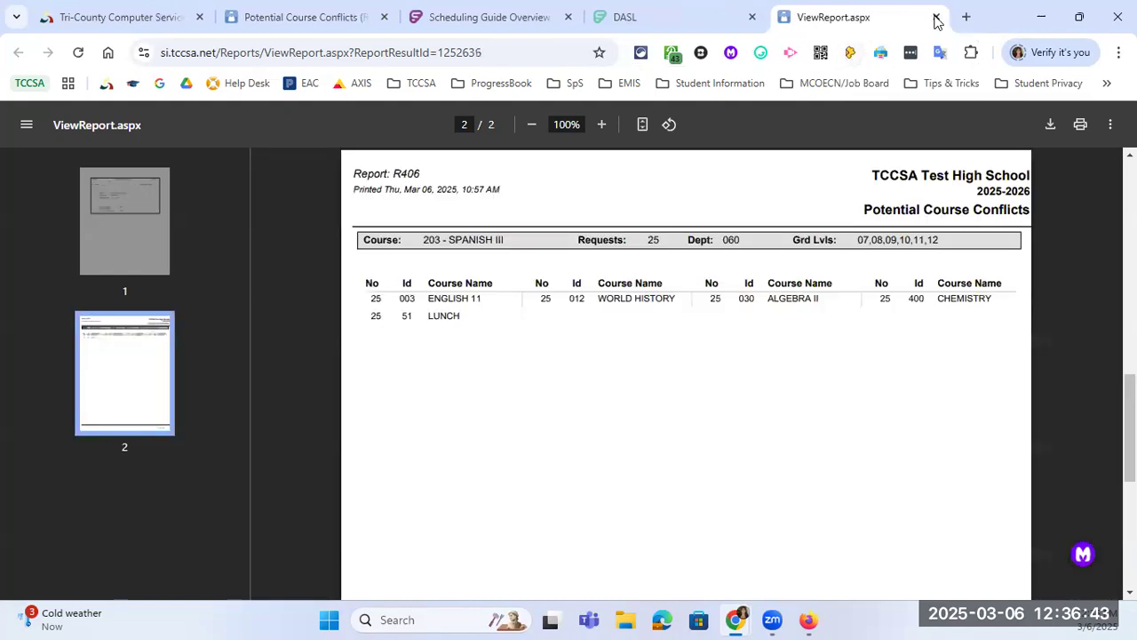
pyautogui.click(936, 17)
pyautogui.click(315, 17)
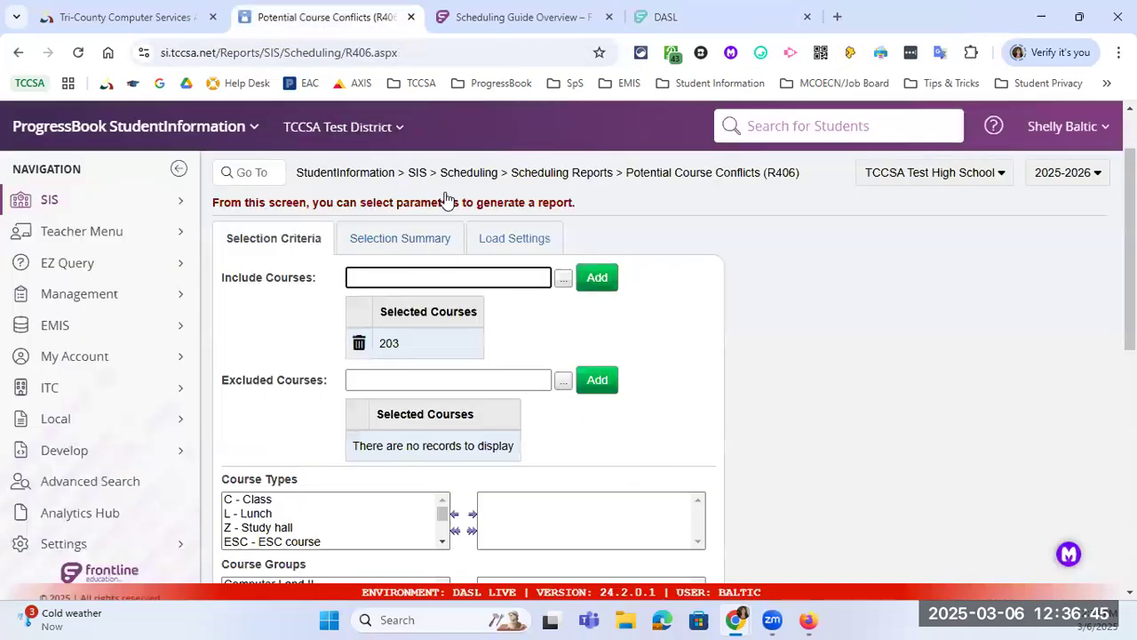
pyautogui.click(590, 178)
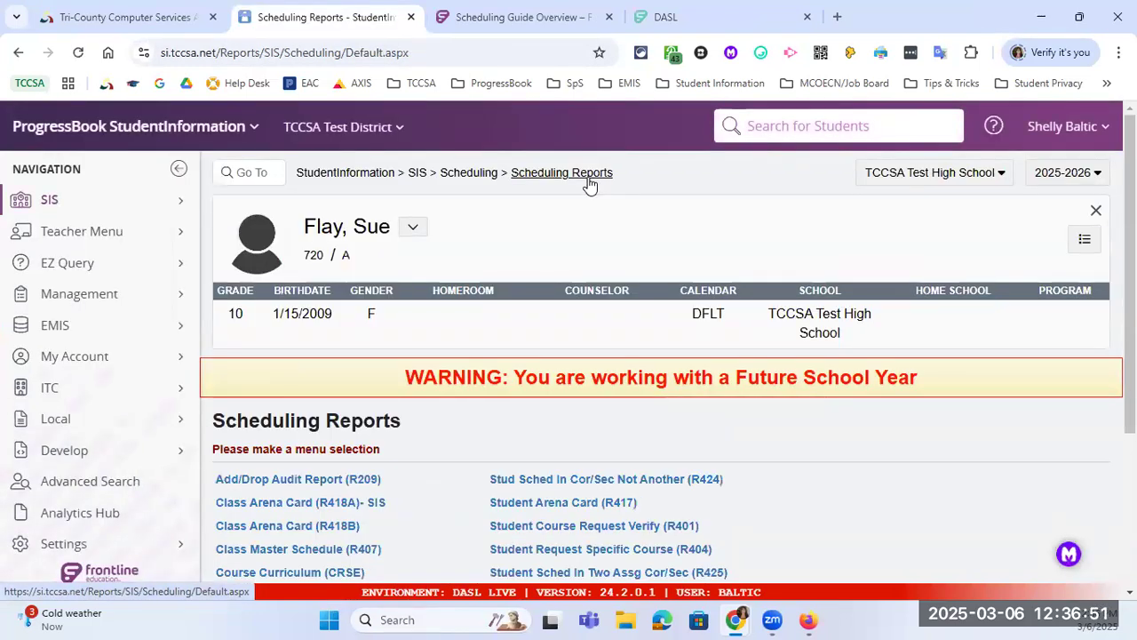
pyautogui.scroll(-2, 462, 356)
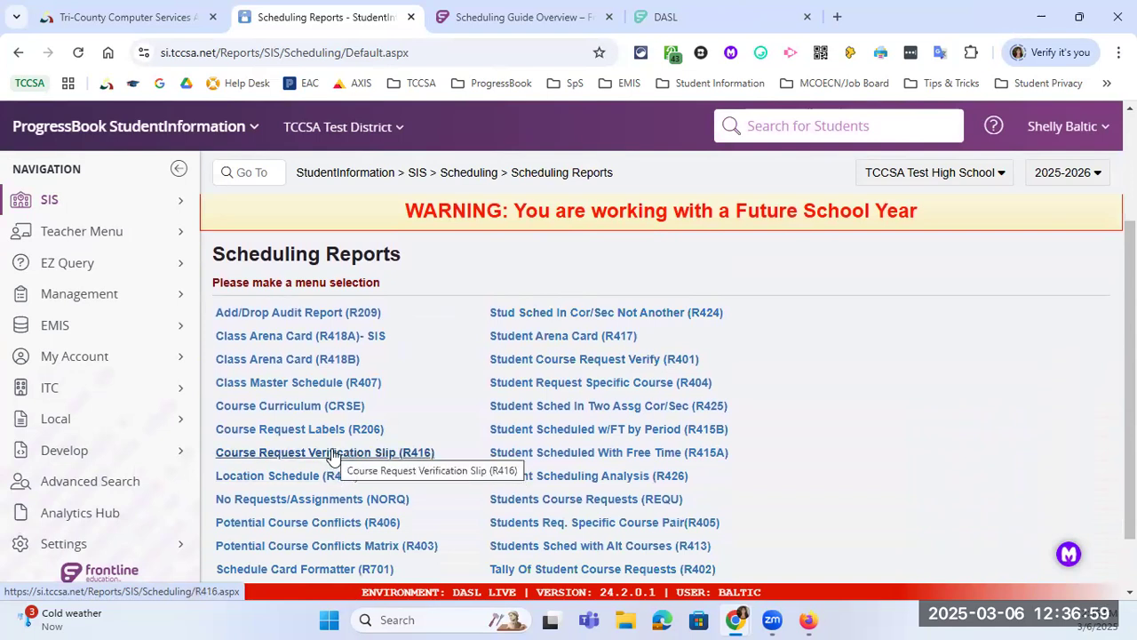
pyautogui.click(333, 453)
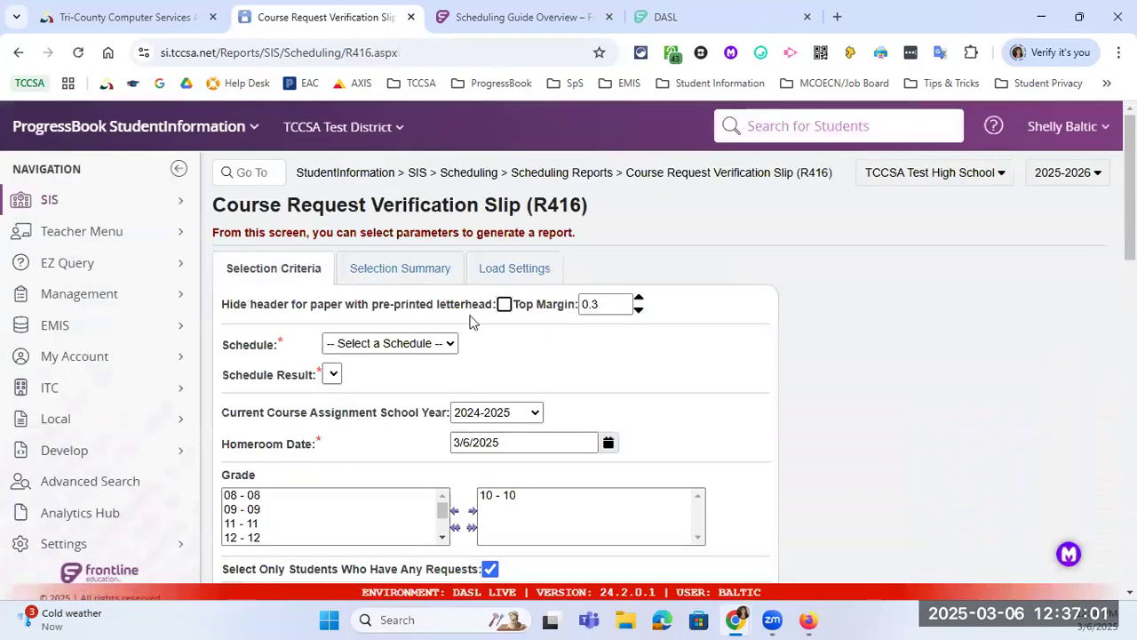
# Step: Set the R416 schedule to Default Schedule with result 25-26 Default Result set, and review the grade and reporting term criteria
pyautogui.click(354, 344)
pyautogui.click(391, 382)
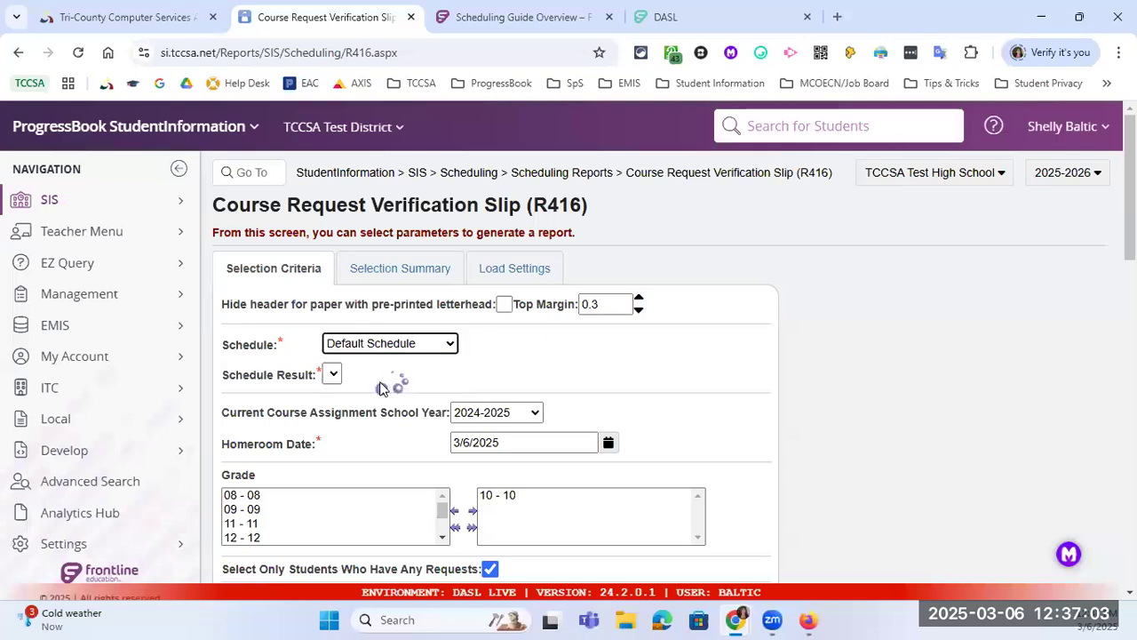
pyautogui.click(441, 375)
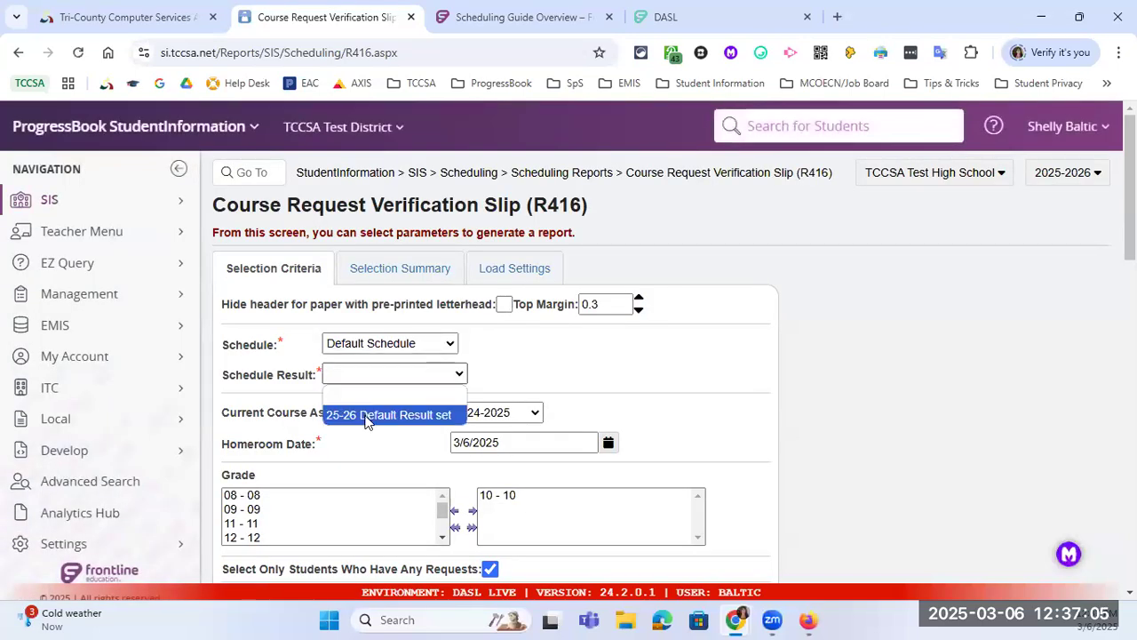
pyautogui.click(364, 414)
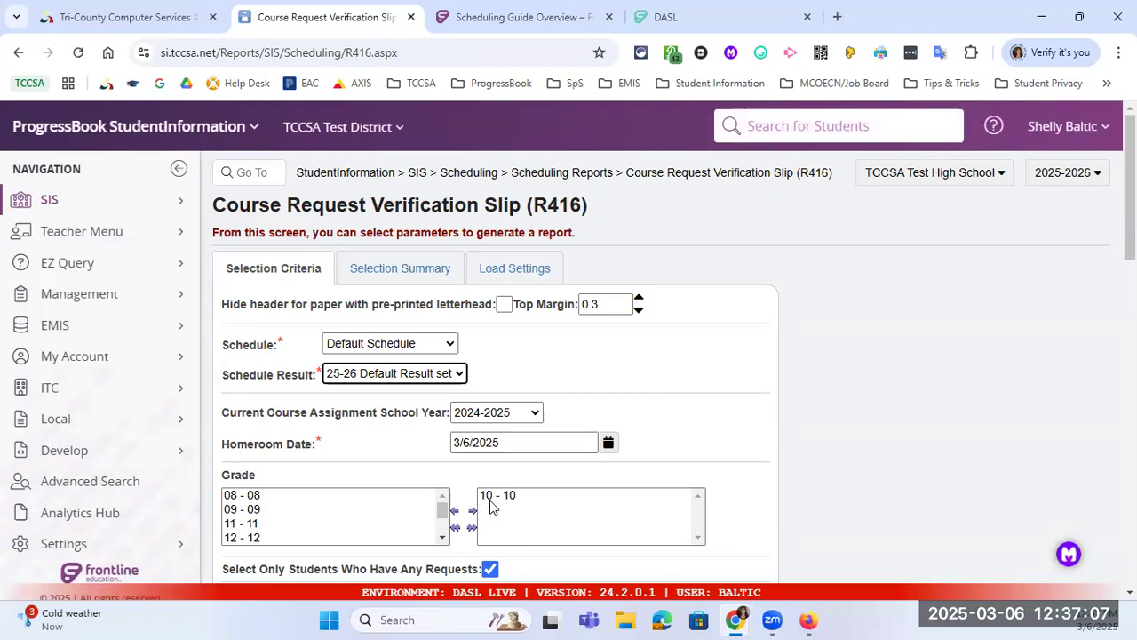
pyautogui.scroll(-1, 373, 497)
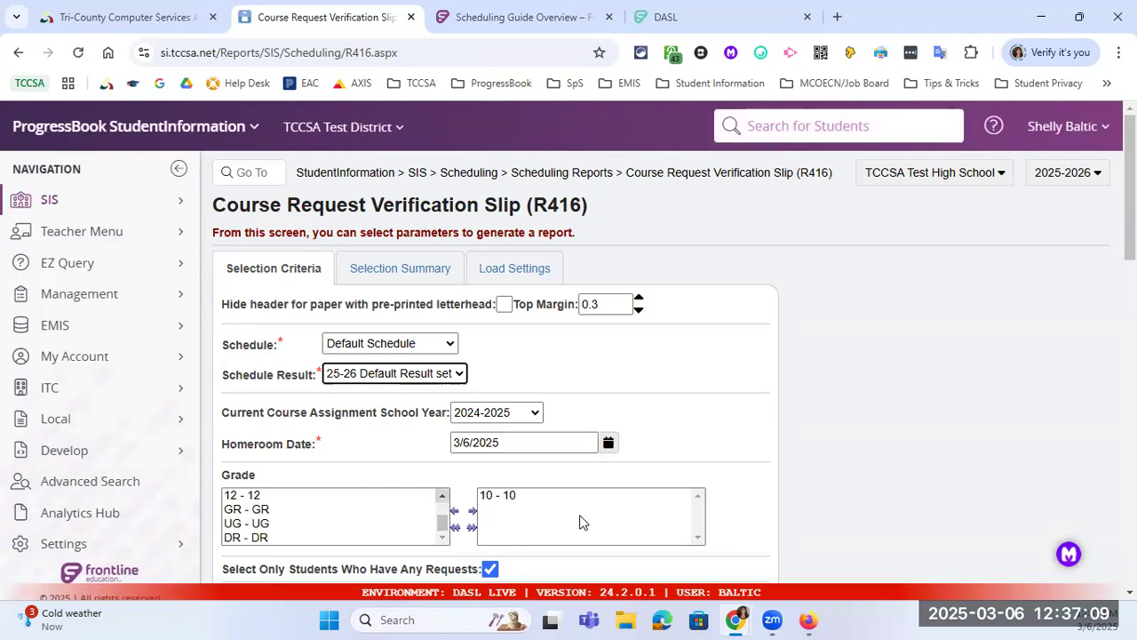
pyautogui.scroll(-1, 568, 521)
pyautogui.scroll(-1, 401, 483)
pyautogui.scroll(-1, 399, 488)
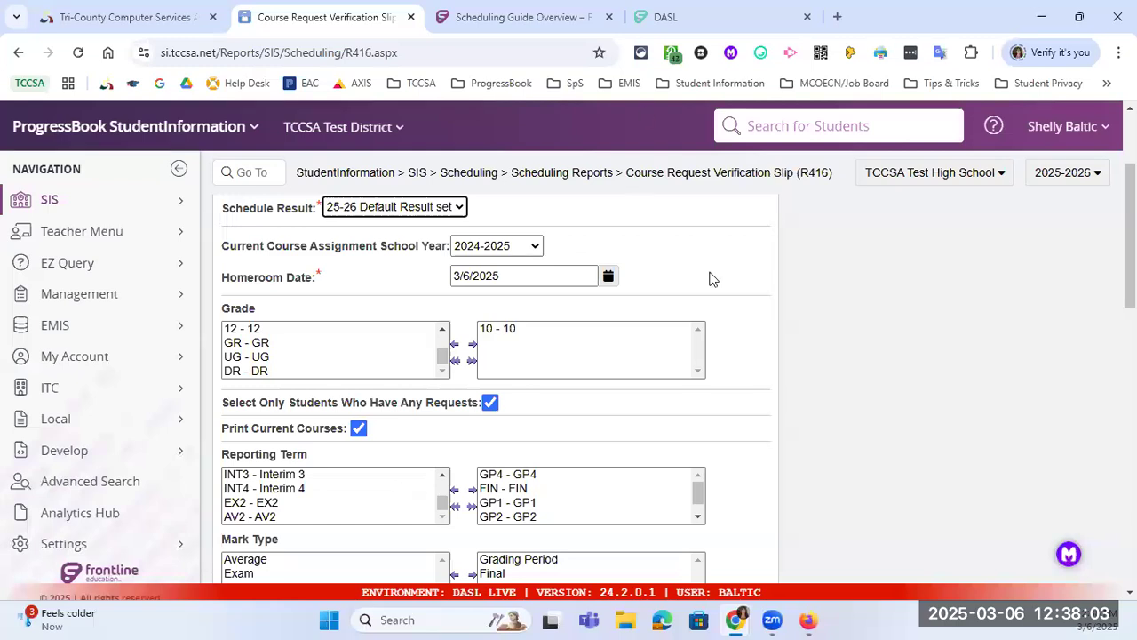
pyautogui.moveTo(736, 619)
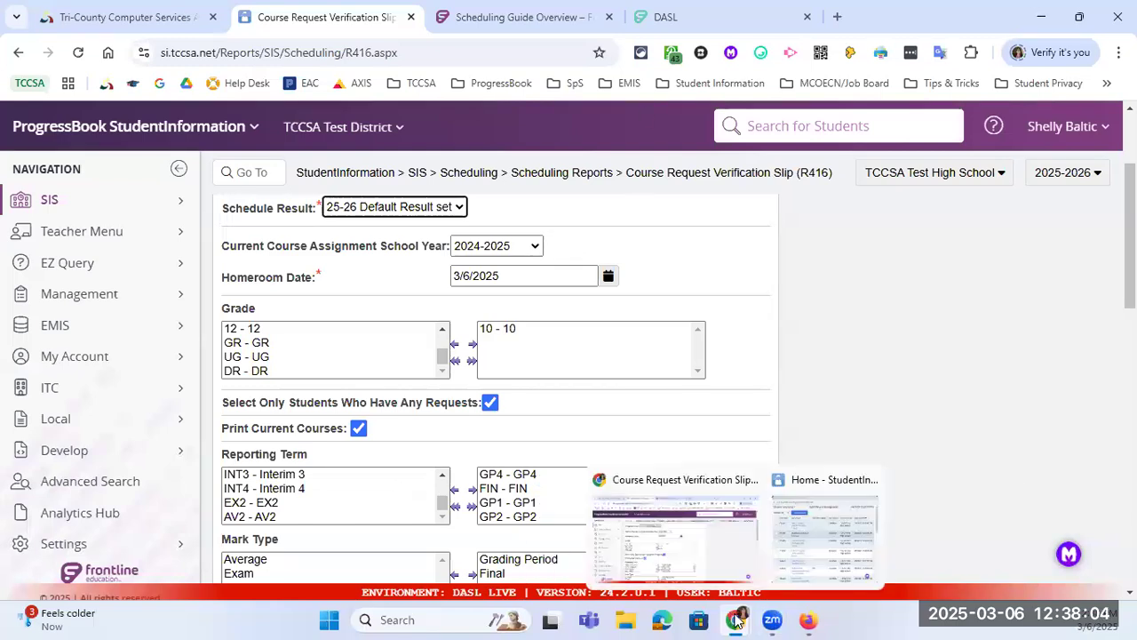
pyautogui.click(831, 491)
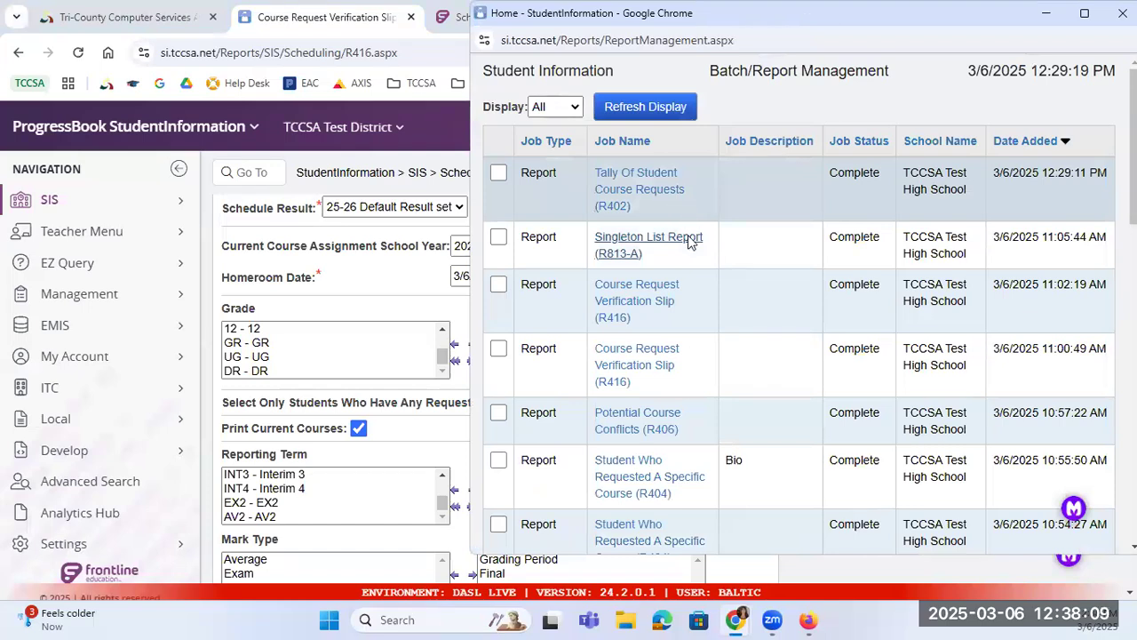
pyautogui.click(649, 369)
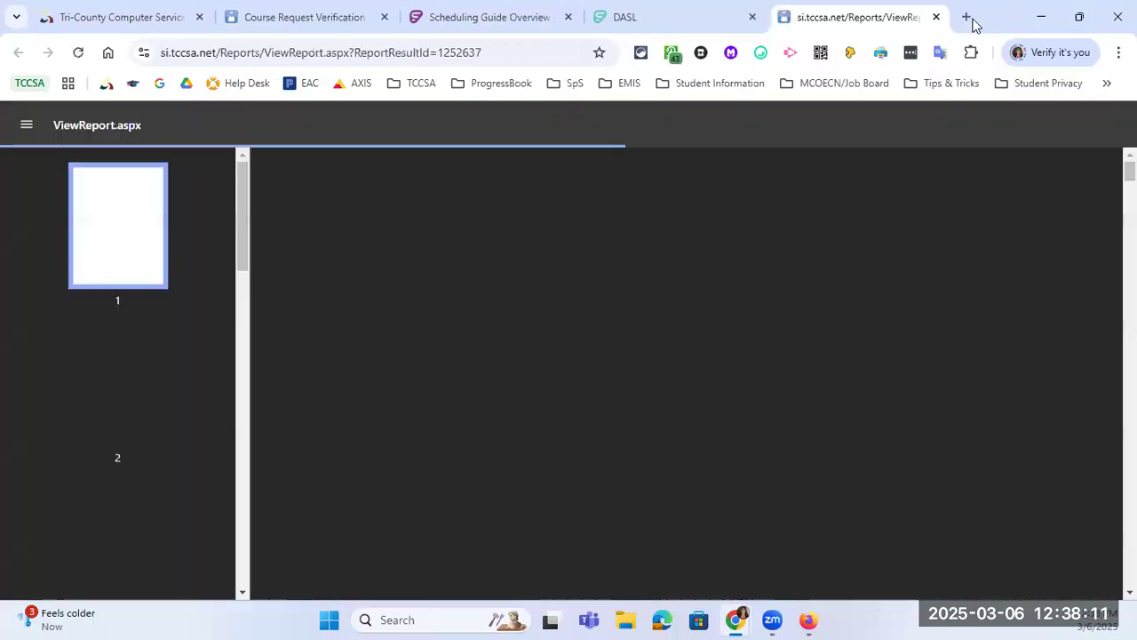
pyautogui.click(937, 17)
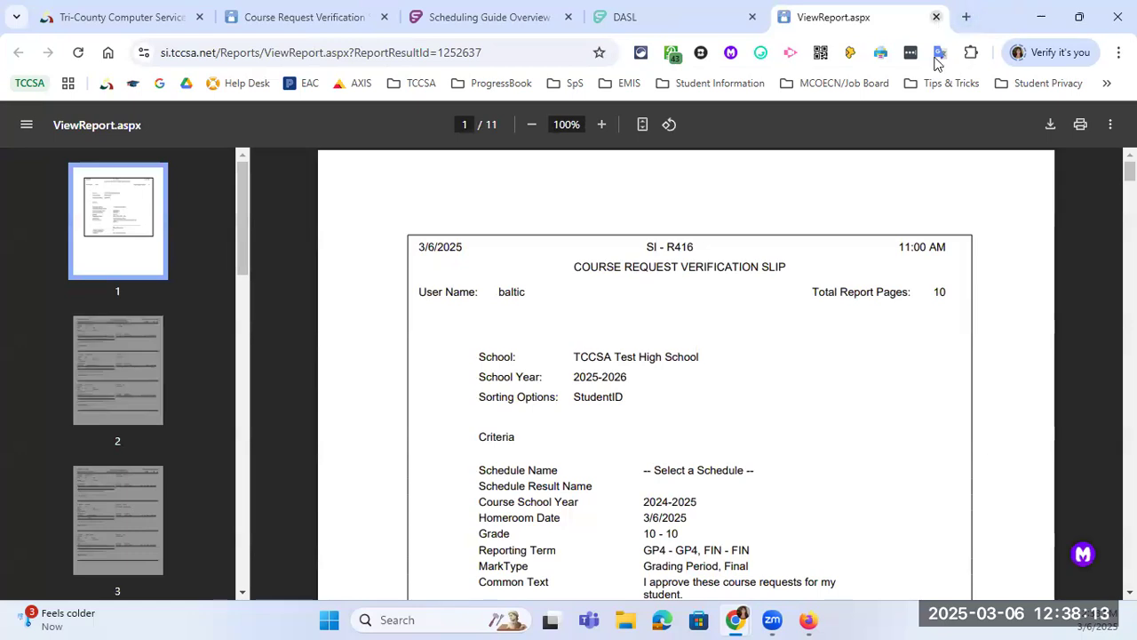
# Step: Open the completed R416 report from 3/6/2025 11:02:19 AM, search it for a student's last name, and clear the search
pyautogui.moveTo(736, 619)
pyautogui.click(826, 540)
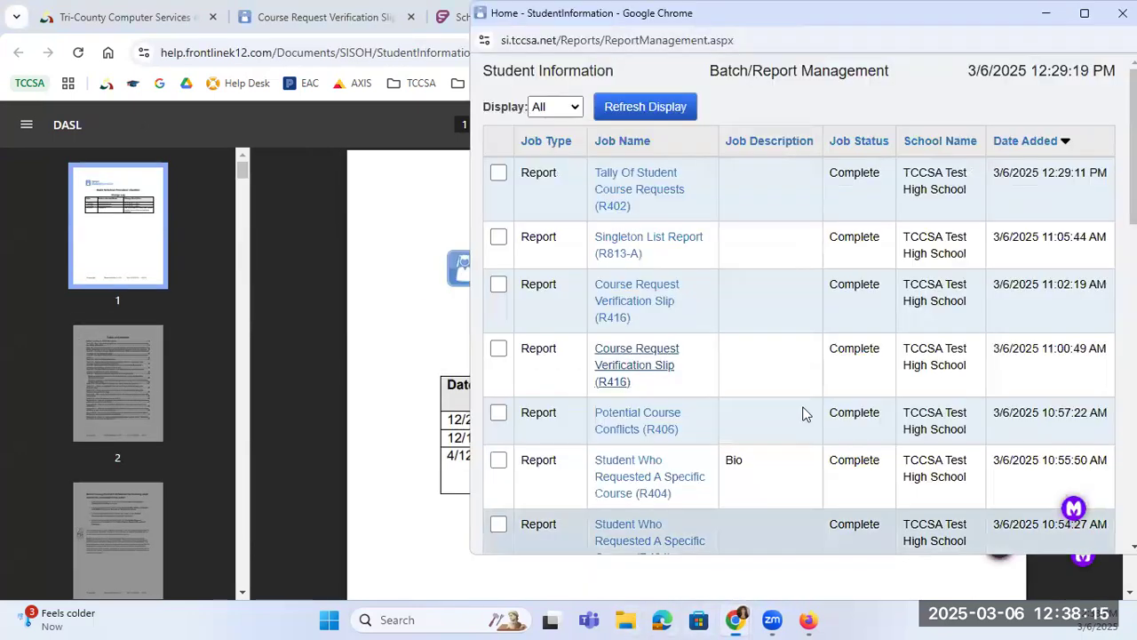
pyautogui.click(621, 320)
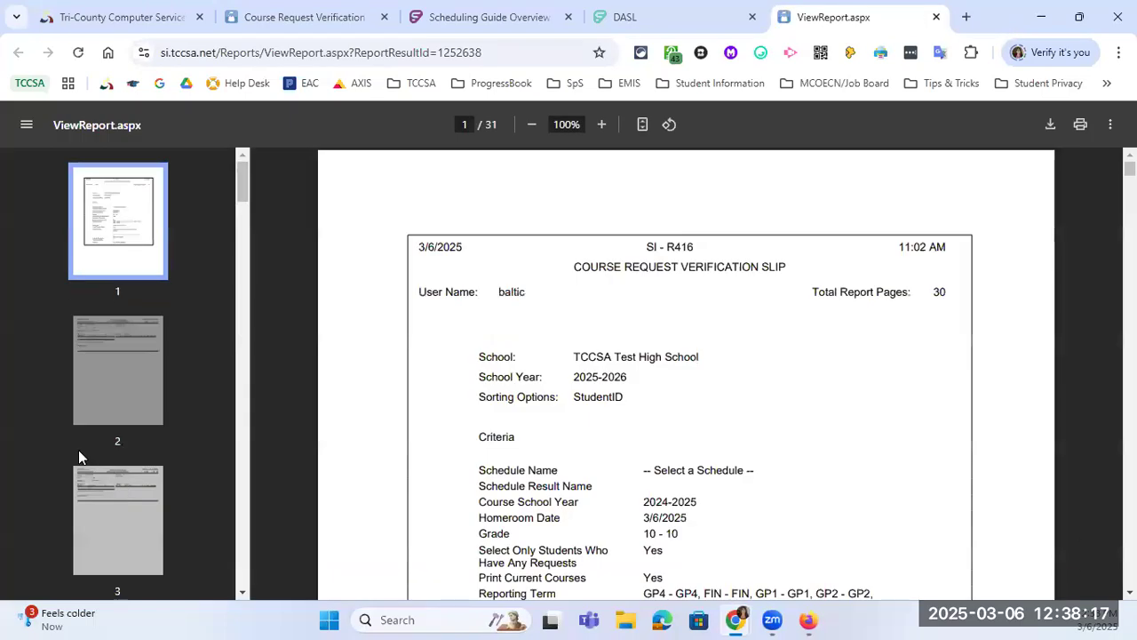
pyautogui.scroll(-5, 119, 426)
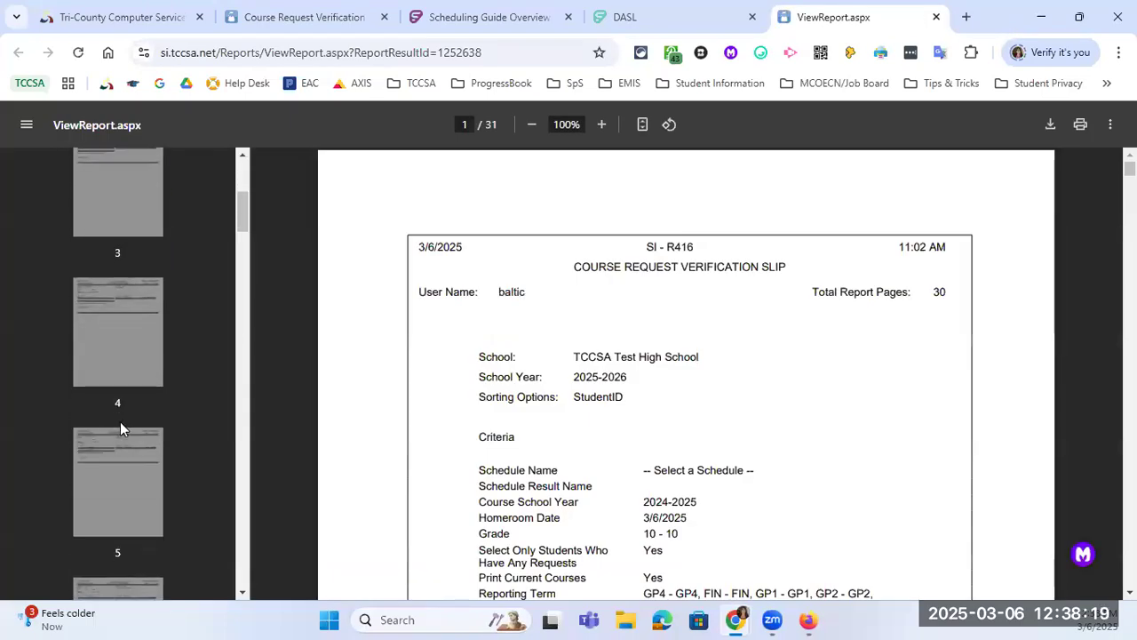
pyautogui.hotkey('ctrl', 'f')
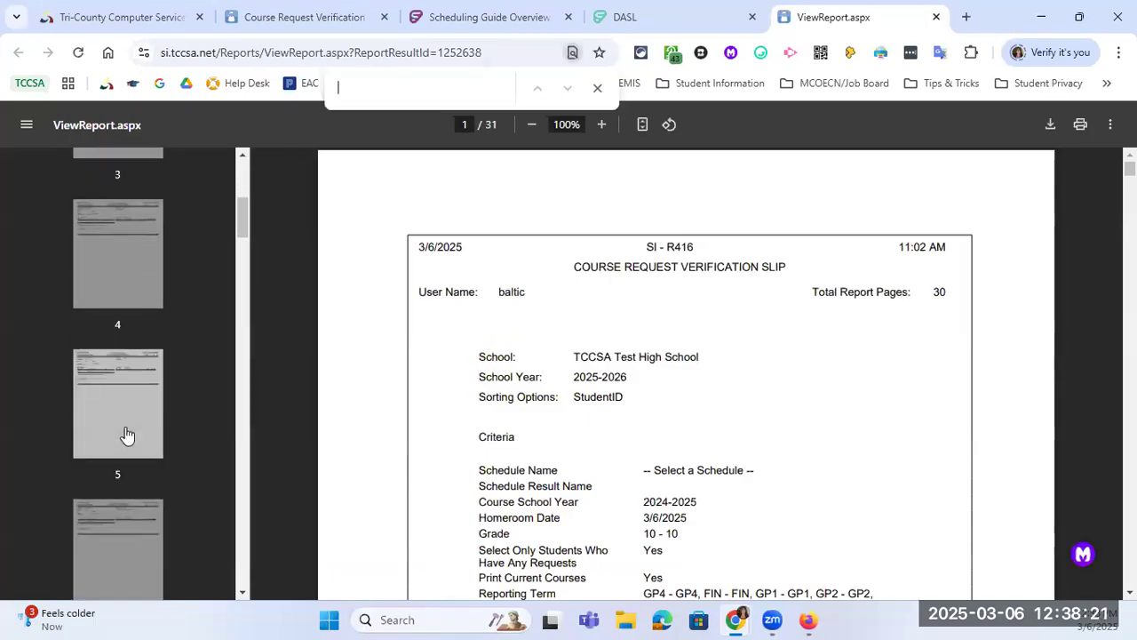
pyautogui.write('bacon')
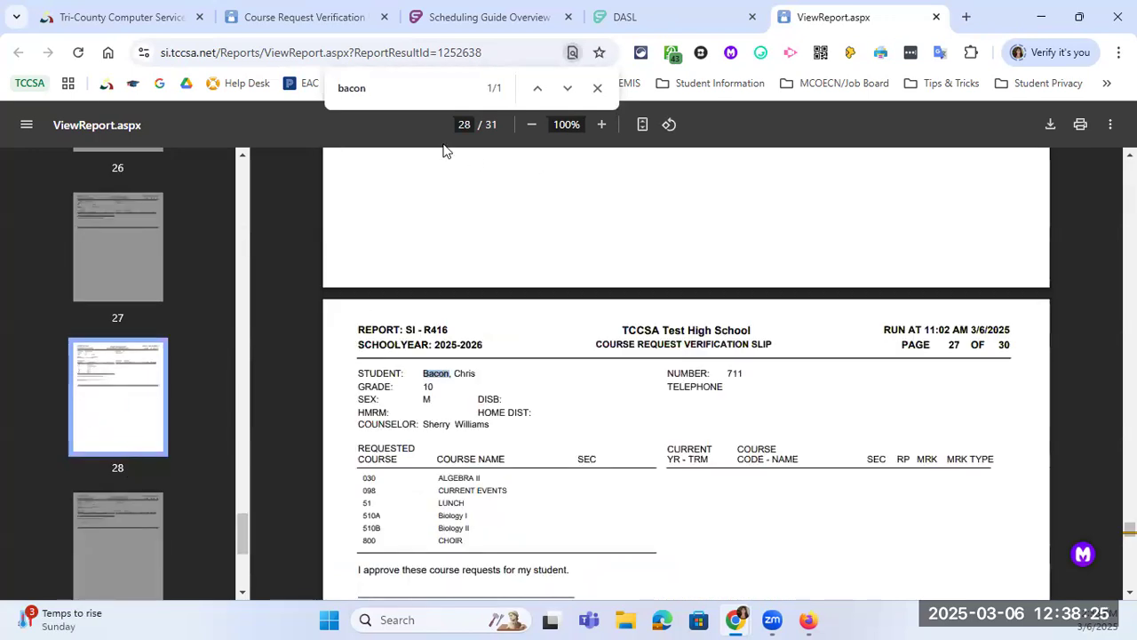
pyautogui.hotkey('ctrl', 'f')
pyautogui.press('BackSpace')
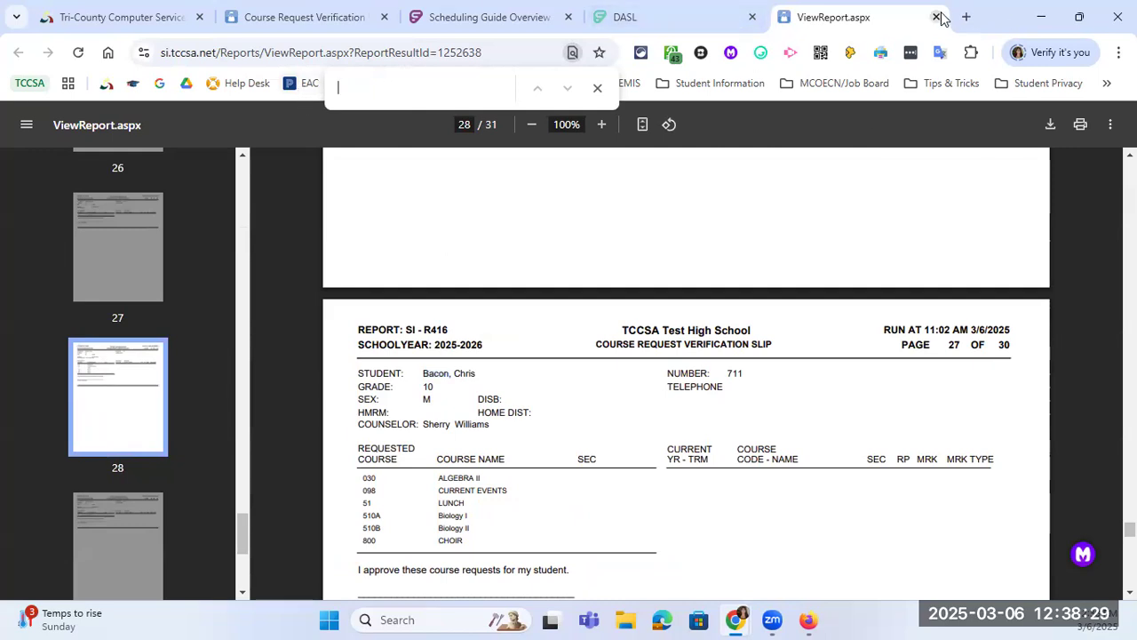
# Step: Examine the slip on page 19 of the R416 report, including requested courses, current courses with marks, and the parent approval text
pyautogui.scroll(10, 164, 373)
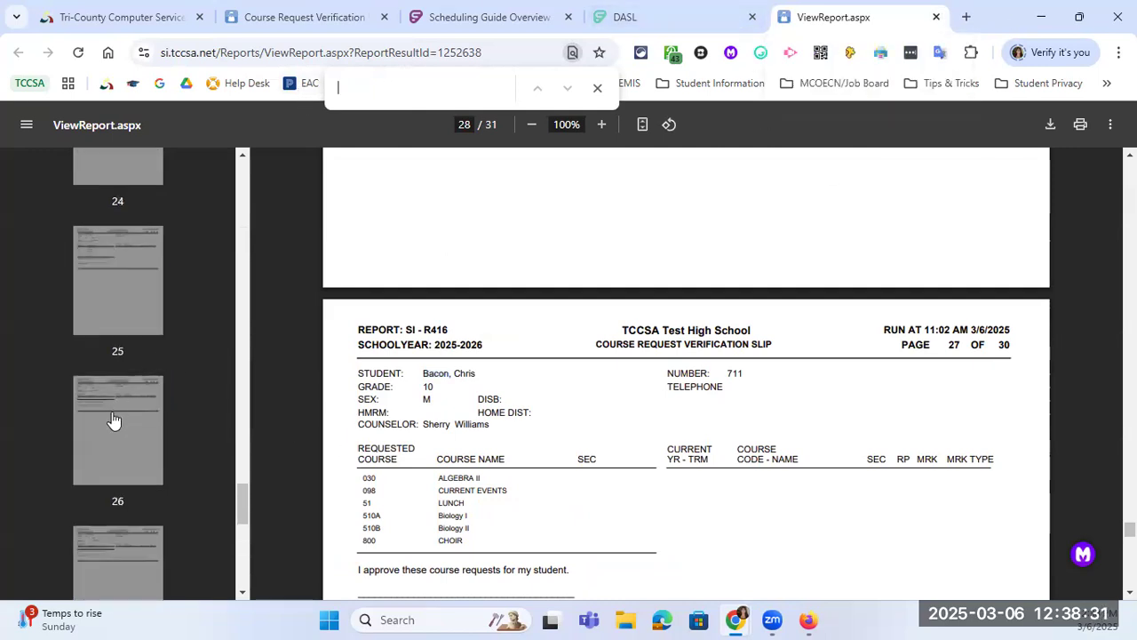
pyautogui.scroll(5, 159, 380)
pyautogui.click(159, 376)
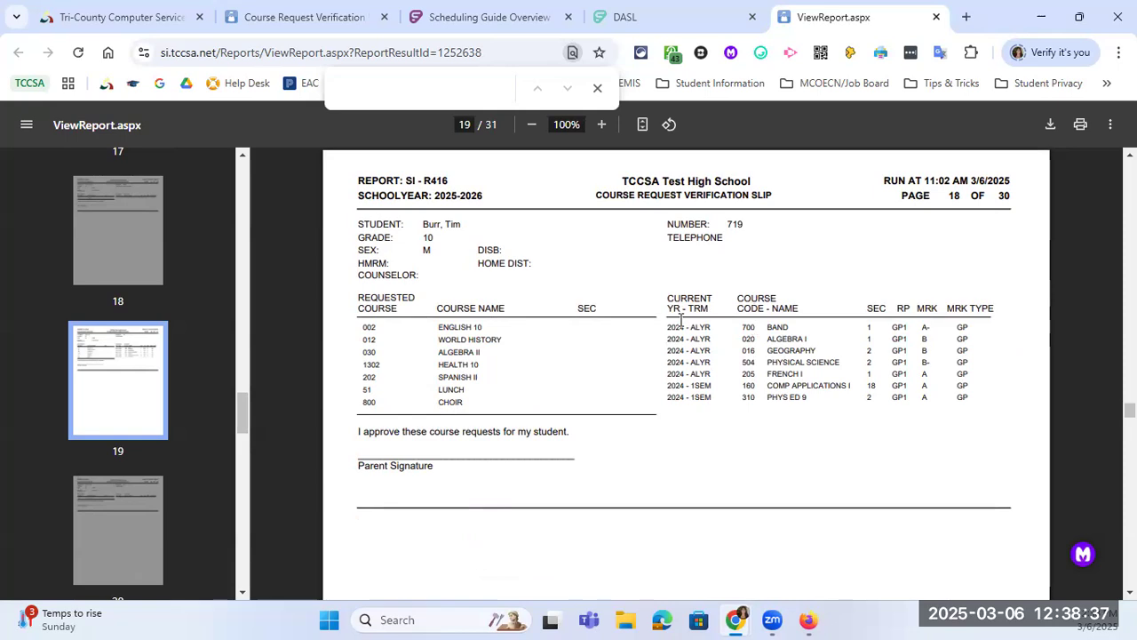
pyautogui.moveTo(365, 300)
pyautogui.mouseDown()
pyautogui.moveTo(462, 466)
pyautogui.moveTo(490, 385)
pyautogui.mouseUp()
pyautogui.click(488, 385)
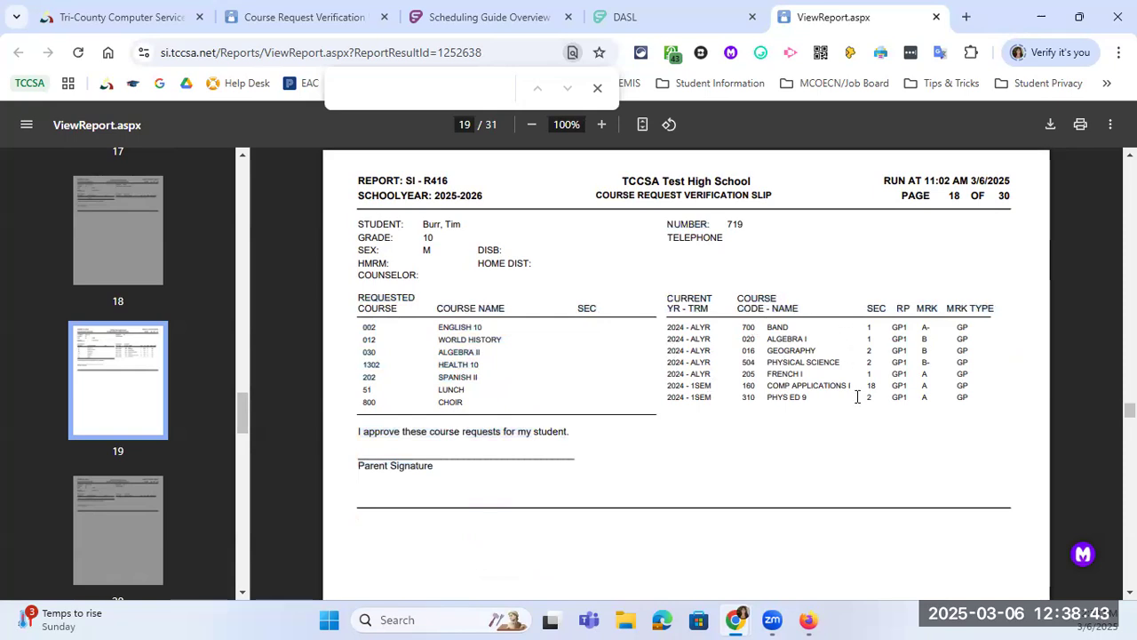
pyautogui.moveTo(887, 332); pyautogui.dragTo(902, 342)
pyautogui.click(919, 339)
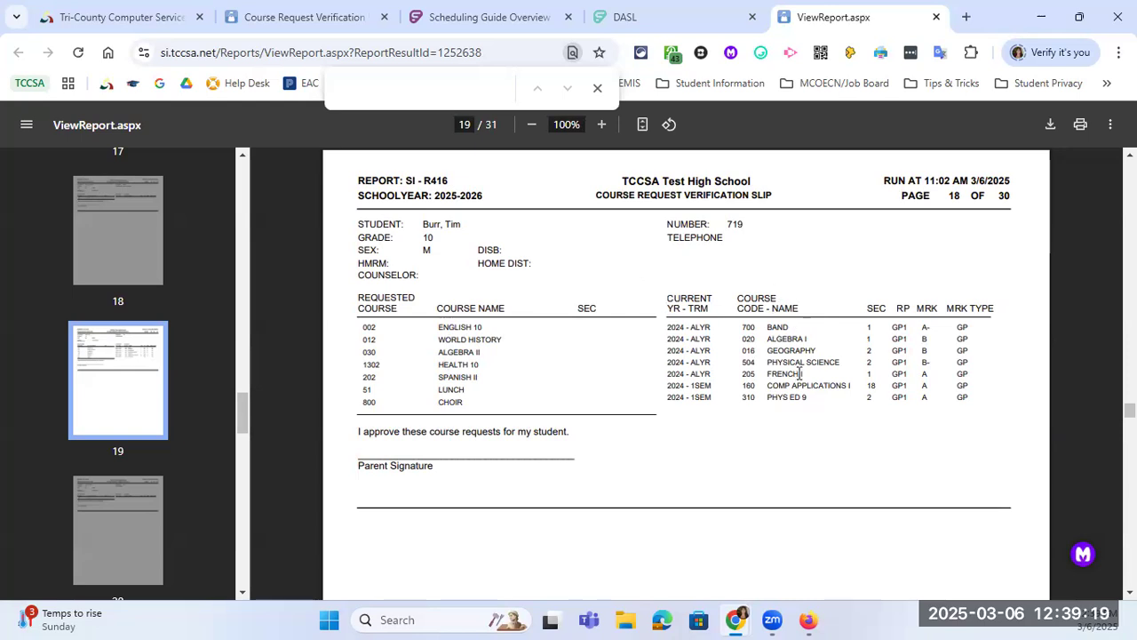
pyautogui.moveTo(359, 432); pyautogui.dragTo(450, 465)
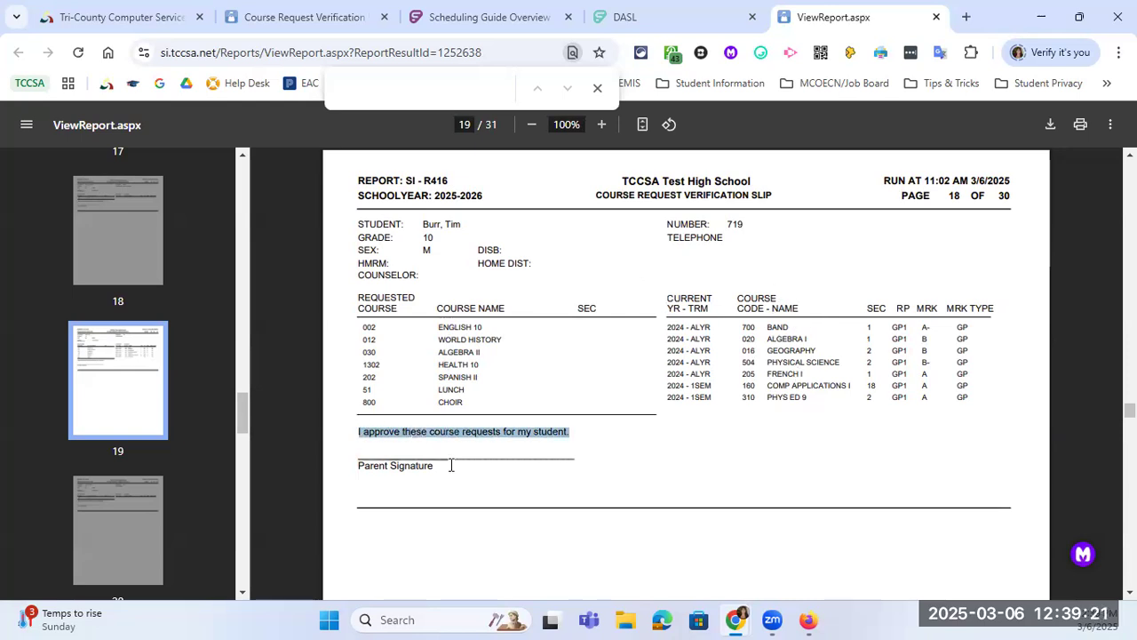
# Step: Go back to the R416 selection criteria and review the selected reporting terms and mark types
pyautogui.click(302, 17)
pyautogui.scroll(-1, 523, 406)
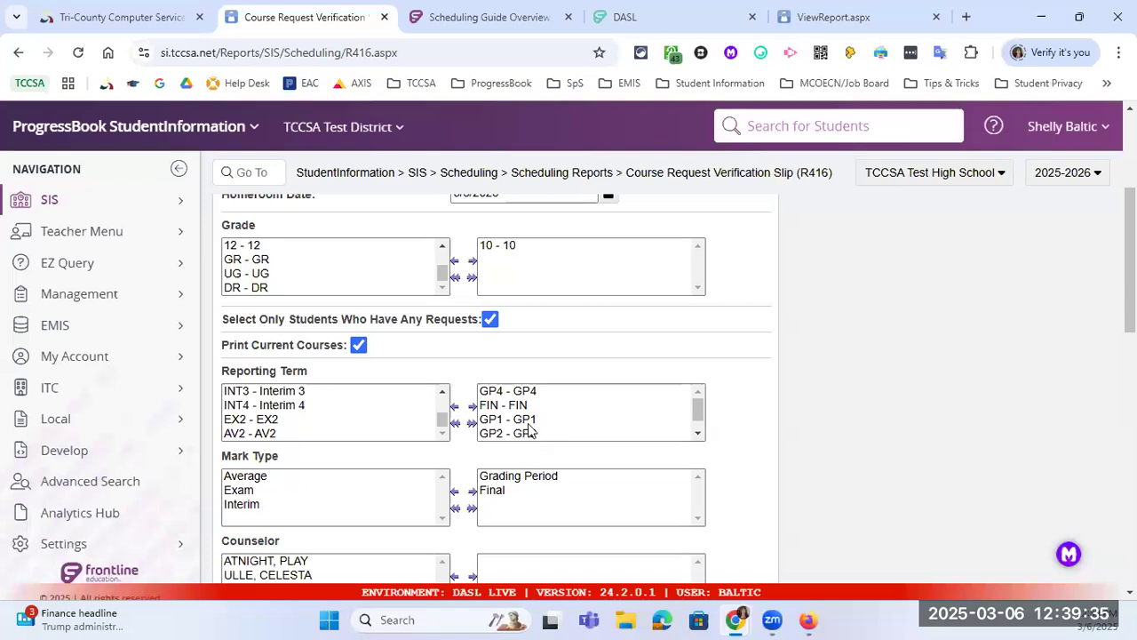
pyautogui.click(497, 408)
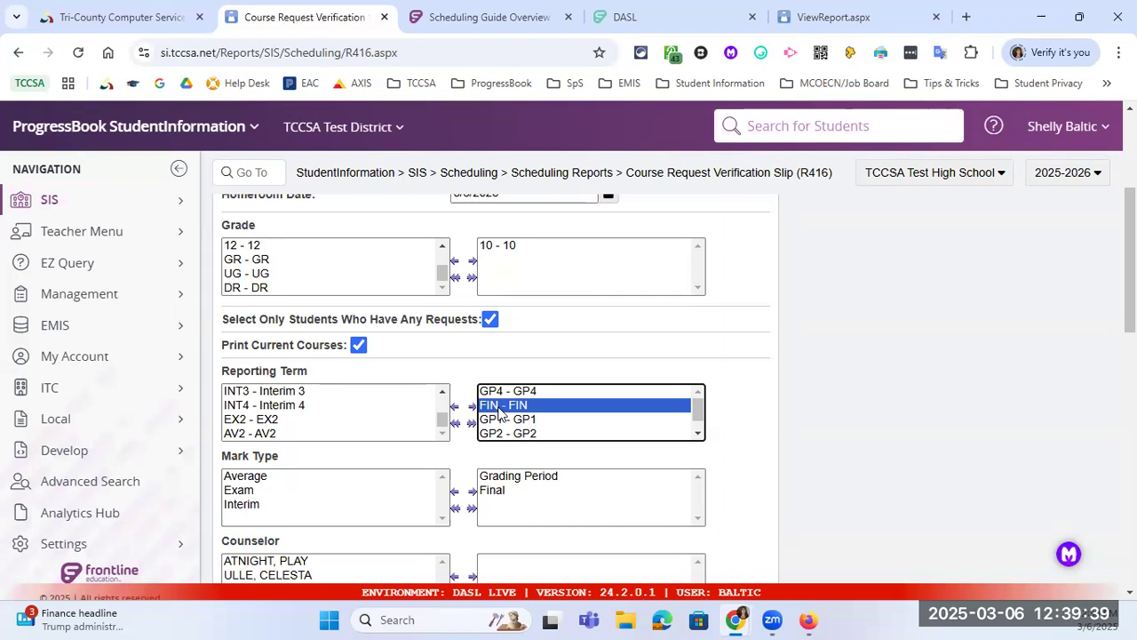
pyautogui.scroll(-3, 697, 427)
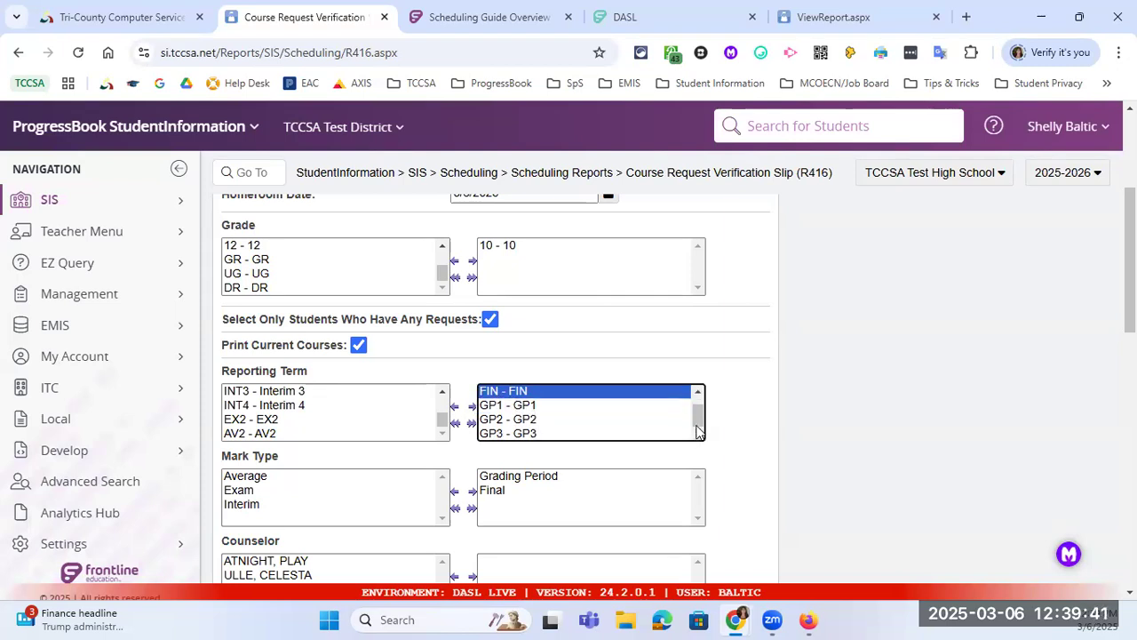
pyautogui.scroll(-1, 697, 427)
pyautogui.scroll(1, 515, 279)
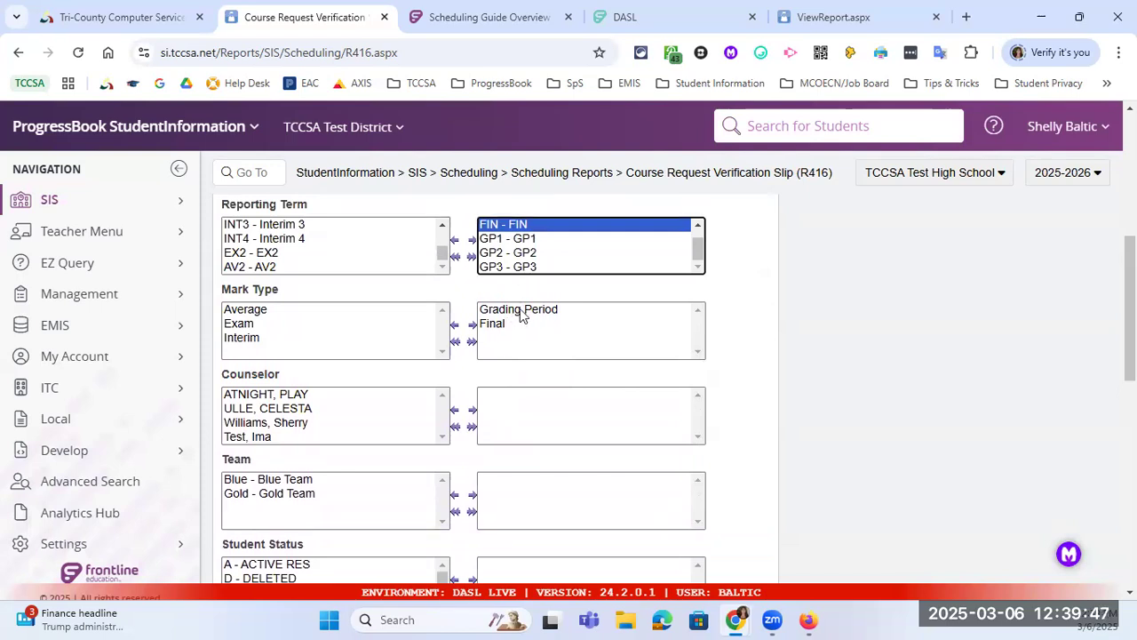
# Step: Review the R416 Common Text and Print Only One Student Per Page options, and return to the Scheduling Reports
pyautogui.scroll(-3, 522, 412)
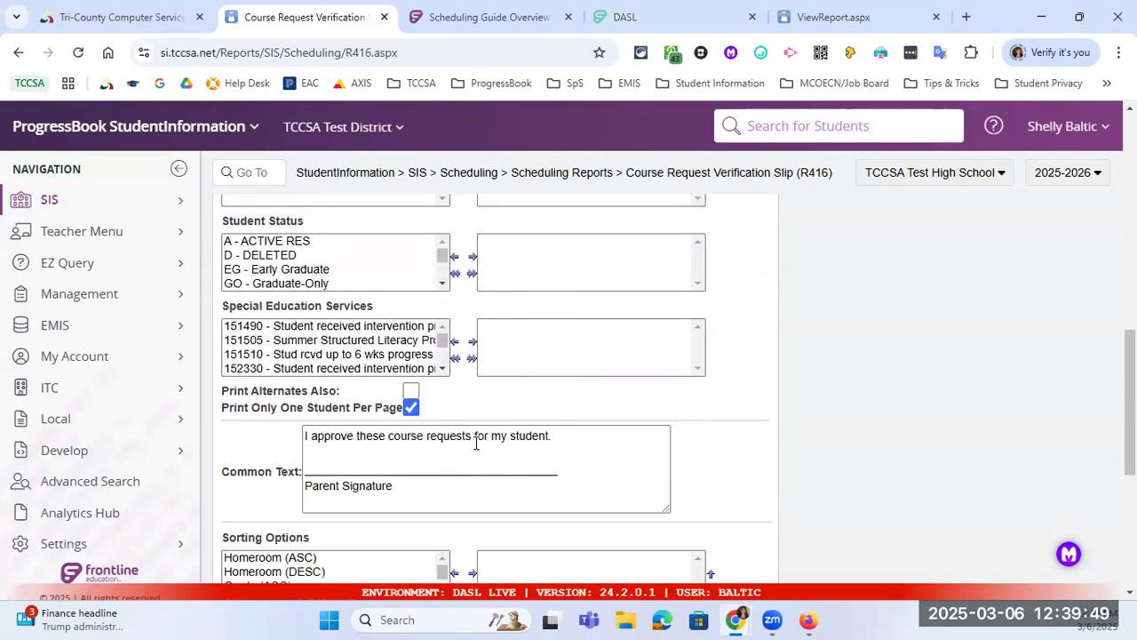
pyautogui.moveTo(223, 467); pyautogui.dragTo(303, 462)
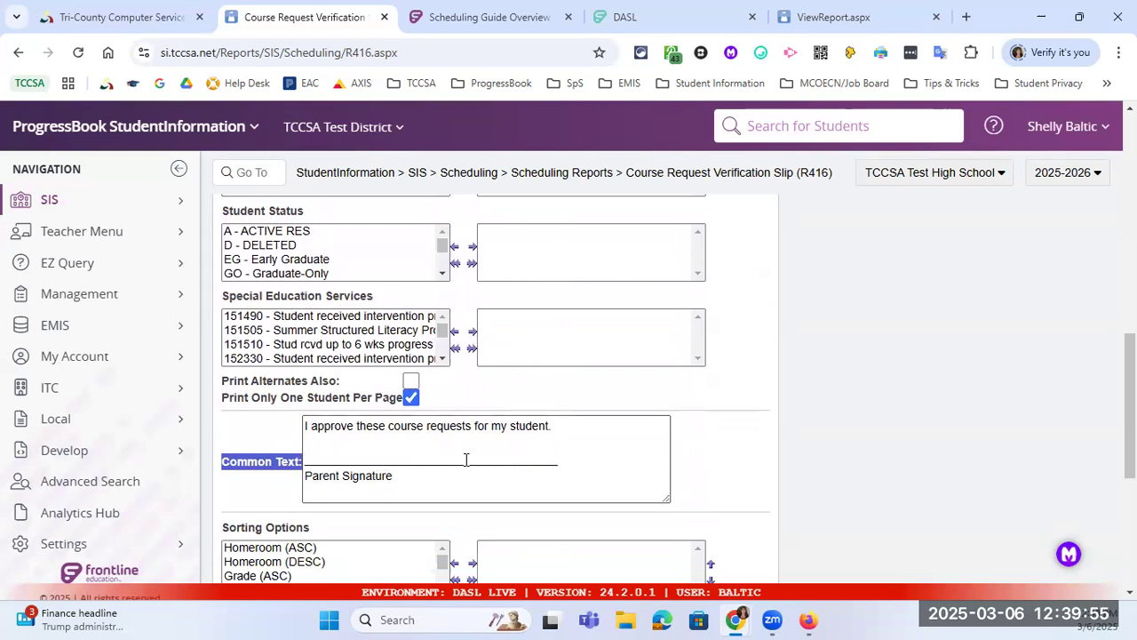
pyautogui.click(860, 25)
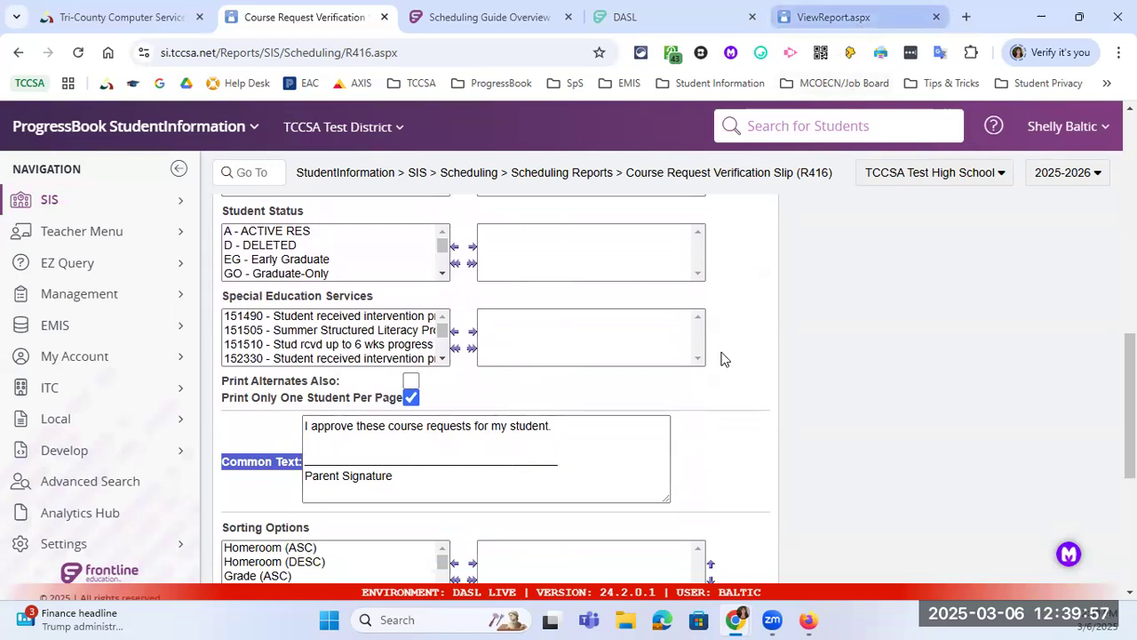
pyautogui.click(237, 27)
pyautogui.scroll(-2, 450, 401)
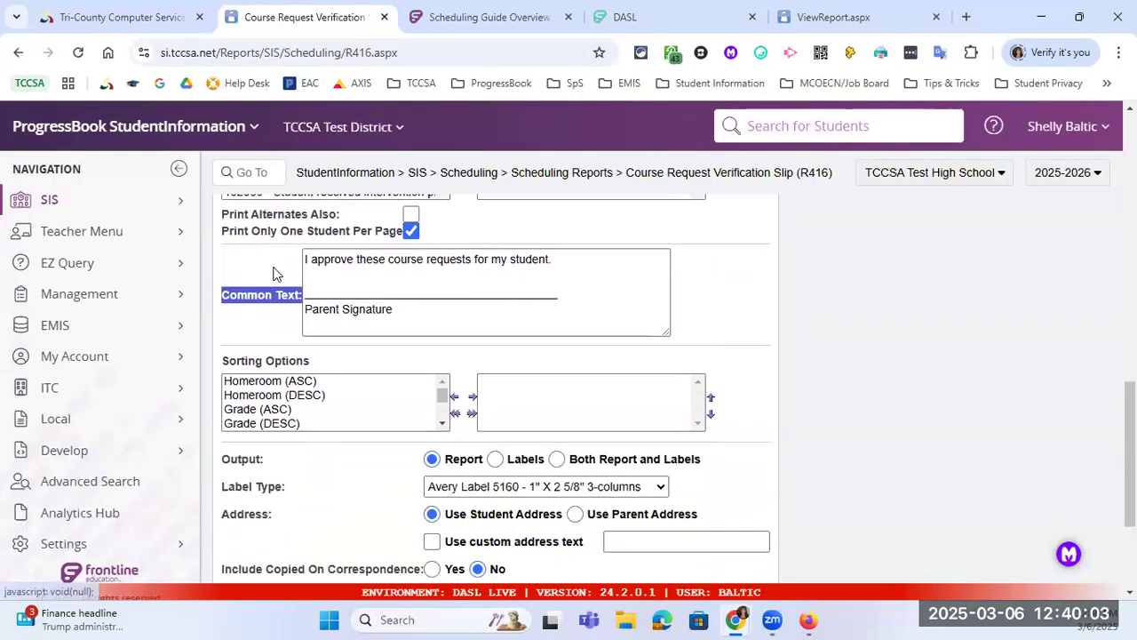
pyautogui.moveTo(222, 233); pyautogui.dragTo(398, 233)
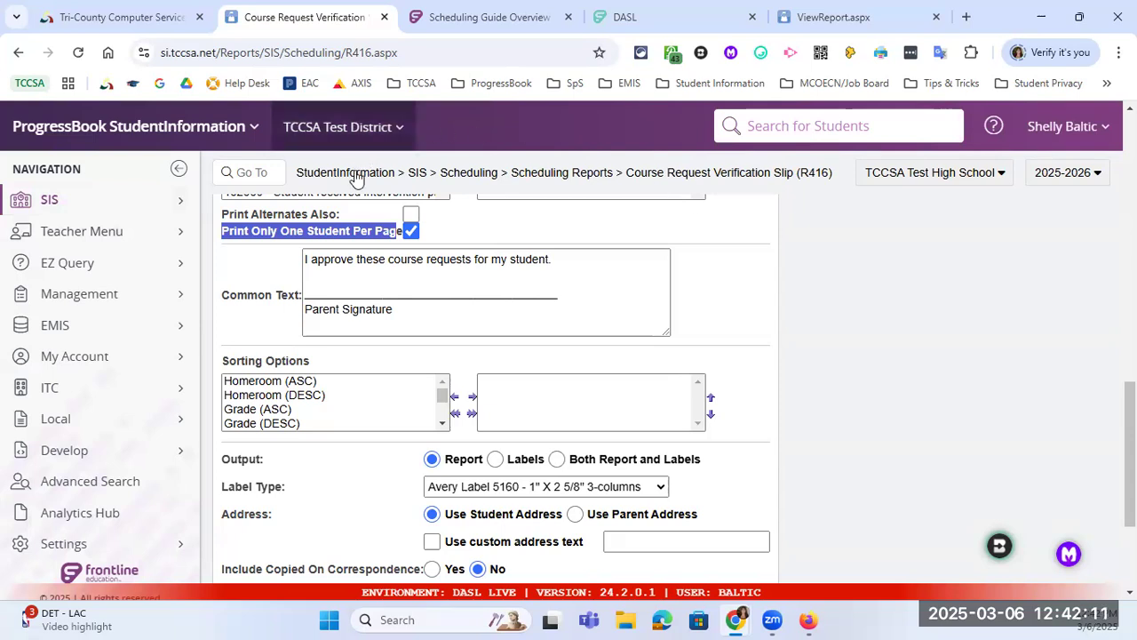
pyautogui.click(586, 177)
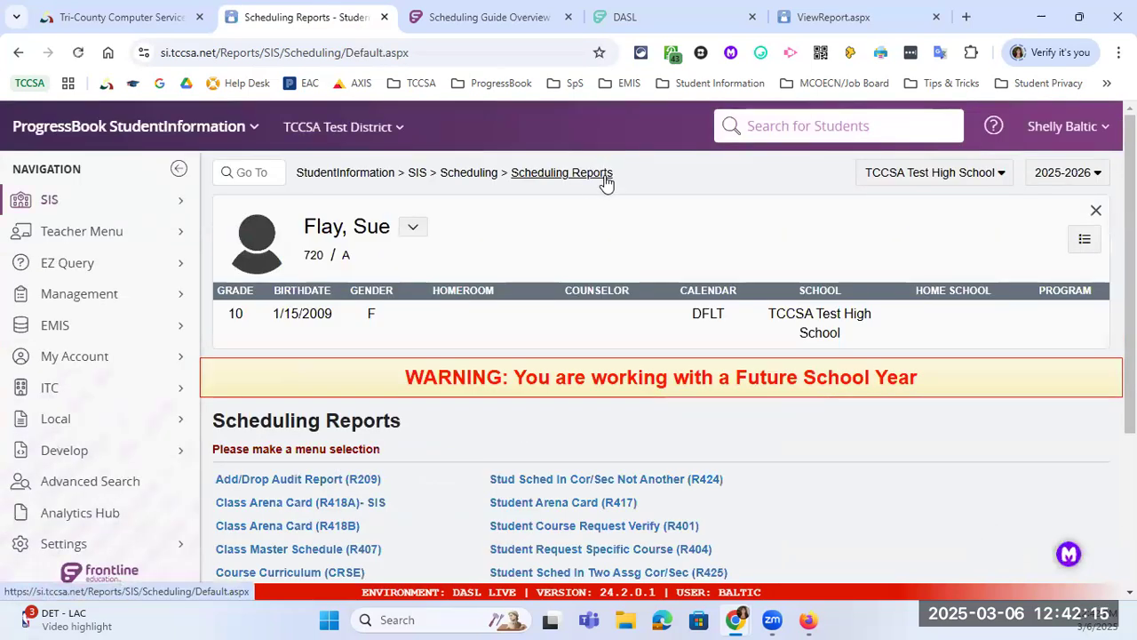
# Step: Open the Class Master Schedule (R407) report and review its course filters, print options, sorting options and delivery settings
pyautogui.scroll(-2, 581, 318)
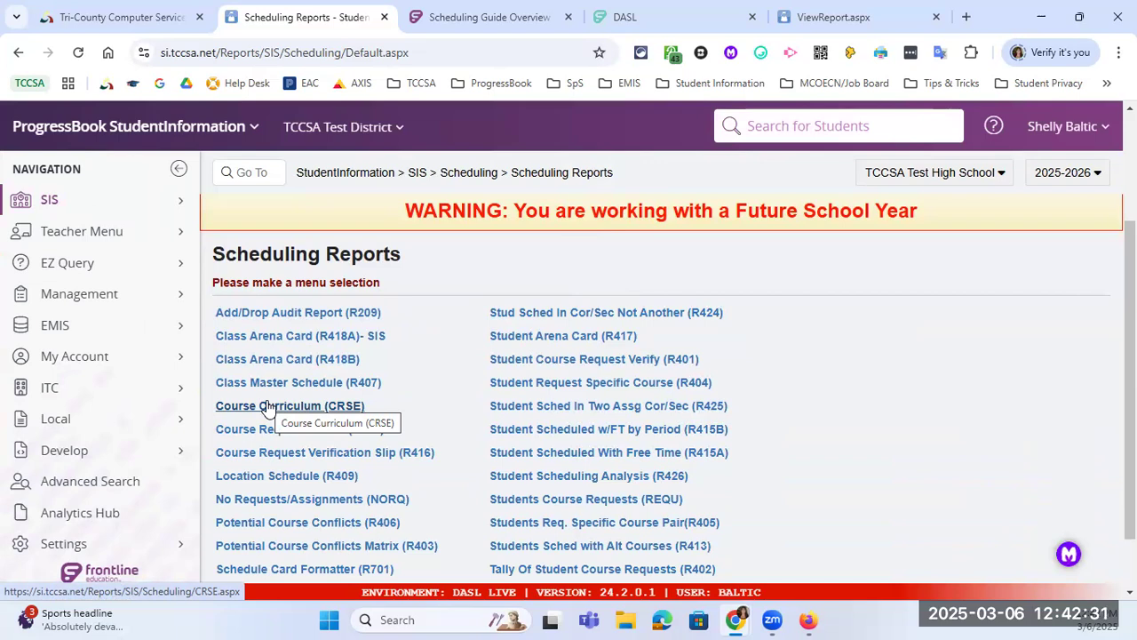
pyautogui.click(345, 382)
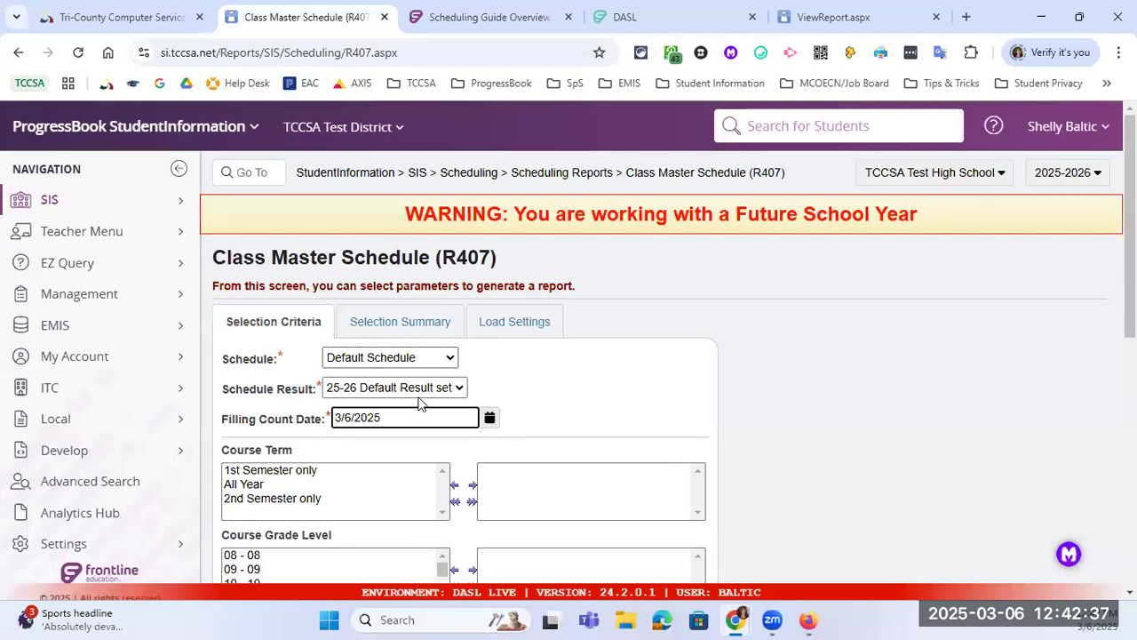
pyautogui.scroll(-2, 423, 402)
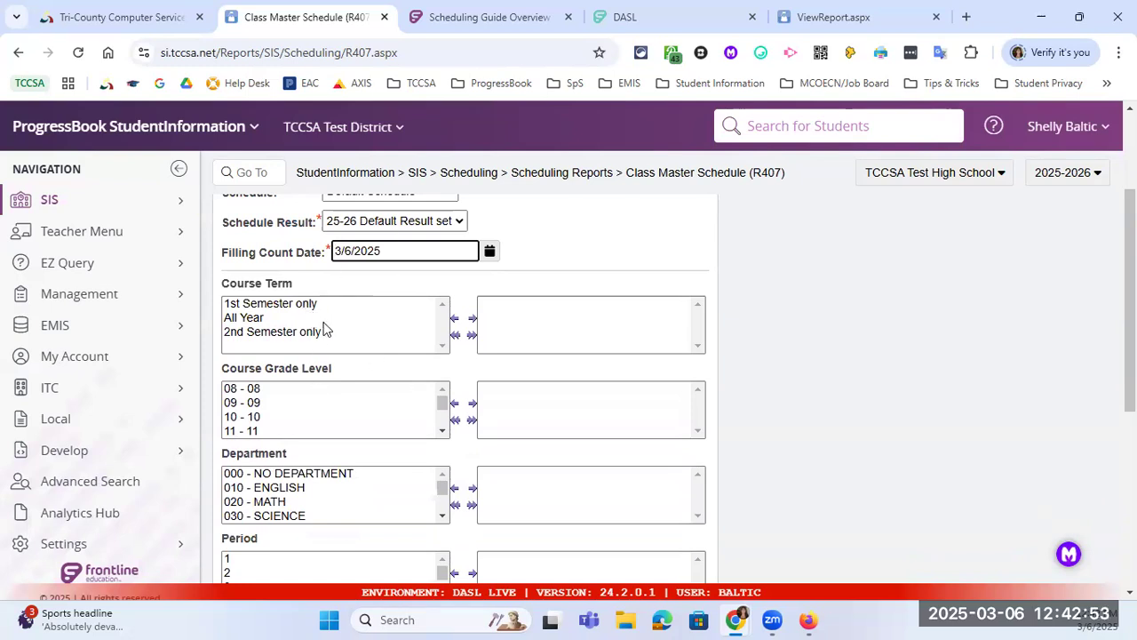
pyautogui.scroll(-2, 386, 399)
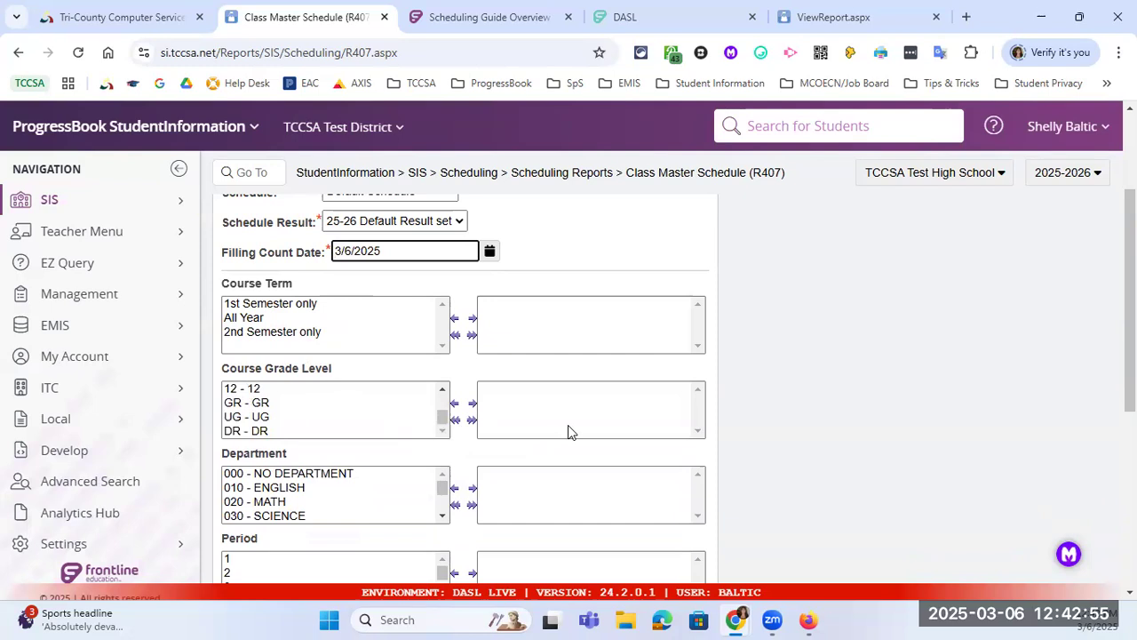
pyautogui.scroll(-2, 566, 428)
pyautogui.scroll(-2, 349, 352)
pyautogui.scroll(-3, 714, 453)
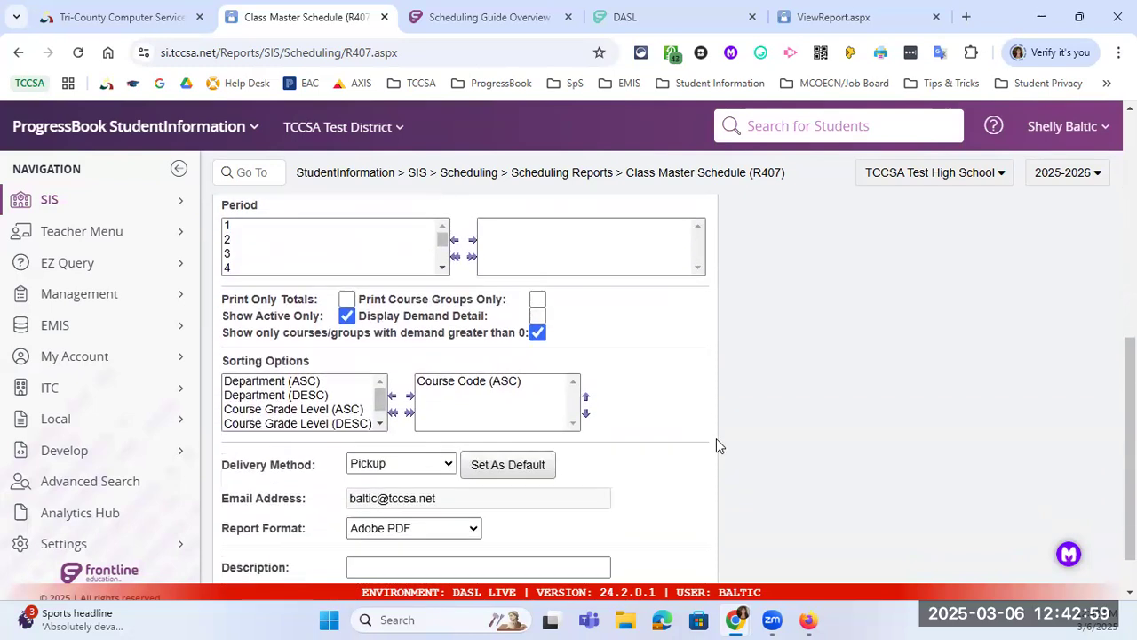
pyautogui.scroll(3, 713, 394)
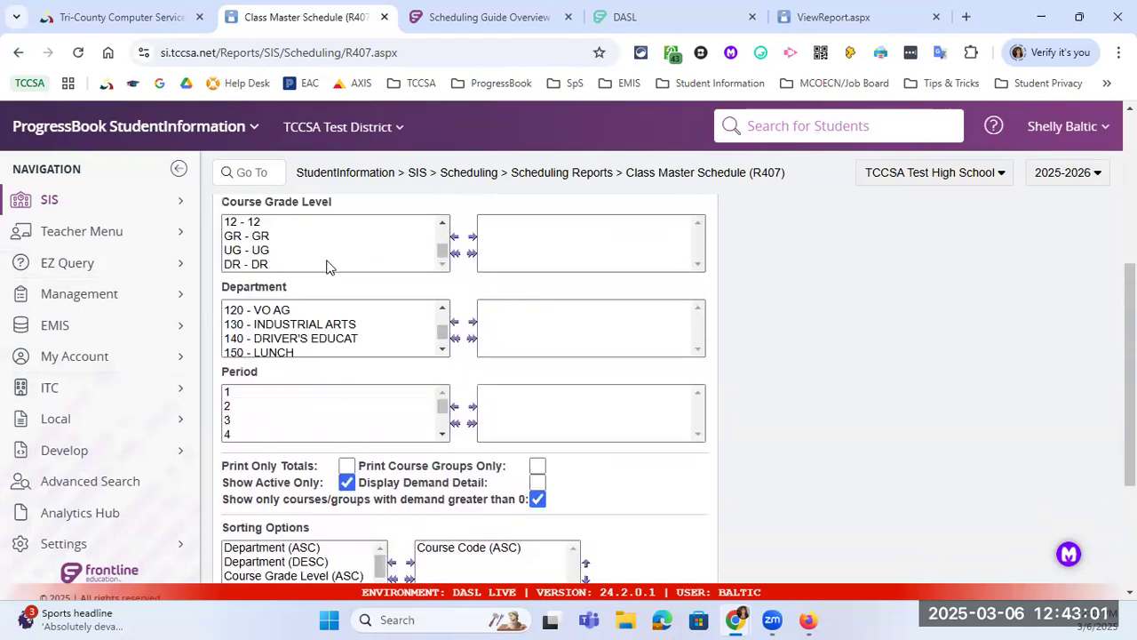
pyautogui.scroll(-3, 675, 373)
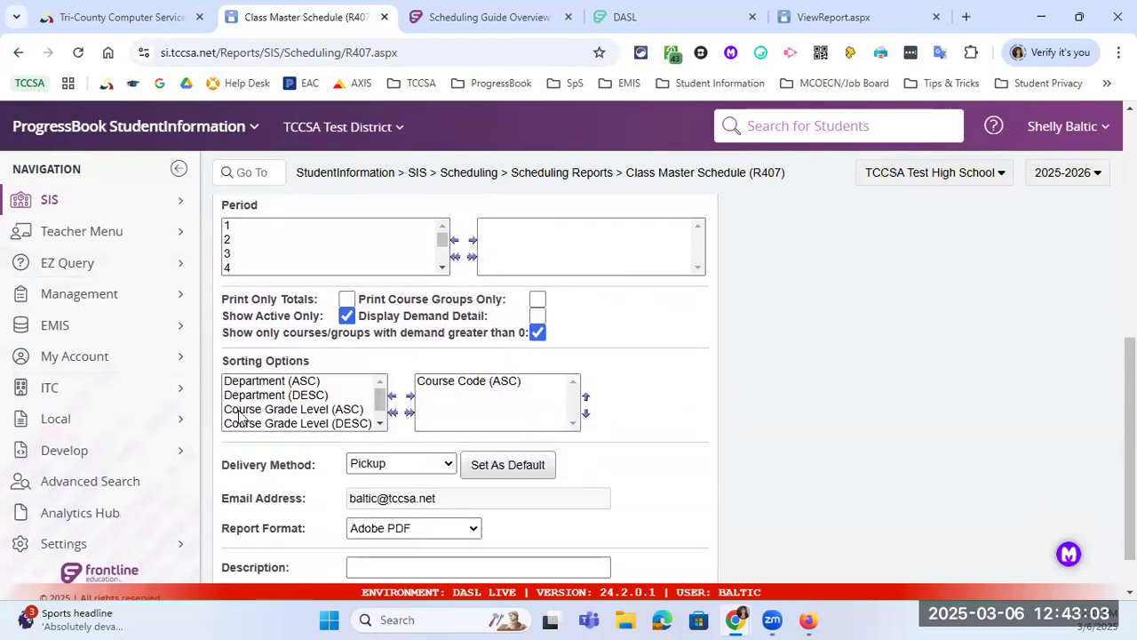
pyautogui.scroll(-1, 614, 393)
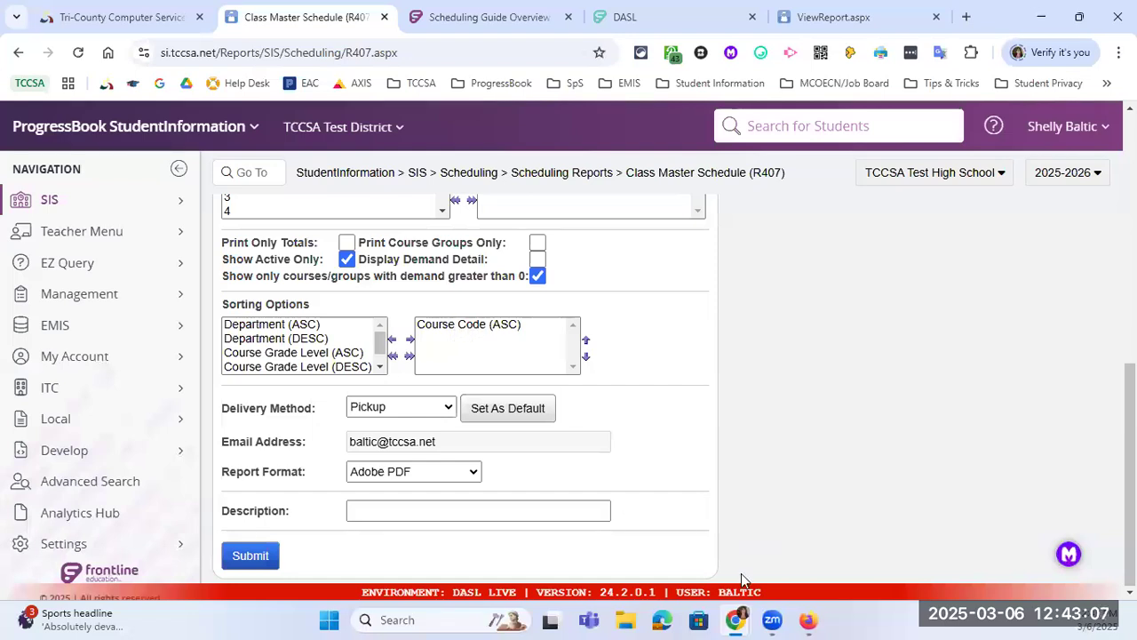
# Step: Look through the Batch/Report Management job list for an existing Class Master Schedule (R407) report
pyautogui.moveTo(740, 619)
pyautogui.click(809, 559)
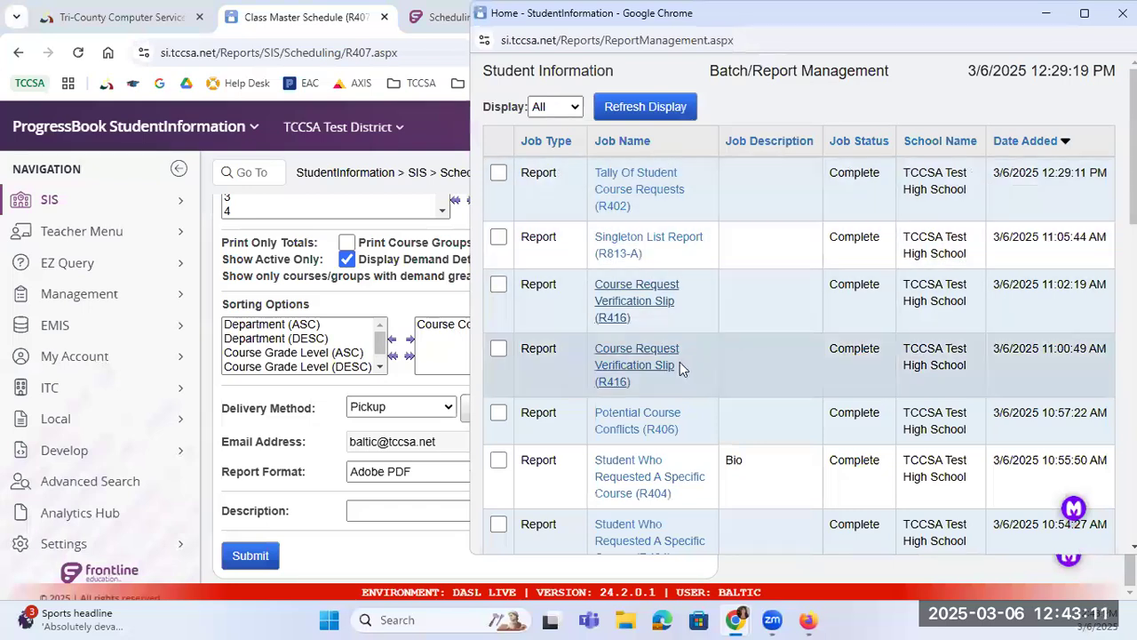
pyautogui.scroll(-2, 689, 363)
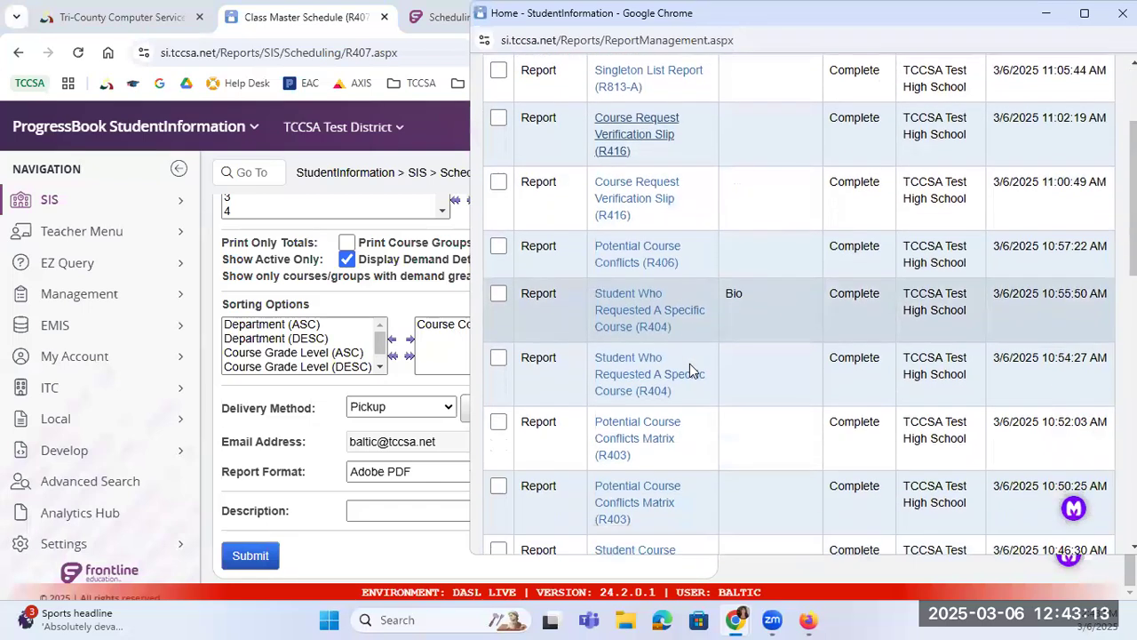
pyautogui.scroll(-2, 622, 489)
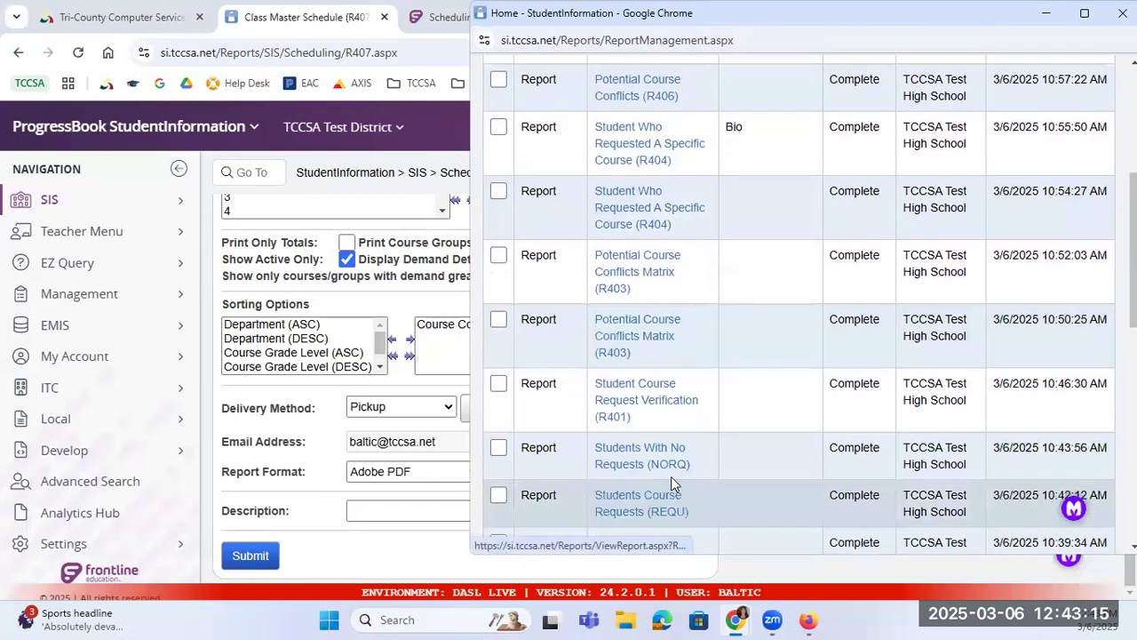
pyautogui.scroll(-3, 713, 450)
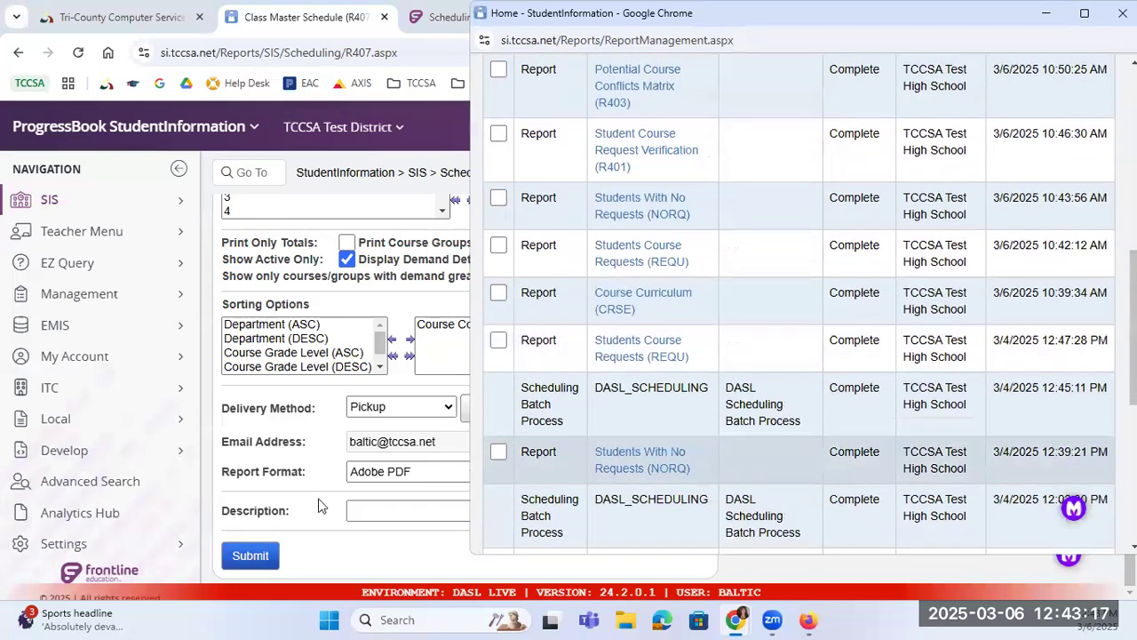
pyautogui.scroll(-4, 713, 520)
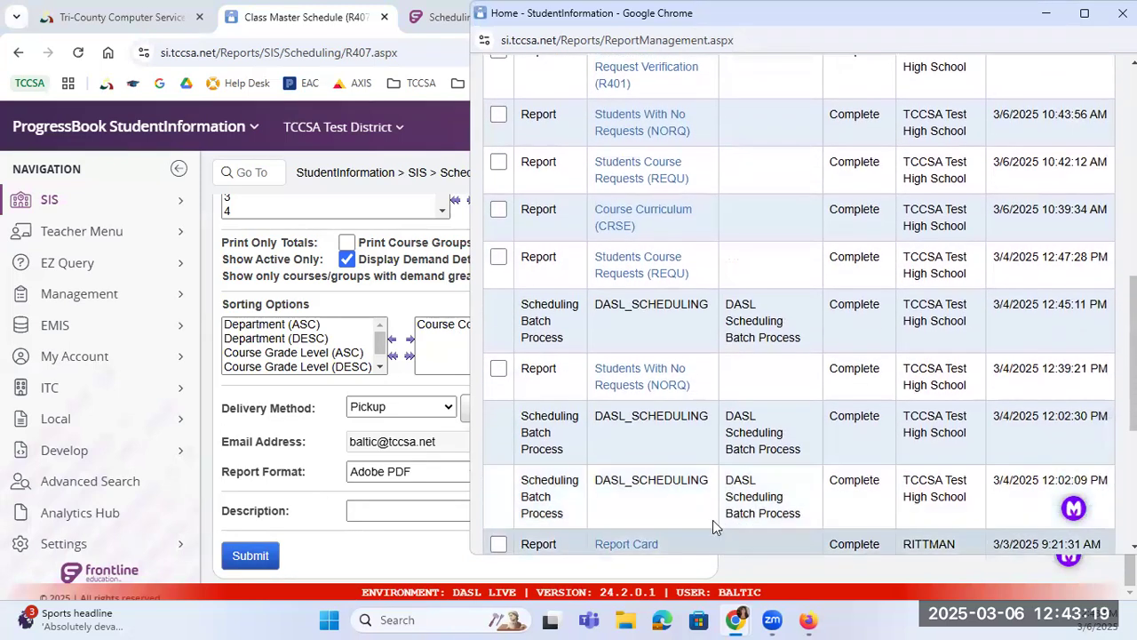
pyautogui.scroll(-1, 642, 375)
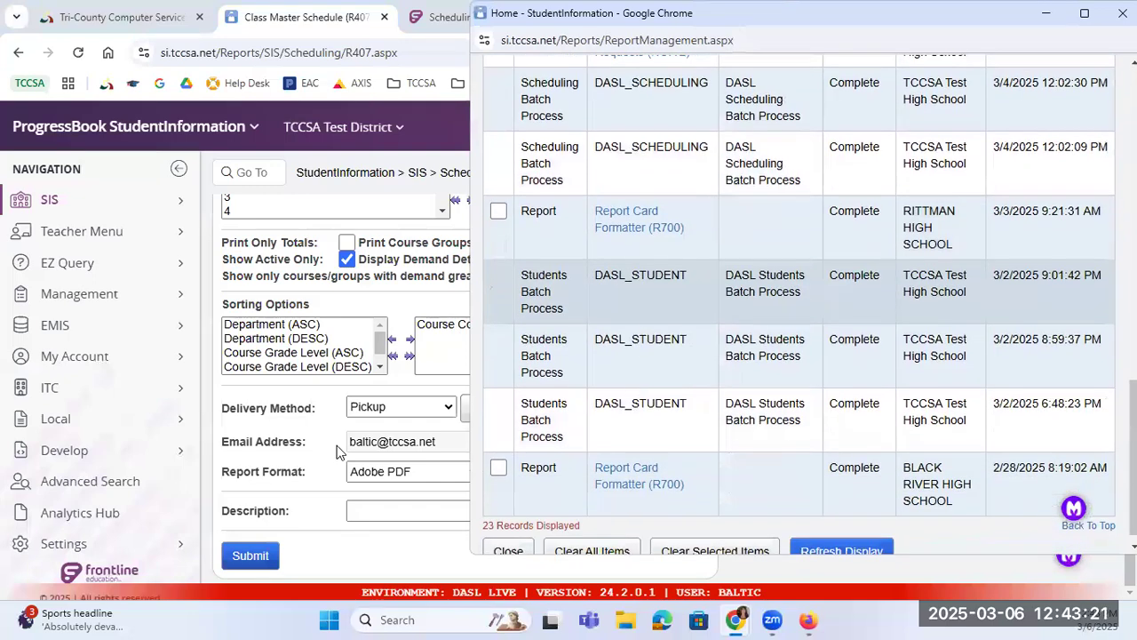
# Step: Submit the Class Master Schedule (R407) report for the Default Schedule and 25-26 Default Result set, and submit it a second time
pyautogui.click(284, 524)
pyautogui.click(262, 557)
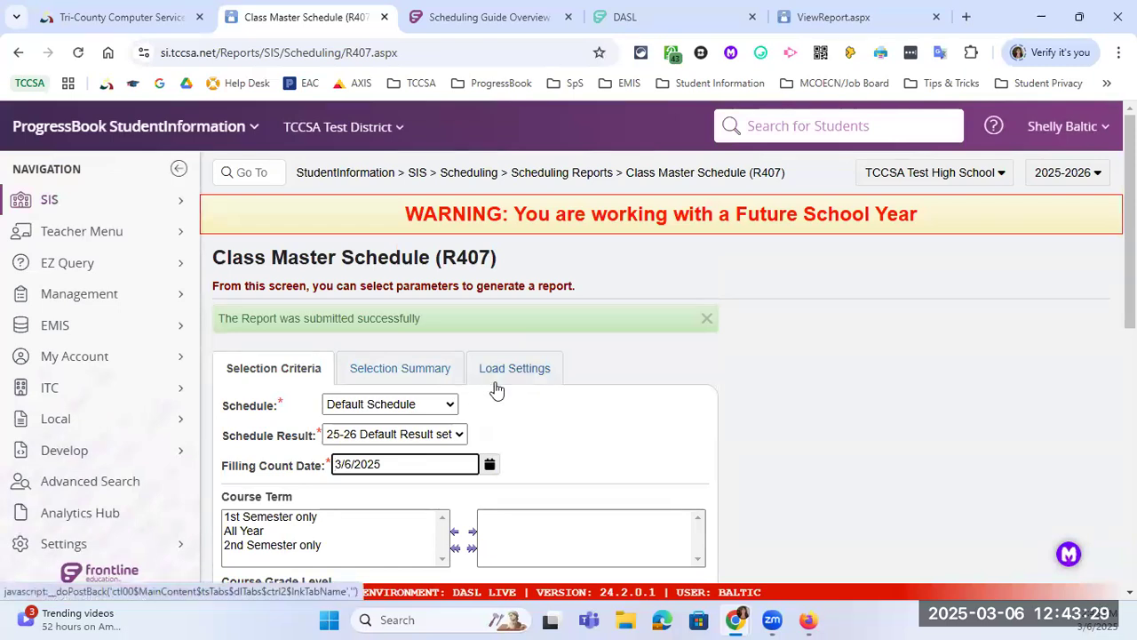
pyautogui.scroll(-2, 464, 399)
pyautogui.scroll(-2, 402, 481)
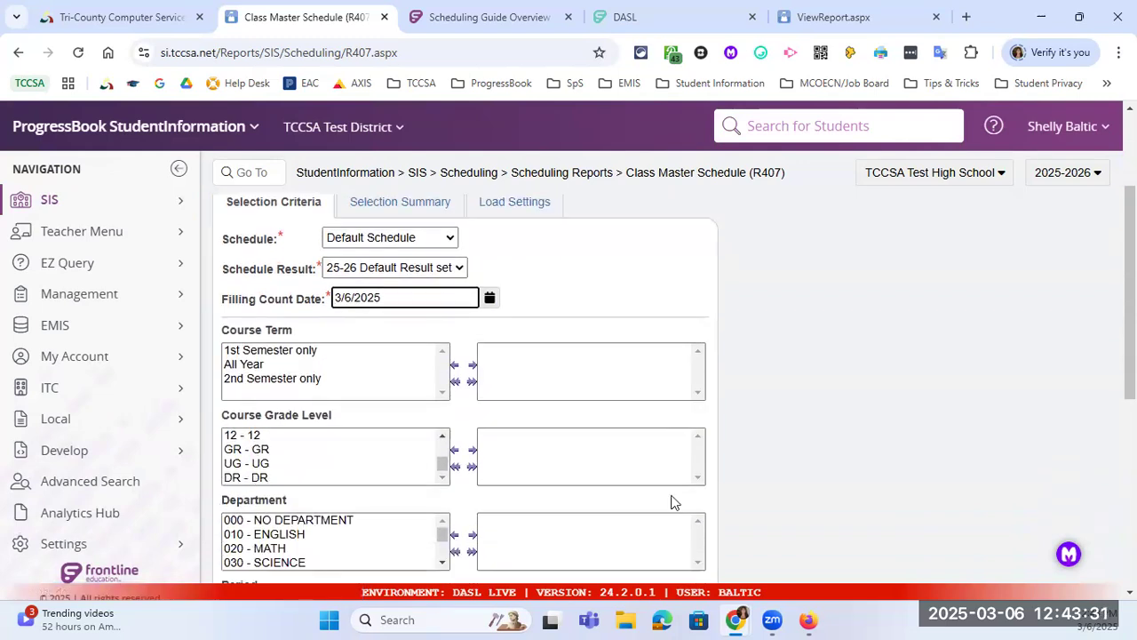
pyautogui.scroll(-5, 674, 489)
pyautogui.click(263, 576)
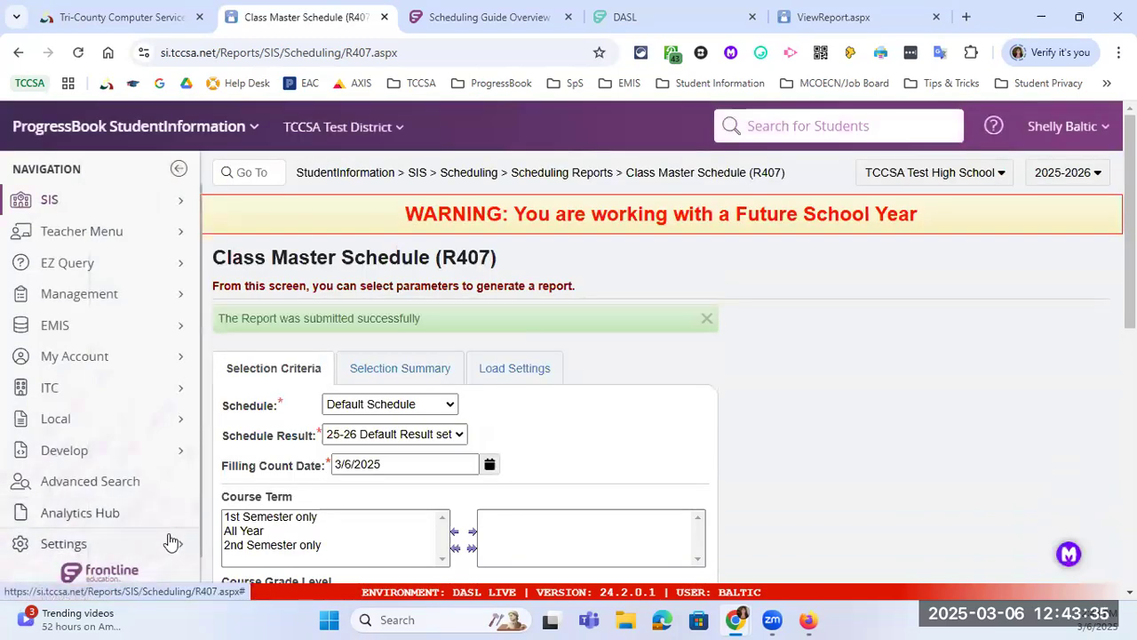
# Step: Open the completed Class Master Schedule (R407) report added 3/6/2025 12:43:22 PM from Batch/Report Management
pyautogui.click(168, 541)
pyautogui.click(381, 227)
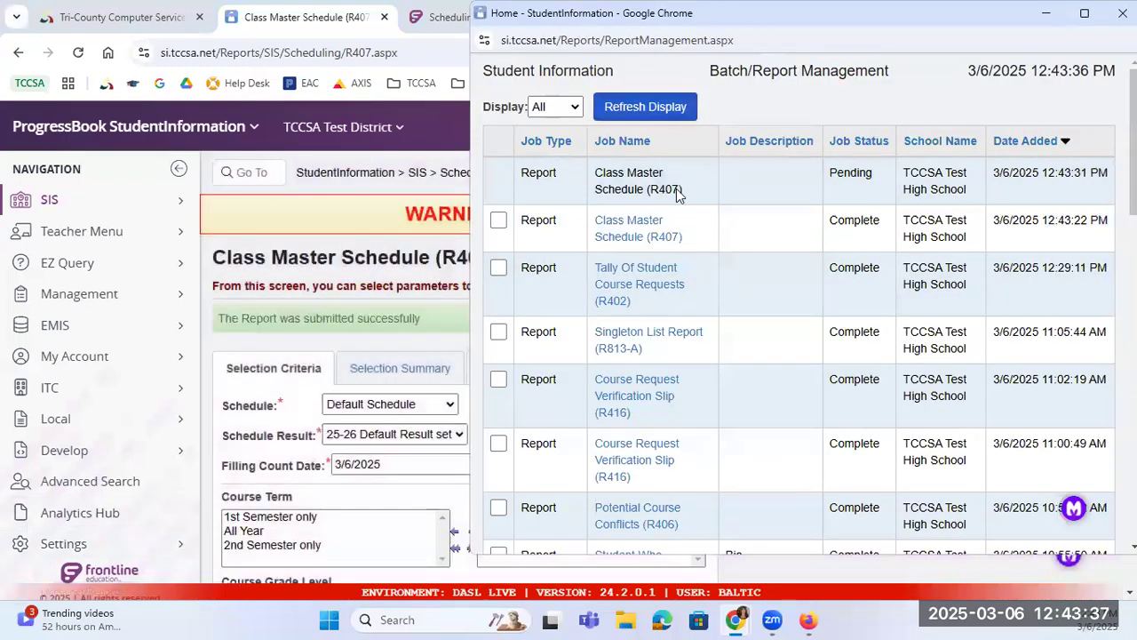
pyautogui.doubleClick(633, 228)
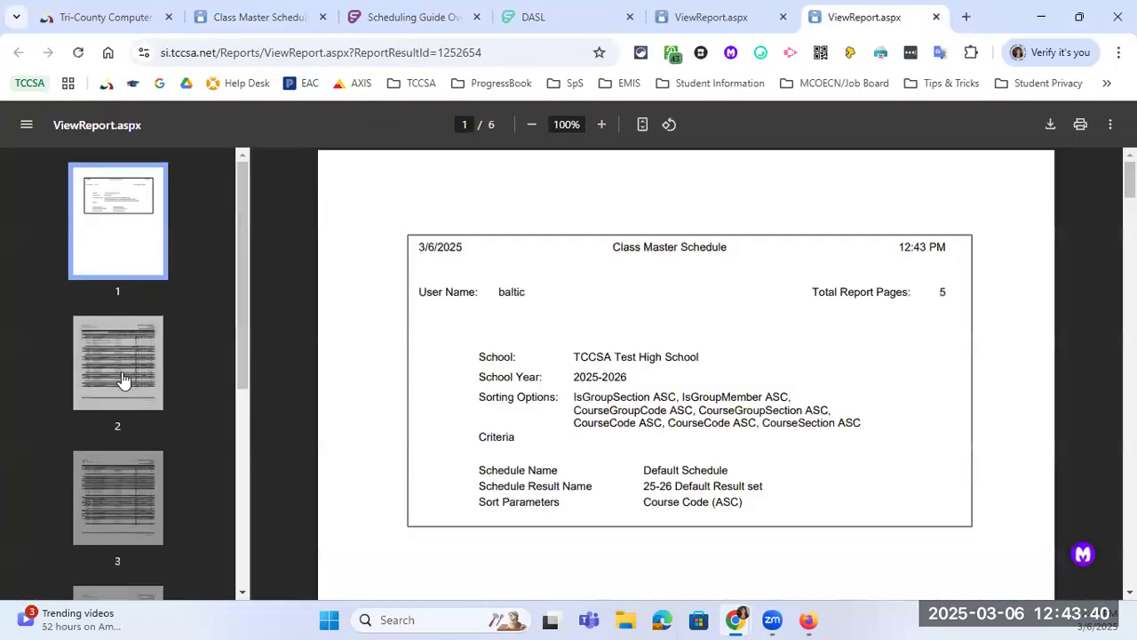
# Step: Examine page 2 of the R407 report, comparing each course's demand with its section capacities and open seats, and close the report
pyautogui.click(99, 391)
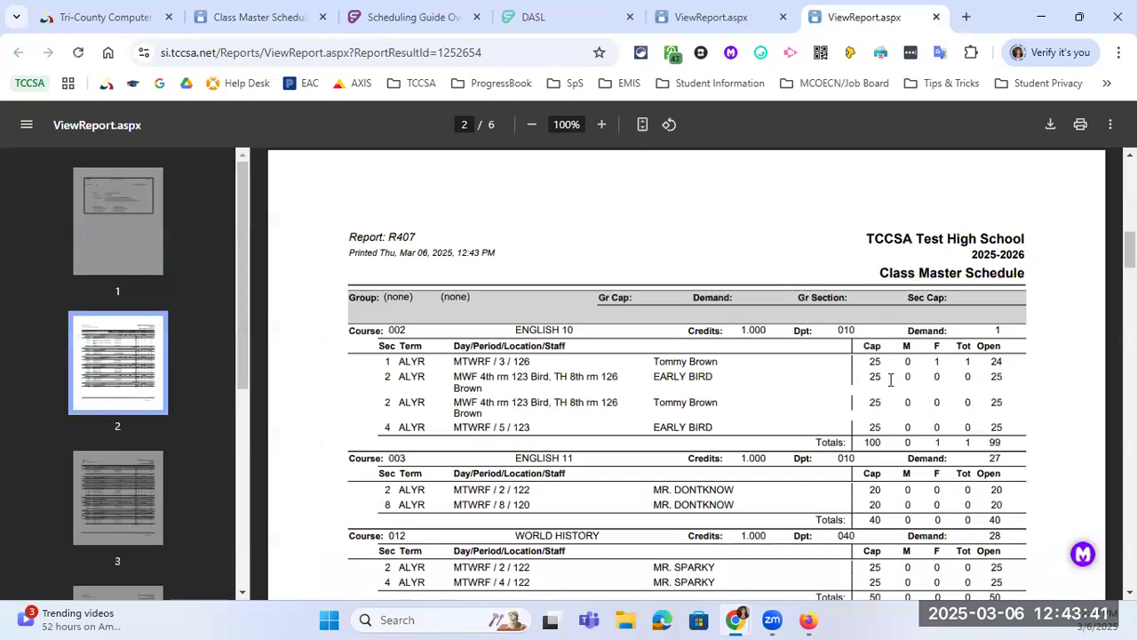
pyautogui.scroll(-1, 924, 387)
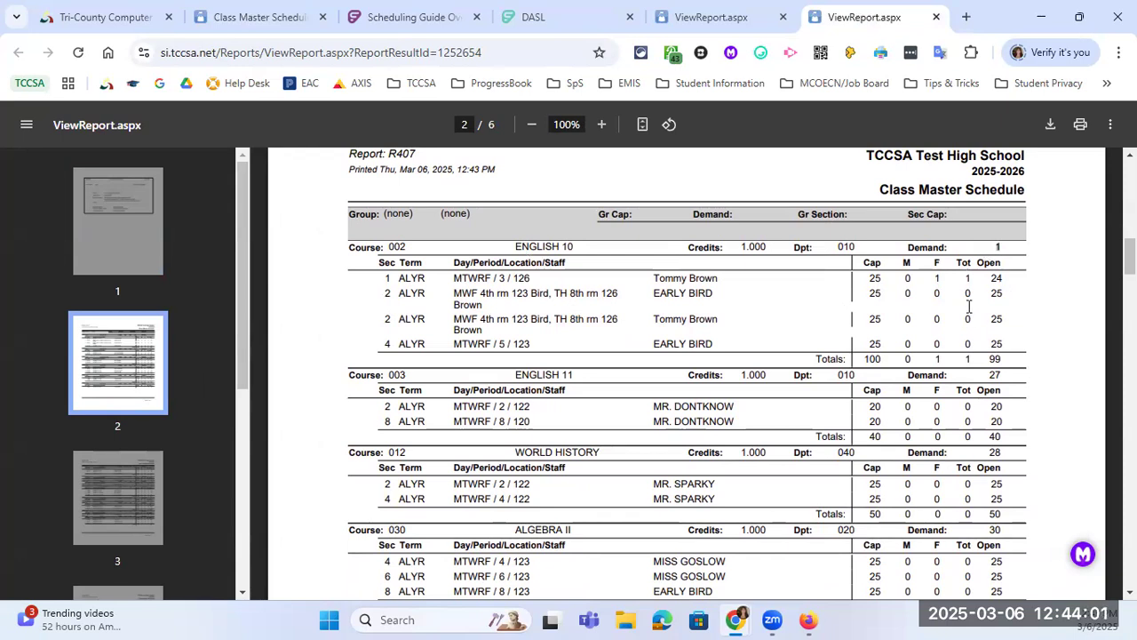
pyautogui.scroll(-2, 1022, 382)
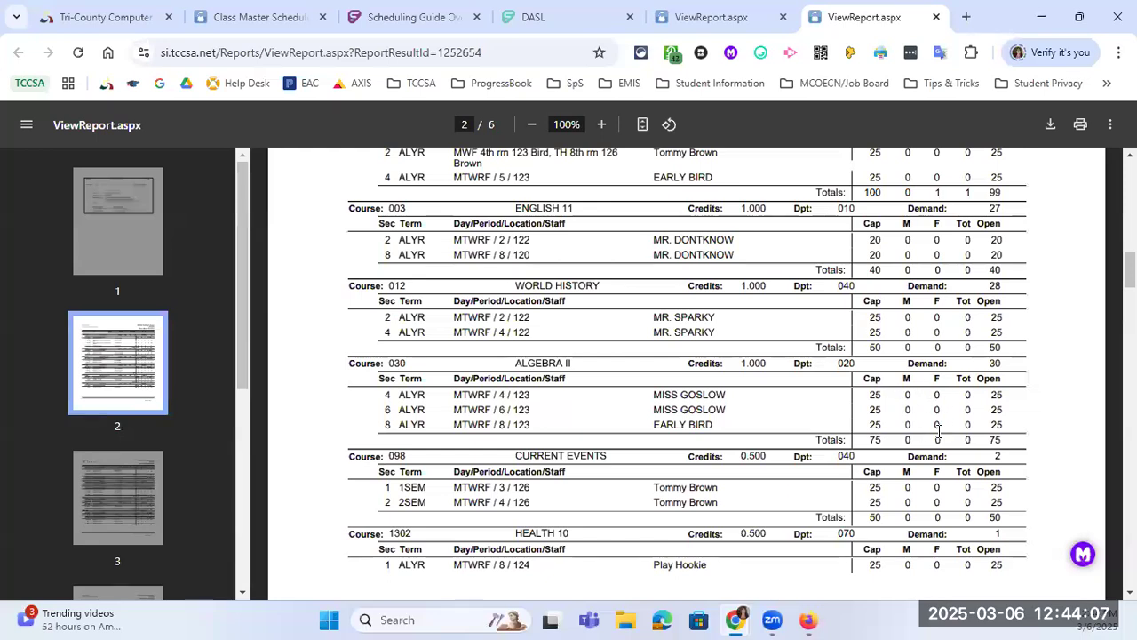
pyautogui.moveTo(986, 365); pyautogui.dragTo(1005, 371)
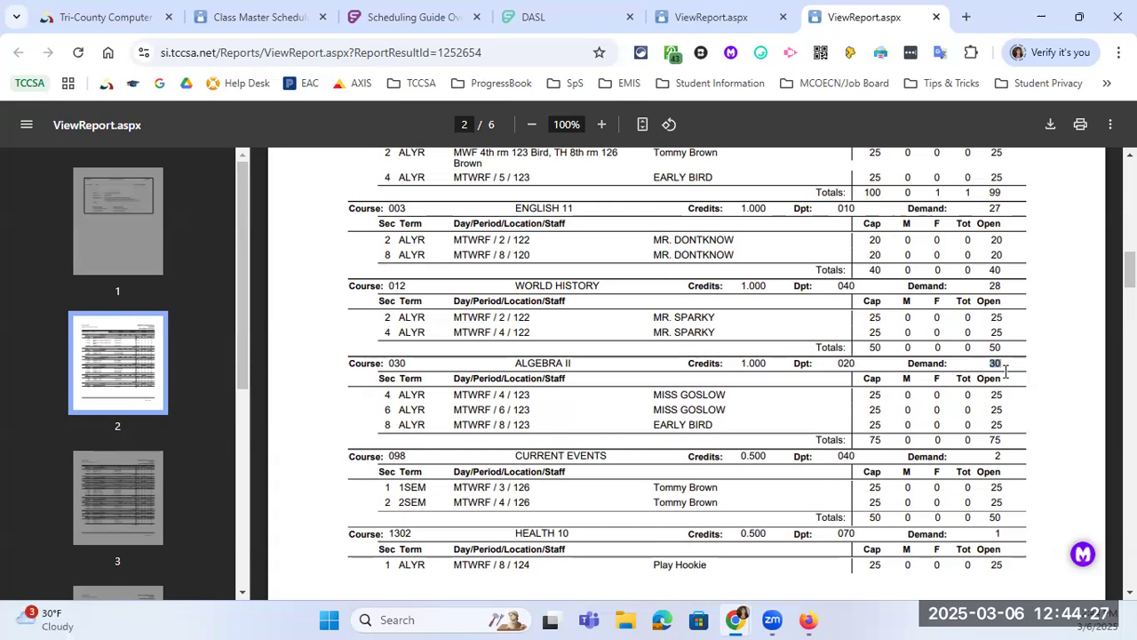
pyautogui.scroll(-1, 964, 264)
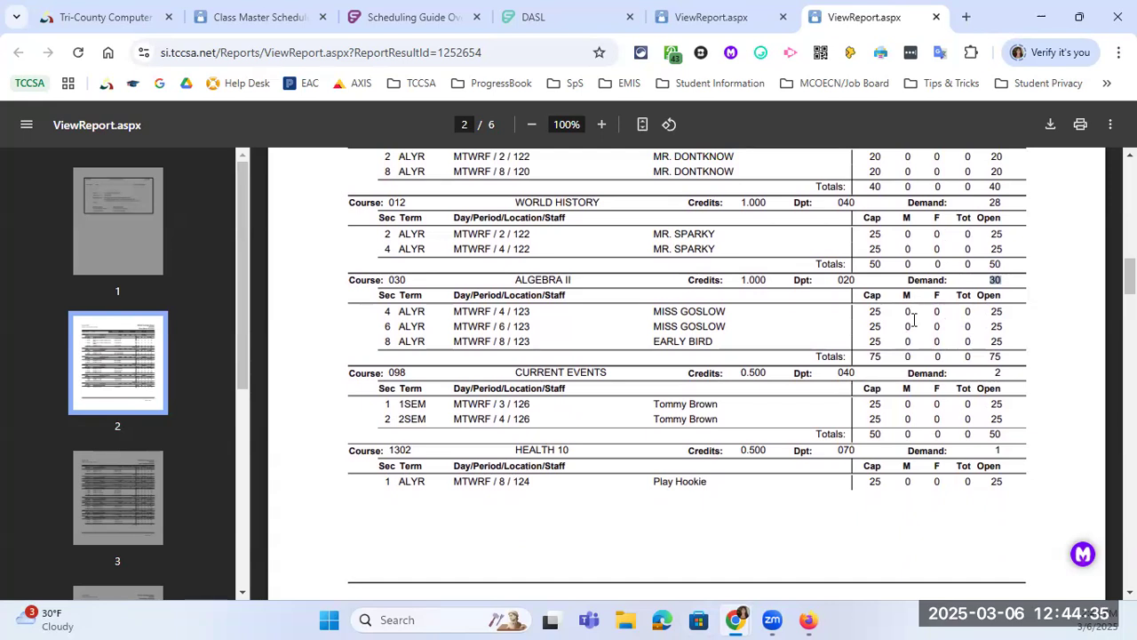
pyautogui.click(935, 17)
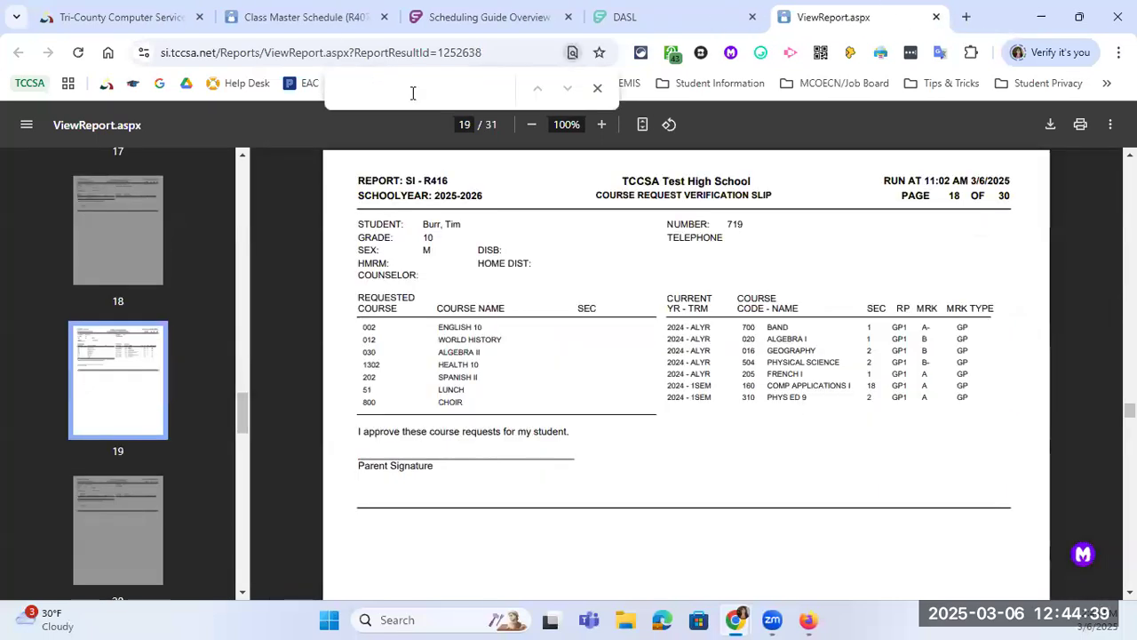
# Step: Return to the R407 selection criteria and check which schedules are available, keeping Default Schedule
pyautogui.click(331, 20)
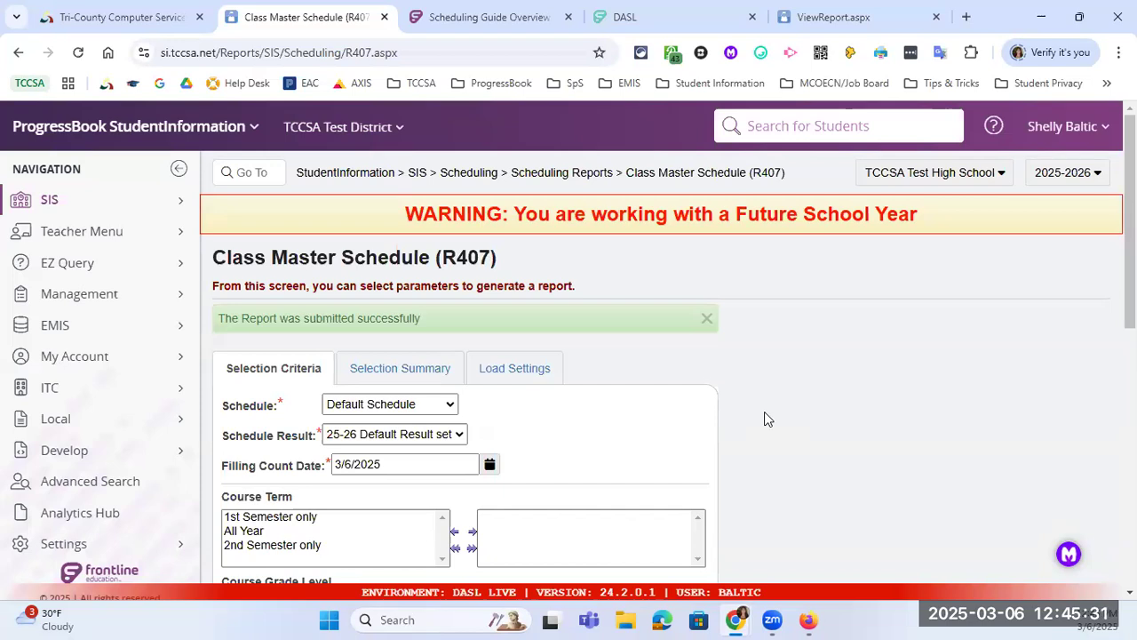
pyautogui.click(450, 411)
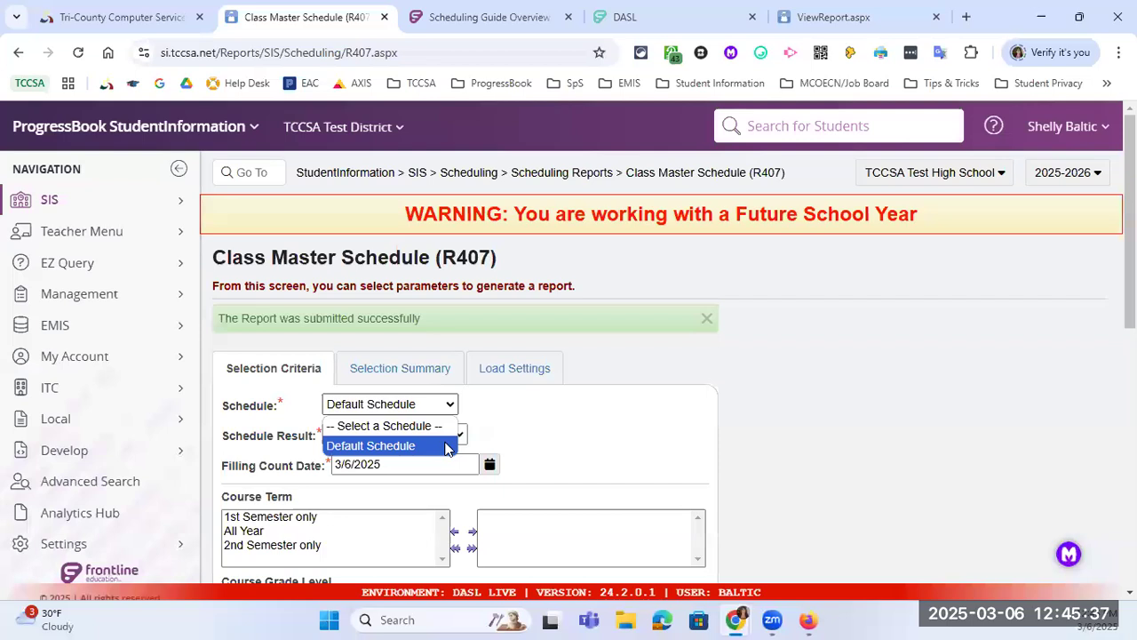
pyautogui.click(435, 412)
pyautogui.click(436, 412)
pyautogui.click(490, 414)
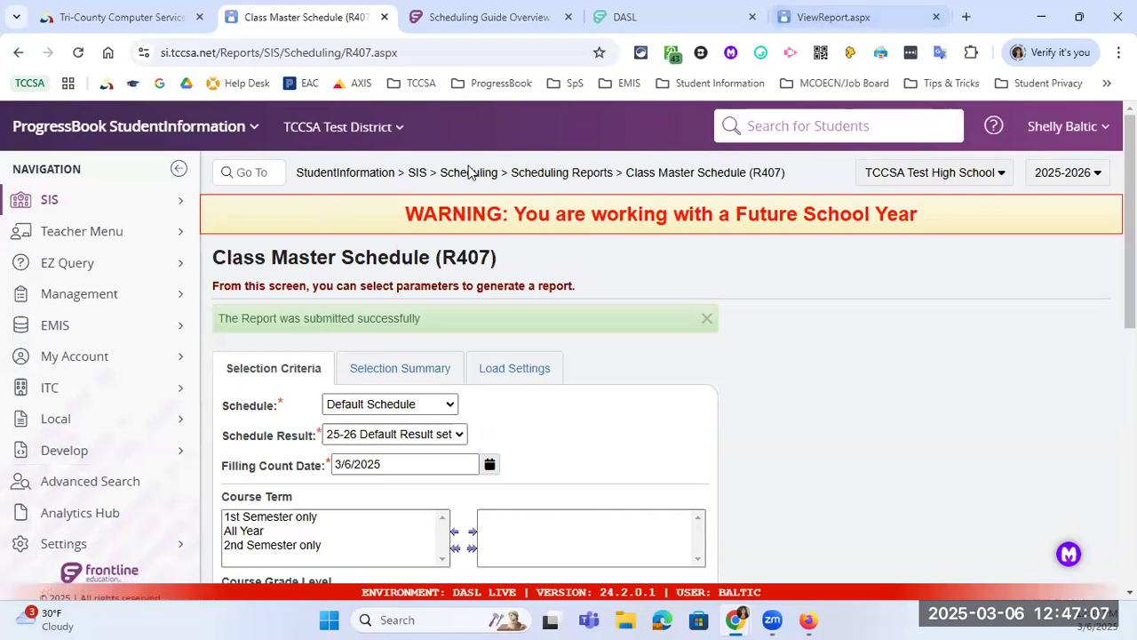
# Step: Search for a student by partial last name and view the selected student's Course Section Assignments for 2025-2026
pyautogui.click(798, 129)
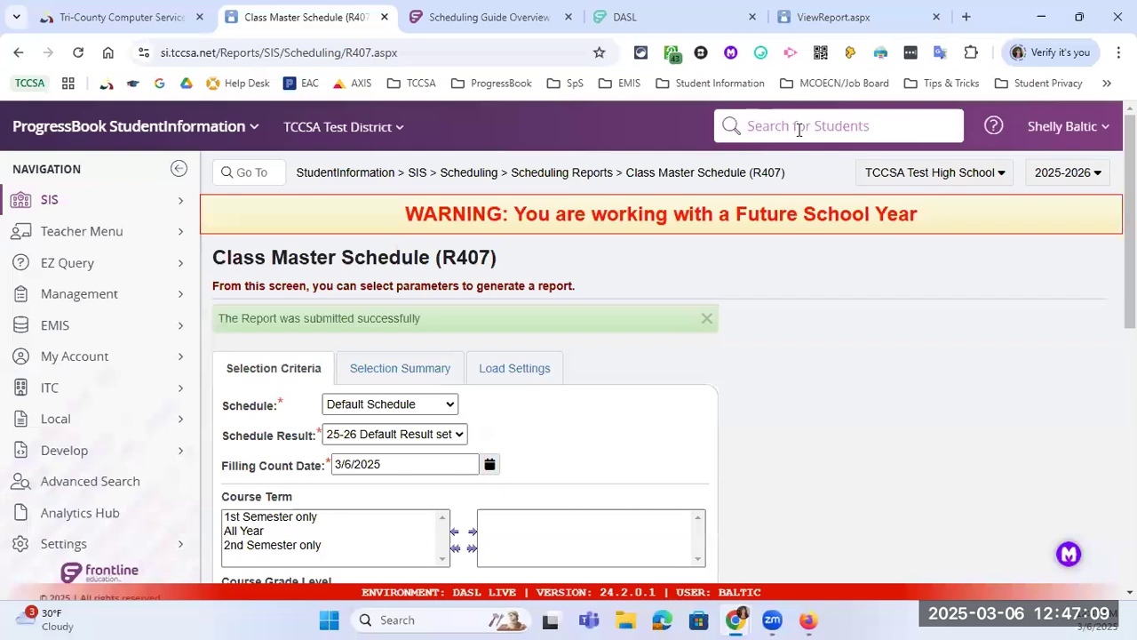
pyautogui.write('bal')
pyautogui.press('Return')
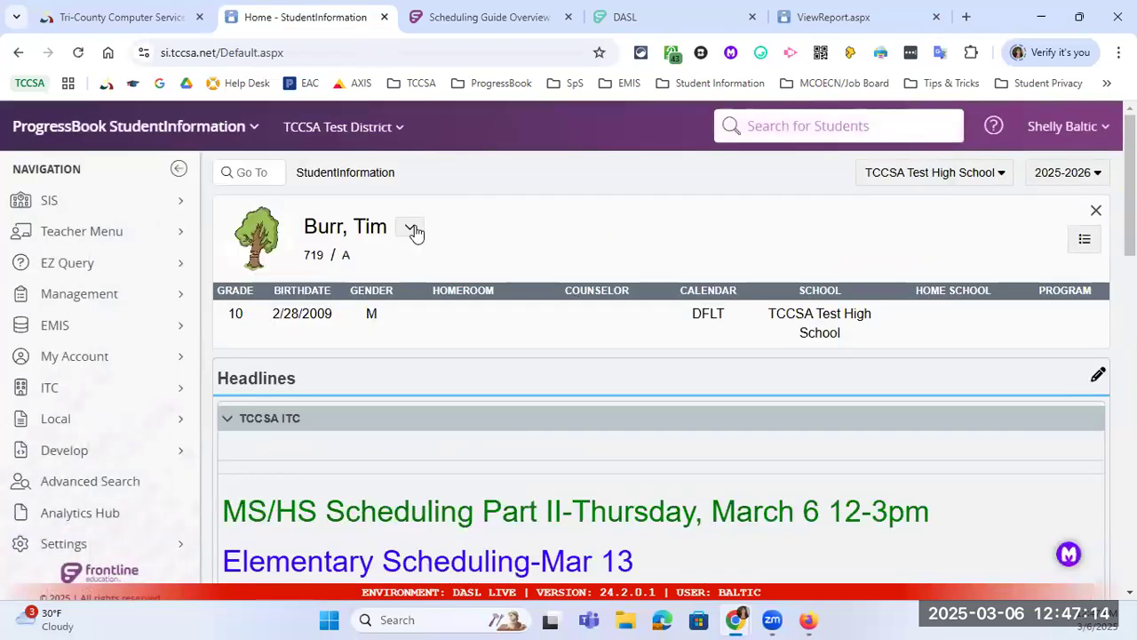
pyautogui.click(411, 230)
pyautogui.click(533, 294)
pyautogui.scroll(-1, 607, 262)
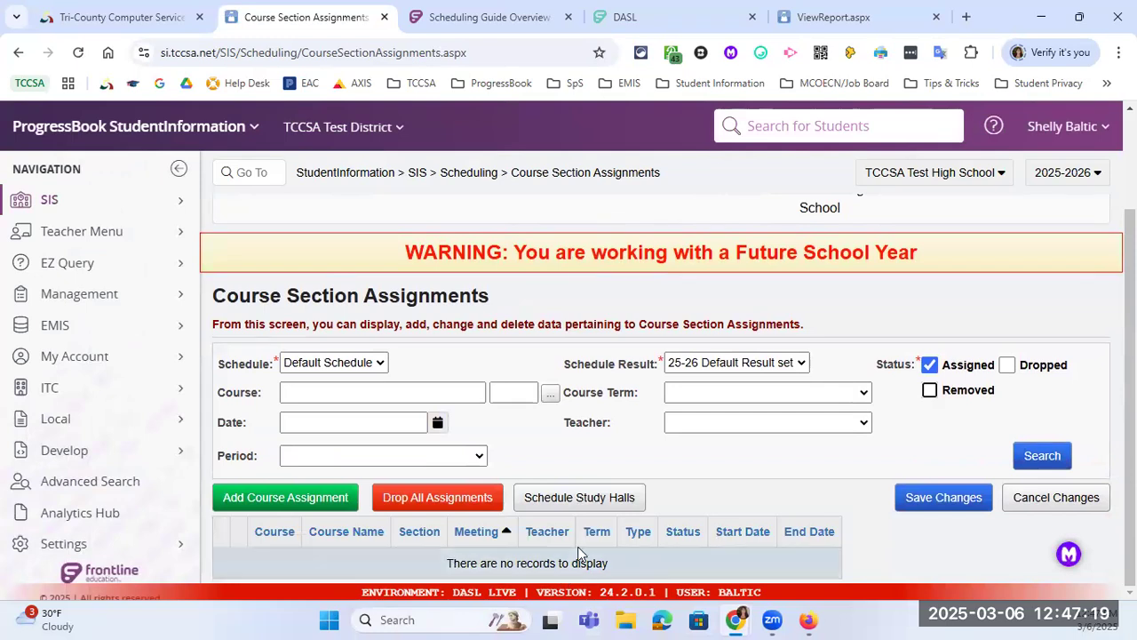
pyautogui.scroll(2, 509, 457)
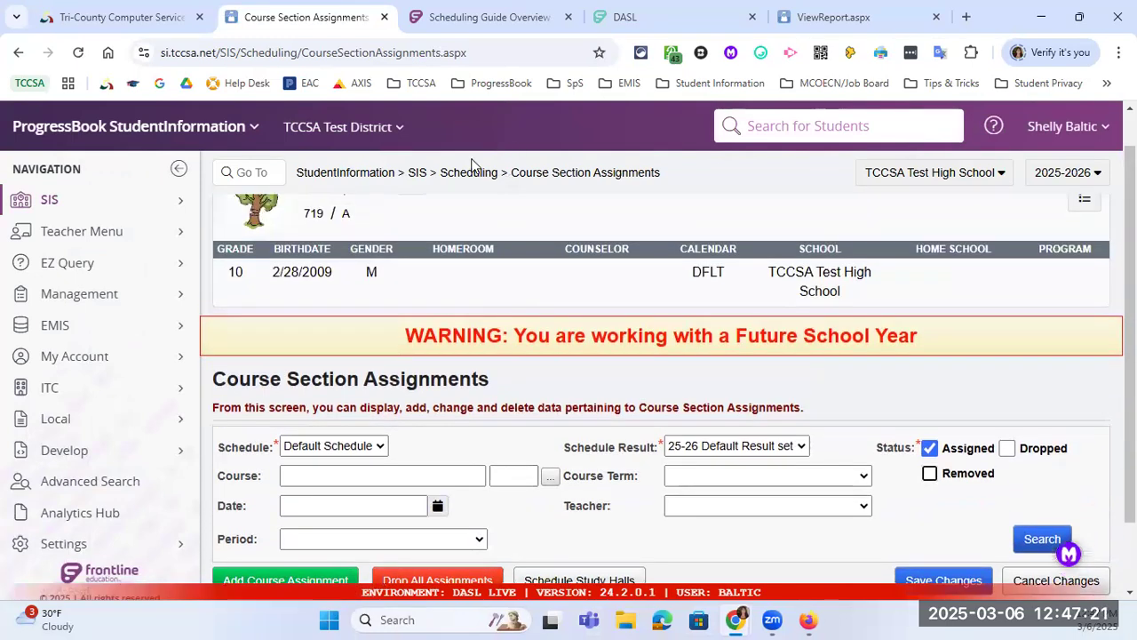
# Step: Open the student's Requests page in Scheduling and review the requested courses, priorities, request statuses and assignments
pyautogui.click(470, 173)
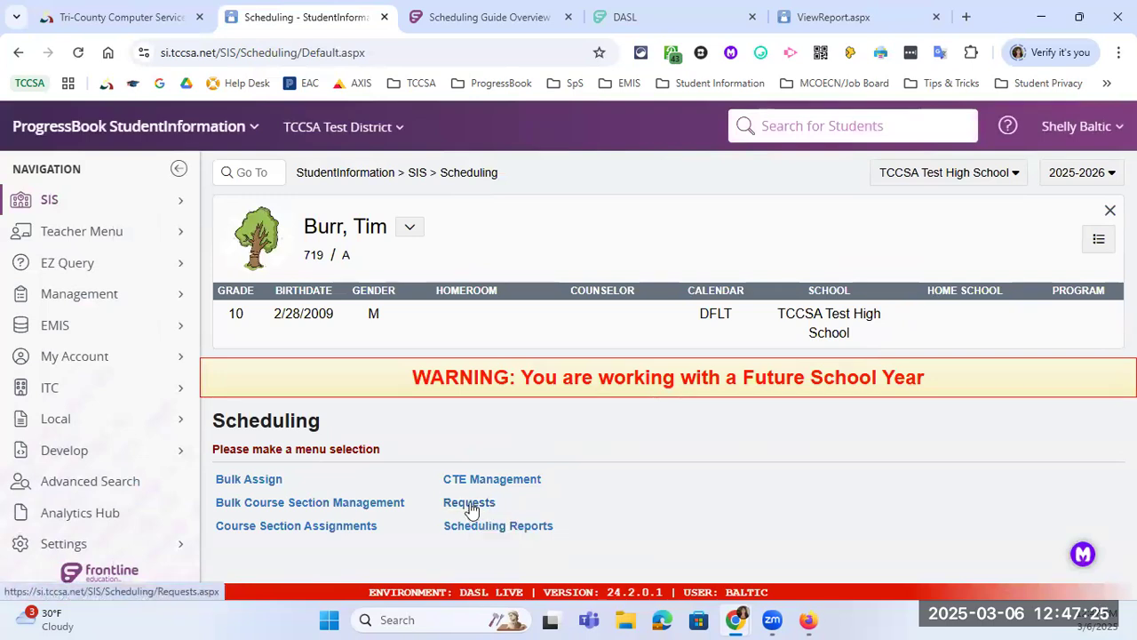
pyautogui.click(480, 512)
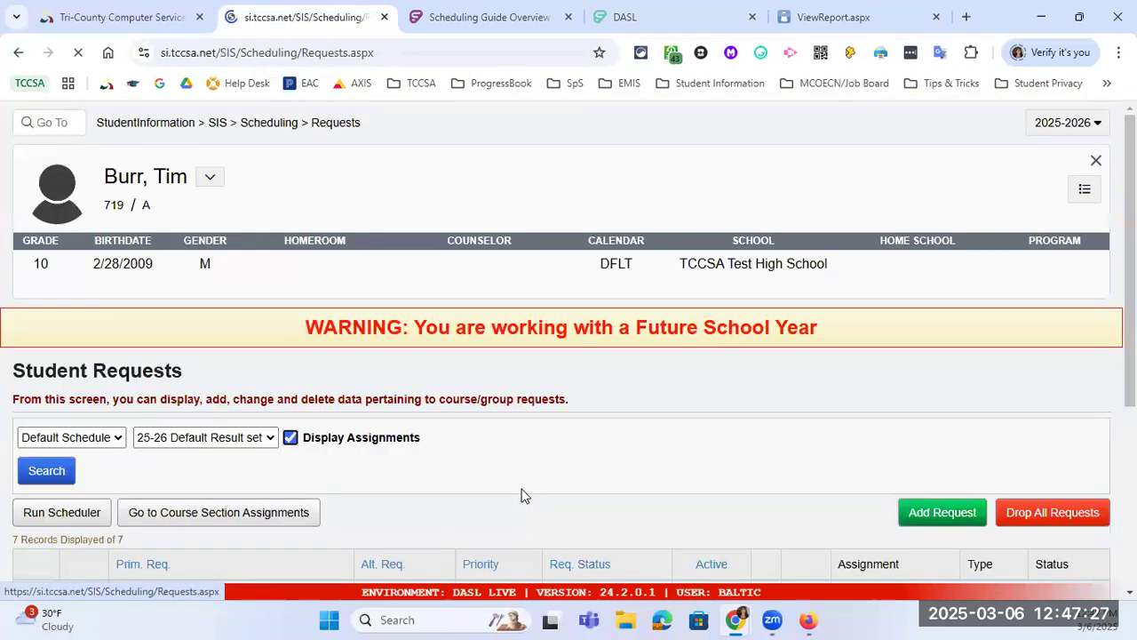
pyautogui.scroll(-5, 529, 488)
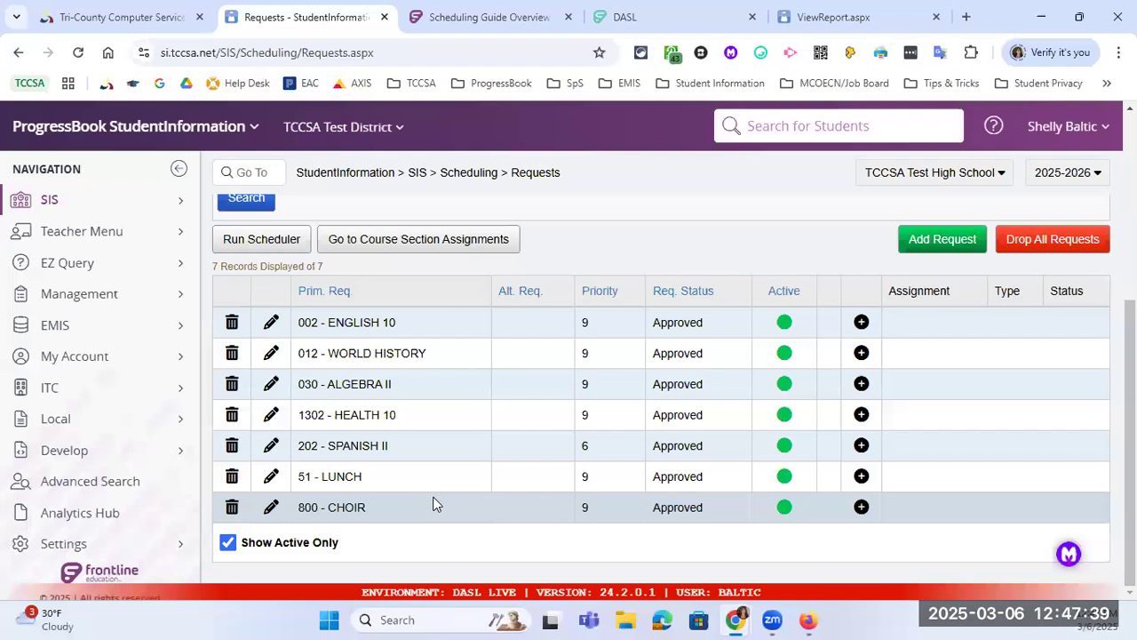
# Step: Open the current student's full schedule and review the Course Section Assignments for 2025-2026
pyautogui.scroll(4, 513, 399)
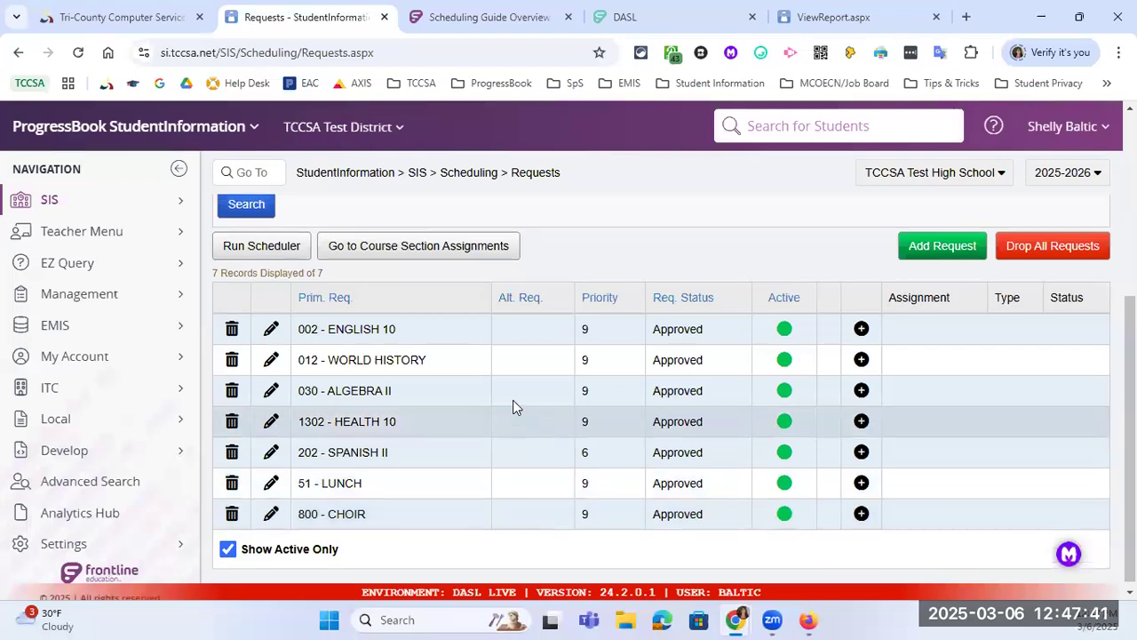
pyautogui.click(410, 226)
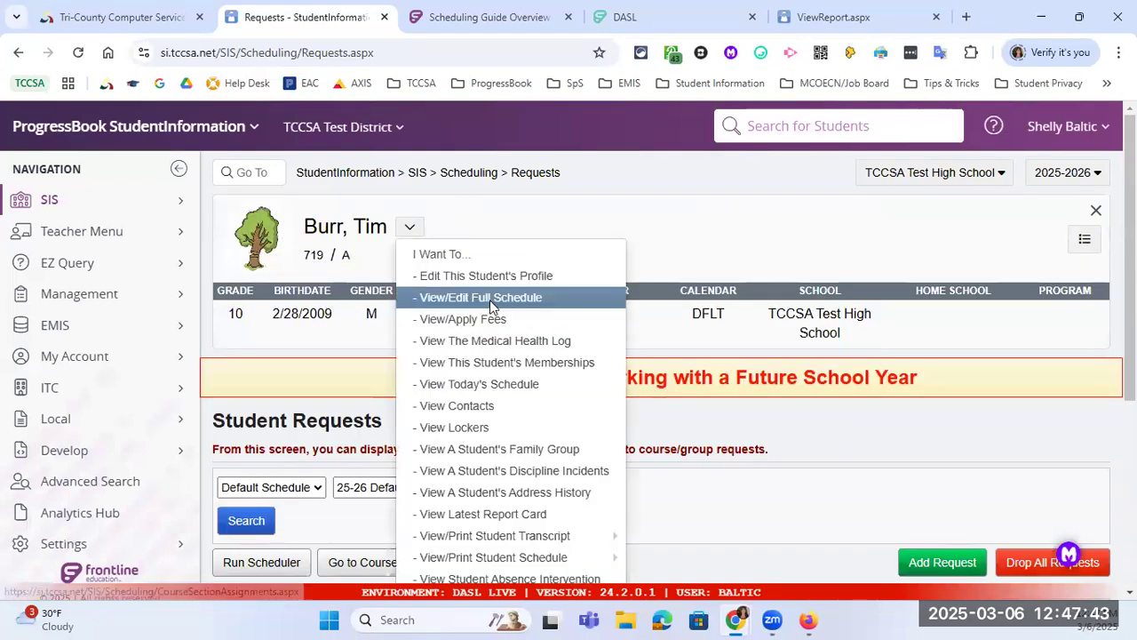
pyautogui.click(490, 300)
pyautogui.scroll(-2, 556, 312)
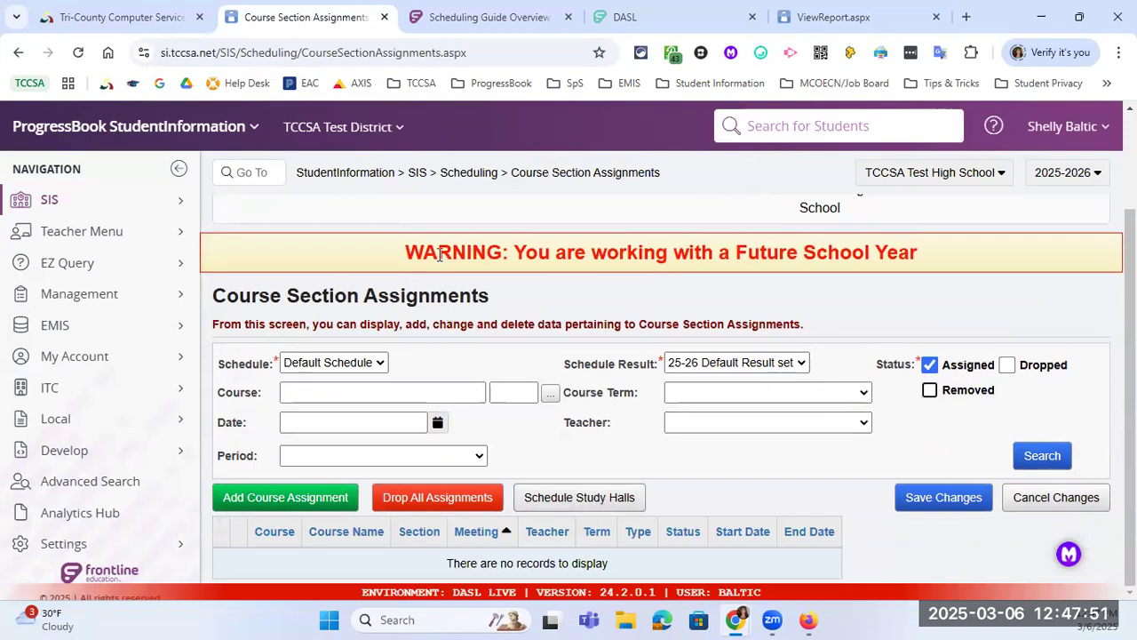
# Step: Open the Request Assignments page from the student's Student Schedule area and review the requests beside their assignments
pyautogui.click(418, 174)
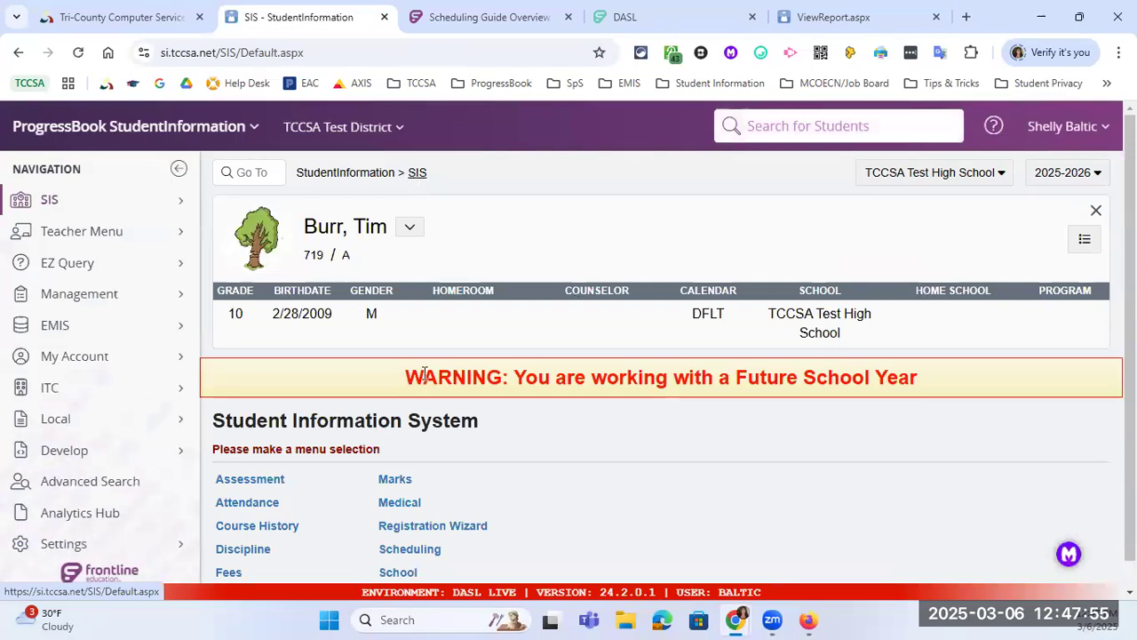
pyautogui.scroll(-1, 444, 414)
pyautogui.click(402, 568)
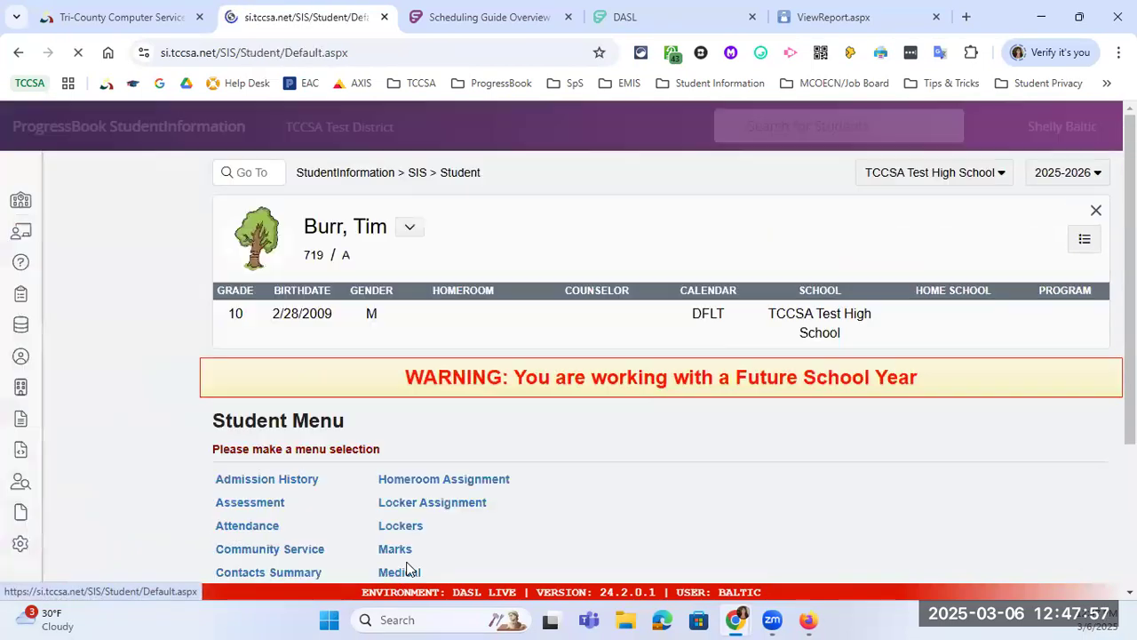
pyautogui.scroll(-2, 428, 485)
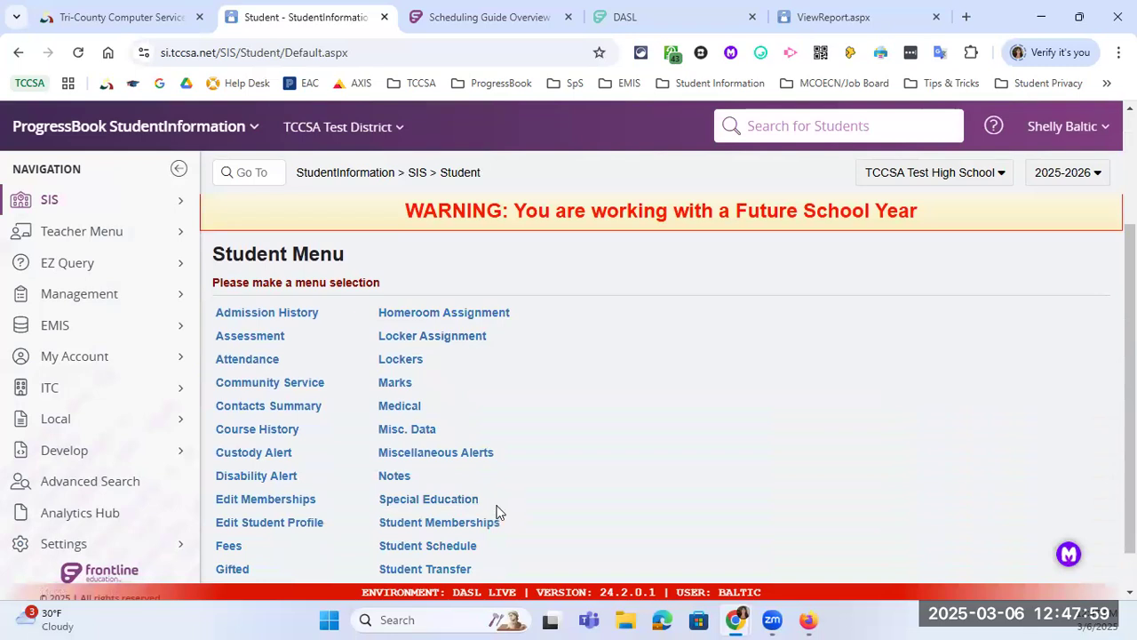
pyautogui.scroll(-1, 488, 508)
pyautogui.click(424, 499)
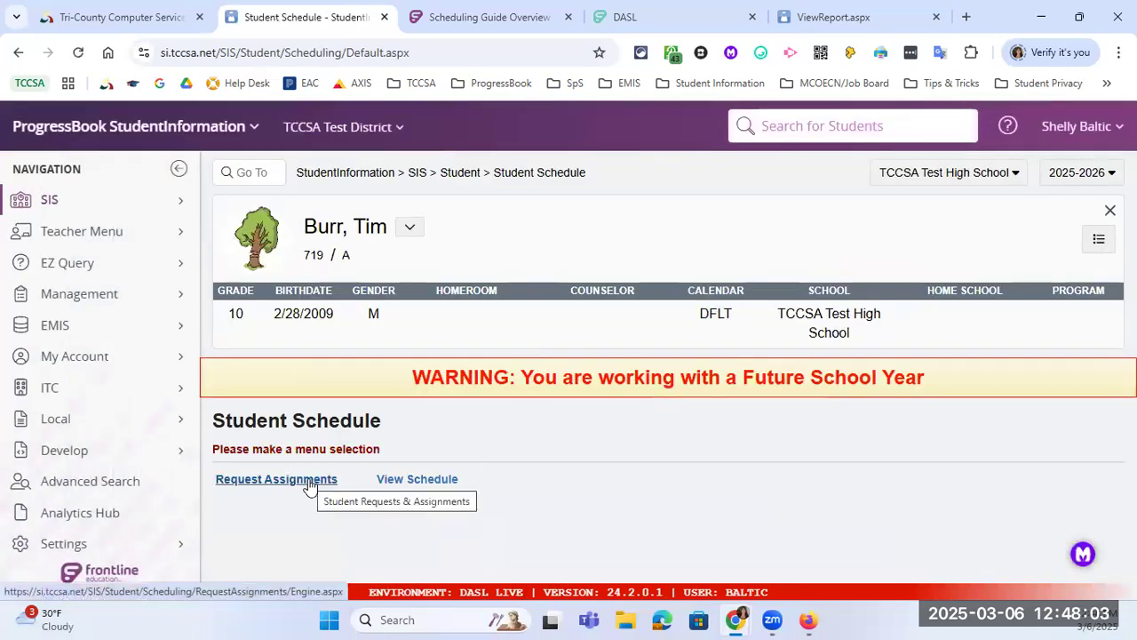
pyautogui.click(315, 481)
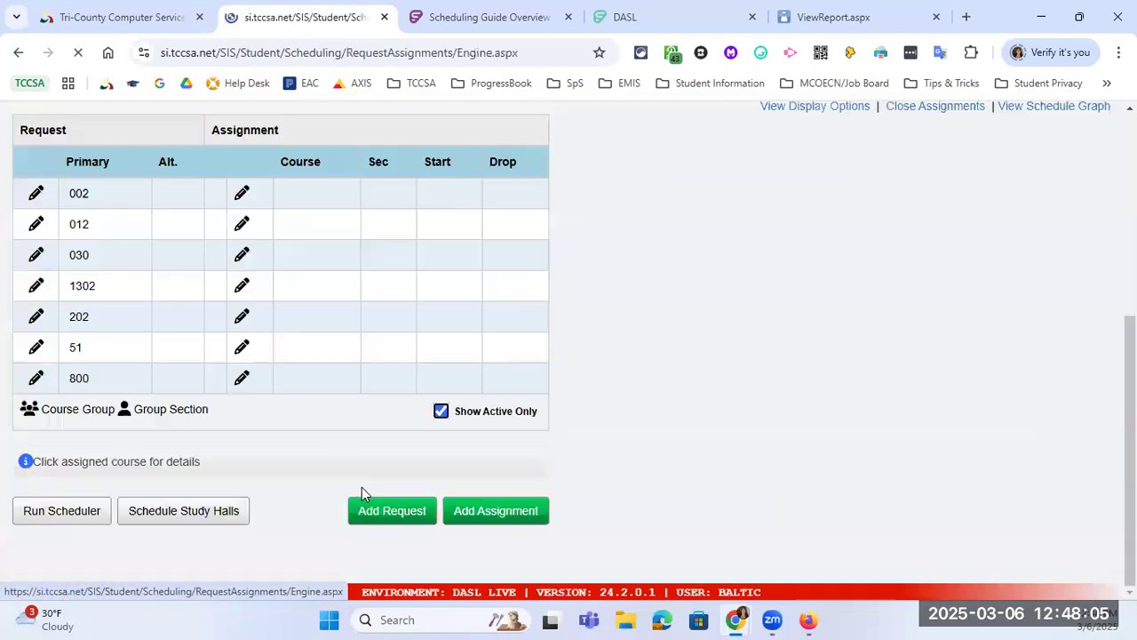
pyautogui.scroll(2, 458, 471)
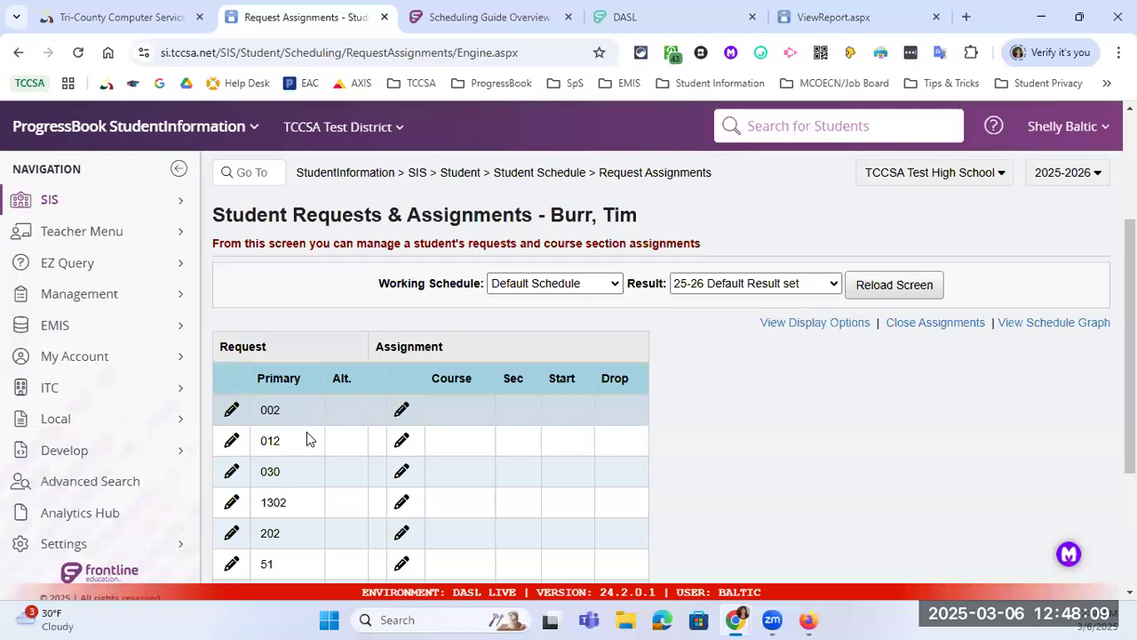
pyautogui.scroll(-1, 481, 512)
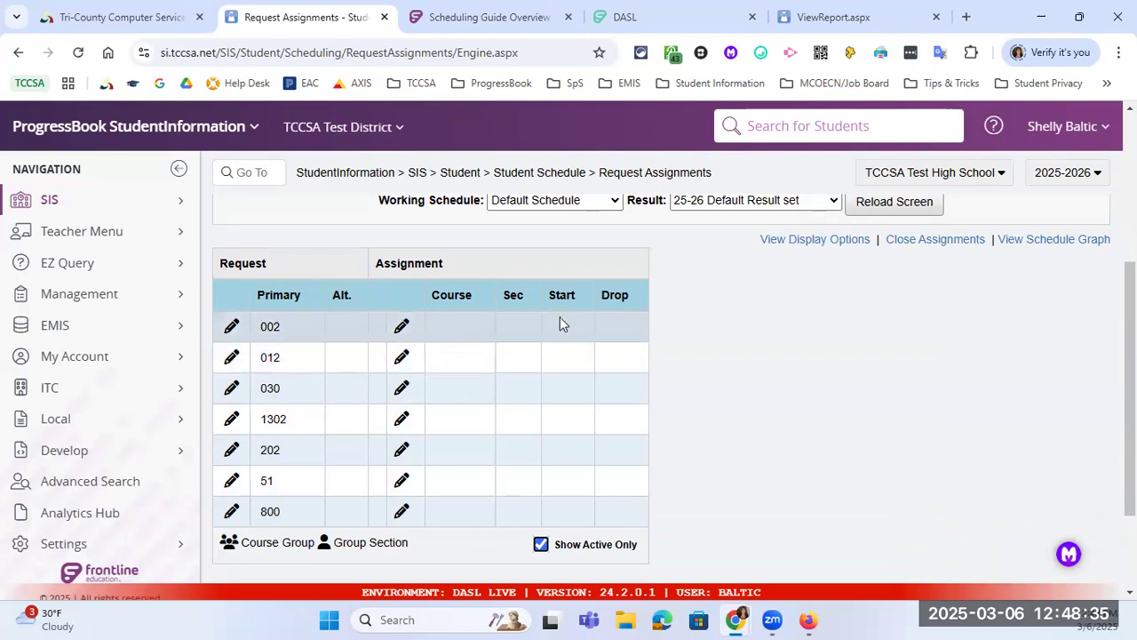
pyautogui.scroll(1, 559, 316)
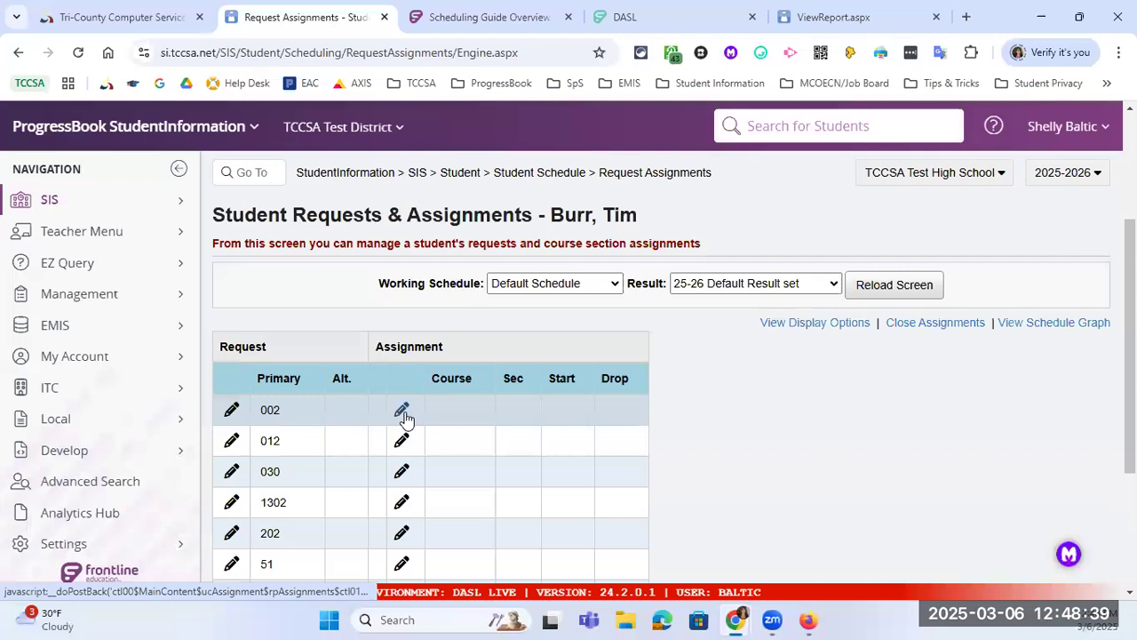
# Step: Open the assignment options for the course 002 request and compare its sections' meeting times, terms and filling
pyautogui.click(401, 410)
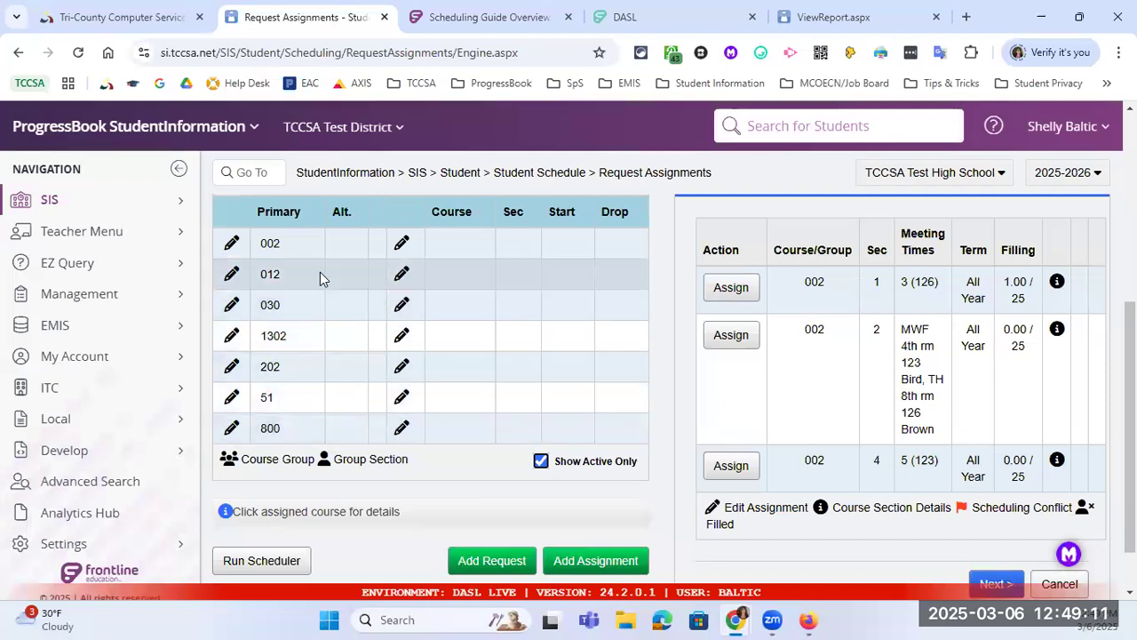
pyautogui.moveTo(263, 275); pyautogui.dragTo(297, 282)
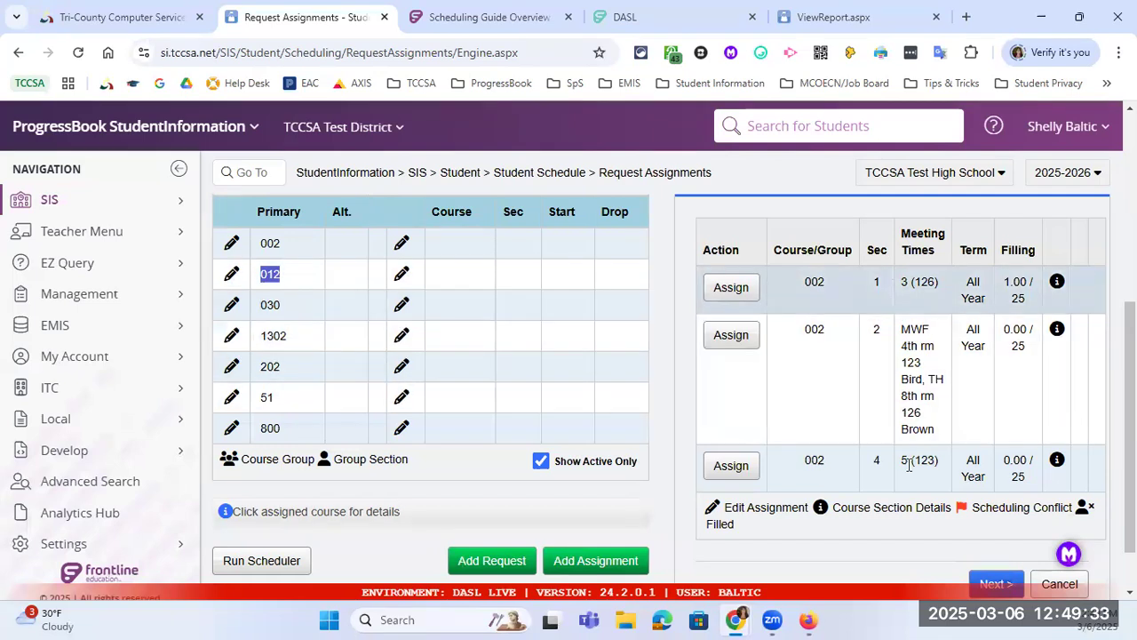
pyautogui.scroll(1, 755, 514)
pyautogui.click(755, 507)
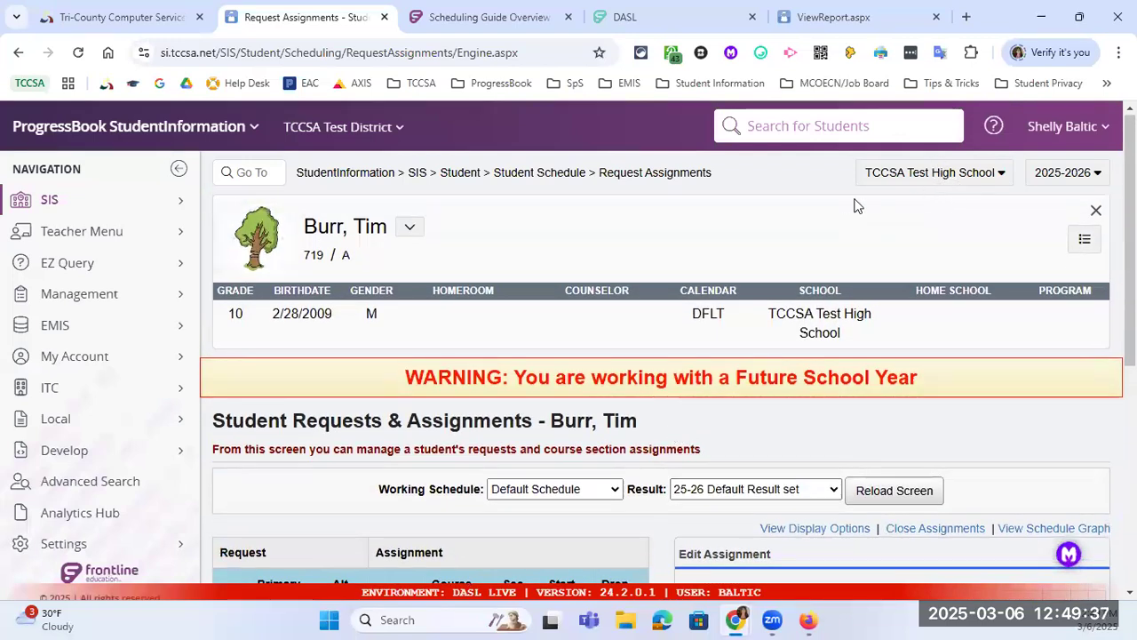
# Step: Search for another student by partial last name and review that student's requests and assignments
pyautogui.click(803, 126)
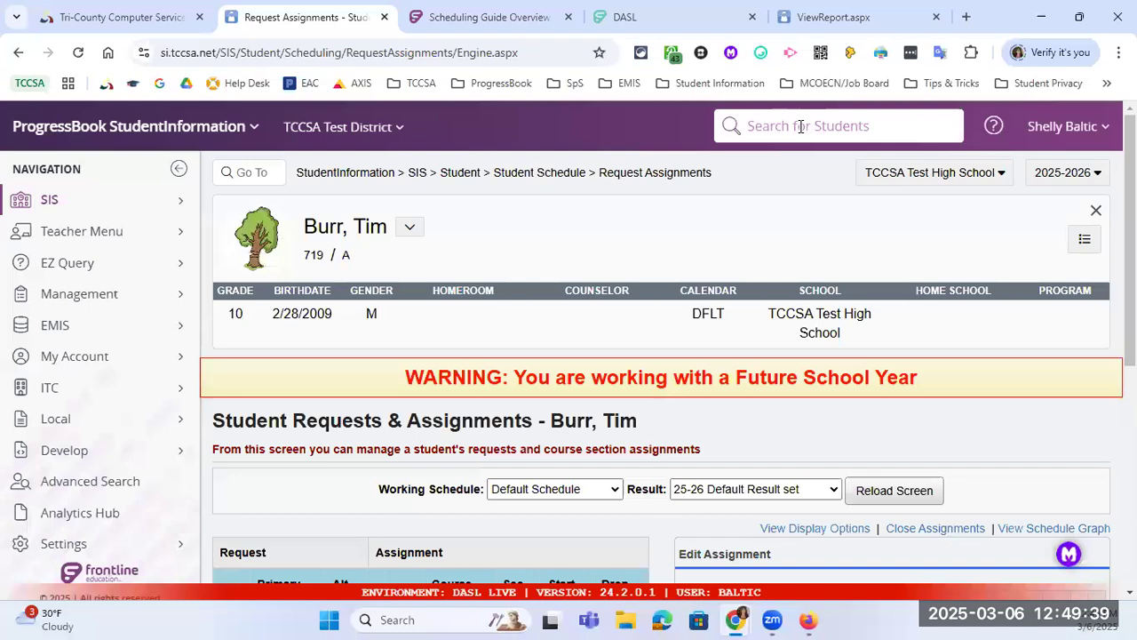
pyautogui.write('ba')
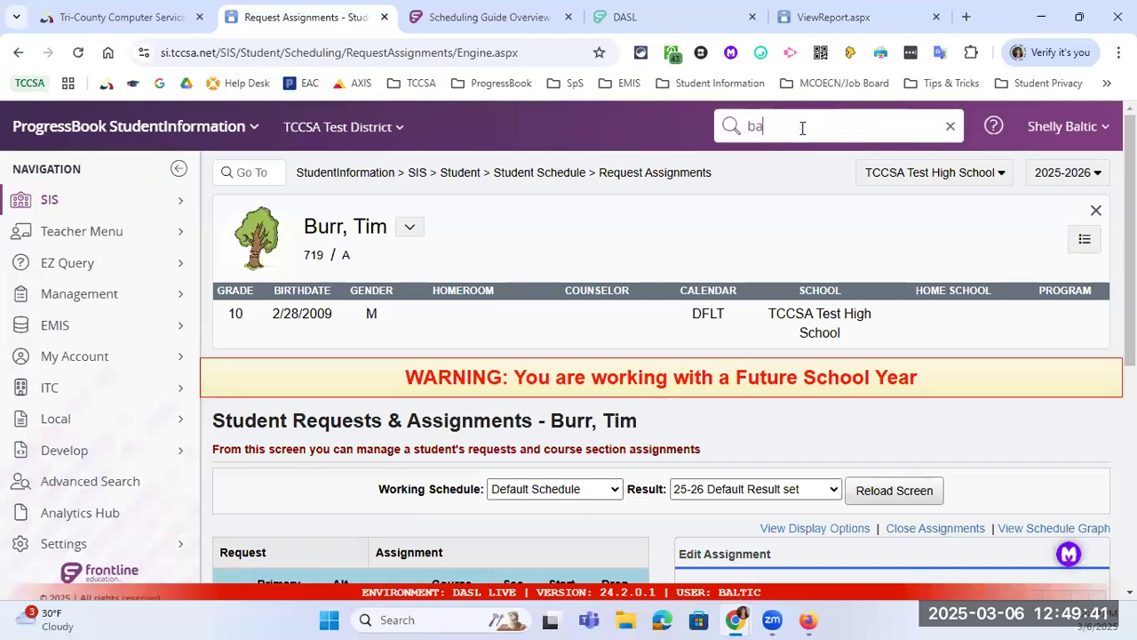
pyautogui.press('BackSpace')
pyautogui.press('BackSpace')
pyautogui.press('BackSpace')
pyautogui.press('BackSpace')
pyautogui.scroll(-3, 563, 254)
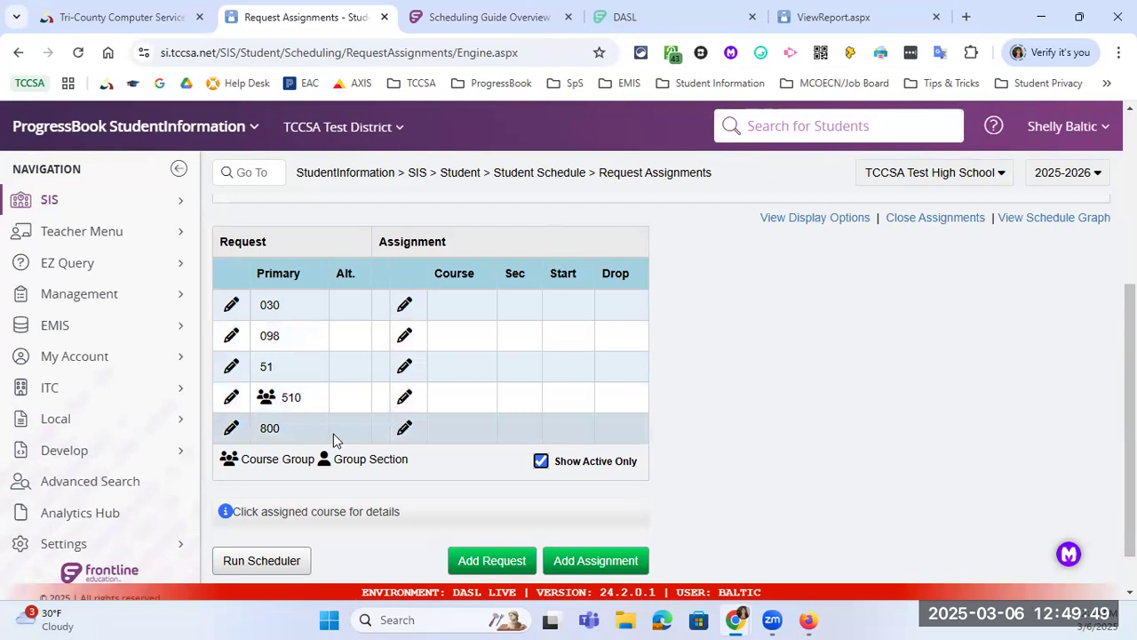
pyautogui.scroll(5, 655, 310)
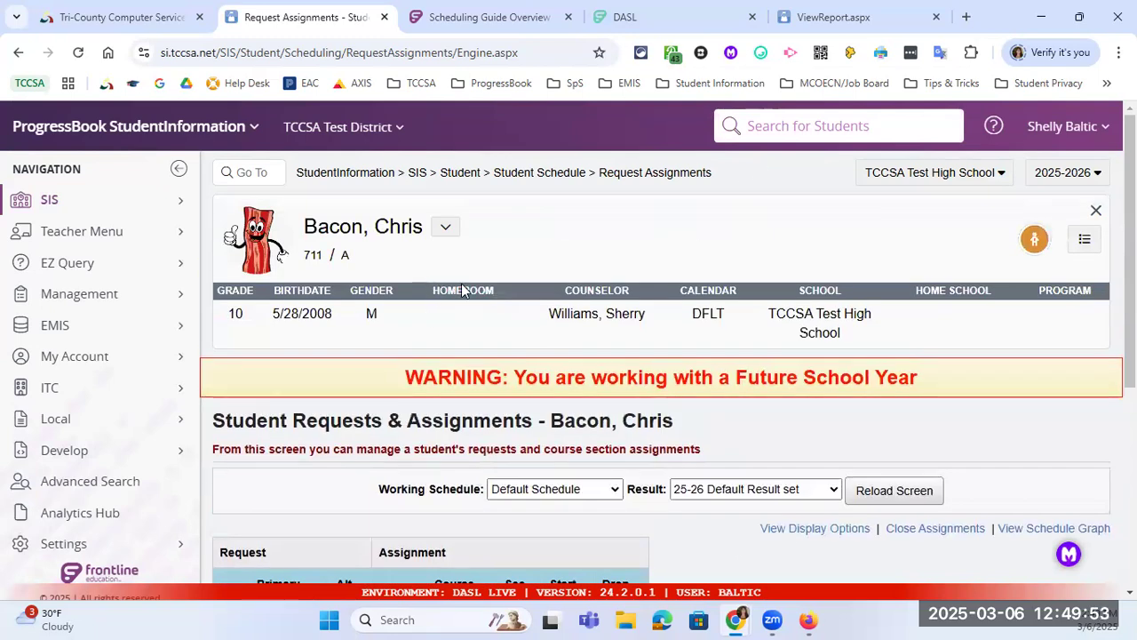
# Step: Open this student's Requests page in Scheduling and review the requested courses, priorities and statuses
pyautogui.click(419, 176)
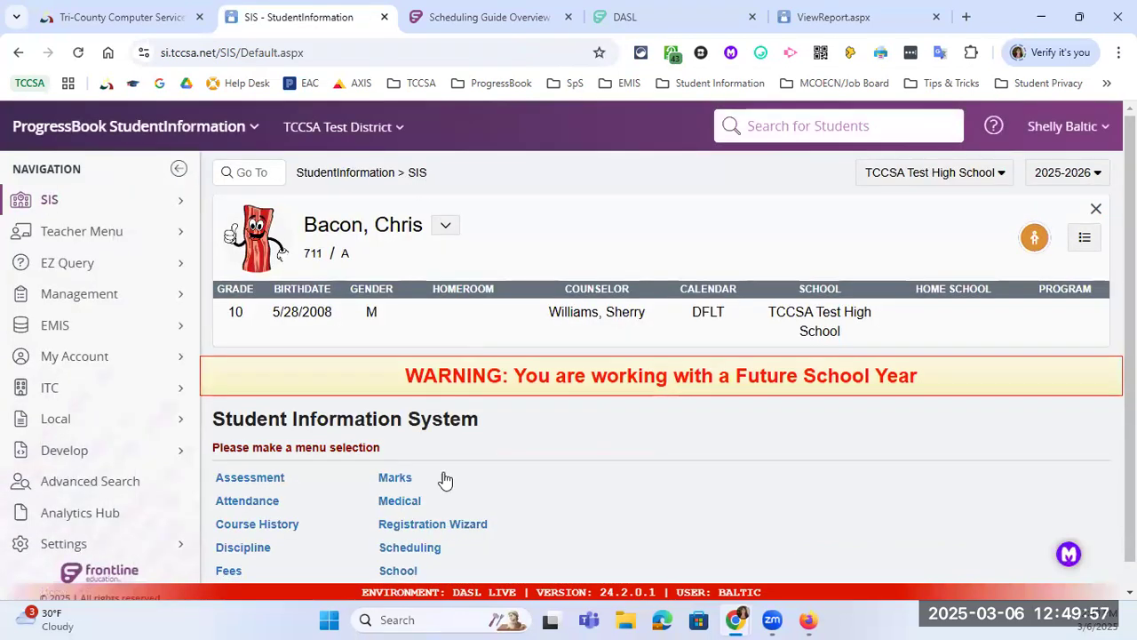
pyautogui.scroll(-1, 421, 535)
pyautogui.click(418, 524)
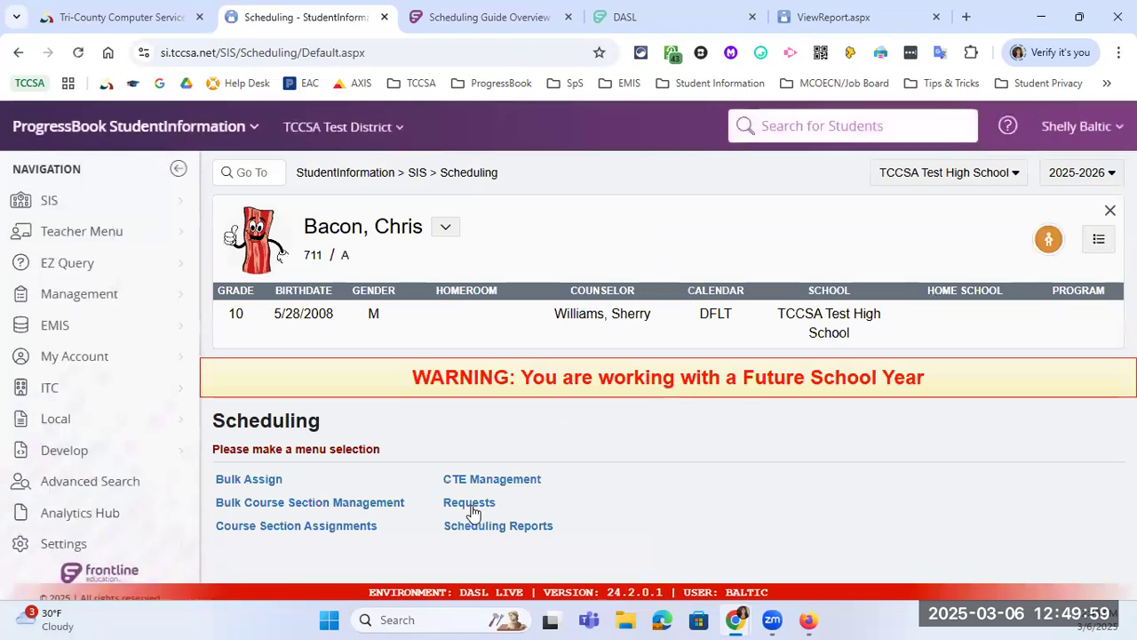
pyautogui.click(469, 503)
pyautogui.scroll(-3, 505, 482)
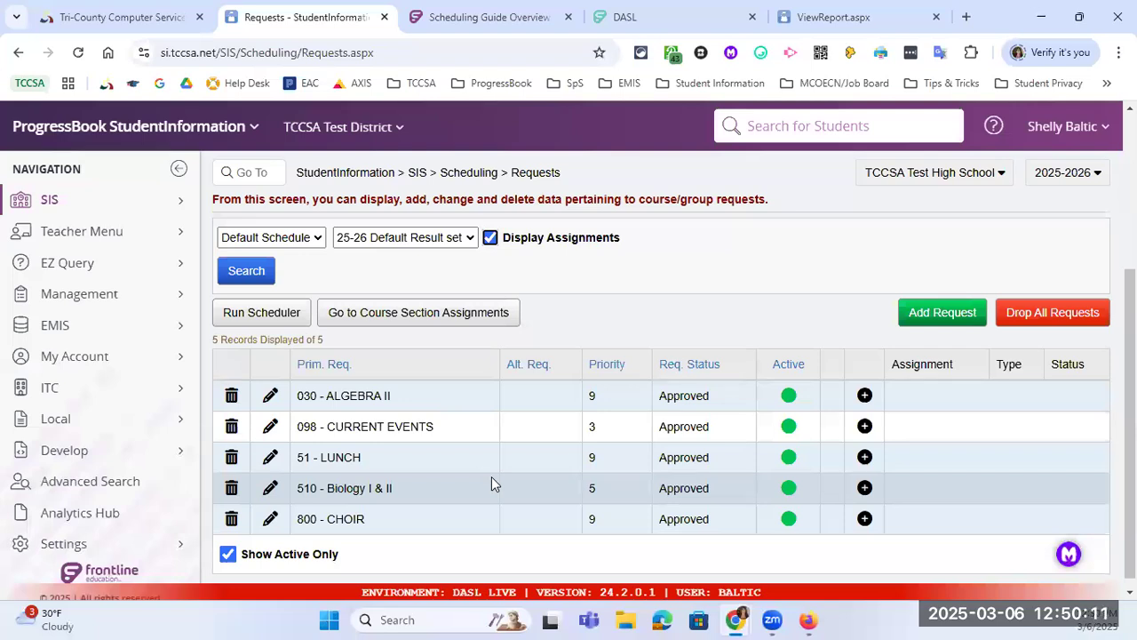
# Step: Add a request for primary course 002 - ENGLISH 10 with the priority left blank, and save it
pyautogui.scroll(1, 623, 434)
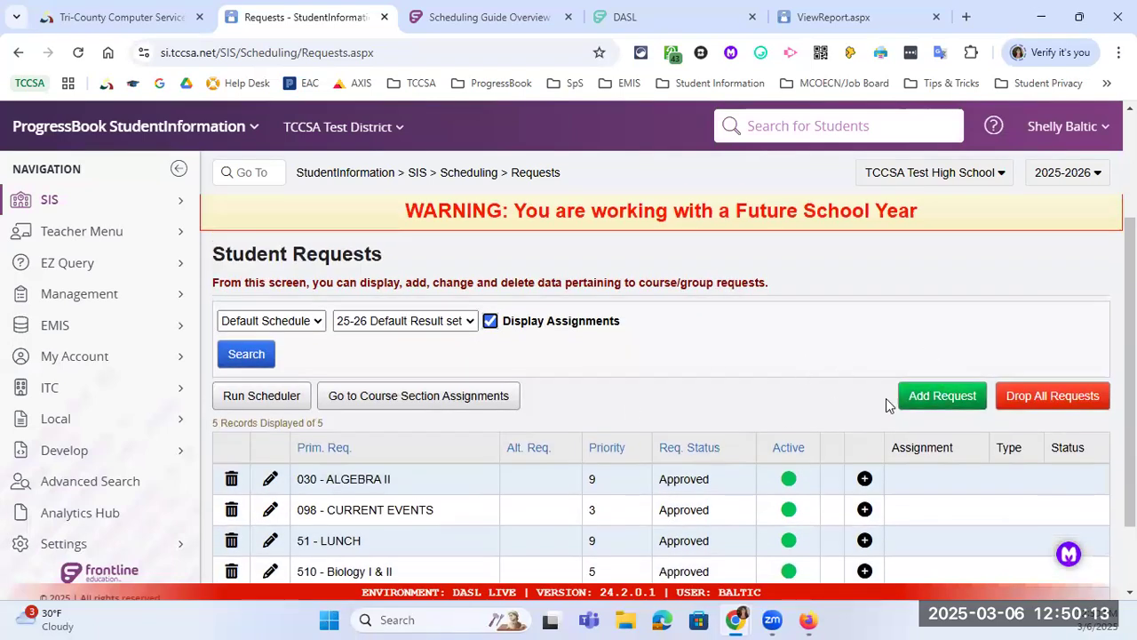
pyautogui.click(940, 396)
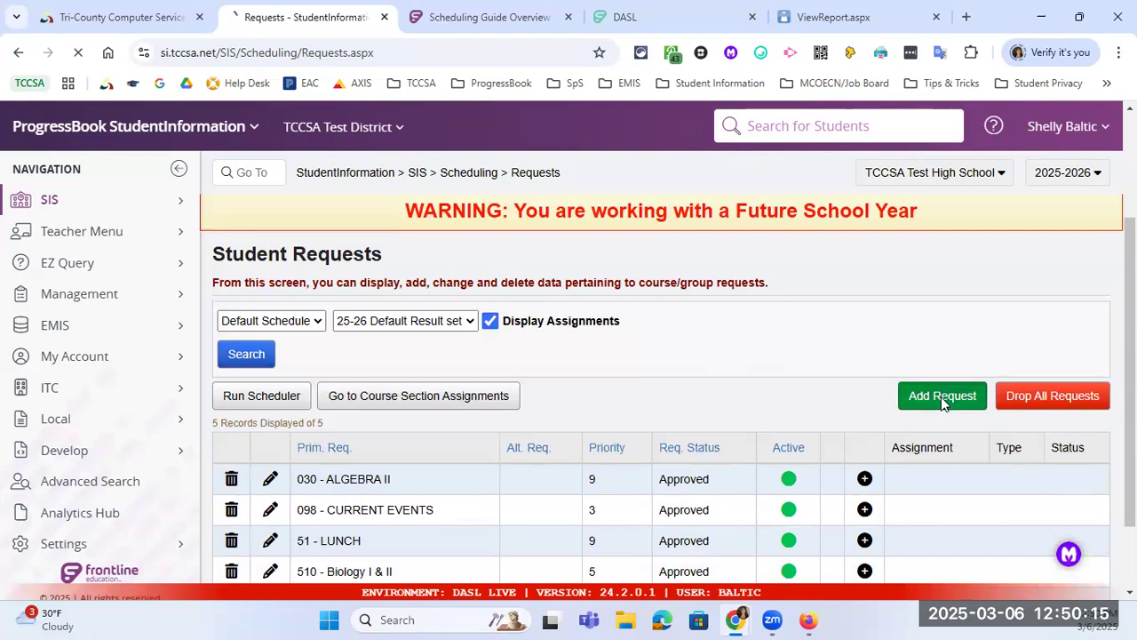
pyautogui.write('002')
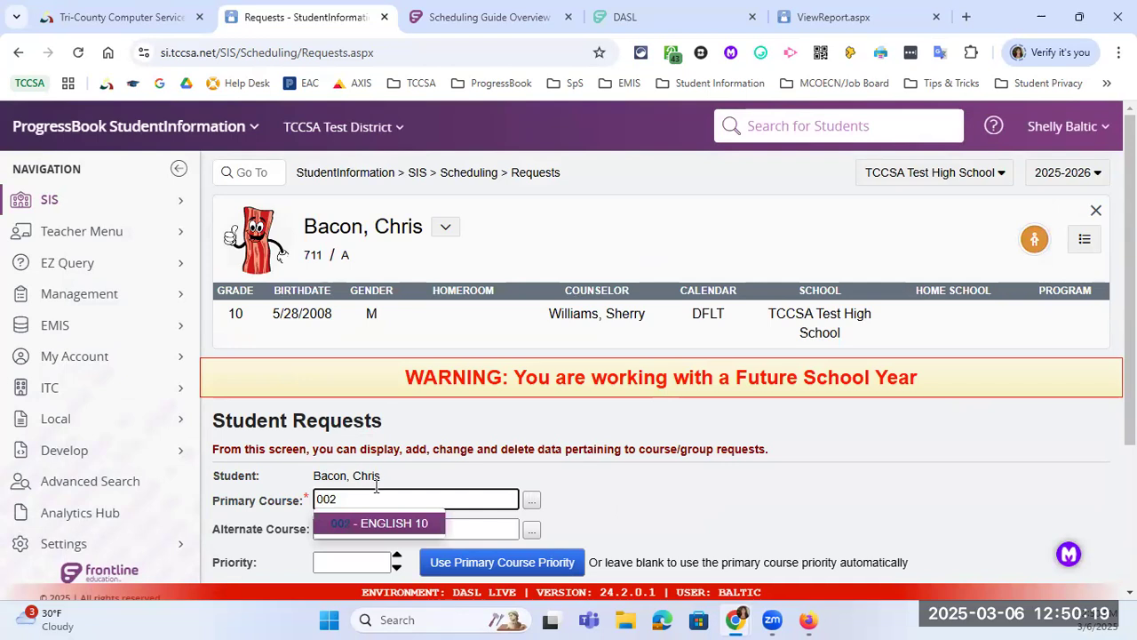
pyautogui.click(418, 523)
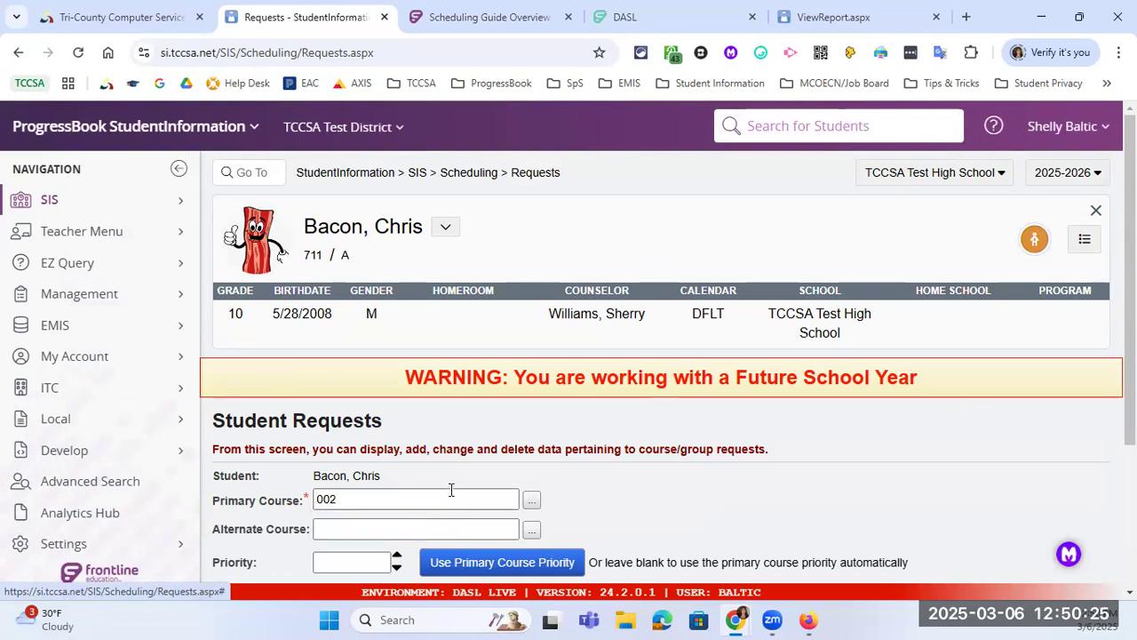
pyautogui.scroll(-3, 457, 477)
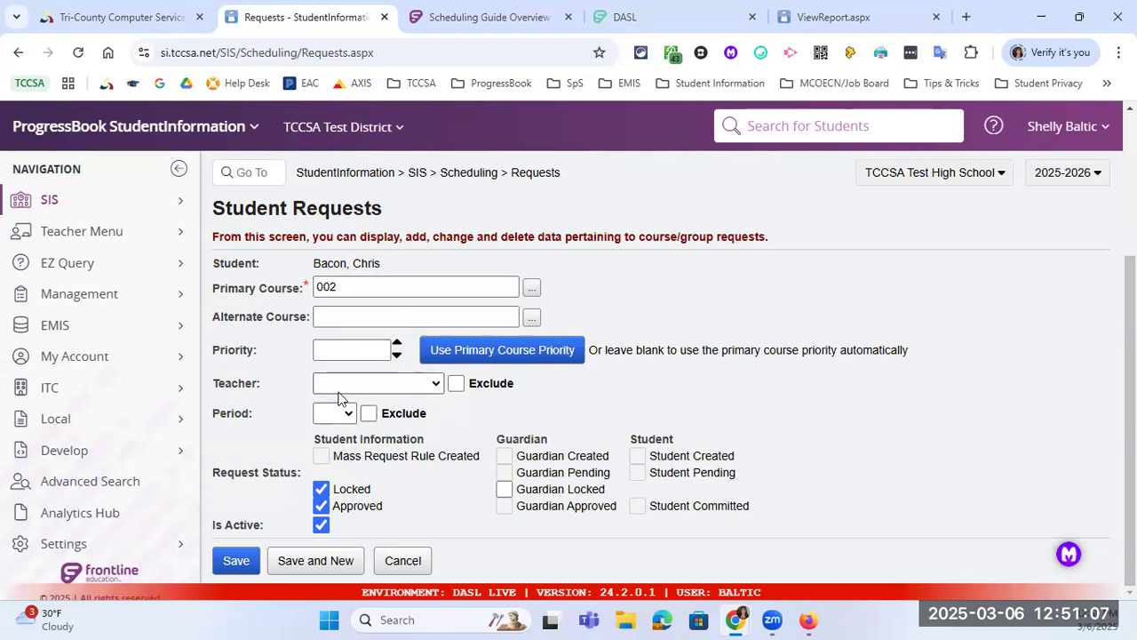
pyautogui.click(237, 561)
pyautogui.scroll(-5, 573, 491)
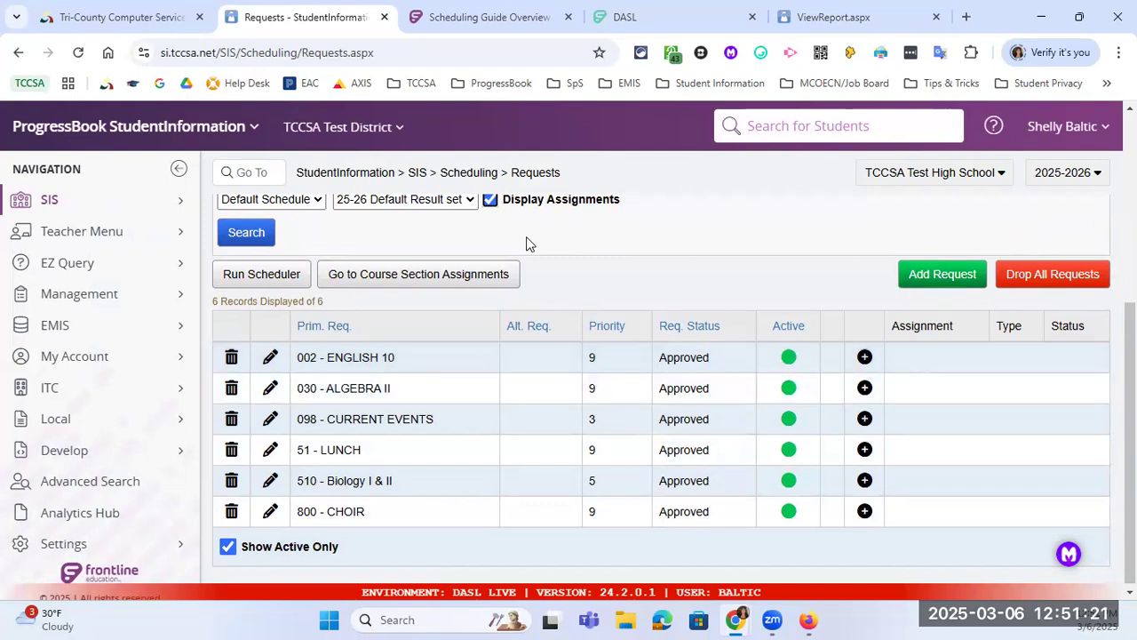
# Step: Open the full schedule of the student with the new English request and check the Course Section Assignments
pyautogui.click(450, 228)
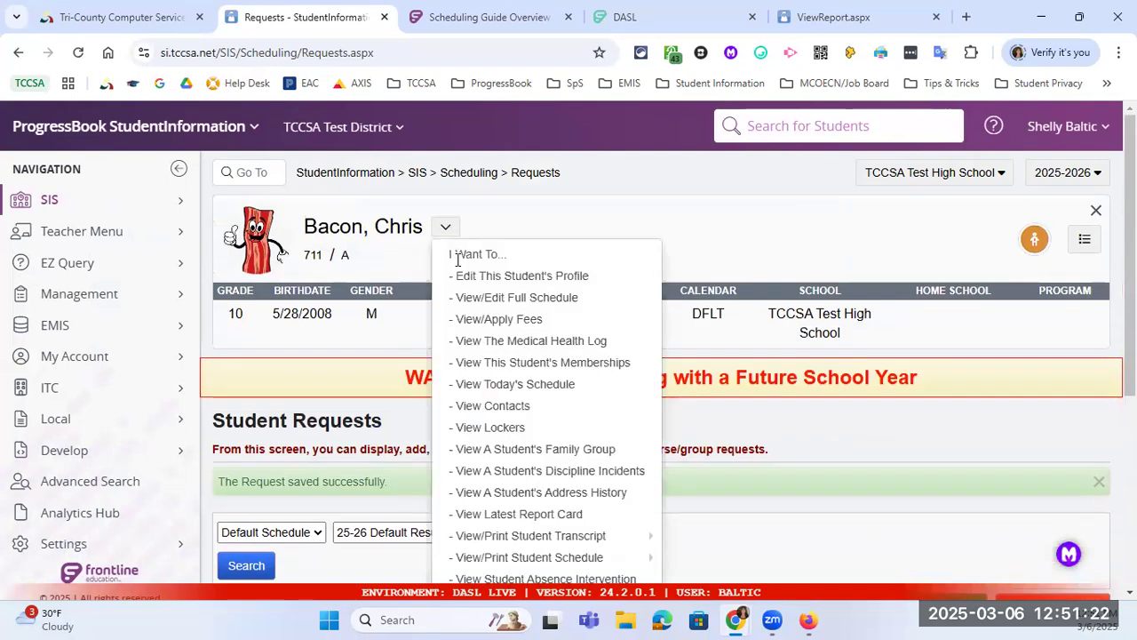
pyautogui.click(487, 299)
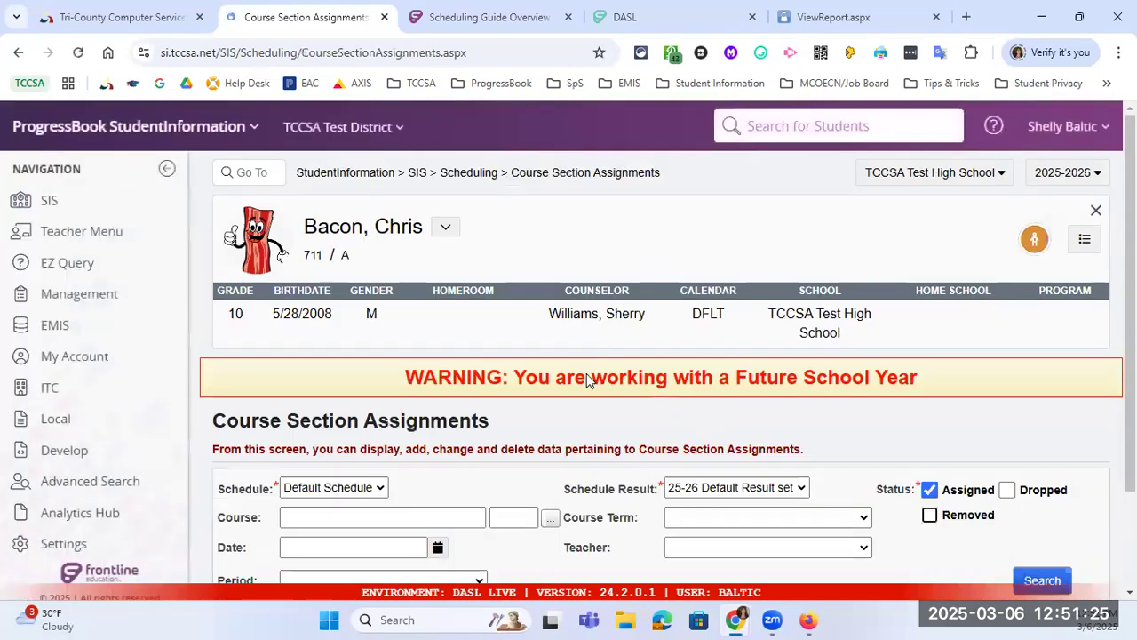
pyautogui.scroll(-2, 586, 379)
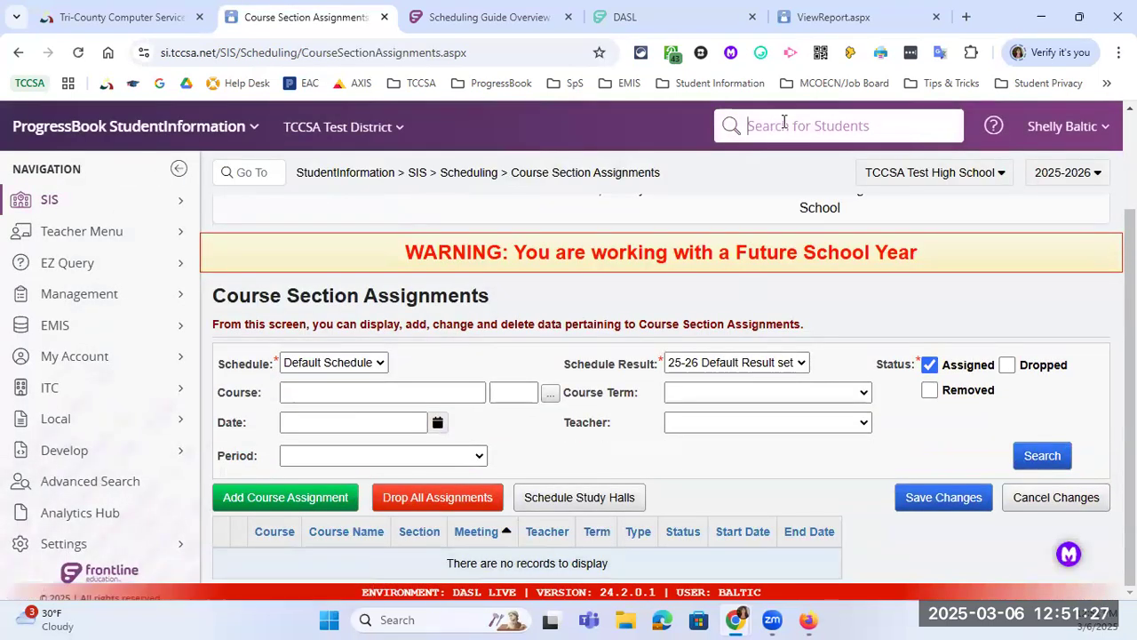
# Step: Search for the previous student by last name and view that student's Course Section Assignments
pyautogui.write('burr')
pyautogui.press('Return')
pyautogui.scroll(-2, 644, 338)
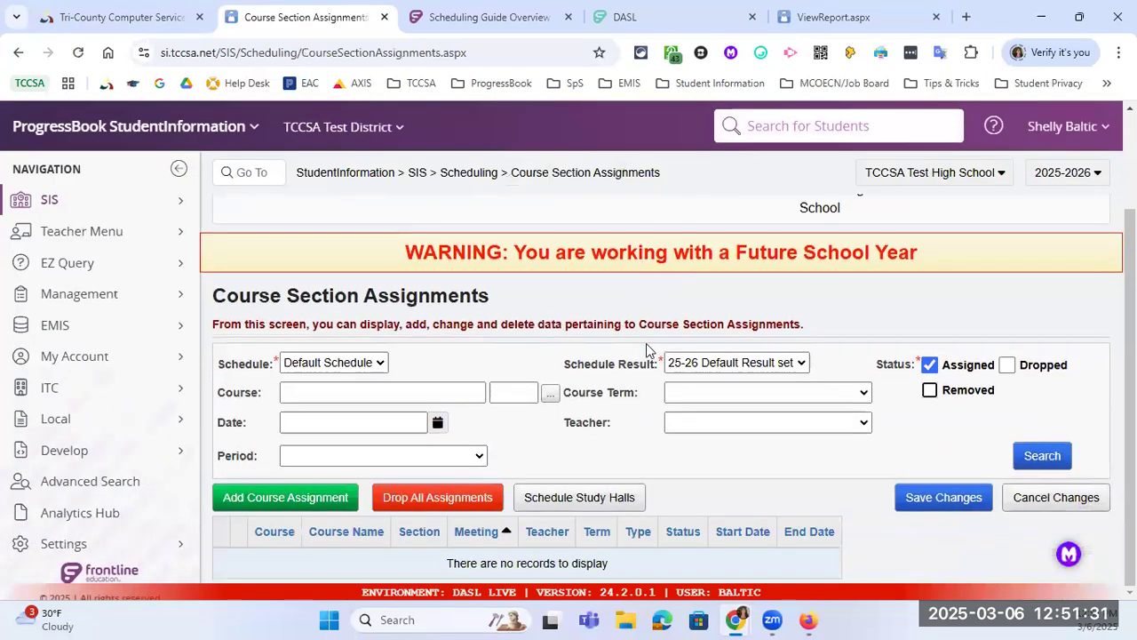
pyautogui.scroll(1, 533, 449)
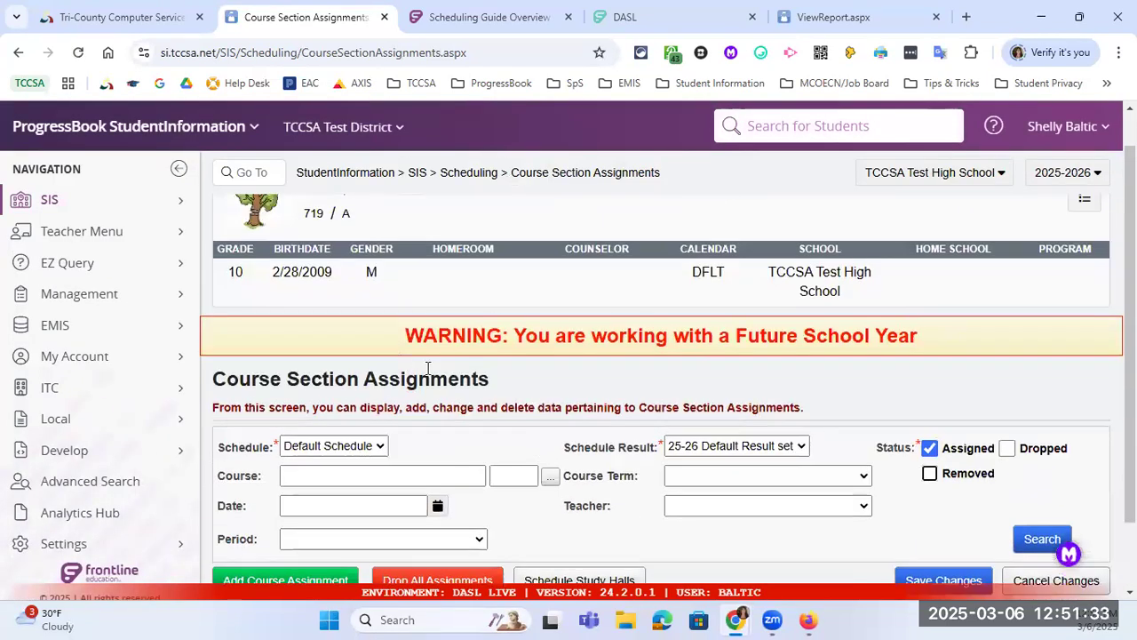
pyautogui.scroll(-1, 512, 450)
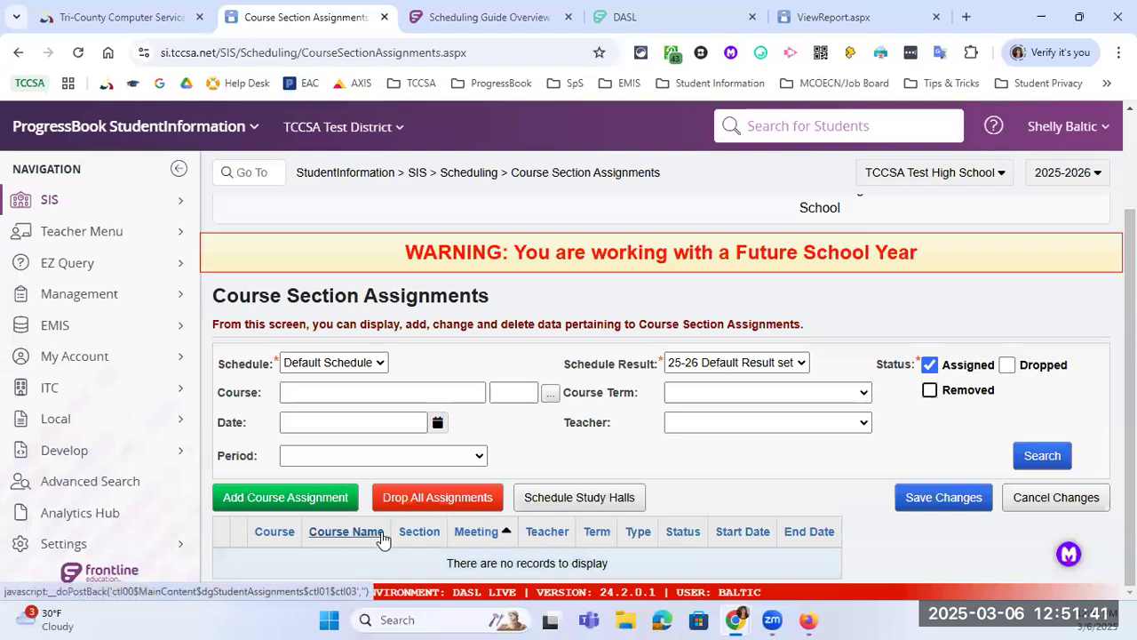
# Step: Try to assign course 800 - CHOIR to the student by entering it as the Course without a section and saving the changes
pyautogui.click(304, 394)
pyautogui.write('8')
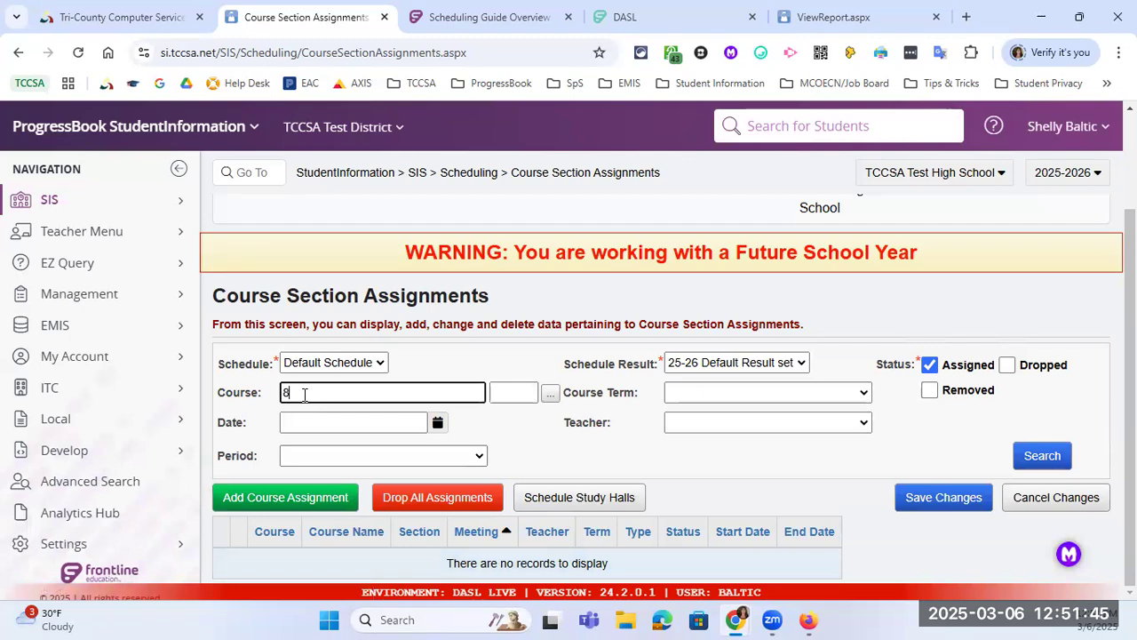
pyautogui.write('00')
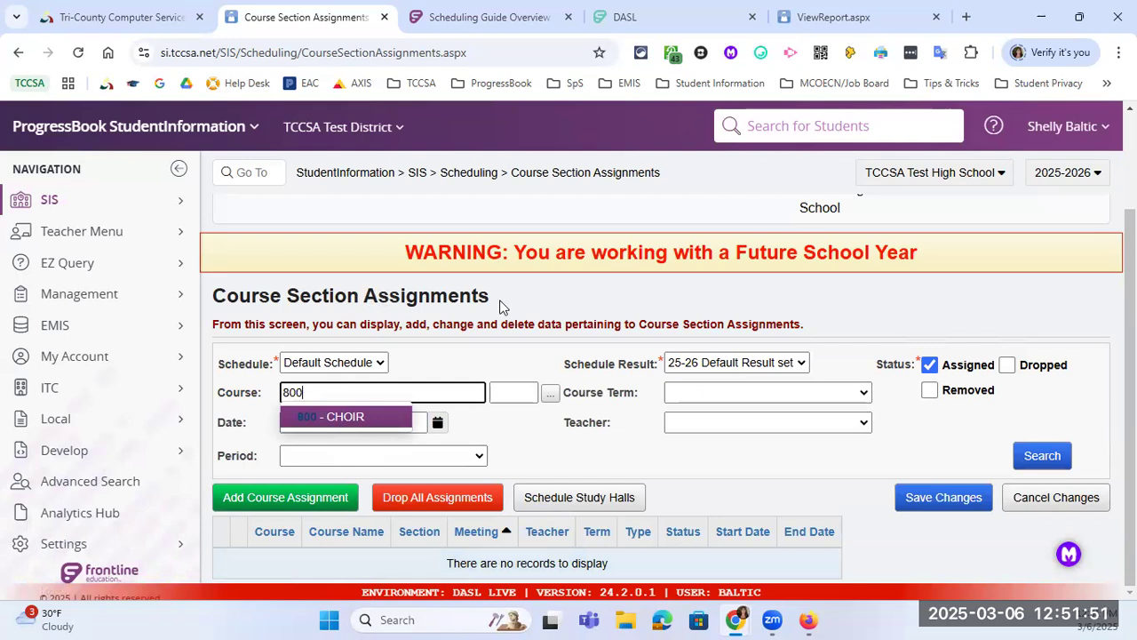
pyautogui.click(320, 416)
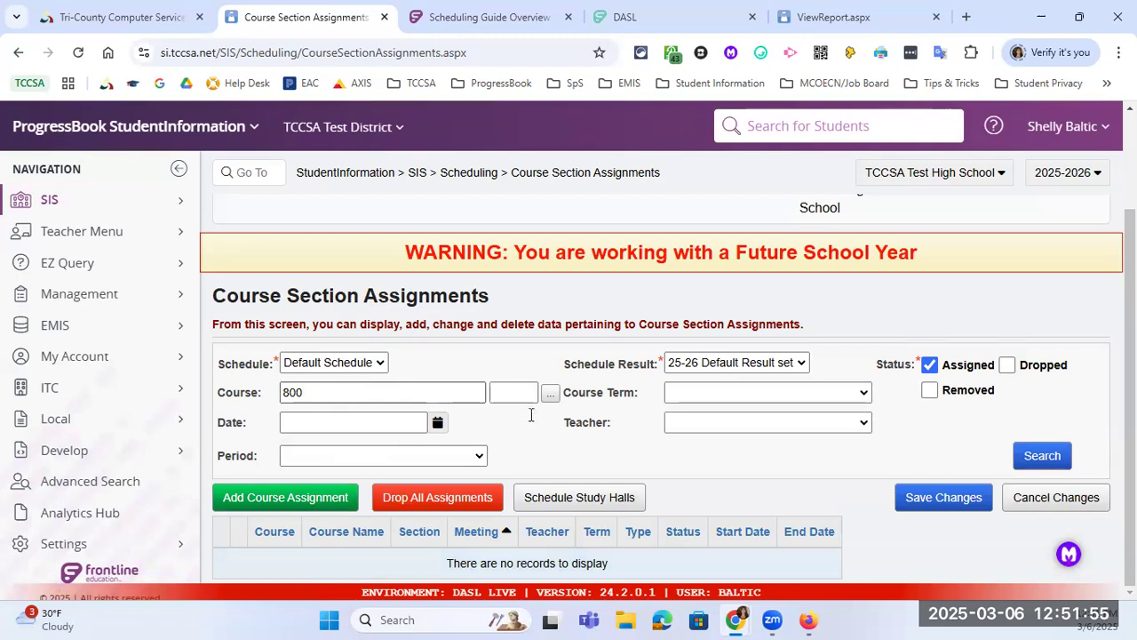
pyautogui.click(910, 498)
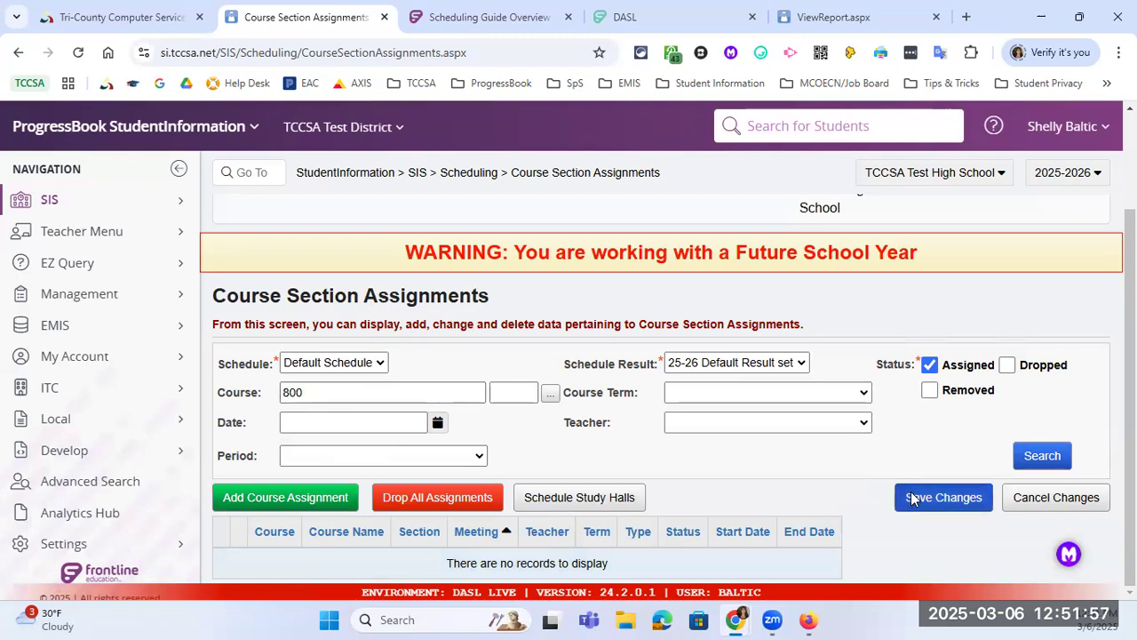
pyautogui.scroll(-2, 796, 458)
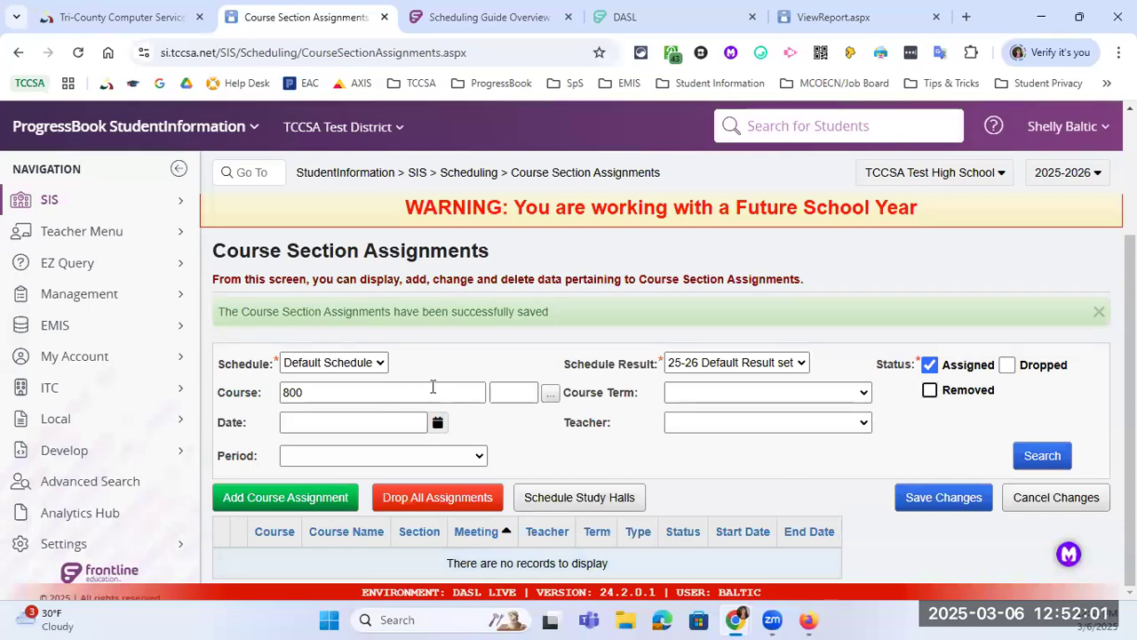
# Step: Try to assign the student to section 9 of course 800 - CHOIR by selecting that section, searching and saving the changes
pyautogui.click(550, 392)
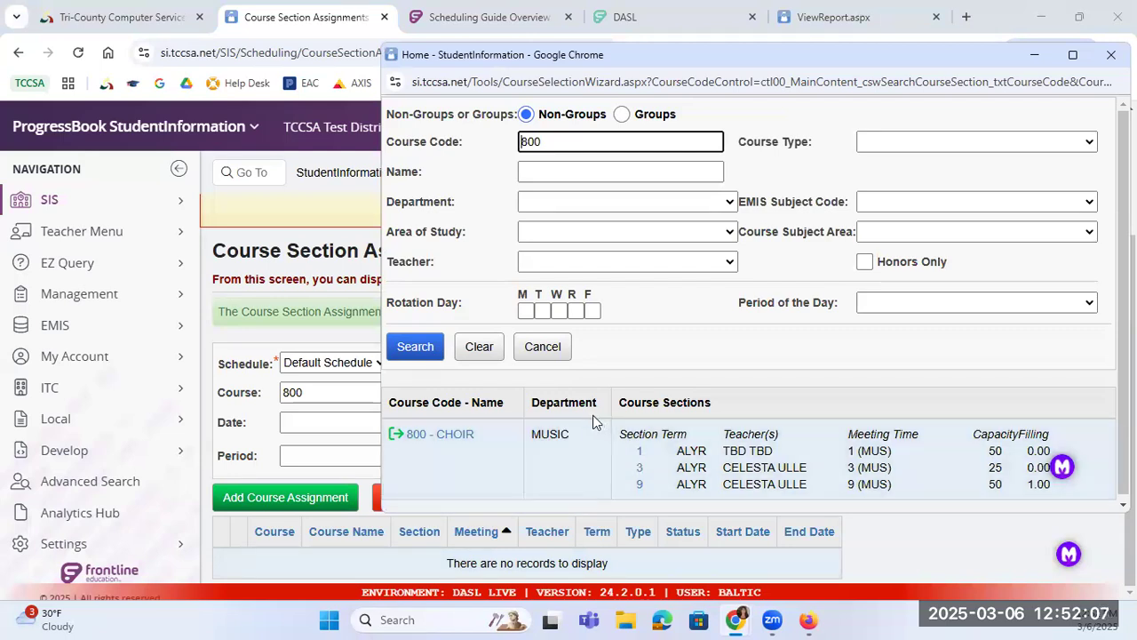
pyautogui.click(640, 485)
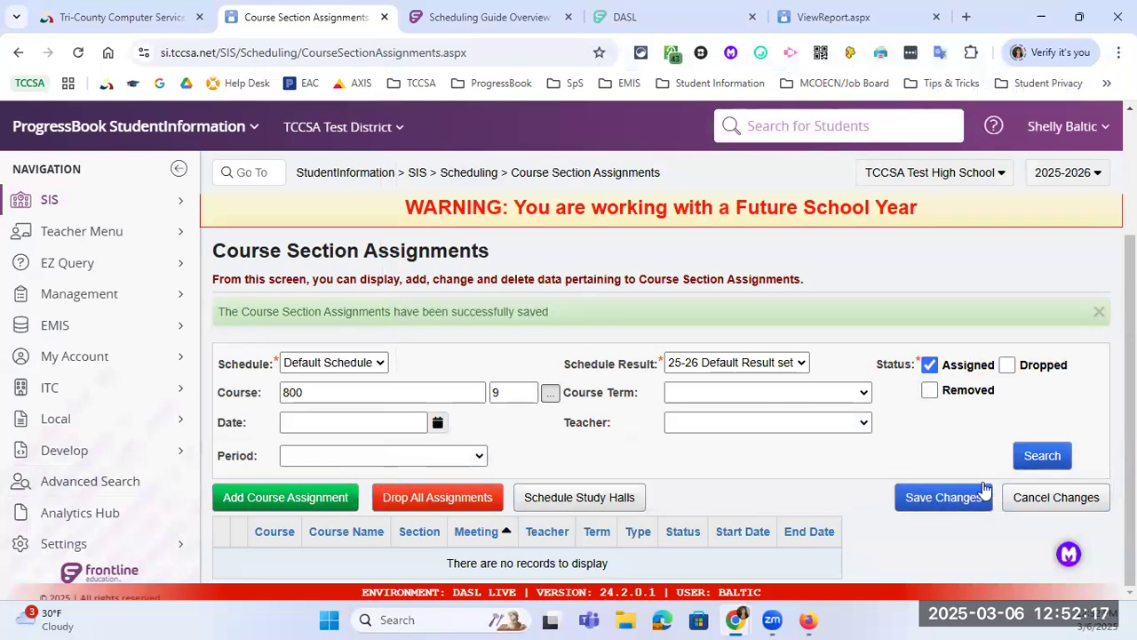
pyautogui.click(1040, 457)
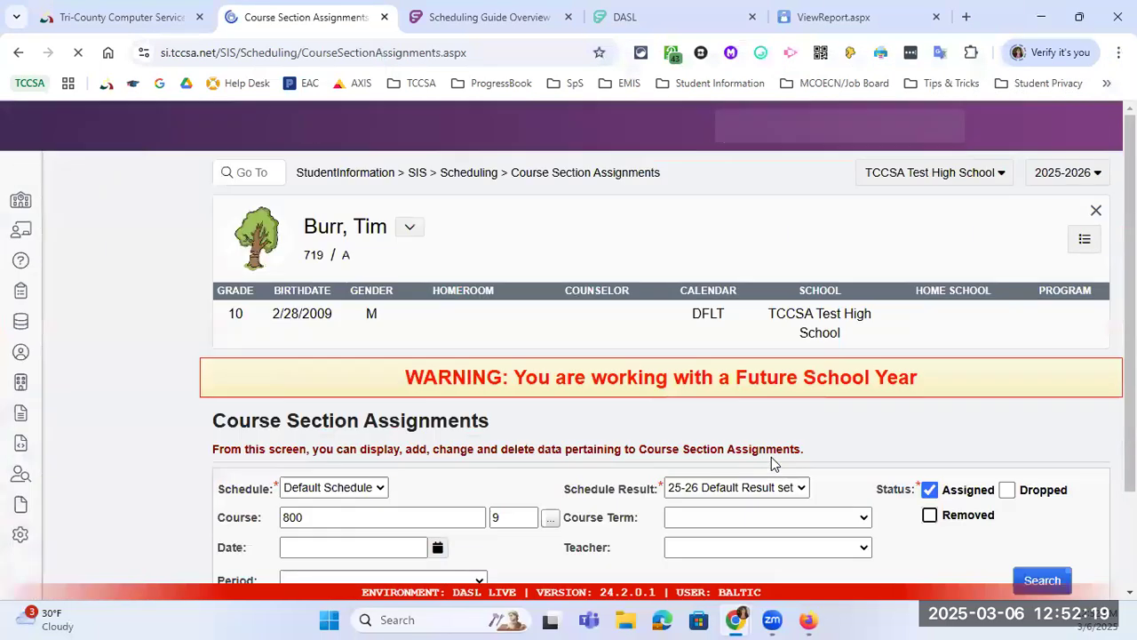
pyautogui.click(942, 502)
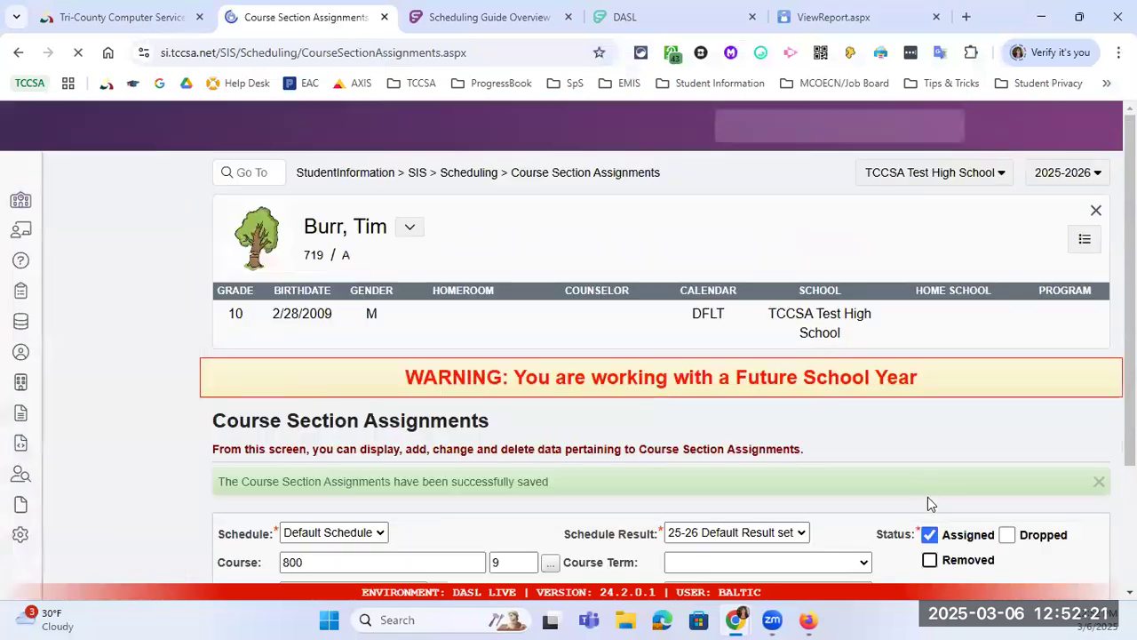
pyautogui.scroll(-2, 924, 489)
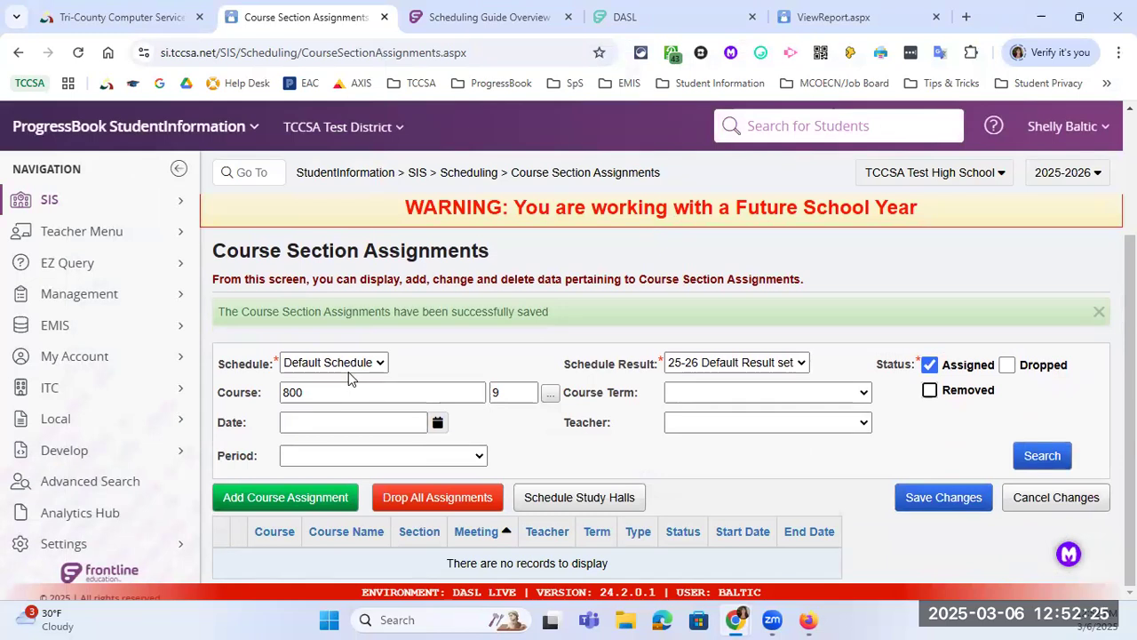
# Step: Start a new course assignment for the student and enter 800 as the course
pyautogui.click(370, 396)
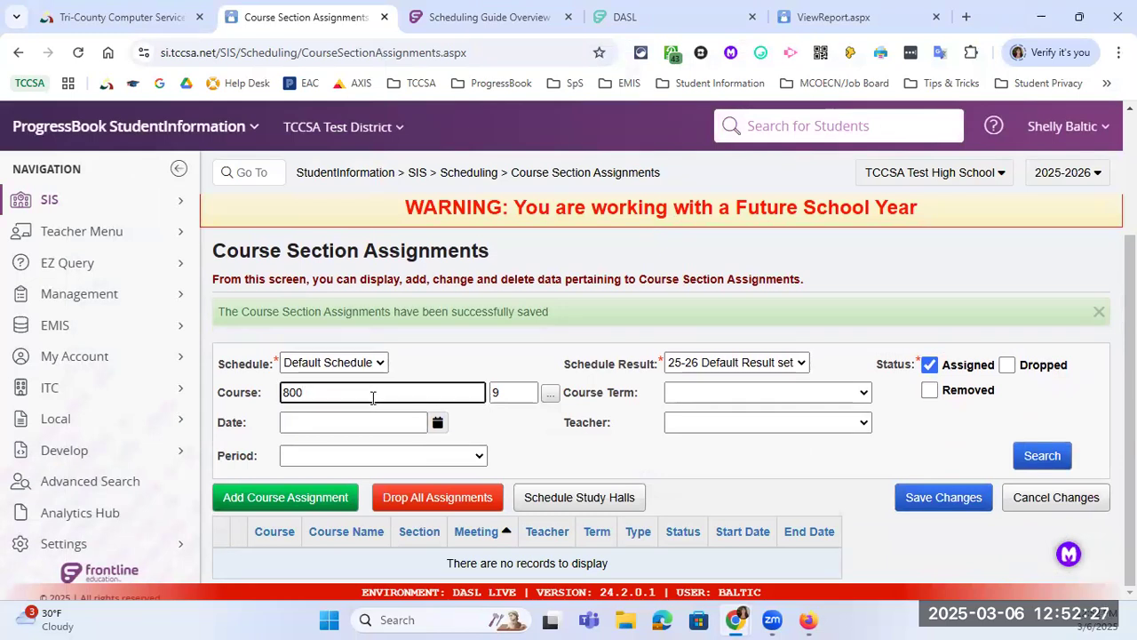
pyautogui.click(284, 499)
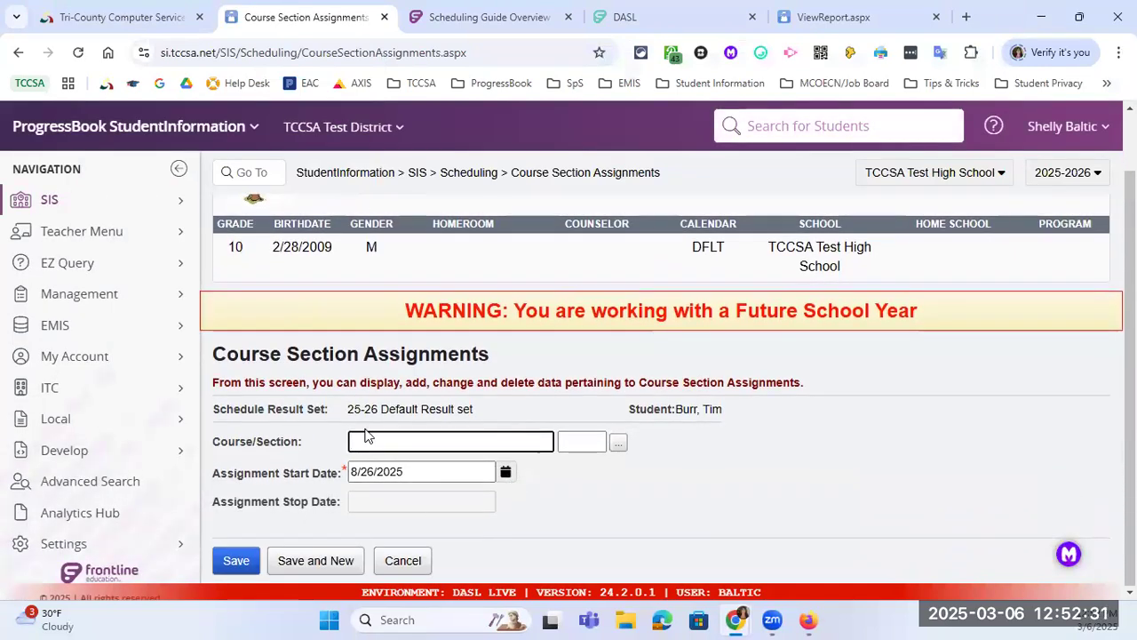
pyautogui.write('800')
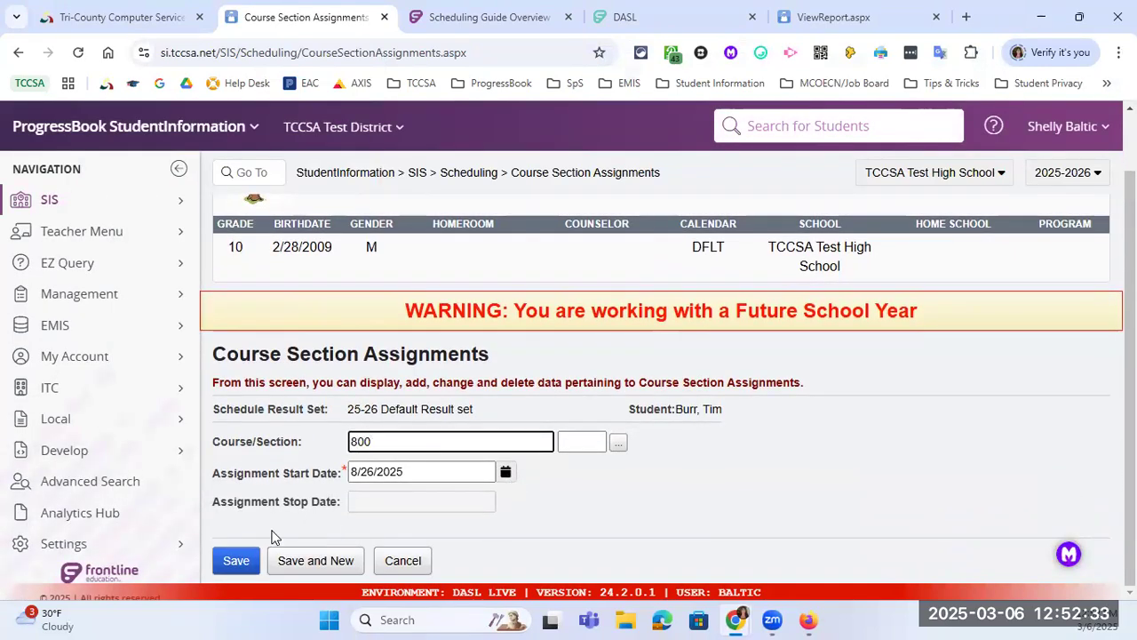
# Step: Assign the student to section 9 of course 800 with an 8/26/2025 start date and commit the change
pyautogui.click(408, 466)
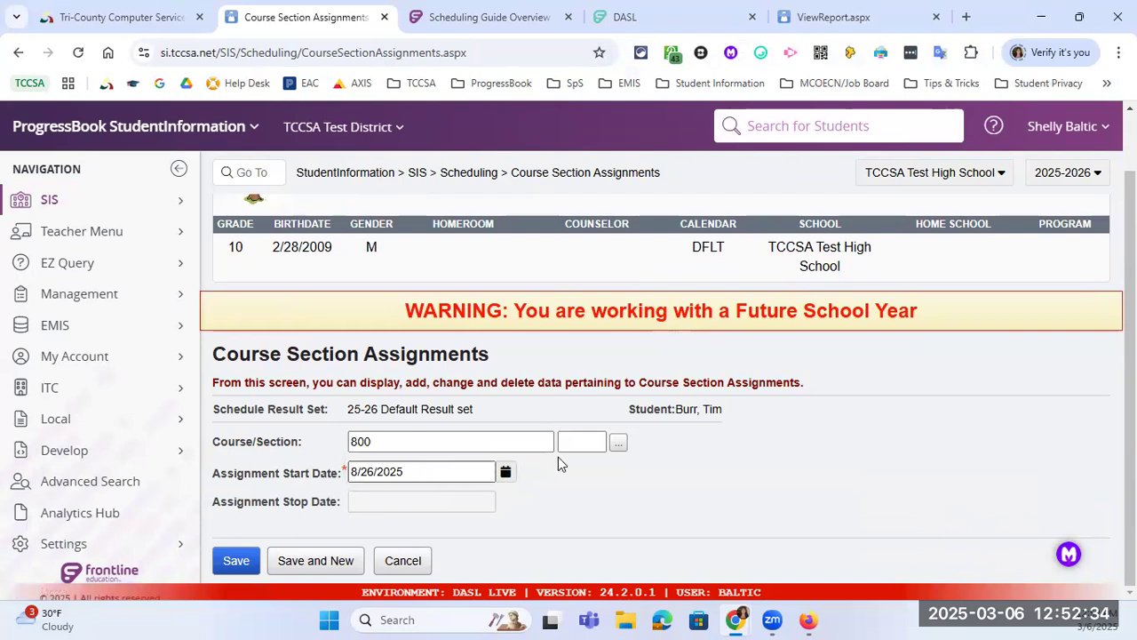
pyautogui.click(618, 442)
pyautogui.click(637, 488)
pyautogui.click(238, 562)
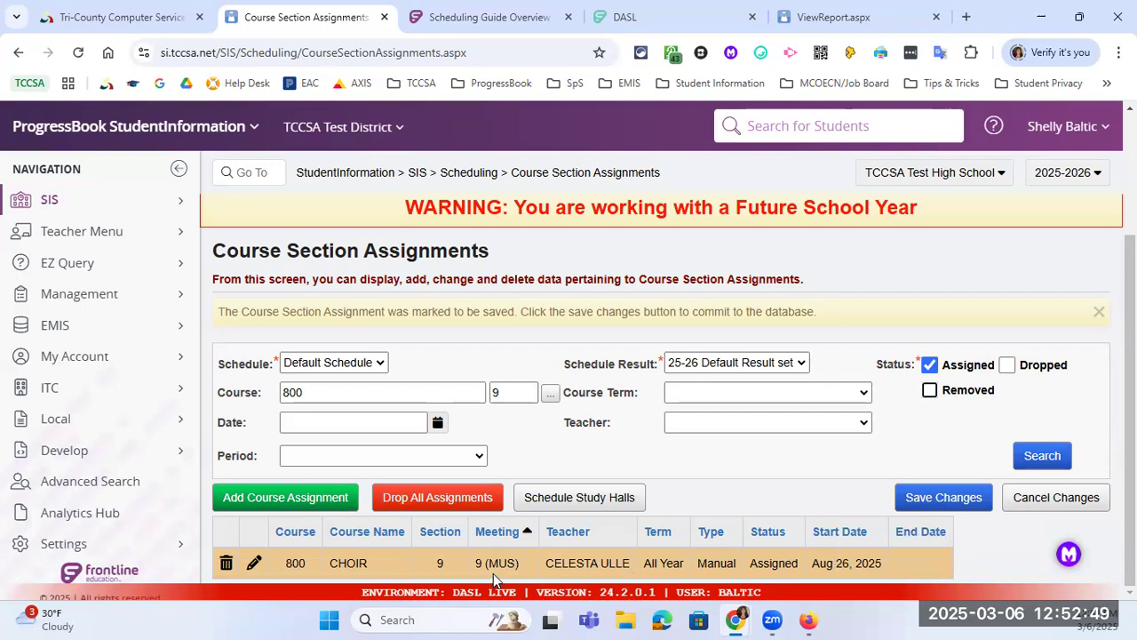
pyautogui.click(931, 503)
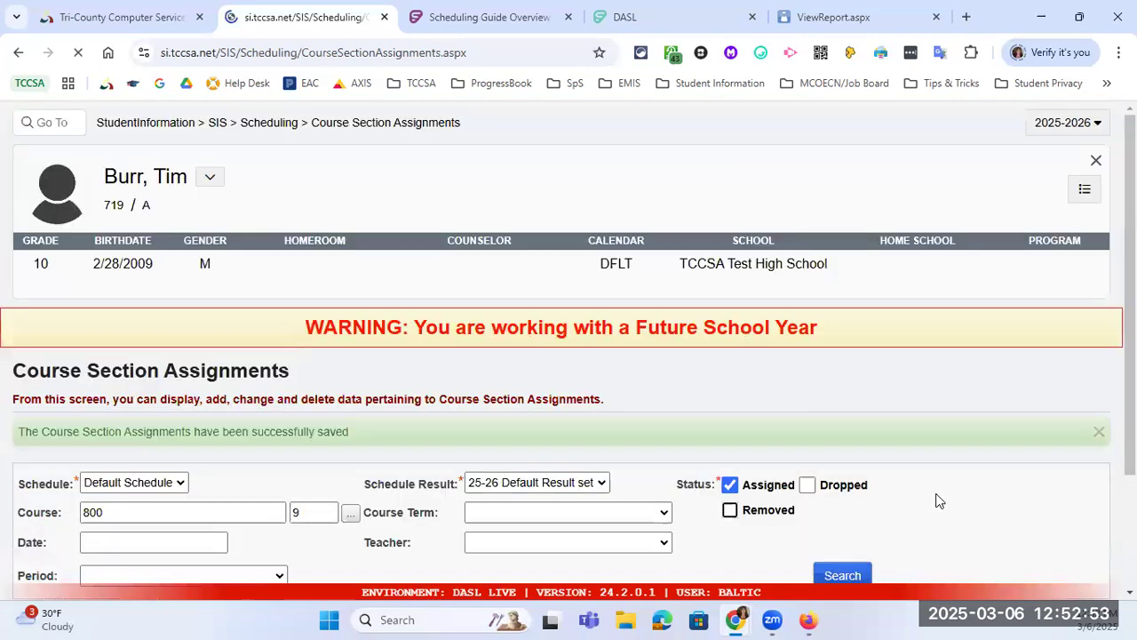
pyautogui.scroll(-2, 811, 448)
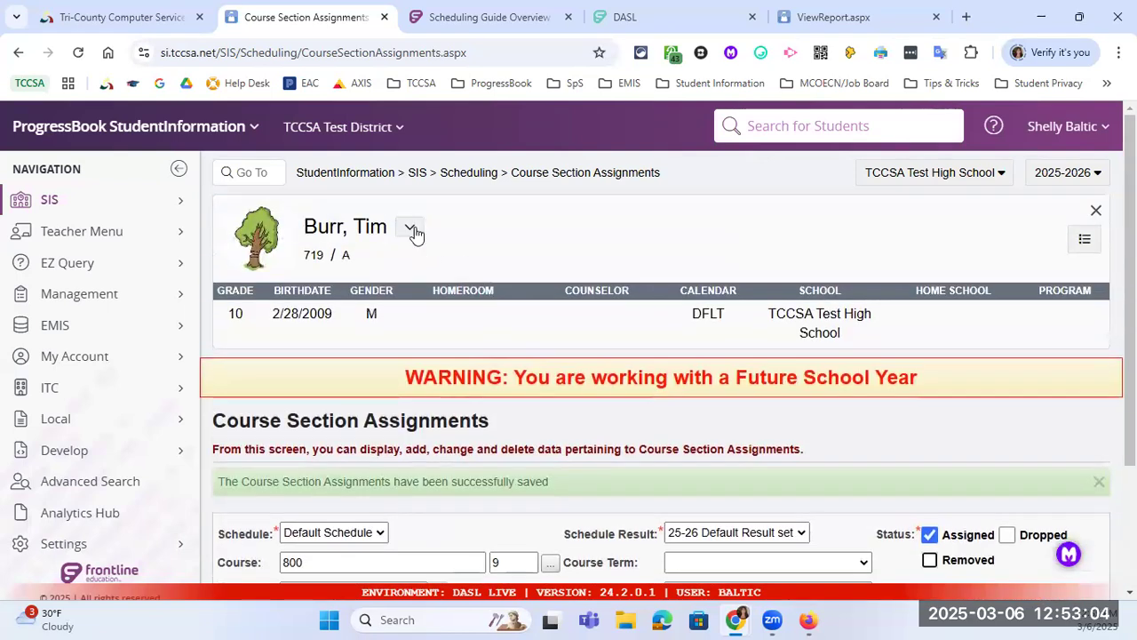
# Step: Open the student's scheduling requests and review which course requests have linked assignments
pyautogui.click(486, 178)
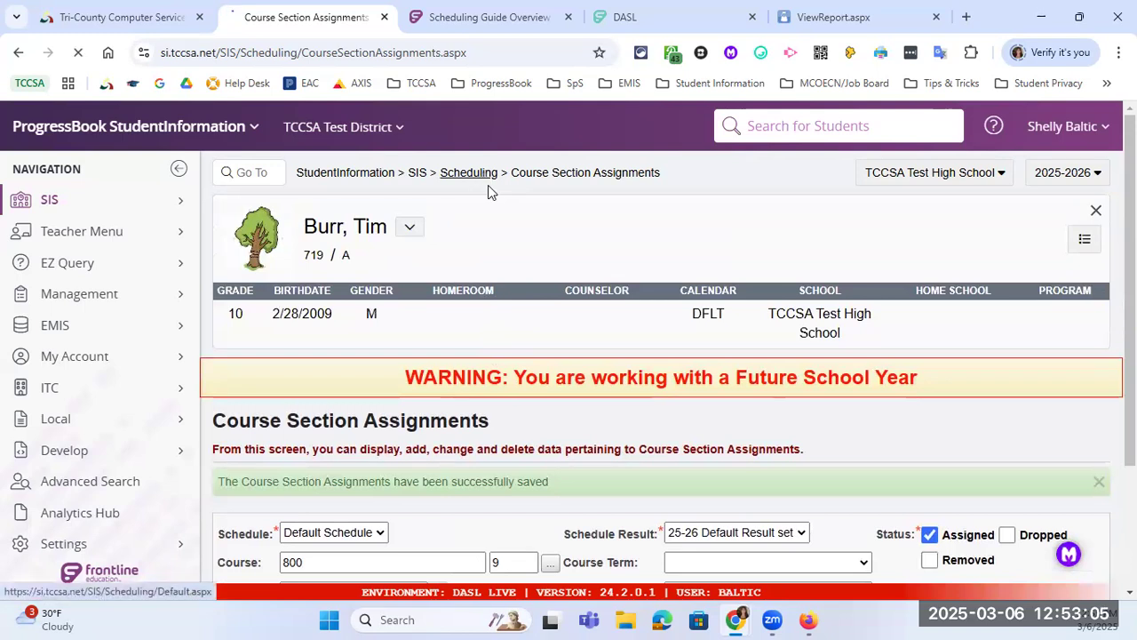
pyautogui.click(487, 502)
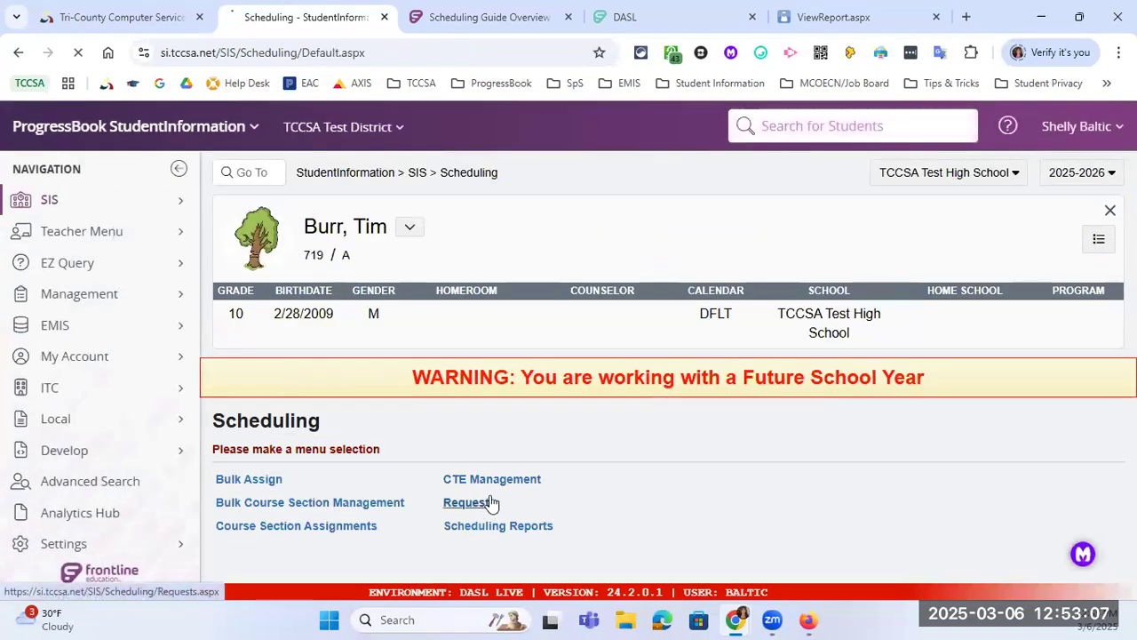
pyautogui.scroll(-3, 561, 454)
pyautogui.scroll(-2, 561, 454)
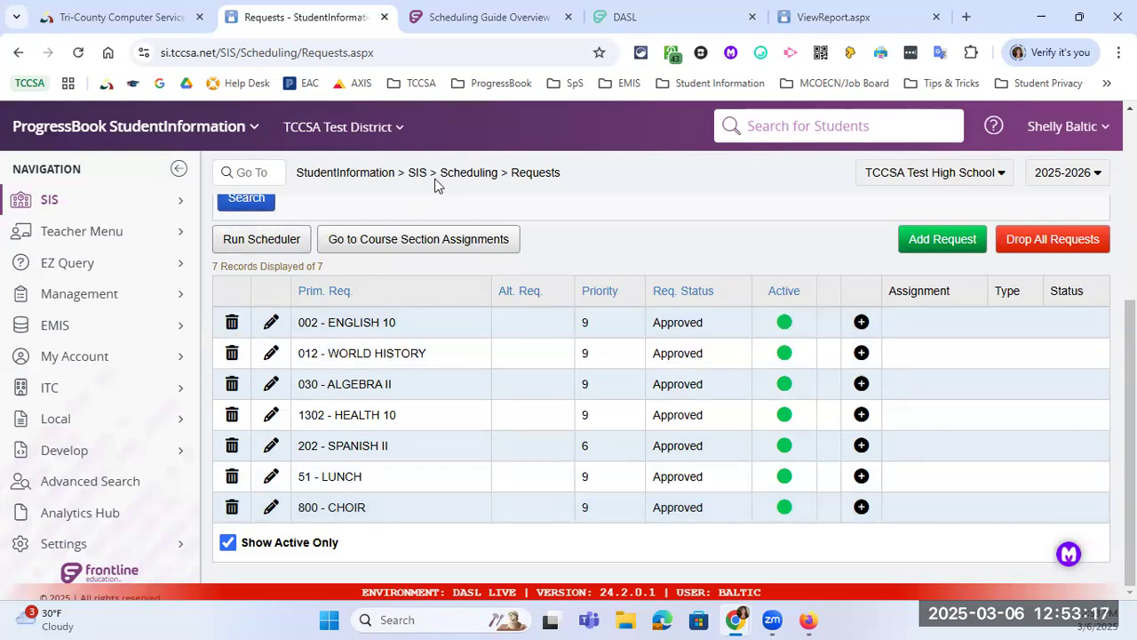
# Step: Open the student's Request Assignments page under Student Schedule and compare the course requests with the assigned sections
pyautogui.click(377, 183)
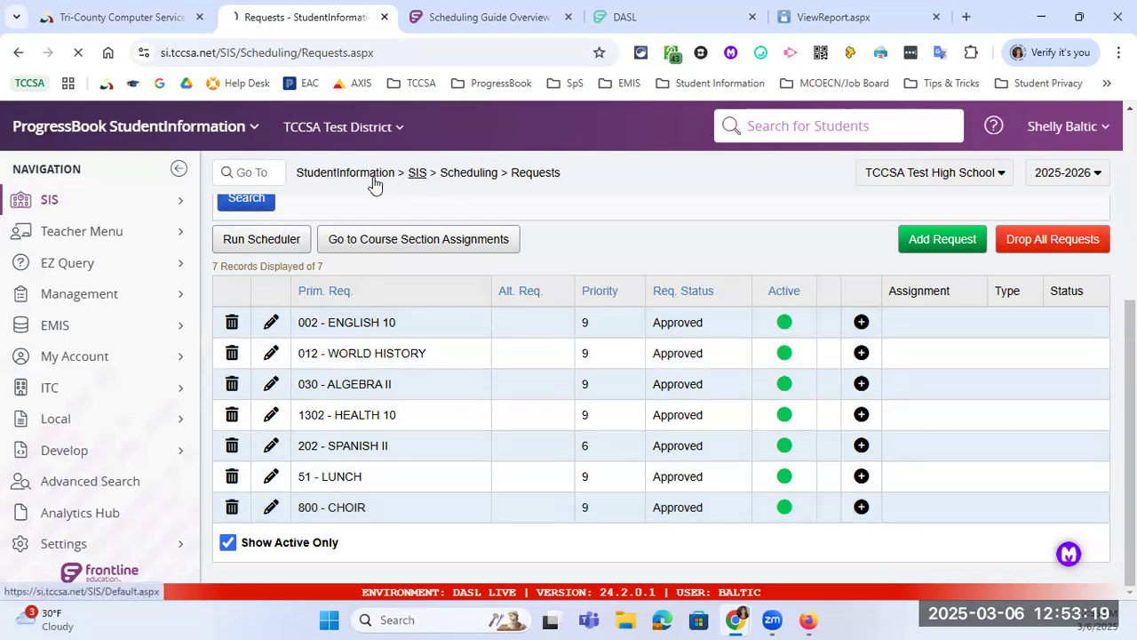
pyautogui.scroll(-1, 385, 427)
pyautogui.click(402, 569)
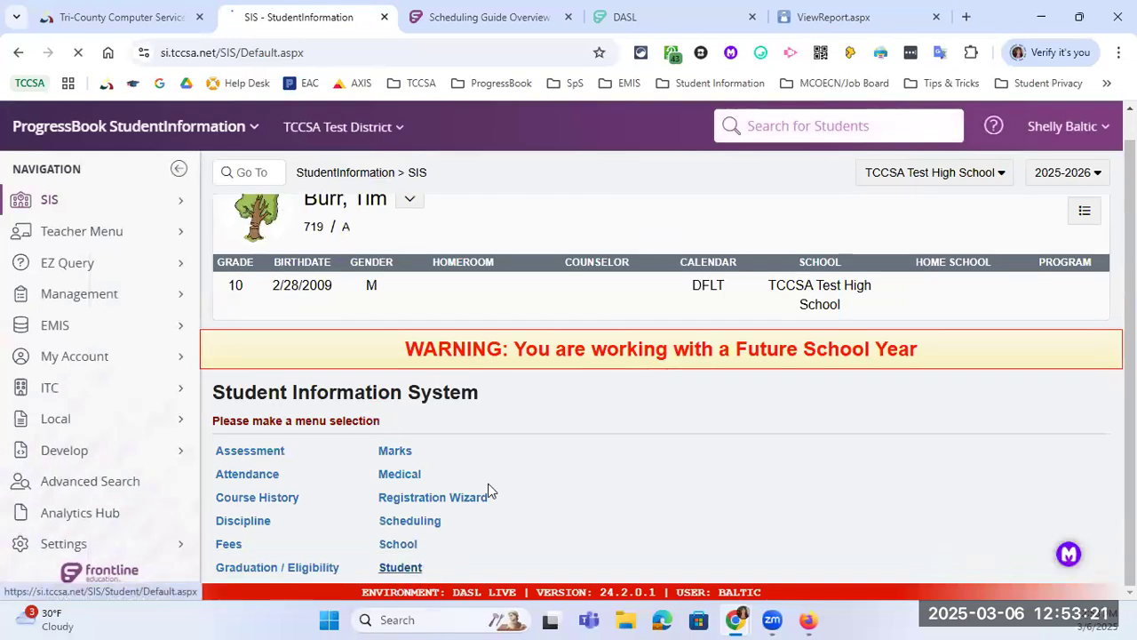
pyautogui.scroll(-2, 462, 497)
pyautogui.click(428, 499)
pyautogui.click(305, 479)
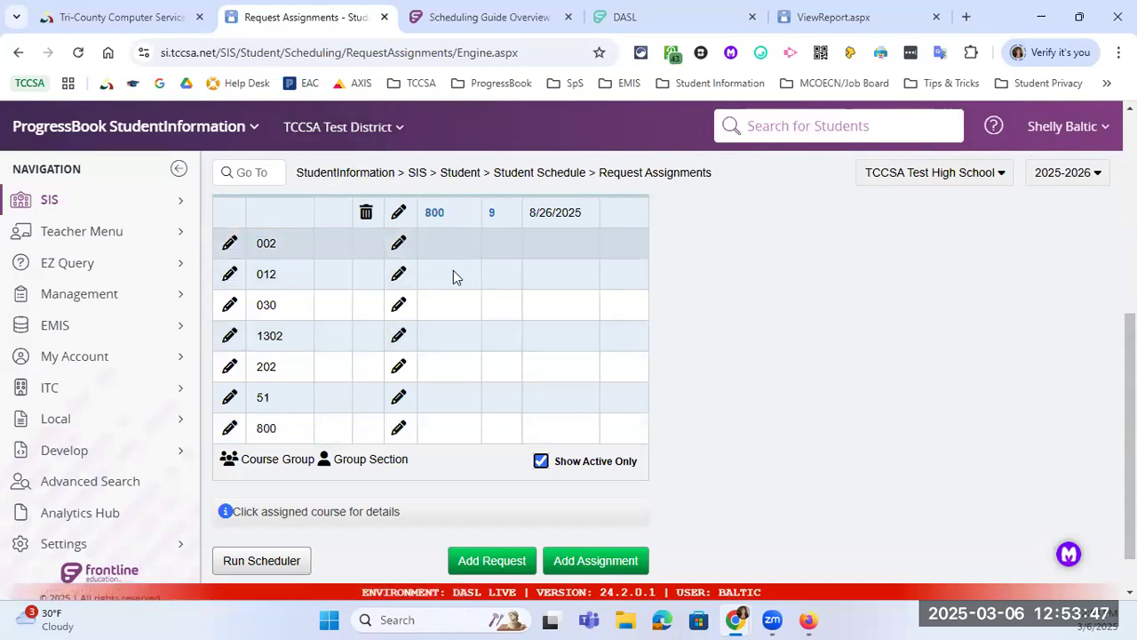
pyautogui.scroll(4, 453, 276)
pyautogui.scroll(-2, 458, 338)
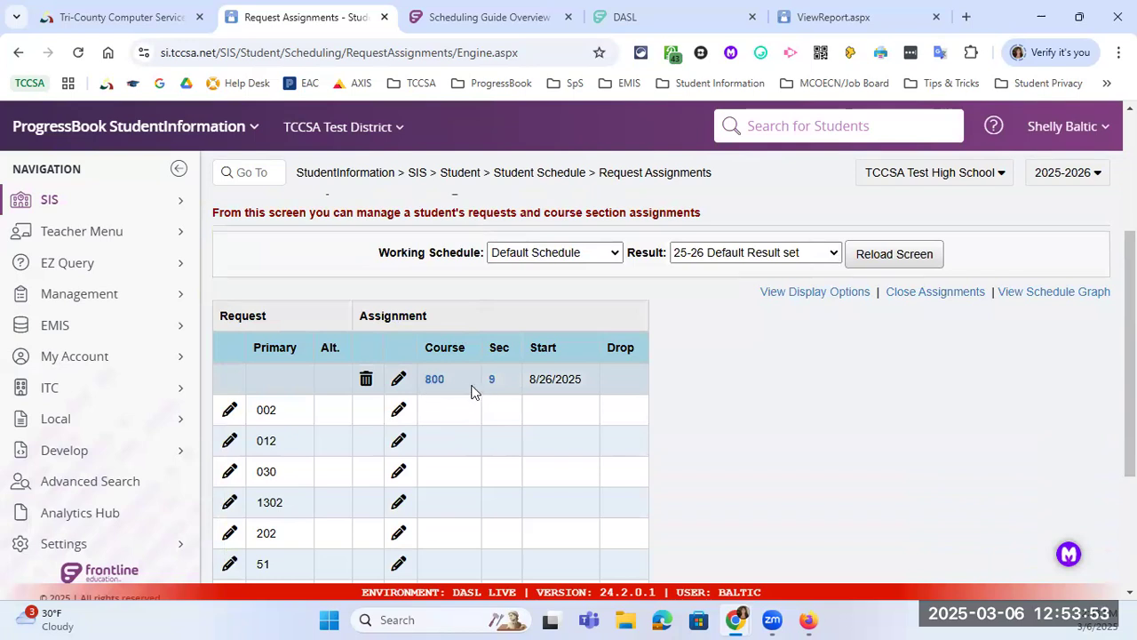
# Step: View the sections available for the course 800 request, and cancel without assigning one
pyautogui.scroll(-1, 524, 394)
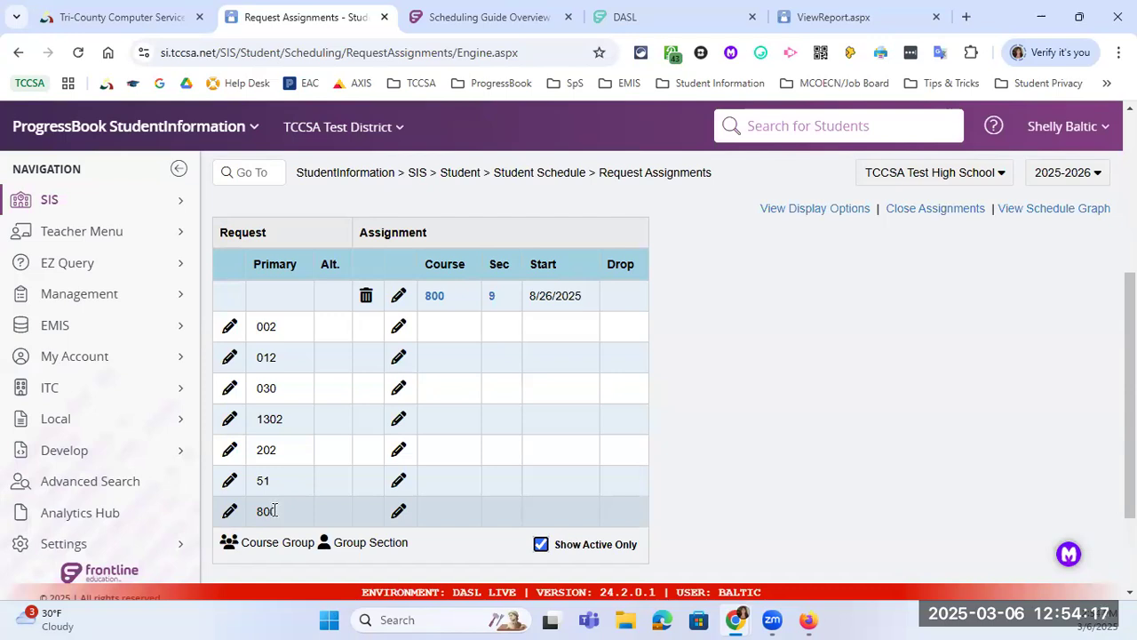
pyautogui.click(398, 515)
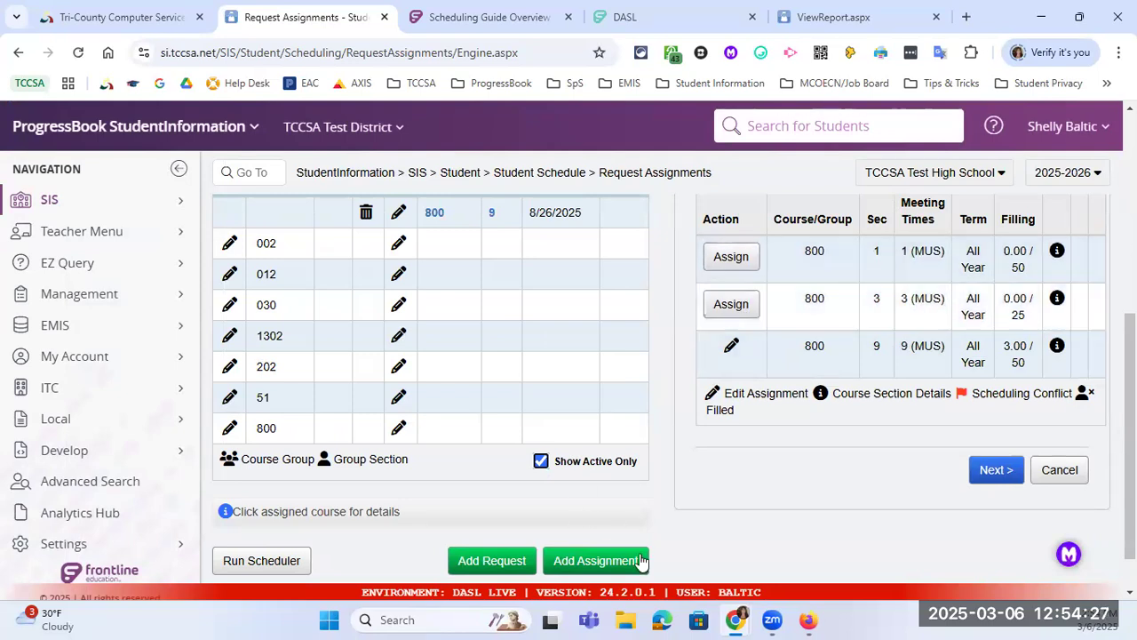
pyautogui.click(1060, 470)
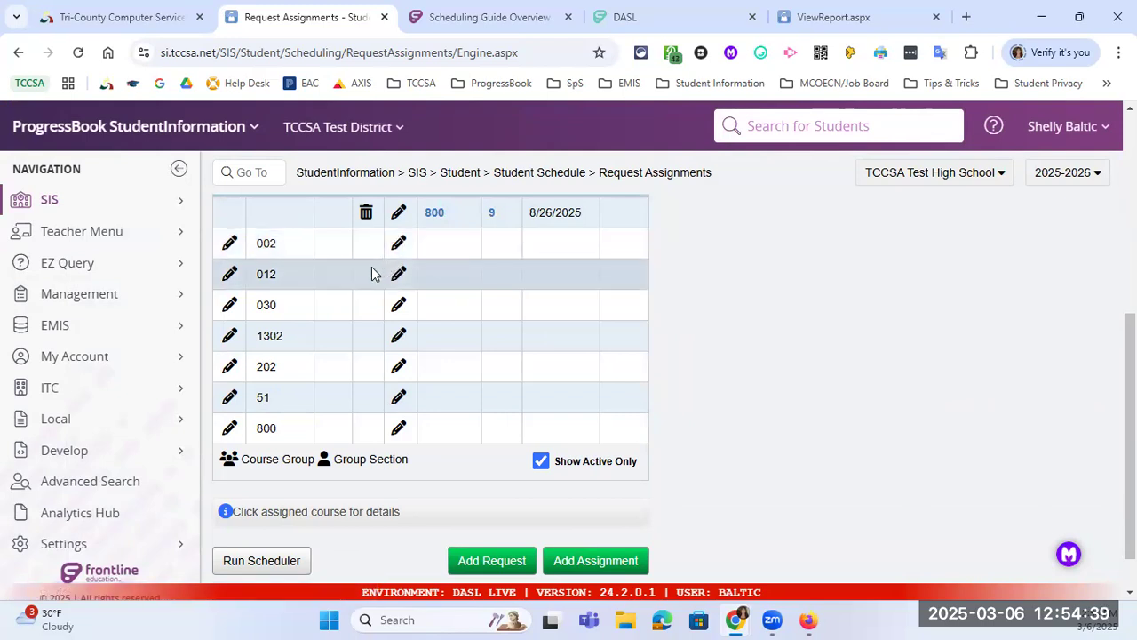
# Step: Remove the unlinked course 800 section 9 assignment using the Remove / Delete option and save
pyautogui.click(365, 213)
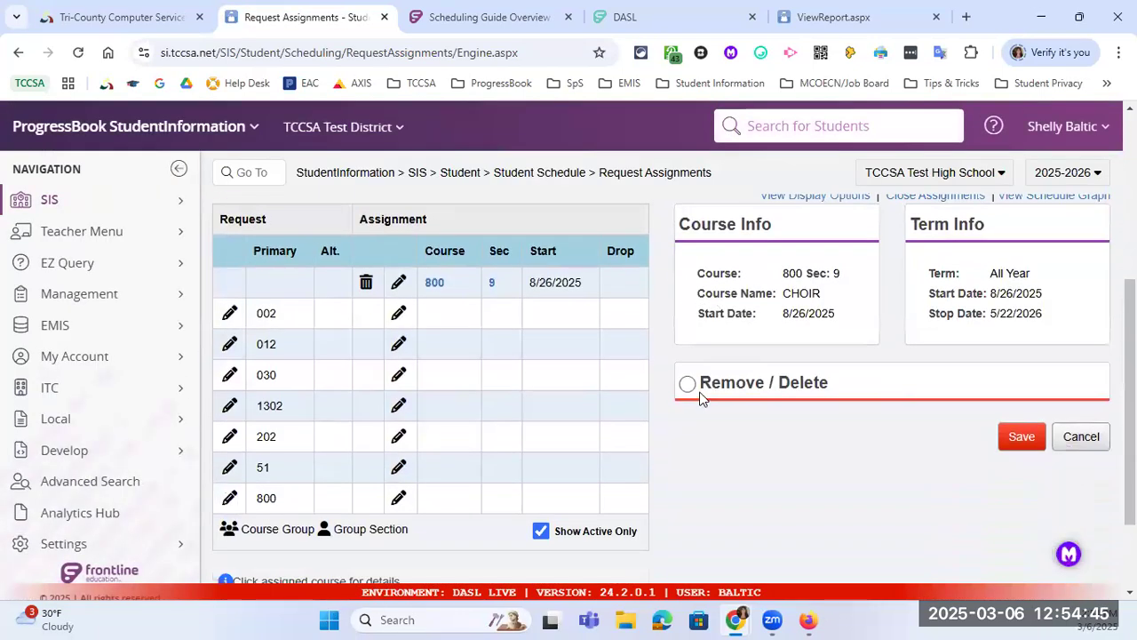
pyautogui.click(764, 386)
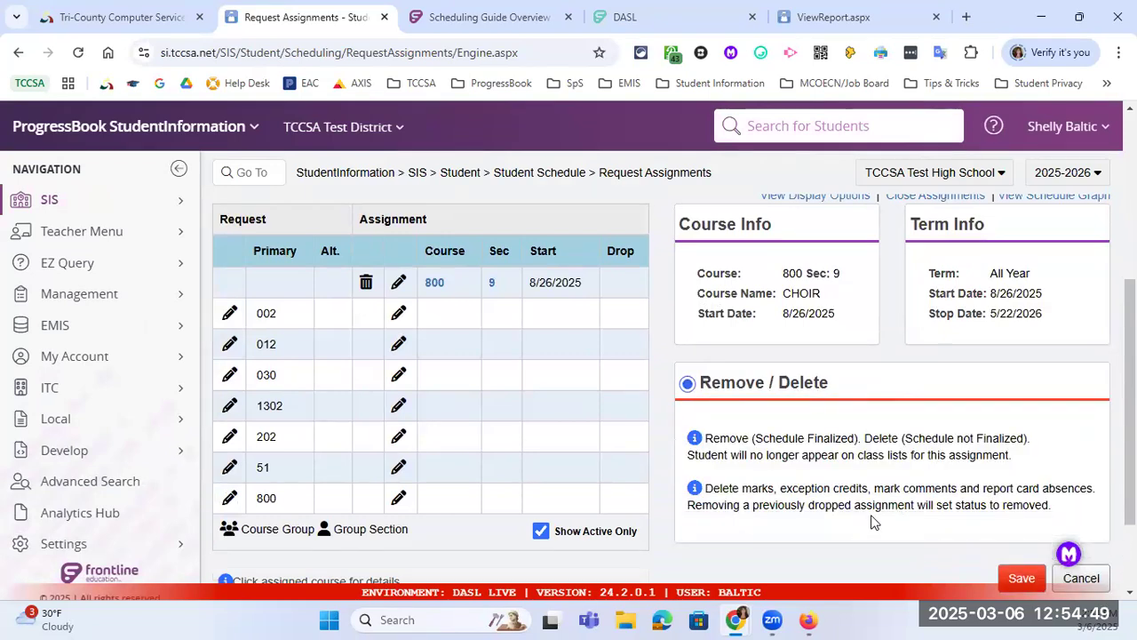
pyautogui.click(1022, 578)
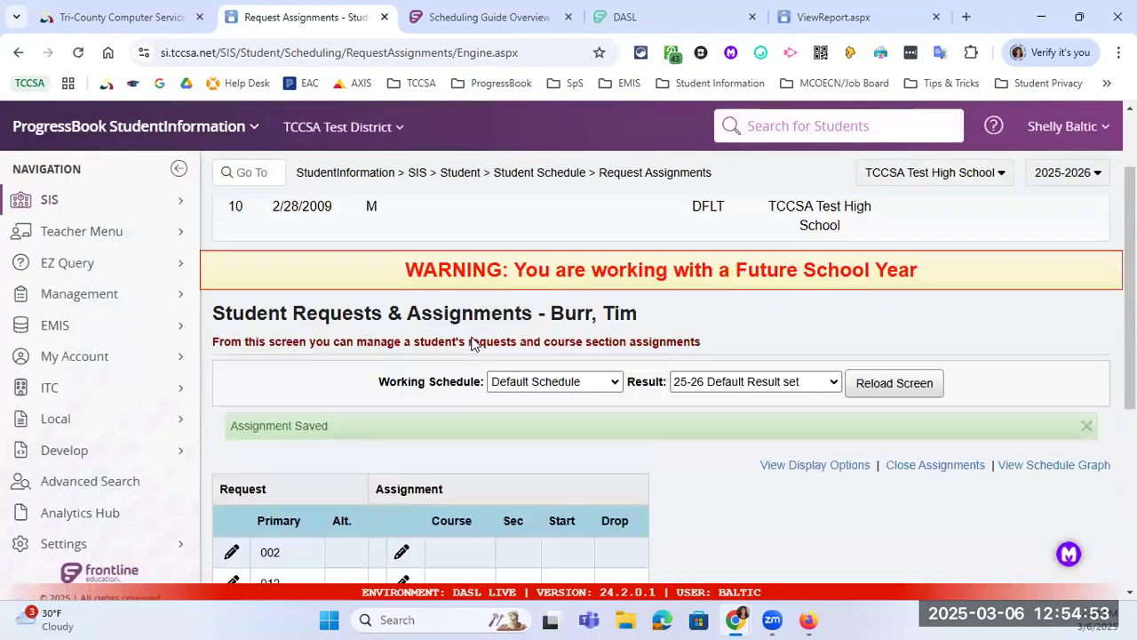
pyautogui.scroll(-2, 474, 332)
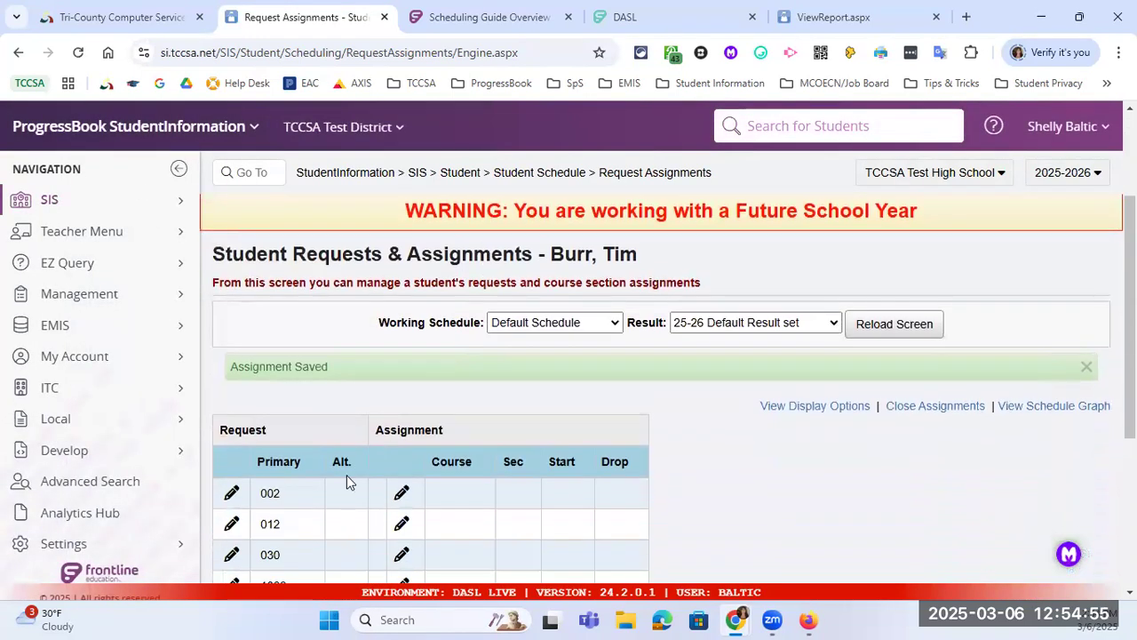
pyautogui.scroll(-4, 404, 505)
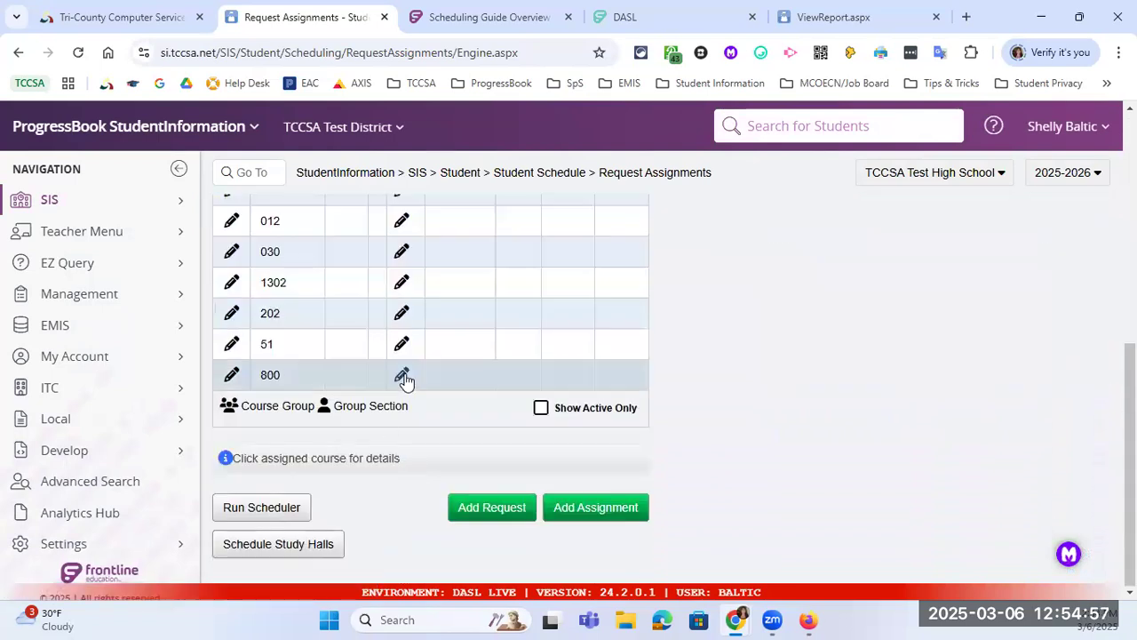
# Step: Open the student's Requests page under Scheduling and locate the 800 - CHOIR request
pyautogui.scroll(6, 418, 388)
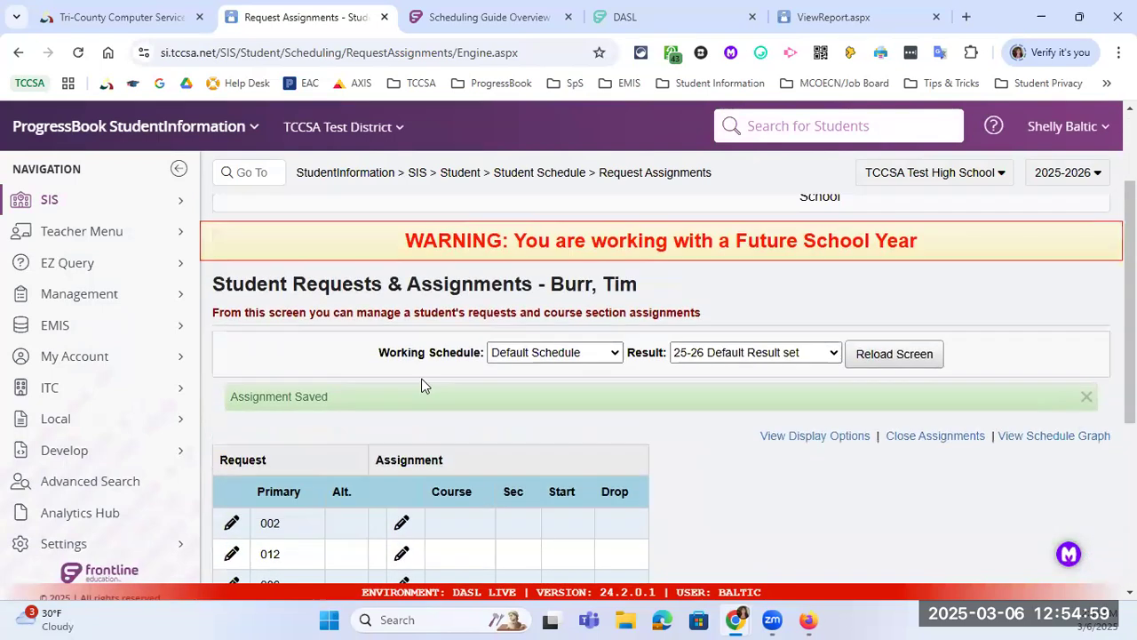
pyautogui.click(414, 174)
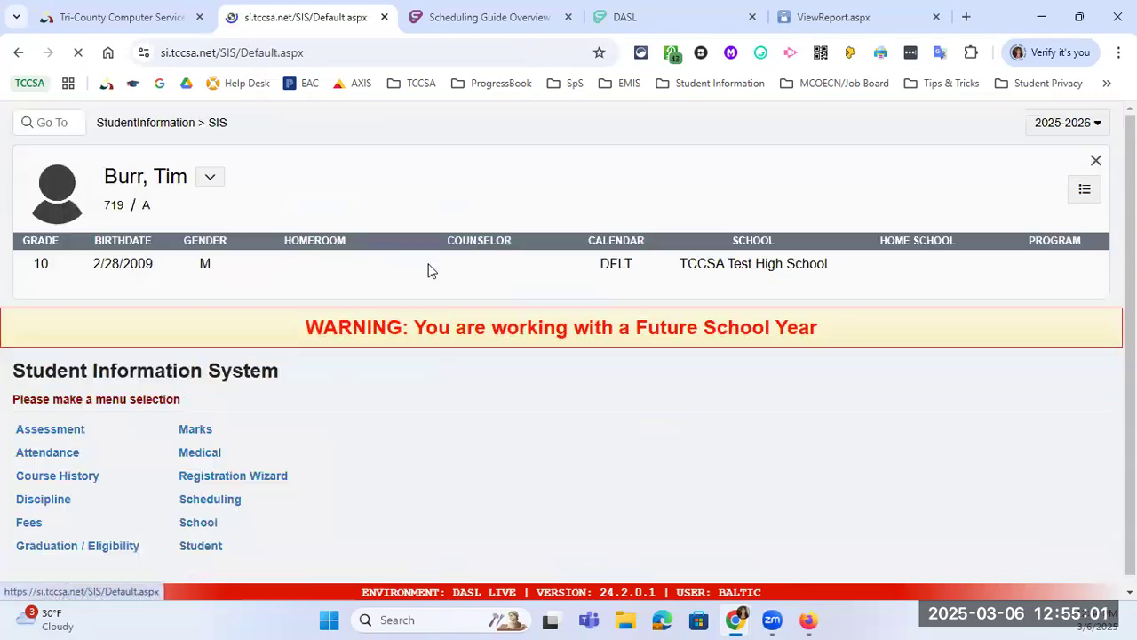
pyautogui.scroll(-1, 427, 562)
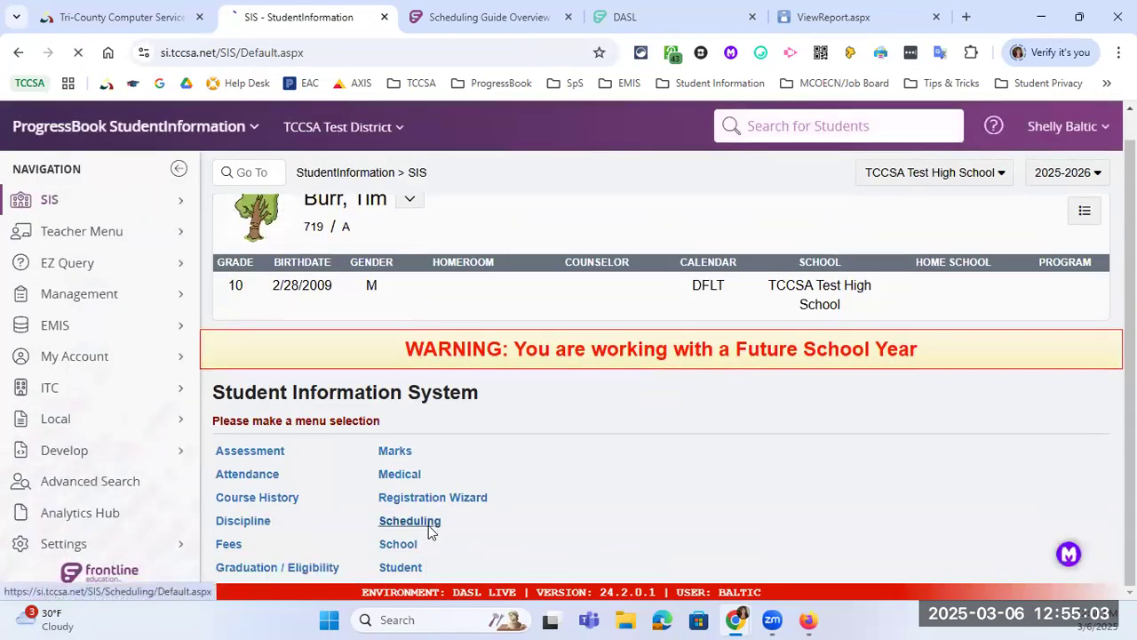
pyautogui.click(429, 525)
pyautogui.click(474, 504)
pyautogui.scroll(-3, 488, 469)
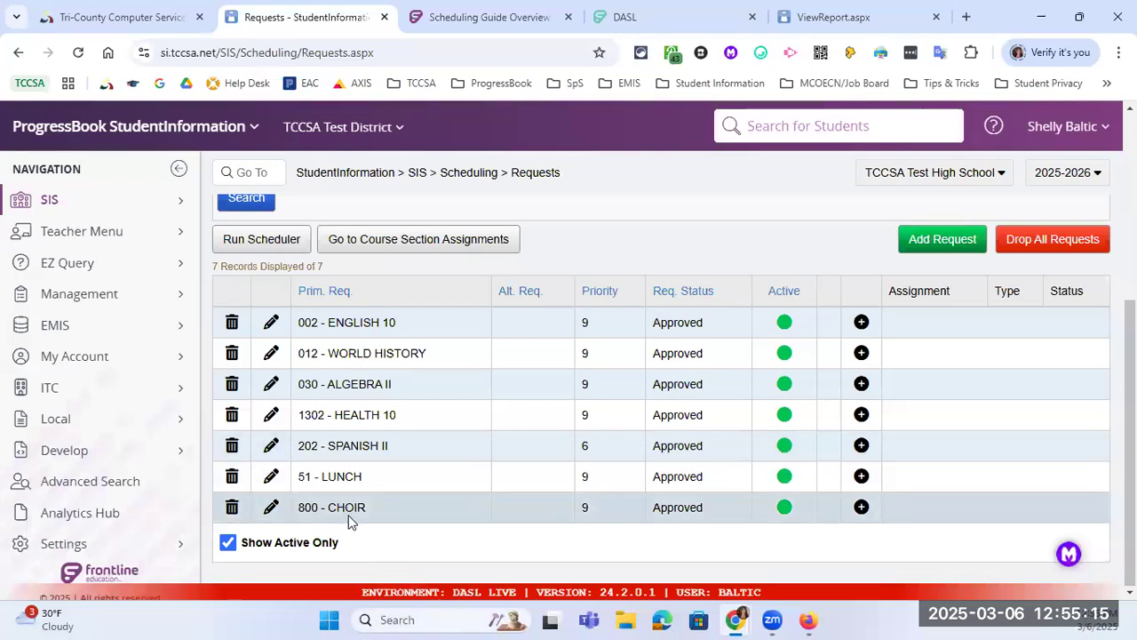
# Step: Add section 9 of course 800 as the assignment for the CHOIR request, keeping the 8/26/2025 start date
pyautogui.click(861, 509)
pyautogui.scroll(-2, 783, 511)
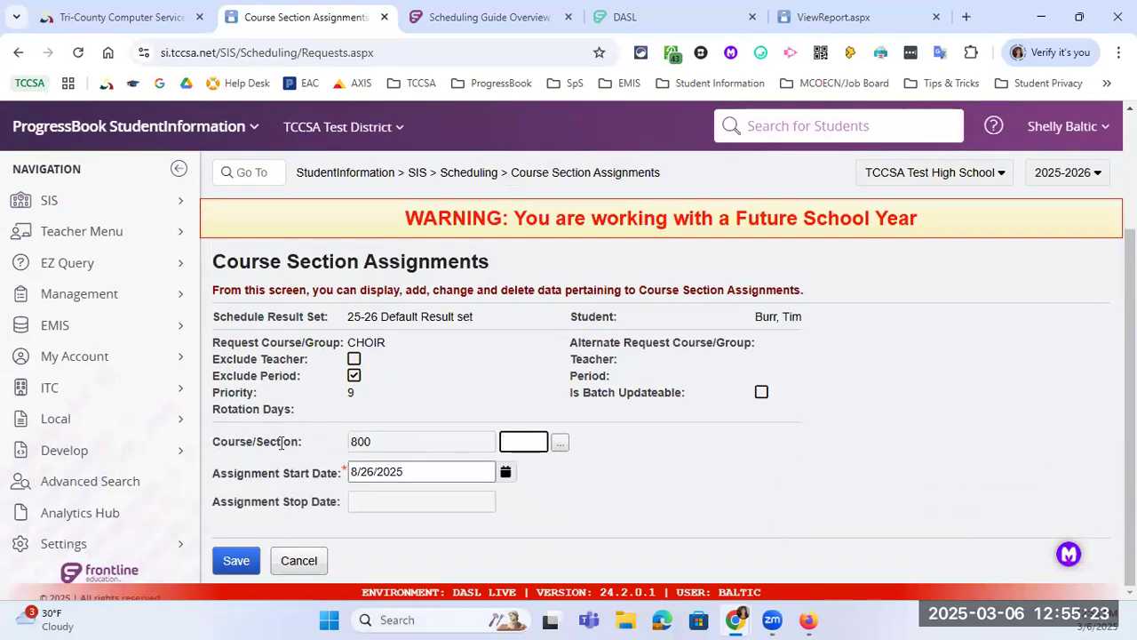
pyautogui.click(560, 442)
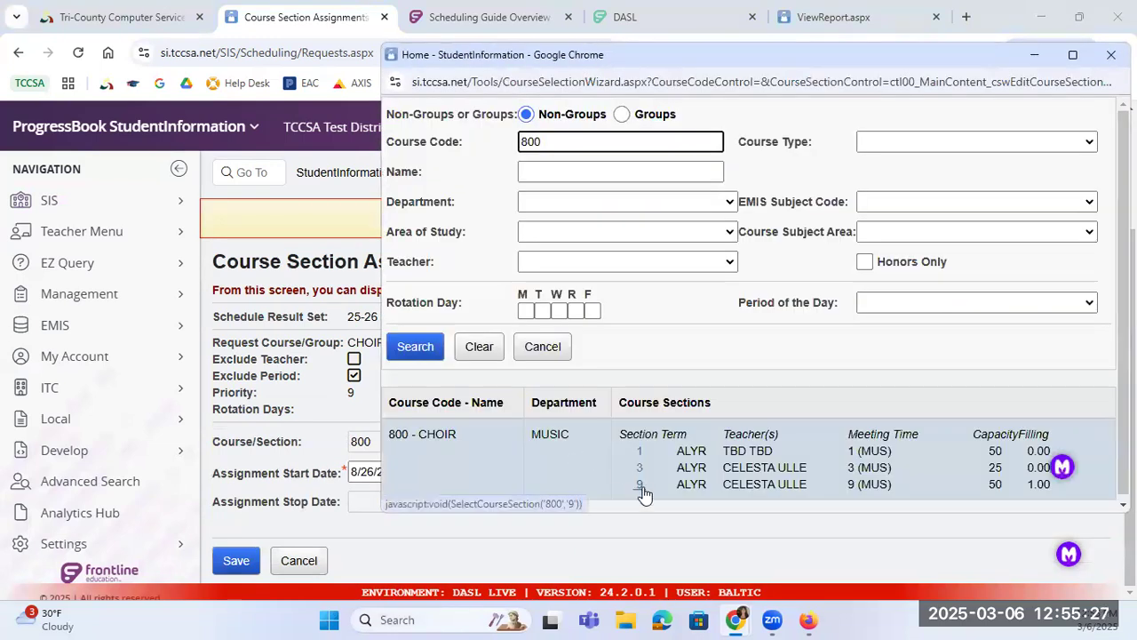
pyautogui.click(640, 485)
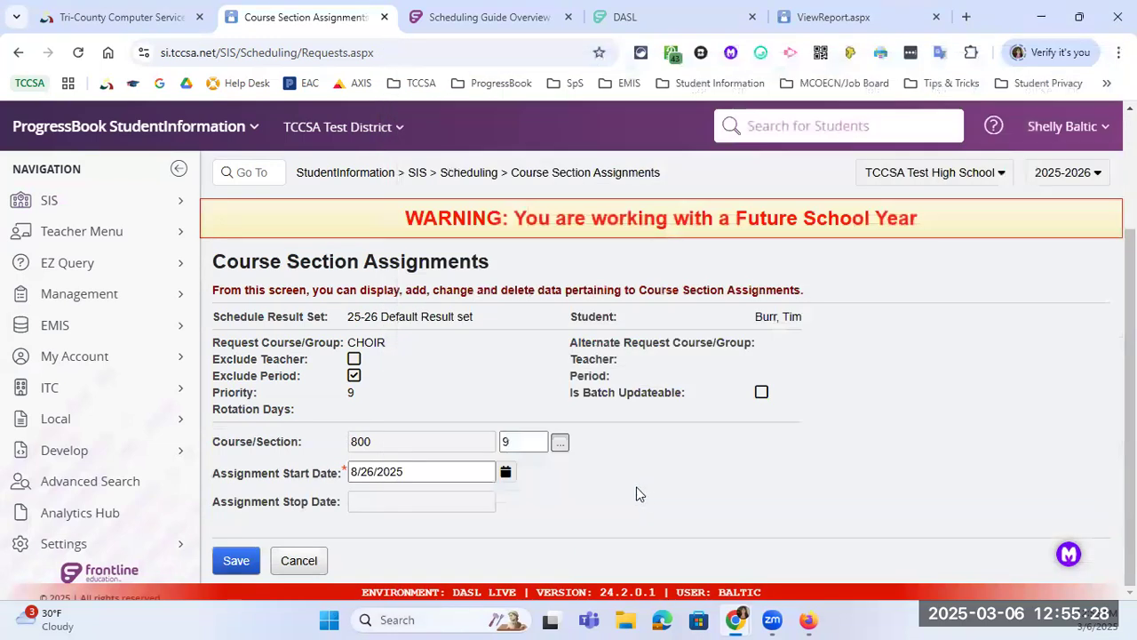
pyautogui.click(247, 564)
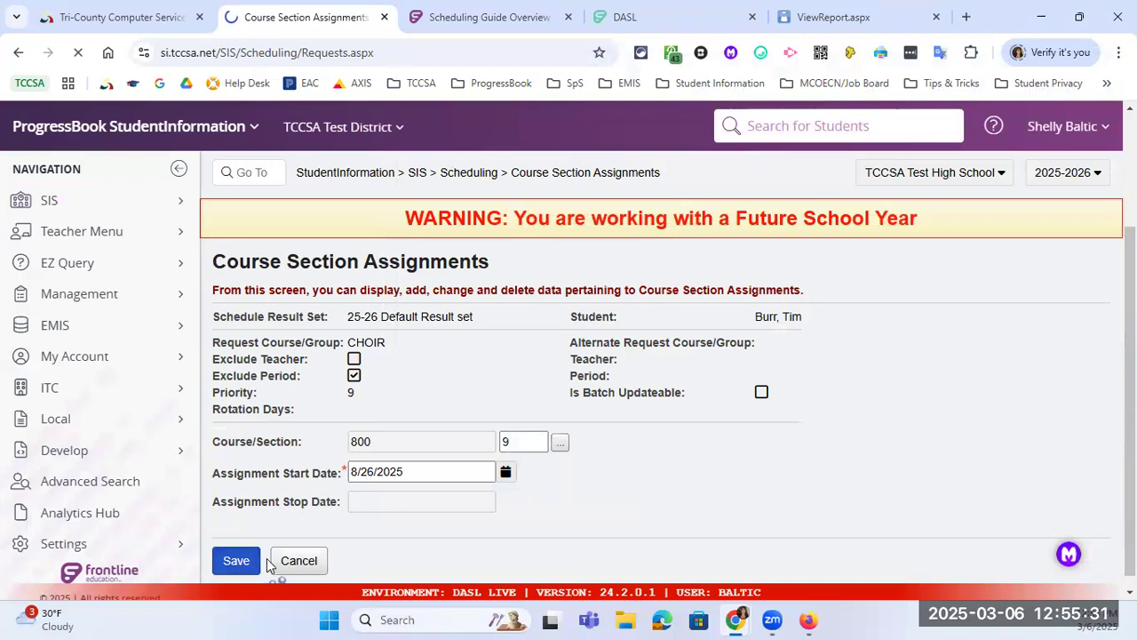
# Step: Commit the pending CHOIR section assignment on the student's requests list
pyautogui.scroll(-3, 531, 456)
pyautogui.scroll(-2, 536, 452)
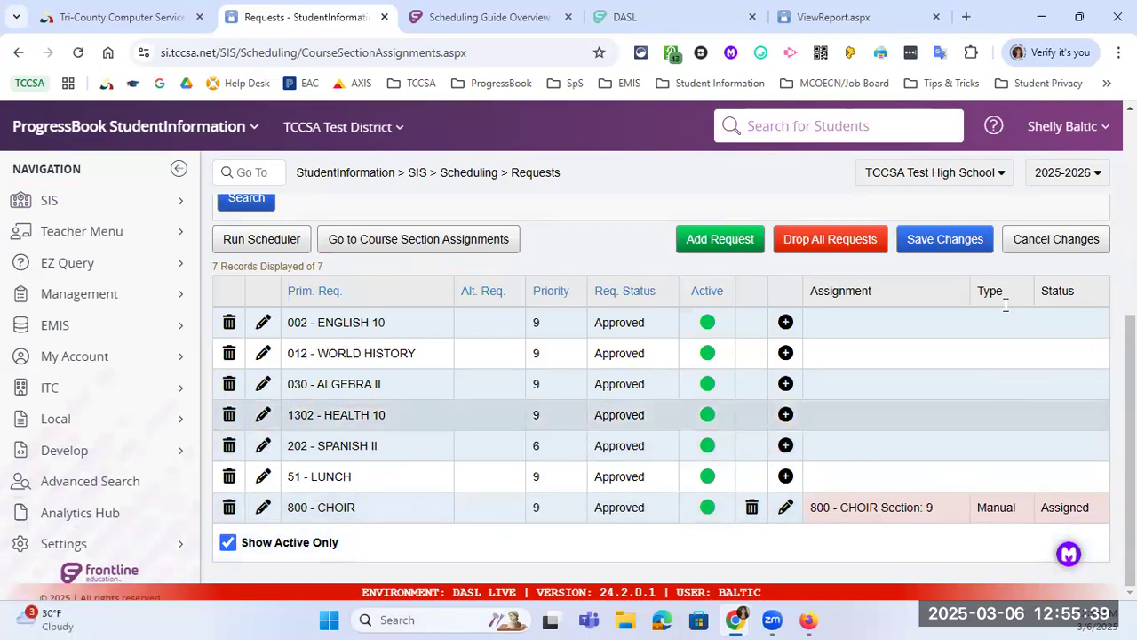
pyautogui.click(934, 247)
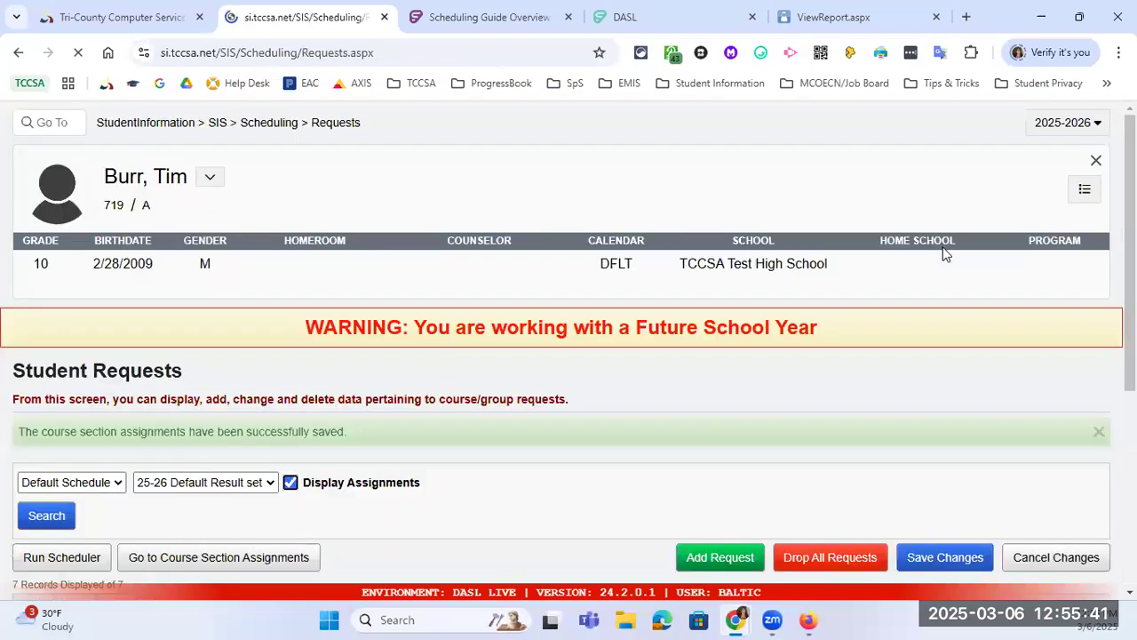
pyautogui.scroll(-1, 936, 526)
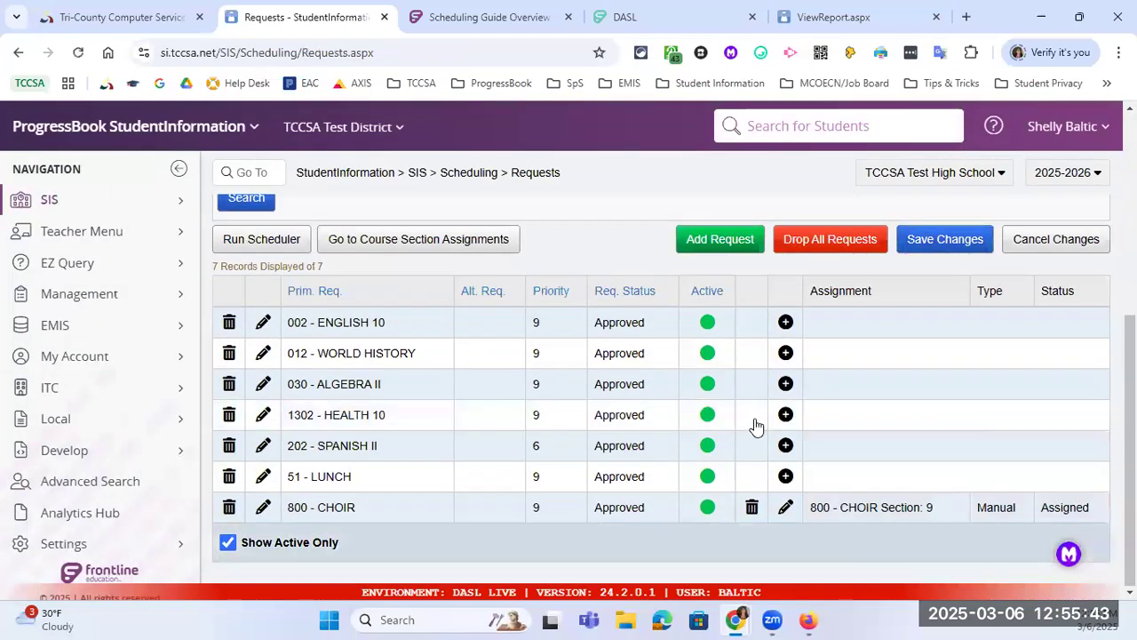
# Step: Open the student's Course Section Assignments page and check the listed CHOIR assignment
pyautogui.scroll(7, 463, 187)
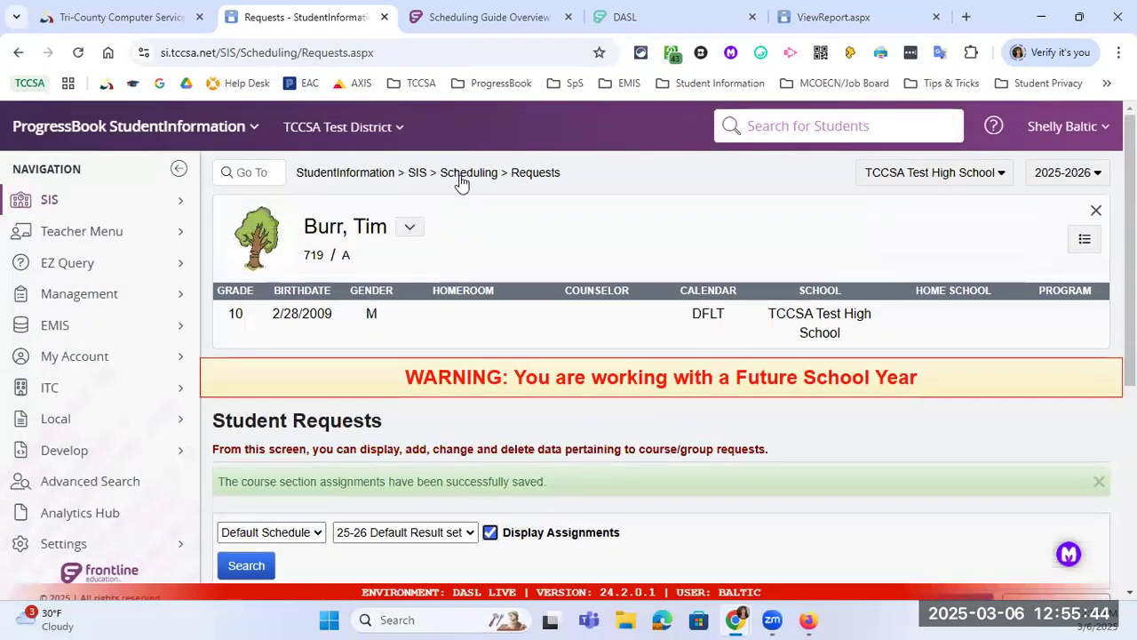
pyautogui.click(411, 228)
pyautogui.click(465, 296)
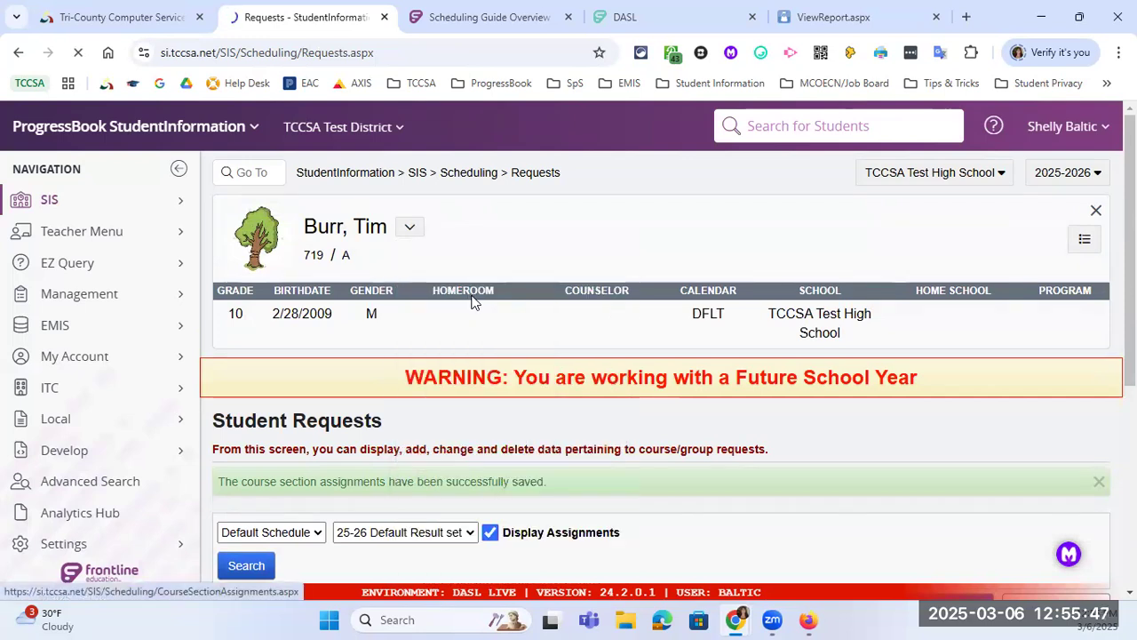
pyautogui.scroll(-2, 464, 554)
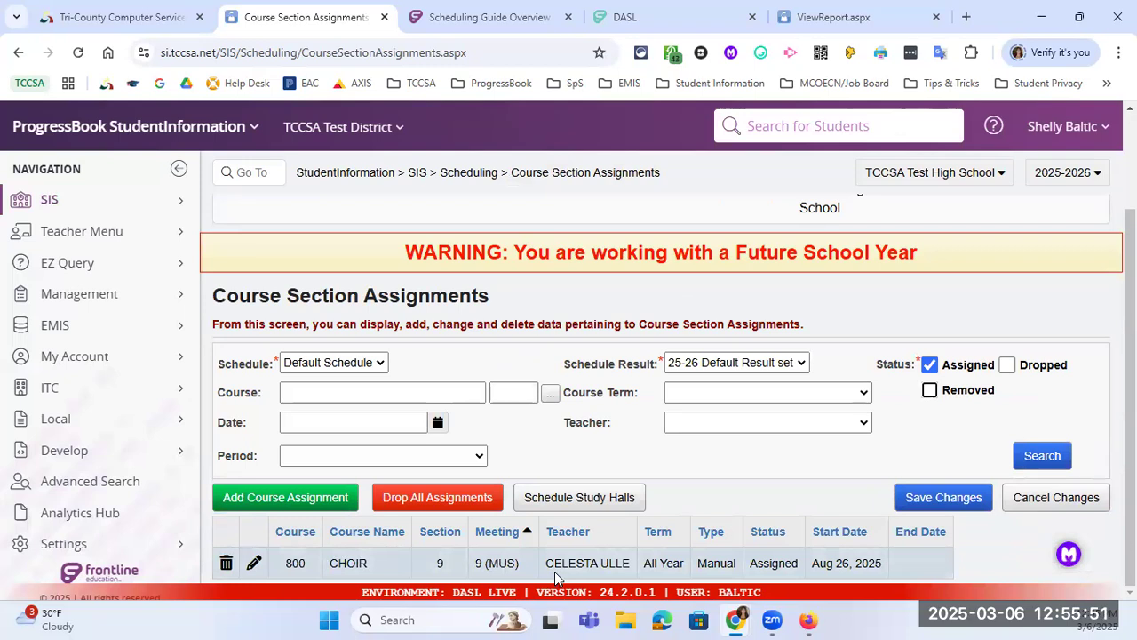
# Step: Open the student's Request Assignments page under Student Schedule and review how the CHOIR request and assignment line up
pyautogui.click(414, 177)
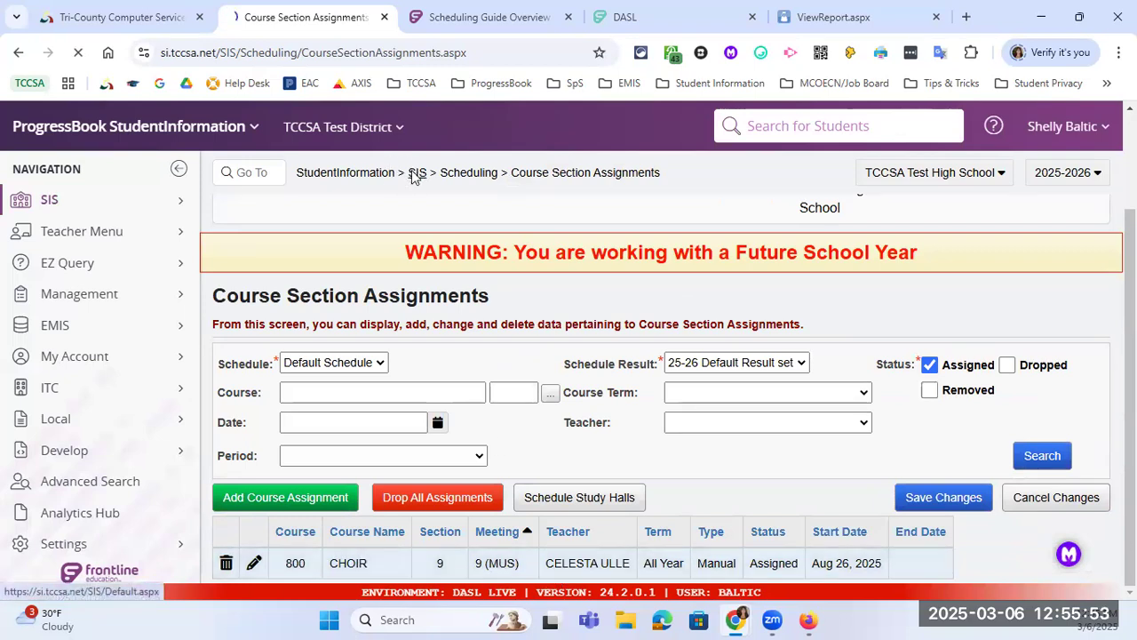
pyautogui.scroll(-1, 463, 581)
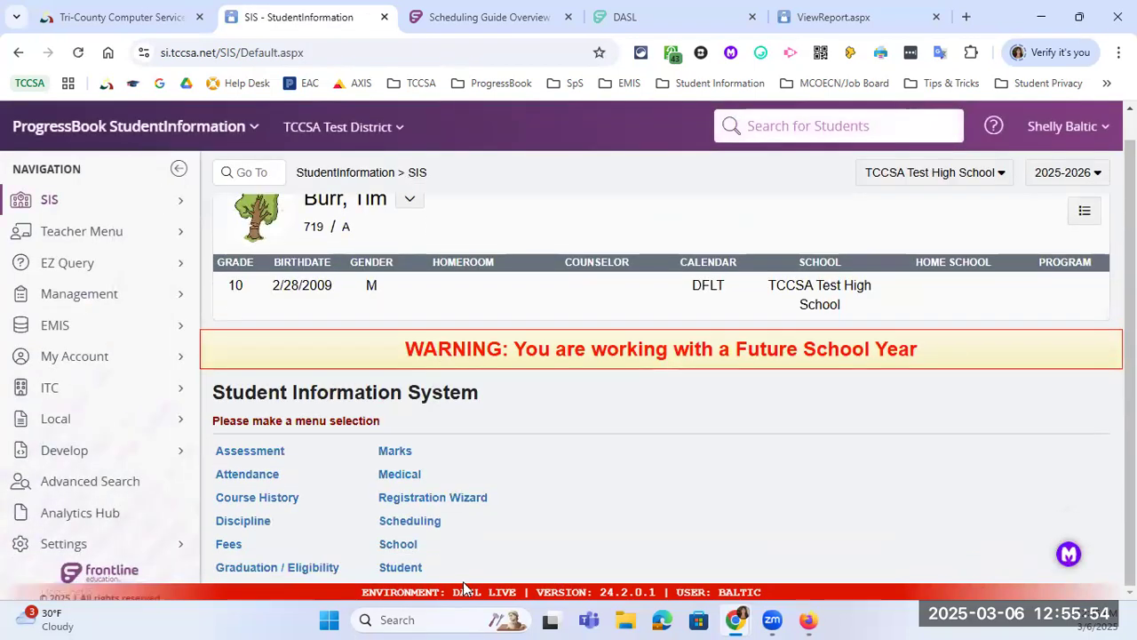
pyautogui.click(409, 566)
pyautogui.scroll(-2, 487, 517)
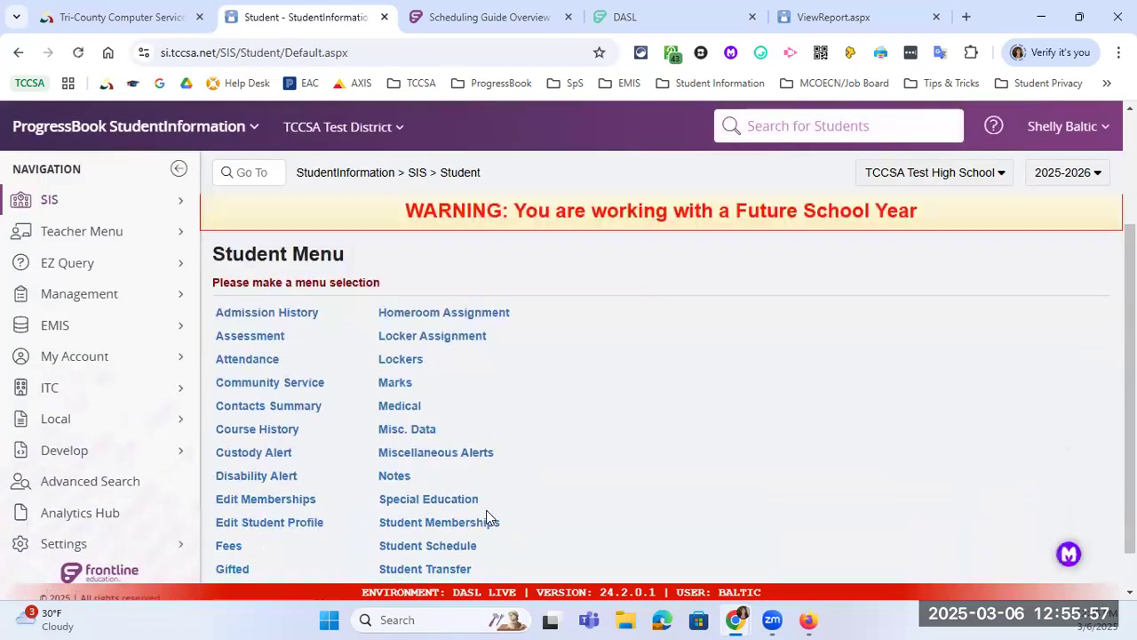
pyautogui.scroll(-1, 487, 517)
pyautogui.click(414, 499)
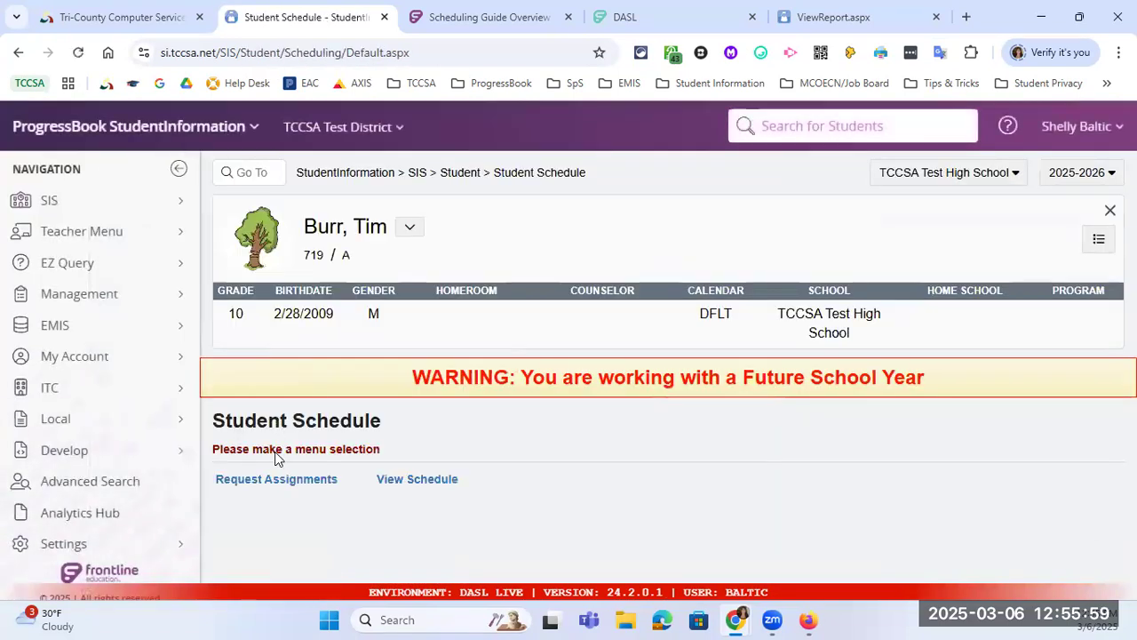
pyautogui.click(296, 479)
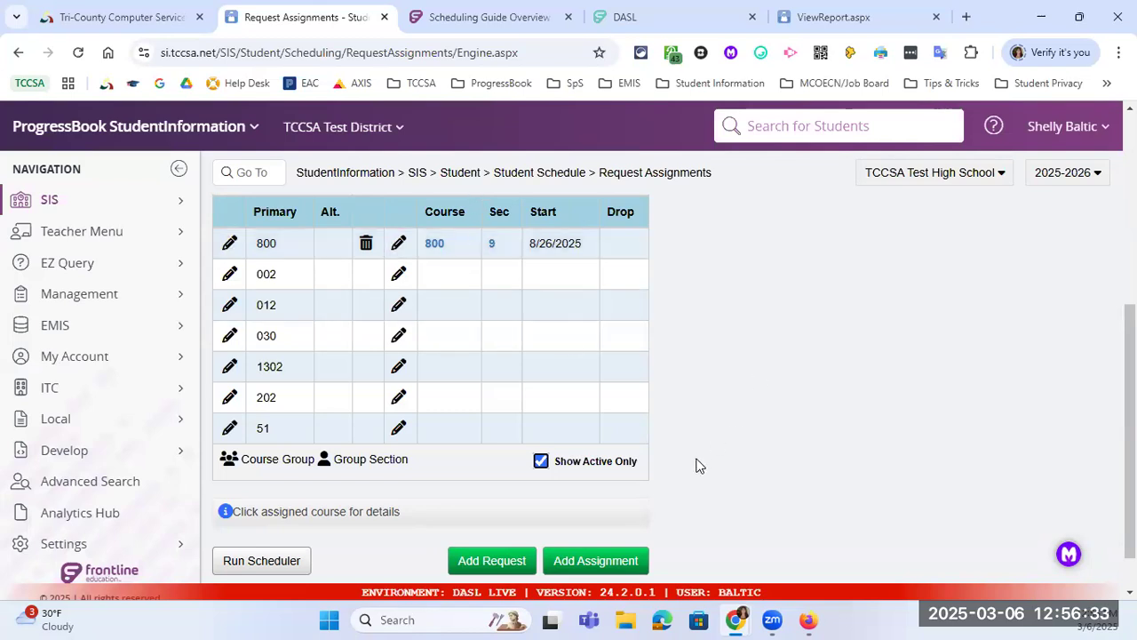
pyautogui.scroll(3, 697, 463)
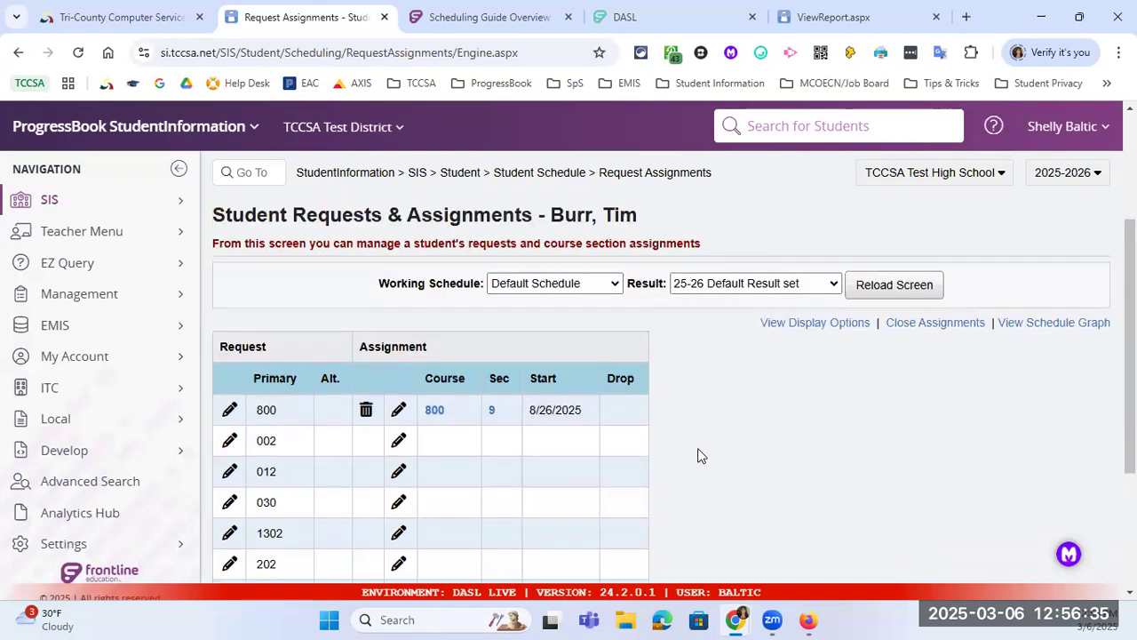
# Step: Open the Course Section Assignments page under Scheduling and check the type of the student's CHOIR assignment
pyautogui.click(417, 173)
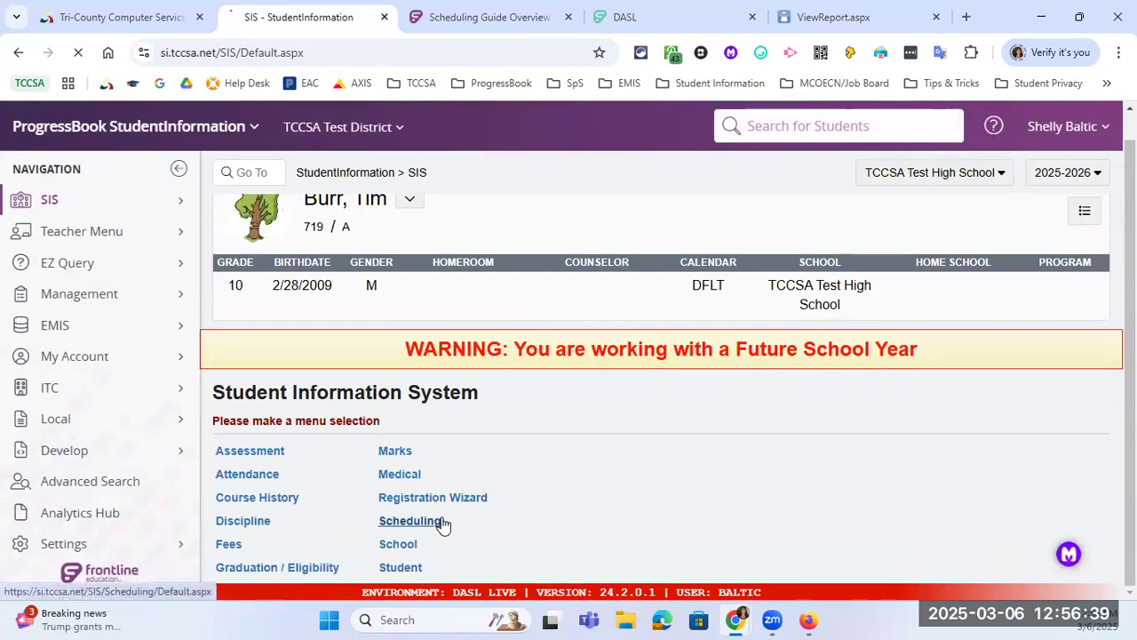
pyautogui.click(437, 526)
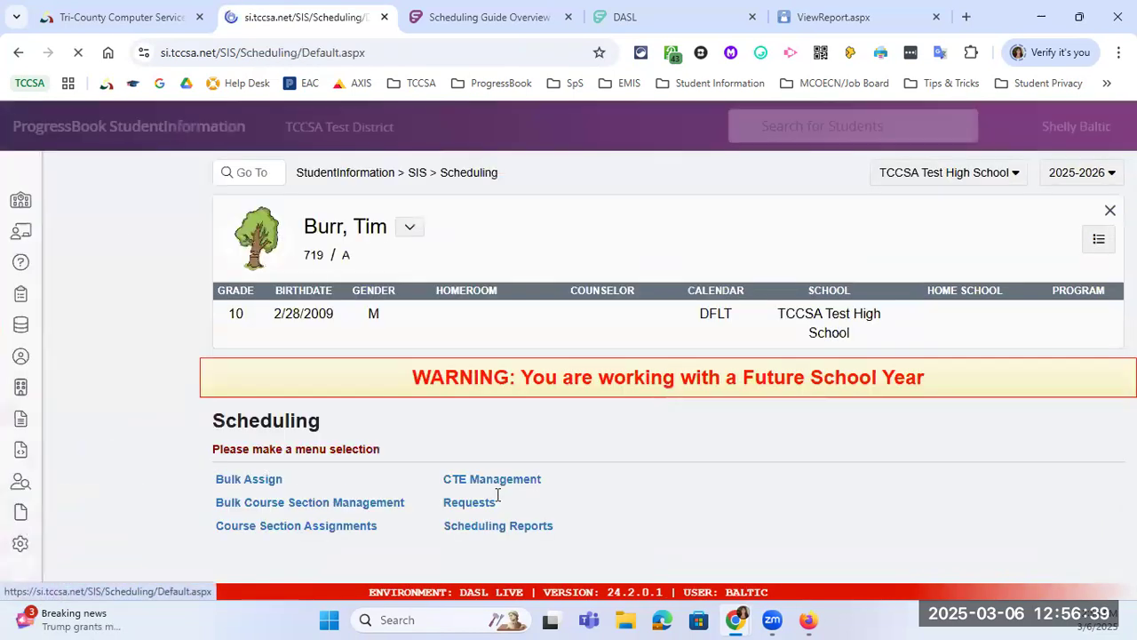
pyautogui.click(357, 536)
pyautogui.scroll(-2, 487, 468)
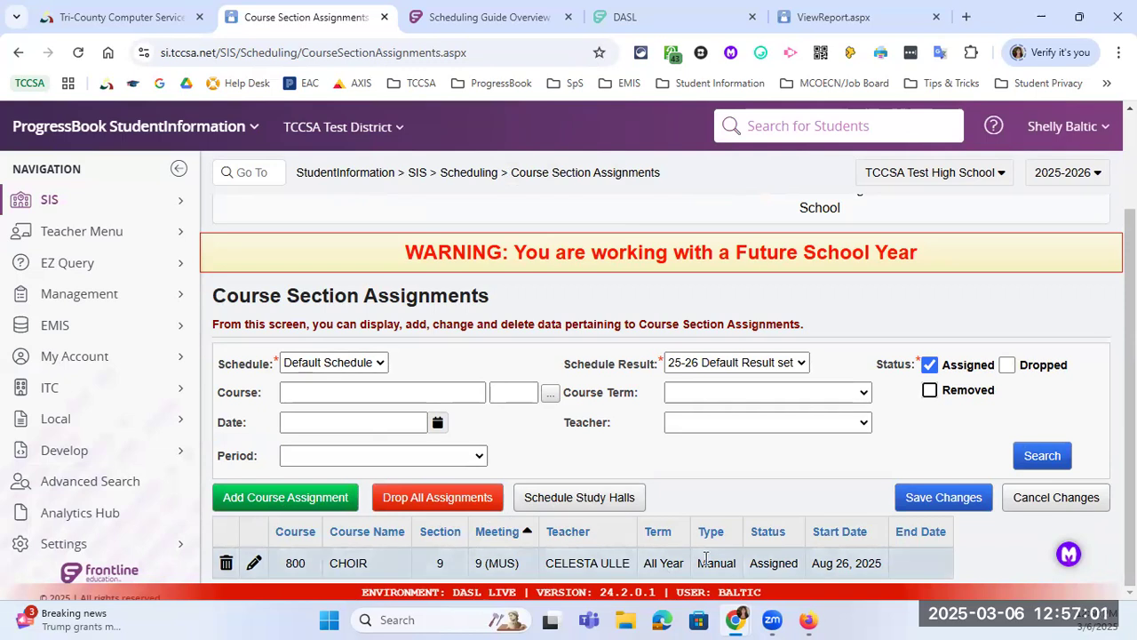
pyautogui.moveTo(701, 563); pyautogui.dragTo(745, 572)
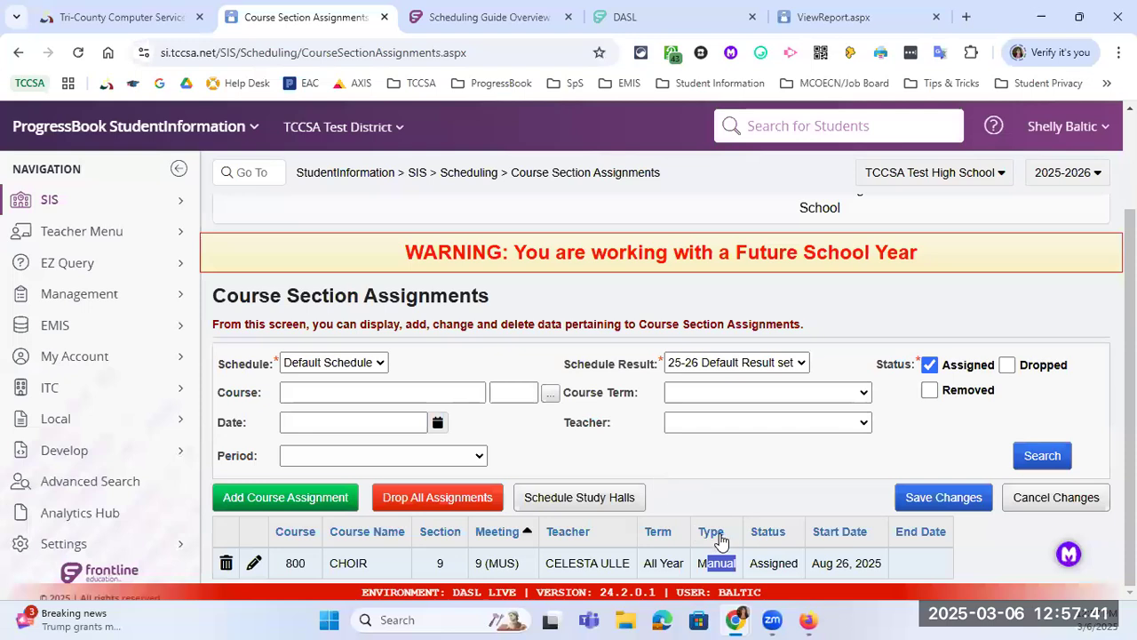
pyautogui.click(616, 449)
# Step: View the student's Requests page under Scheduling, and return to the Course Section Assignments page through the student's action shortcuts
pyautogui.click(469, 172)
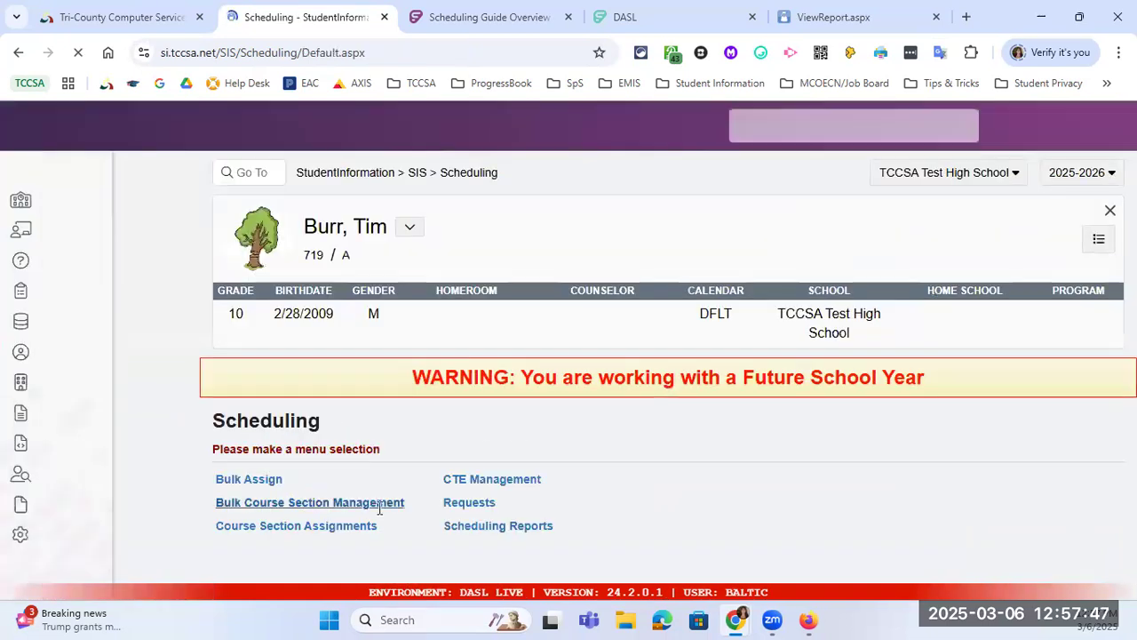
pyautogui.click(468, 503)
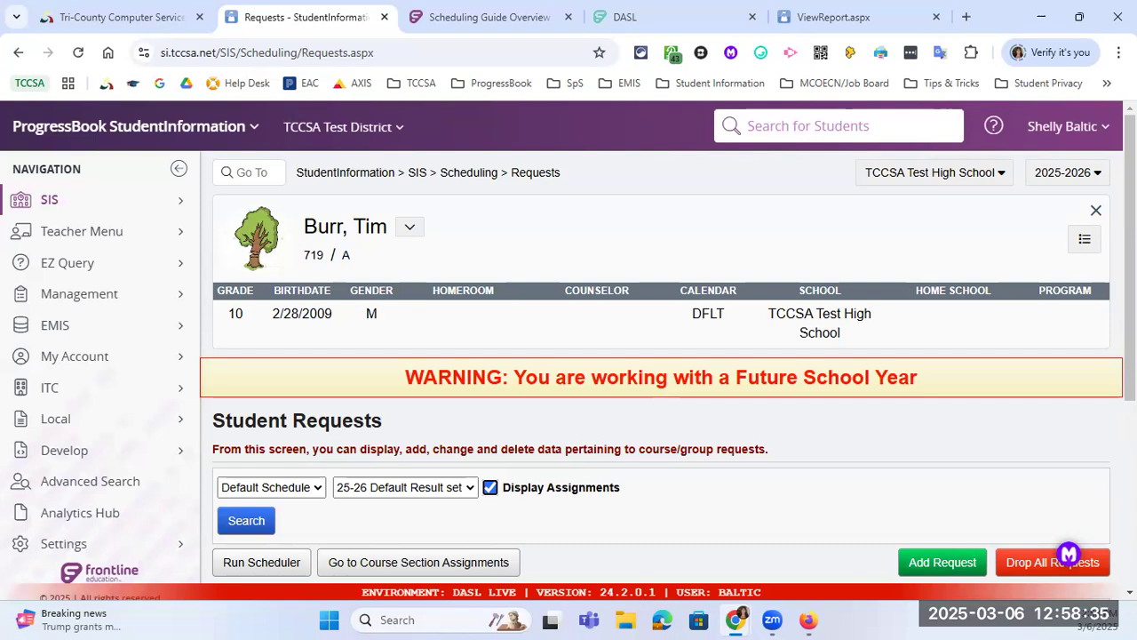
pyautogui.click(411, 231)
pyautogui.click(458, 296)
pyautogui.scroll(-2, 611, 533)
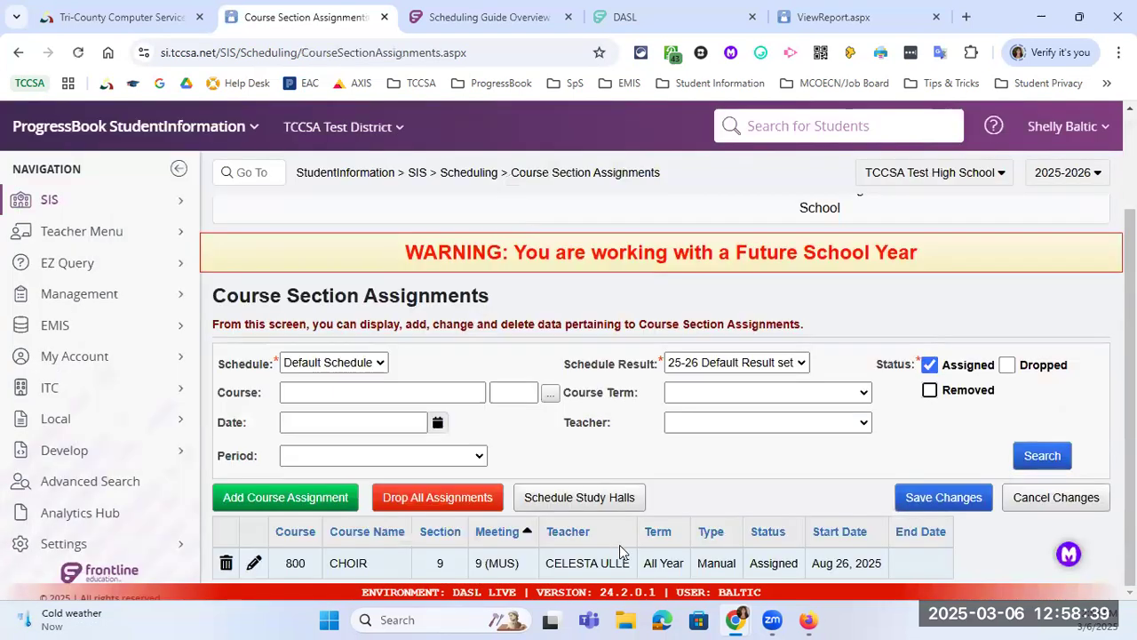
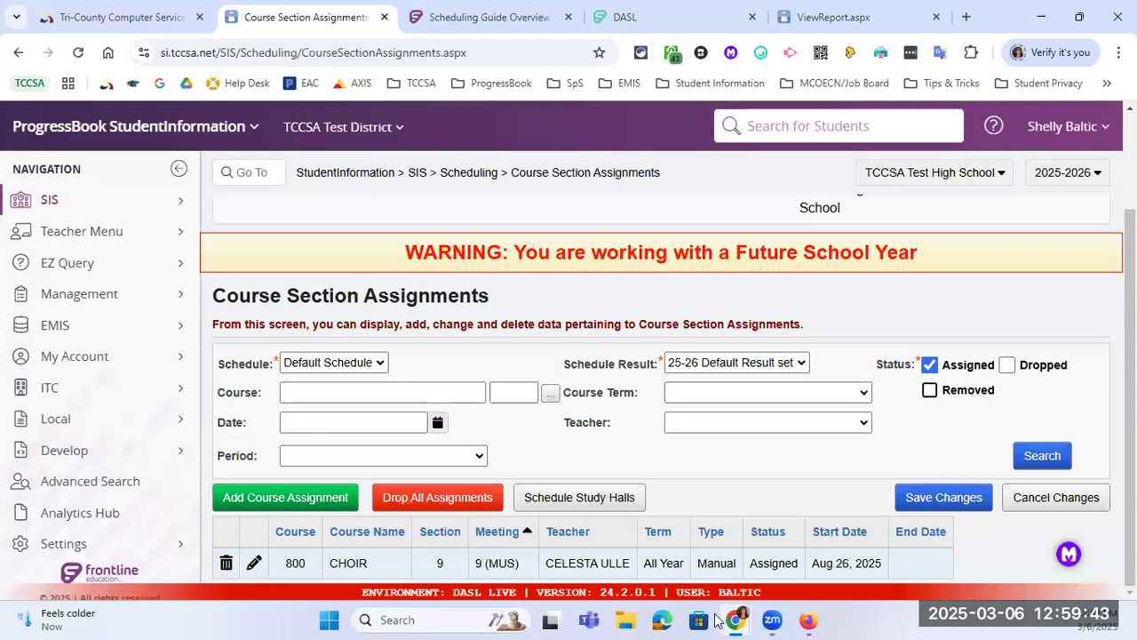
# Step: Find the Scheduler page with a Go To search for "scheduler" and open its Job Parameter Sets
pyautogui.click(274, 173)
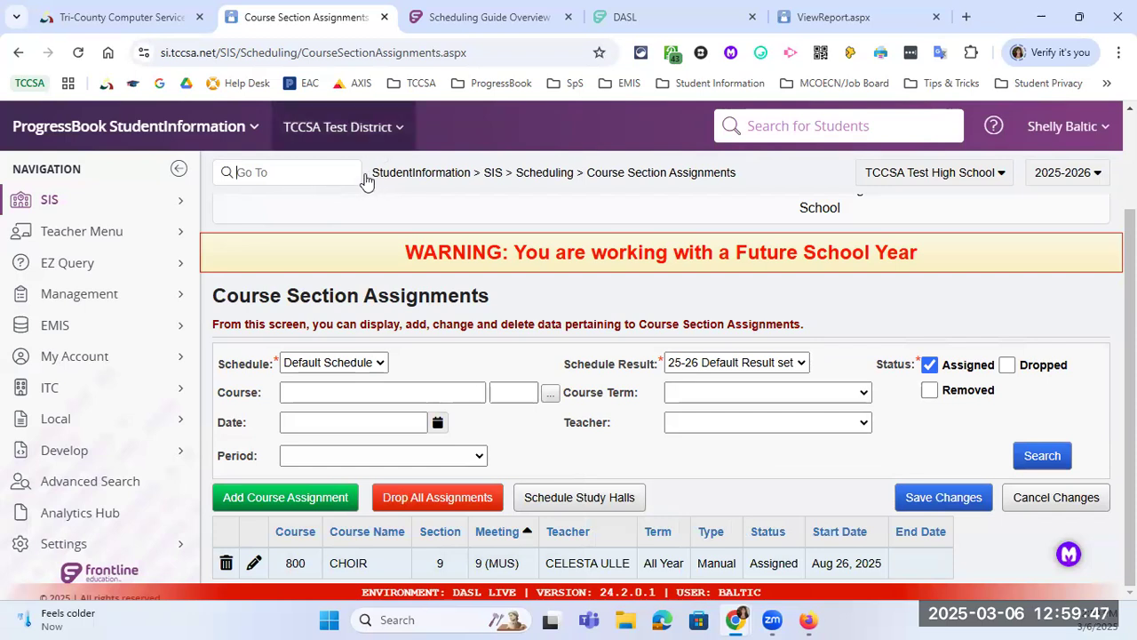
pyautogui.write('scheduler')
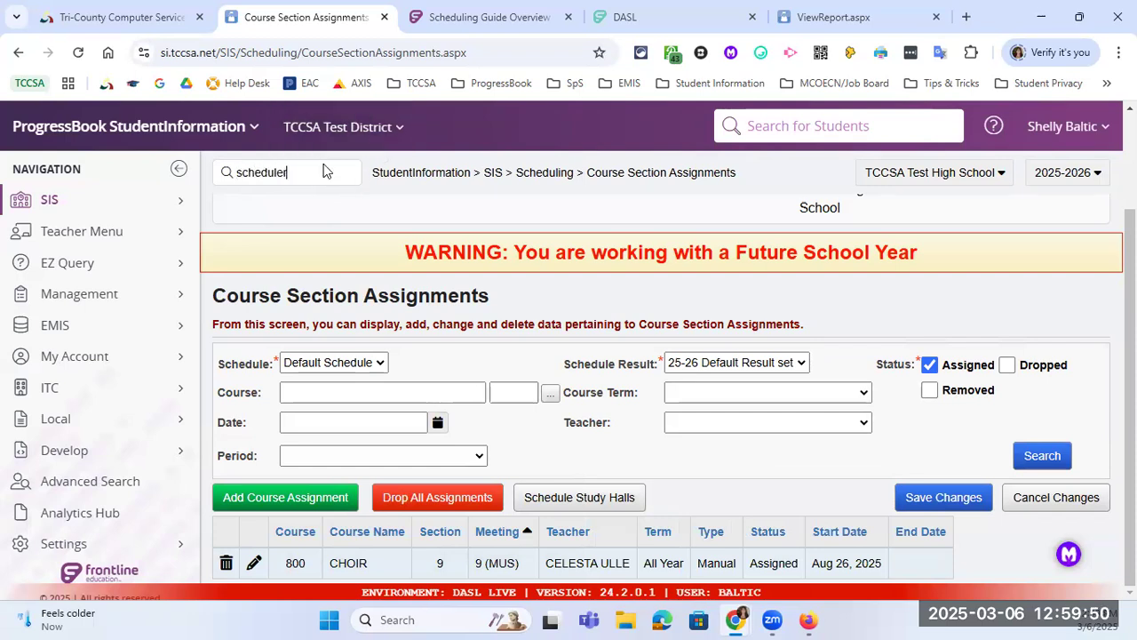
pyautogui.press('Return')
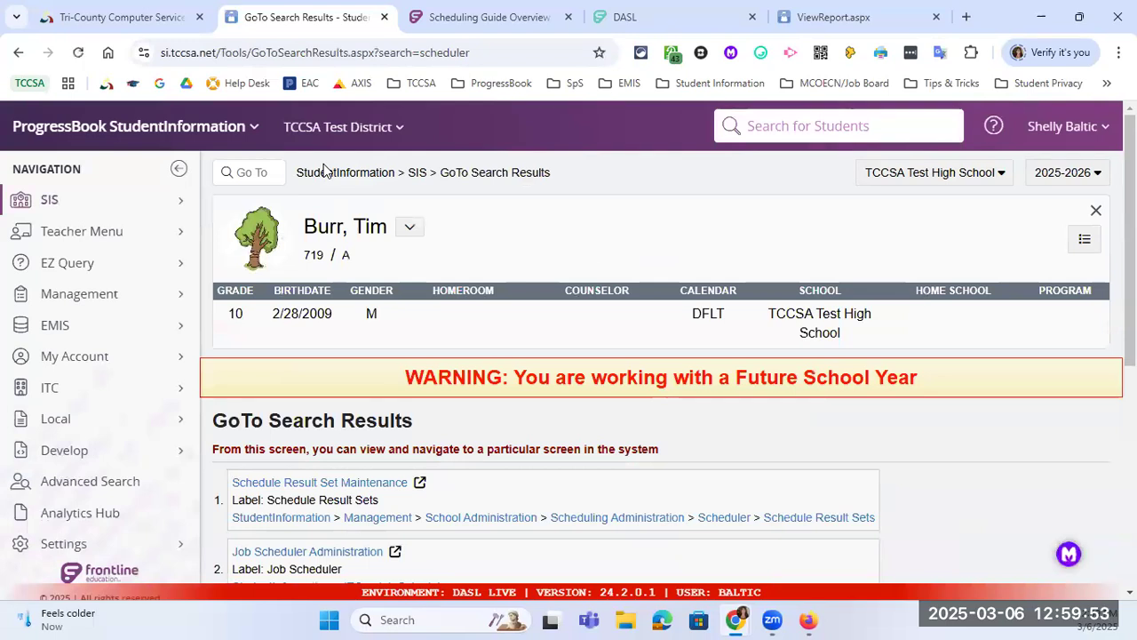
pyautogui.scroll(-1, 375, 272)
pyautogui.scroll(-2, 378, 280)
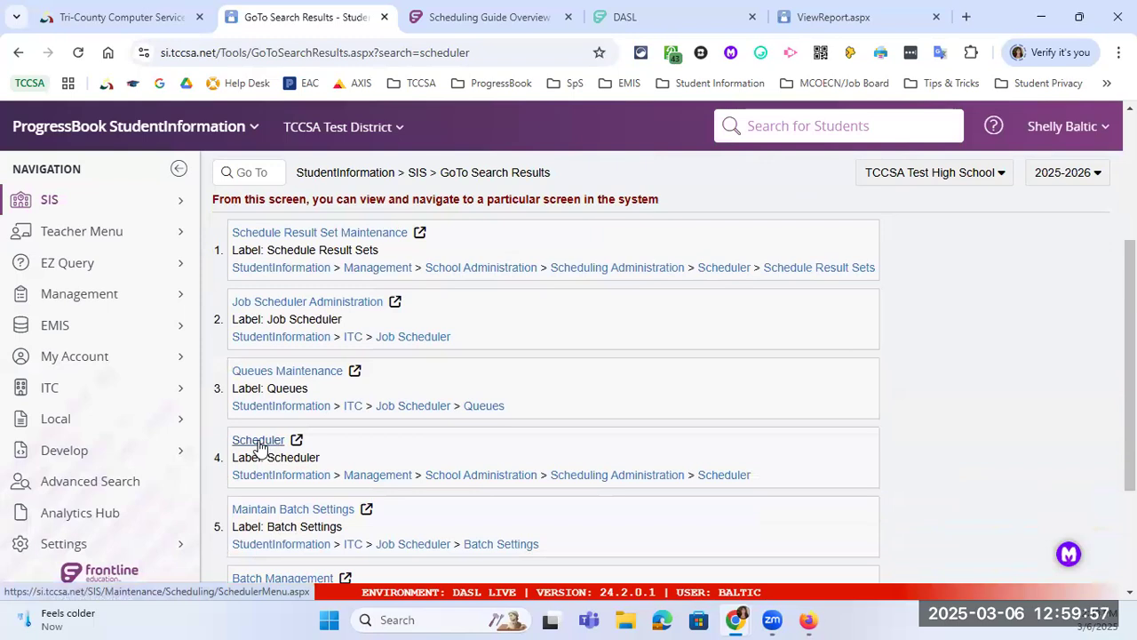
pyautogui.click(258, 441)
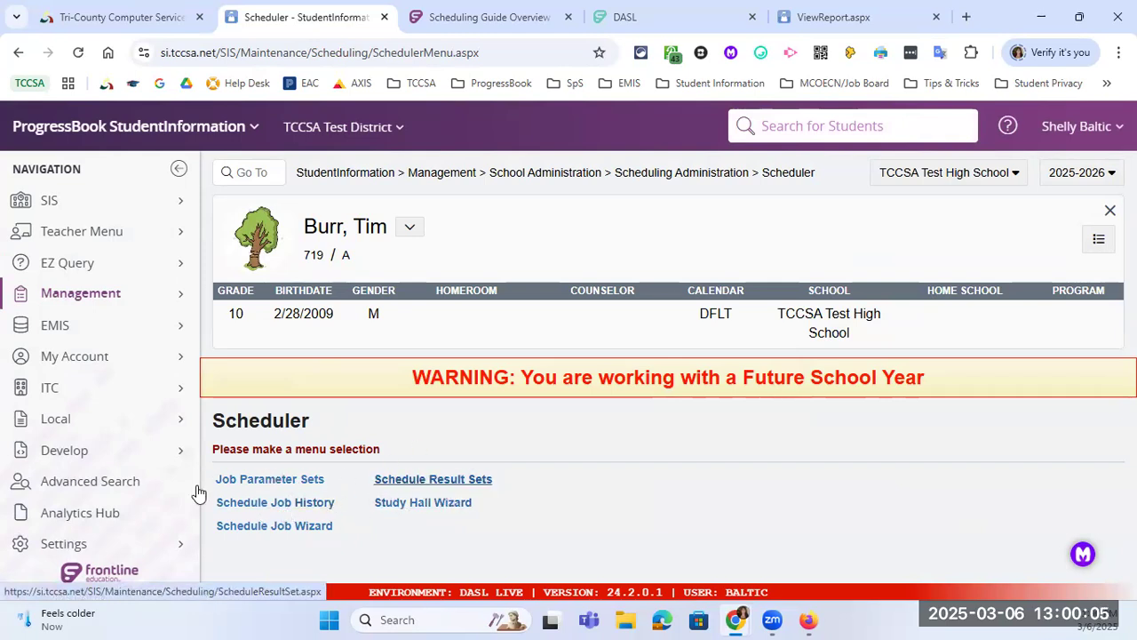
pyautogui.click(280, 485)
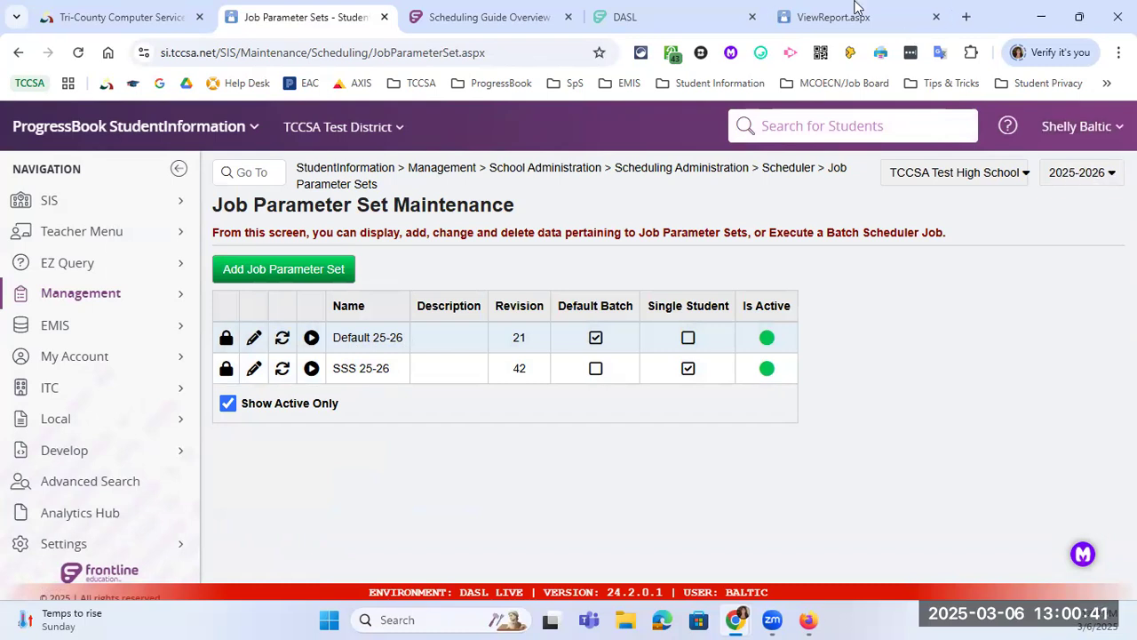
# Step: Compare the job parameter sets of school year 2024-2025 with those of 2025-2026, including the Default Batch column
pyautogui.click(1102, 174)
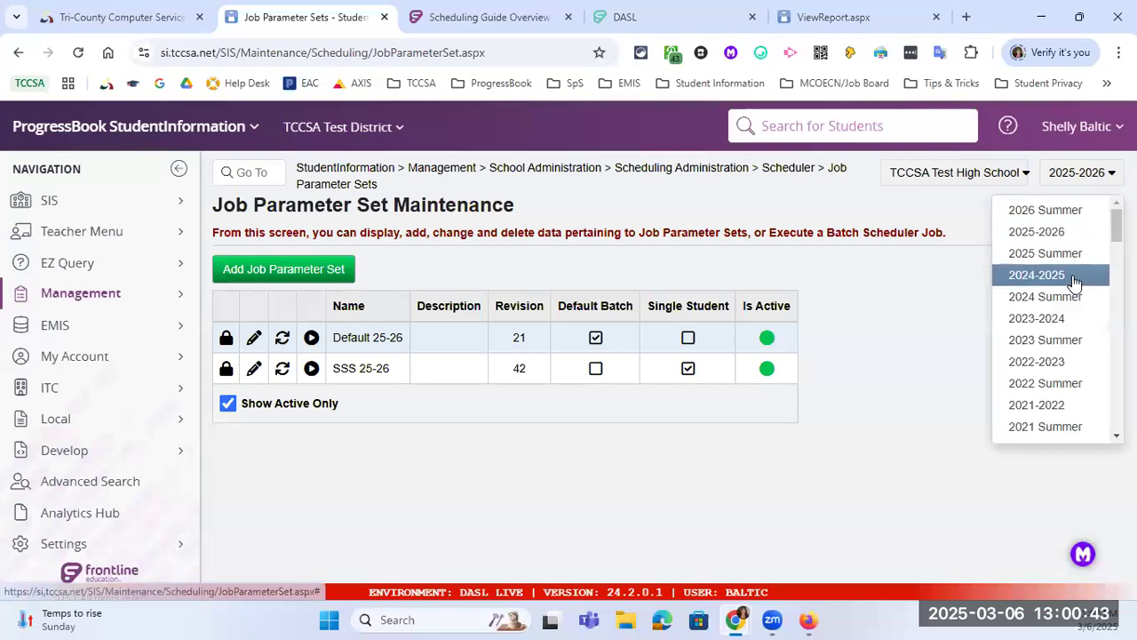
pyautogui.click(1074, 275)
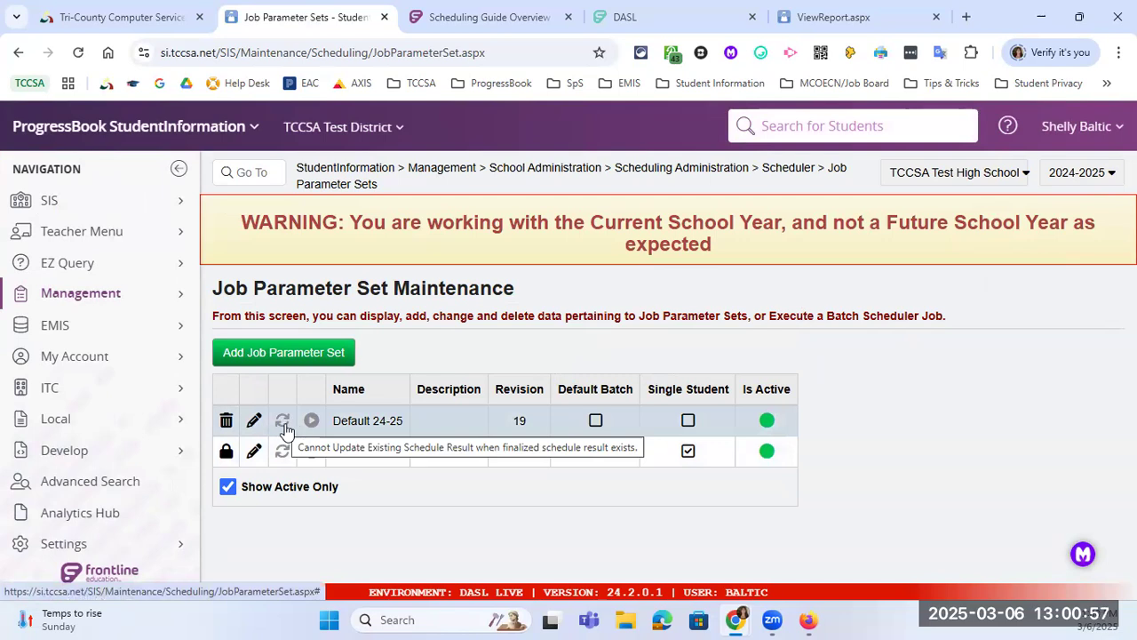
pyautogui.click(1066, 178)
pyautogui.click(1062, 232)
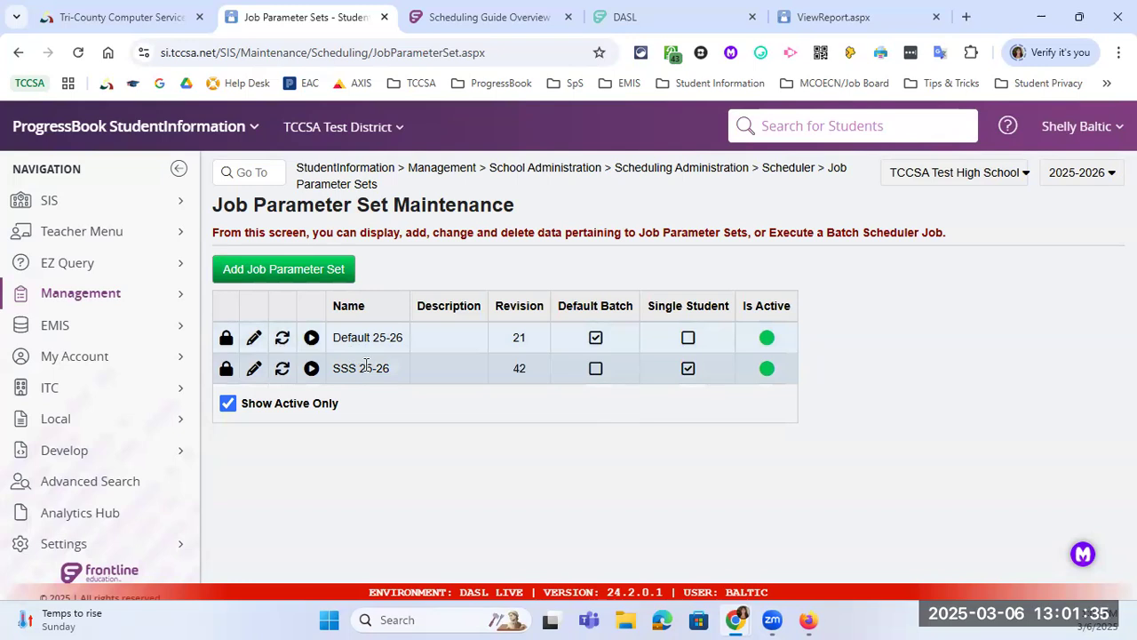
pyautogui.moveTo(565, 305); pyautogui.dragTo(634, 305)
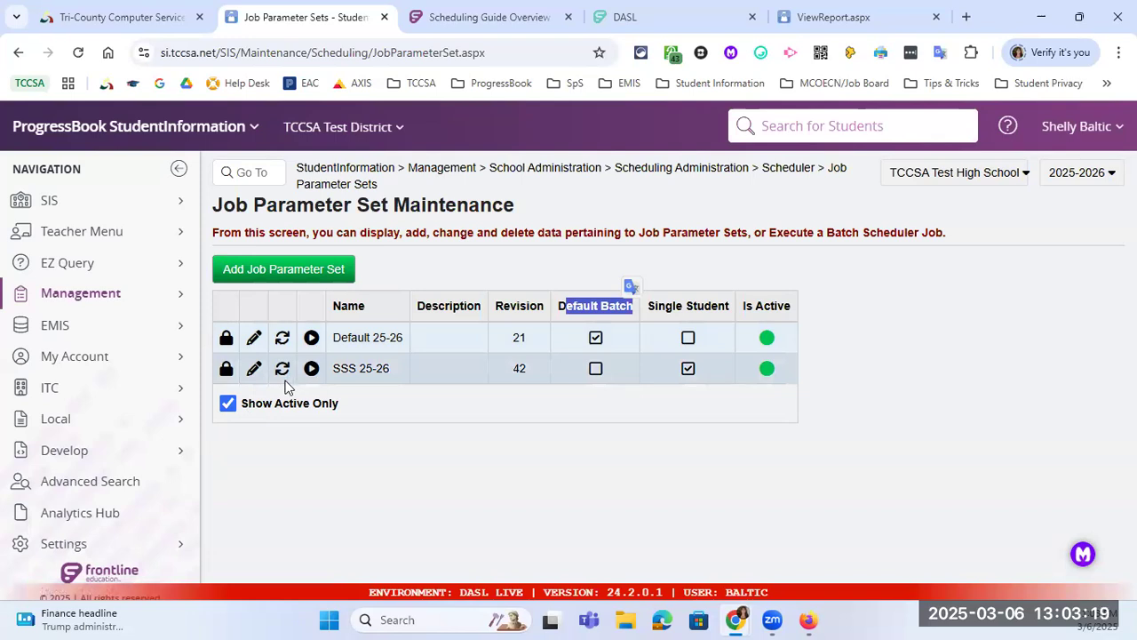
# Step: Edit the Default 25-26 job parameter set to schedule grade level 11, and look through the available student sort criteria
pyautogui.click(253, 342)
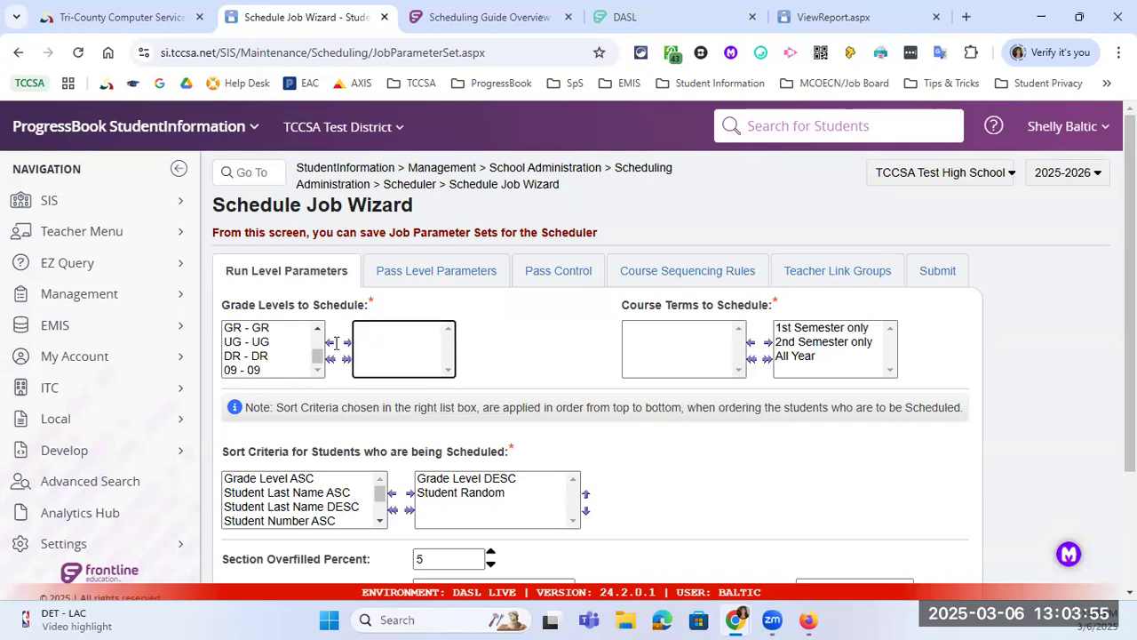
pyautogui.moveTo(320, 356); pyautogui.dragTo(320, 343)
pyautogui.click(272, 364)
pyautogui.doubleClick(276, 366)
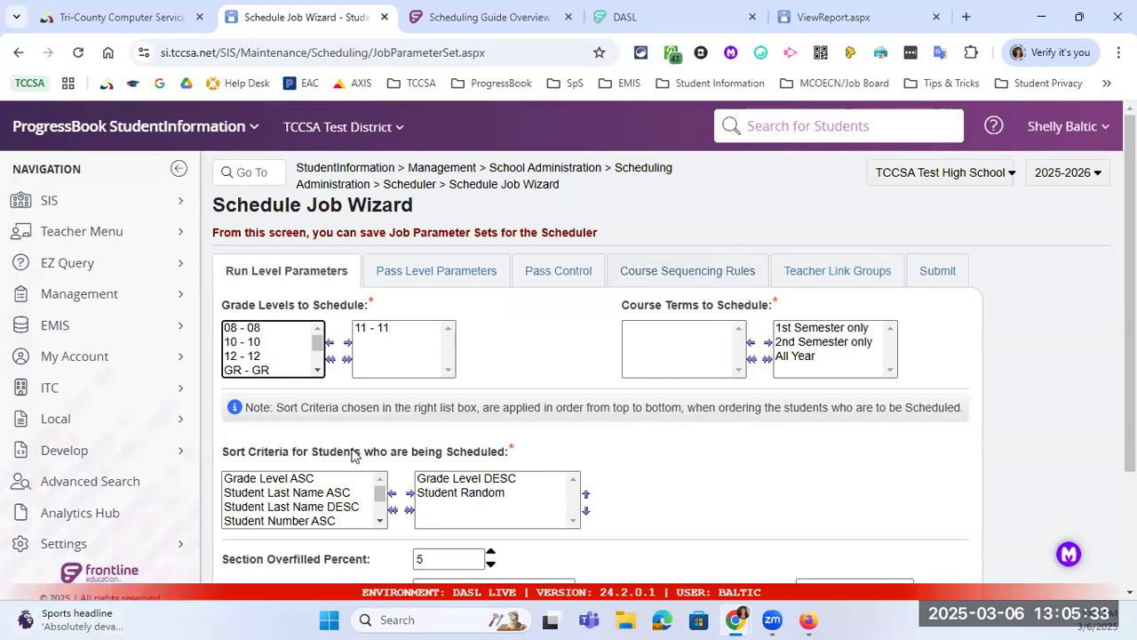
pyautogui.scroll(-1, 225, 366)
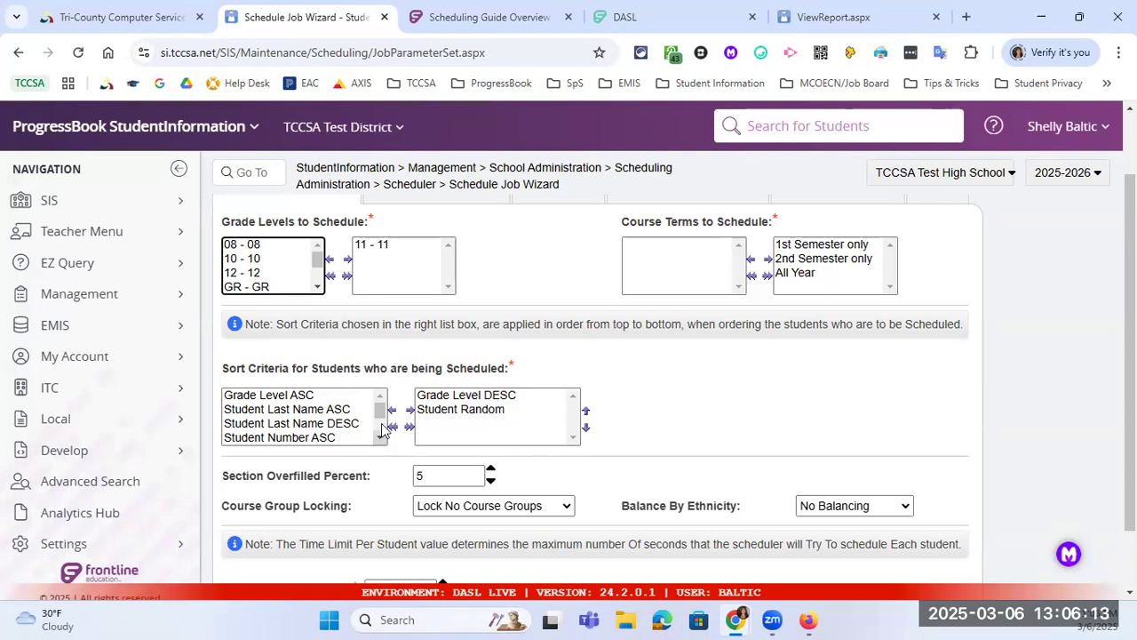
pyautogui.moveTo(382, 418); pyautogui.dragTo(382, 430)
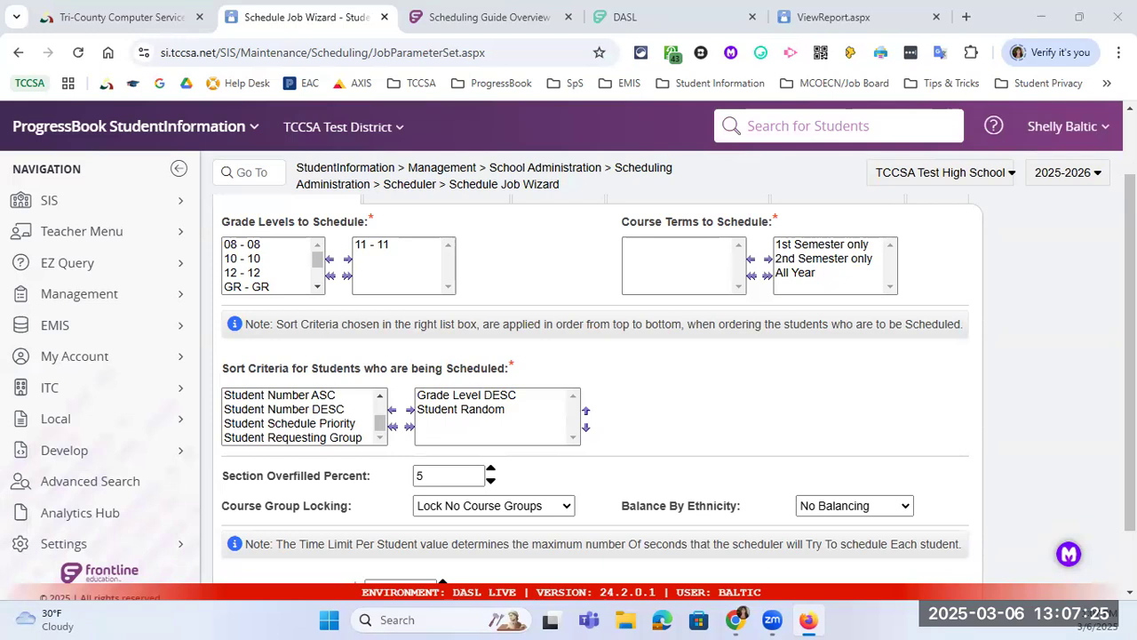
# Step: Switch to the Firefox window and examine the Scheduling Priority in the general settings of course 002 ENGLISH 10
pyautogui.hotkey('alt', 'Tab')
pyautogui.moveTo(579, 507); pyautogui.dragTo(668, 504)
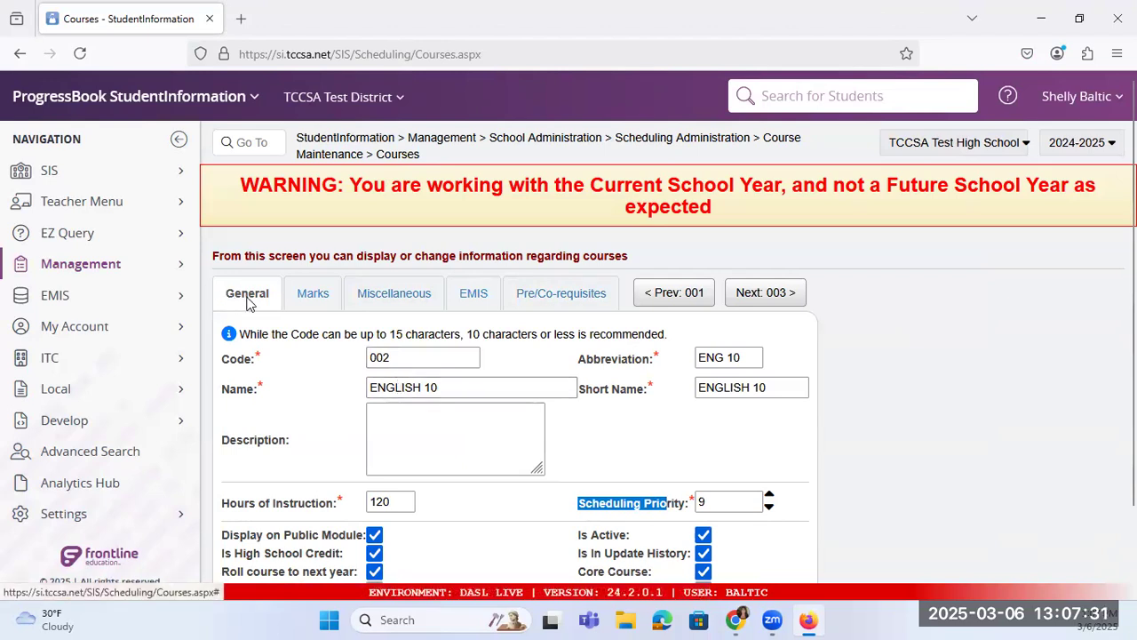
pyautogui.scroll(-2, 699, 455)
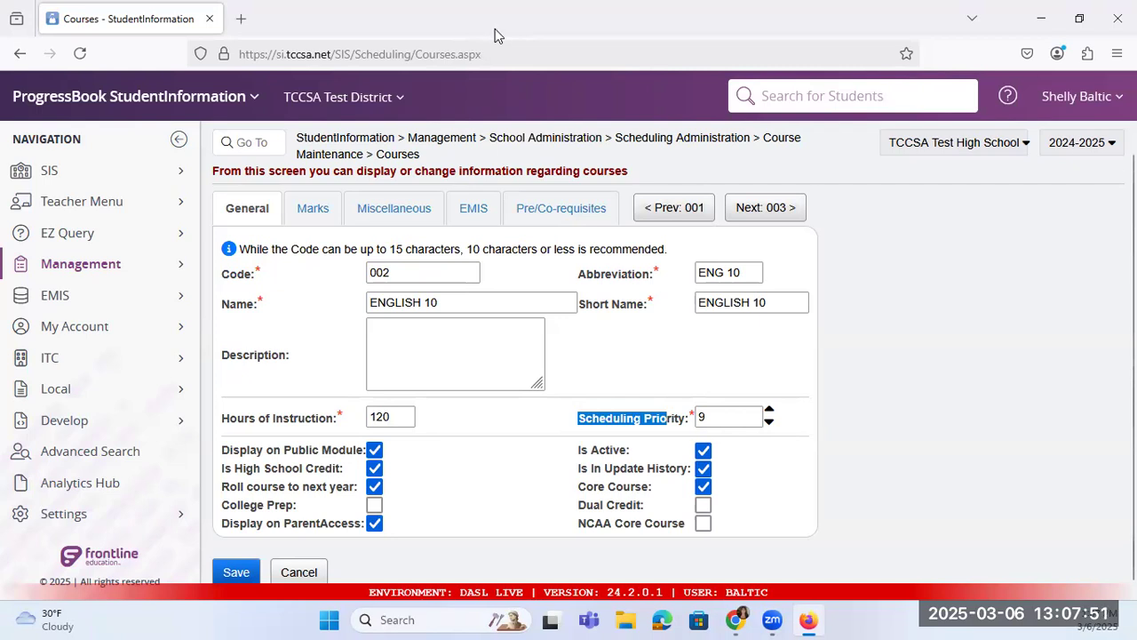
pyautogui.hotkey('alt', 'Tab')
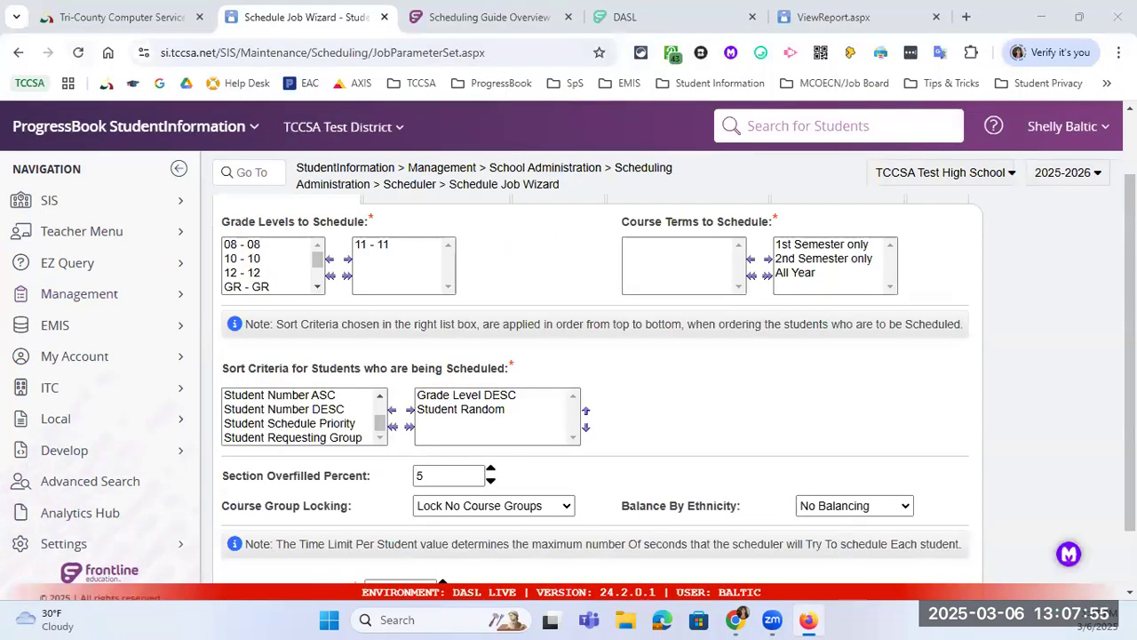
# Step: Switch to the Firefox window, search for a student by the start of the last name, and open that student's profile for editing
pyautogui.hotkey('alt', 'Tab')
pyautogui.click(806, 82)
pyautogui.write('al')
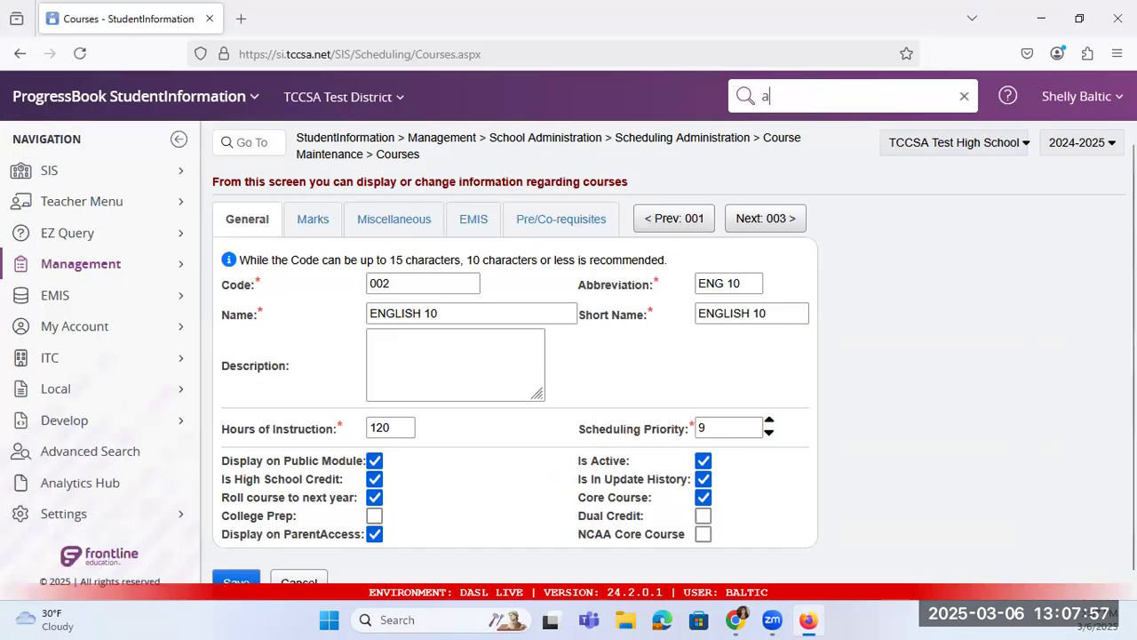
pyautogui.press('Return')
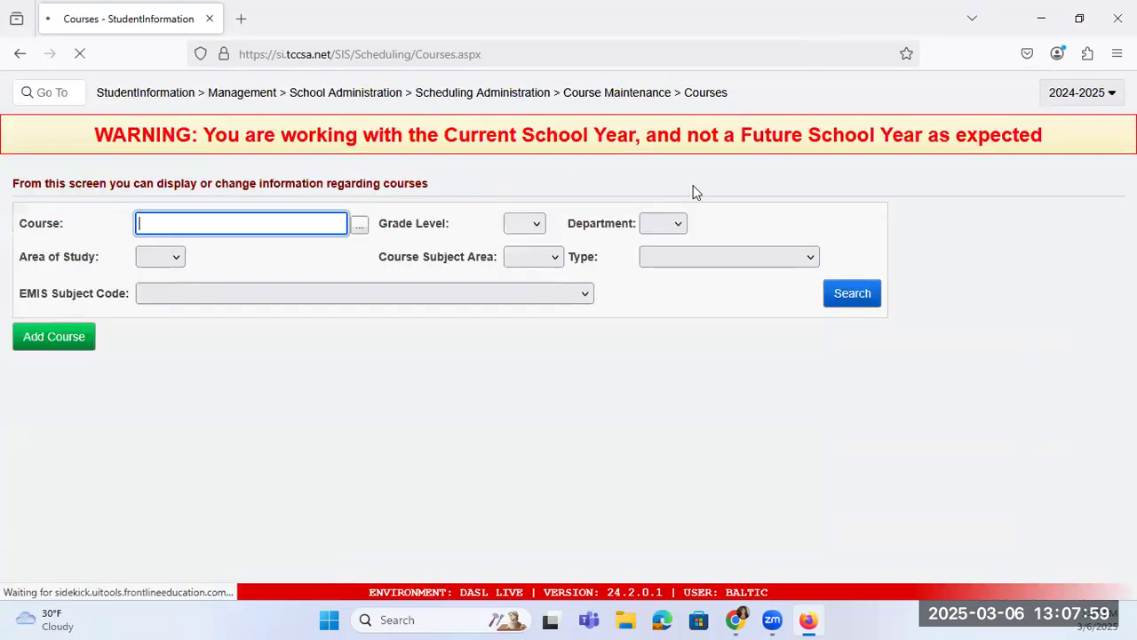
pyautogui.click(347, 139)
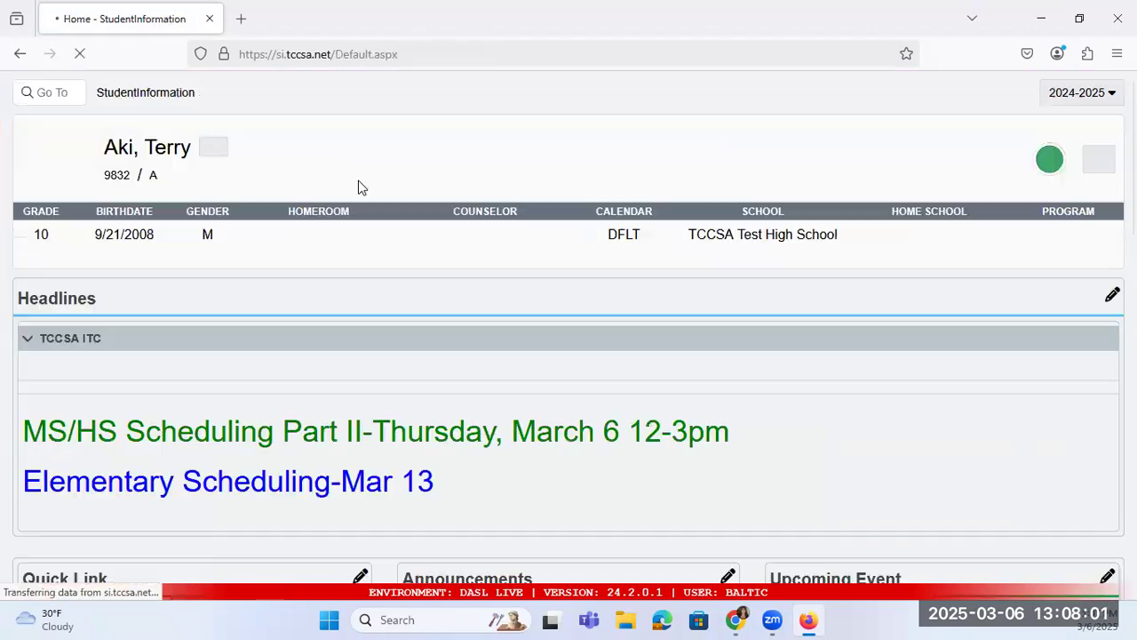
pyautogui.click(414, 196)
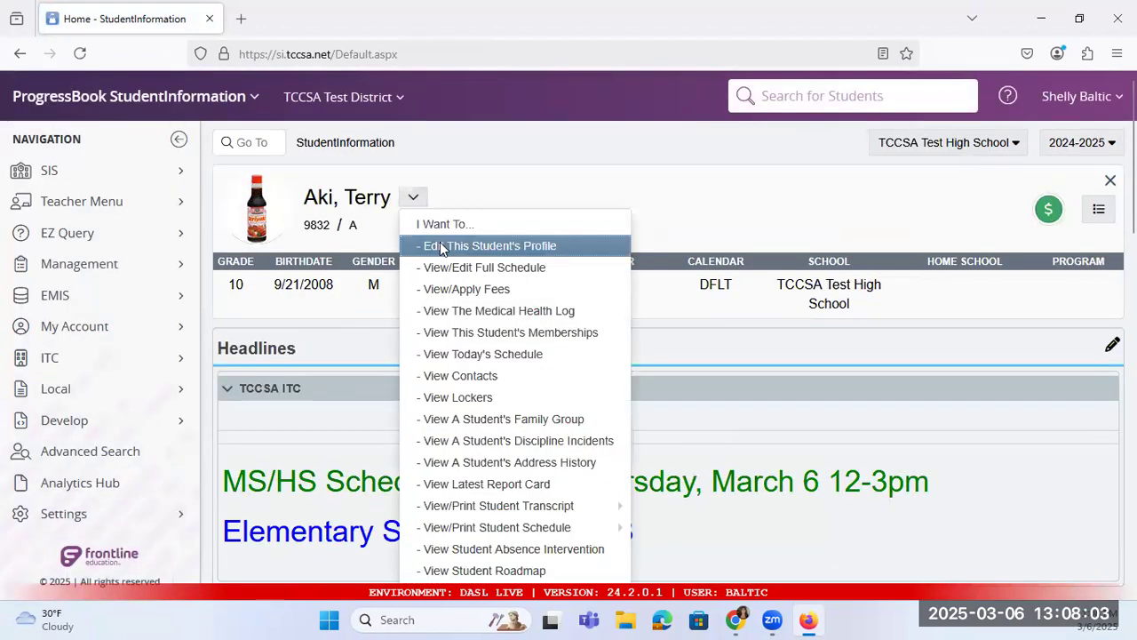
pyautogui.click(435, 246)
# Step: Examine the Scheduling Priority in the additional settings of the student's profile
pyautogui.click(336, 411)
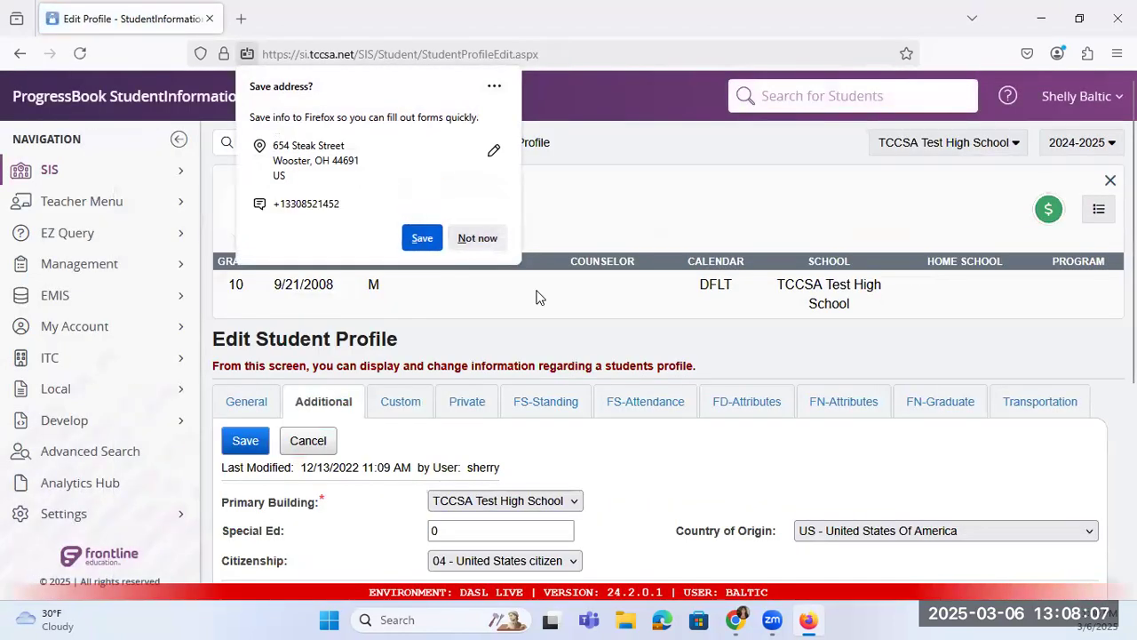
pyautogui.scroll(-2, 543, 288)
pyautogui.scroll(-1, 646, 425)
pyautogui.scroll(-2, 647, 424)
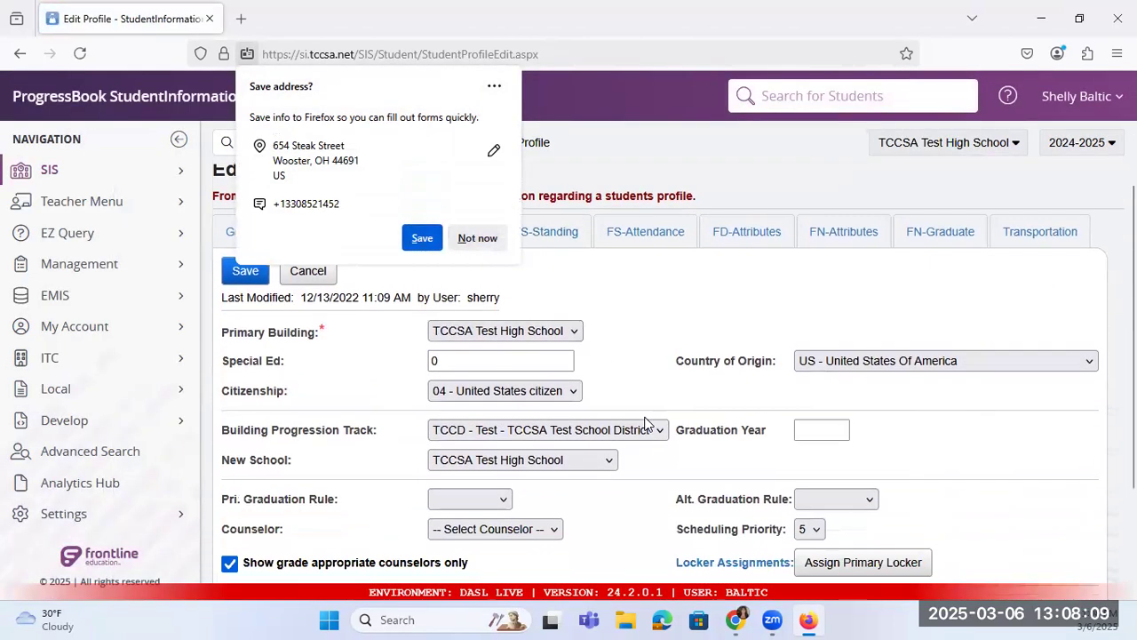
pyautogui.scroll(-2, 698, 442)
pyautogui.moveTo(676, 444); pyautogui.dragTo(776, 446)
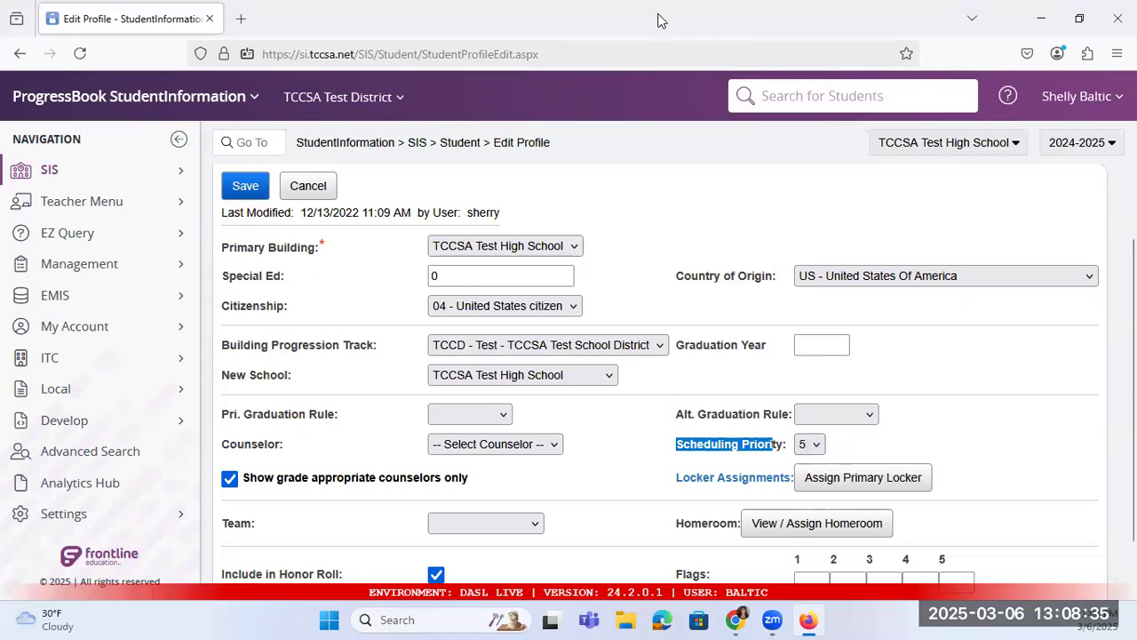
# Step: Switch back to the Schedule Job Wizard in Chrome and examine the Section Overfilled Percent in the run level parameters
pyautogui.hotkey('alt', 'Tab')
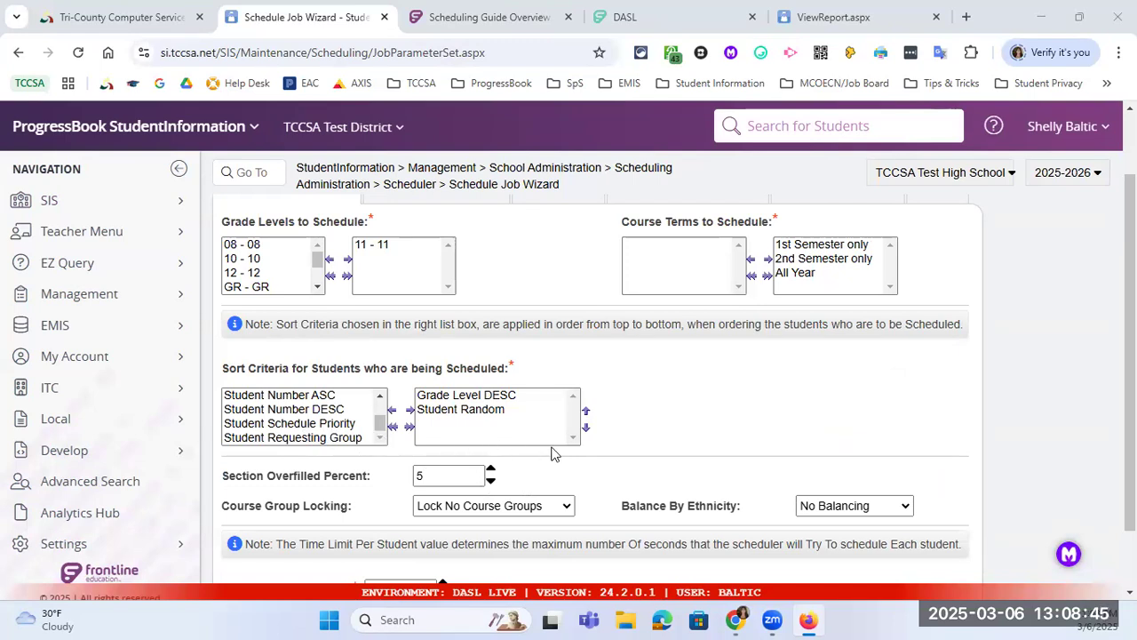
pyautogui.scroll(-1, 728, 425)
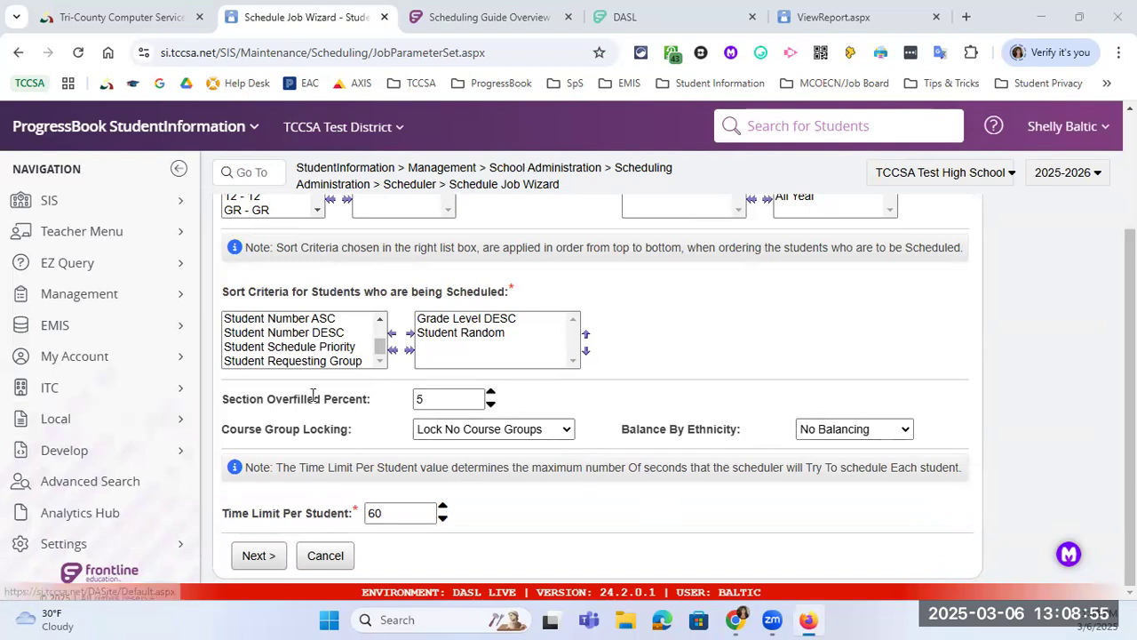
pyautogui.click(441, 400)
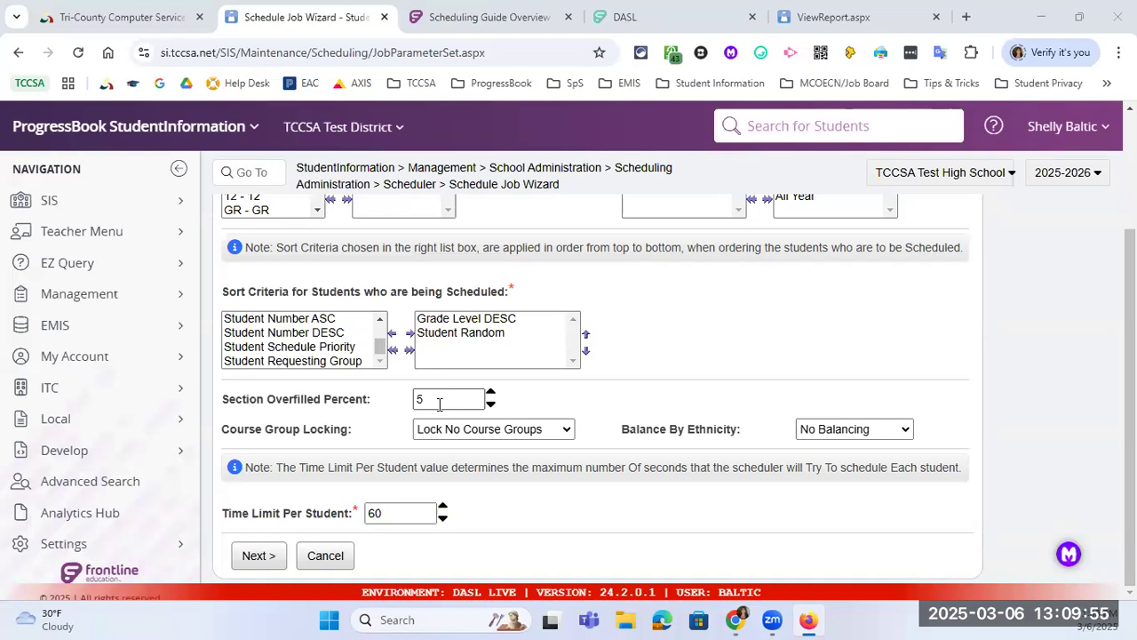
pyautogui.click(599, 410)
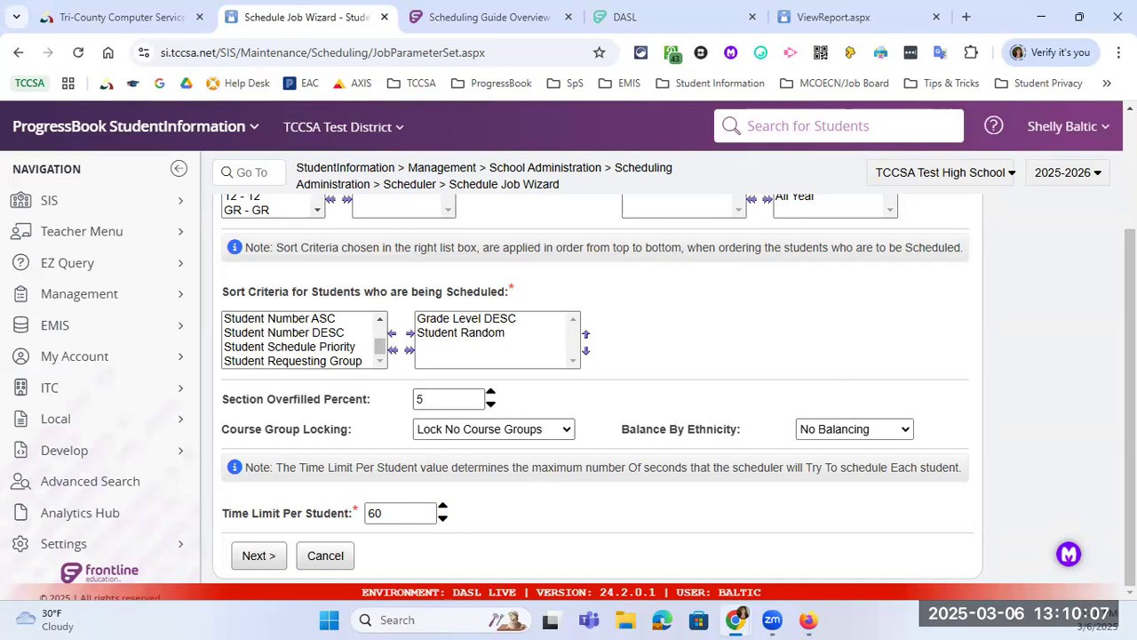
# Step: Switch to Course Groups in Firefox, open the Biology group 510 for editing, and examine its Is Locked option
pyautogui.click(808, 620)
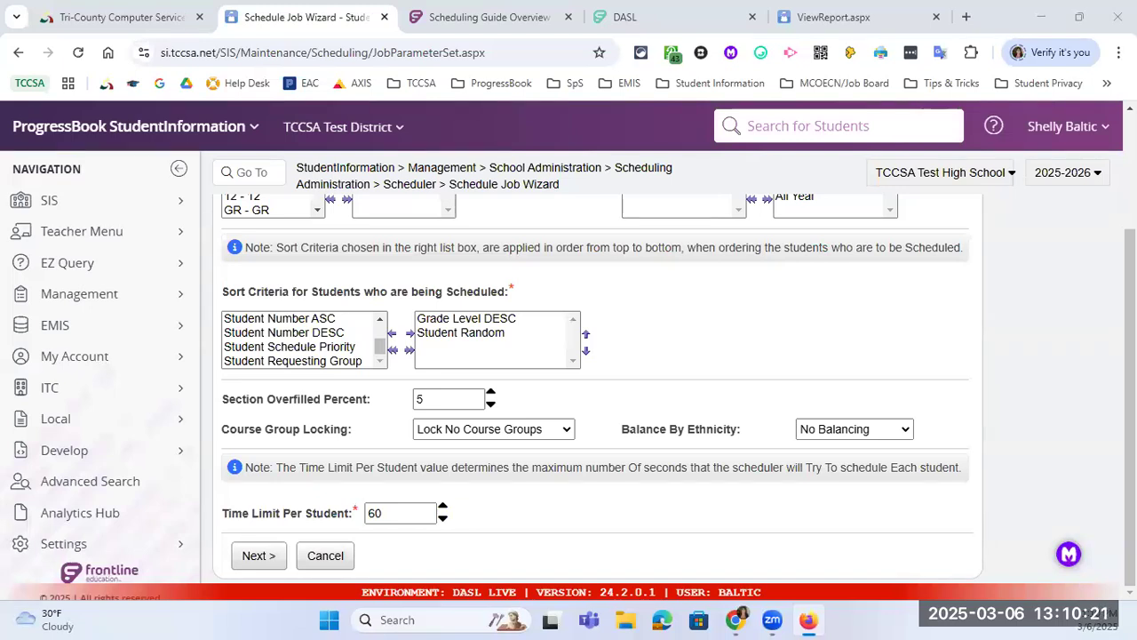
pyautogui.hotkey('alt', 'Tab')
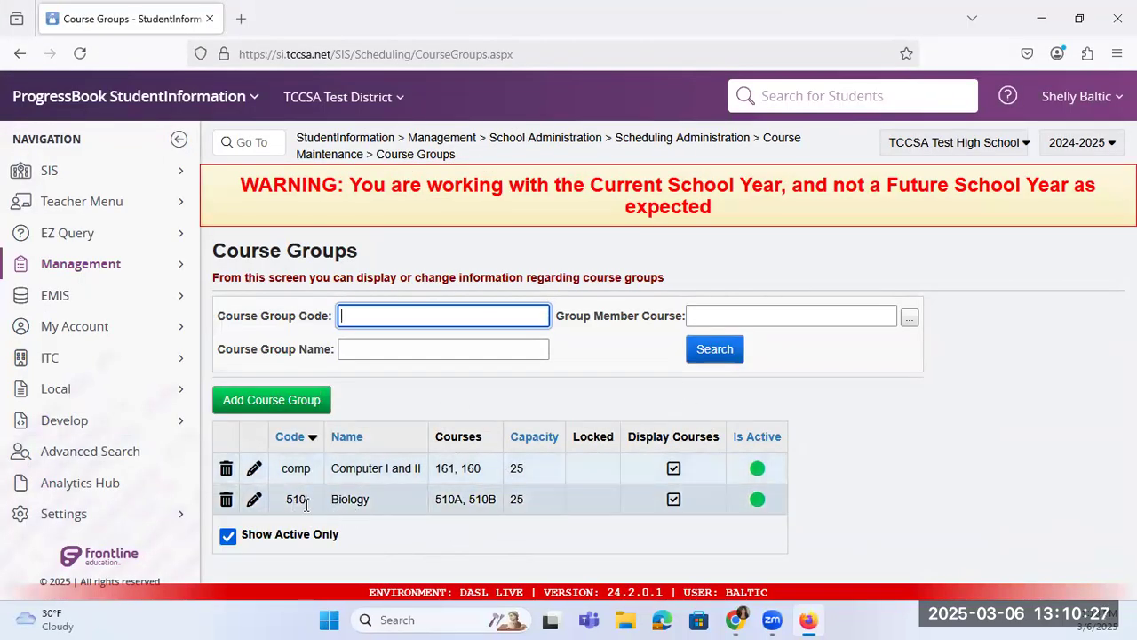
pyautogui.click(254, 500)
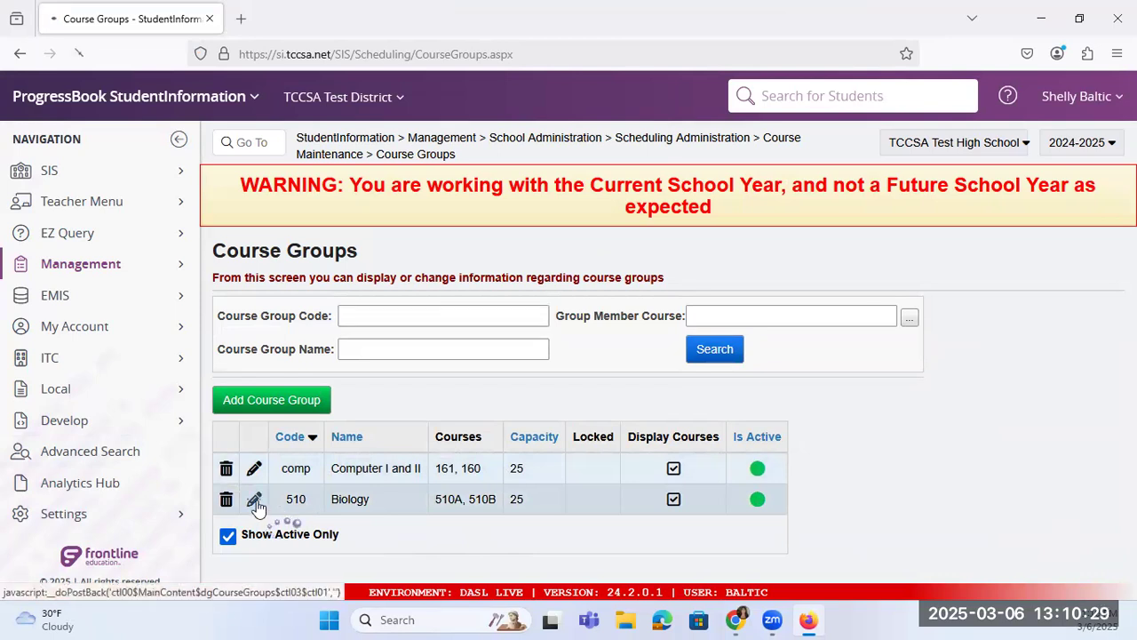
pyautogui.moveTo(507, 469); pyautogui.dragTo(560, 476)
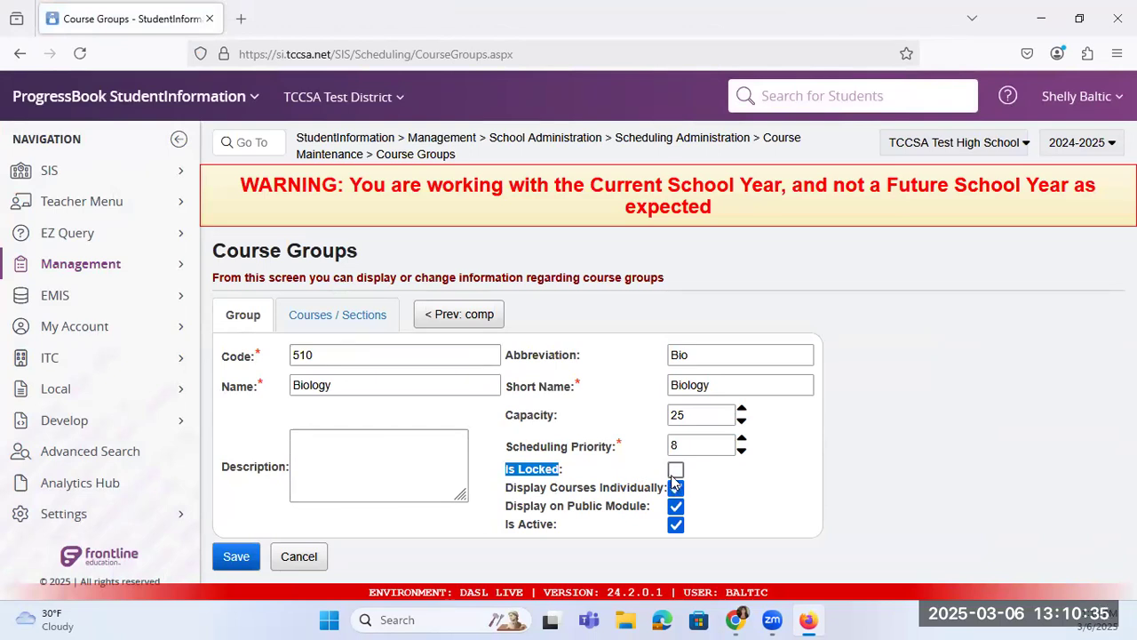
# Step: Compare the member courses and group settings of the Biology and Computer I and II course groups
pyautogui.click(350, 326)
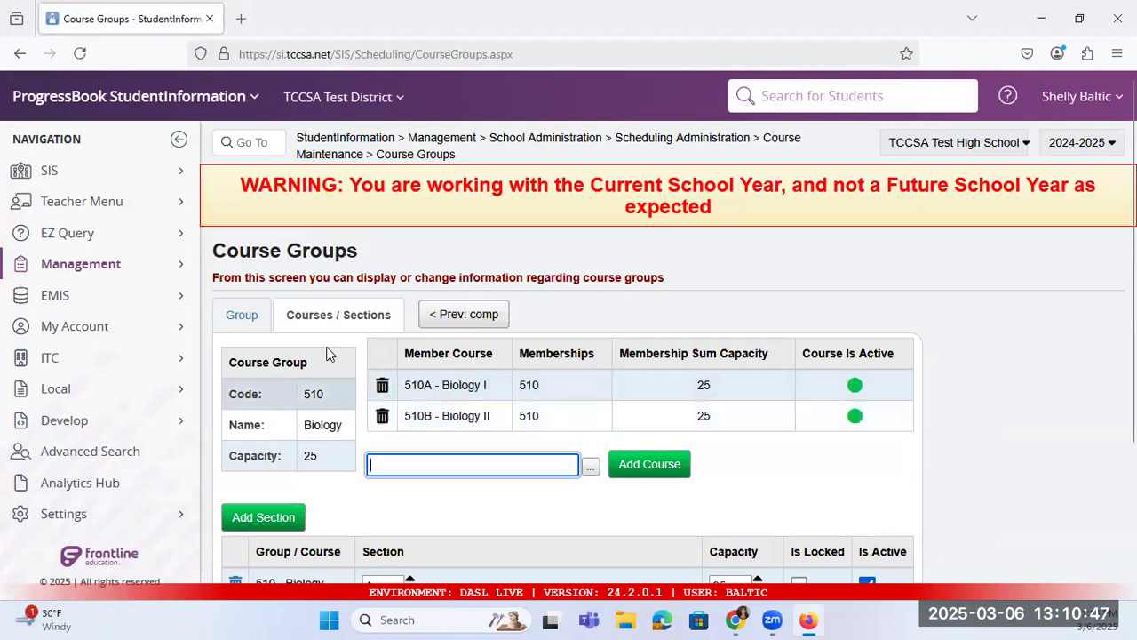
pyautogui.click(442, 325)
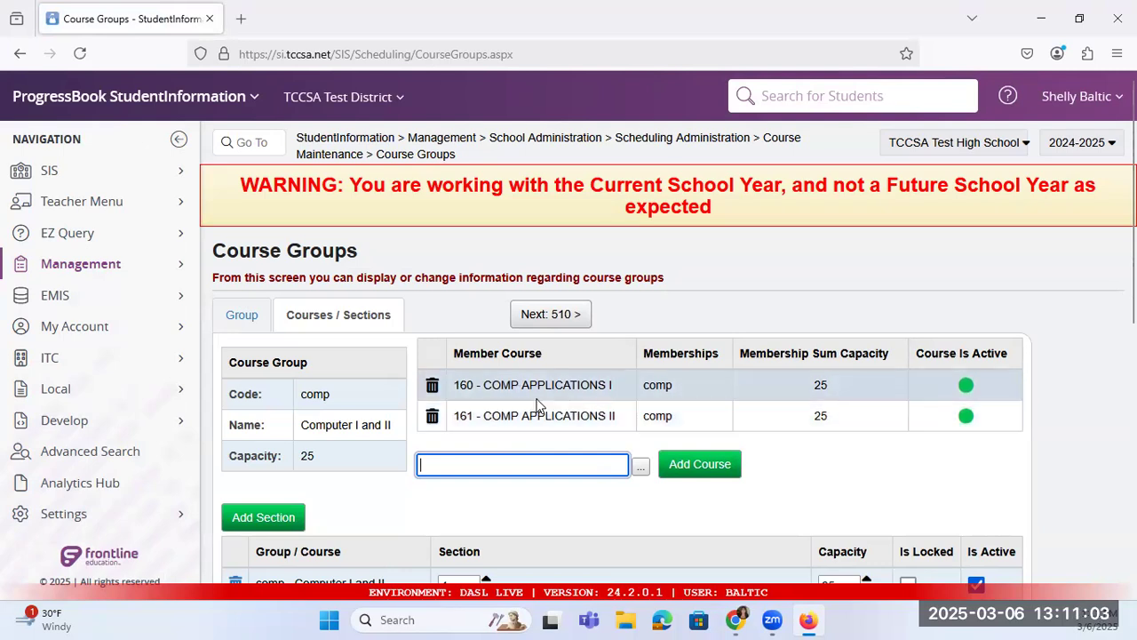
pyautogui.click(241, 318)
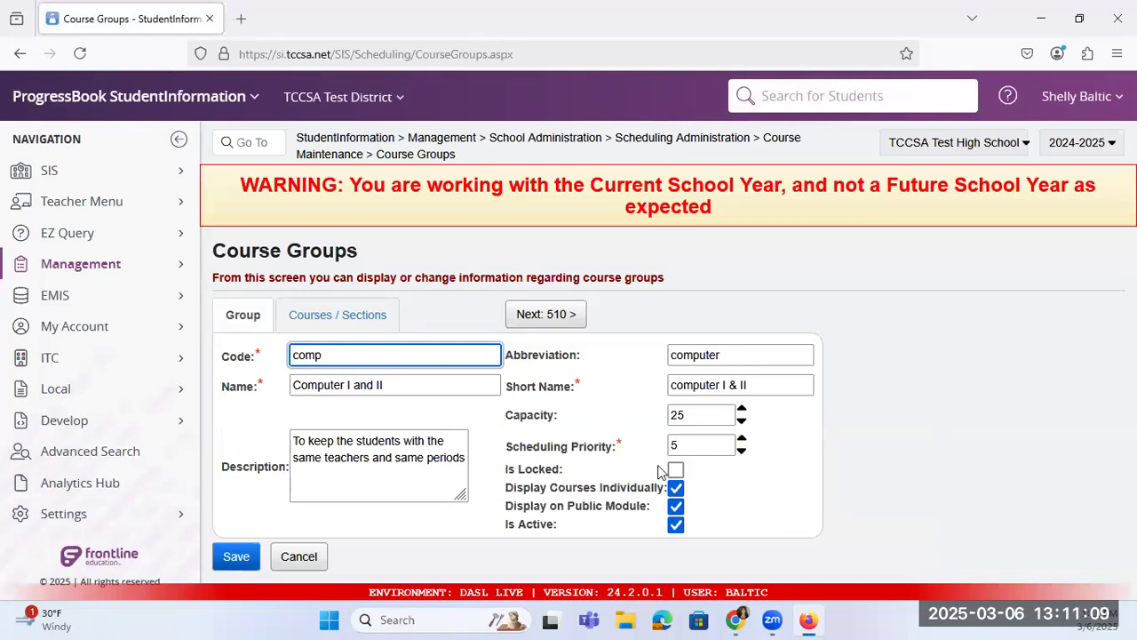
pyautogui.click(567, 317)
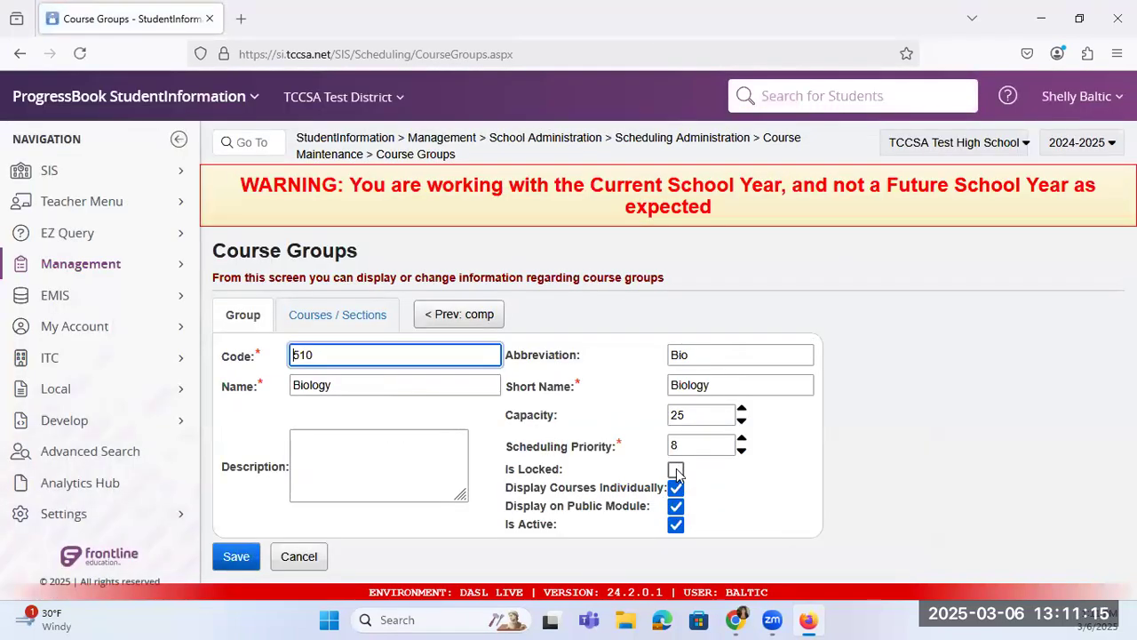
# Step: Try the Is Locked option on the Biology course group without saving, and look over its member courses and sections
pyautogui.click(677, 472)
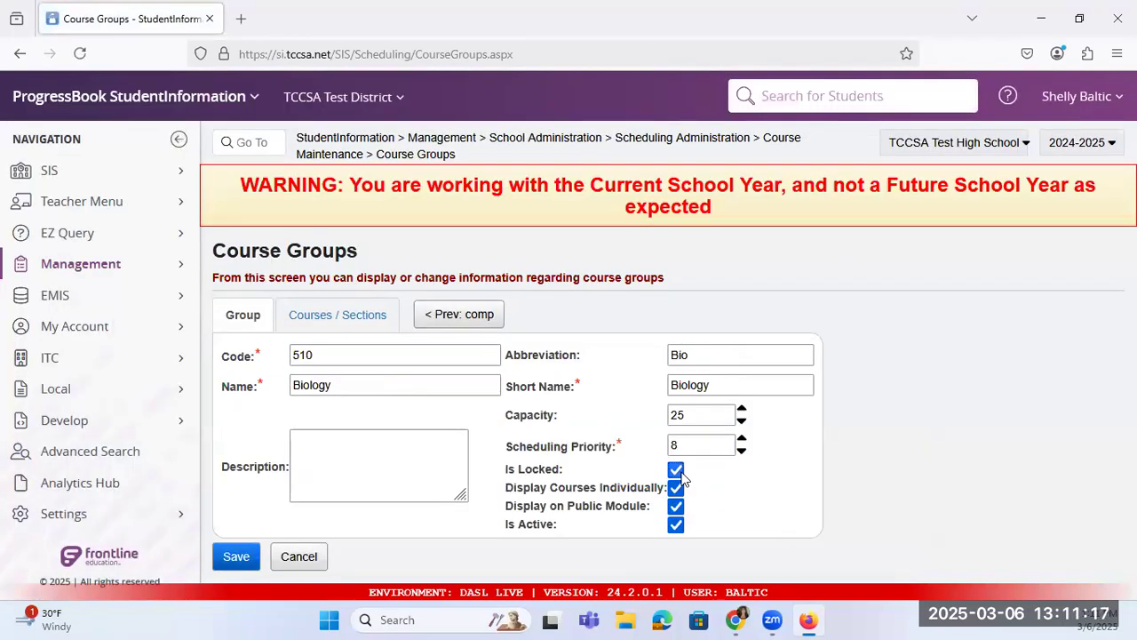
pyautogui.click(674, 472)
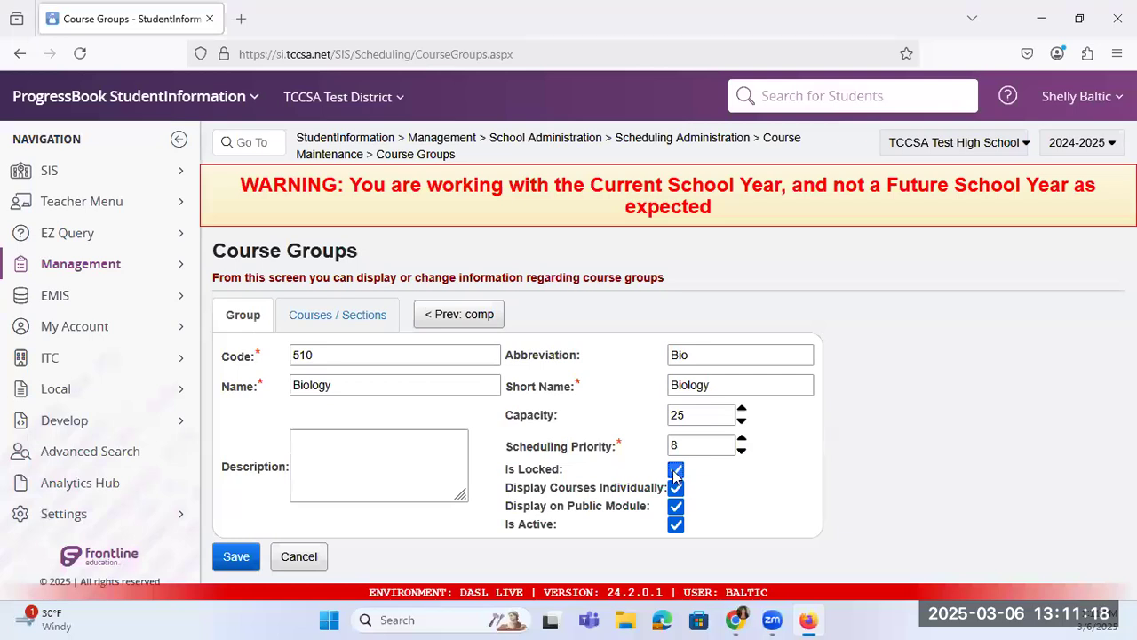
pyautogui.click(343, 313)
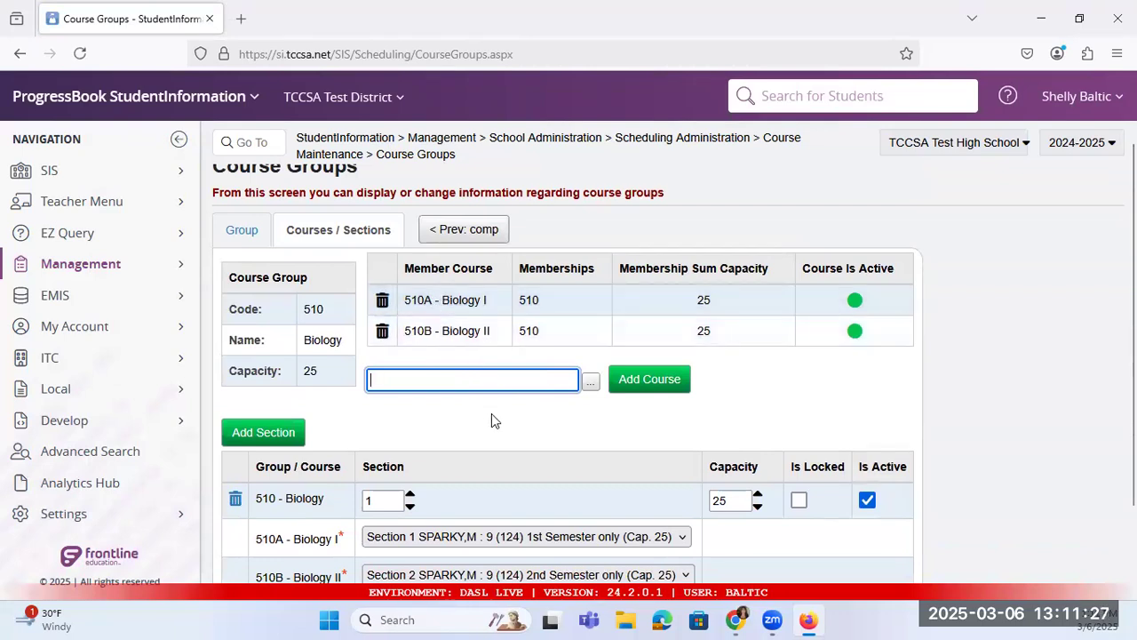
pyautogui.scroll(1, 491, 413)
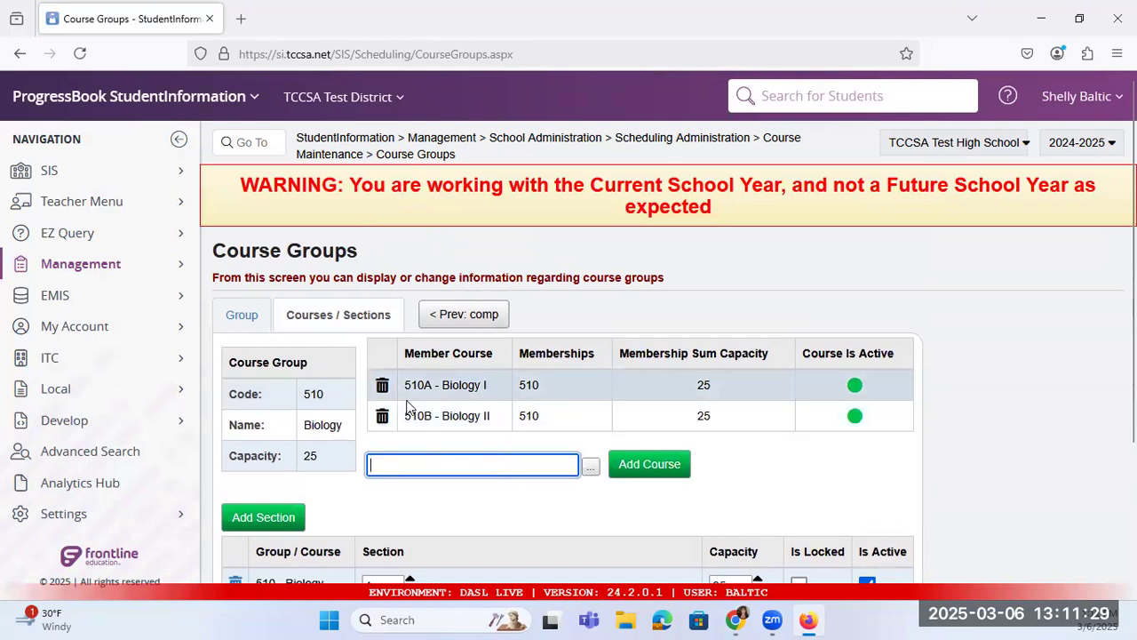
pyautogui.click(1061, 145)
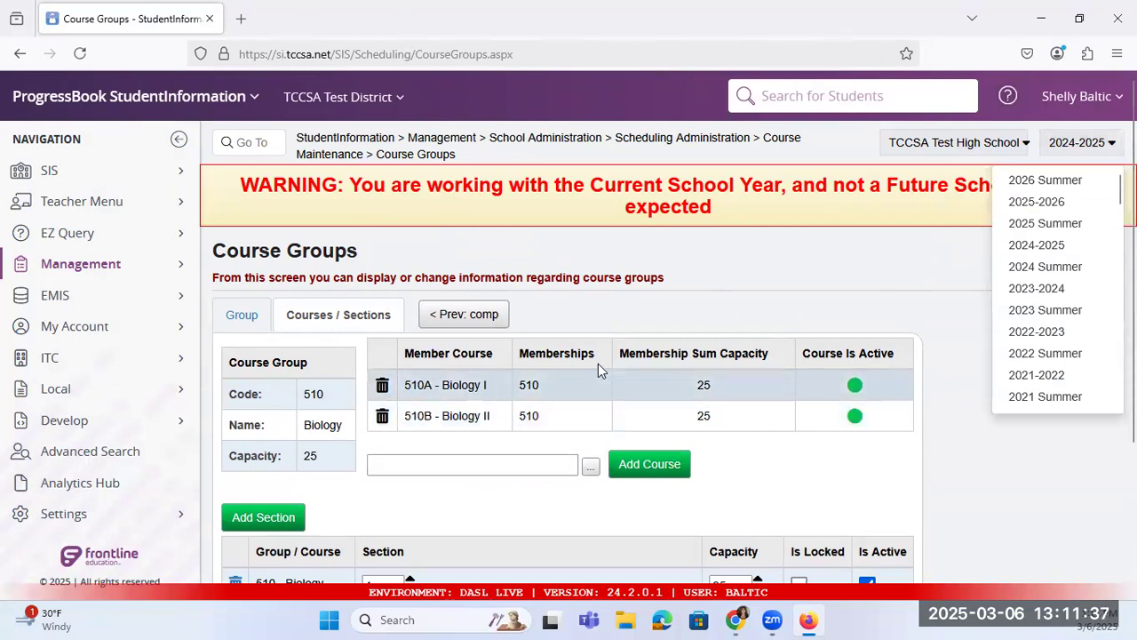
# Step: Return to the Schedule Job Wizard in Chrome and set Course Group Locking to Honor Course Group Locks
pyautogui.hotkey('alt', 'Tab')
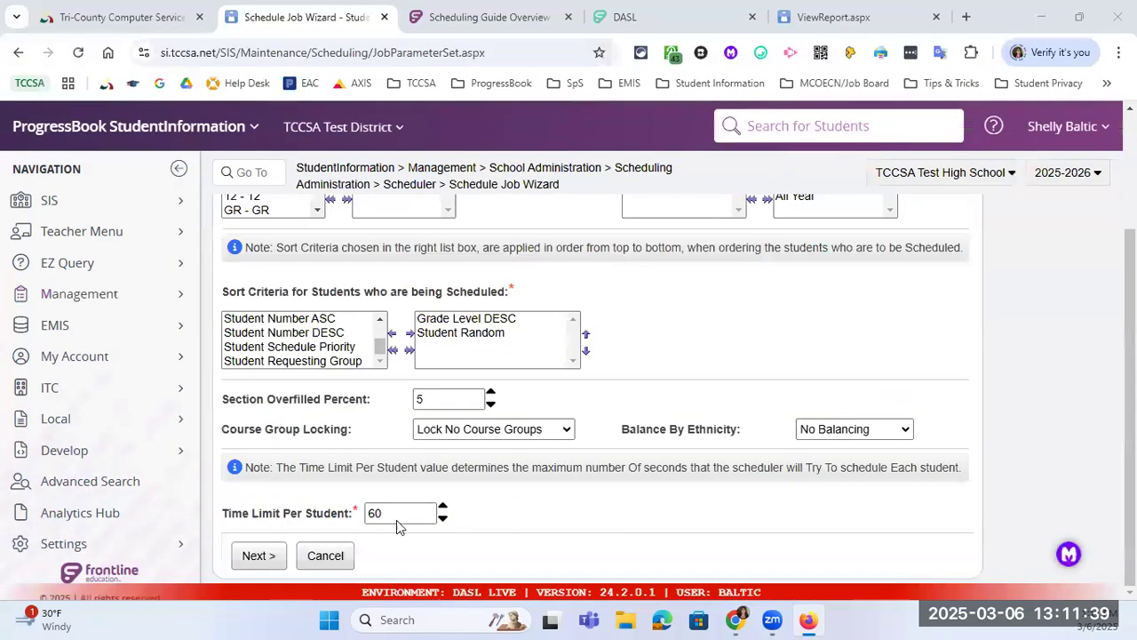
pyautogui.click(432, 434)
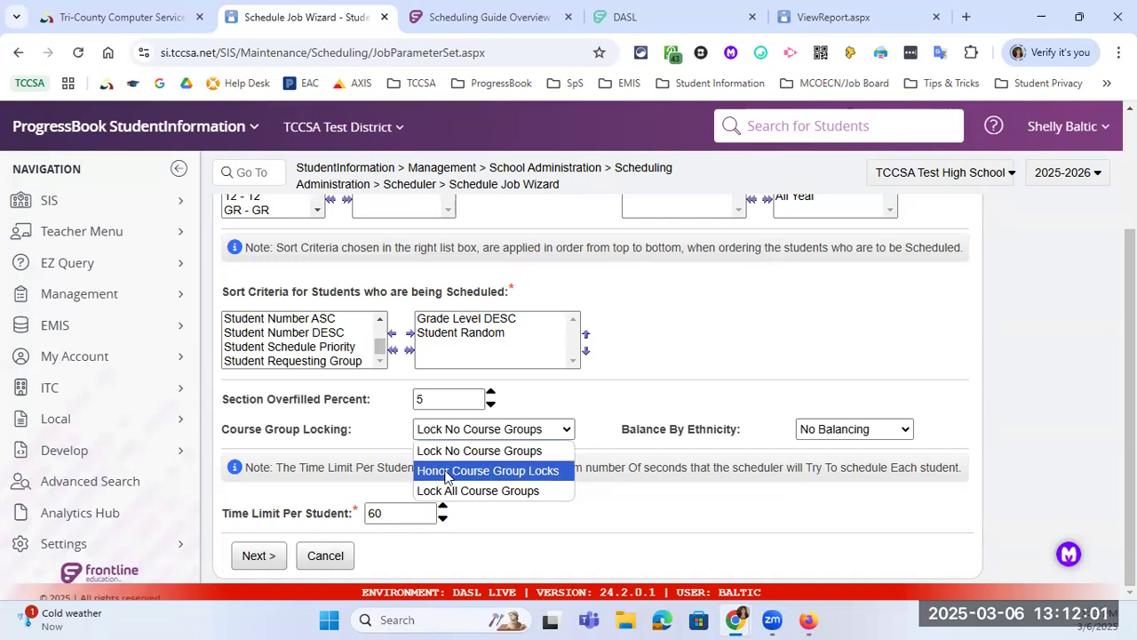
pyautogui.click(519, 477)
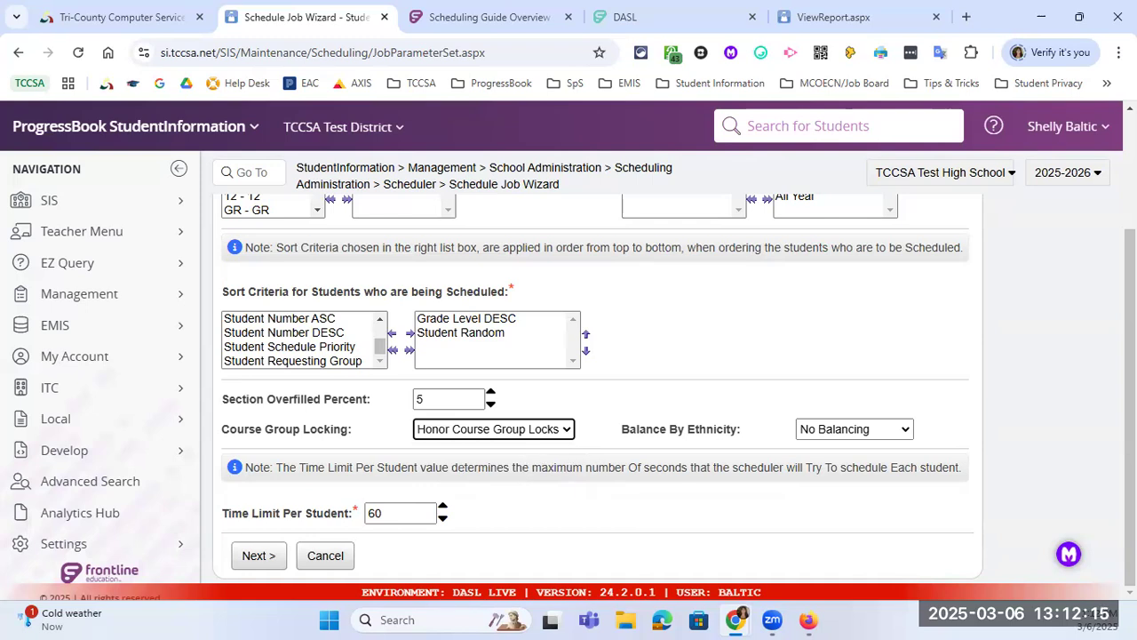
pyautogui.click(553, 431)
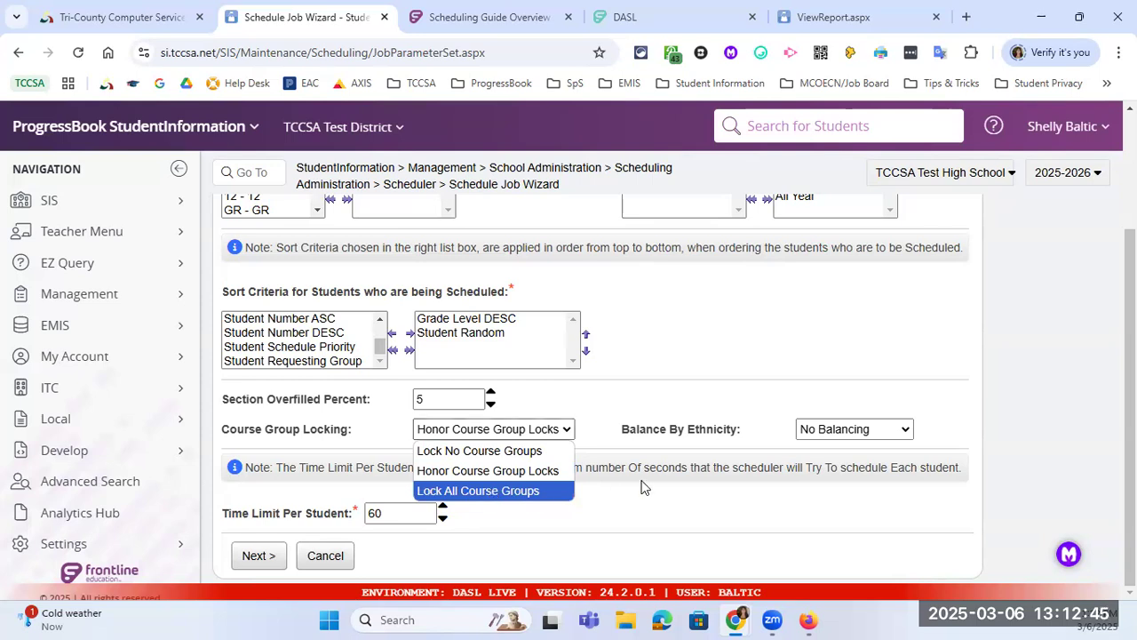
pyautogui.click(640, 418)
# Step: Look through the available Balance By Ethnicity options without choosing a different one
pyautogui.moveTo(652, 428); pyautogui.dragTo(743, 426)
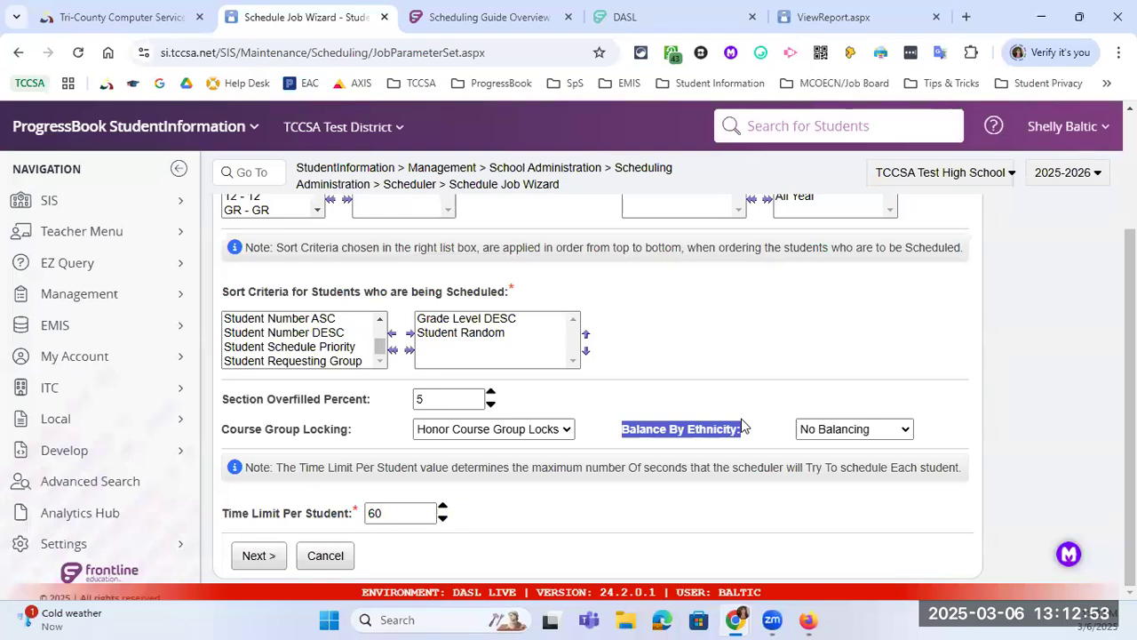
pyautogui.click(871, 430)
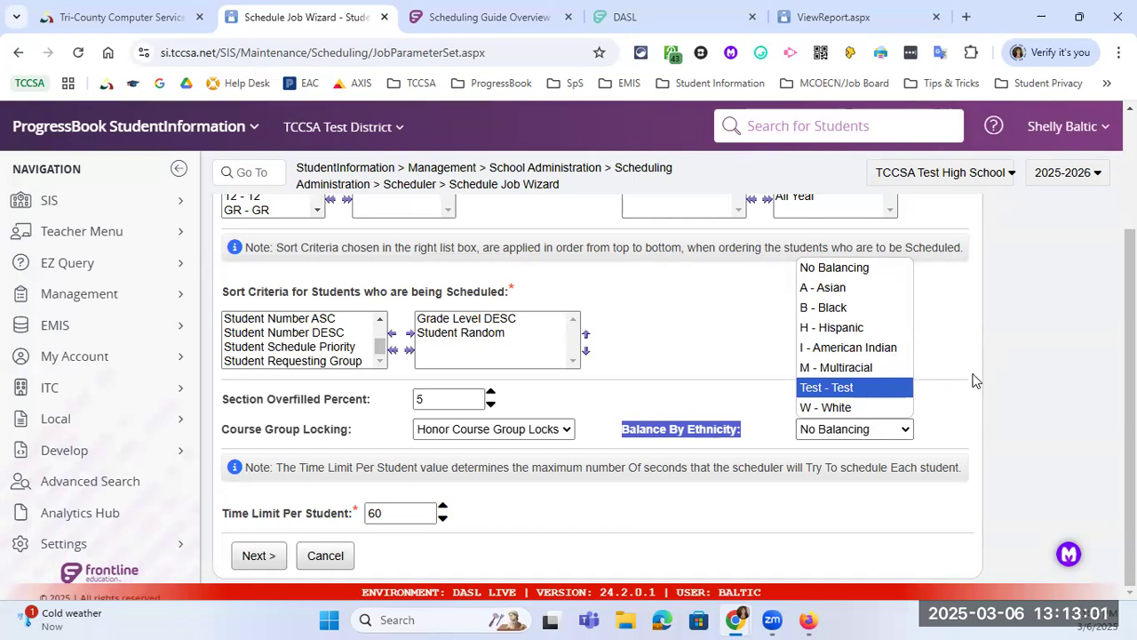
pyautogui.press('Down')
pyautogui.click(677, 370)
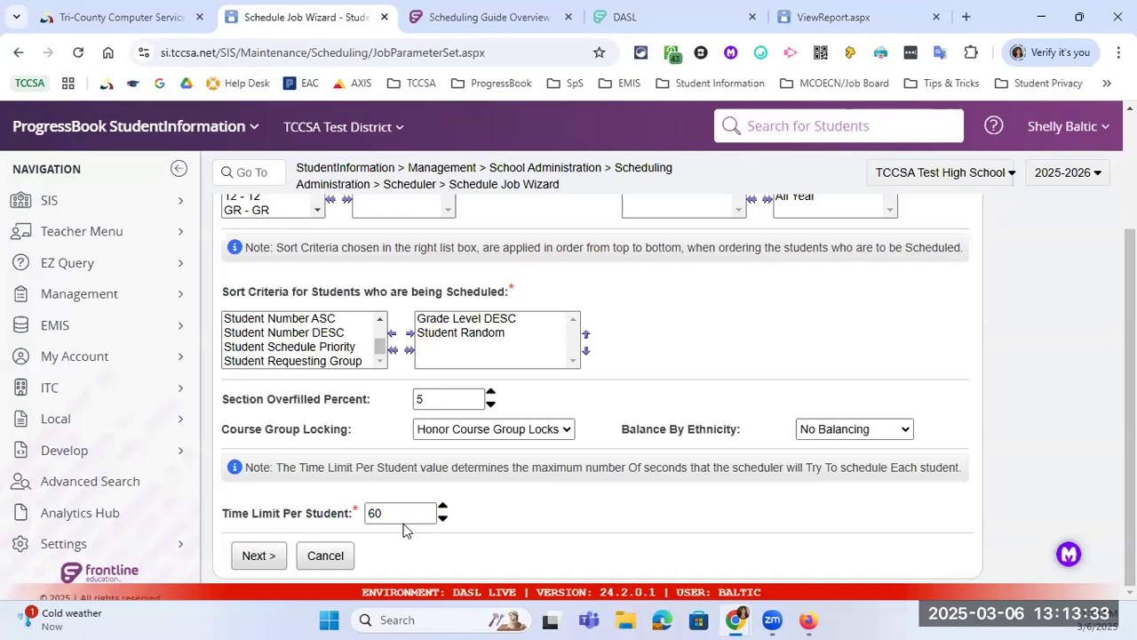
# Step: Advance the wizard to the Pass Level Parameters and review the Maximum Number of Passes and Maximum Number of Periods Per Day
pyautogui.scroll(2, 417, 462)
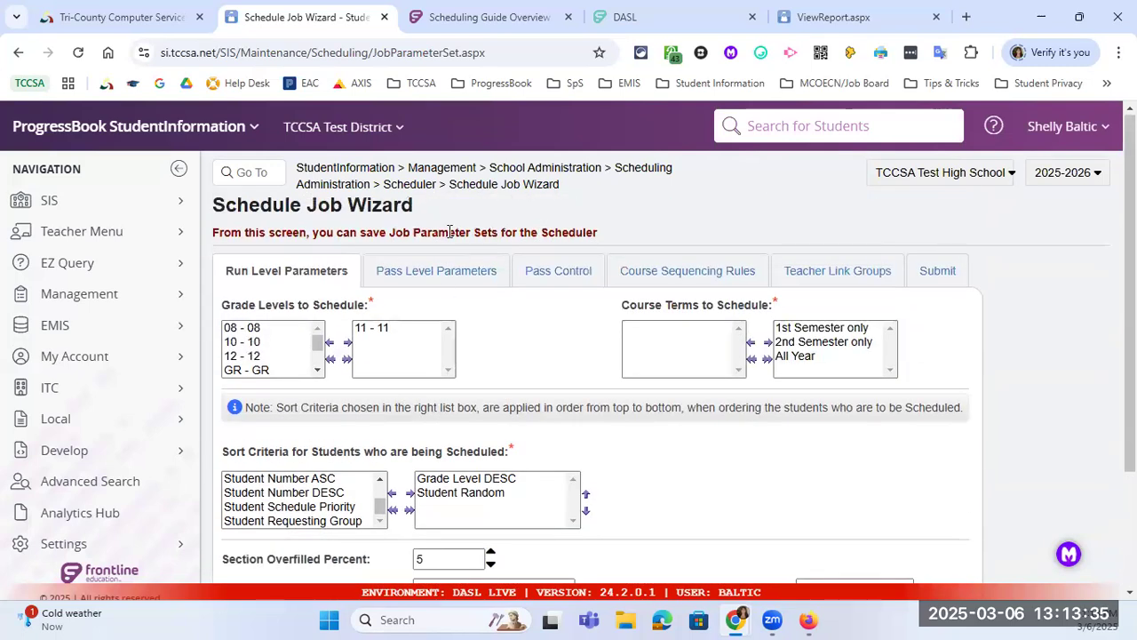
pyautogui.scroll(-3, 447, 287)
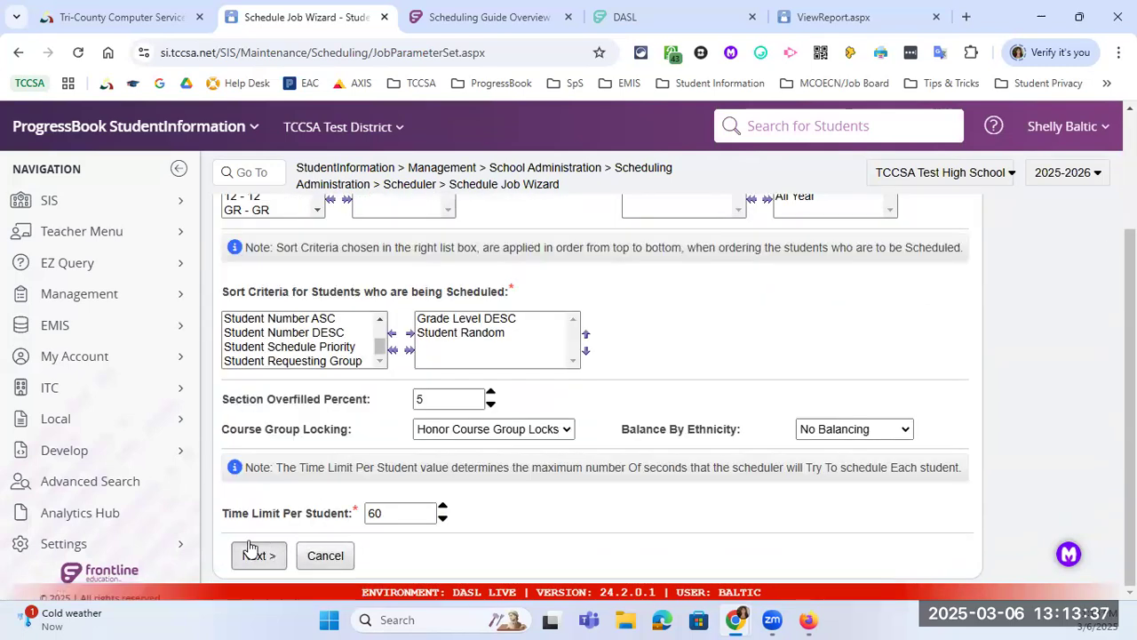
pyautogui.click(258, 556)
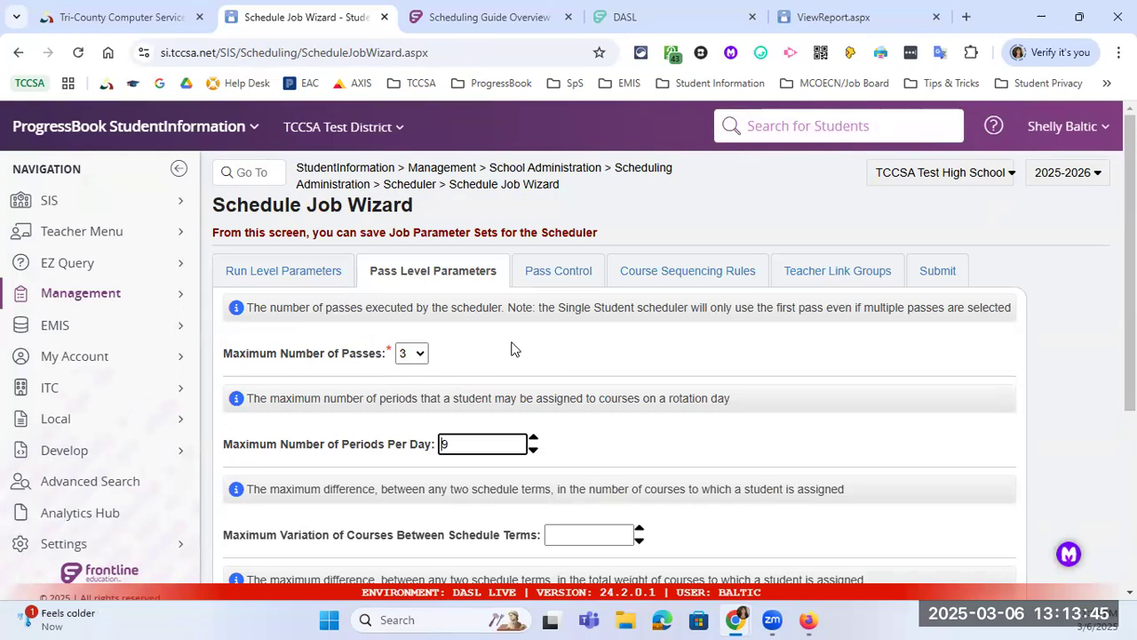
pyautogui.press('Tab')
pyautogui.write('9')
pyautogui.click(372, 356)
pyautogui.press('Tab')
pyautogui.scroll(-1, 457, 373)
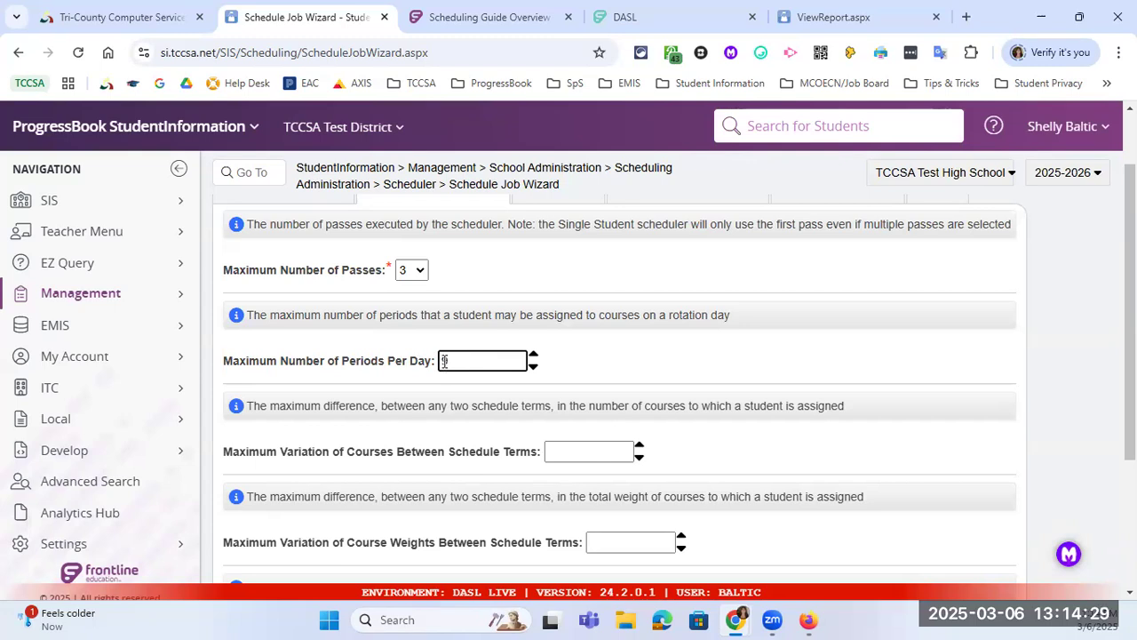
pyautogui.click(533, 368)
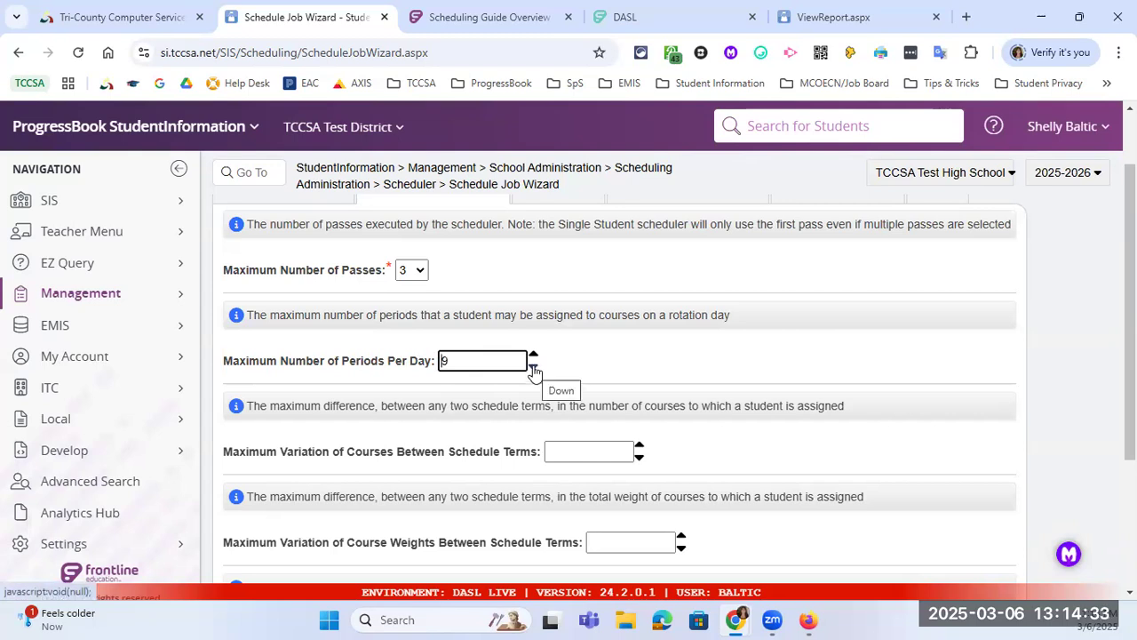
pyautogui.click(533, 368)
pyautogui.click(533, 368)
pyautogui.click(533, 368)
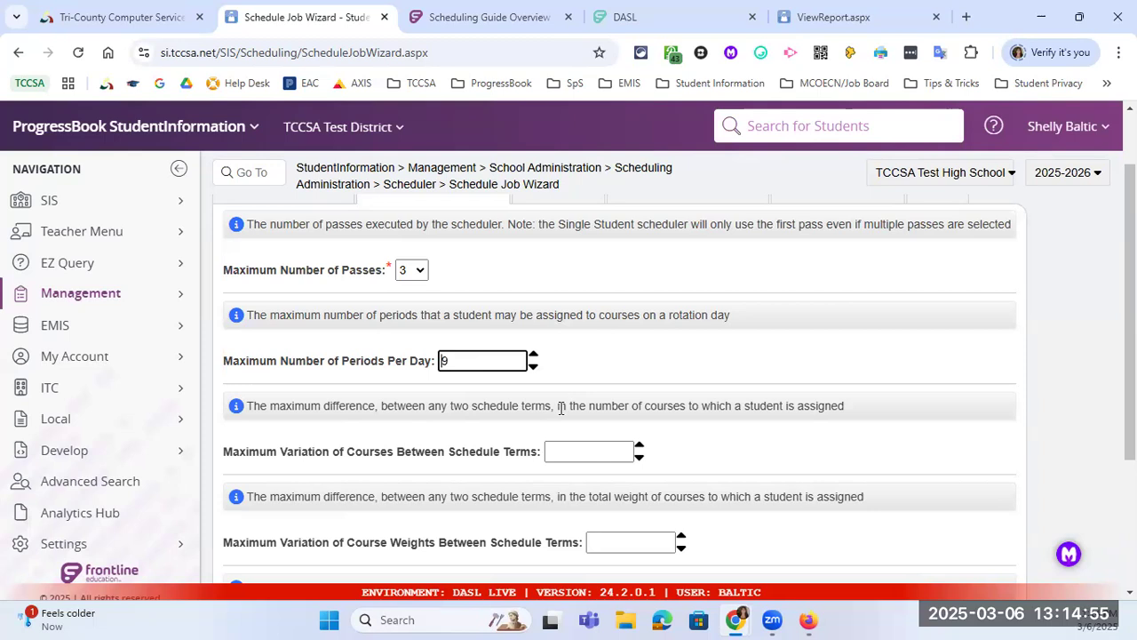
# Step: Try 2 and 0 as the Maximum Variation of Courses Between Schedule Terms, and clear the value again
pyautogui.scroll(-1, 561, 407)
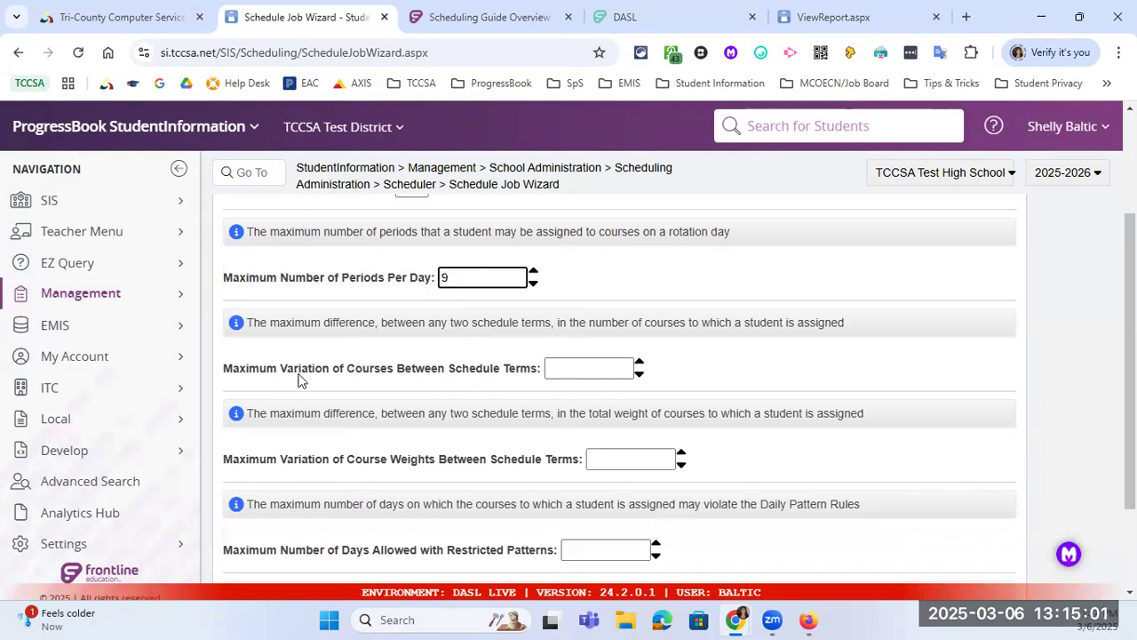
pyautogui.click(639, 363)
pyautogui.click(638, 363)
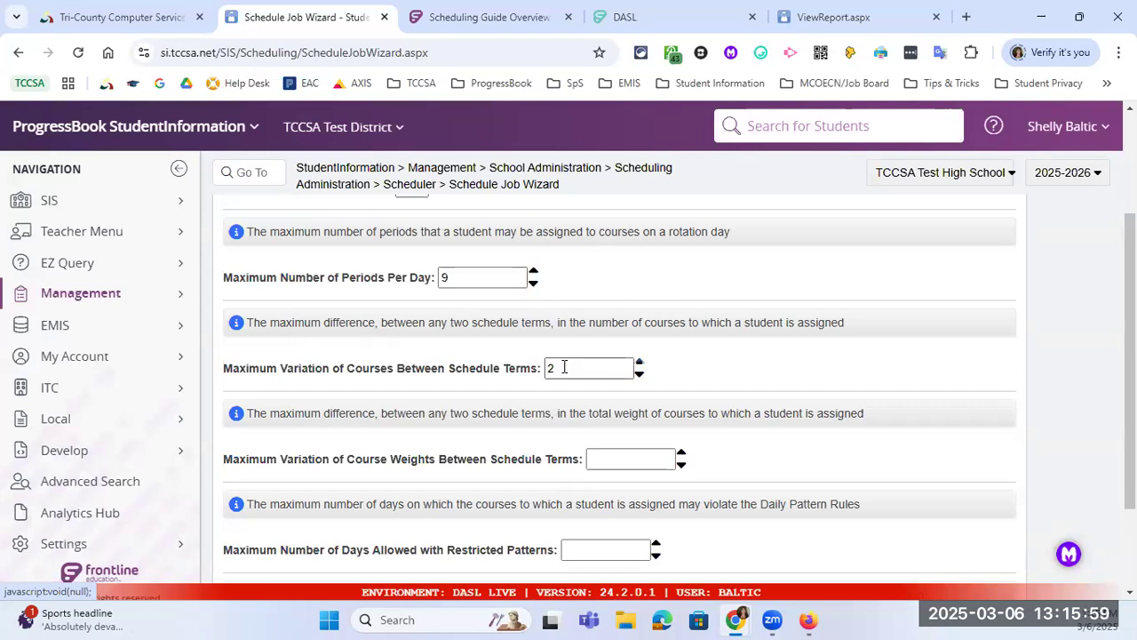
pyautogui.click(640, 377)
pyautogui.click(640, 377)
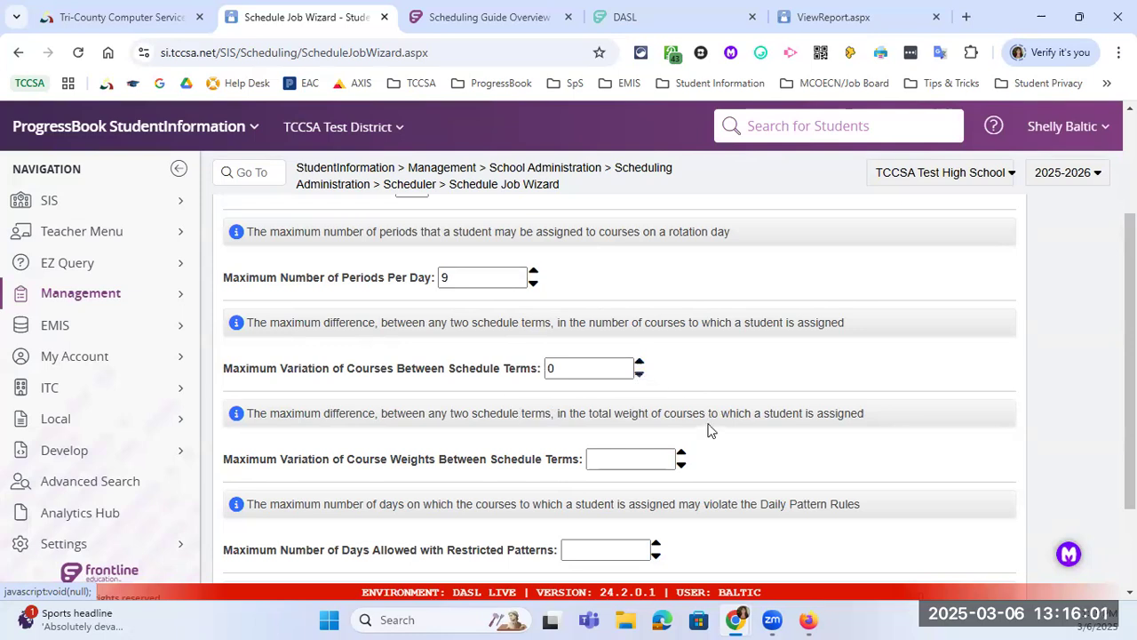
pyautogui.scroll(-1, 708, 424)
pyautogui.scroll(-1, 711, 419)
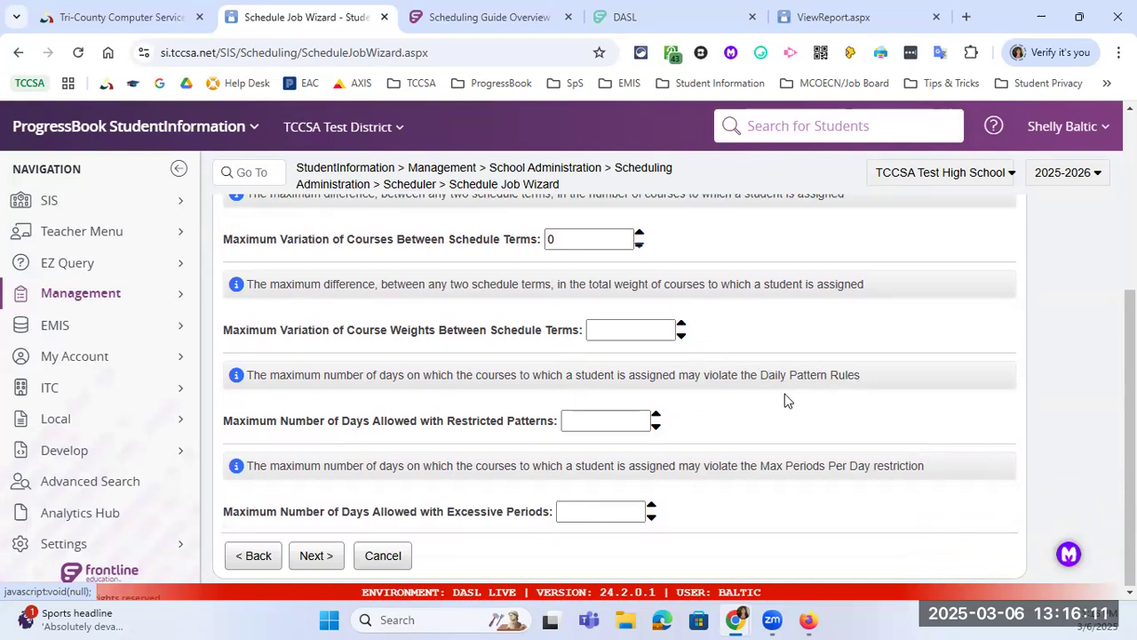
pyautogui.click(612, 418)
pyautogui.doubleClick(548, 237)
pyautogui.press('BackSpace')
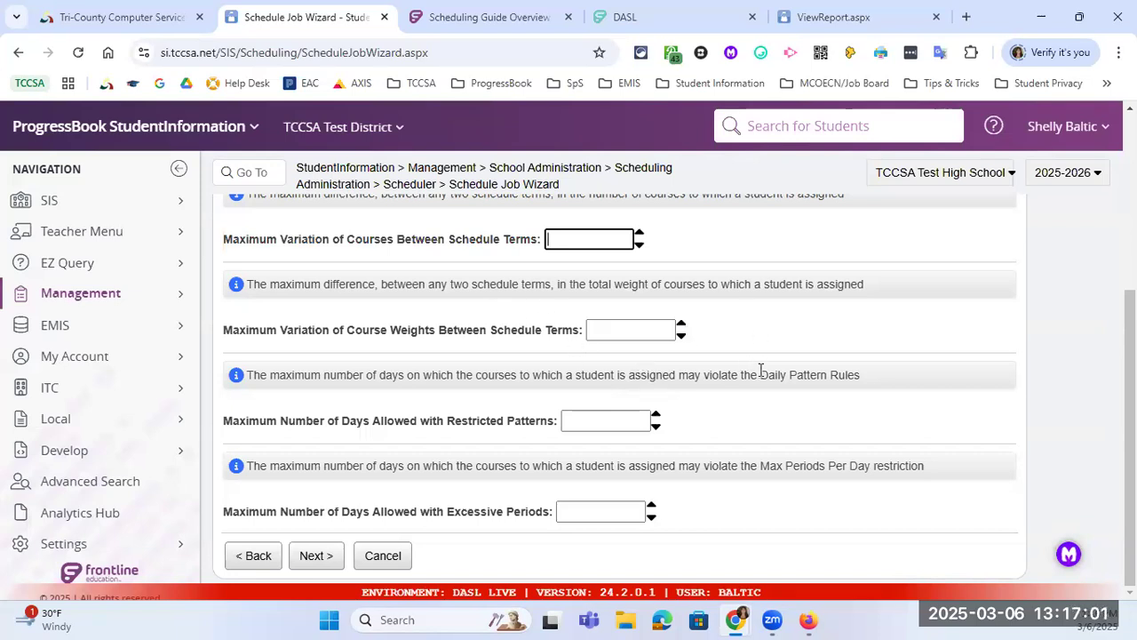
# Step: Review all the Pass Level Parameters, including course variation and days allowed with excessive periods, and advance the wizard to Pass Control
pyautogui.scroll(2, 760, 368)
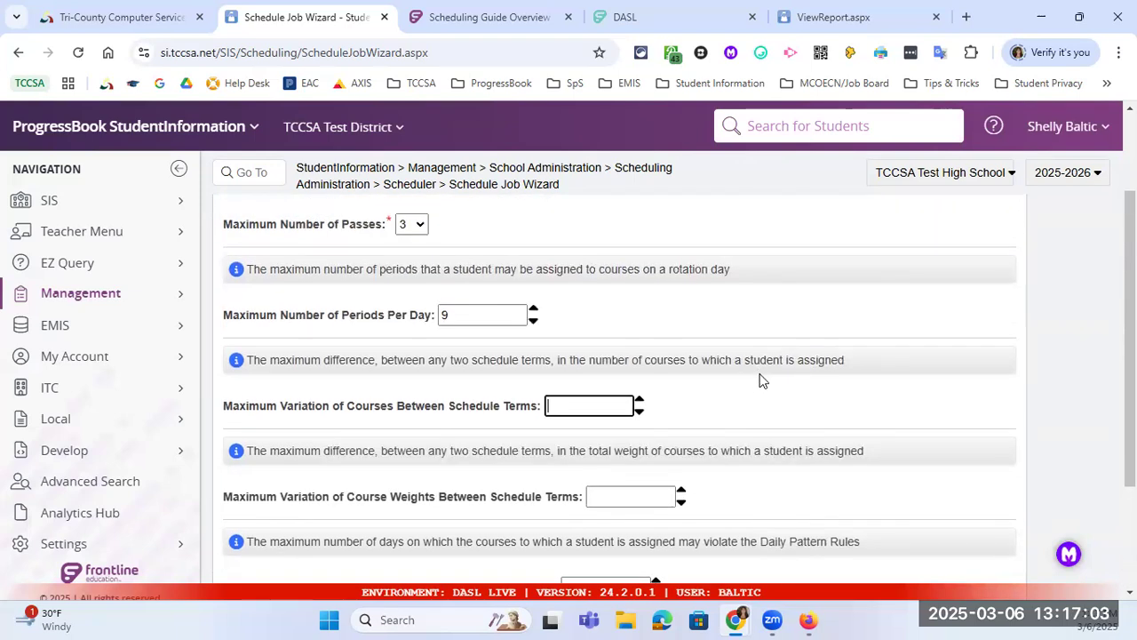
pyautogui.scroll(-2, 759, 378)
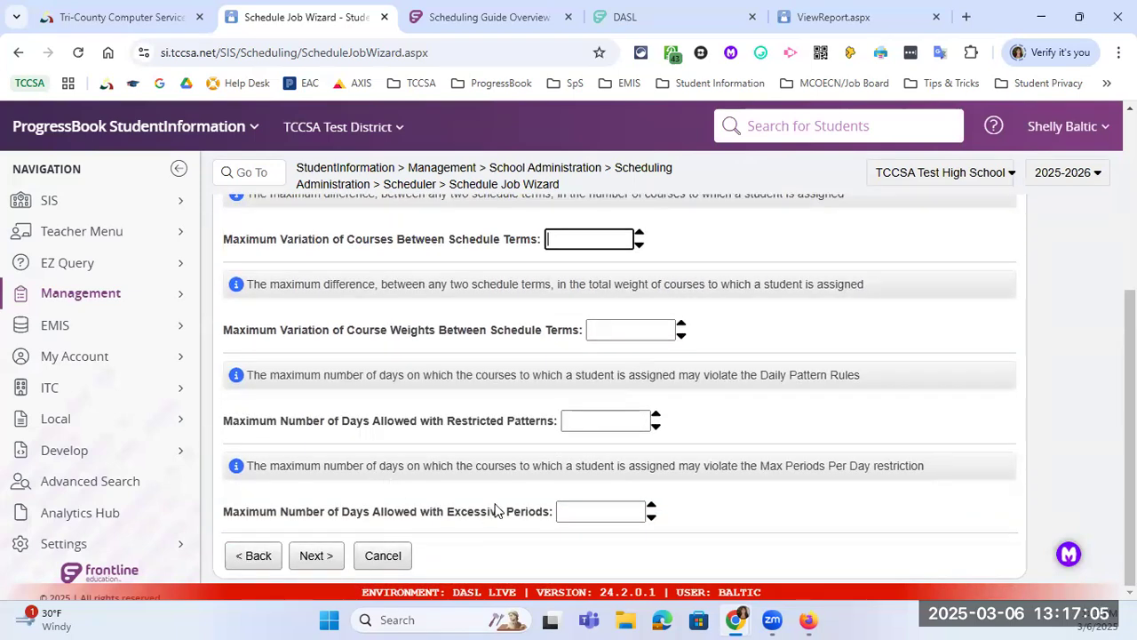
pyautogui.scroll(1, 507, 469)
pyautogui.scroll(3, 506, 469)
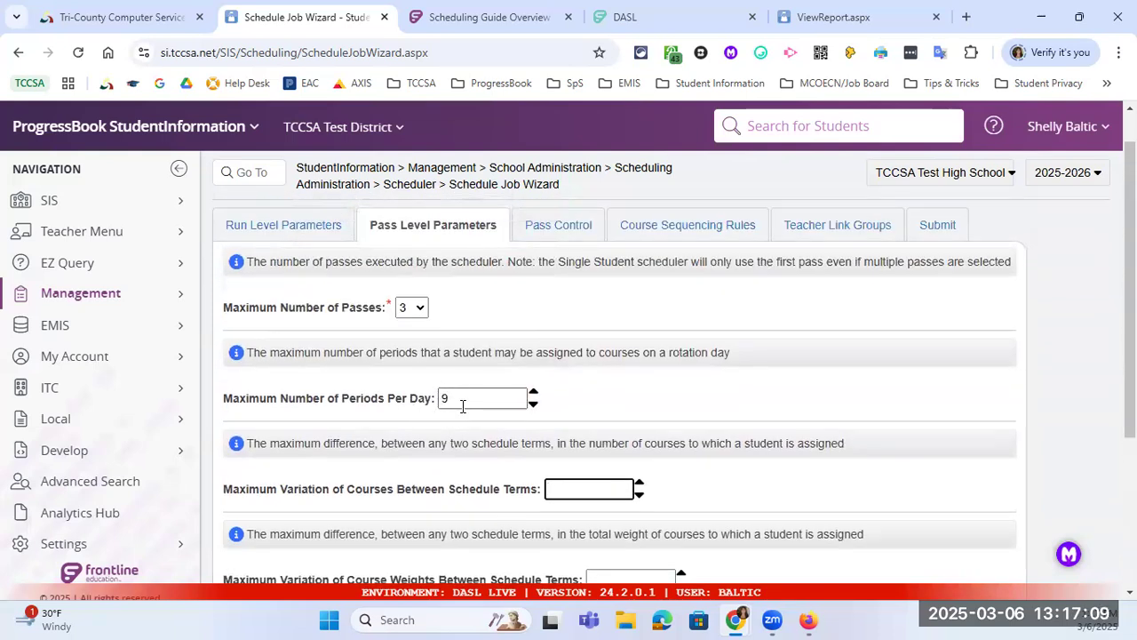
pyautogui.scroll(-1, 462, 401)
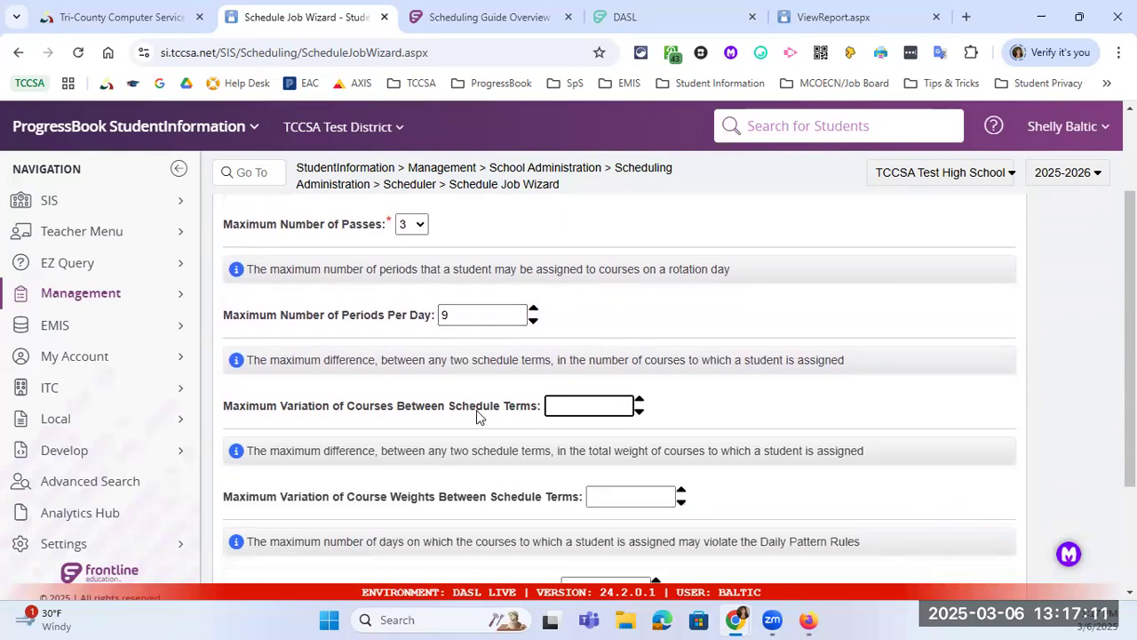
pyautogui.scroll(-2, 480, 416)
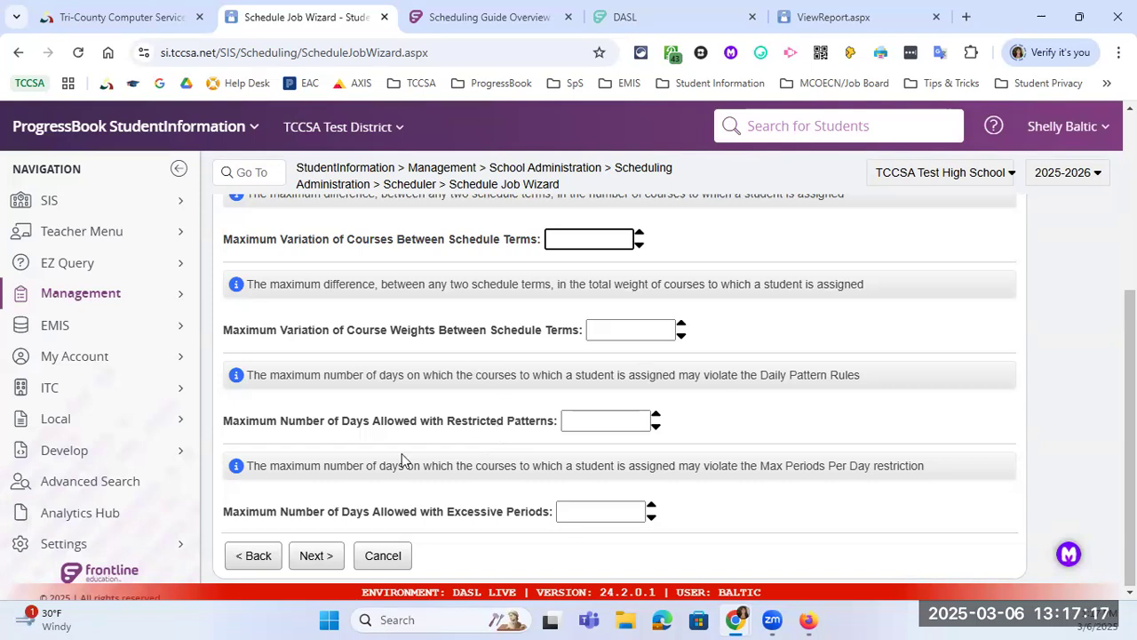
pyautogui.scroll(3, 453, 302)
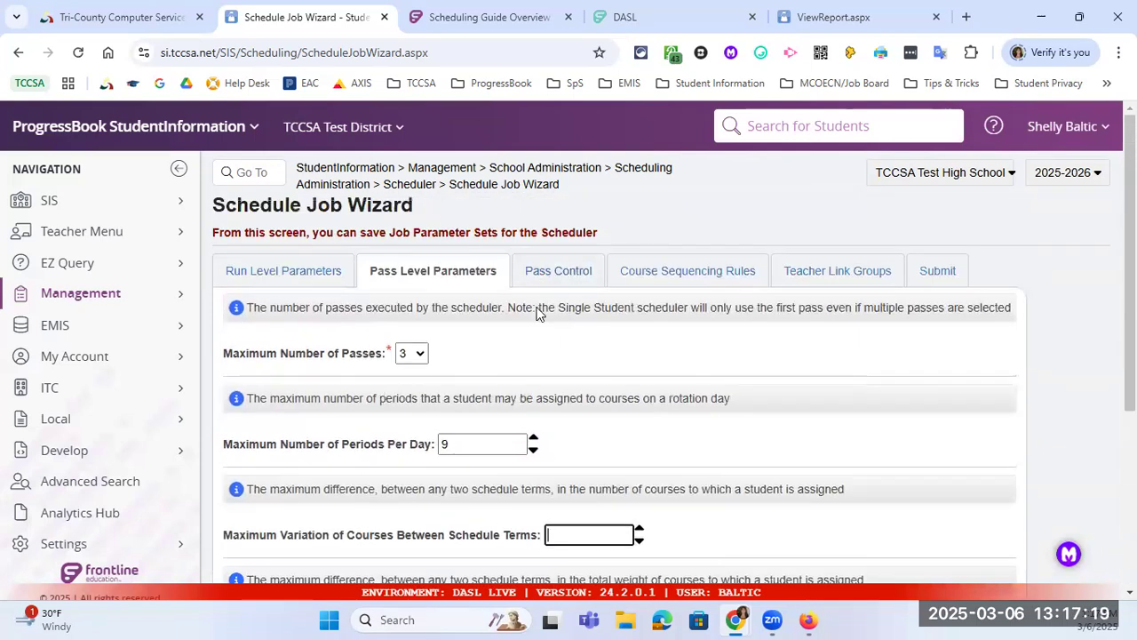
pyautogui.scroll(-4, 406, 457)
pyautogui.click(317, 555)
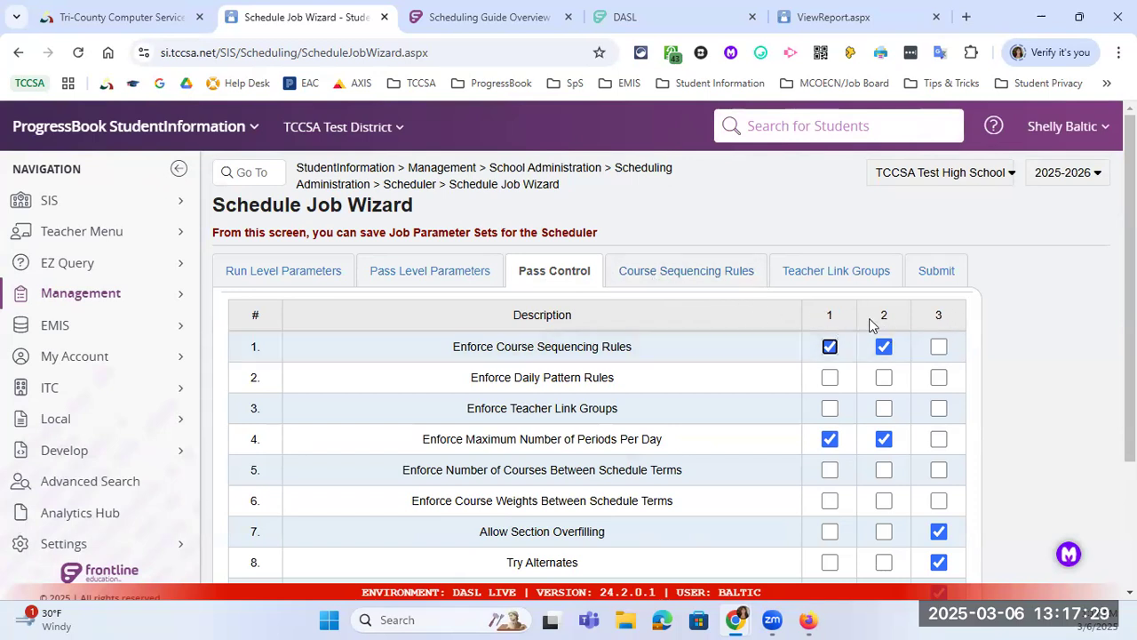
# Step: Review the Pass Control rules and which of the three passes each one applies to
pyautogui.scroll(-1, 817, 300)
pyautogui.scroll(-4, 817, 301)
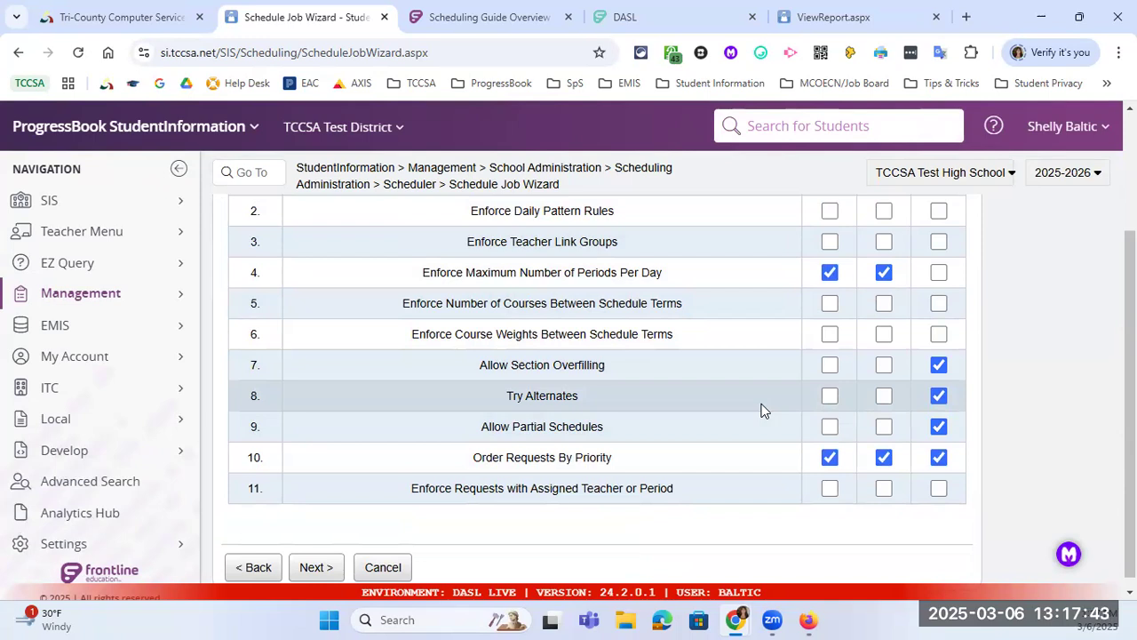
pyautogui.scroll(2, 859, 228)
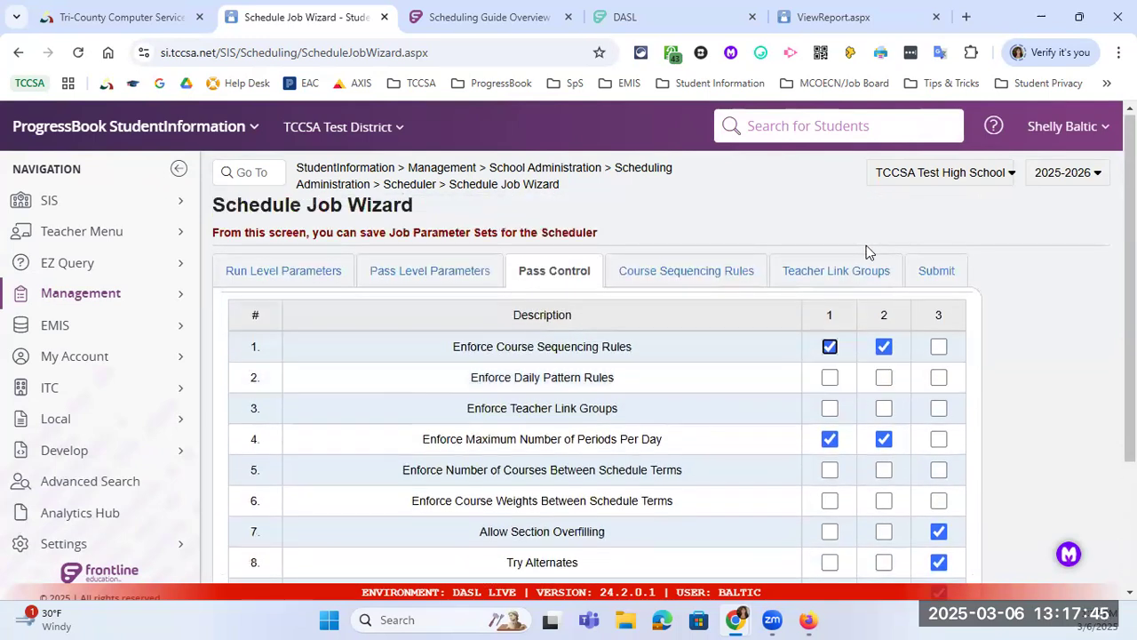
pyautogui.scroll(-2, 876, 302)
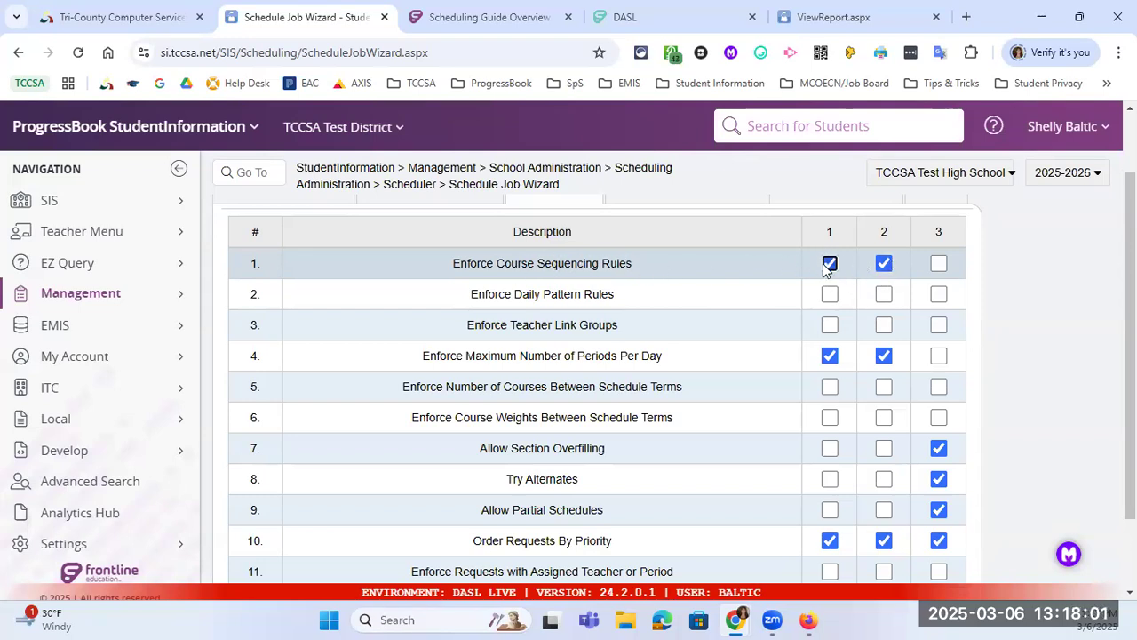
pyautogui.scroll(1, 872, 243)
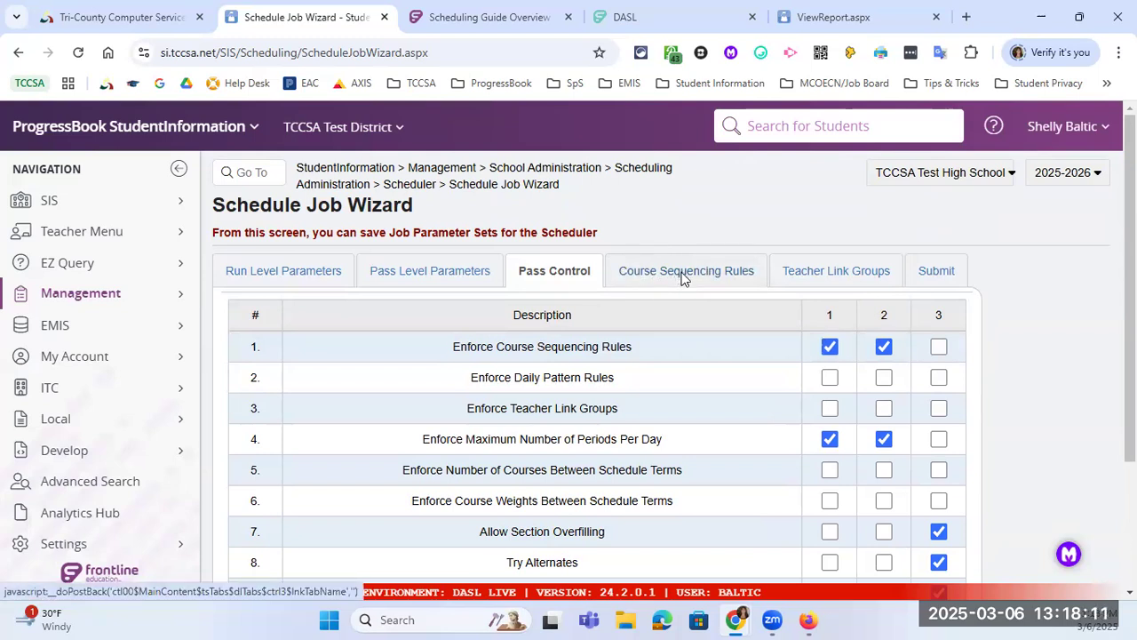
# Step: Compare the rule defined in Course Sequencing Rules with the passes that enforce it in Pass Control, finishing in Pass Control
pyautogui.click(682, 272)
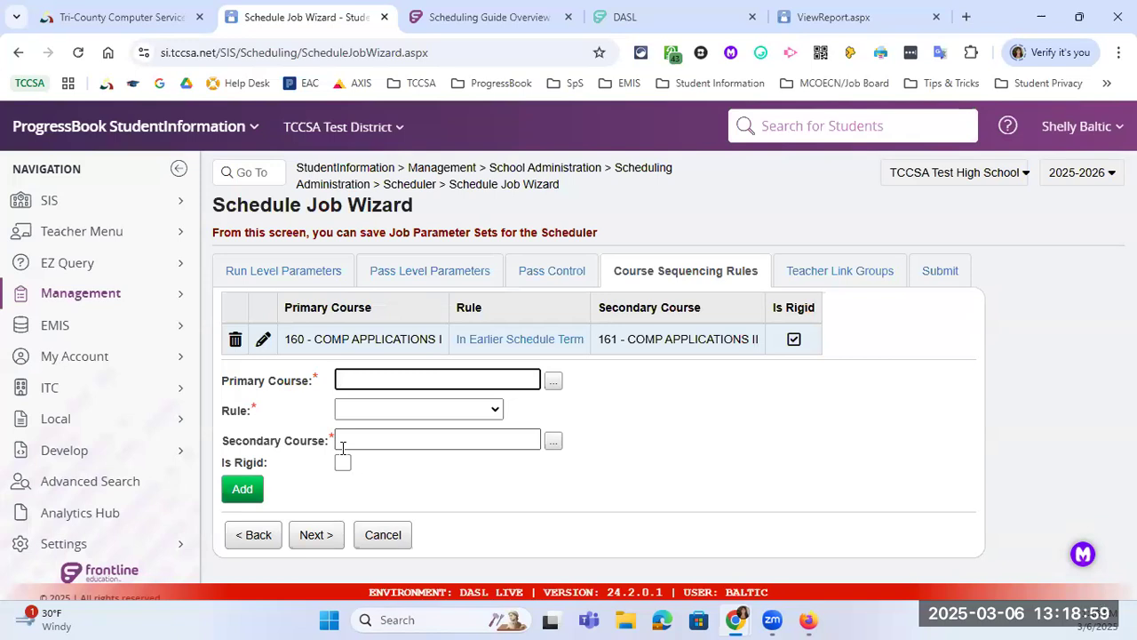
pyautogui.click(573, 271)
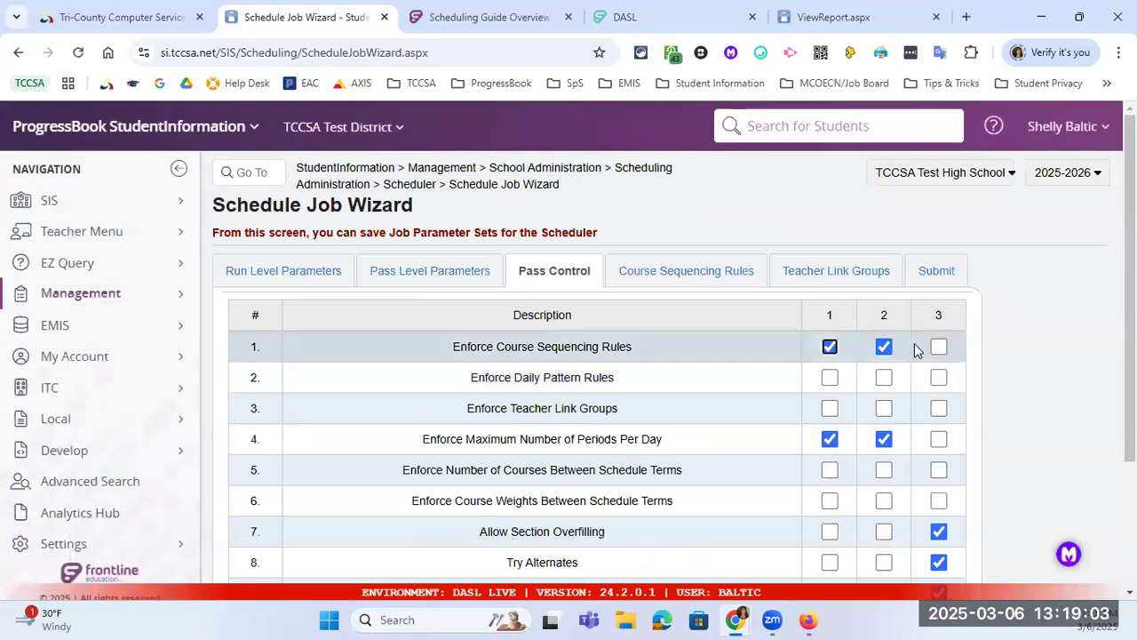
pyautogui.click(670, 280)
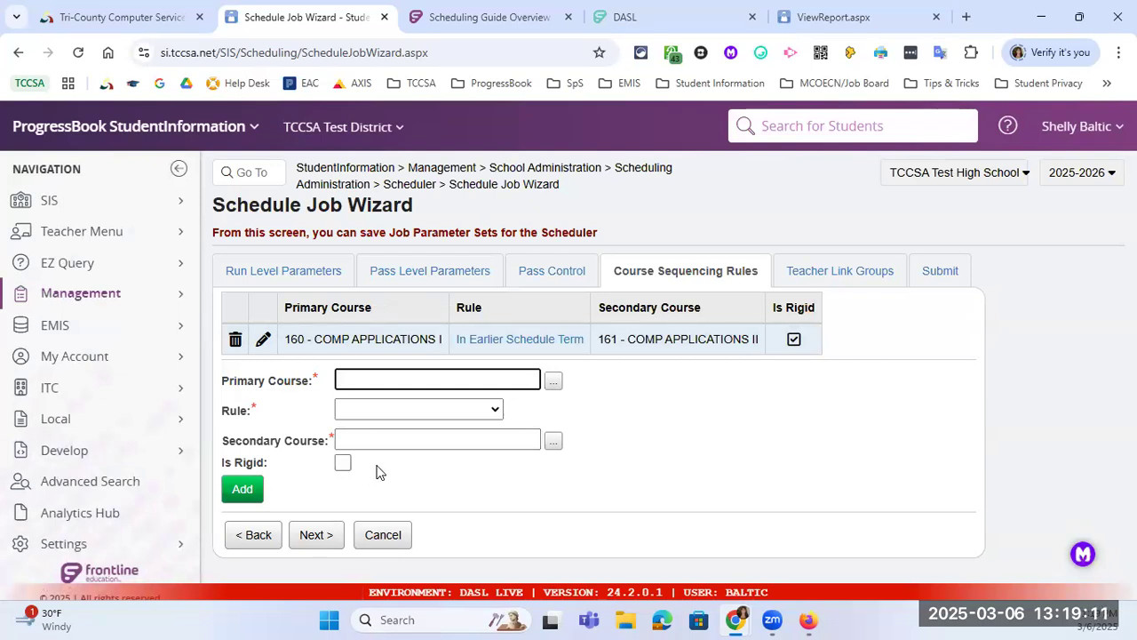
pyautogui.click(586, 272)
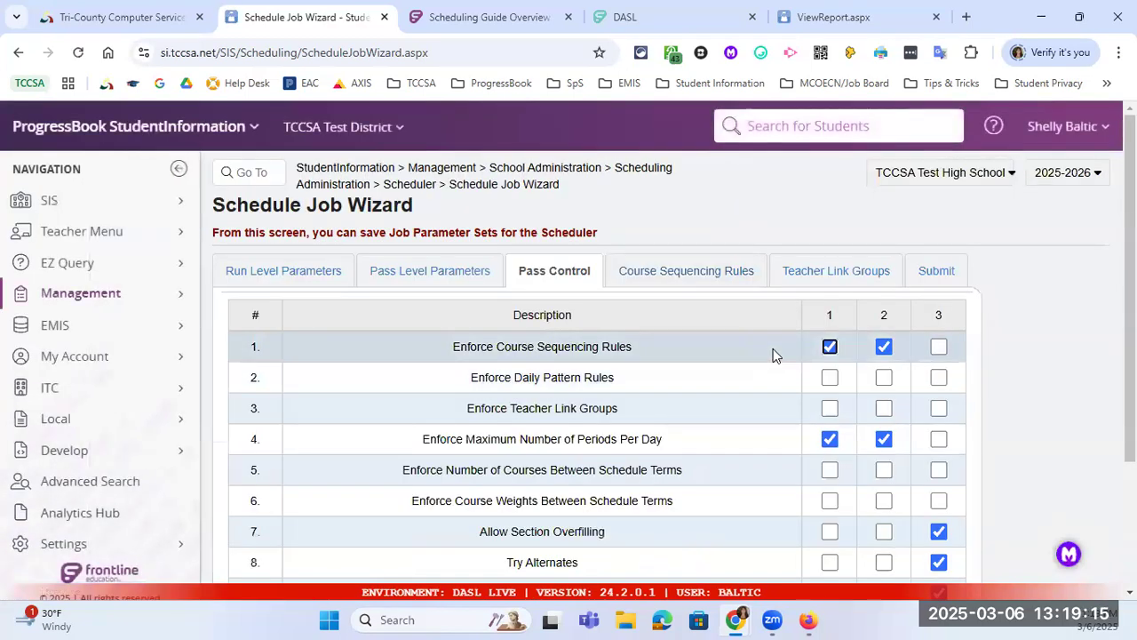
pyautogui.click(668, 280)
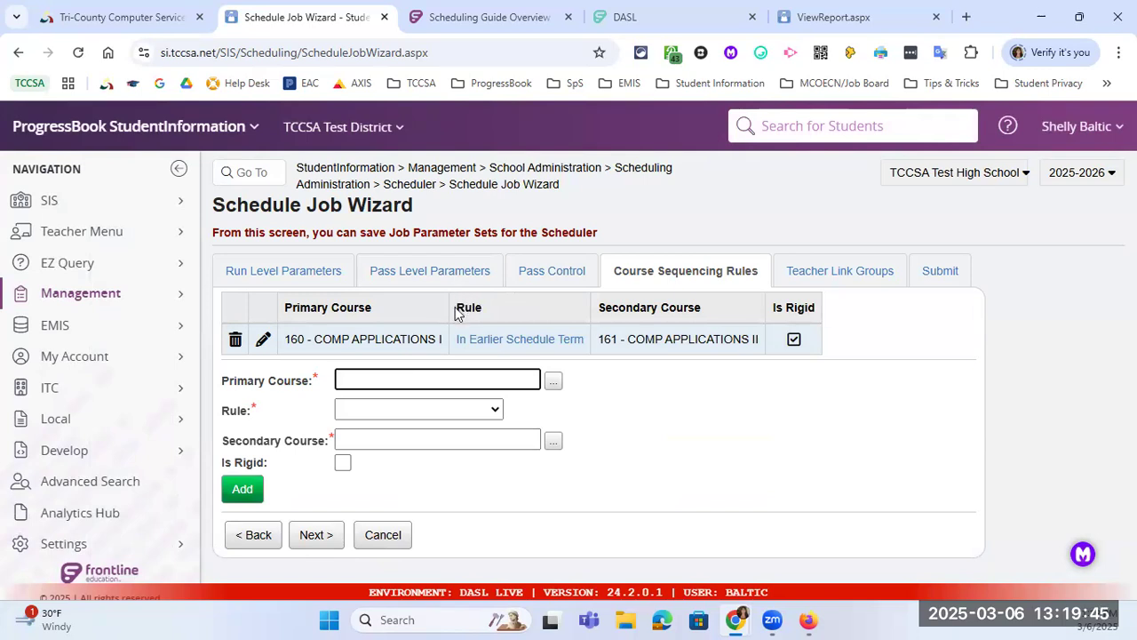
pyautogui.click(542, 271)
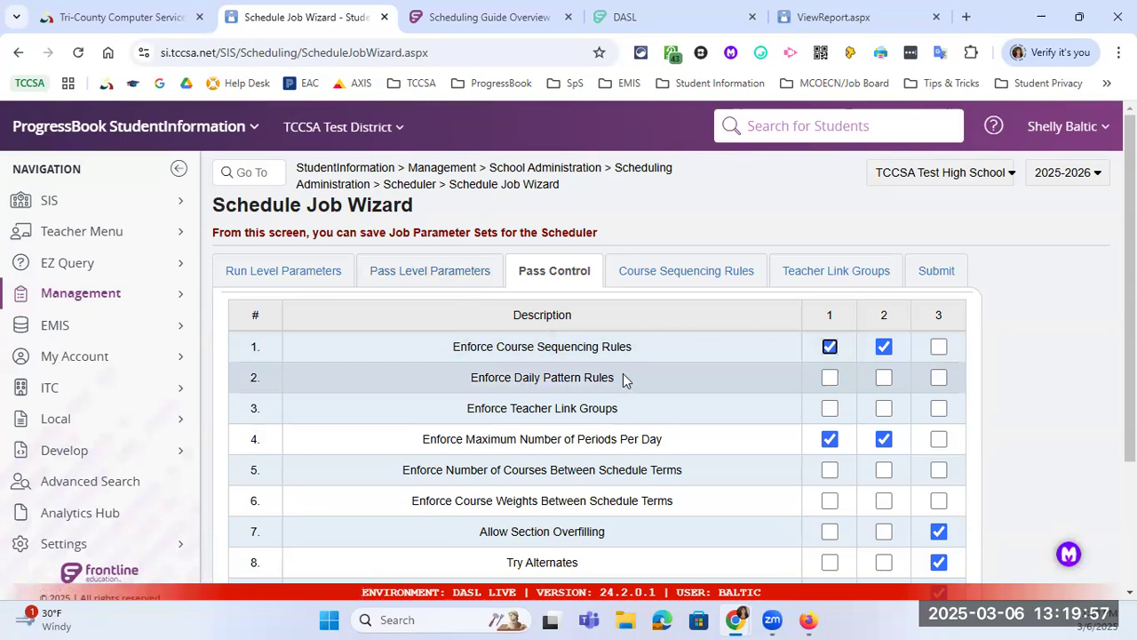
# Step: Review the Teacher Link Groups setup with its name, description and course choices, and return to Pass Control
pyautogui.scroll(-1, 511, 348)
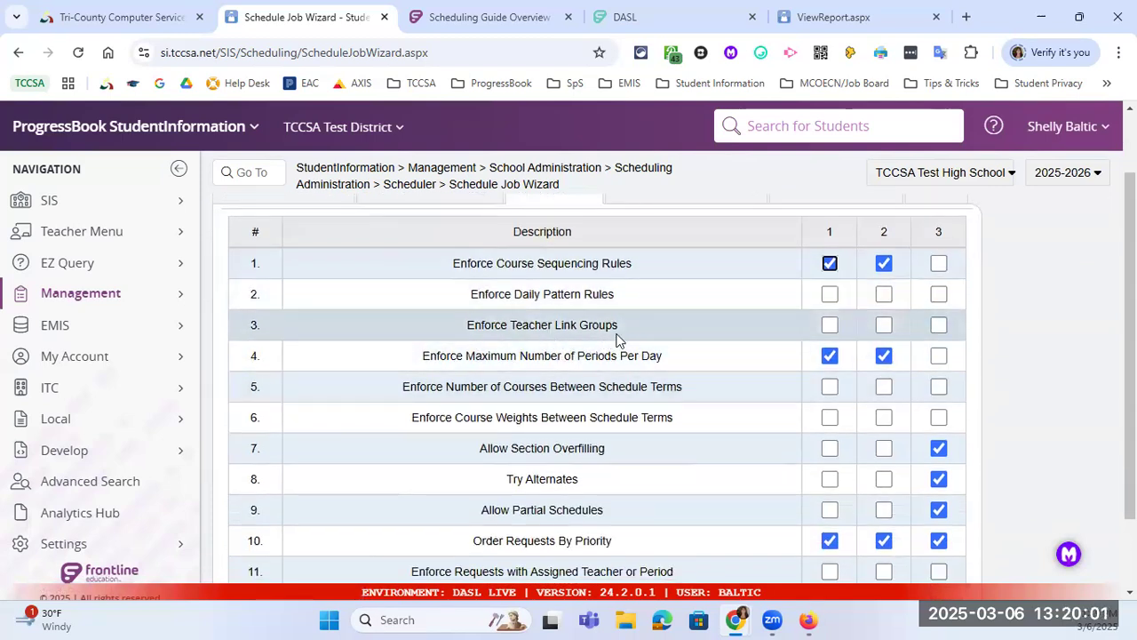
pyautogui.scroll(1, 848, 290)
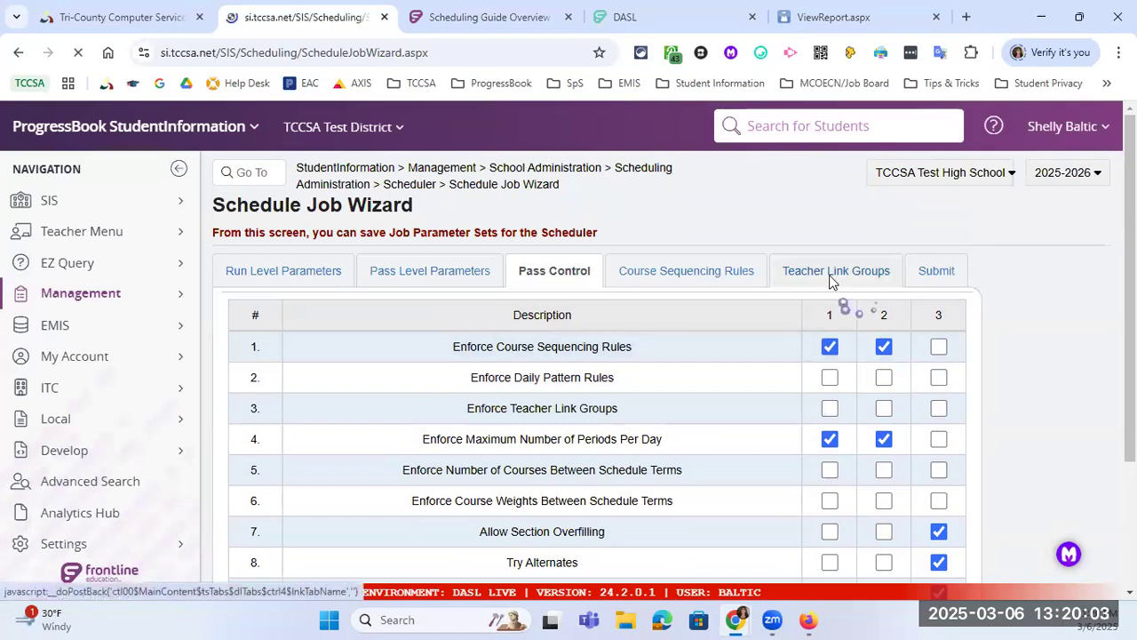
pyautogui.click(838, 273)
pyautogui.scroll(-1, 578, 401)
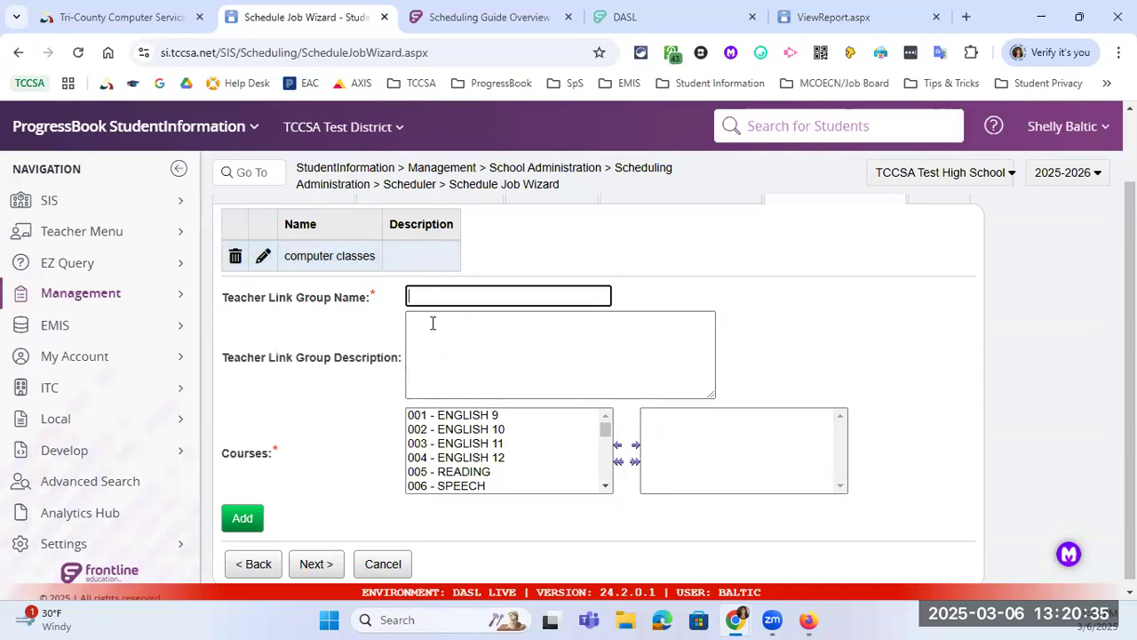
pyautogui.scroll(2, 438, 324)
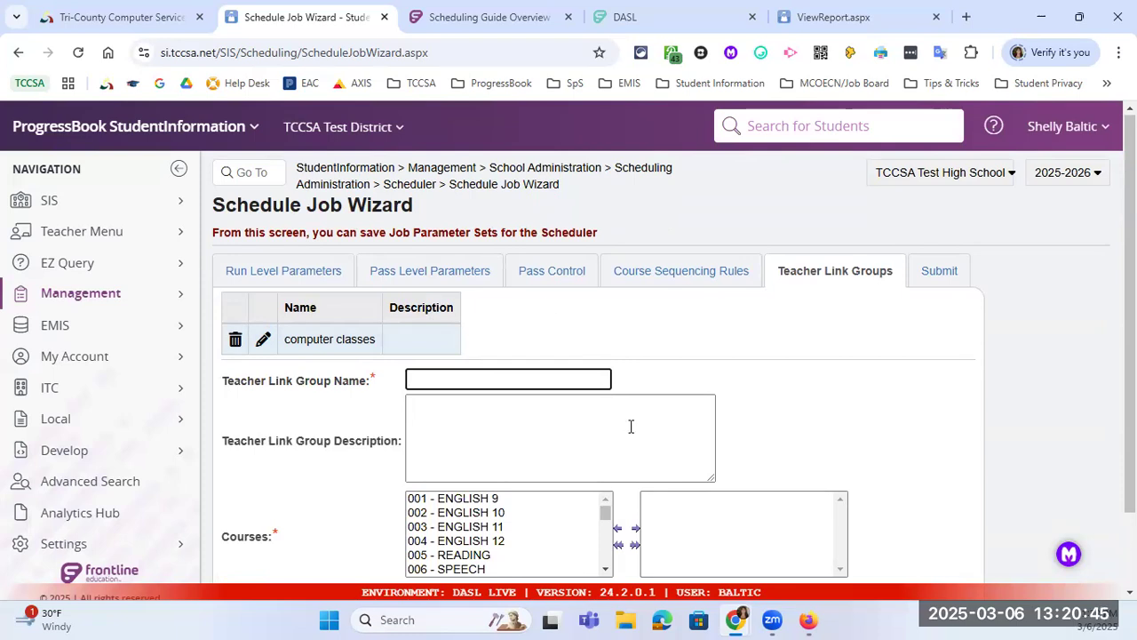
pyautogui.click(551, 283)
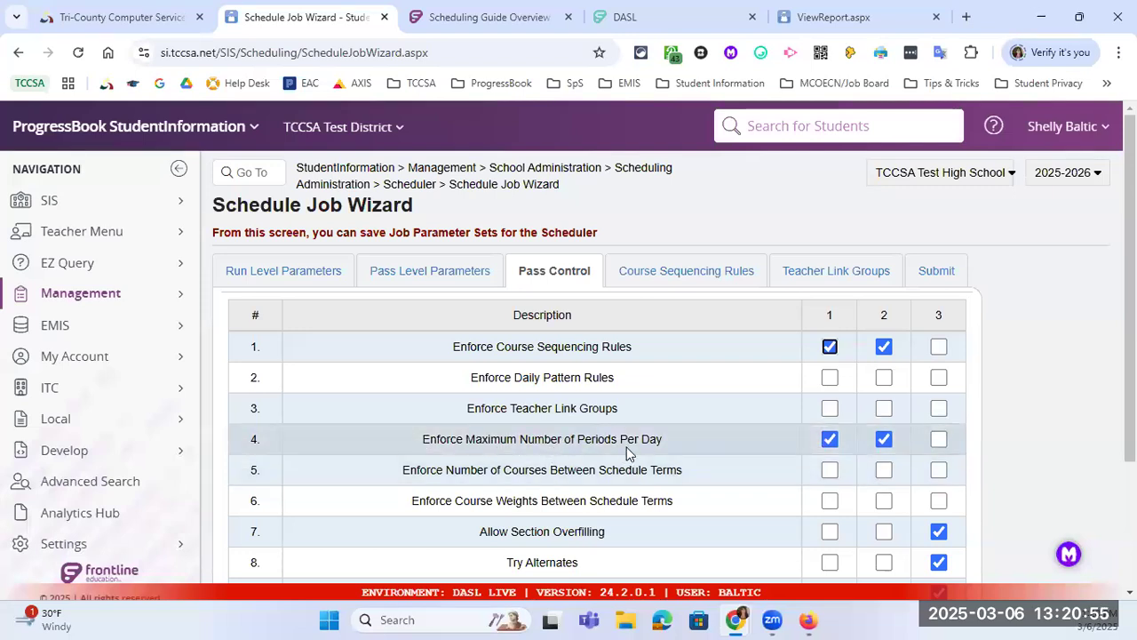
# Step: Check the Maximum Number of Periods Per Day in the Pass Level Parameters and return to Pass Control
pyautogui.click(451, 277)
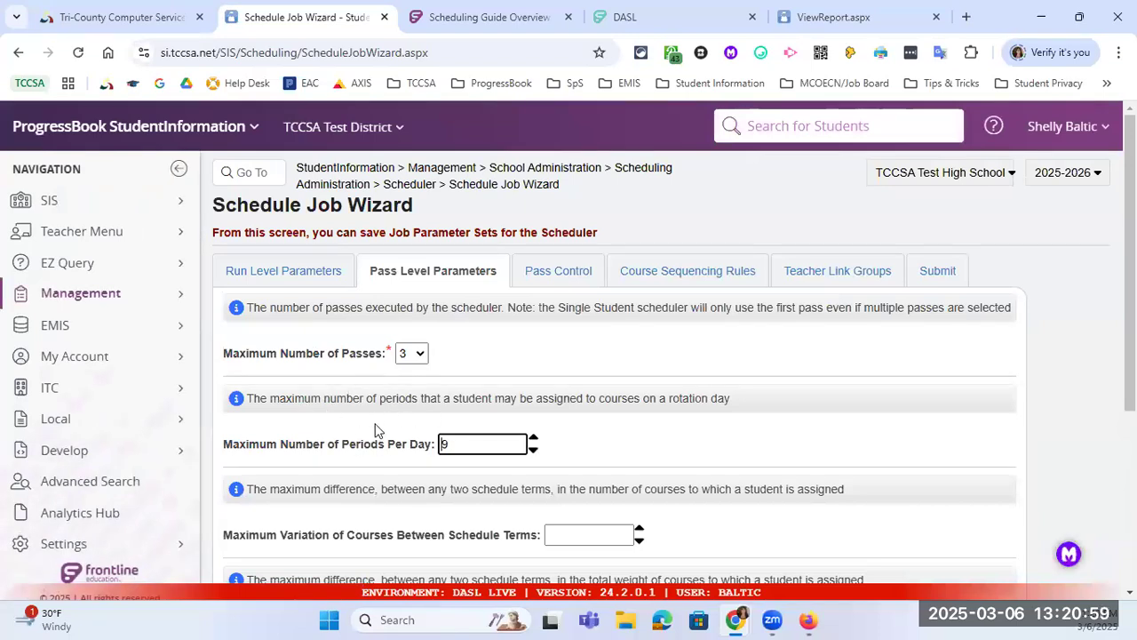
pyautogui.scroll(-1, 423, 399)
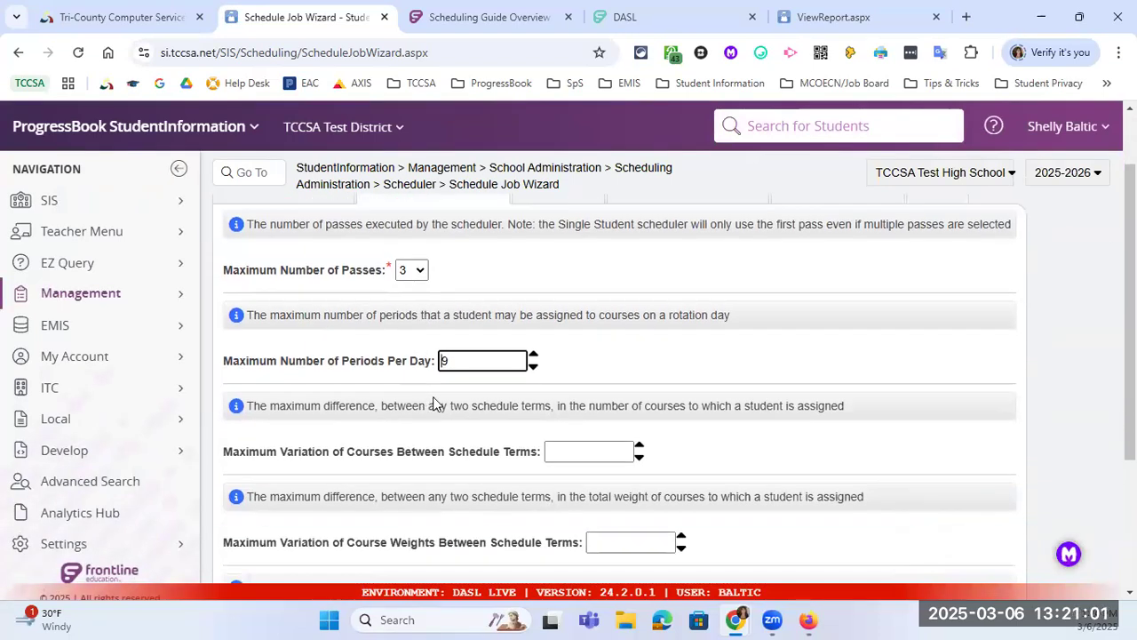
pyautogui.scroll(1, 434, 404)
pyautogui.click(543, 271)
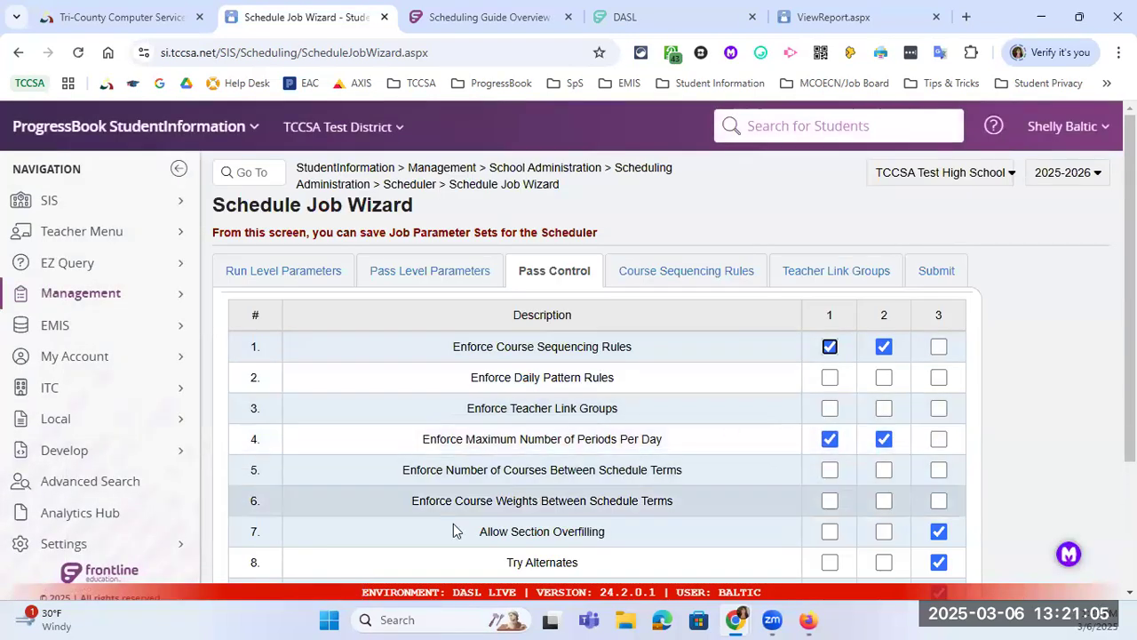
# Step: Turn on Enforce Number of Courses Between Schedule Terms for pass 1 and highlight the Course Weights Between wording in rule 6
pyautogui.scroll(-1, 499, 480)
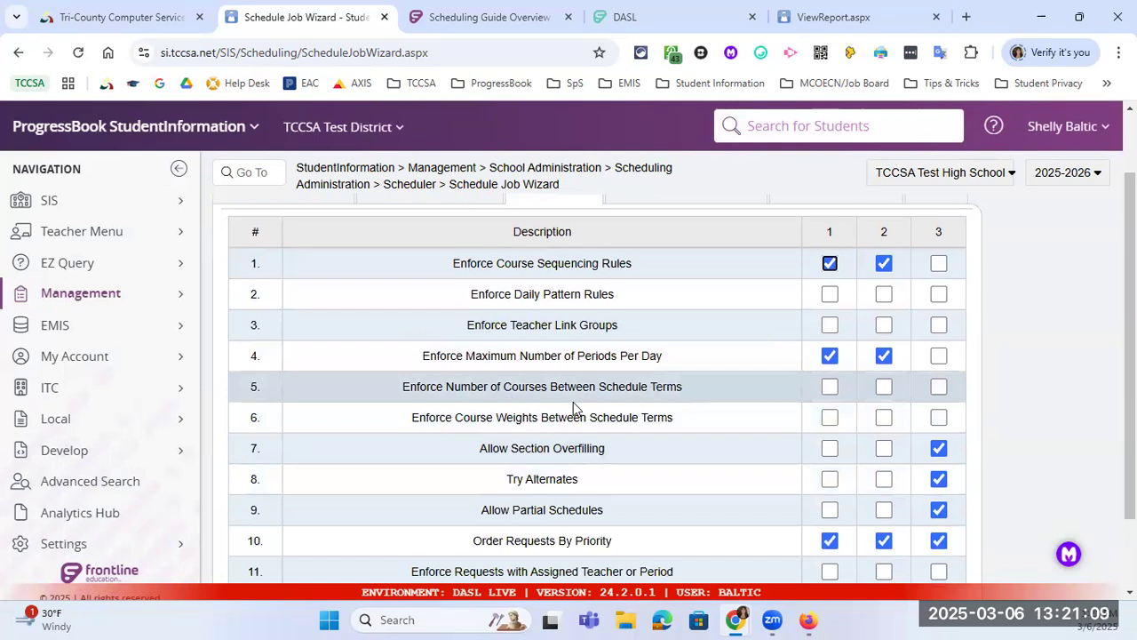
pyautogui.click(829, 388)
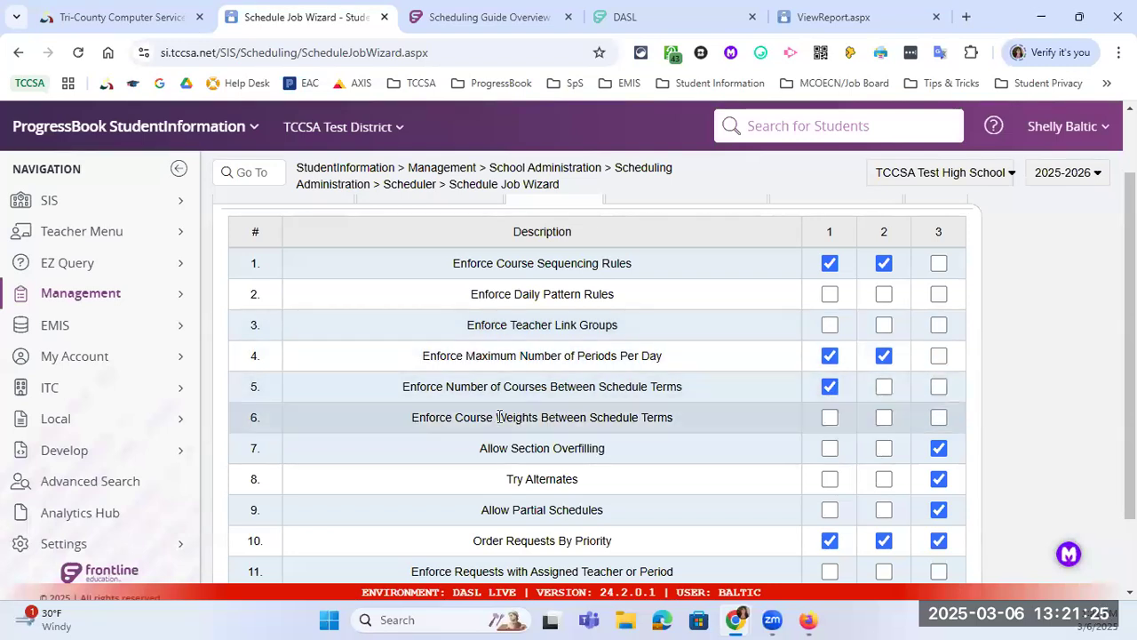
pyautogui.moveTo(459, 414); pyautogui.dragTo(596, 413)
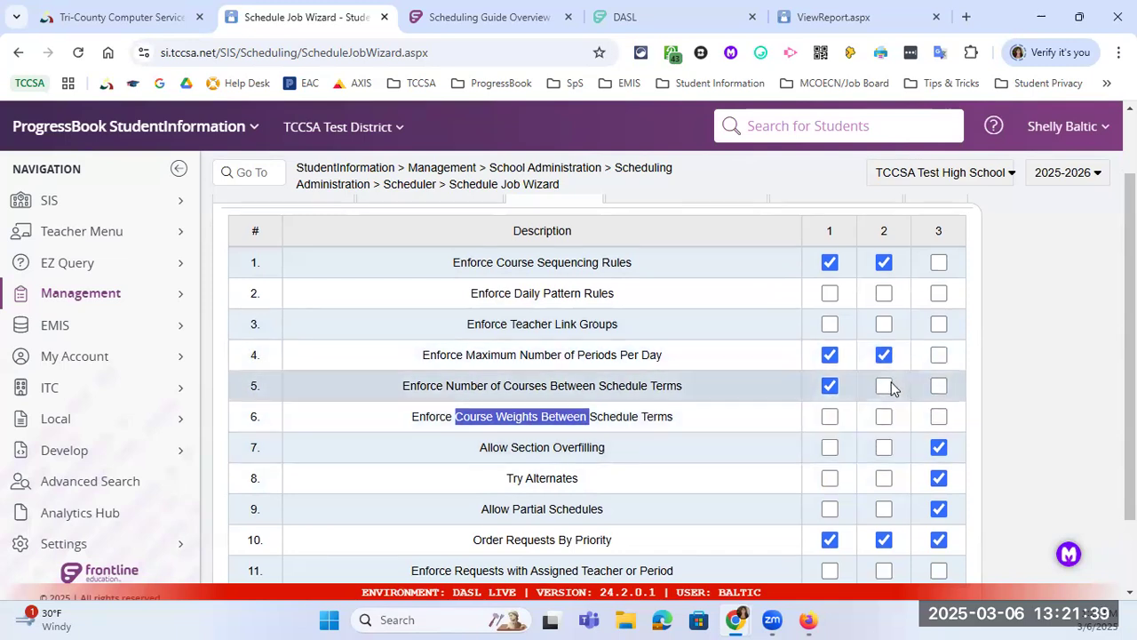
# Step: Review the remaining Pass Control rules, including Allow Partial Schedules, and proceed through Course Sequencing Rules and Teacher Link Groups to the Submit page
pyautogui.scroll(-1, 524, 355)
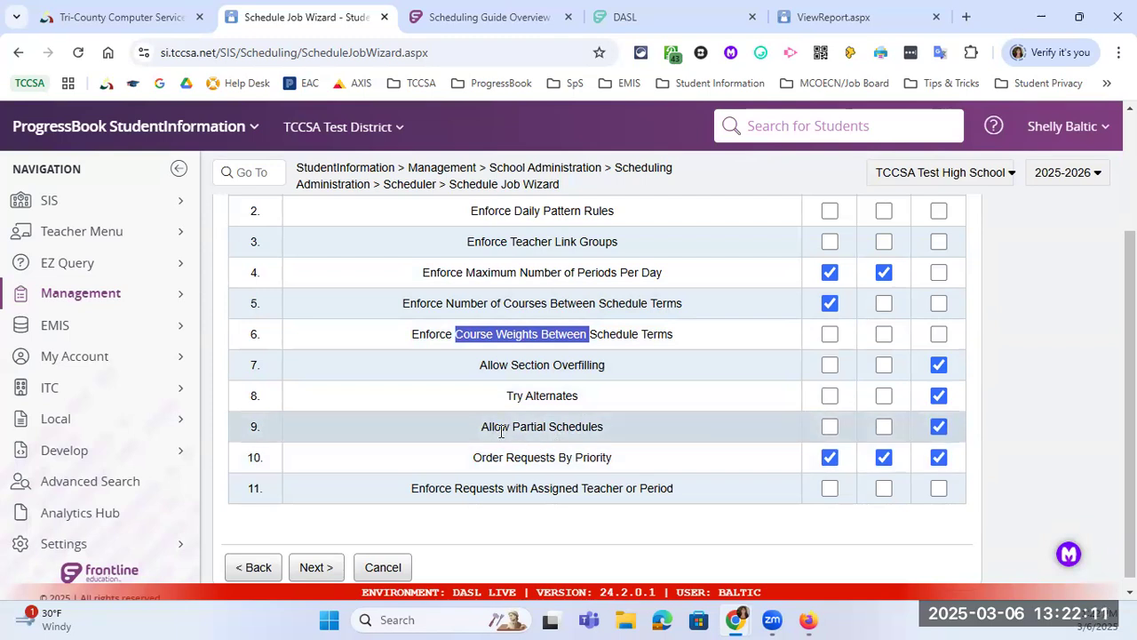
pyautogui.moveTo(481, 426); pyautogui.dragTo(613, 437)
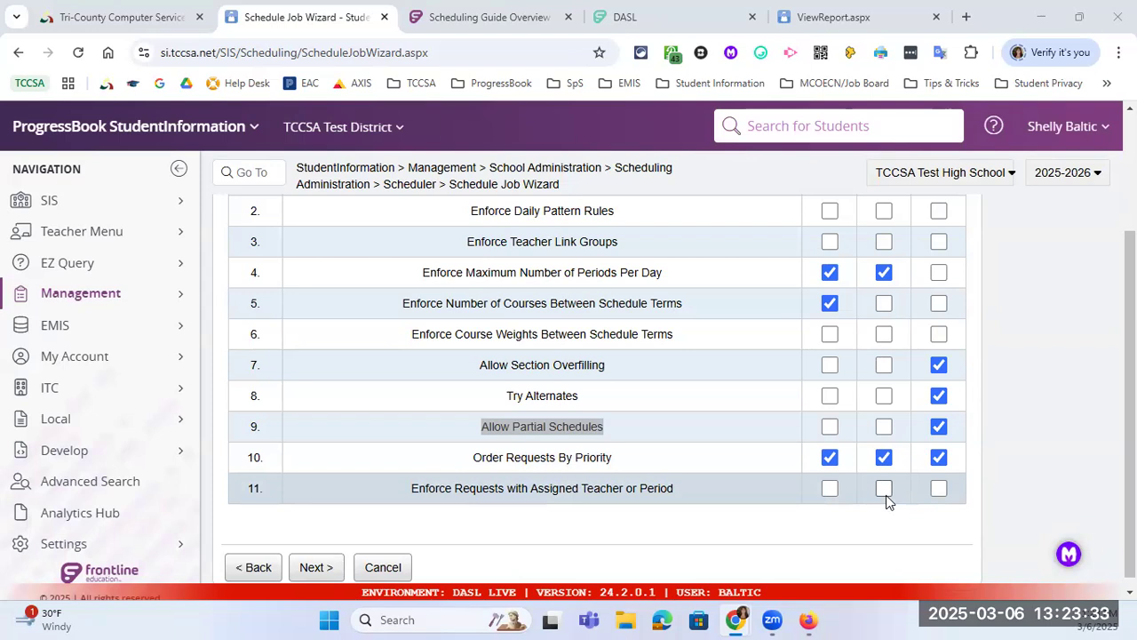
pyautogui.click(332, 569)
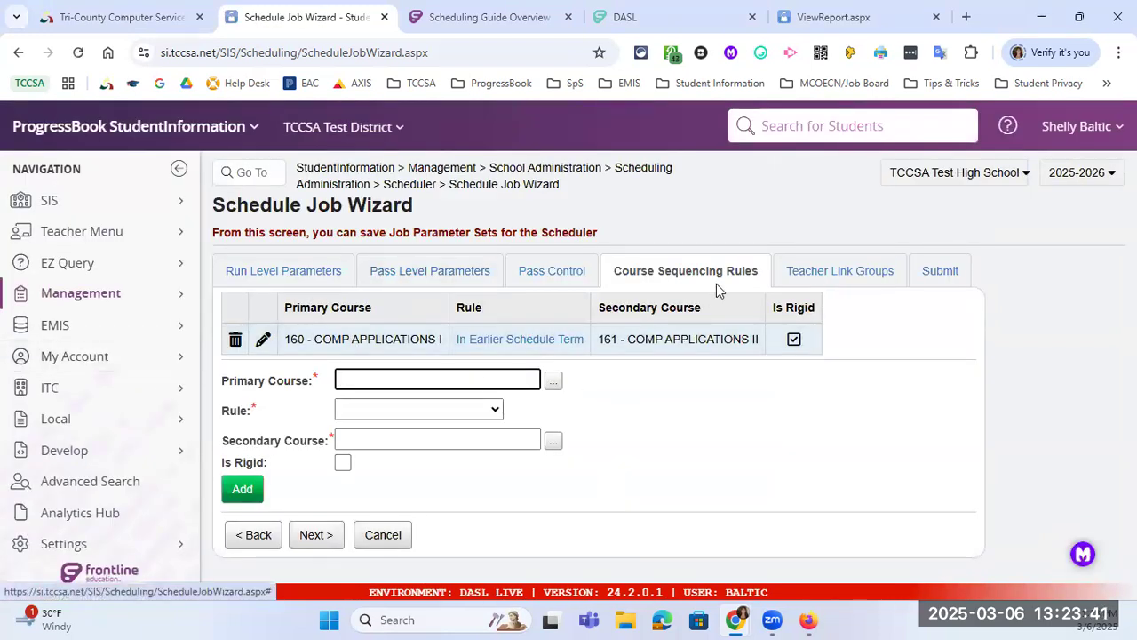
pyautogui.click(836, 270)
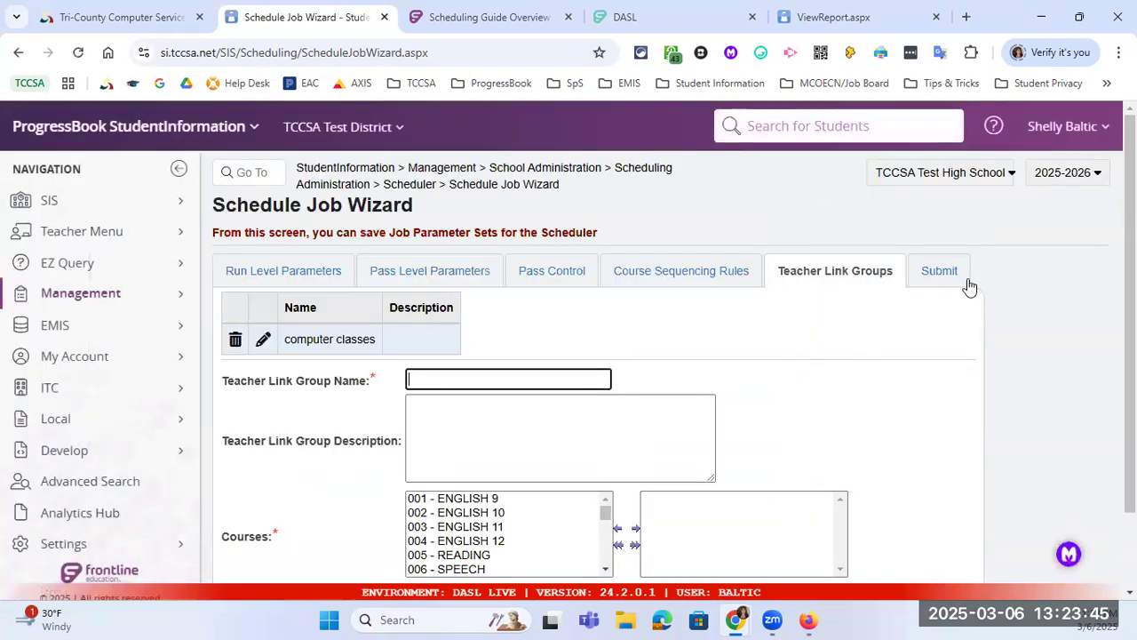
pyautogui.scroll(-1, 888, 275)
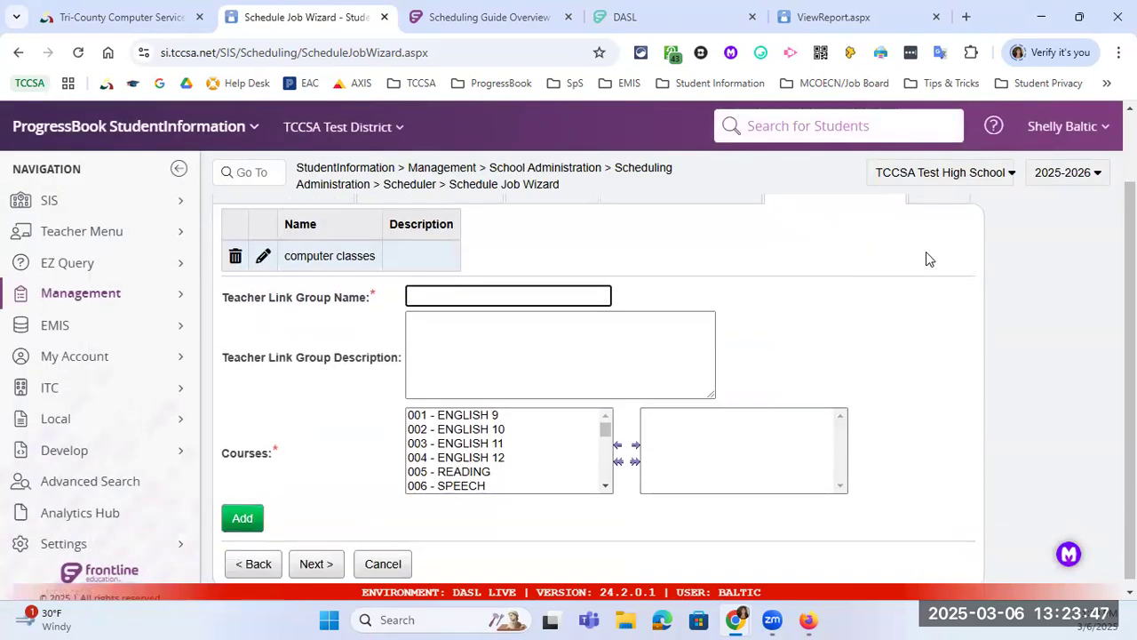
pyautogui.scroll(1, 926, 262)
pyautogui.click(936, 277)
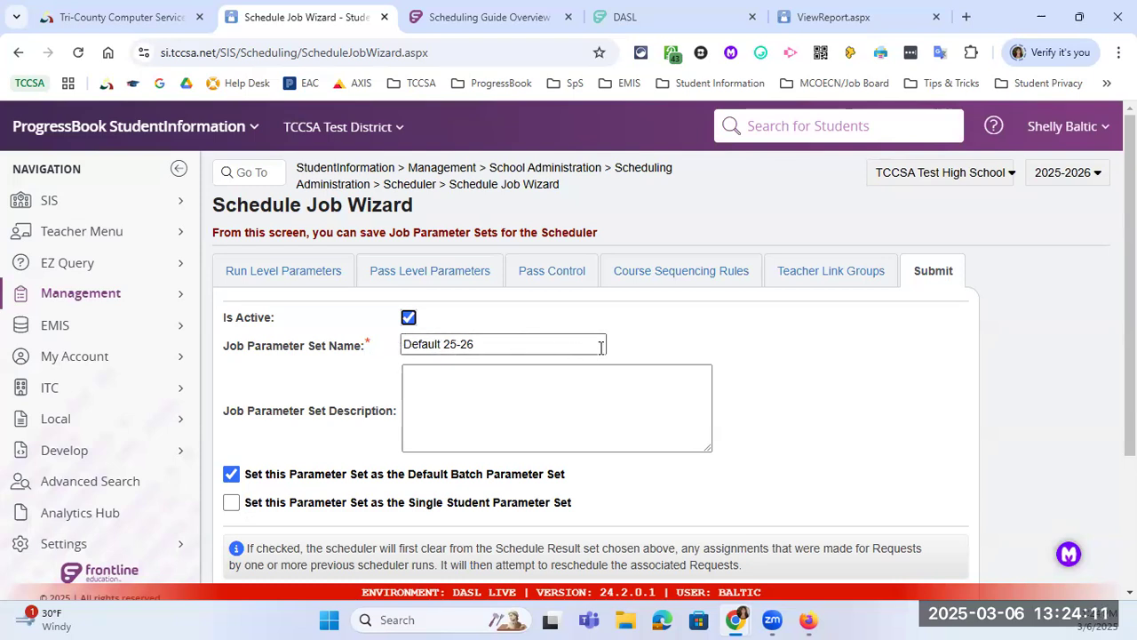
# Step: Enter "This is the first batch run" as the description of the Default 25-26 job parameter set
pyautogui.click(522, 404)
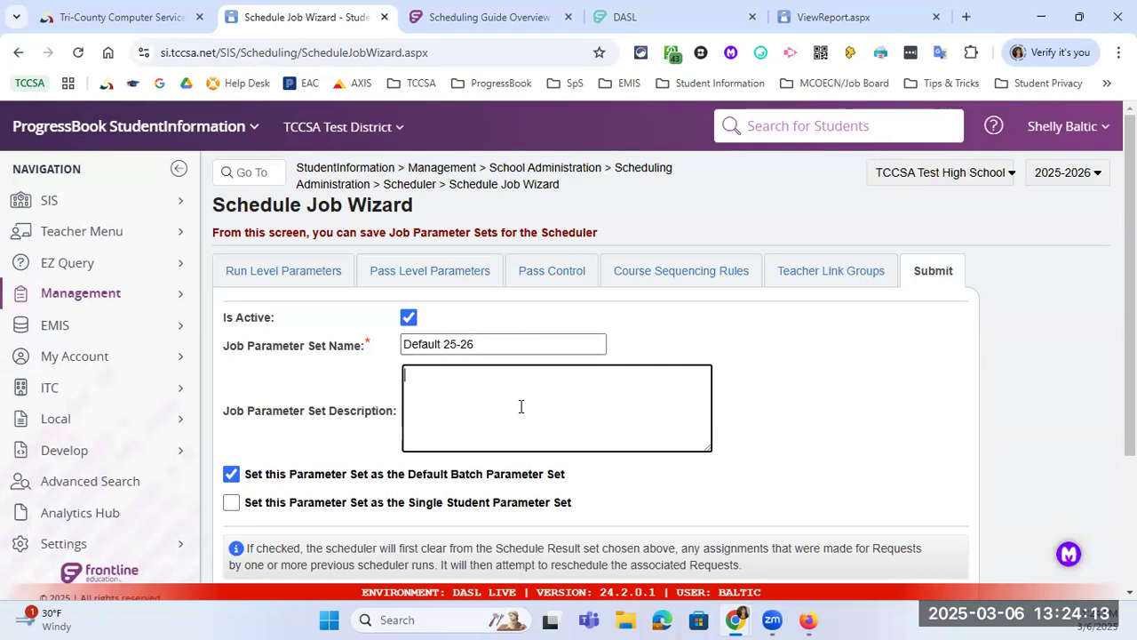
pyautogui.write('This is the B')
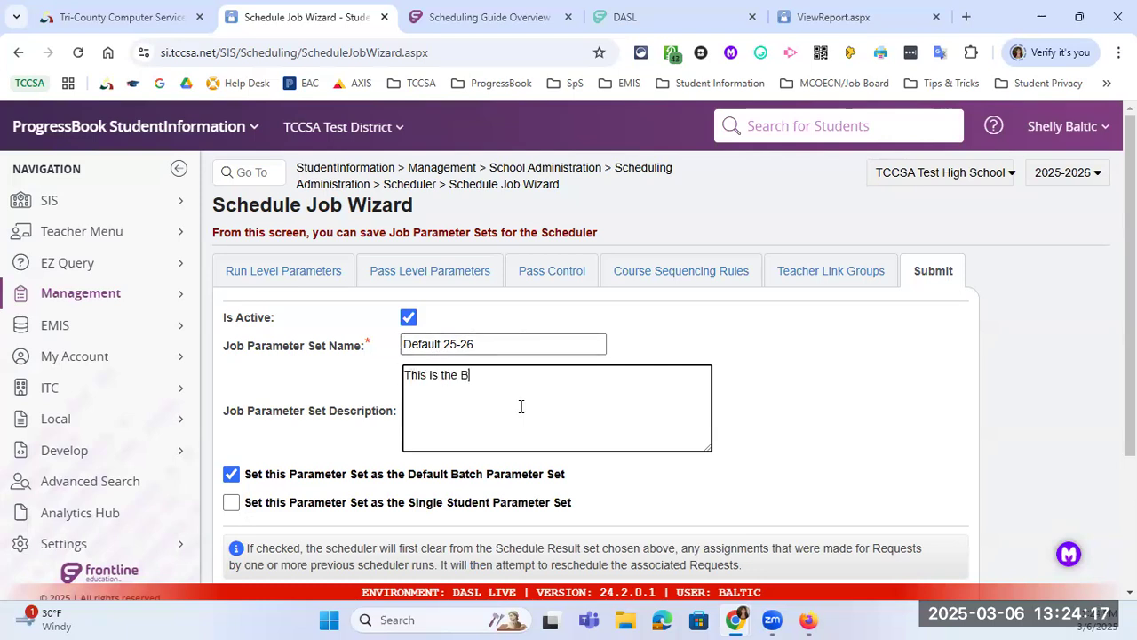
pyautogui.write('atch')
pyautogui.press('BackSpace')
pyautogui.press('BackSpace')
pyautogui.press('BackSpace')
pyautogui.press('BackSpace')
pyautogui.press('BackSpace')
pyautogui.press('BackSpace')
pyautogui.write('first batch run')
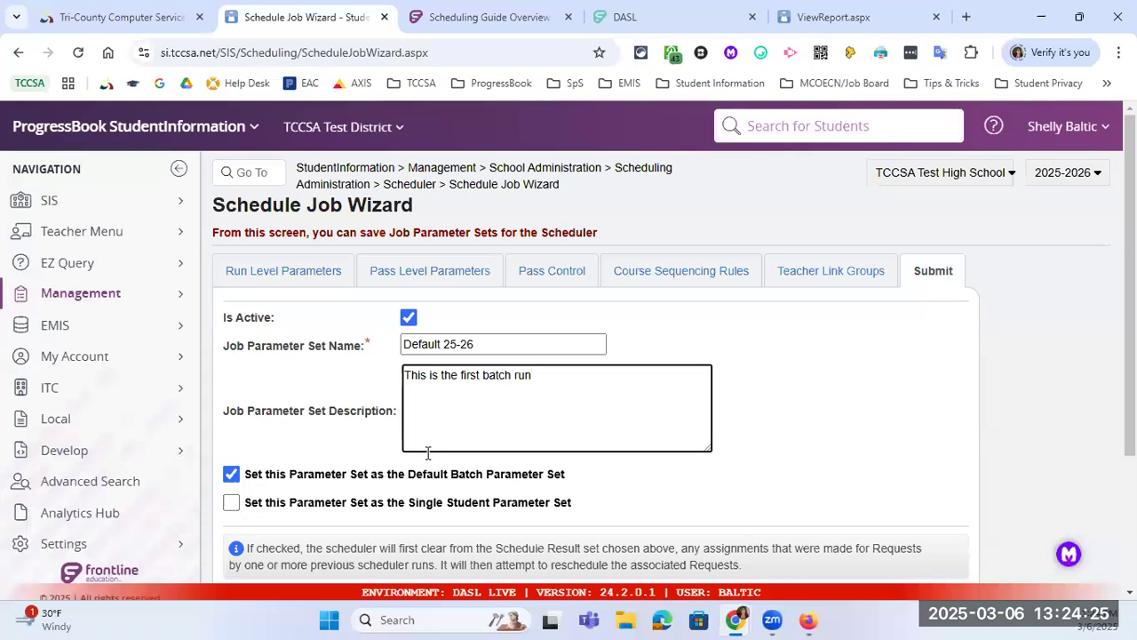
# Step: Review the default batch and clear schedule results options, save the schedule parameters, and highlight the set's description in the parameter set list
pyautogui.scroll(-1, 426, 449)
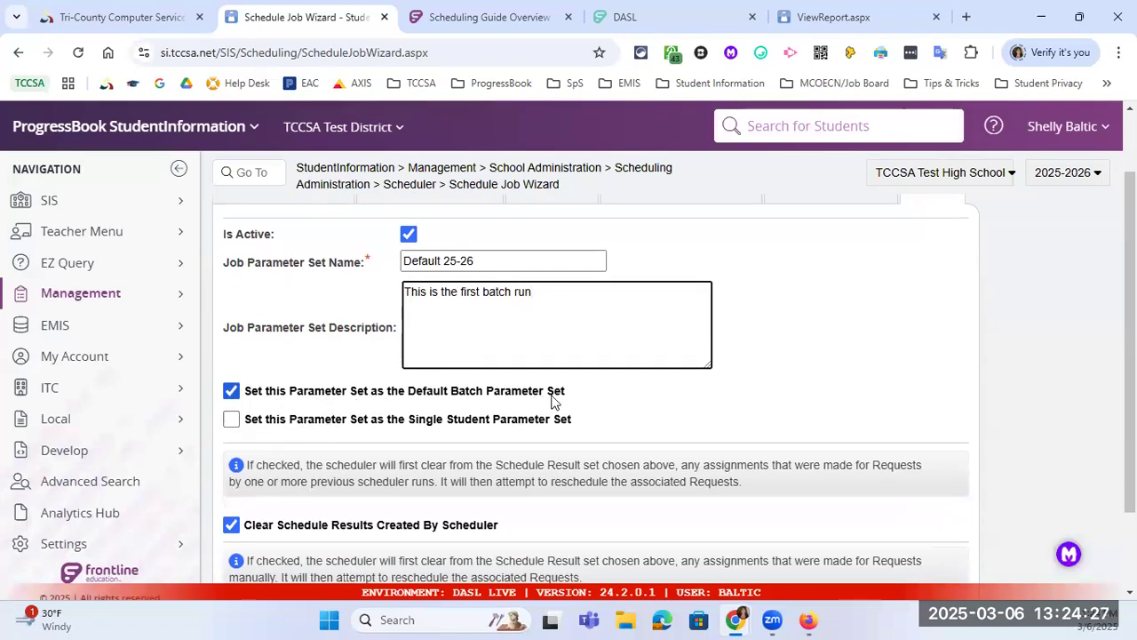
pyautogui.moveTo(564, 391); pyautogui.dragTo(404, 394)
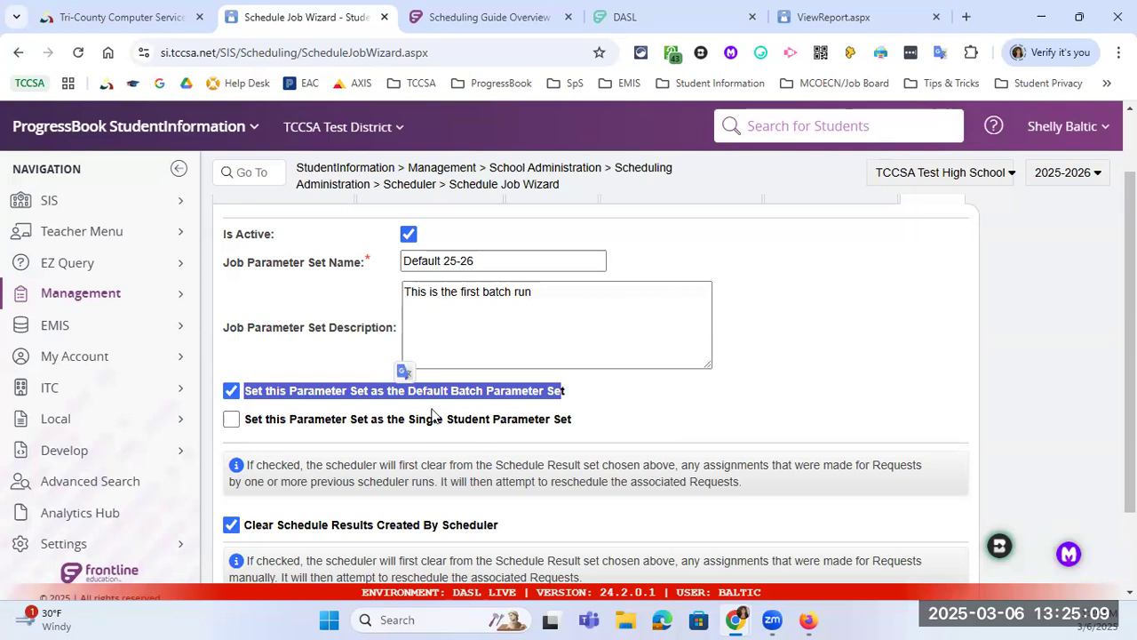
pyautogui.scroll(-1, 432, 414)
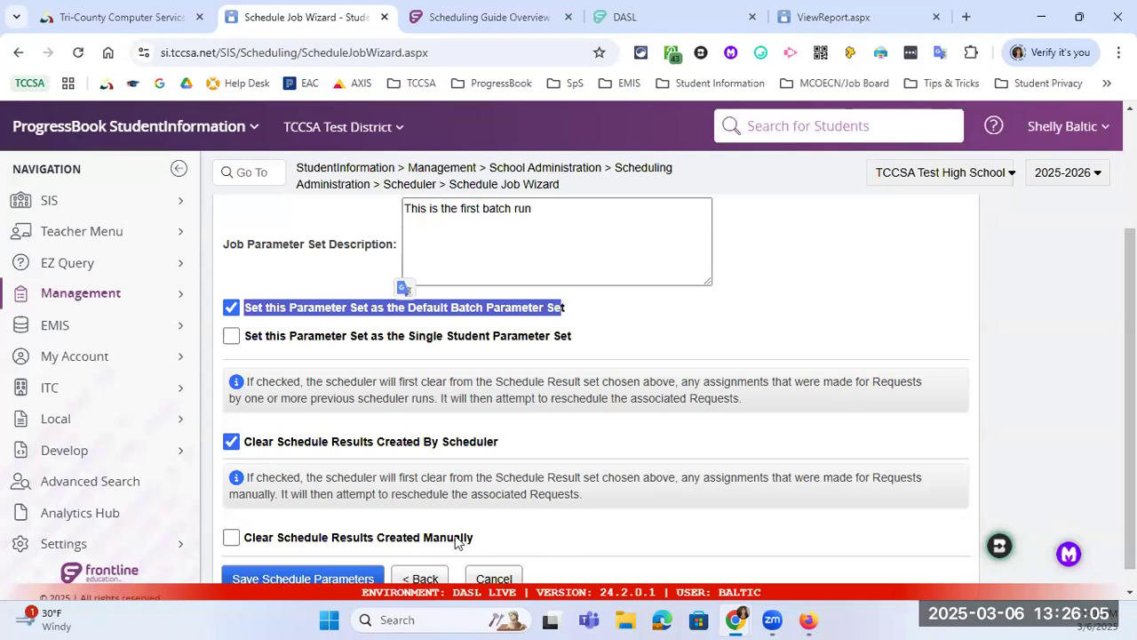
pyautogui.scroll(-1, 444, 539)
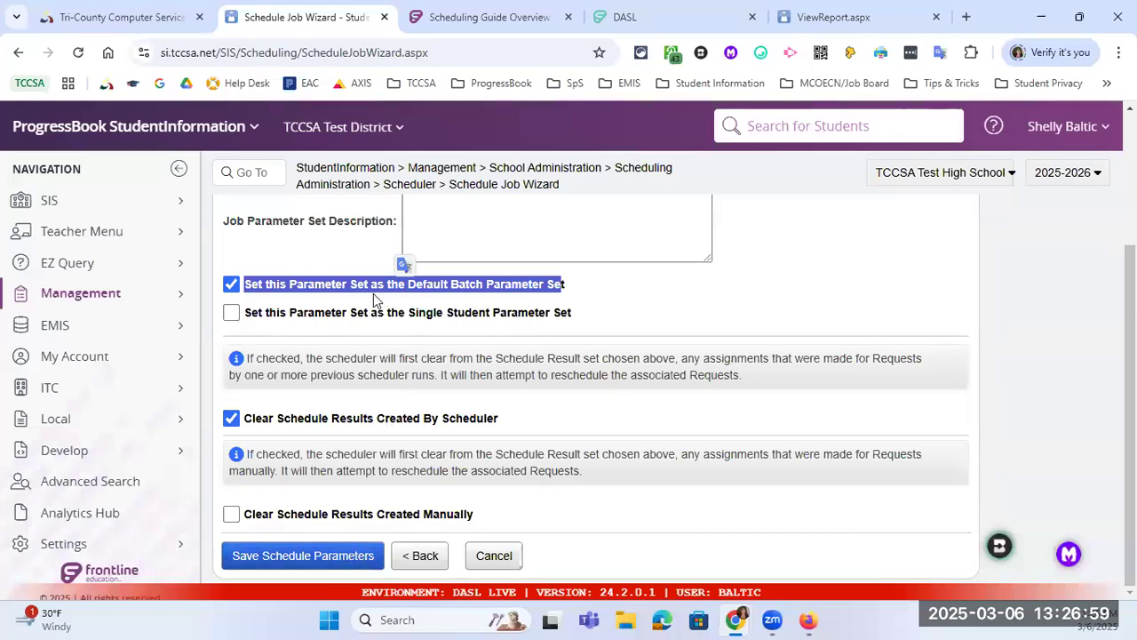
pyautogui.scroll(2, 374, 293)
pyautogui.scroll(-1, 373, 293)
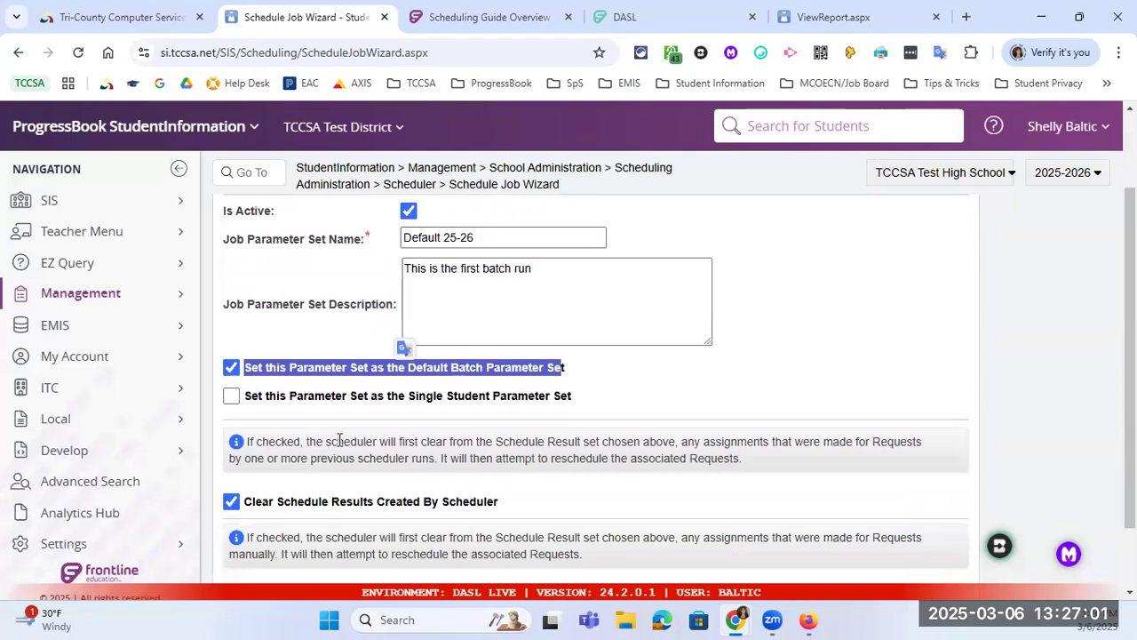
pyautogui.scroll(-1, 344, 470)
pyautogui.click(310, 556)
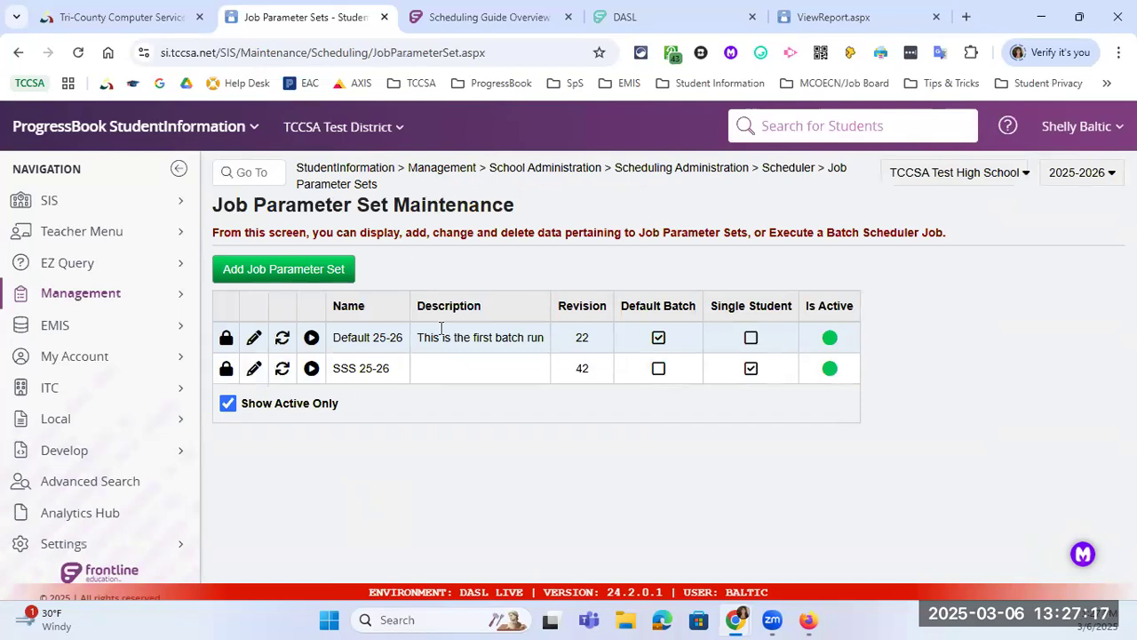
pyautogui.moveTo(423, 339); pyautogui.dragTo(528, 343)
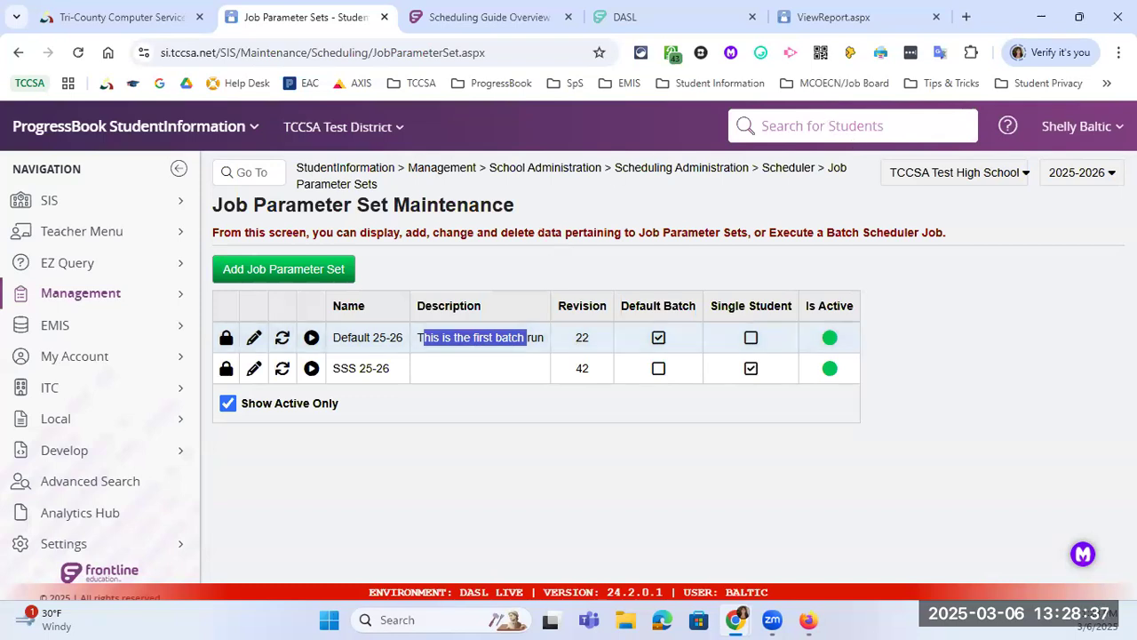
# Step: Switch to Firefox, check the open student's course section assignments and course requests for 2025-2026, and return to Chrome's Job Parameter Set Maintenance
pyautogui.hotkey('alt', 'Tab')
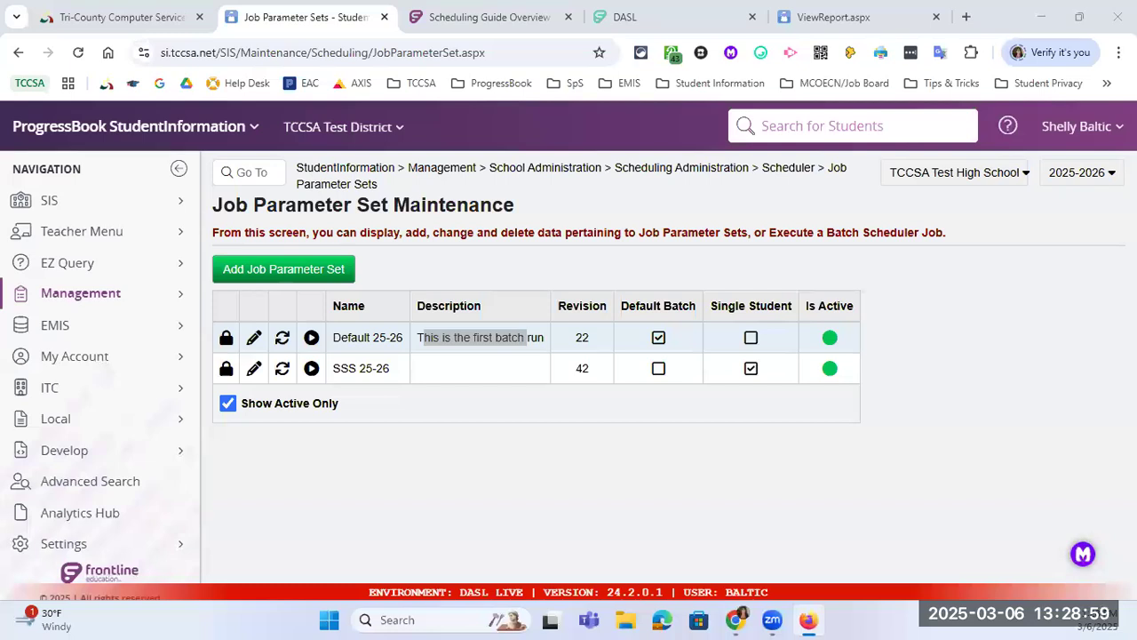
pyautogui.hotkey('alt', 'Tab')
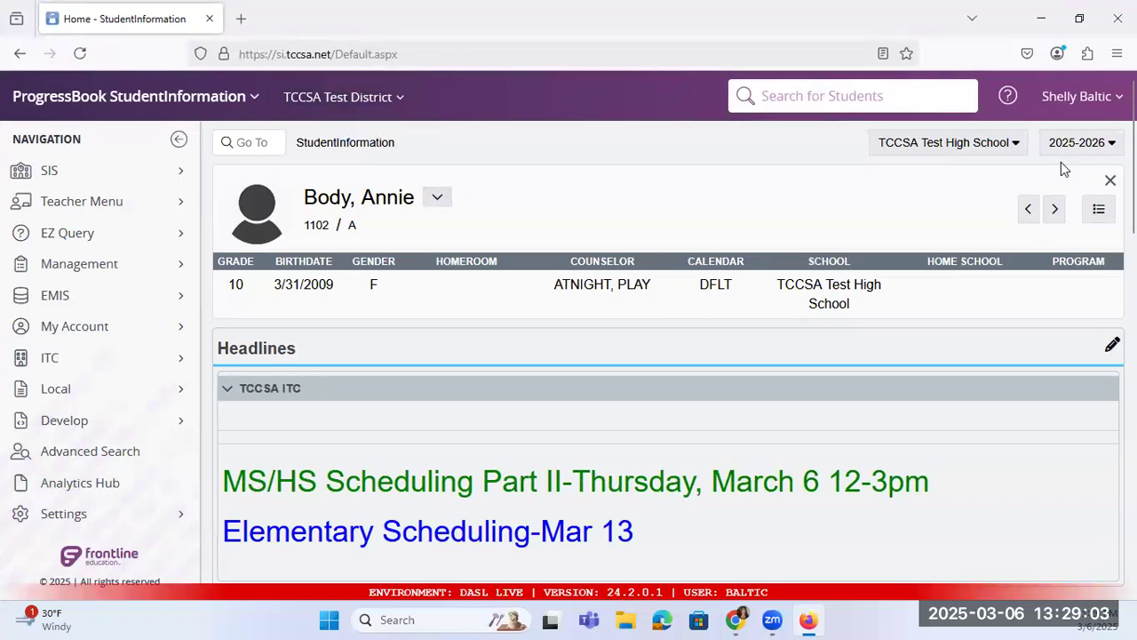
pyautogui.click(437, 197)
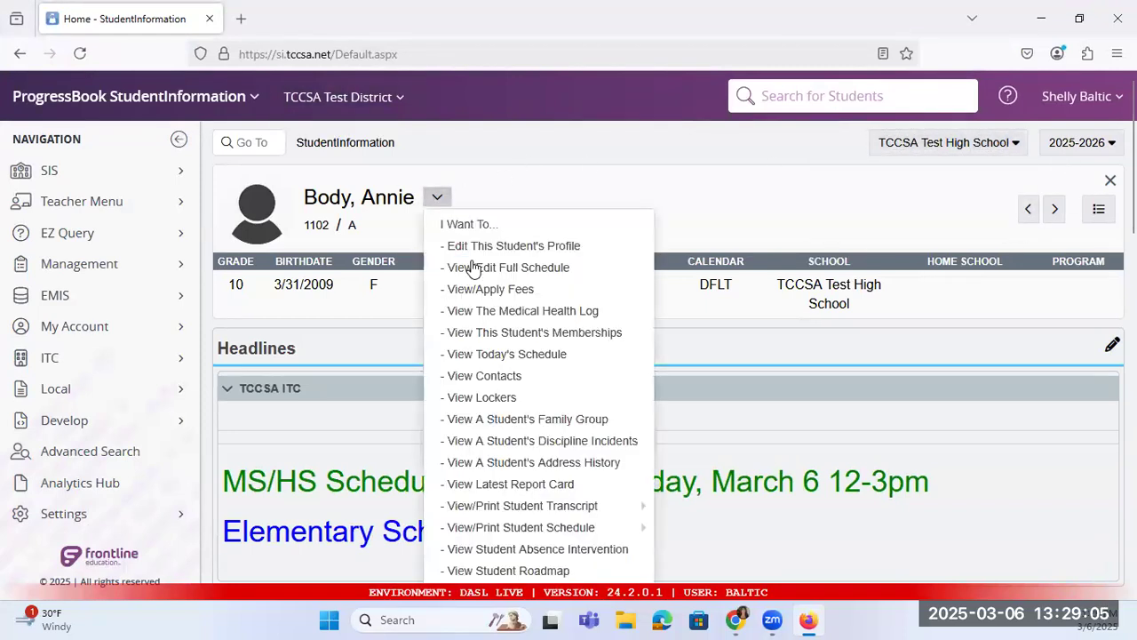
pyautogui.click(497, 268)
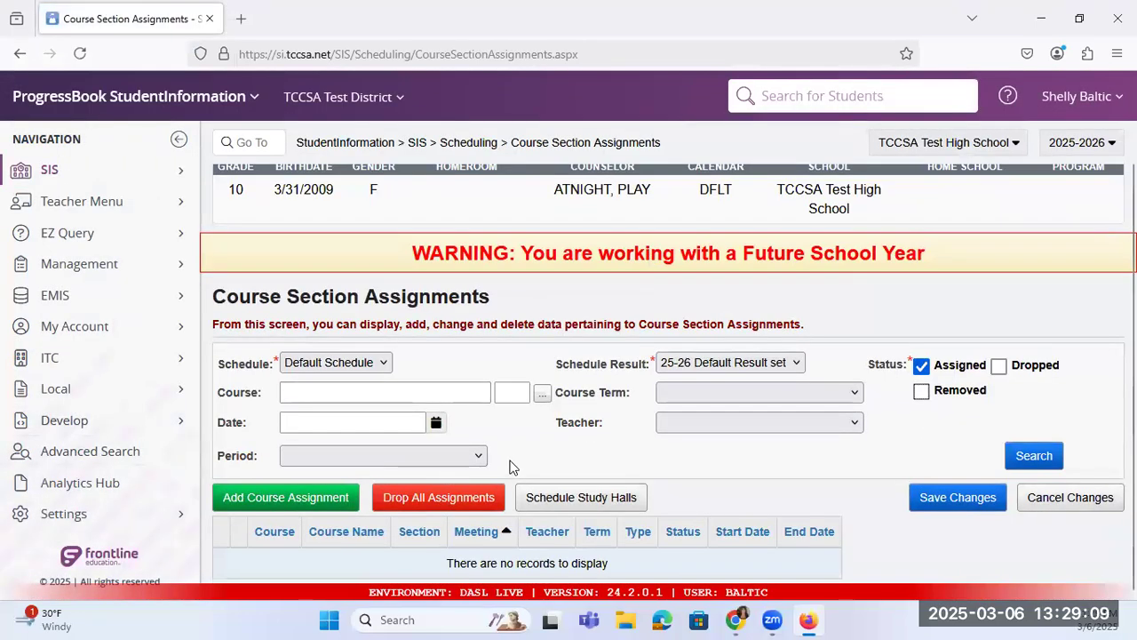
pyautogui.scroll(2, 458, 172)
pyautogui.click(462, 145)
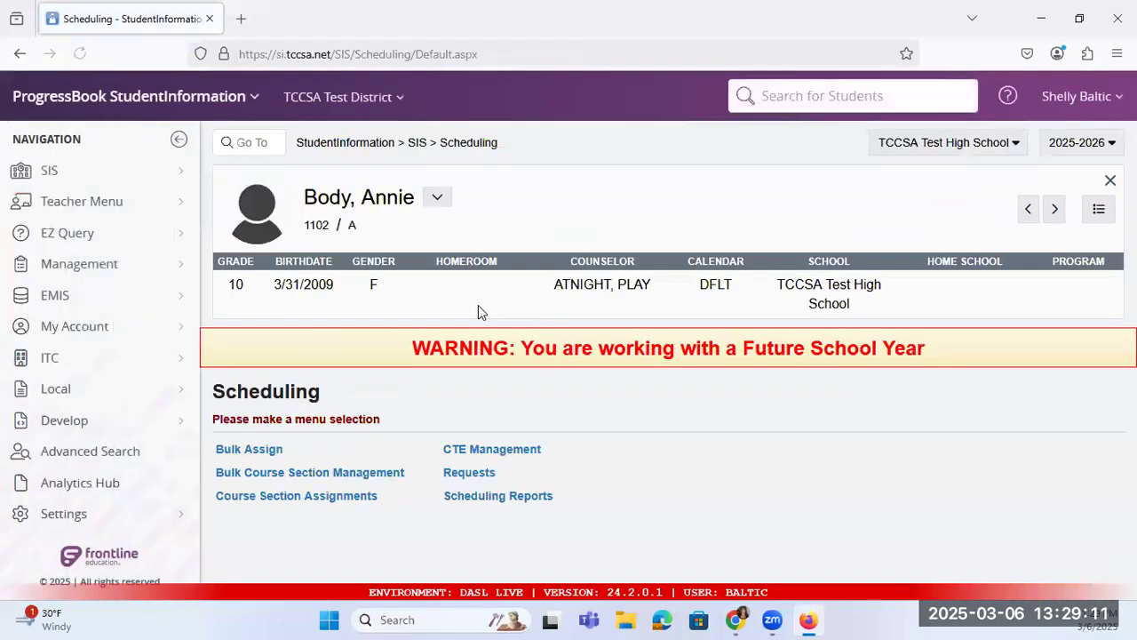
pyautogui.click(468, 474)
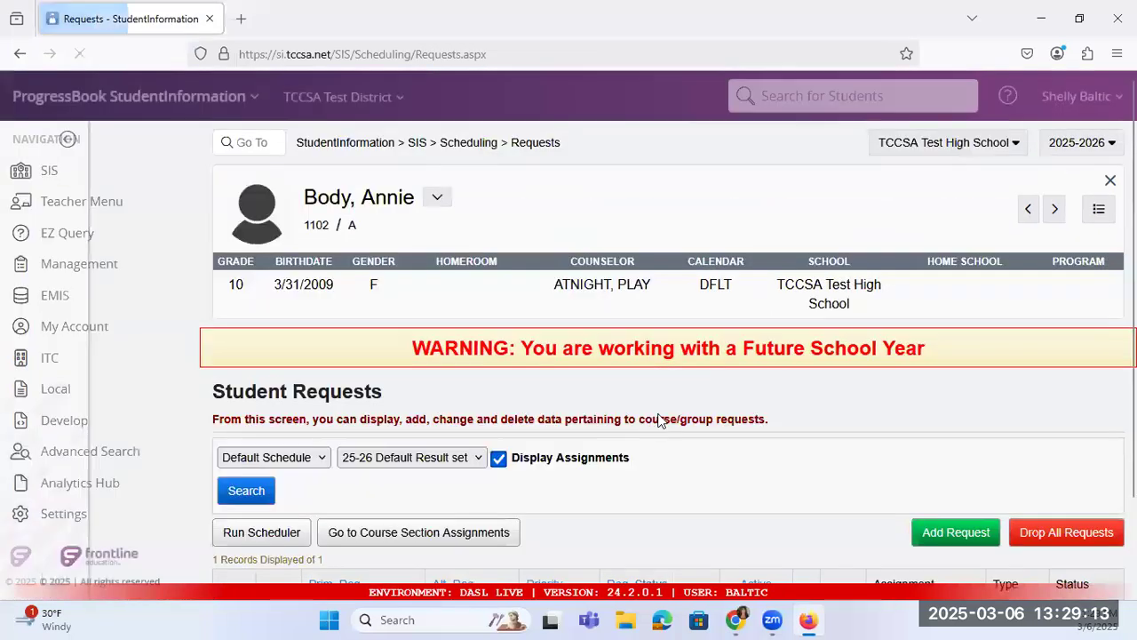
pyautogui.scroll(-2, 444, 444)
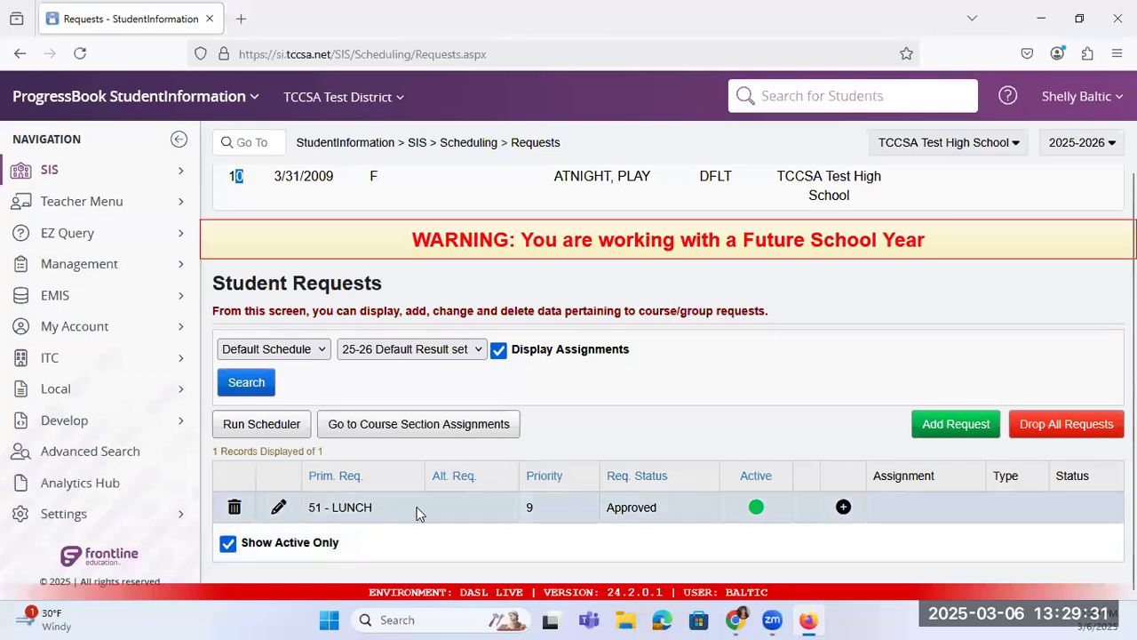
pyautogui.hotkey('alt', 'Tab')
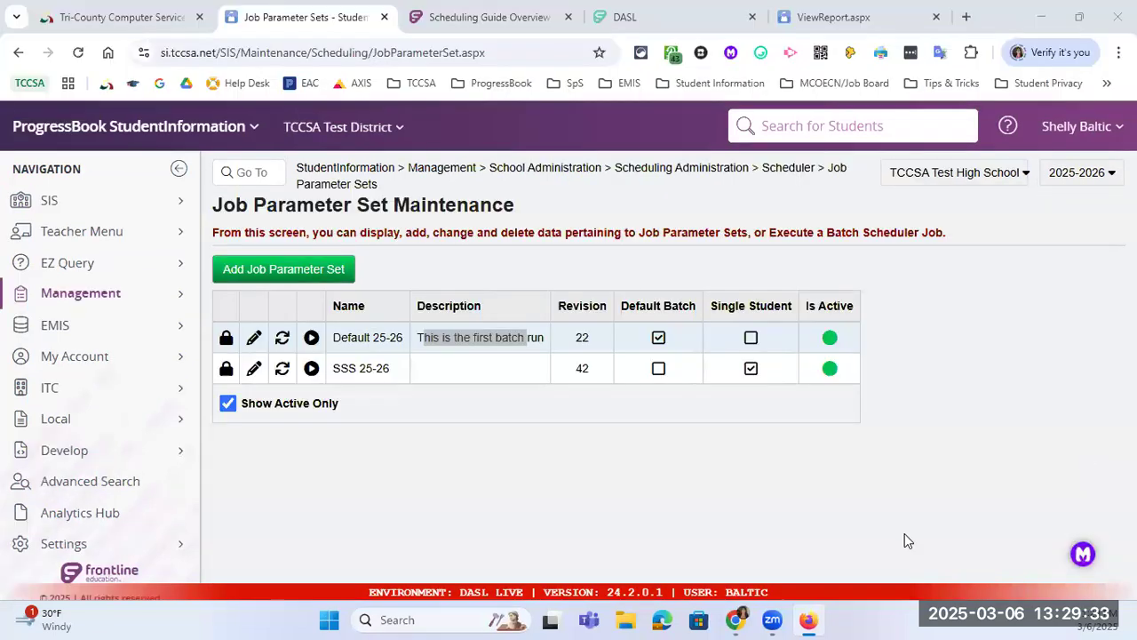
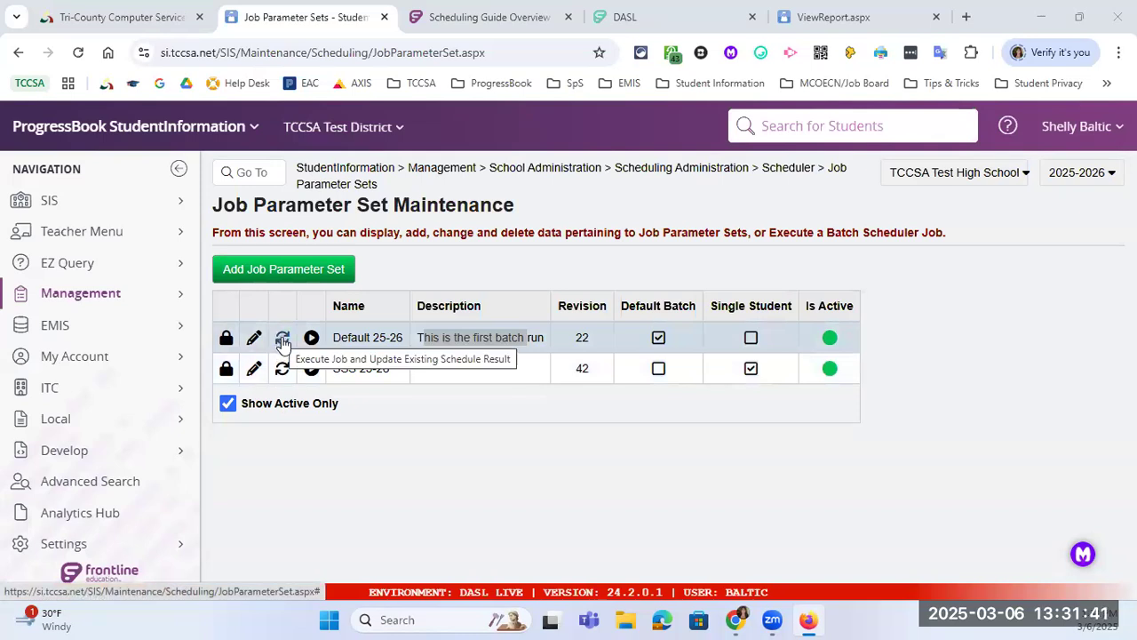
# Step: Start the Default 25-26 batch scheduler job that updates the existing schedule result, confirming the run for 2025-2026
pyautogui.click(283, 340)
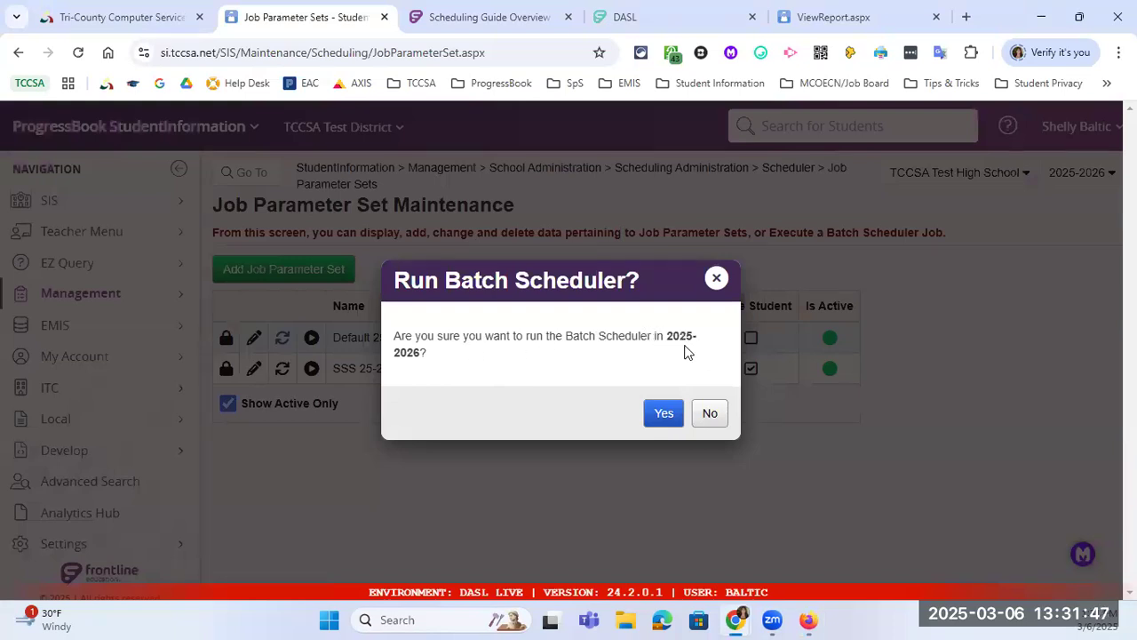
pyautogui.click(664, 416)
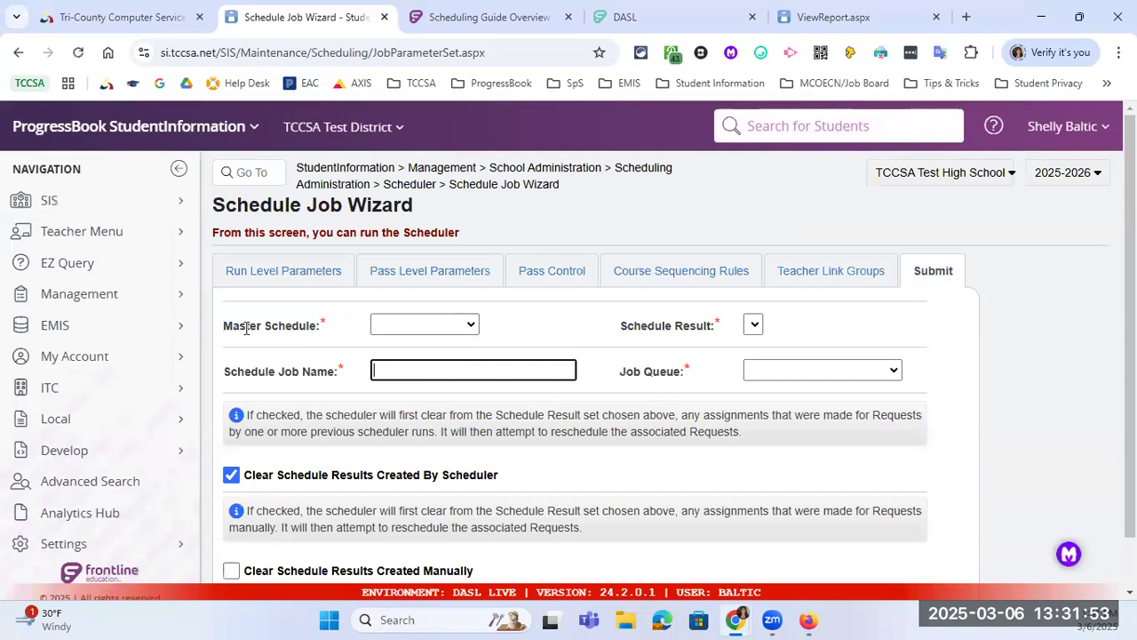
pyautogui.moveTo(237, 326); pyautogui.dragTo(323, 325)
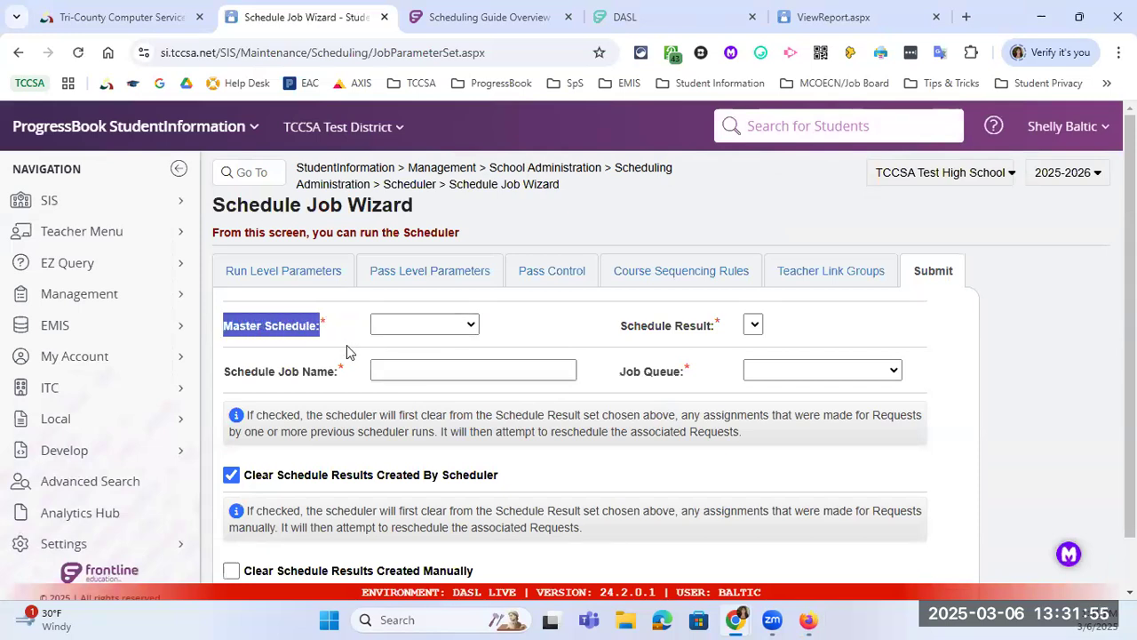
# Step: Choose Default Schedule as the master schedule and 25-26 Default Result set as the schedule result for the job
pyautogui.click(392, 327)
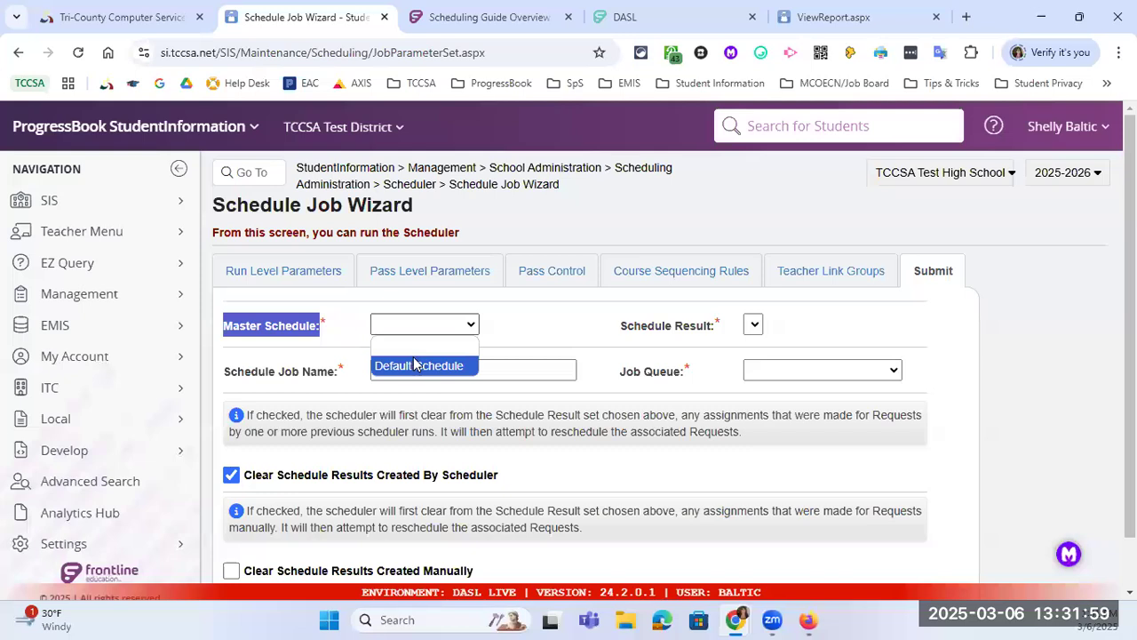
pyautogui.click(414, 365)
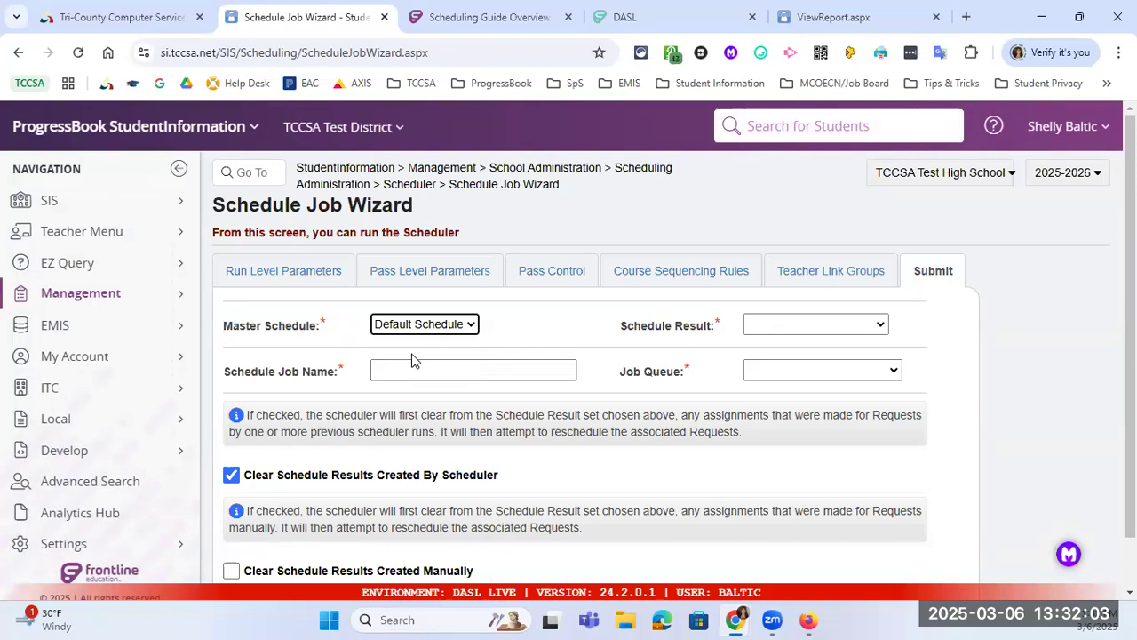
pyautogui.click(423, 330)
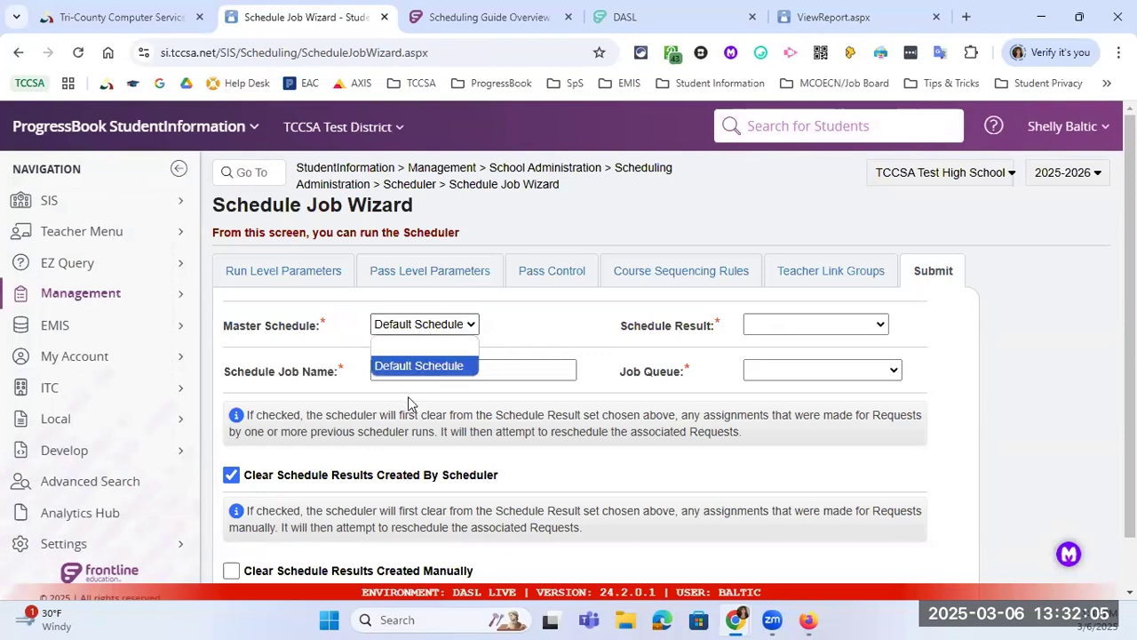
pyautogui.click(437, 328)
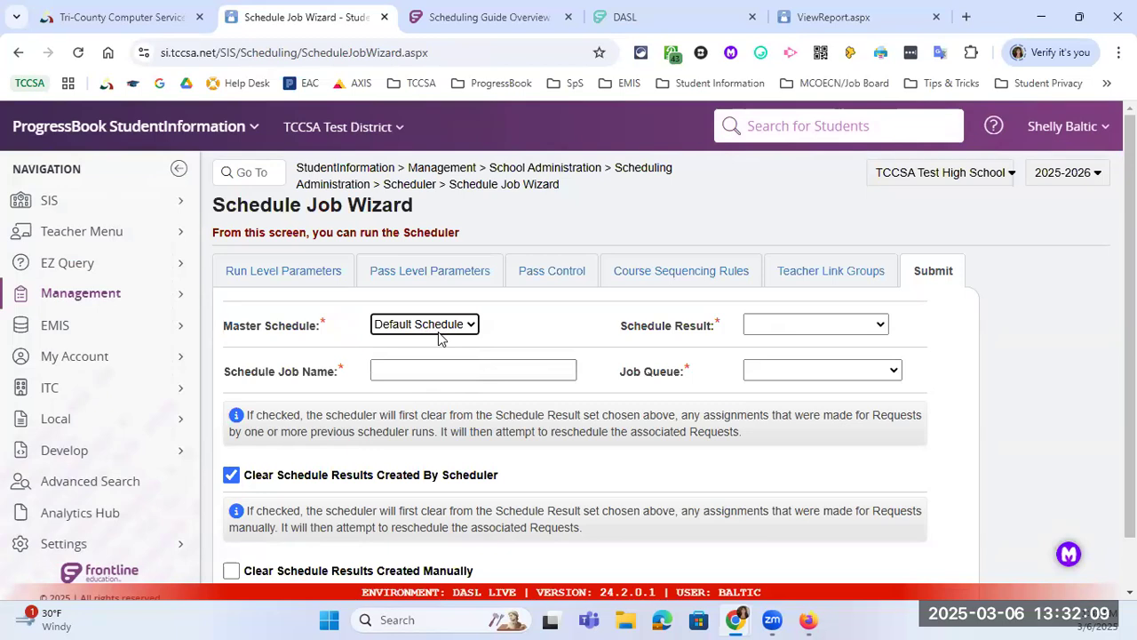
pyautogui.click(775, 323)
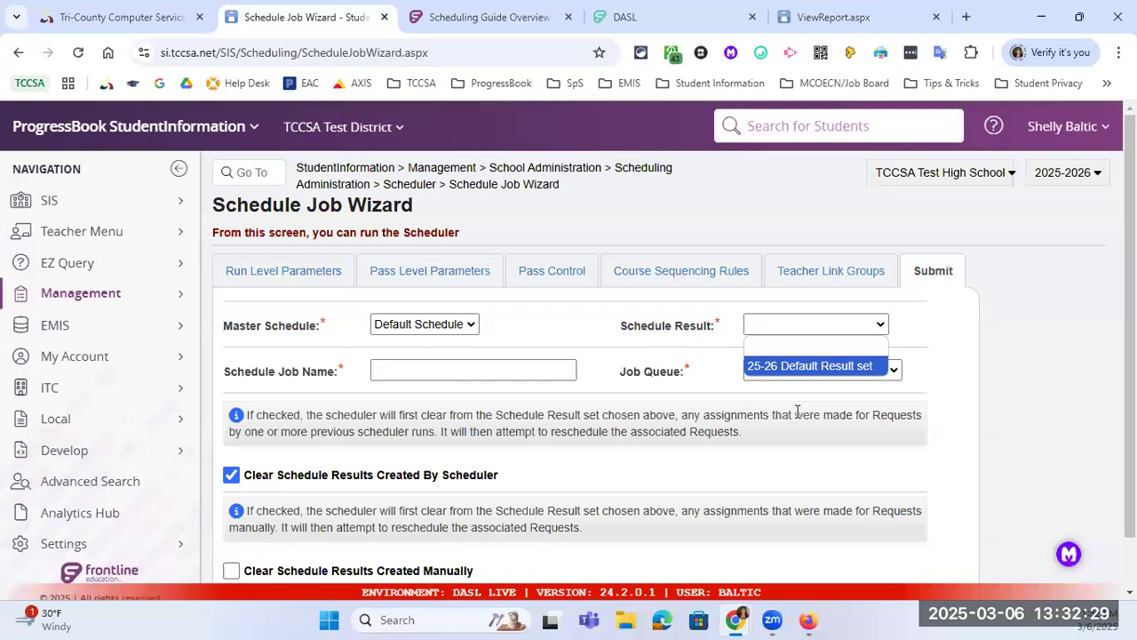
pyautogui.click(803, 366)
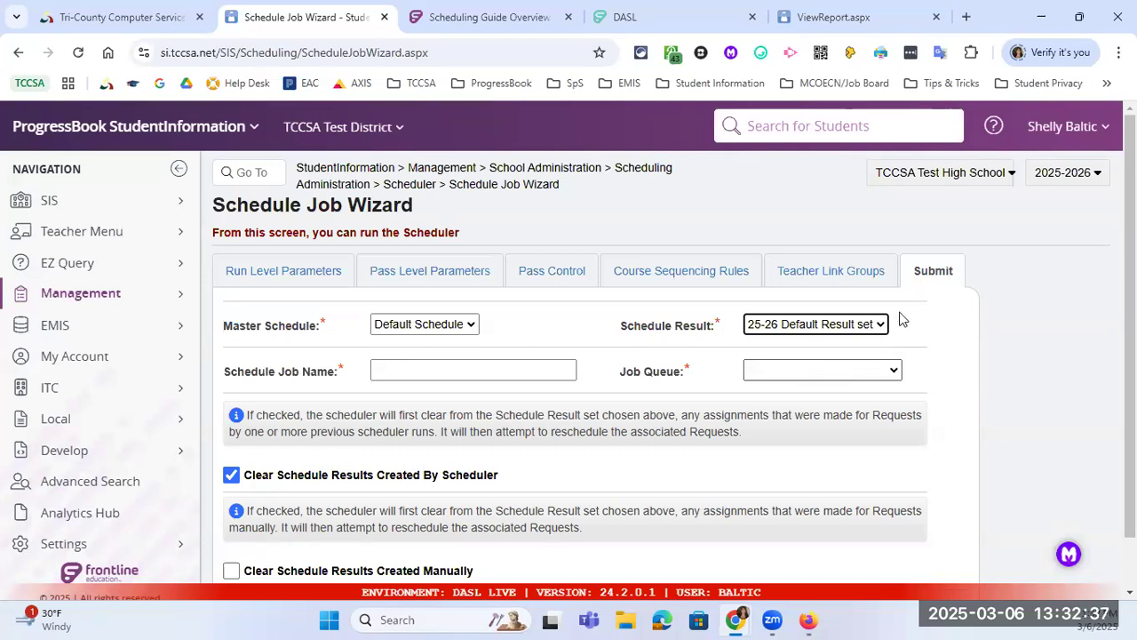
# Step: Name the schedule job Grade 11 and assign it to the SCHE - Scheduling Queue
pyautogui.click(452, 367)
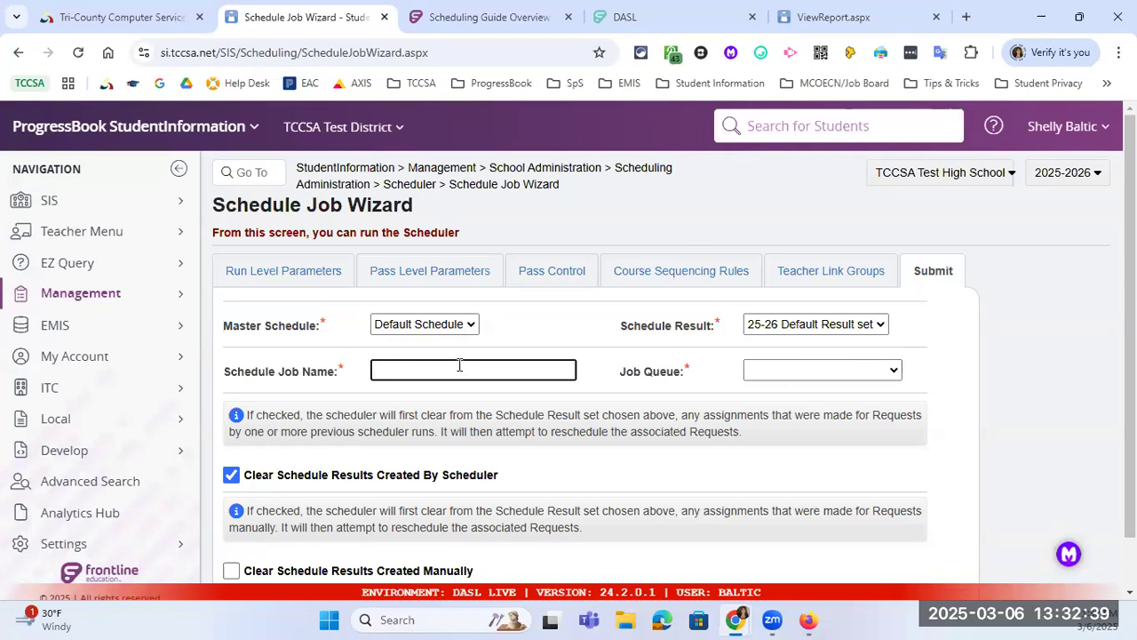
pyautogui.write('Grade 11')
pyautogui.click(807, 373)
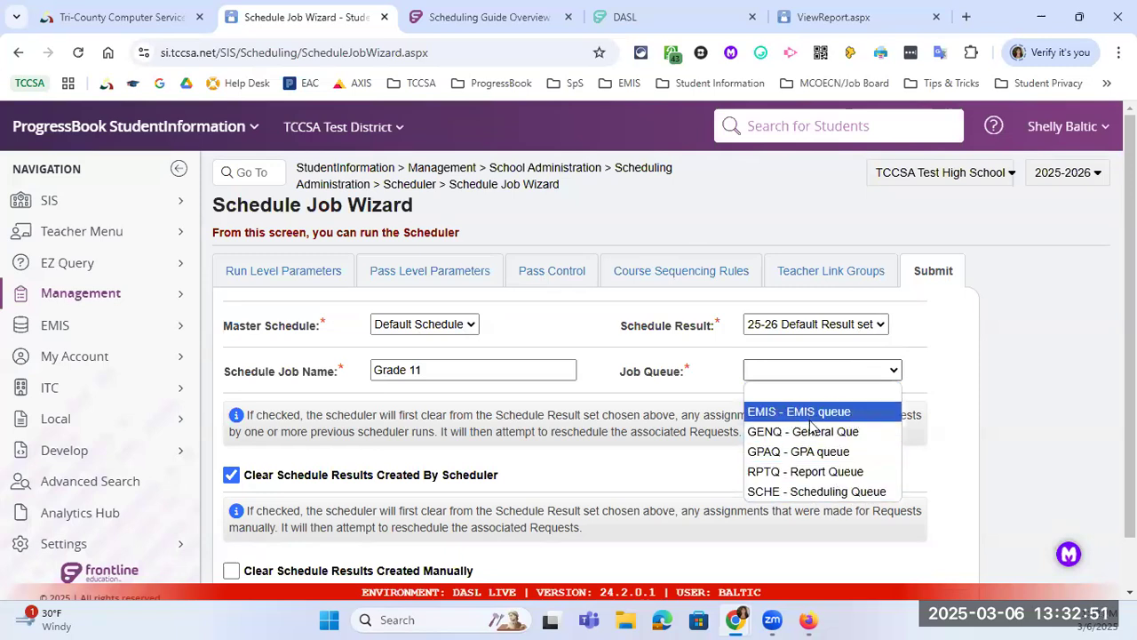
pyautogui.click(803, 491)
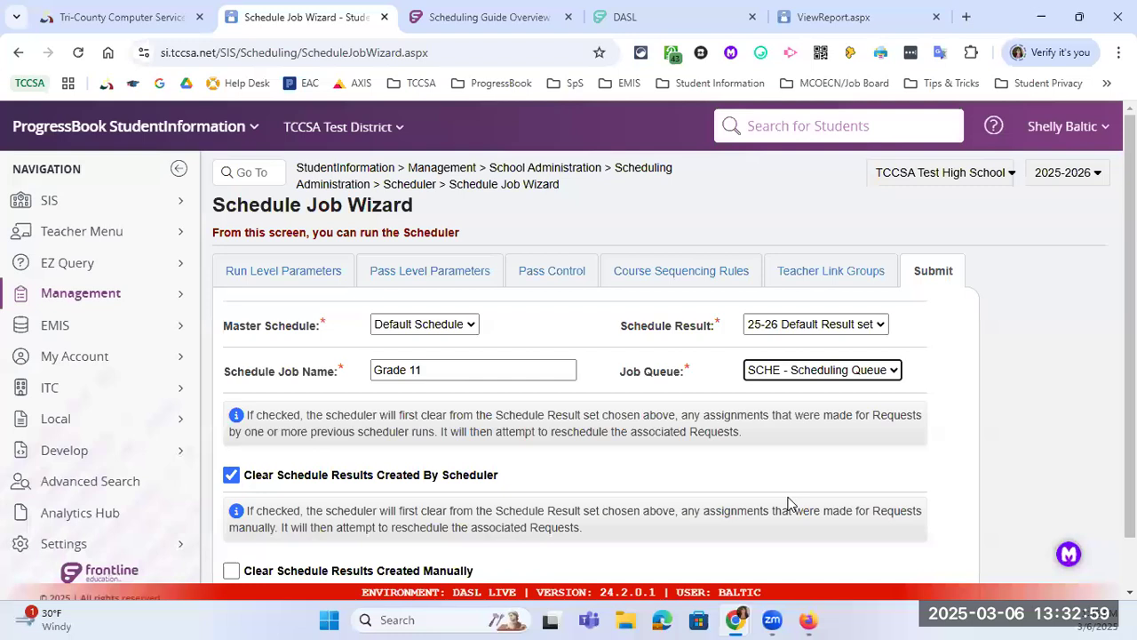
pyautogui.scroll(-1, 828, 422)
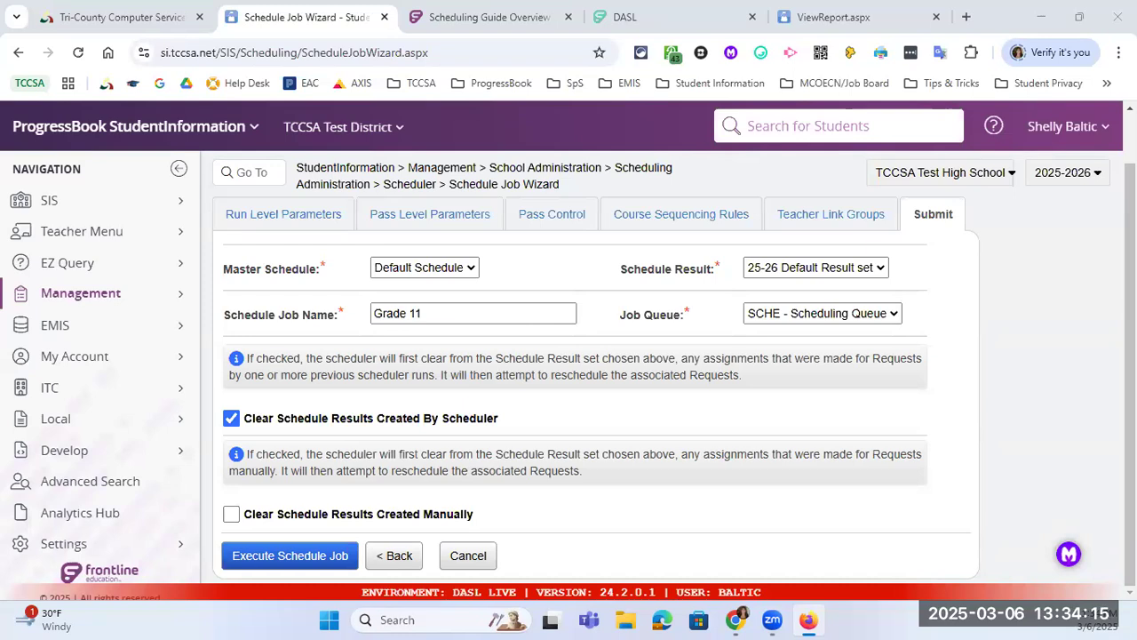
# Step: Switch to Firefox and review the open student's course section assignments and course requests
pyautogui.hotkey('alt', 'Tab')
pyautogui.scroll(-1, 495, 236)
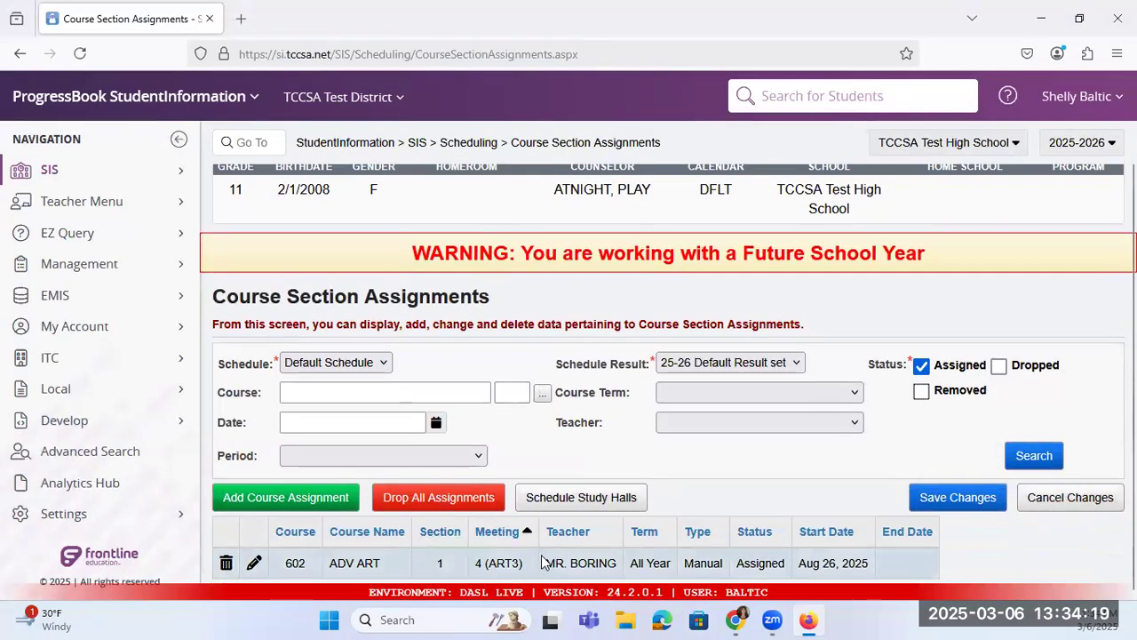
pyautogui.scroll(1, 598, 220)
pyautogui.click(468, 143)
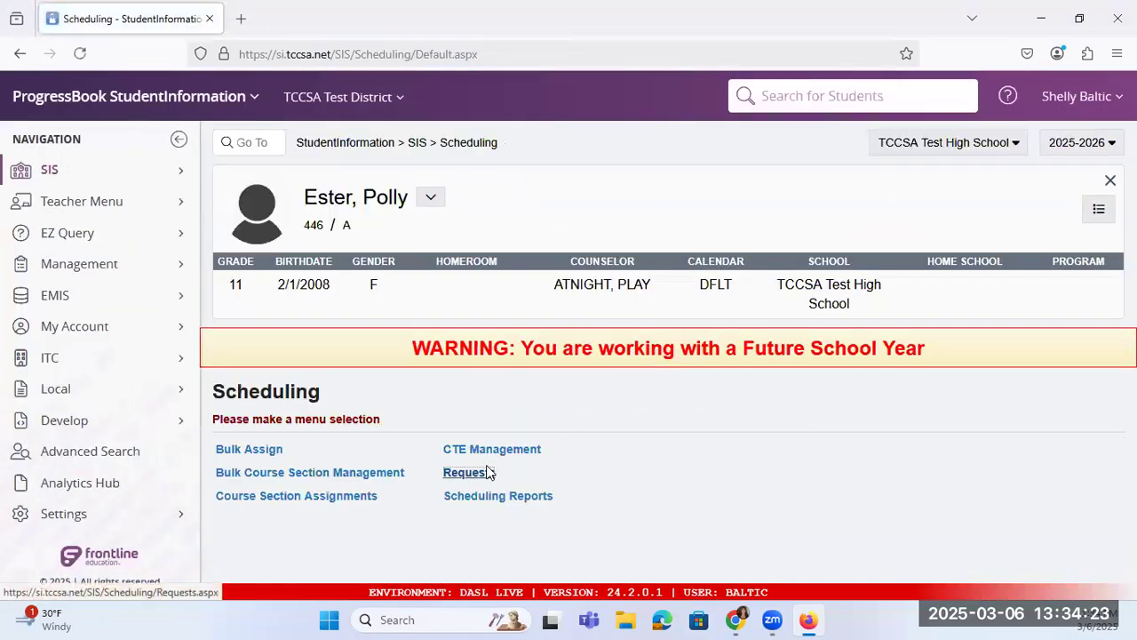
pyautogui.click(468, 473)
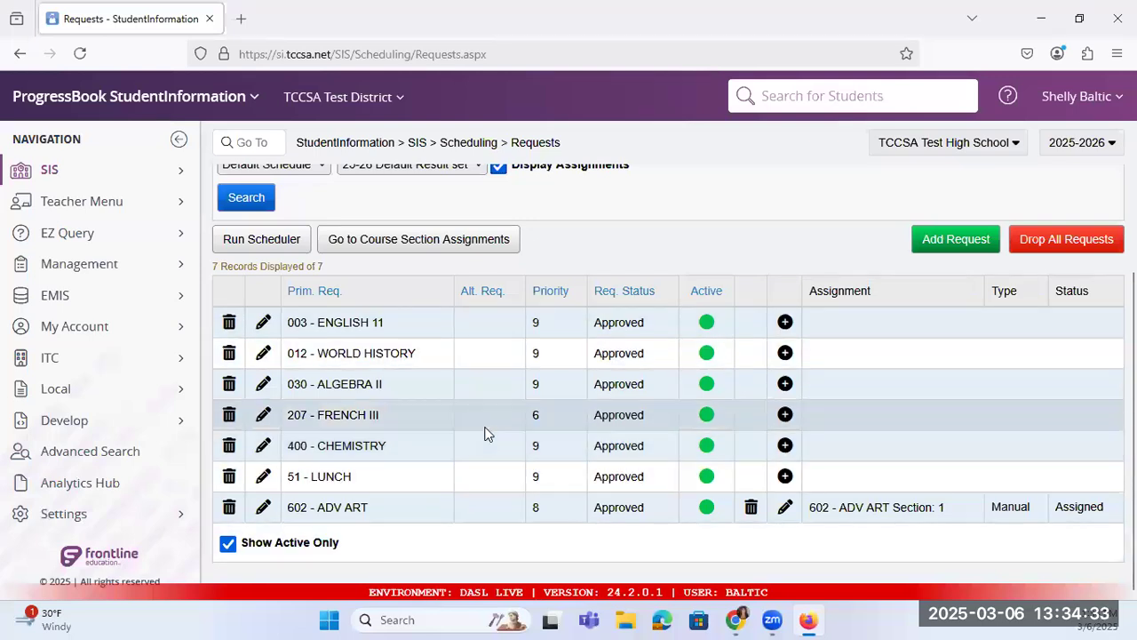
pyautogui.scroll(3, 484, 428)
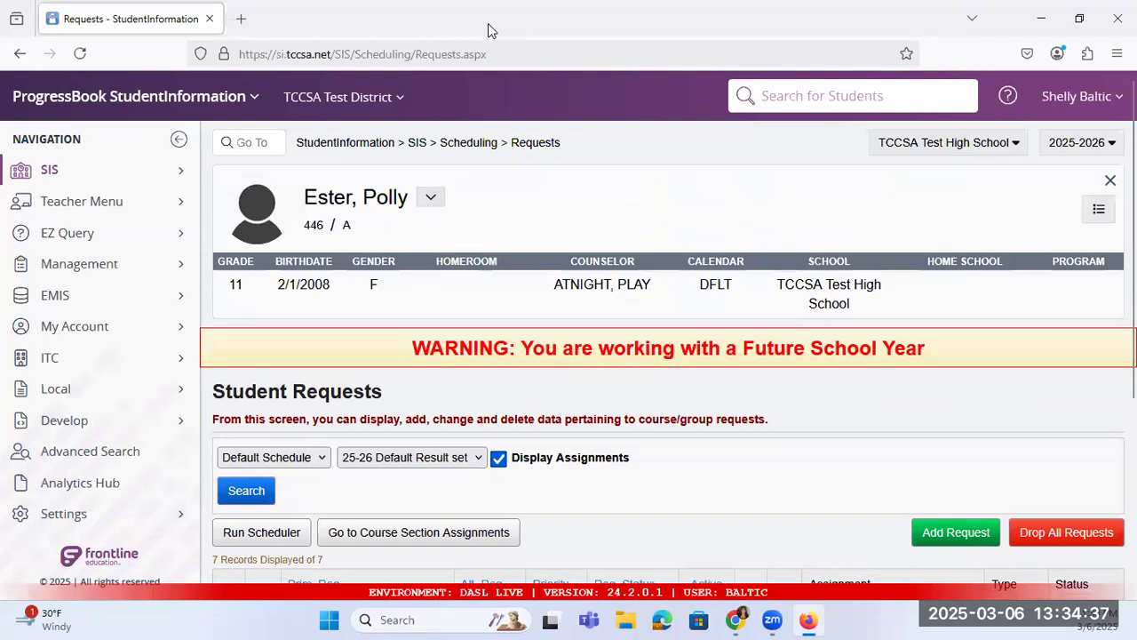
# Step: Return to Chrome, execute the Grade 11 schedule job, and check its progress in batch/report management and the refreshed job history
pyautogui.hotkey('alt', 'Tab')
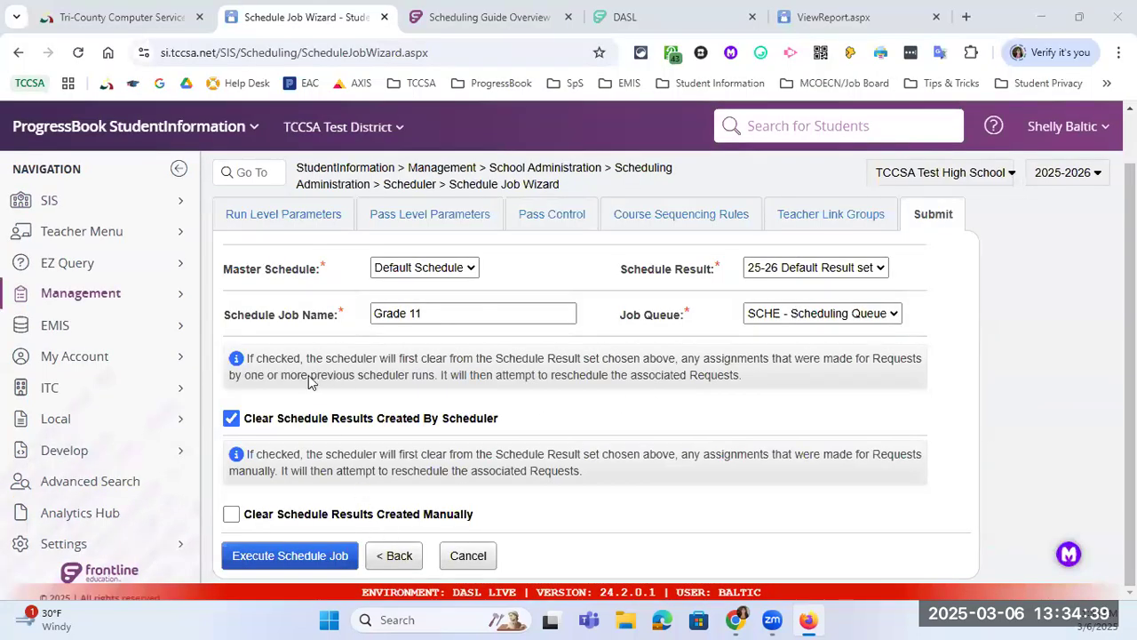
pyautogui.click(307, 562)
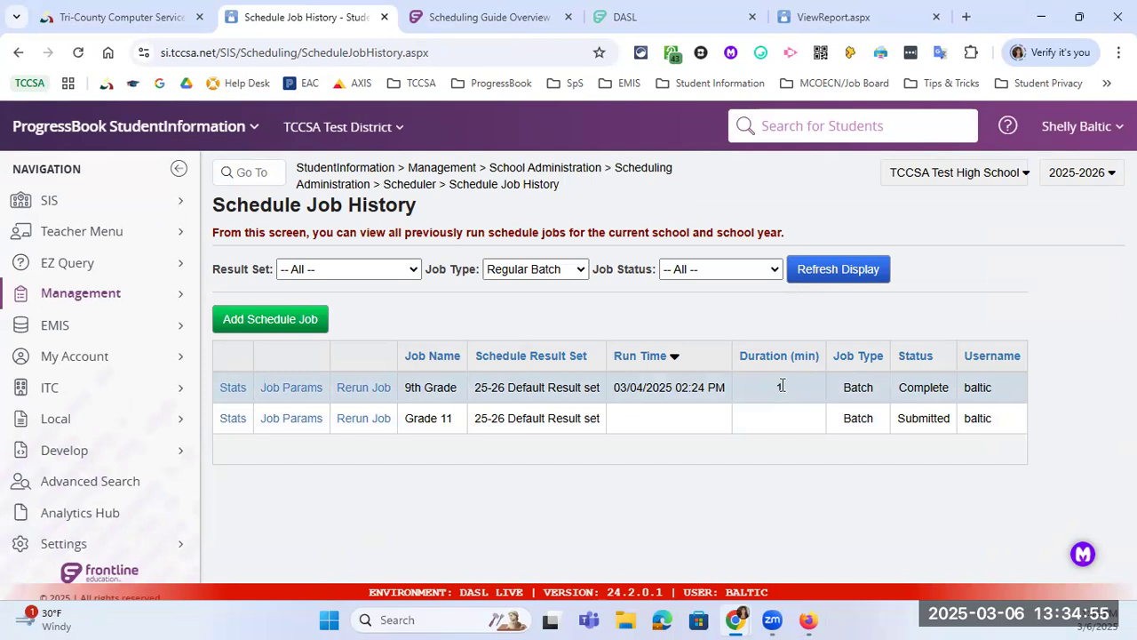
pyautogui.click(157, 542)
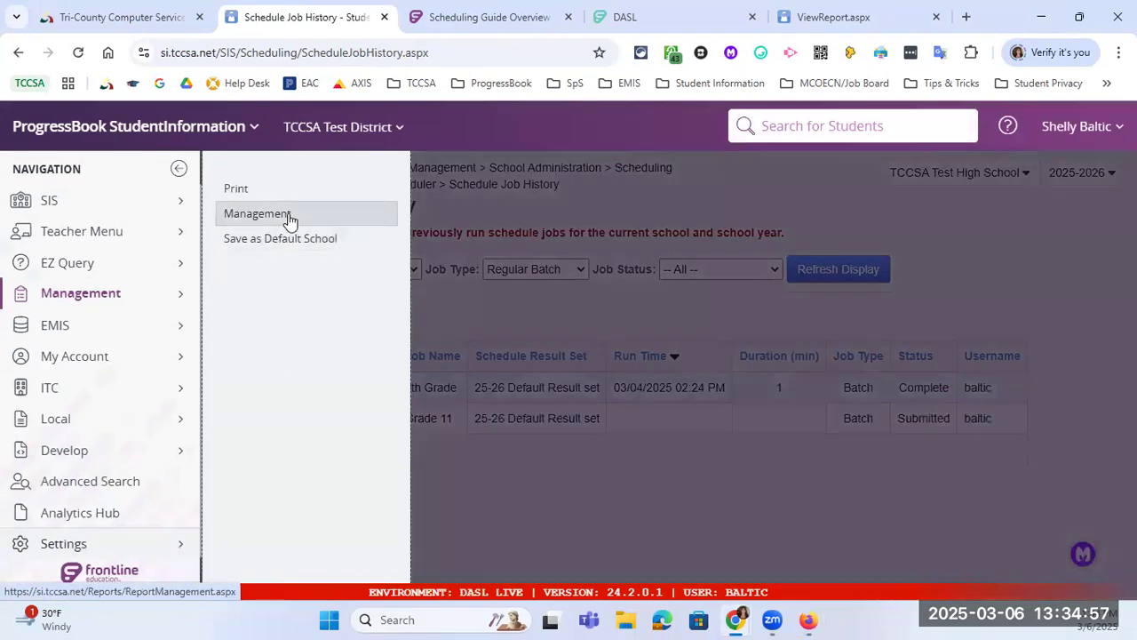
pyautogui.click(289, 217)
pyautogui.click(639, 106)
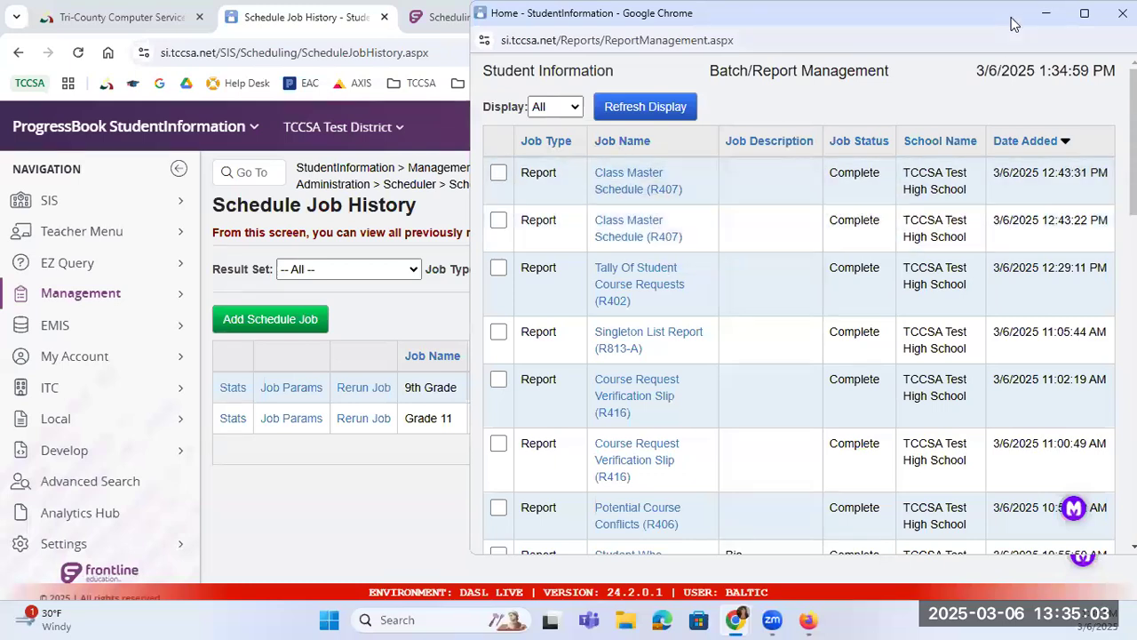
pyautogui.click(1050, 14)
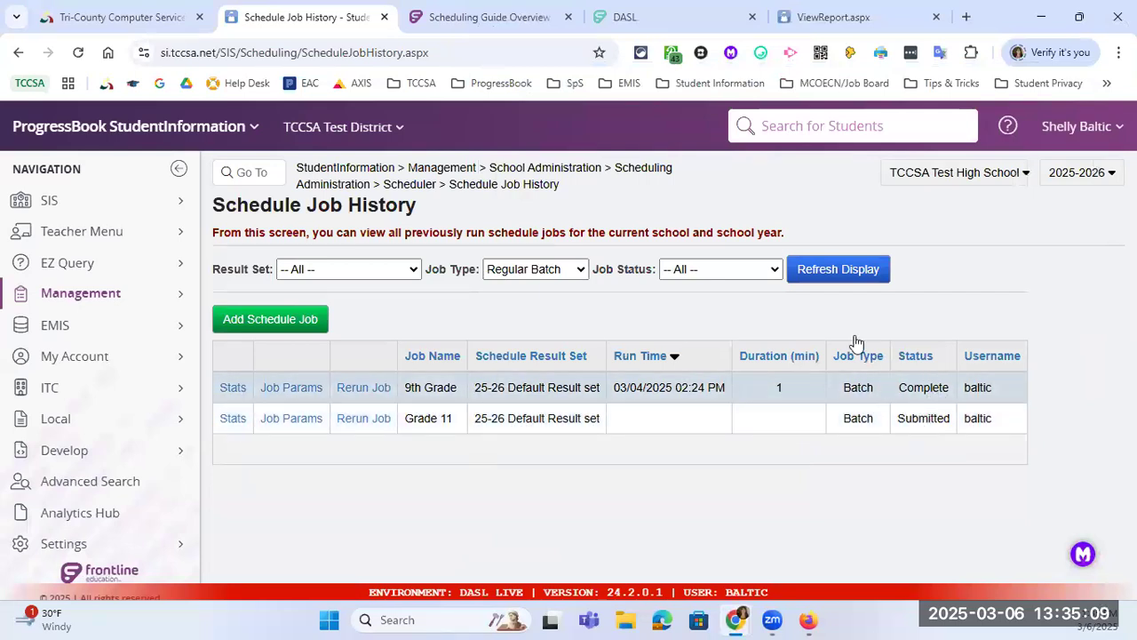
pyautogui.click(828, 280)
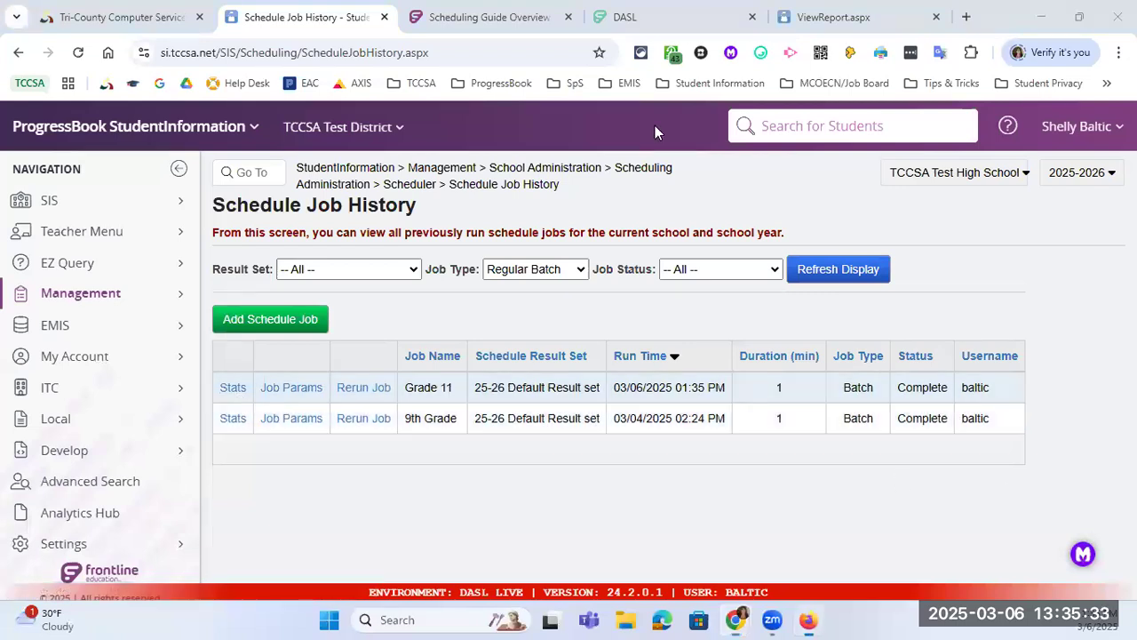
# Step: In Firefox, reload the student's course requests, review the assignments, and highlight the assignment type of ENGLISH 11
pyautogui.scroll(-3, 553, 295)
pyautogui.scroll(1, 552, 295)
pyautogui.scroll(-1, 474, 353)
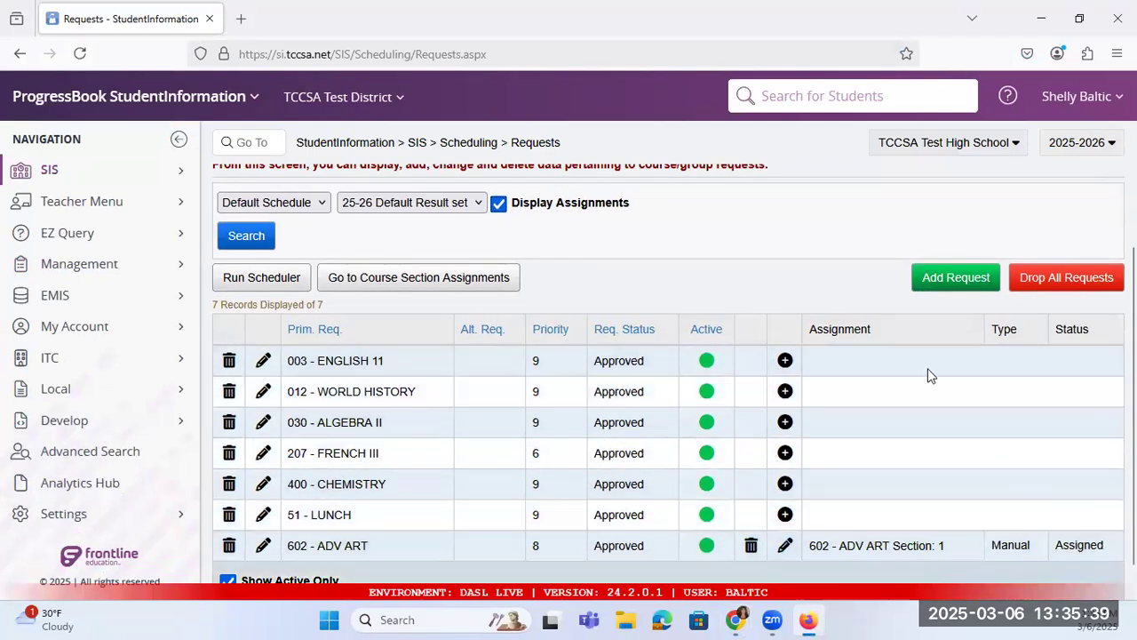
pyautogui.scroll(3, 696, 421)
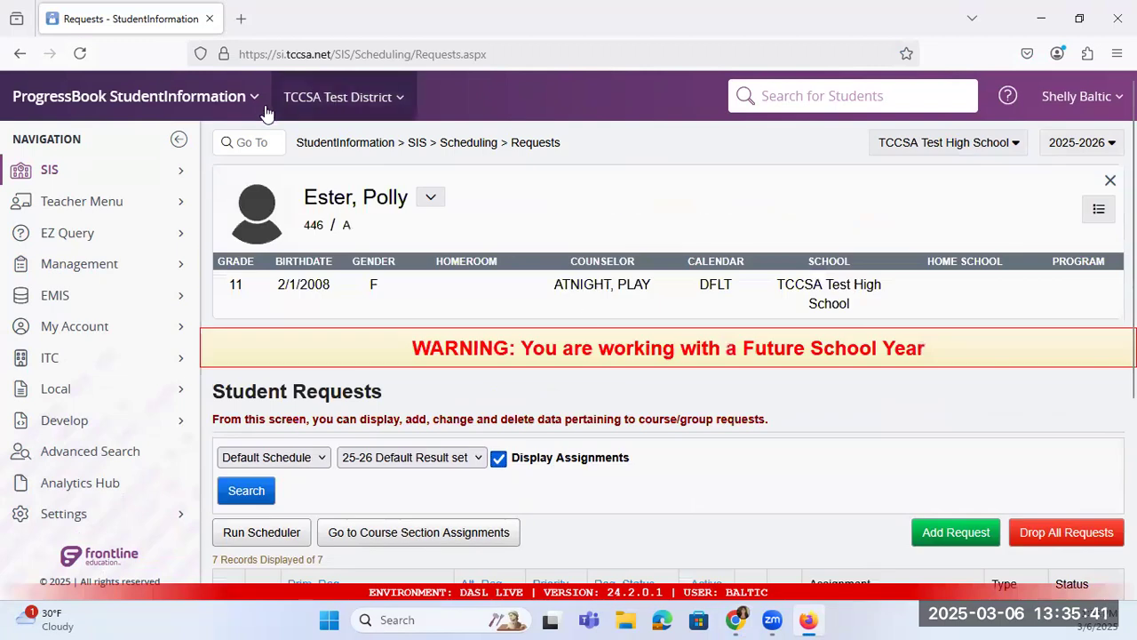
pyautogui.click(79, 54)
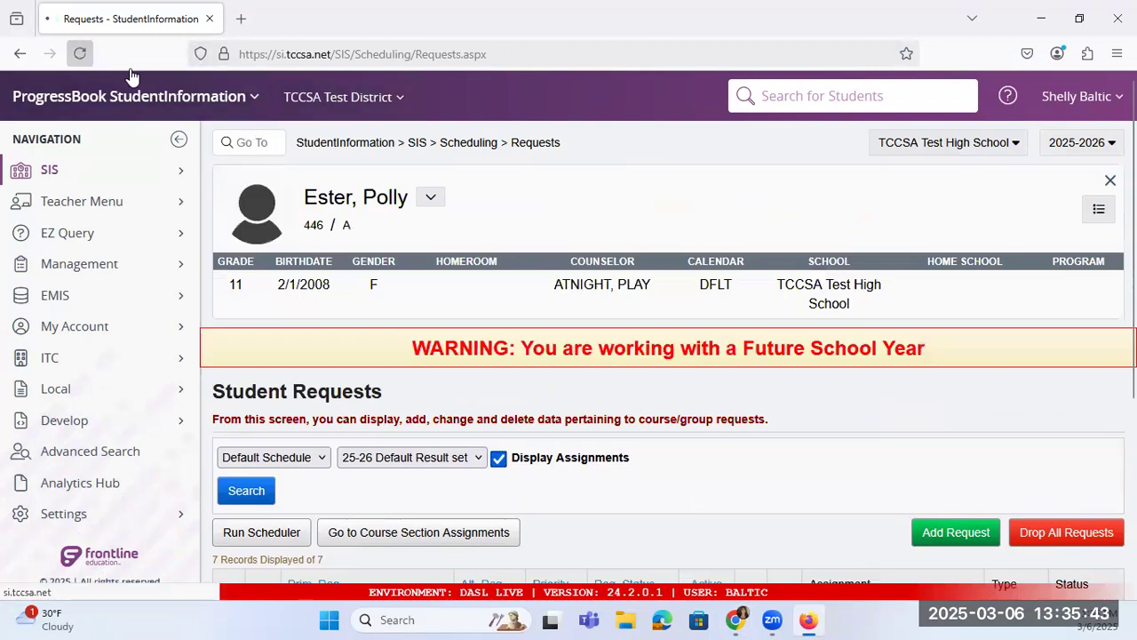
pyautogui.scroll(-3, 761, 373)
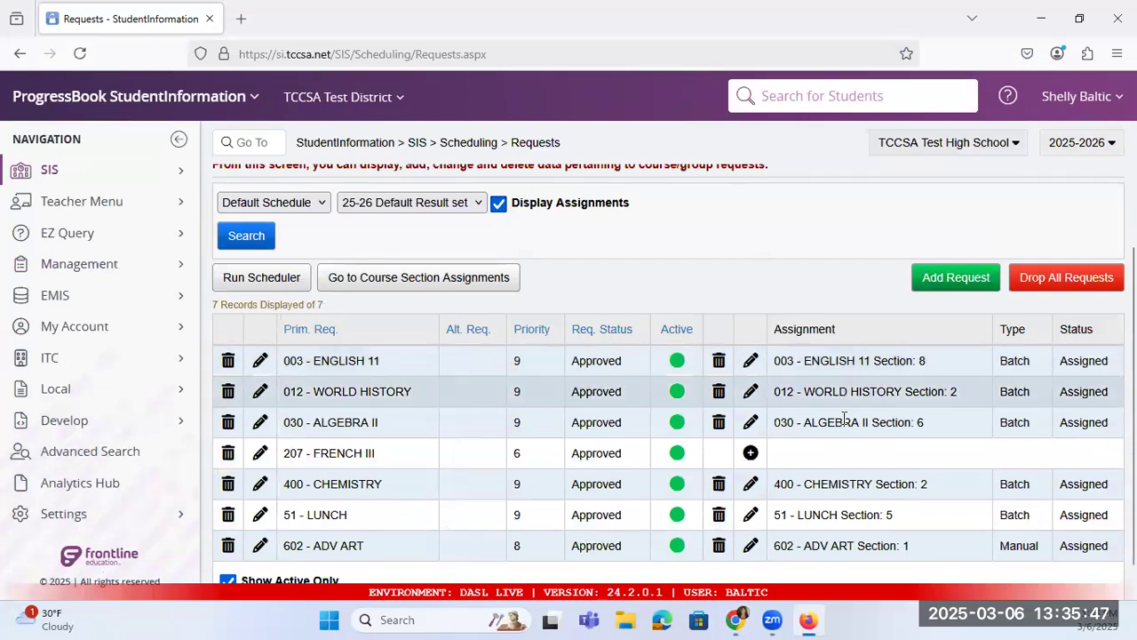
pyautogui.doubleClick(1033, 367)
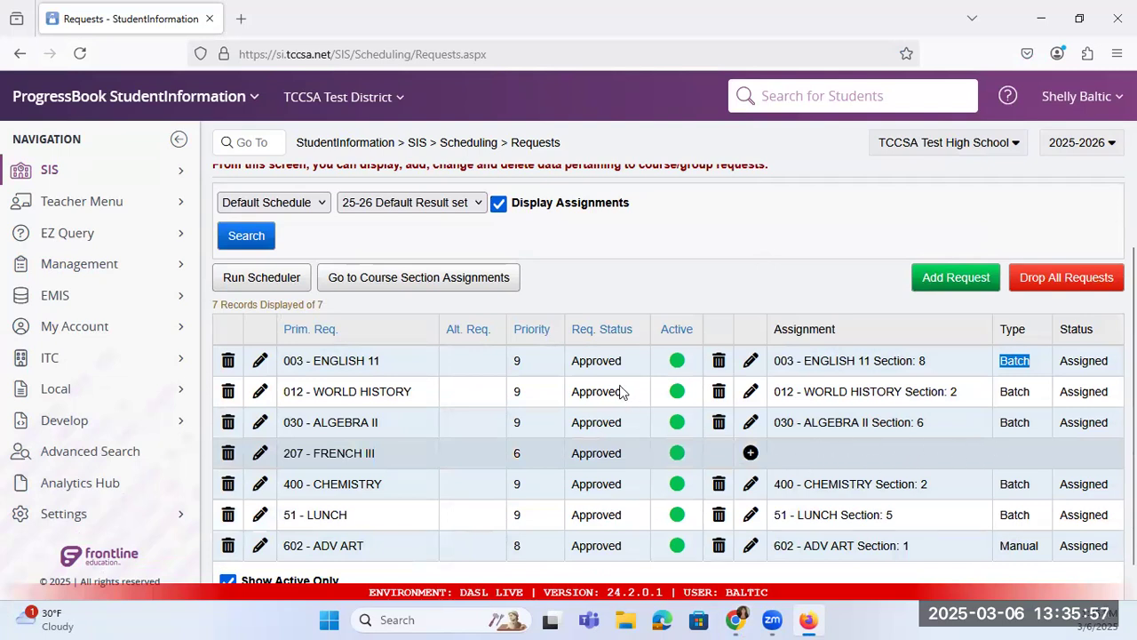
pyautogui.scroll(3, 622, 385)
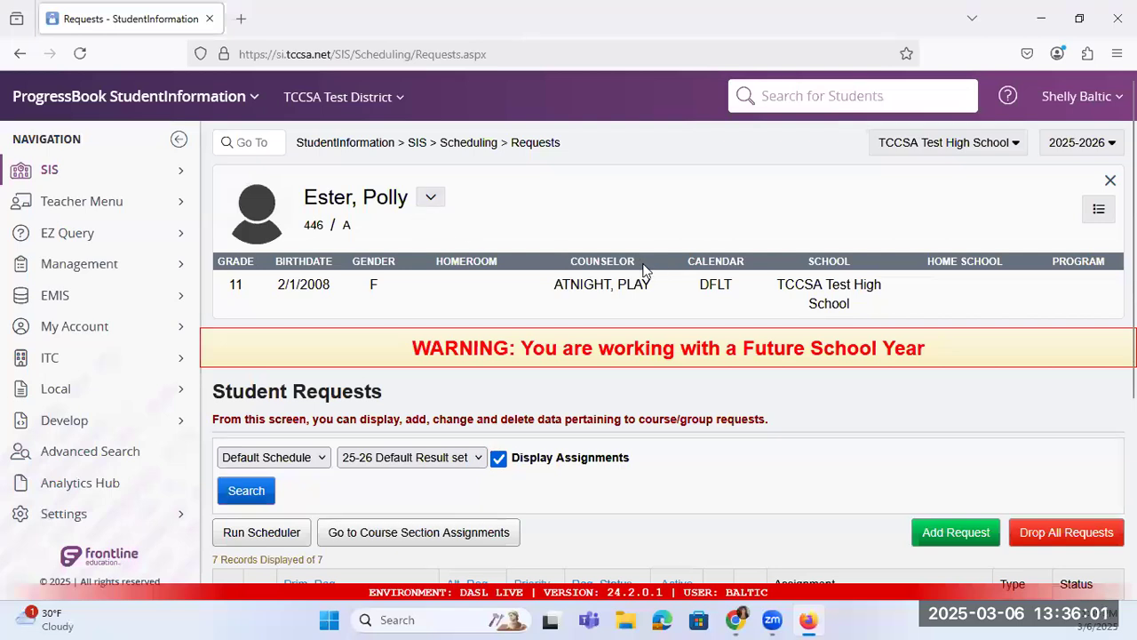
# Step: Open the student's course section assignments and review the scheduled courses
pyautogui.click(475, 144)
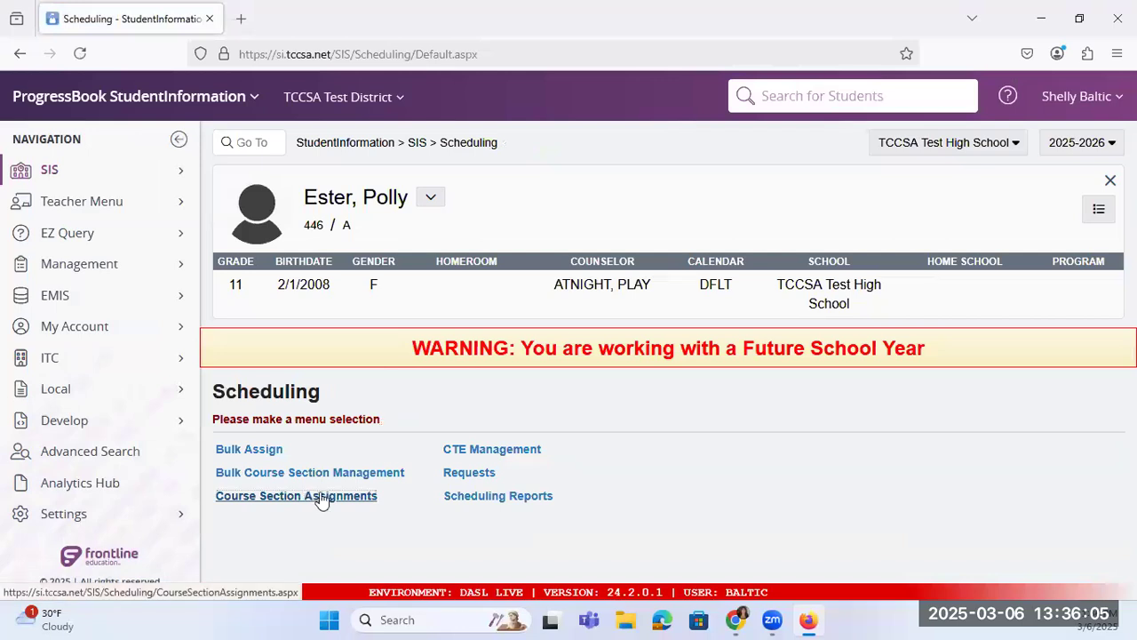
pyautogui.click(322, 496)
pyautogui.scroll(-3, 569, 382)
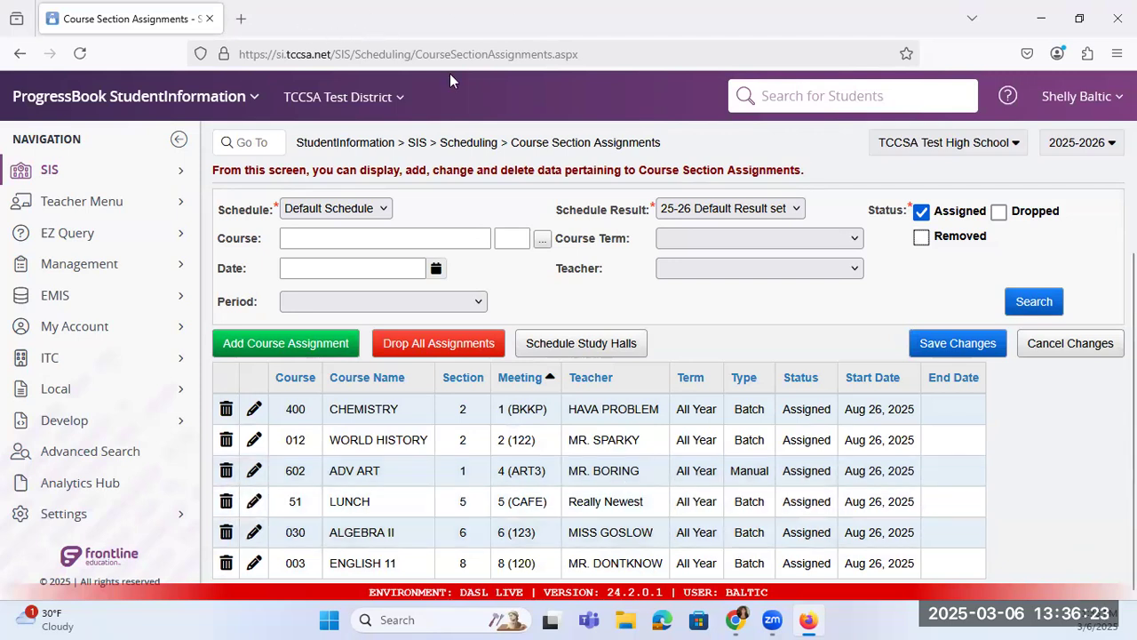
# Step: Return to Chrome, open the Grade 11 job's statistics, collapse the navigation, and review the Students Scheduled Summary through the percentages for all passes
pyautogui.hotkey('alt', 'Tab')
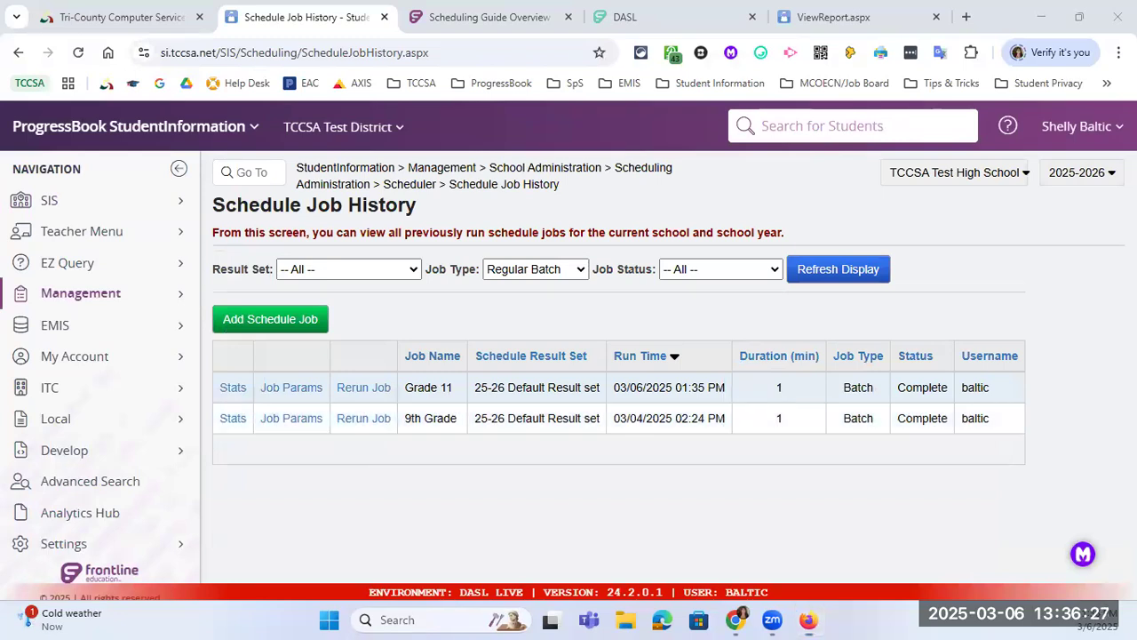
pyautogui.click(233, 391)
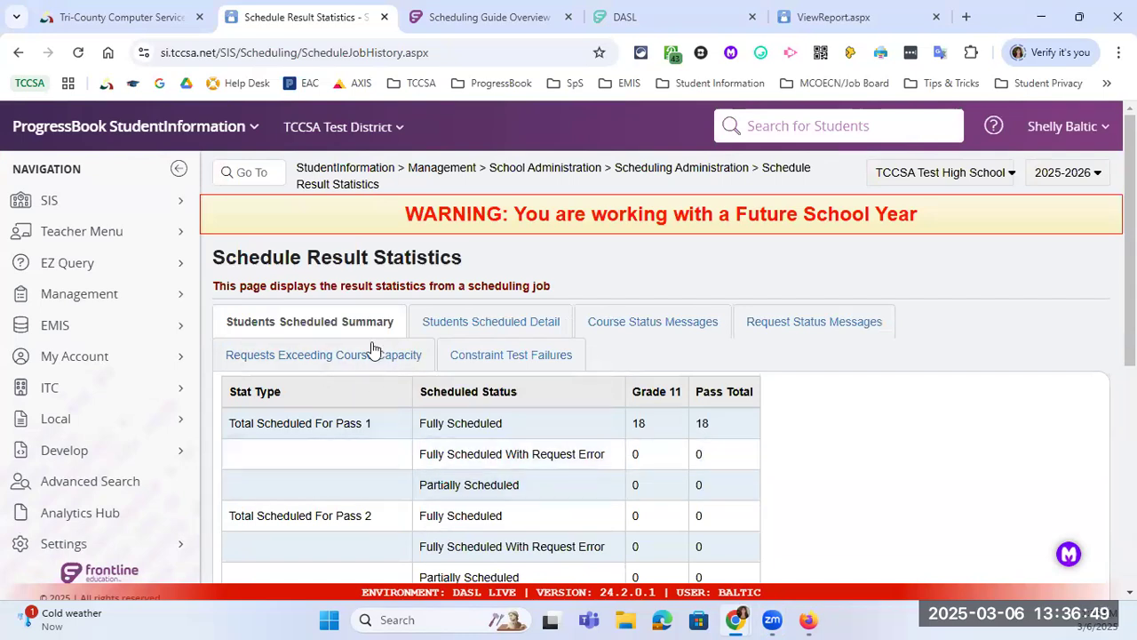
pyautogui.click(179, 169)
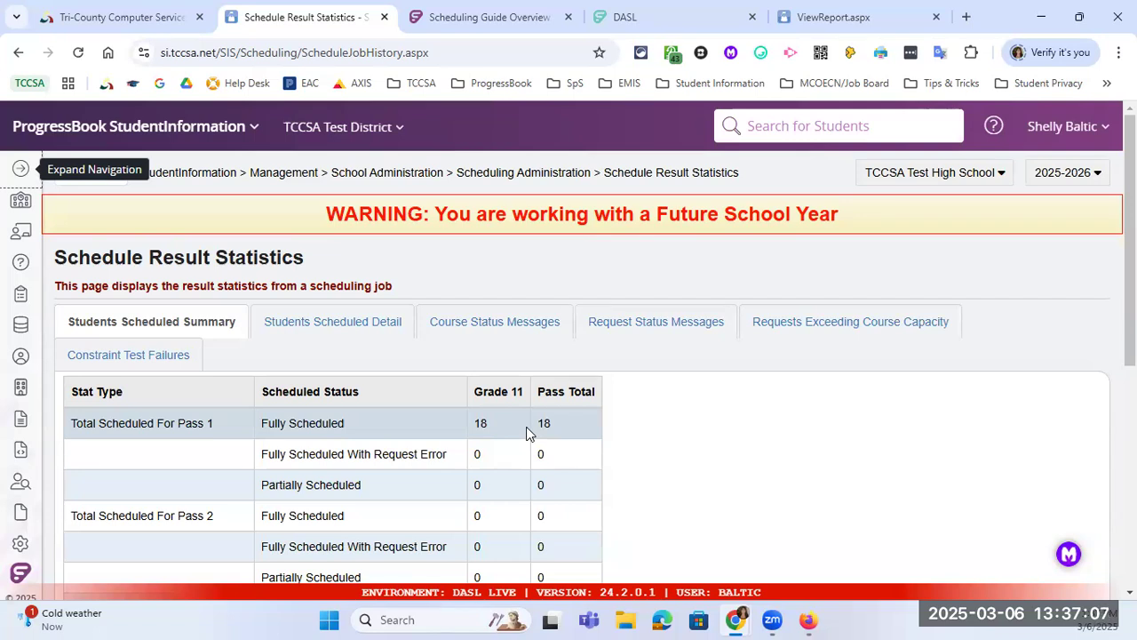
pyautogui.scroll(-2, 527, 424)
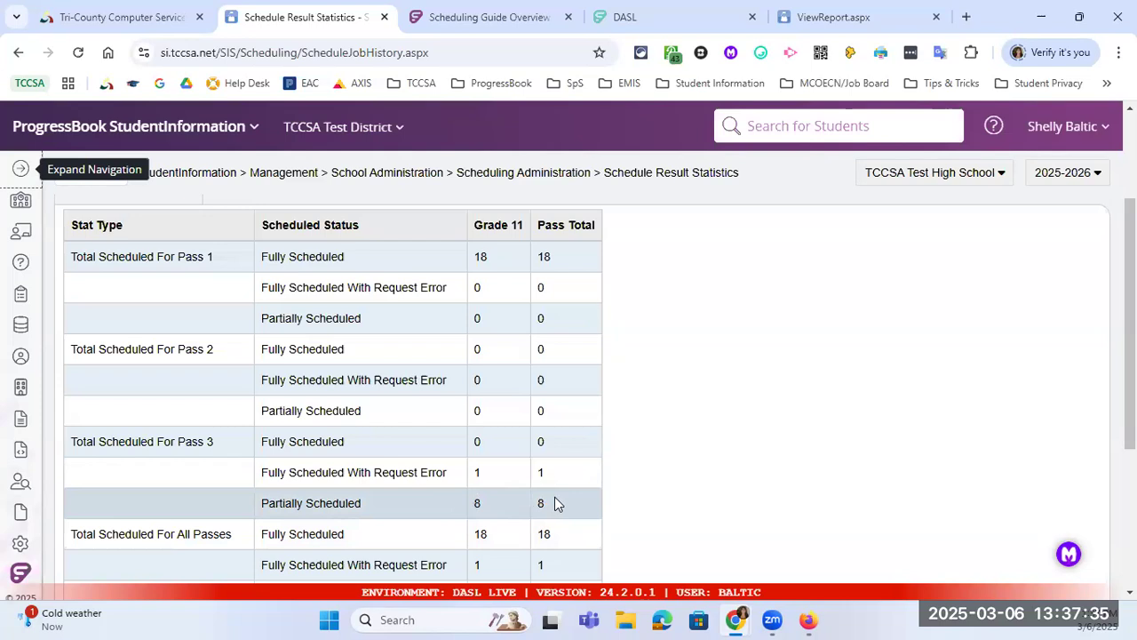
pyautogui.scroll(-1, 554, 497)
pyautogui.scroll(-1, 554, 498)
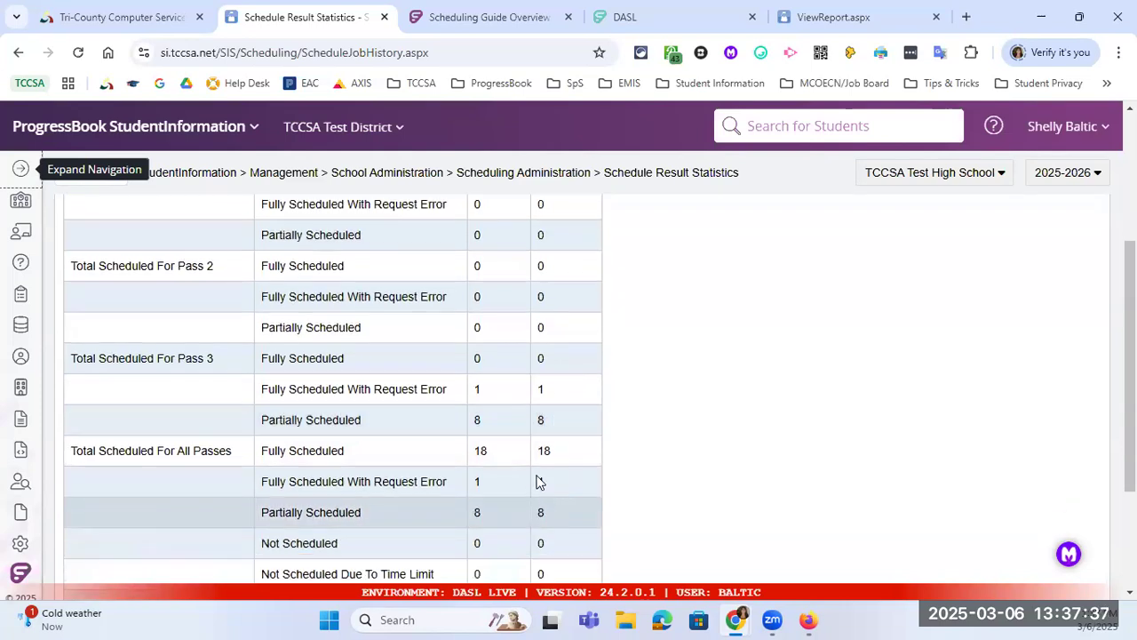
pyautogui.scroll(-1, 554, 477)
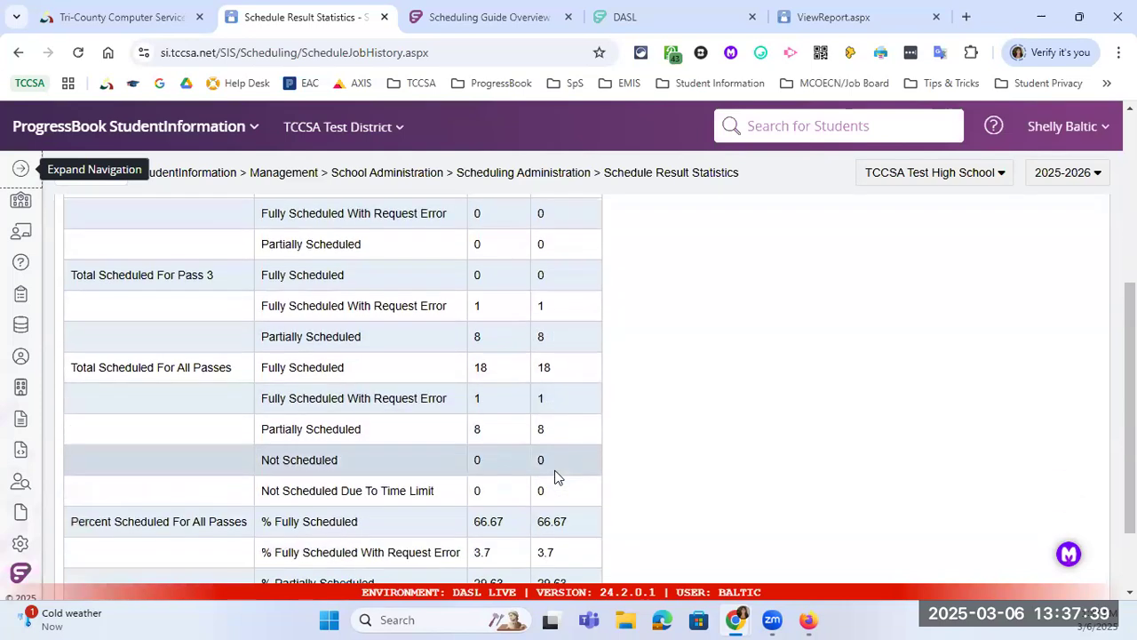
pyautogui.scroll(-1, 555, 477)
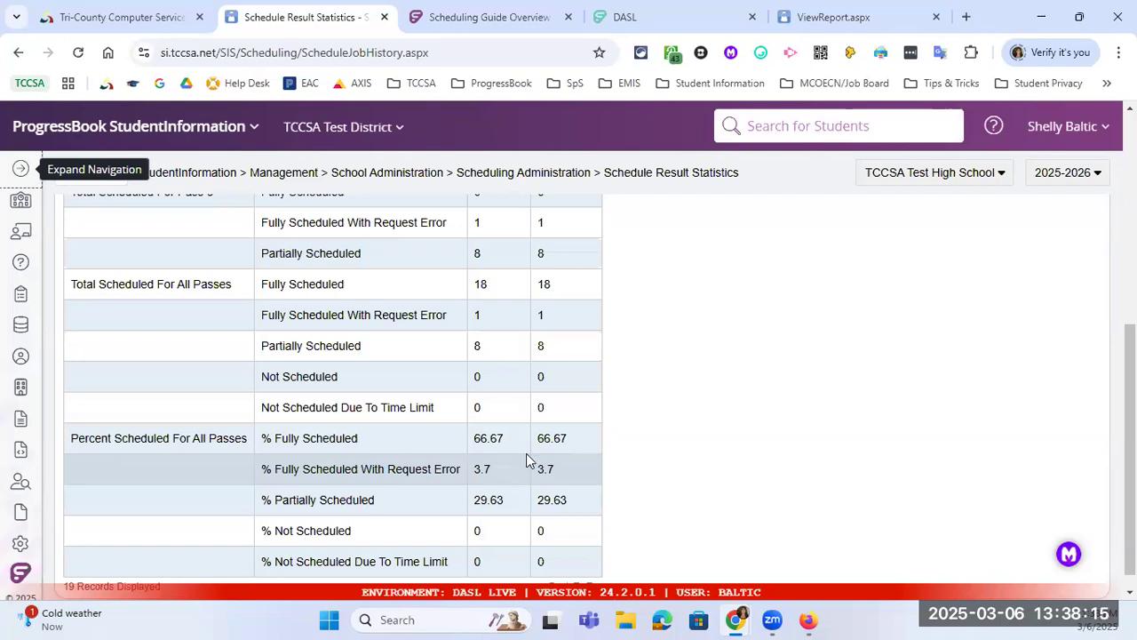
# Step: Open the Students Scheduled Detail statistics, review the Fully Scheduled students, and highlight the number of the student examined earlier
pyautogui.scroll(-1, 525, 455)
pyautogui.scroll(5, 533, 484)
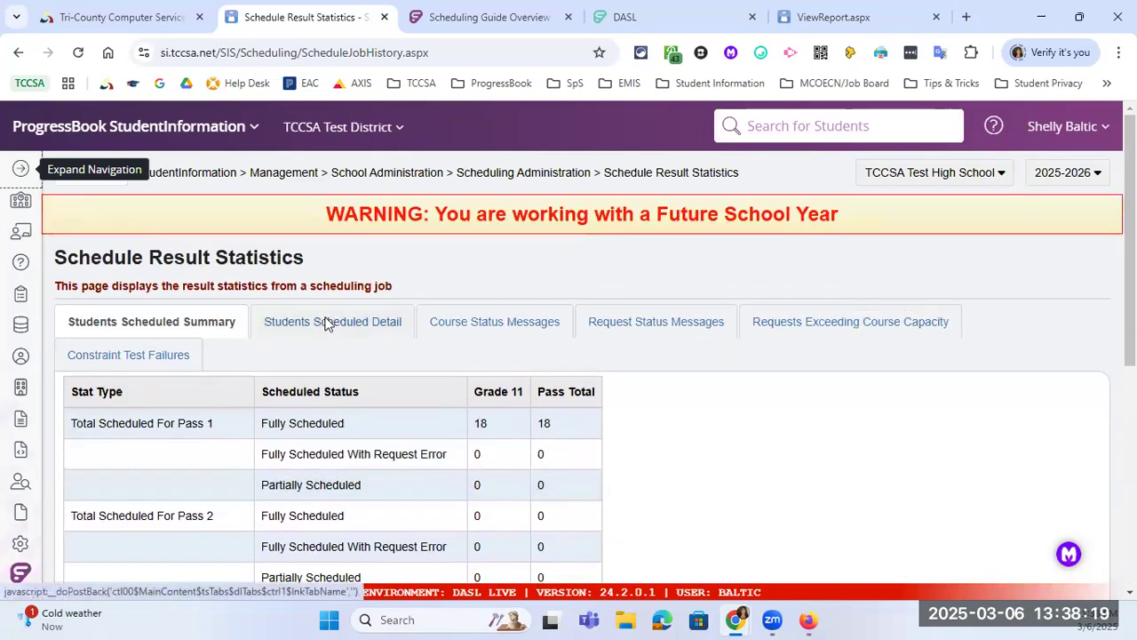
pyautogui.click(330, 321)
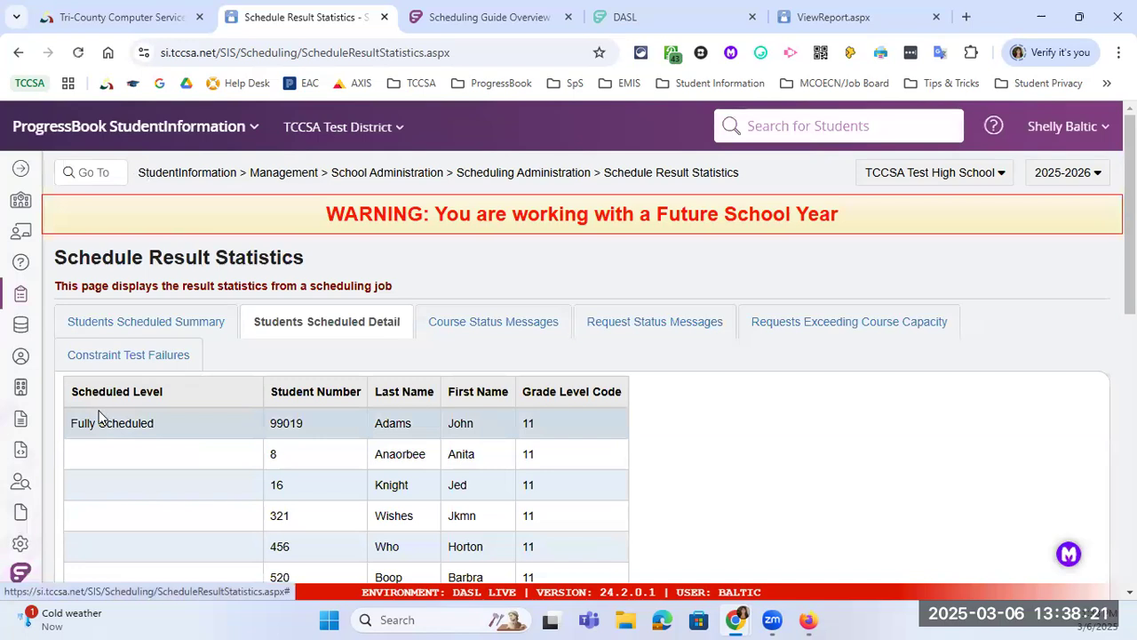
pyautogui.scroll(-1, 415, 378)
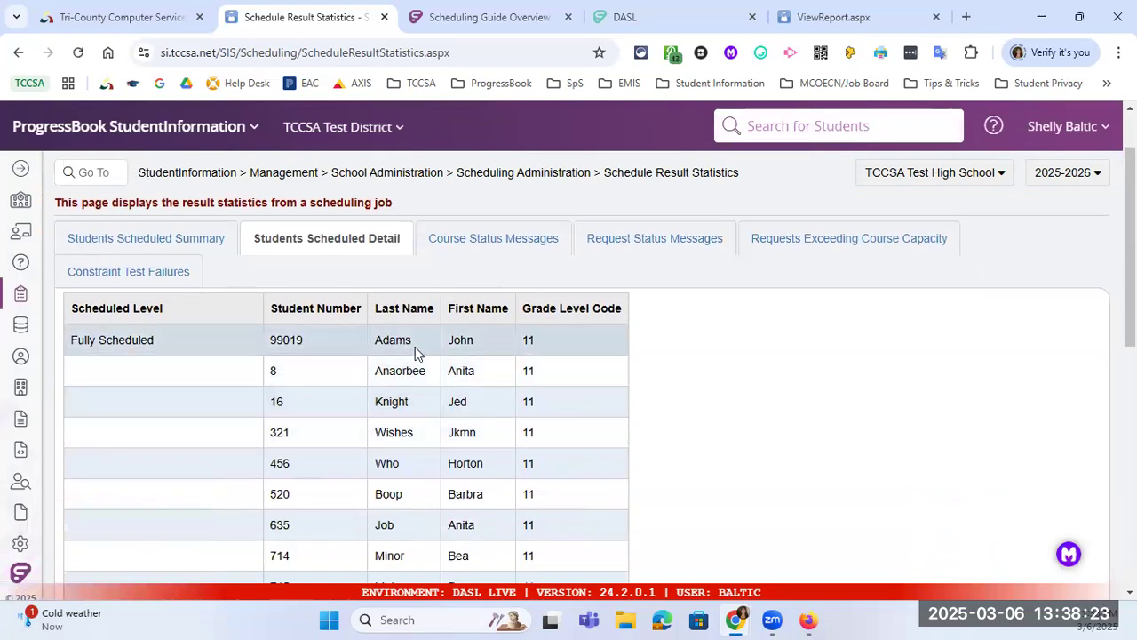
pyautogui.scroll(-2, 442, 360)
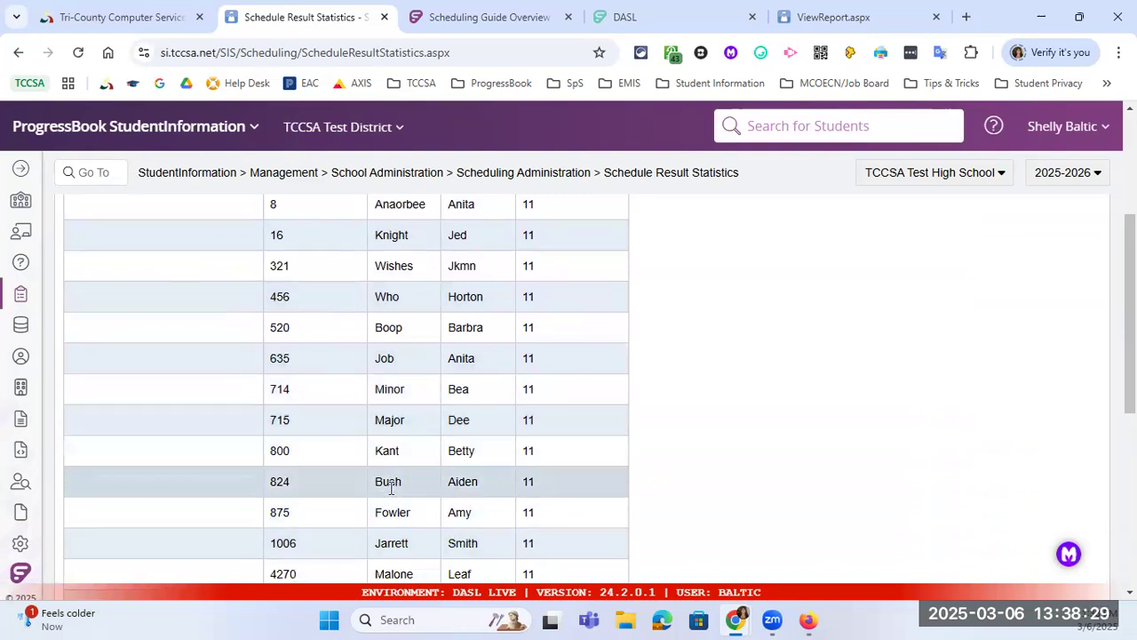
pyautogui.moveTo(292, 490); pyautogui.dragTo(255, 490)
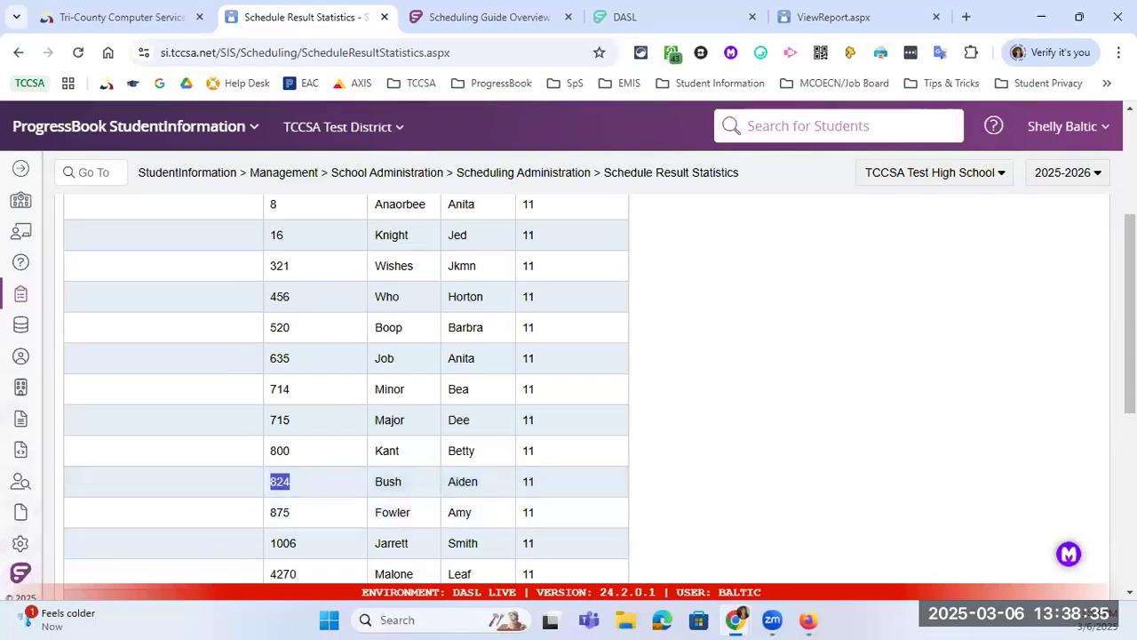
# Step: In Firefox, review the fully scheduled student's course section assignments, then open and review the student's course requests with their assignments
pyautogui.hotkey('alt', 'Tab')
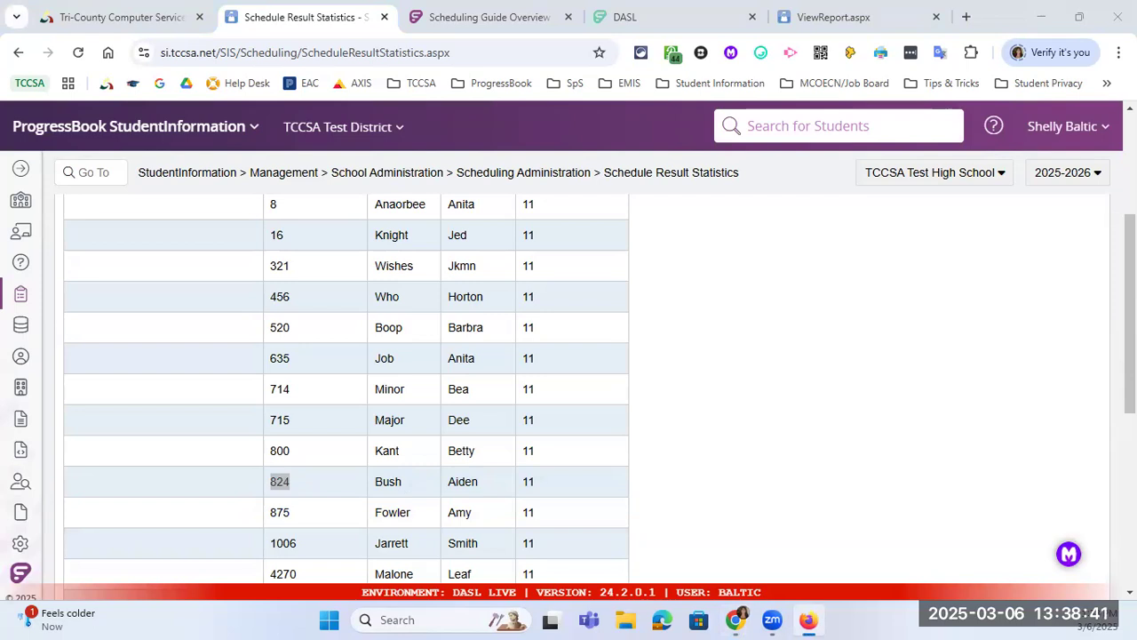
pyautogui.hotkey('alt', 'Tab')
pyautogui.scroll(-3, 457, 377)
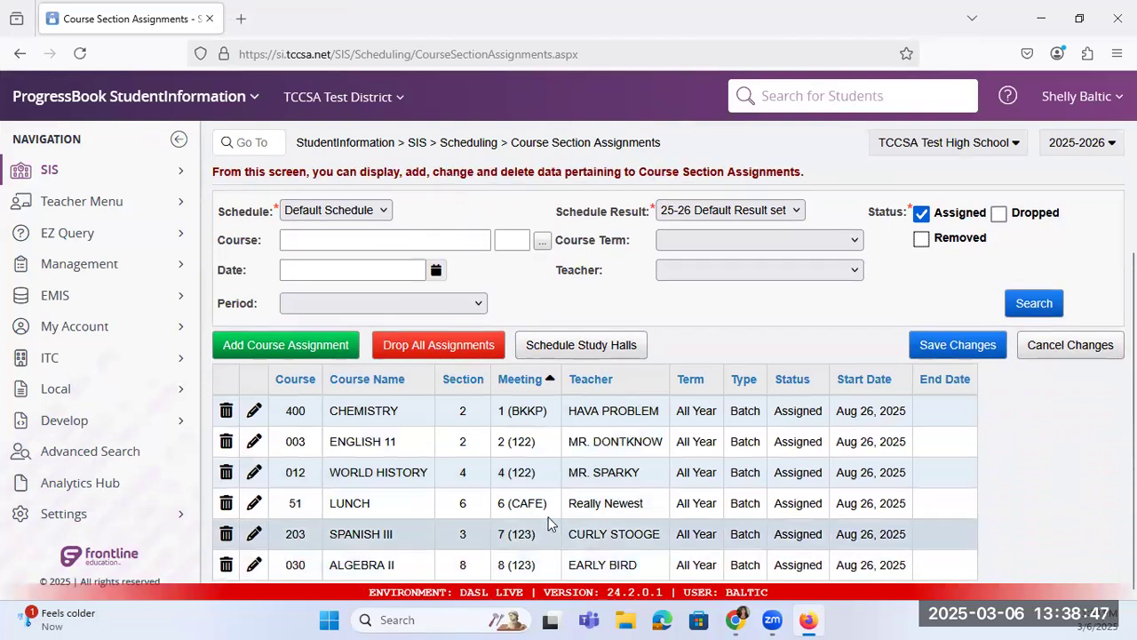
pyautogui.scroll(3, 494, 355)
pyautogui.click(472, 144)
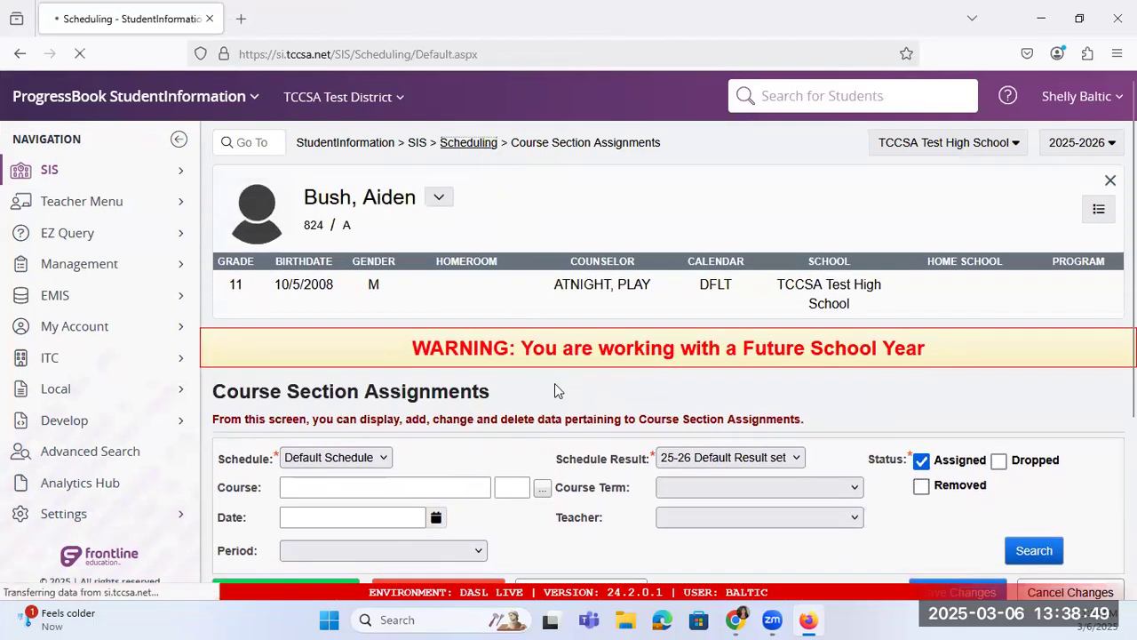
pyautogui.click(471, 472)
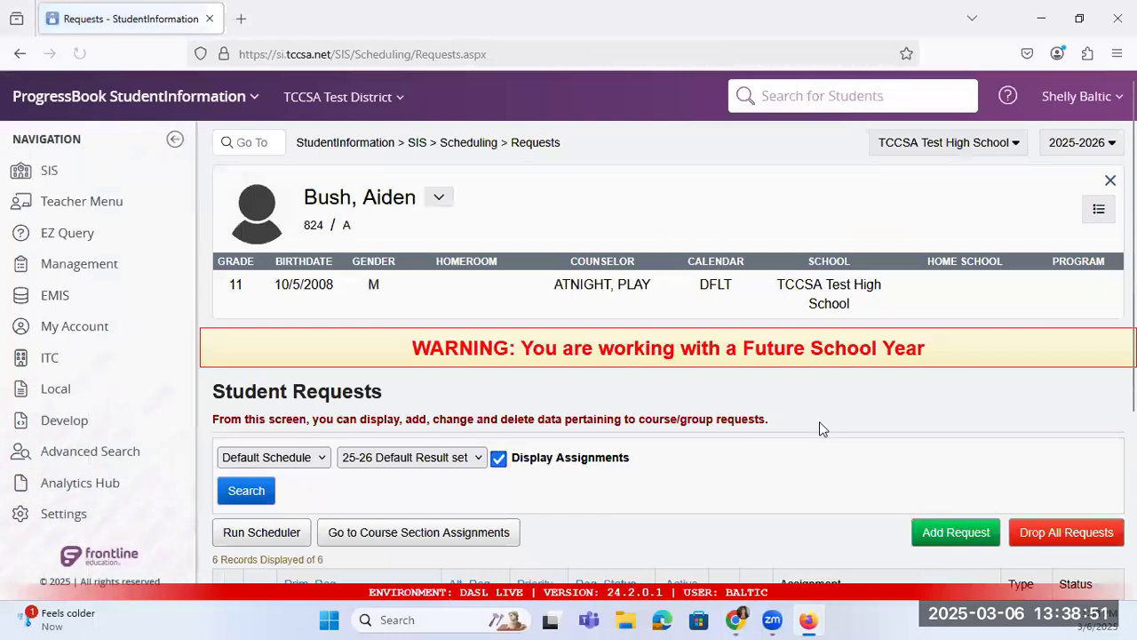
pyautogui.scroll(-3, 853, 445)
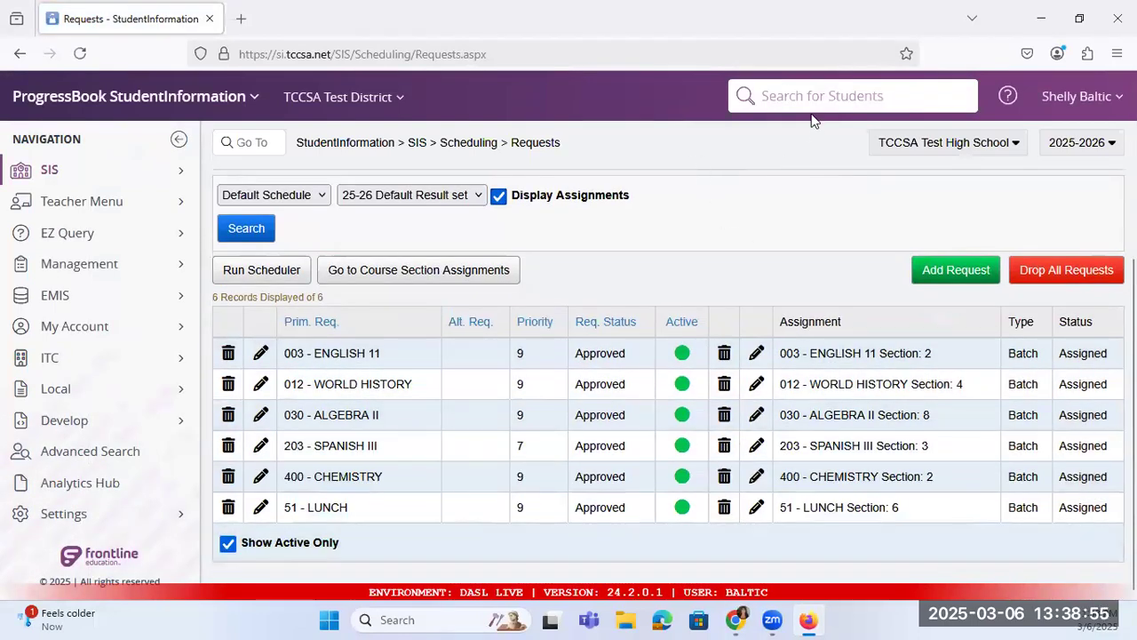
# Step: Search for the student listed as Fully Scheduled With Request Error by last name and view that student's requests
pyautogui.click(786, 95)
pyautogui.write('sistler')
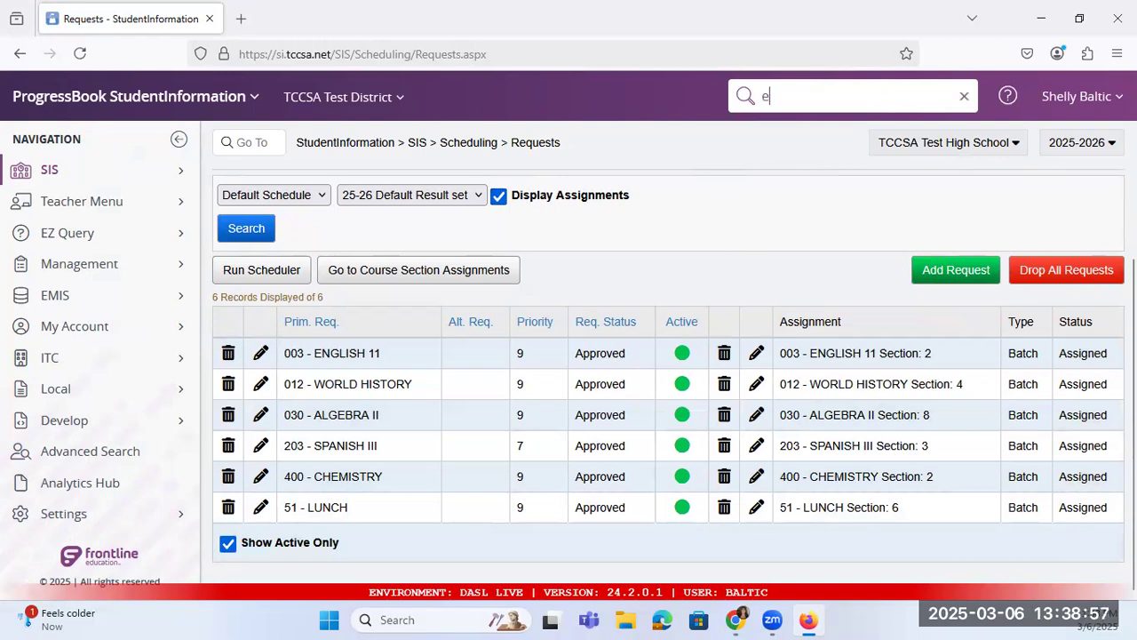
pyautogui.press('Return')
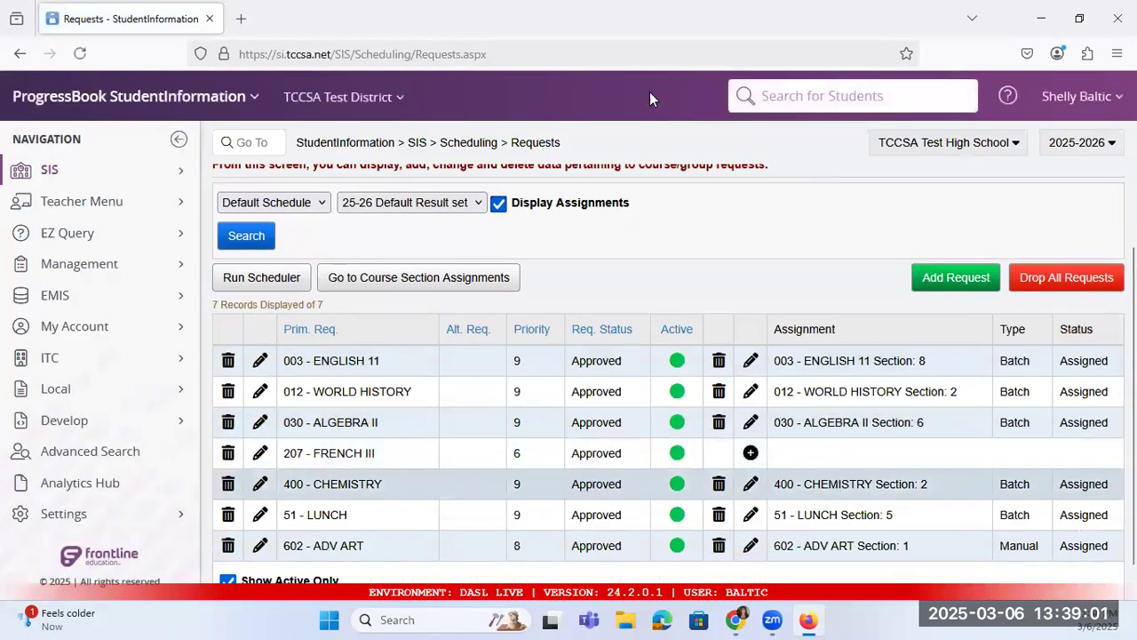
# Step: Review Students Scheduled Detail in Chrome through the Partially Scheduled group, and check a partially scheduled student's requests in Firefox
pyautogui.hotkey('alt', 'Tab')
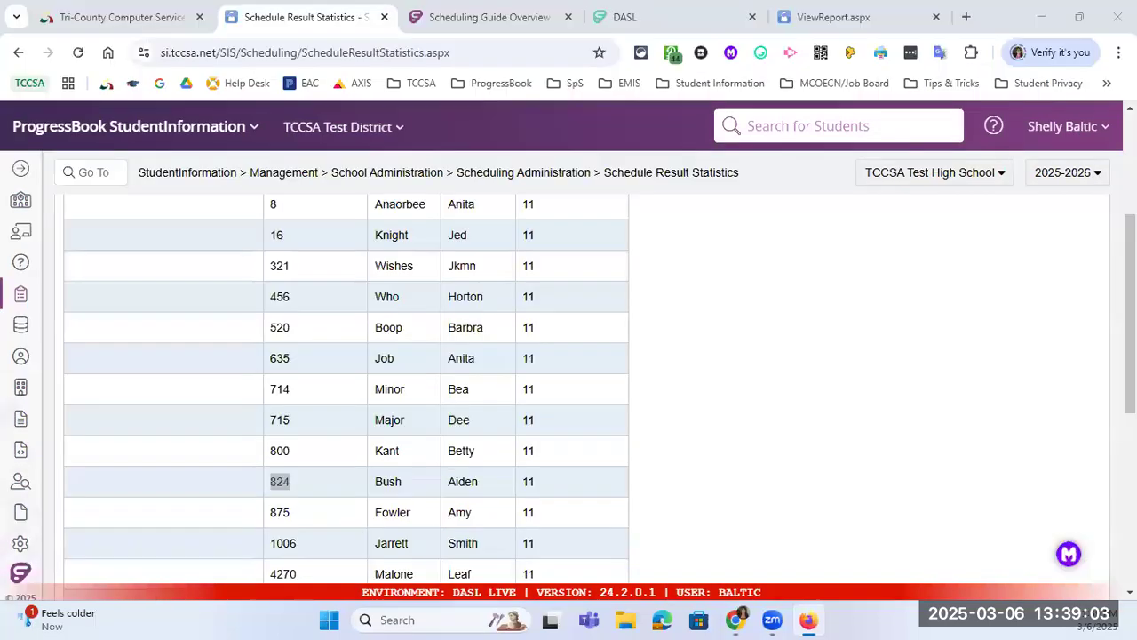
pyautogui.scroll(-3, 484, 432)
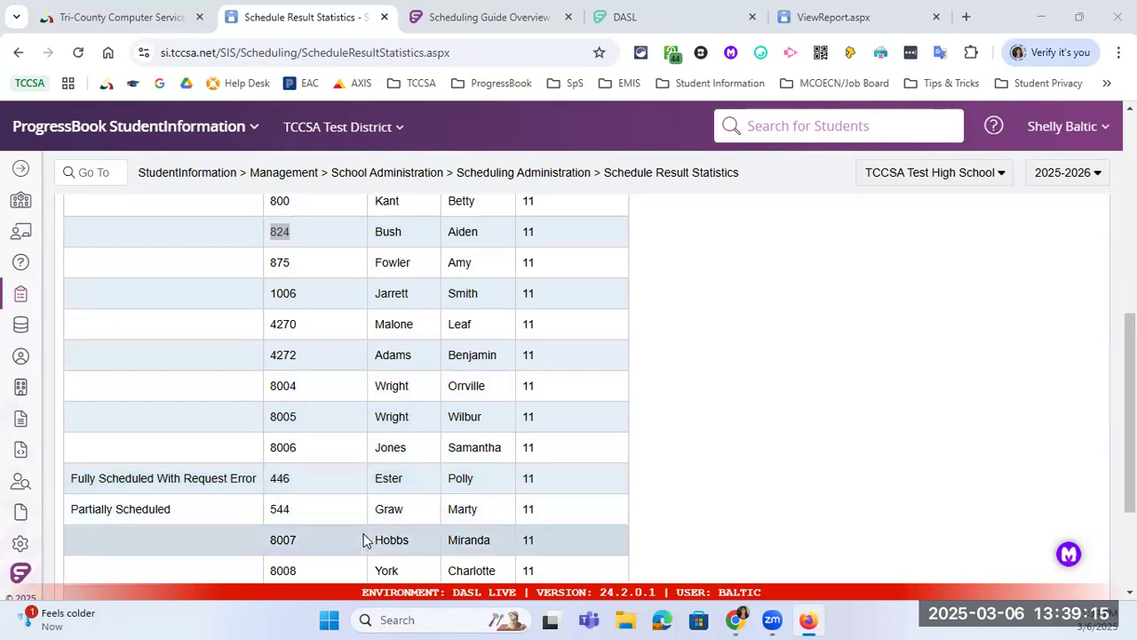
pyautogui.scroll(1, 440, 421)
pyautogui.scroll(5, 439, 448)
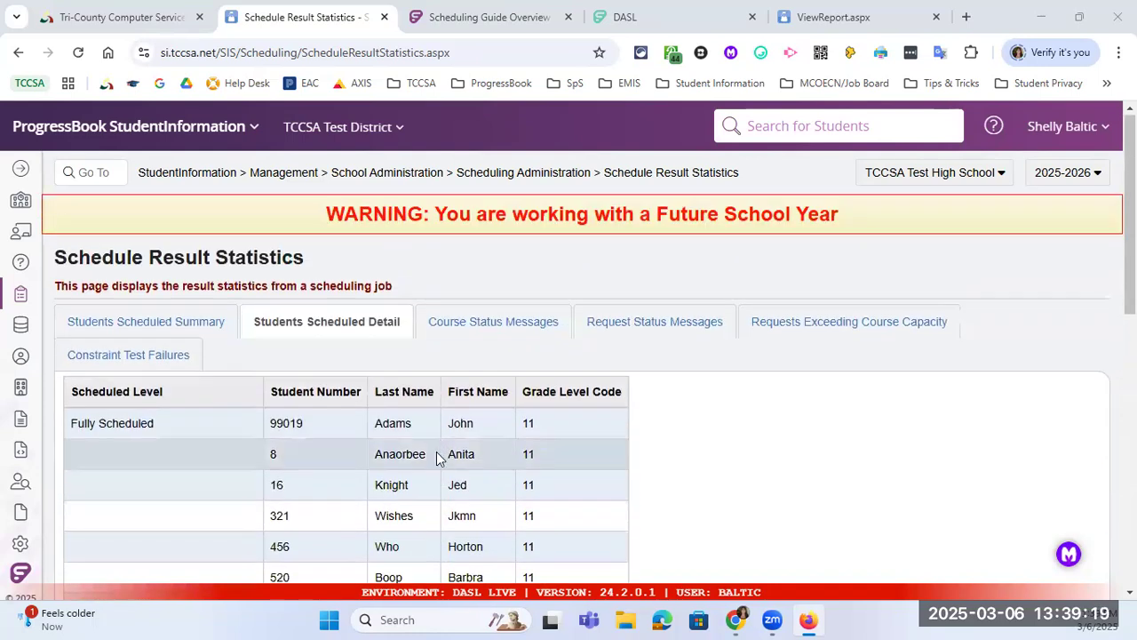
pyautogui.scroll(-1, 449, 470)
pyautogui.scroll(-7, 449, 469)
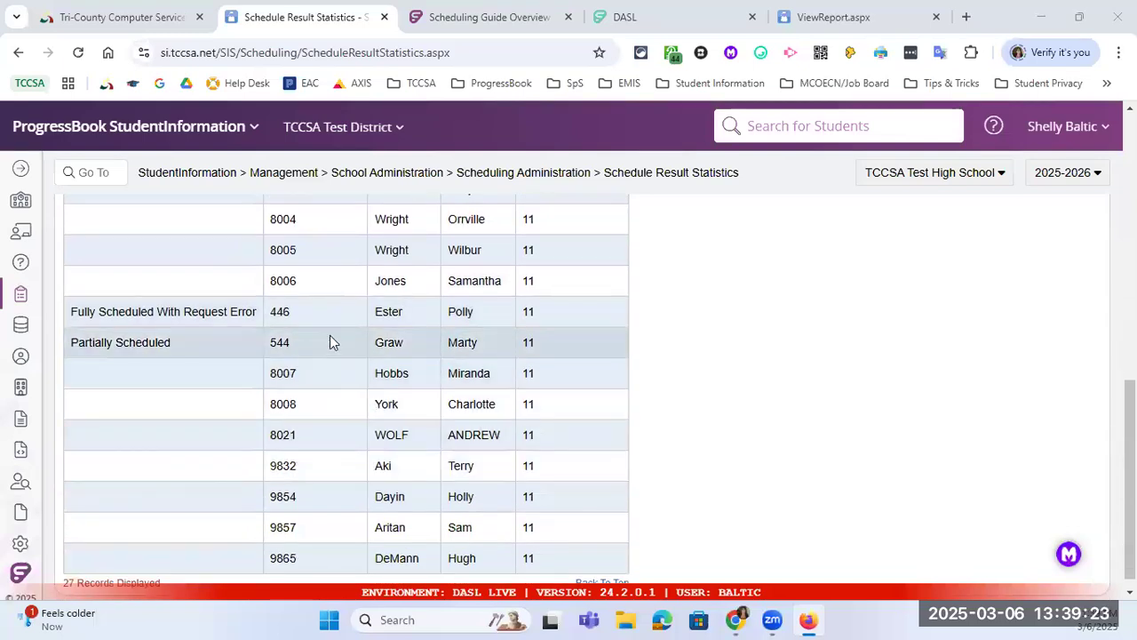
pyautogui.scroll(-1, 382, 353)
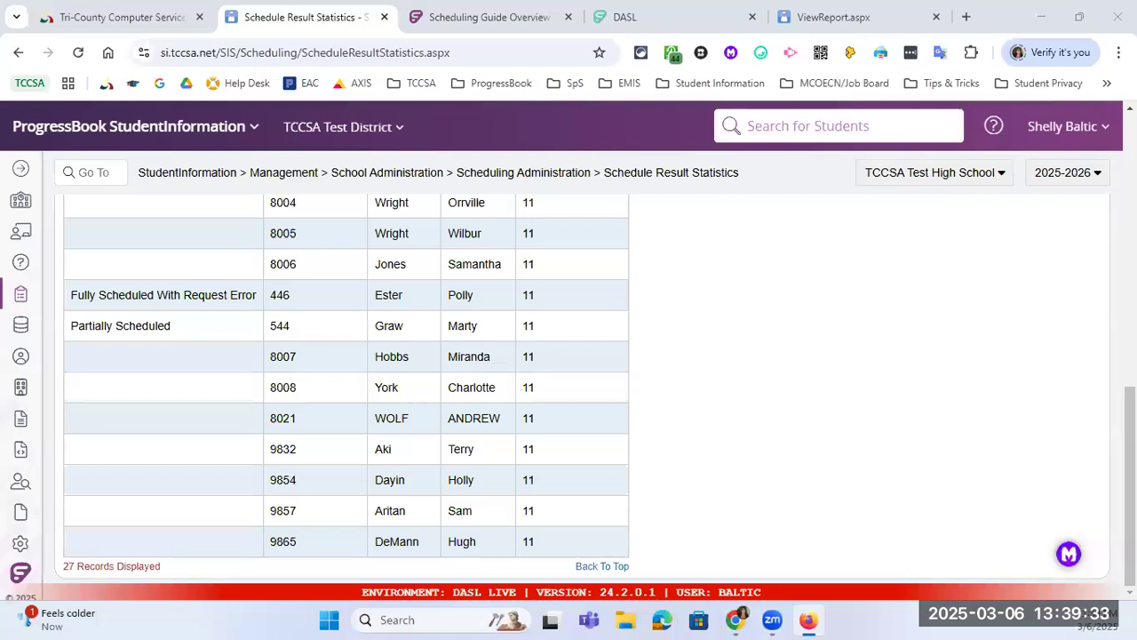
pyautogui.hotkey('alt', 'Tab')
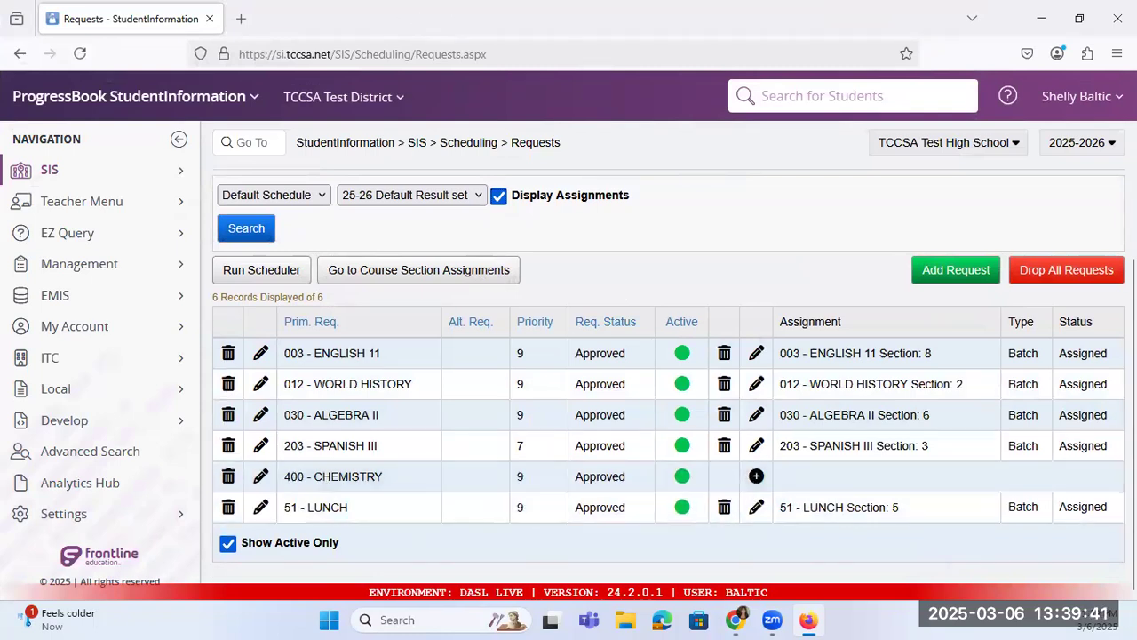
# Step: Return to Chrome, open the Course Status Messages, and highlight course 207
pyautogui.hotkey('alt', 'Tab')
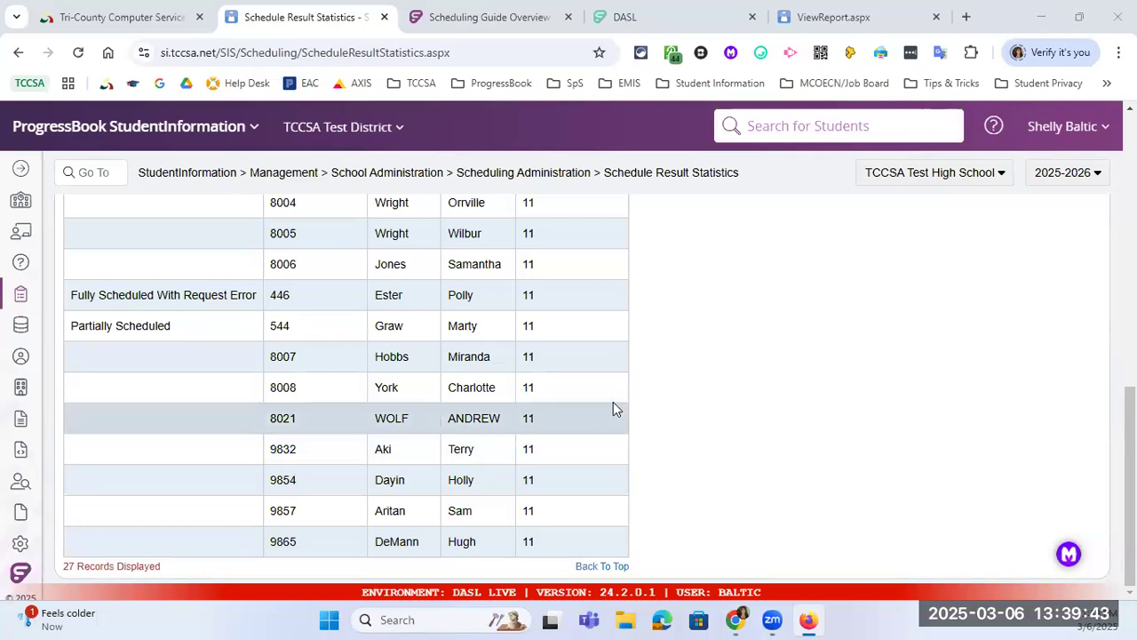
pyautogui.scroll(10, 613, 401)
pyautogui.click(514, 325)
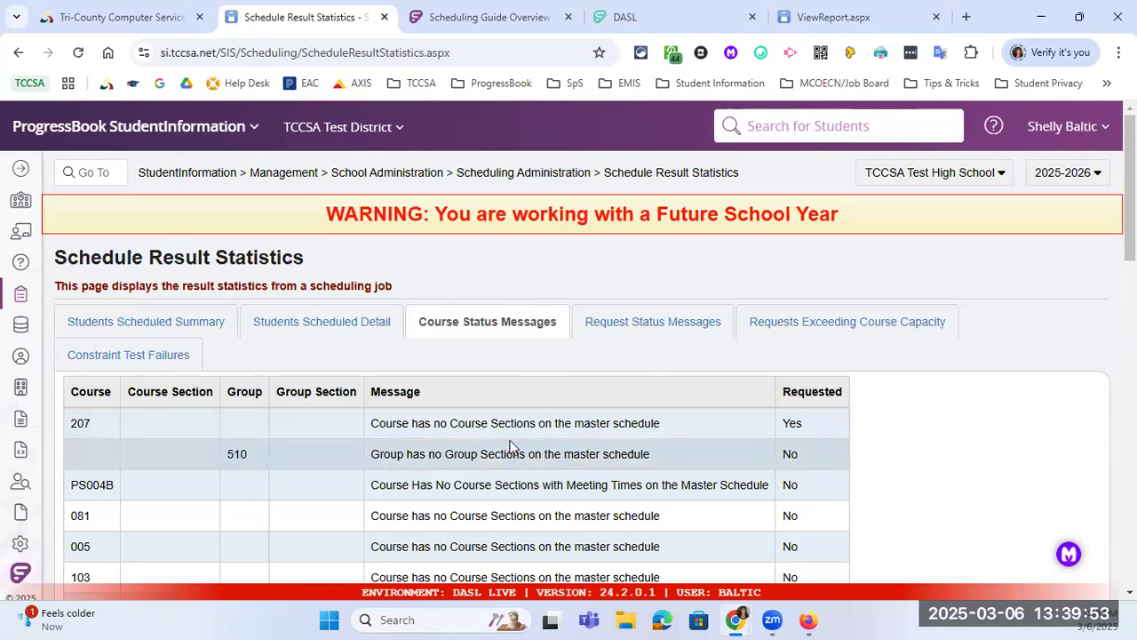
pyautogui.scroll(-1, 508, 449)
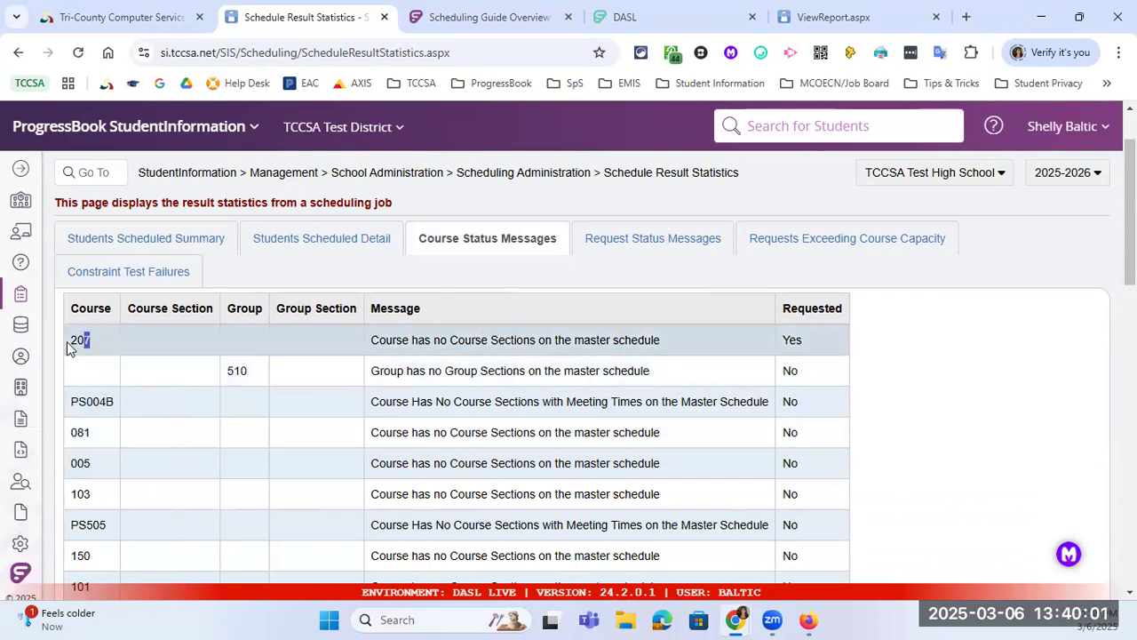
pyautogui.moveTo(67, 341); pyautogui.dragTo(68, 342)
# Step: In Firefox, search for the student with the request error by last name and highlight the course number of the FRENCH III request
pyautogui.click(807, 619)
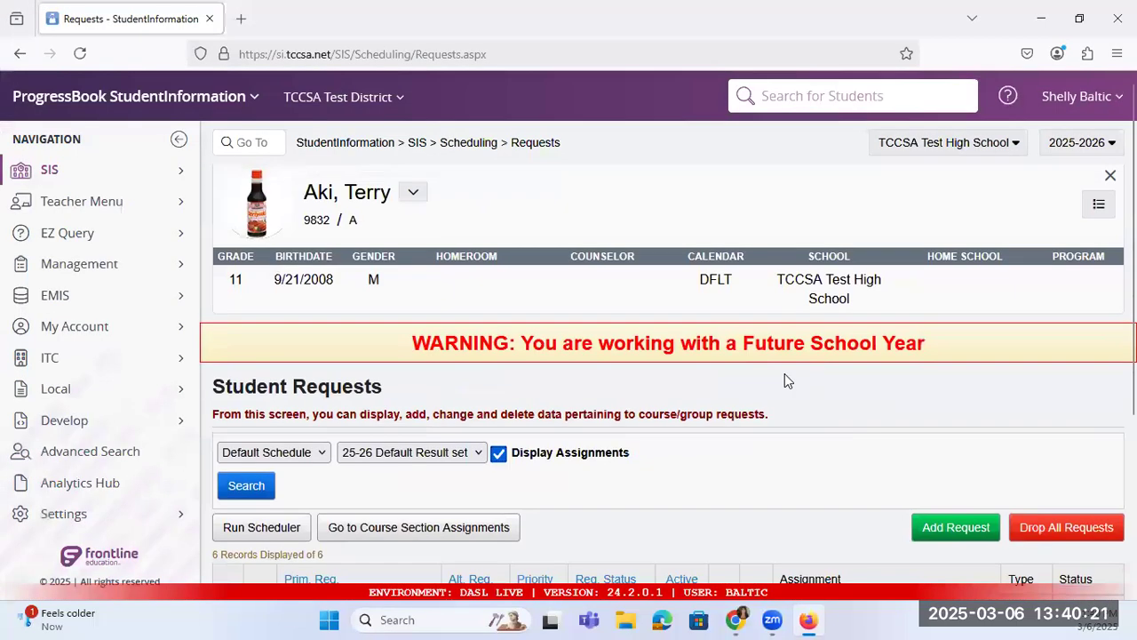
pyautogui.click(800, 103)
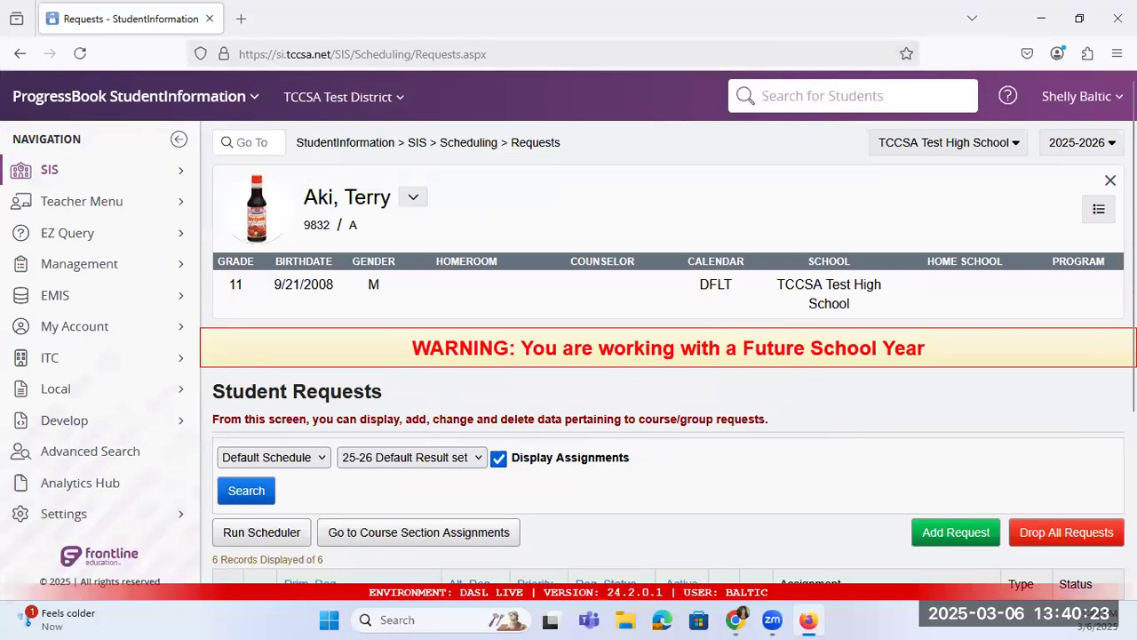
pyautogui.write('esters')
pyautogui.press('Return')
pyautogui.scroll(-1, 646, 238)
pyautogui.scroll(-2, 646, 238)
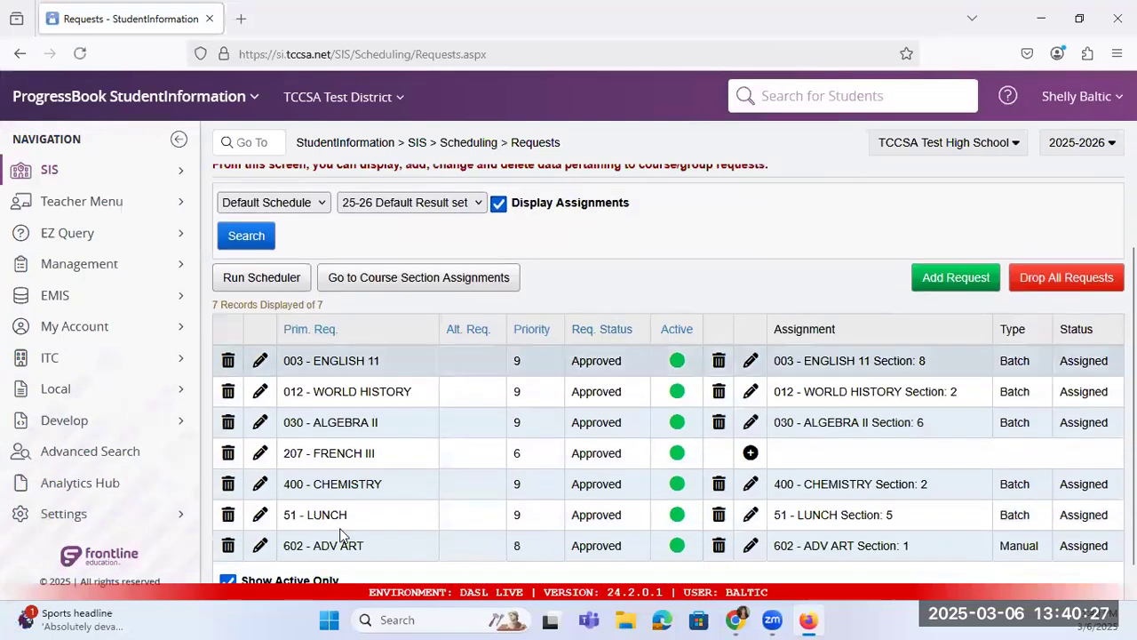
pyautogui.moveTo(290, 453); pyautogui.dragTo(304, 455)
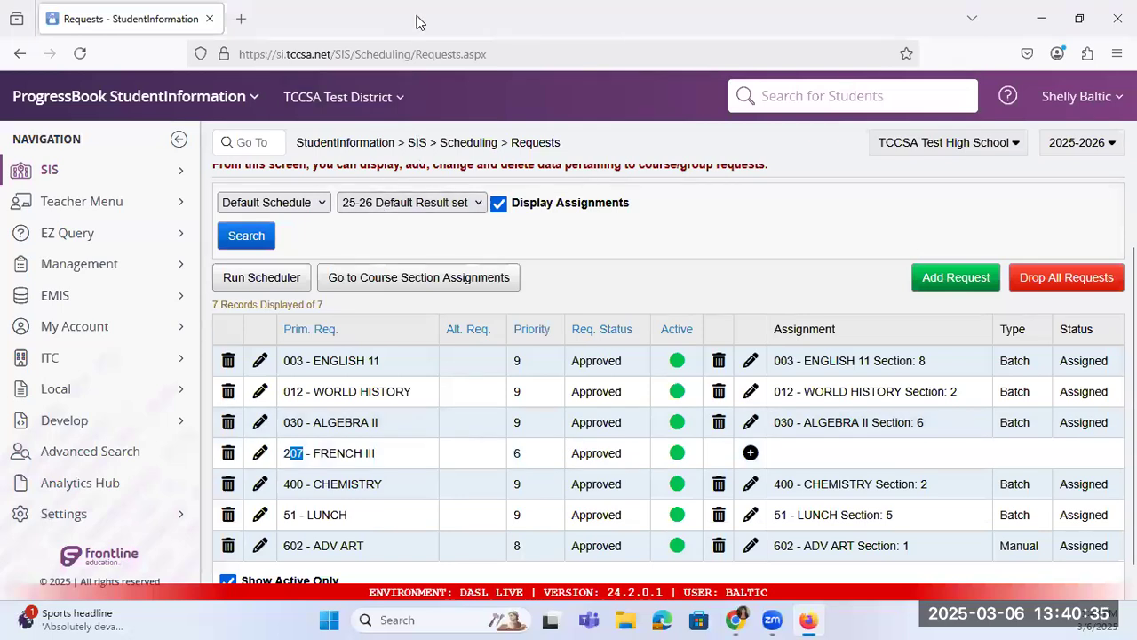
# Step: Return to Chrome and review the Course Status Messages for courses without sections or meeting times on the master schedule
pyautogui.hotkey('alt', 'Tab')
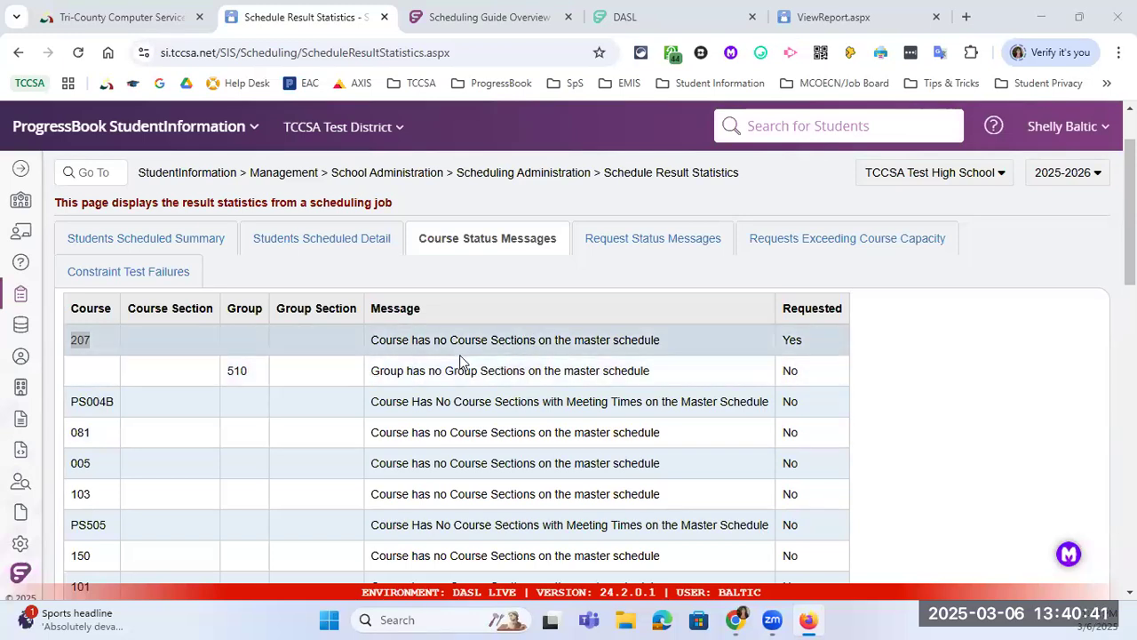
pyautogui.scroll(-1, 464, 335)
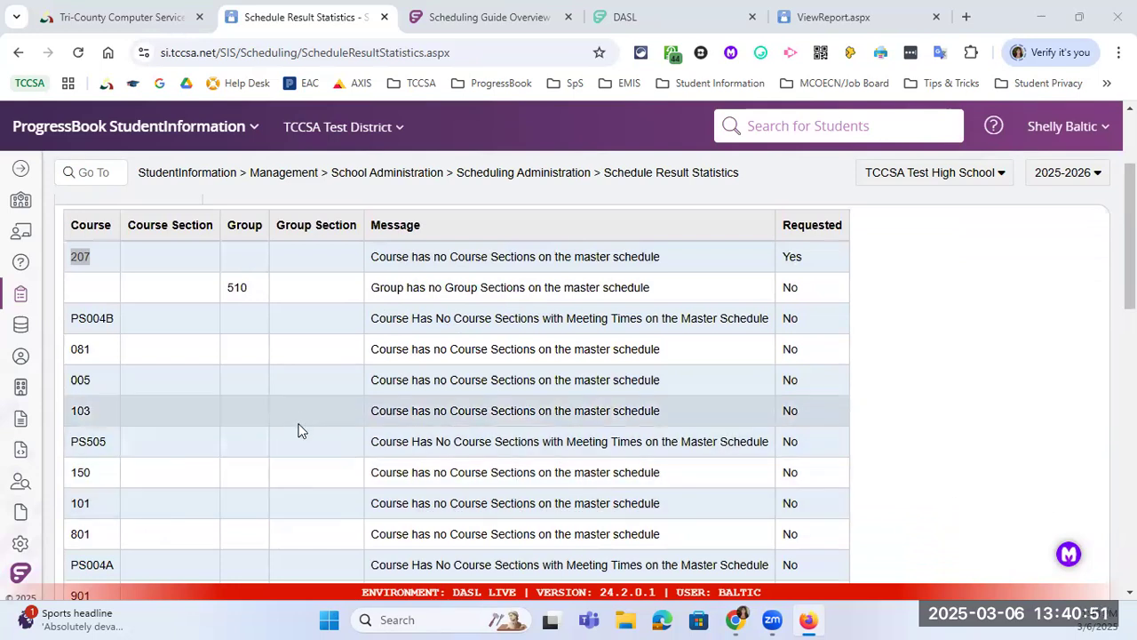
pyautogui.scroll(-1, 297, 430)
pyautogui.scroll(1, 305, 294)
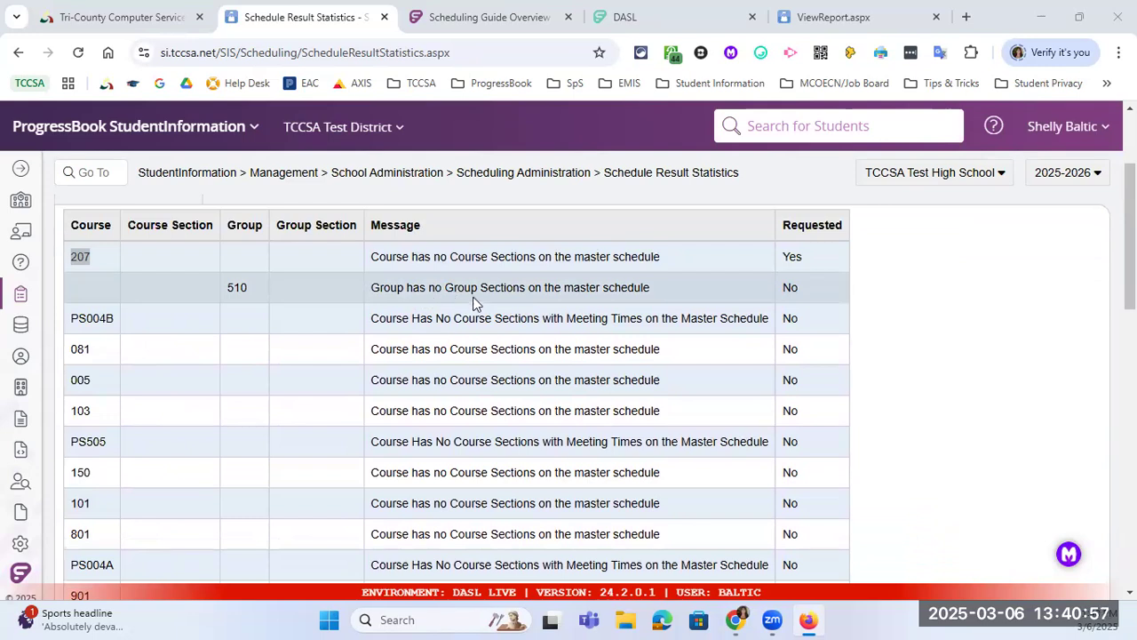
pyautogui.scroll(-7, 484, 306)
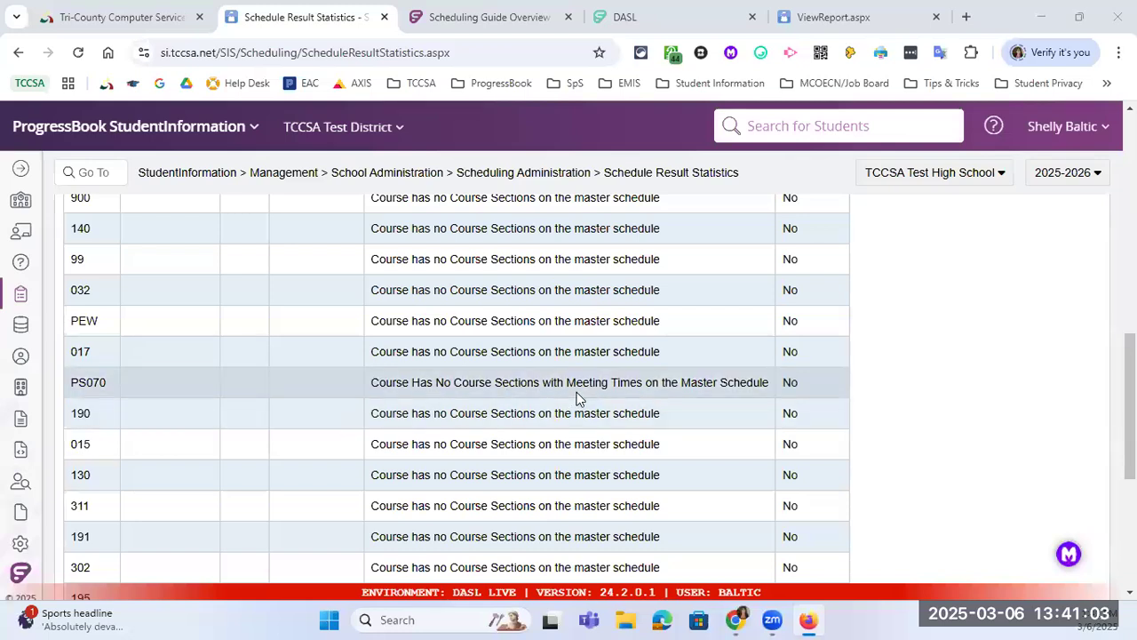
pyautogui.scroll(-5, 545, 400)
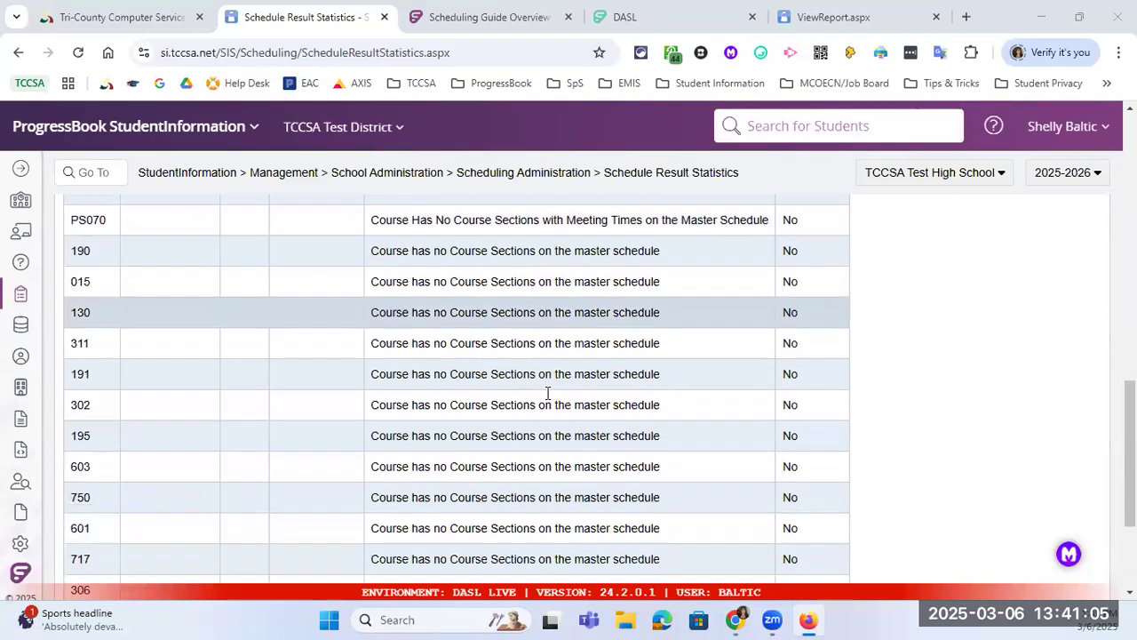
pyautogui.scroll(10, 555, 382)
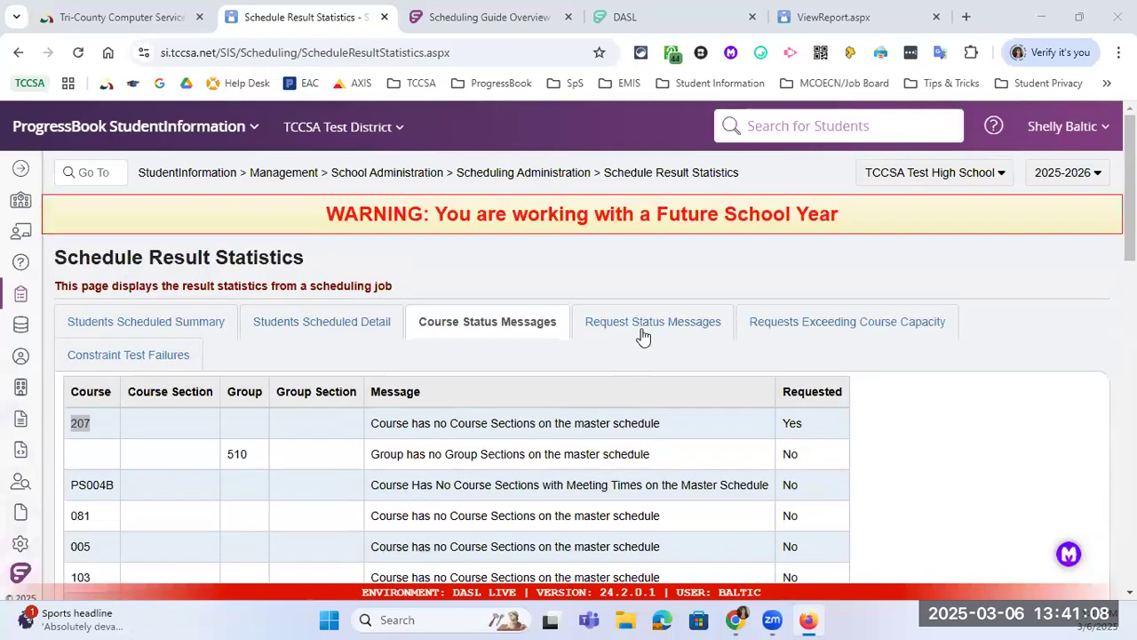
# Step: Review the Request Status Messages, Requests Exceeding Course Capacity, and Constraint Test Failures statistics in turn
pyautogui.click(636, 342)
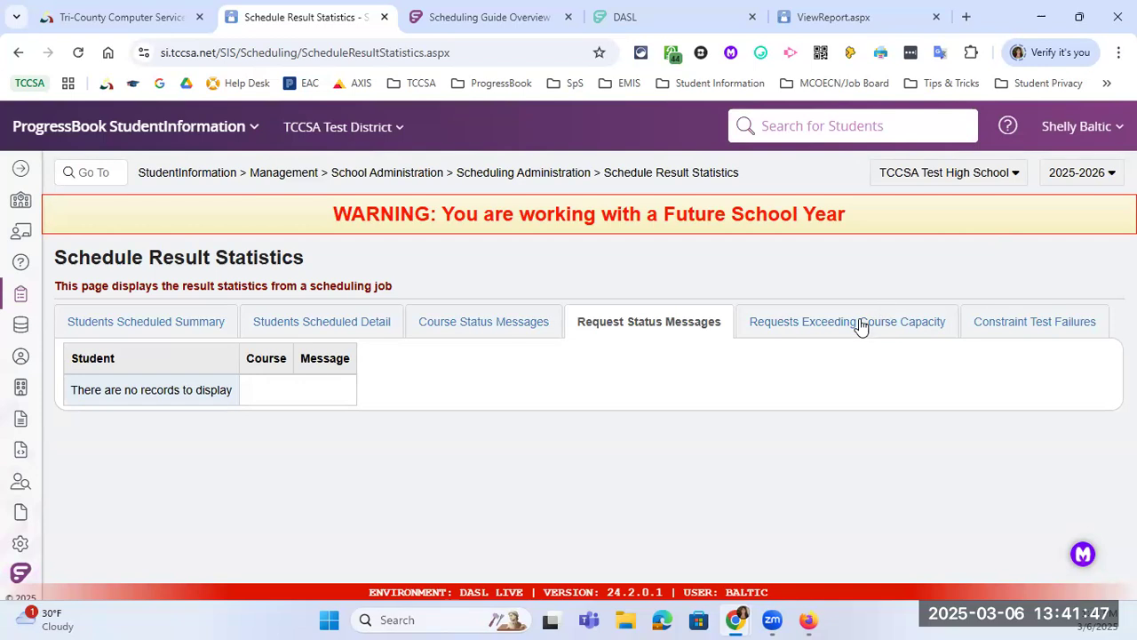
pyautogui.click(817, 326)
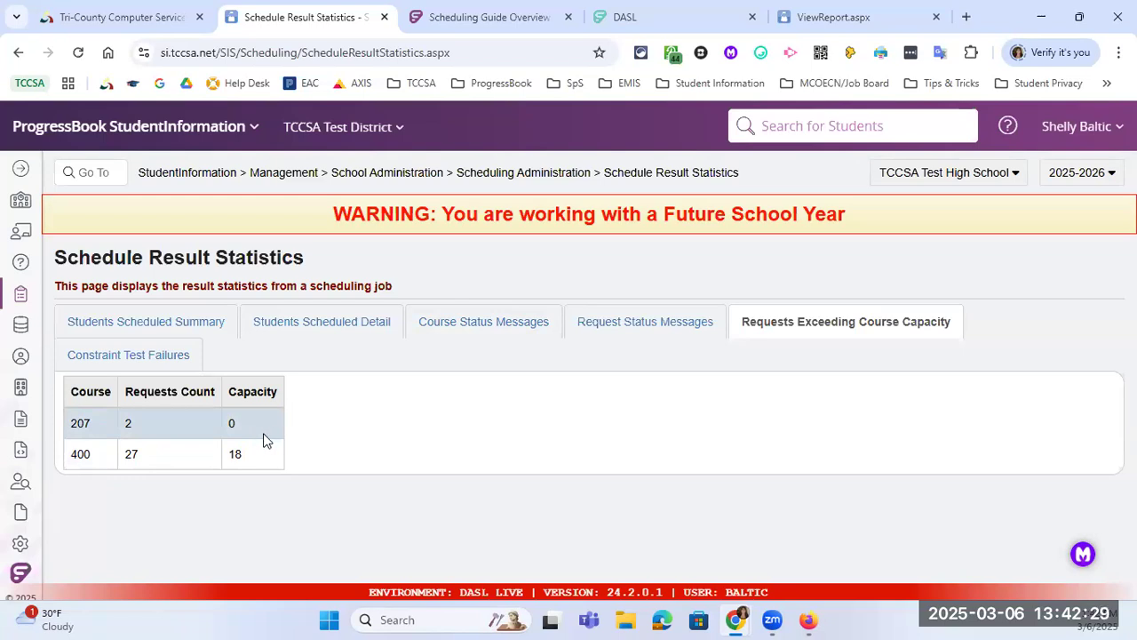
pyautogui.click(173, 359)
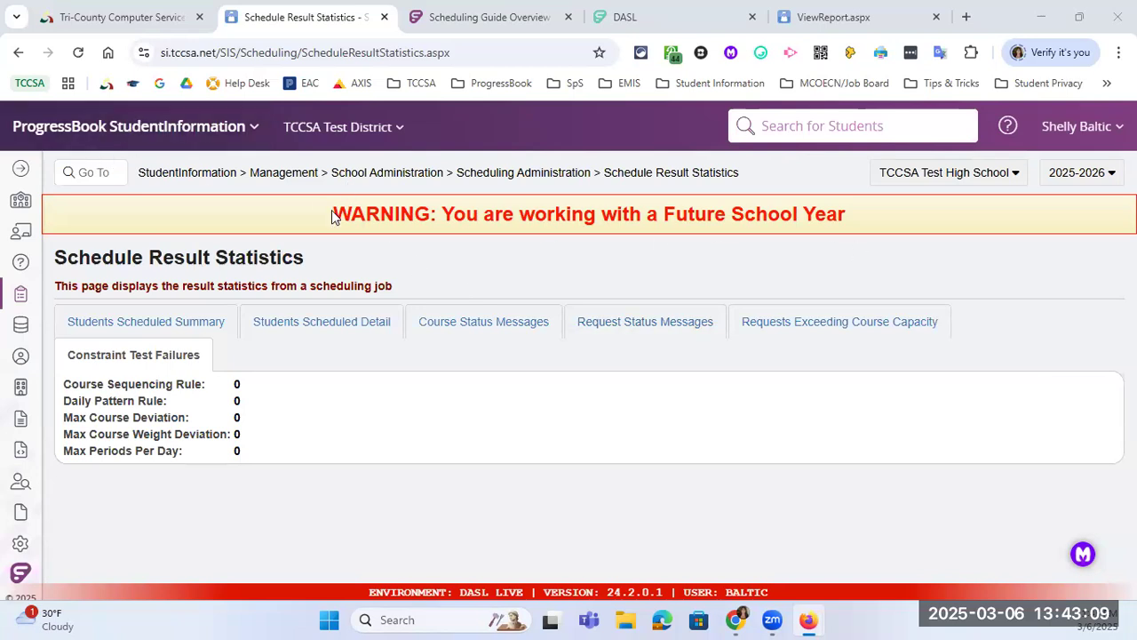
# Step: Open the Course Sections page and load it with Default Schedule and the 25-26 Default Result set
pyautogui.click(99, 172)
pyautogui.write('course section')
pyautogui.press('Return')
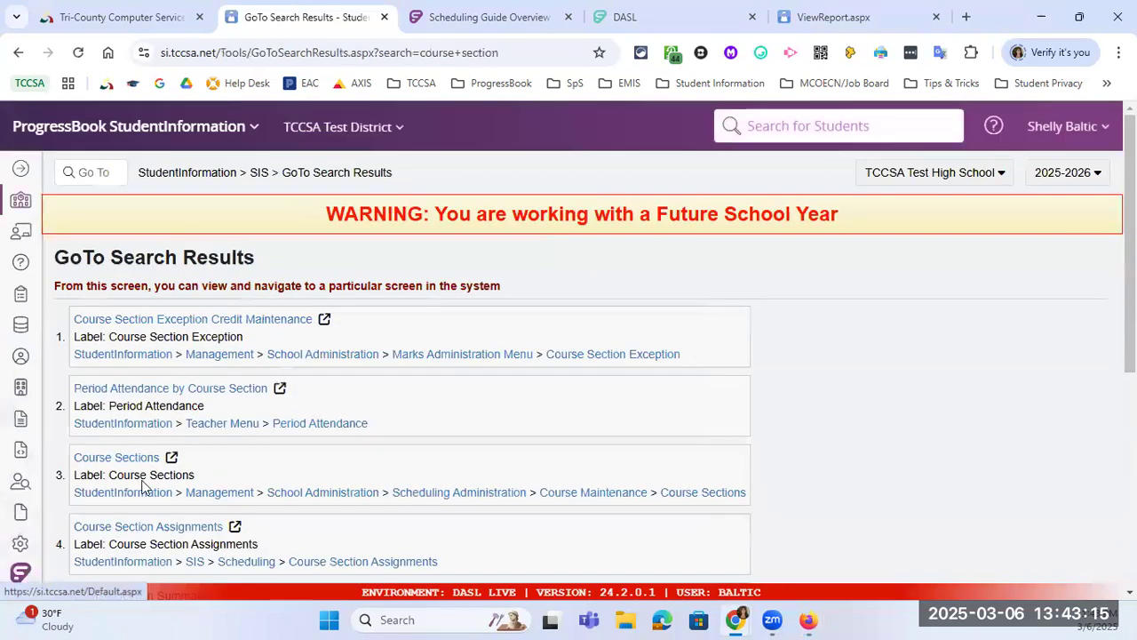
pyautogui.click(139, 457)
pyautogui.click(483, 277)
pyautogui.click(489, 315)
pyautogui.click(656, 275)
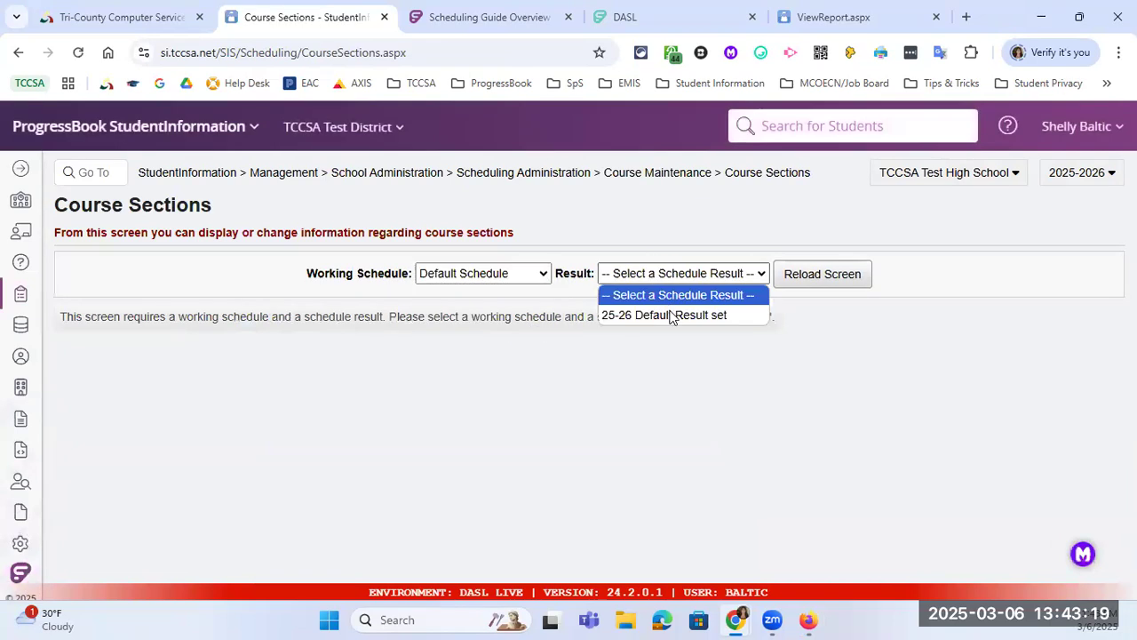
pyautogui.click(671, 315)
pyautogui.click(825, 279)
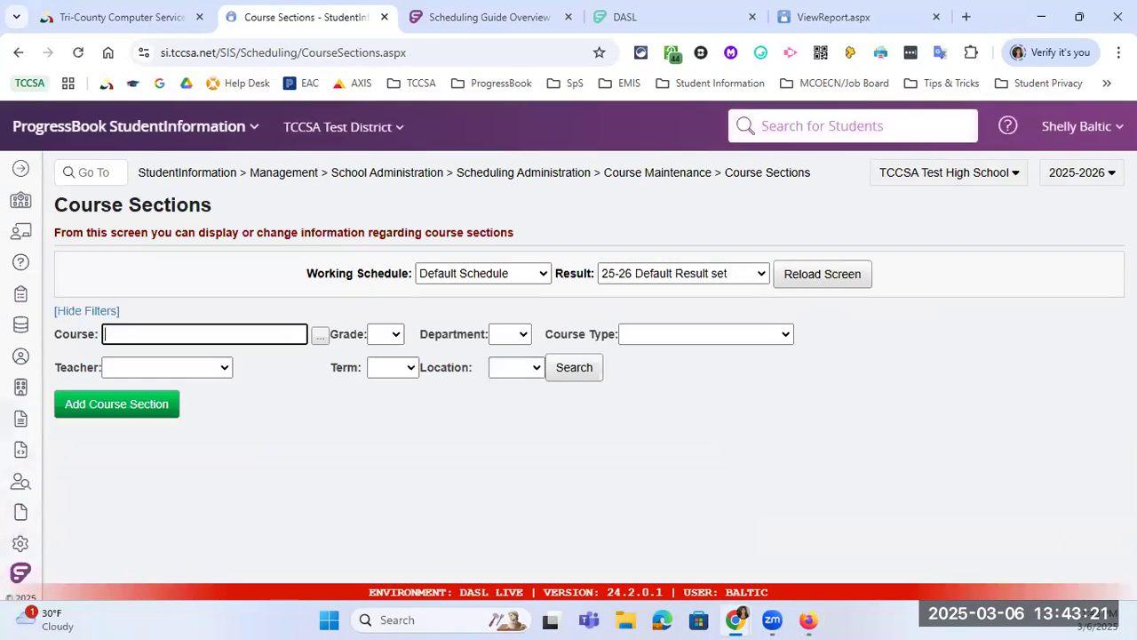
# Step: Search the course sections for course 207 and include inactive sections in the list
pyautogui.write('207')
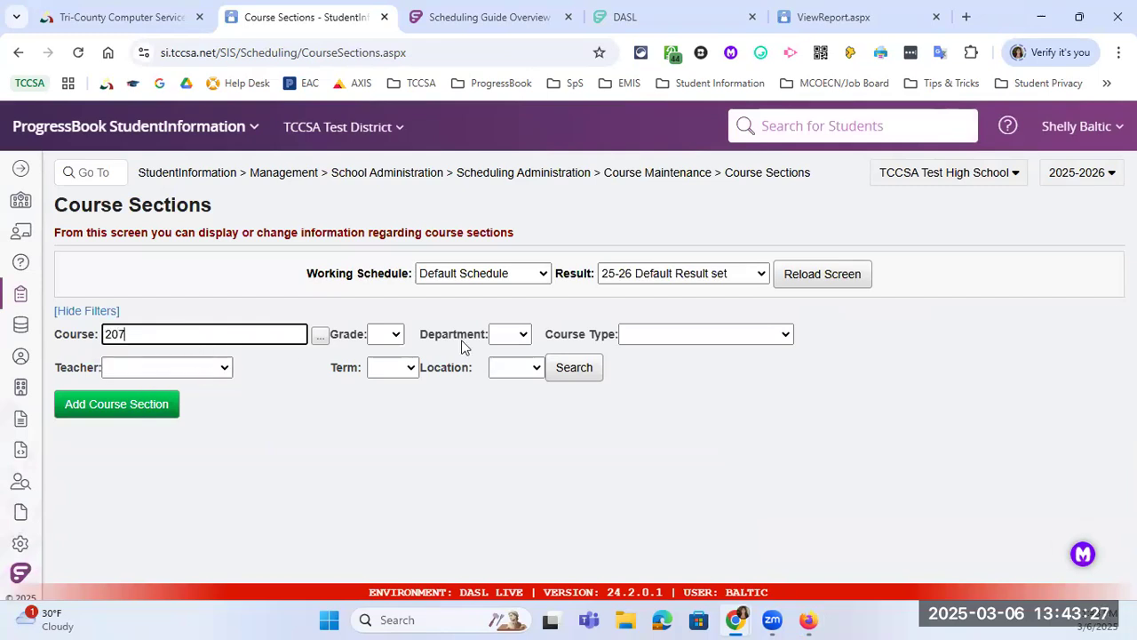
pyautogui.click(560, 367)
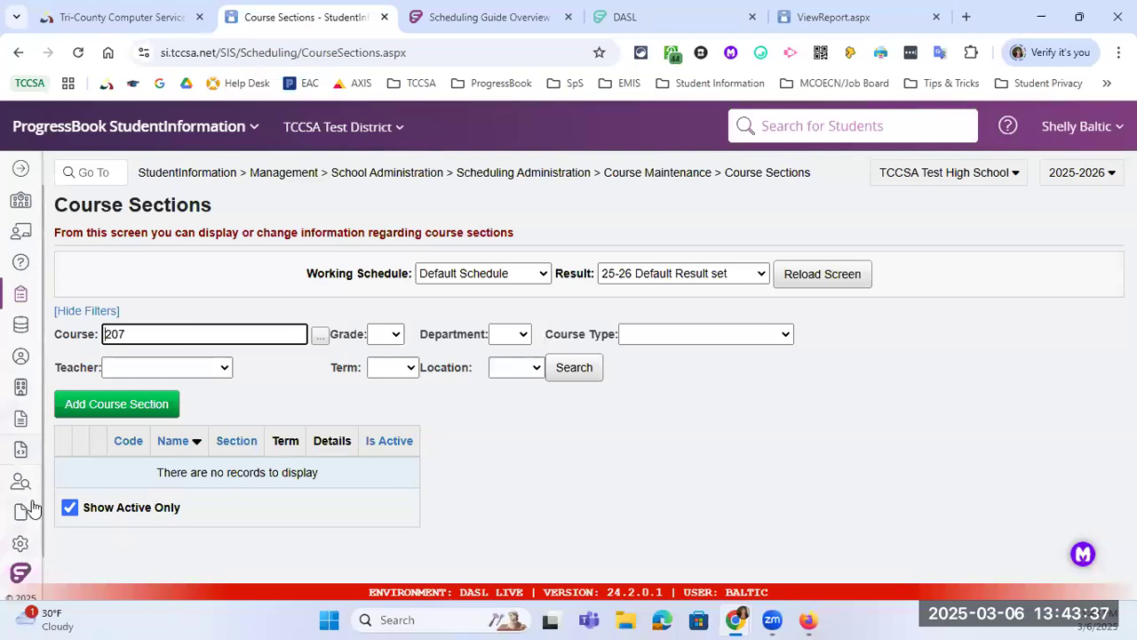
pyautogui.click(75, 512)
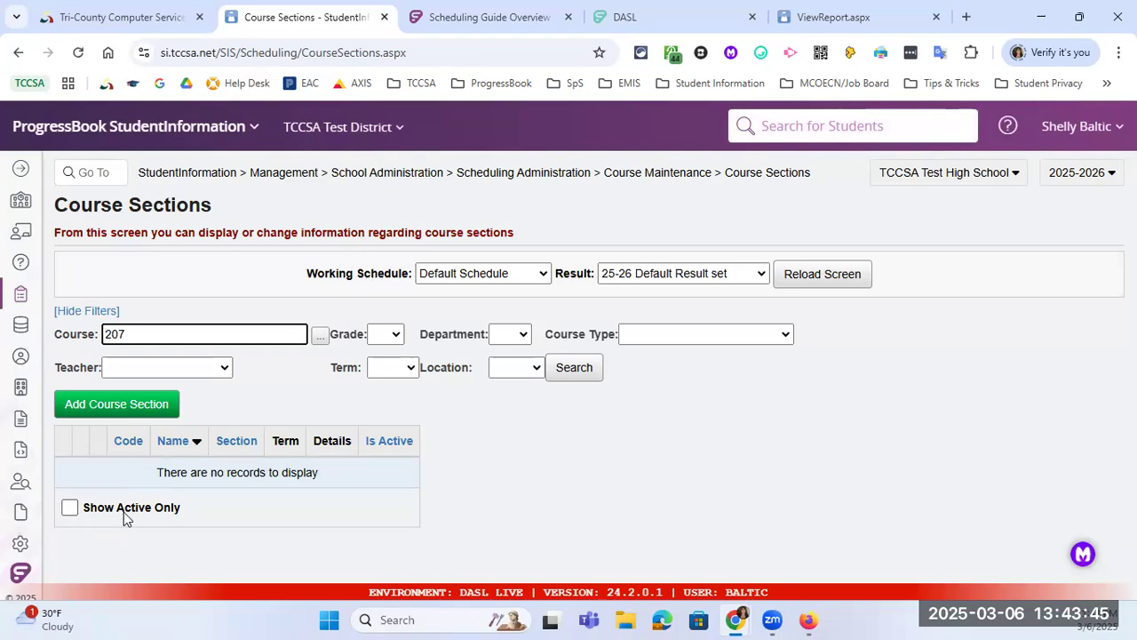
pyautogui.click(115, 513)
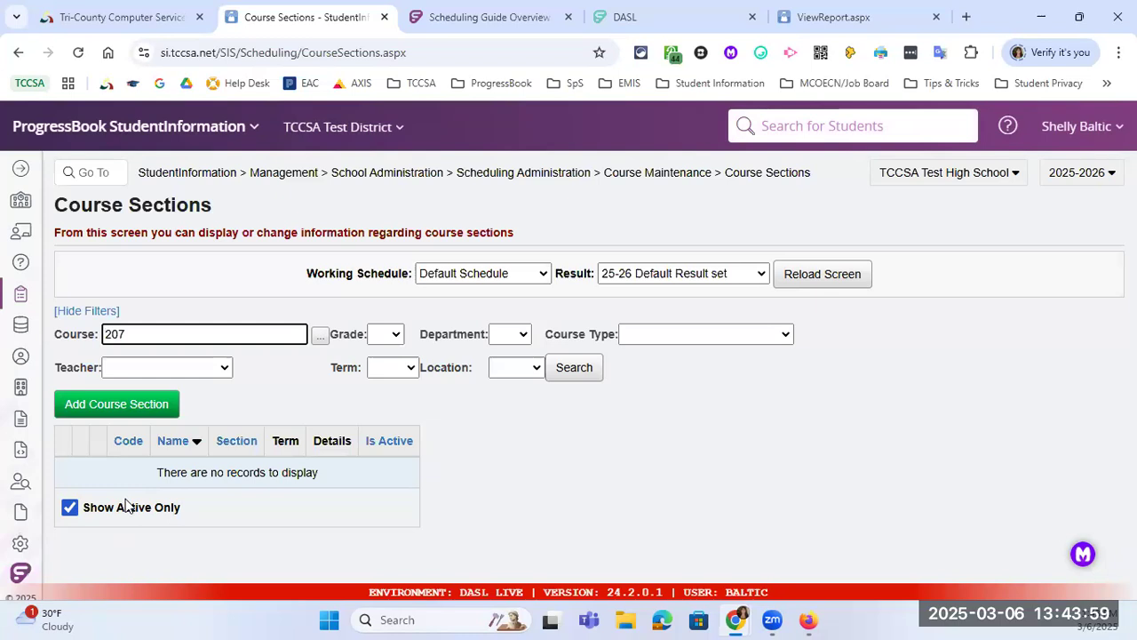
pyautogui.click(69, 507)
pyautogui.click(70, 507)
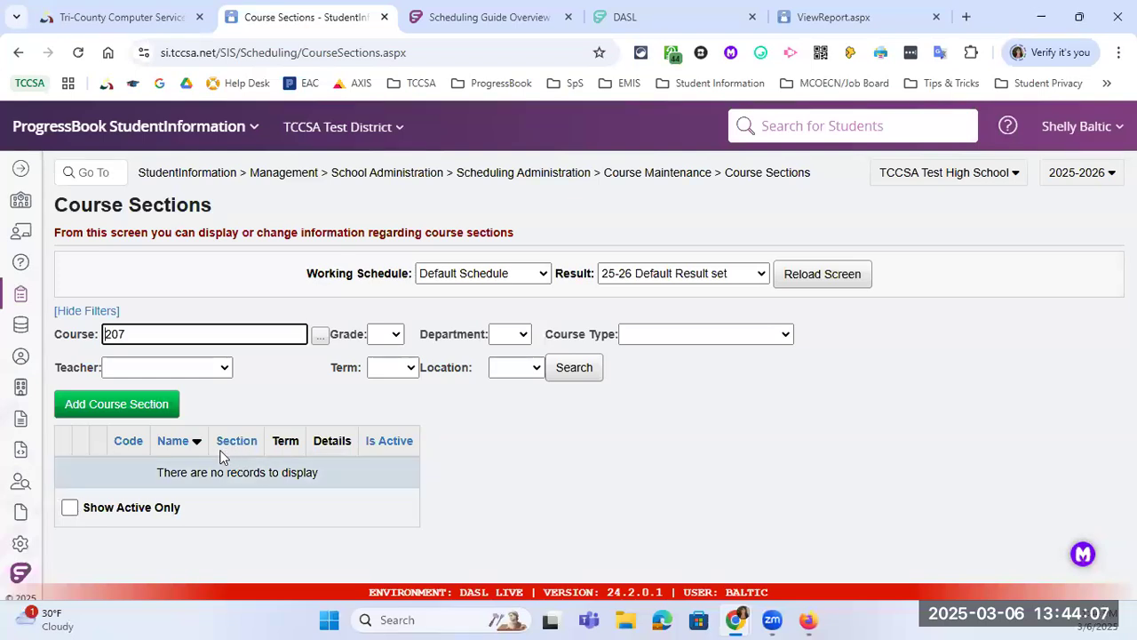
# Step: Start a new course section for course 207 with section number 7 and course term 1SEM
pyautogui.click(127, 412)
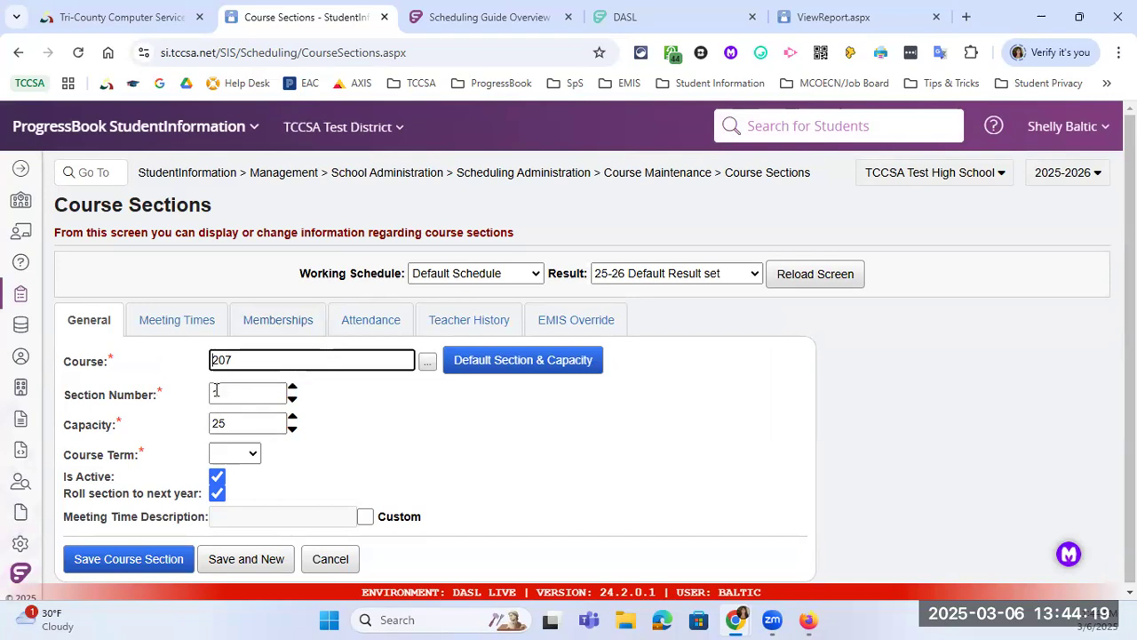
pyautogui.doubleClick(228, 397)
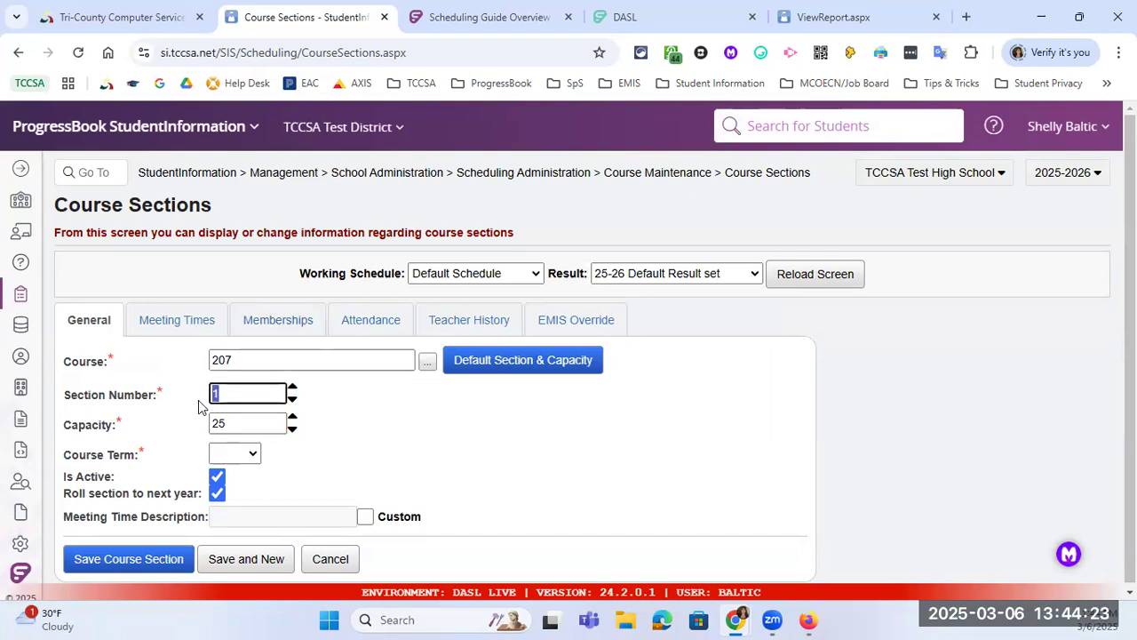
pyautogui.write('7')
pyautogui.click(244, 457)
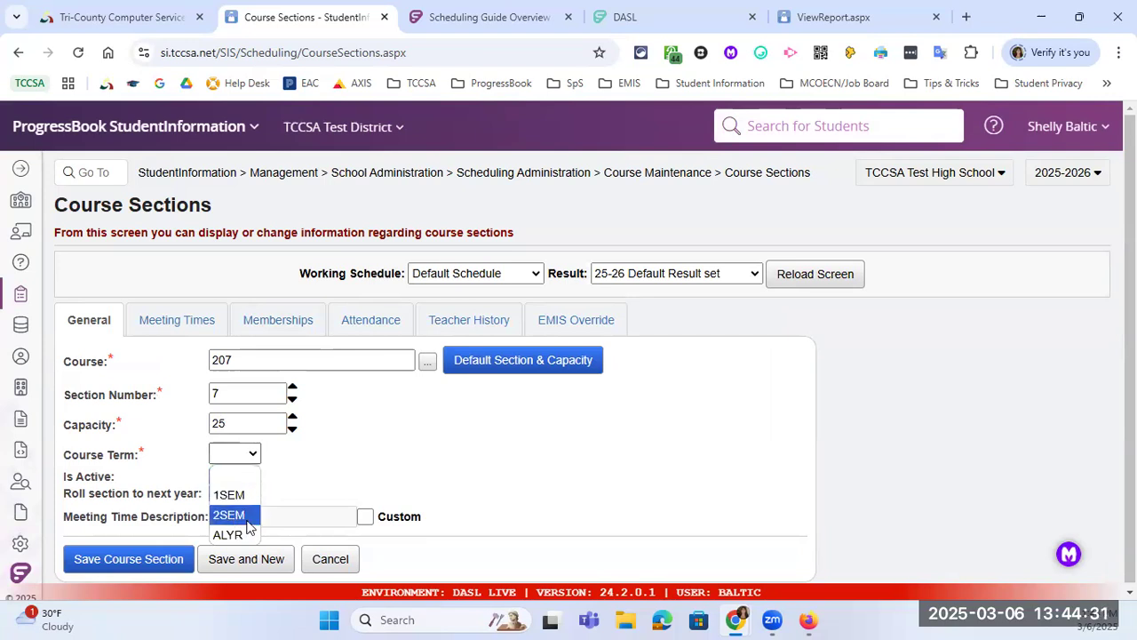
pyautogui.click(248, 494)
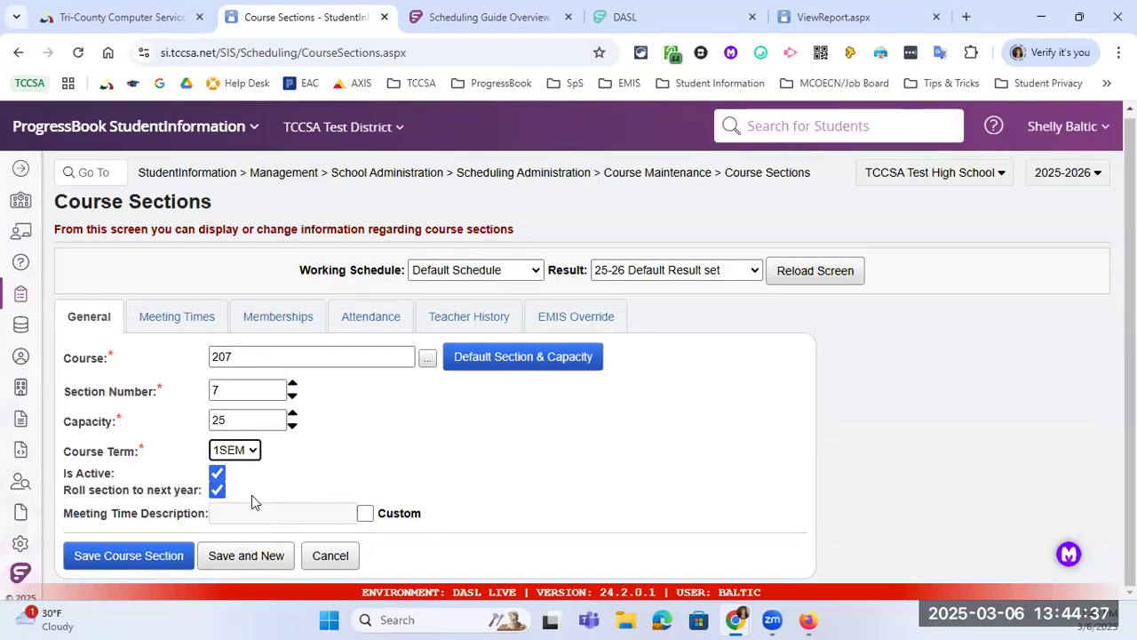
# Step: Give the section basic meeting times with a teacher, location 125 - CLASSROOM and period 7, and save the course section
pyautogui.click(186, 331)
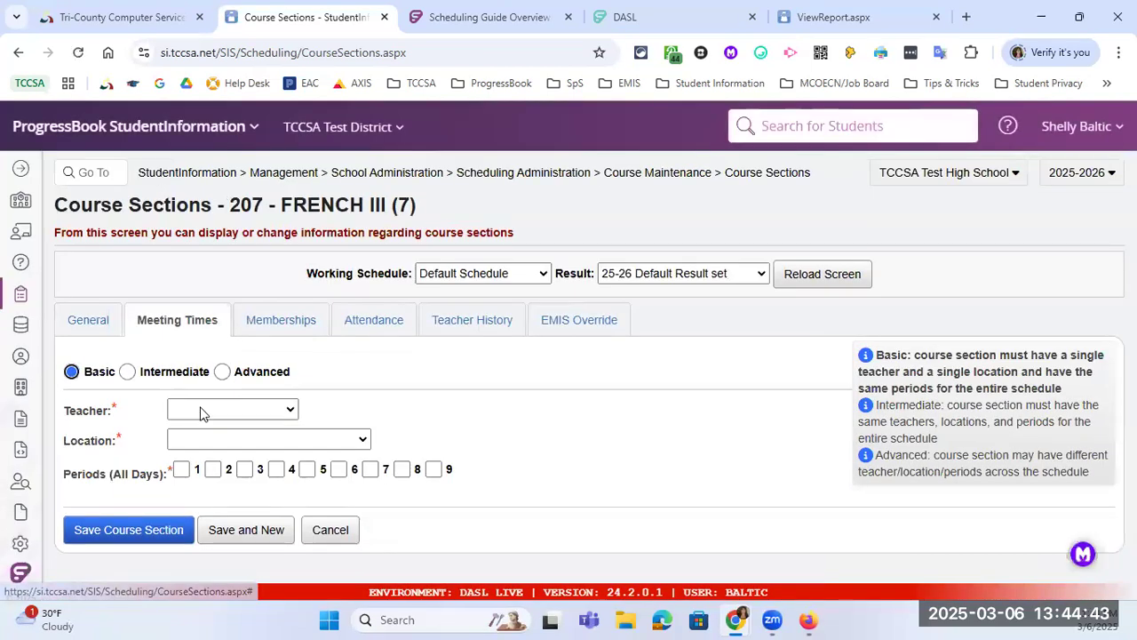
pyautogui.click(200, 409)
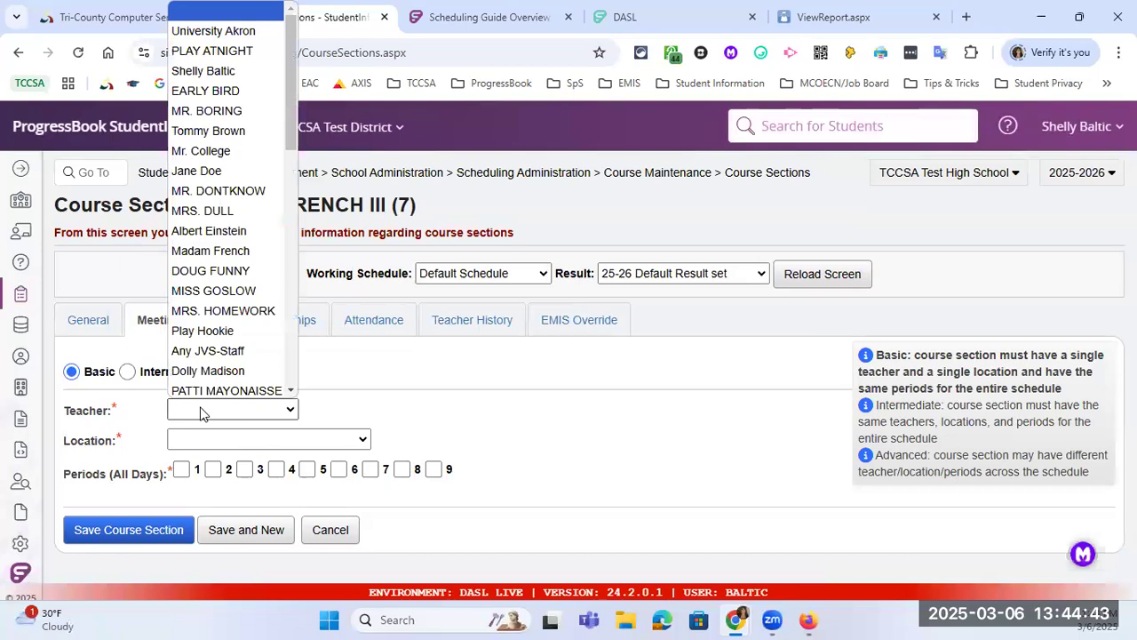
pyautogui.click(243, 108)
pyautogui.click(305, 441)
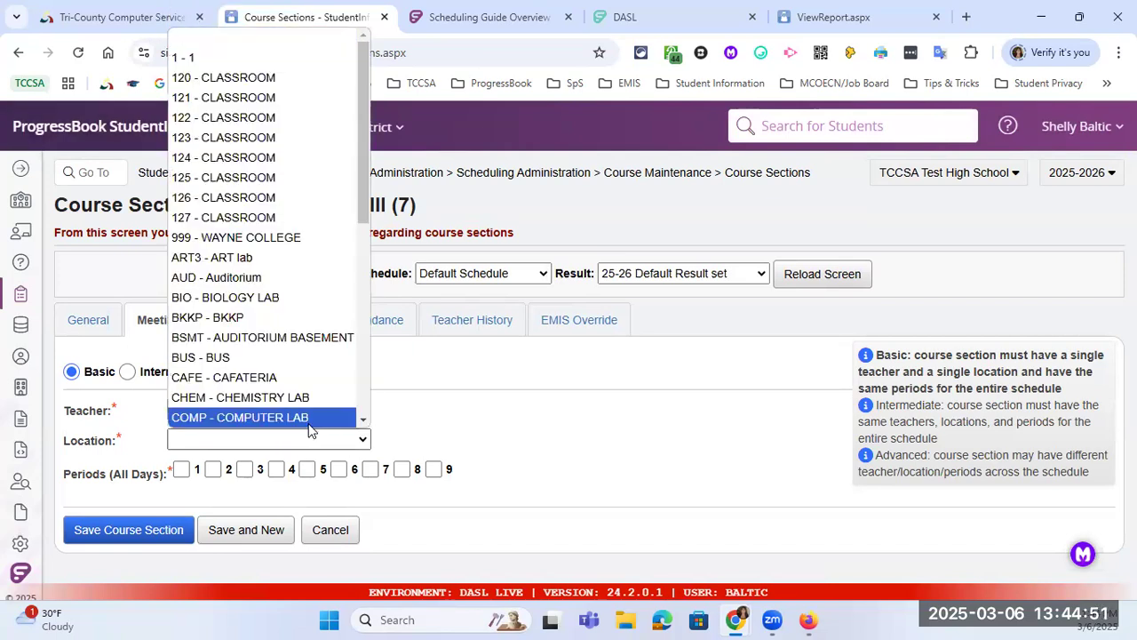
pyautogui.click(258, 178)
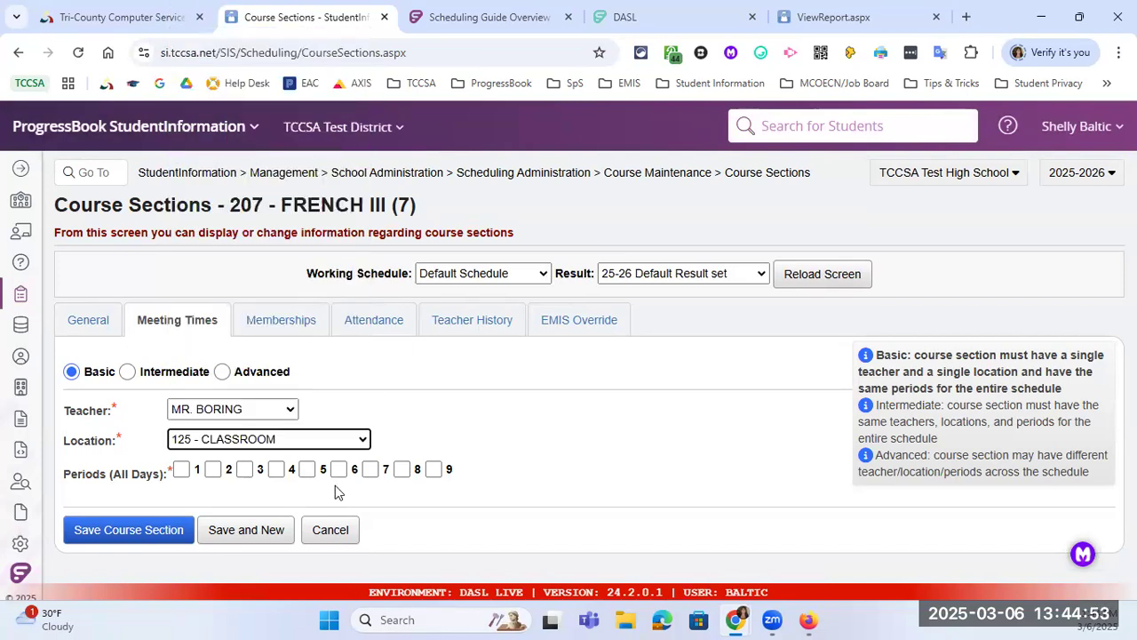
pyautogui.click(373, 475)
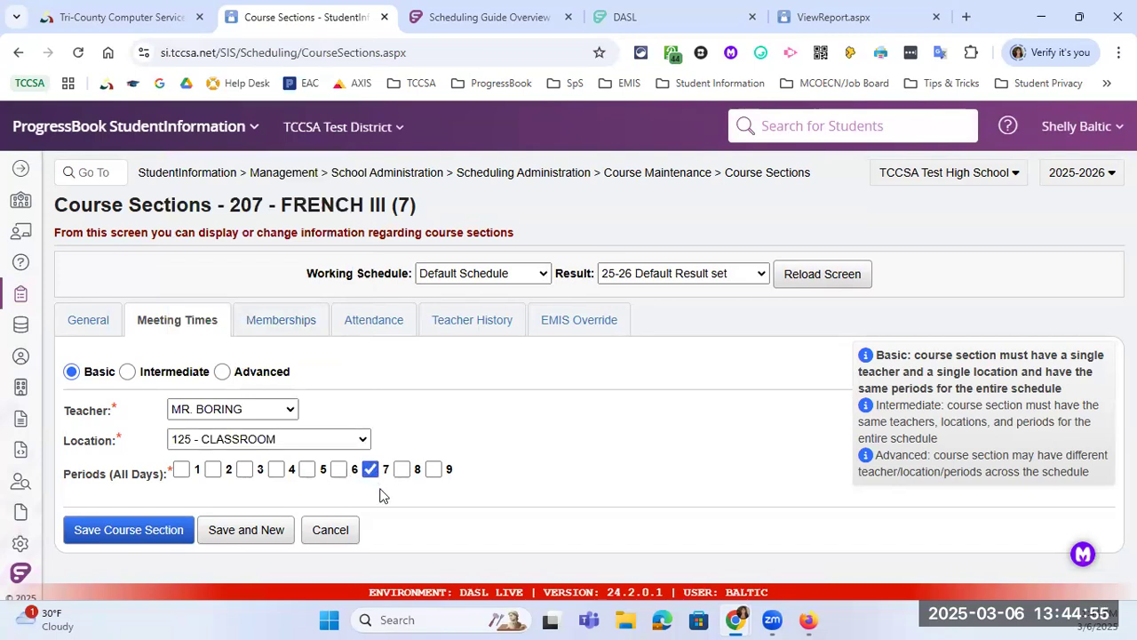
pyautogui.click(160, 531)
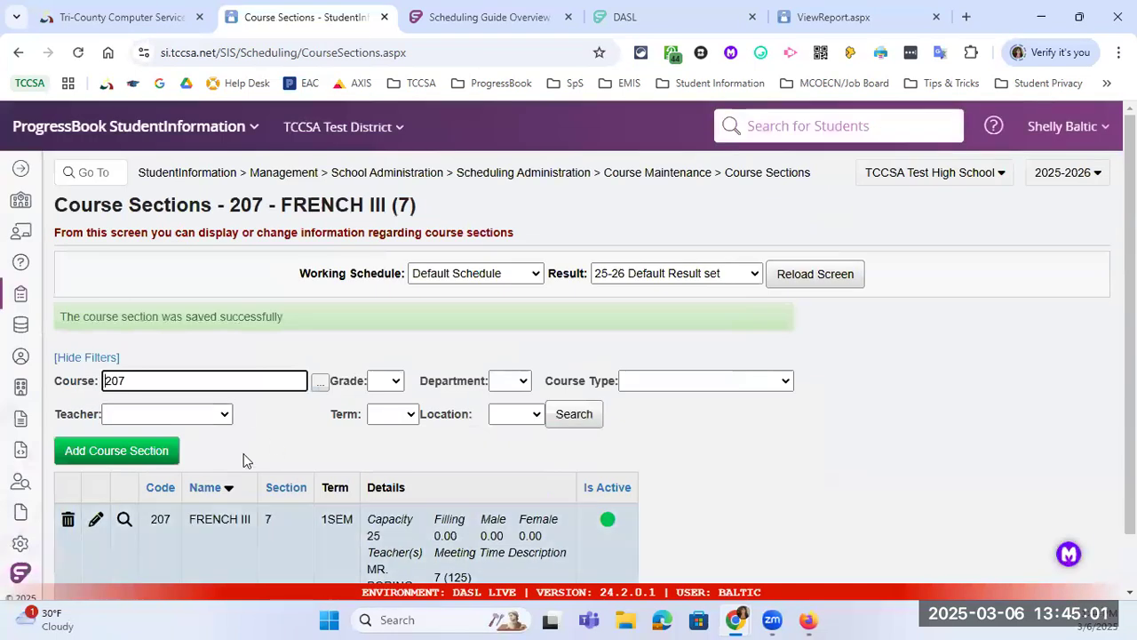
pyautogui.scroll(-1, 330, 506)
pyautogui.scroll(-1, 330, 507)
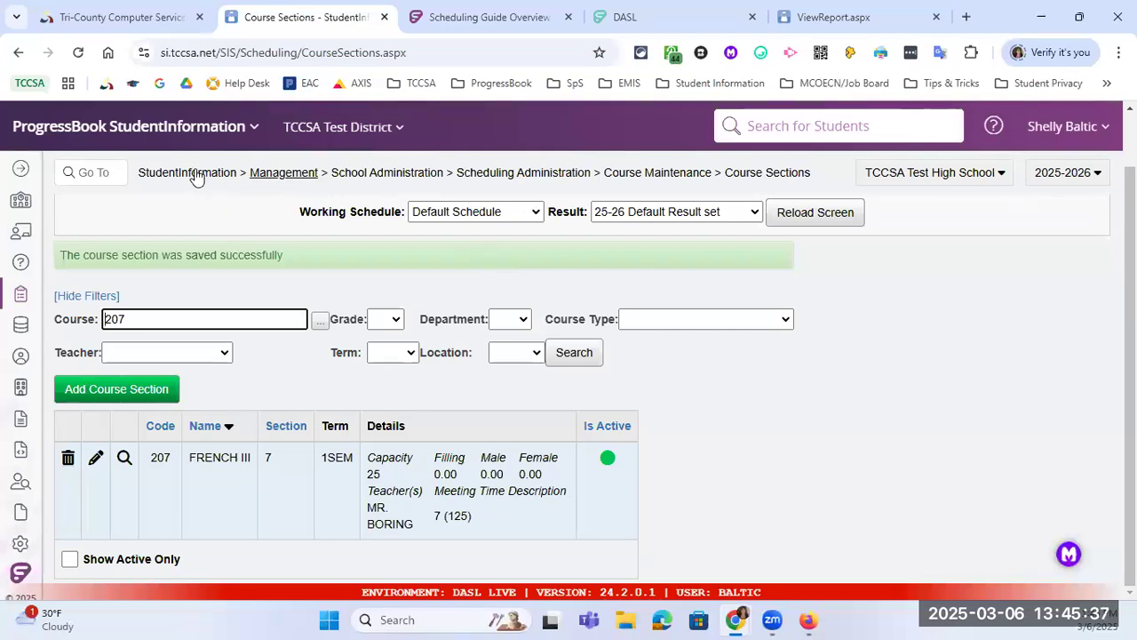
# Step: Open the SIS Scheduling Reports page and look through the list of available reports
pyautogui.click(21, 170)
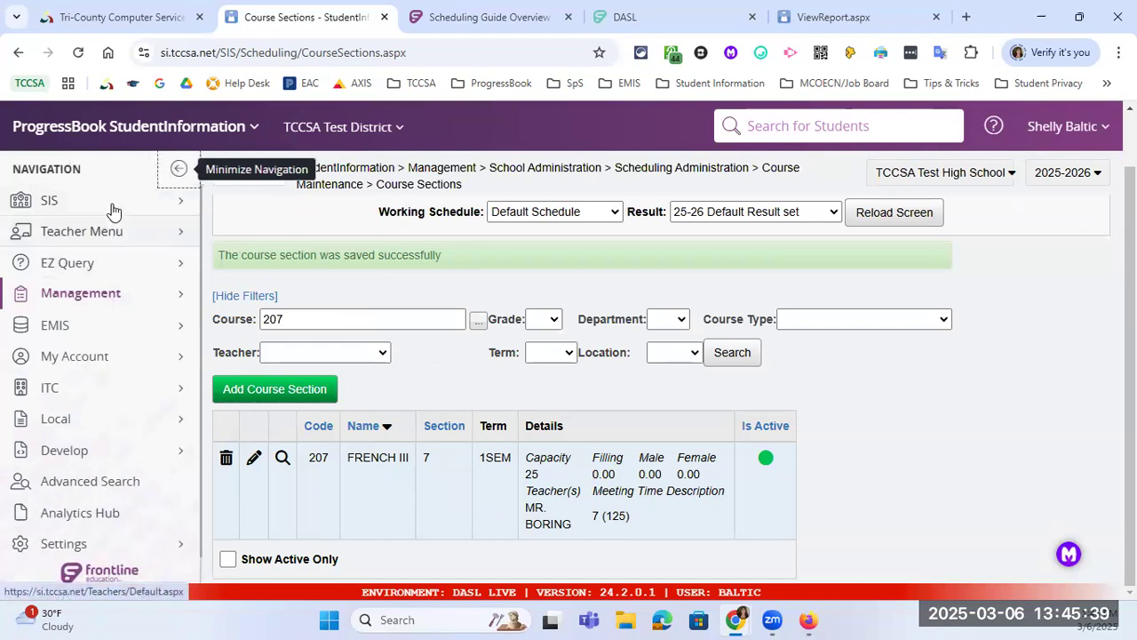
pyautogui.moveTo(109, 208)
pyautogui.moveTo(315, 414)
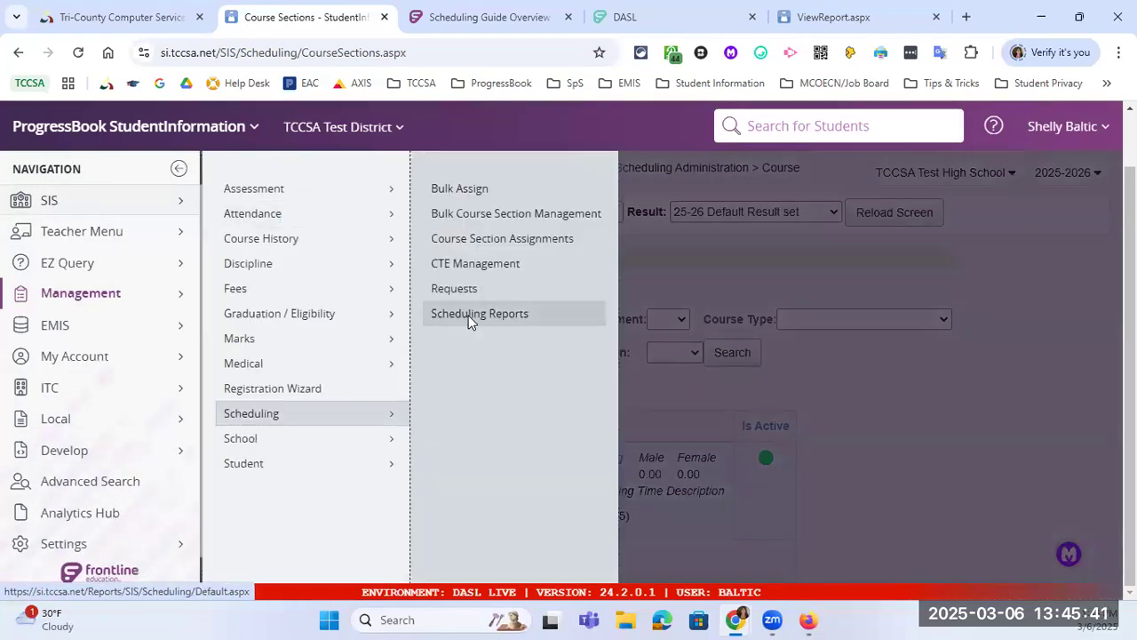
pyautogui.click(469, 316)
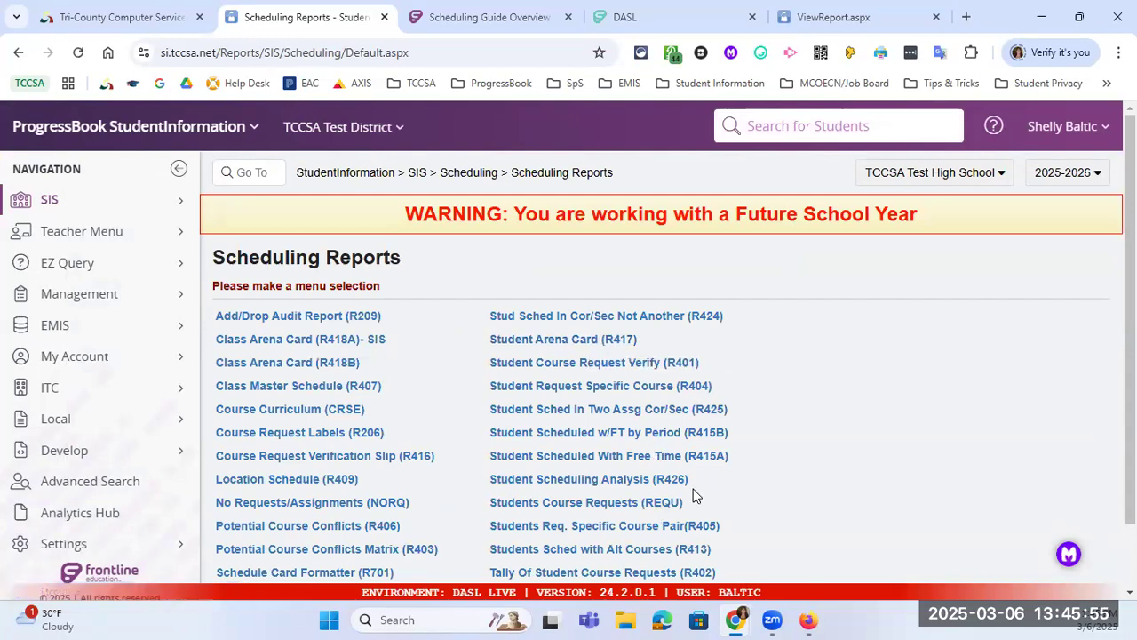
pyautogui.scroll(-1, 509, 494)
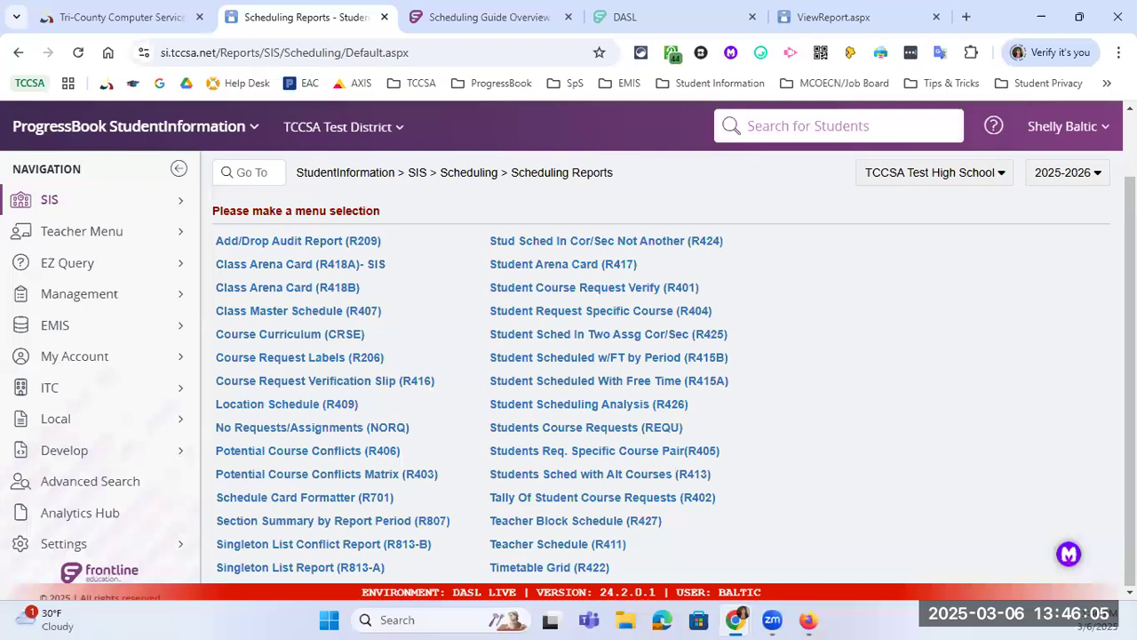
# Step: Switch to Firefox, try 202 - SPANISH II as the alternate course for the student's course 207 request, and clear the alternate course again
pyautogui.hotkey('alt', 'Tab')
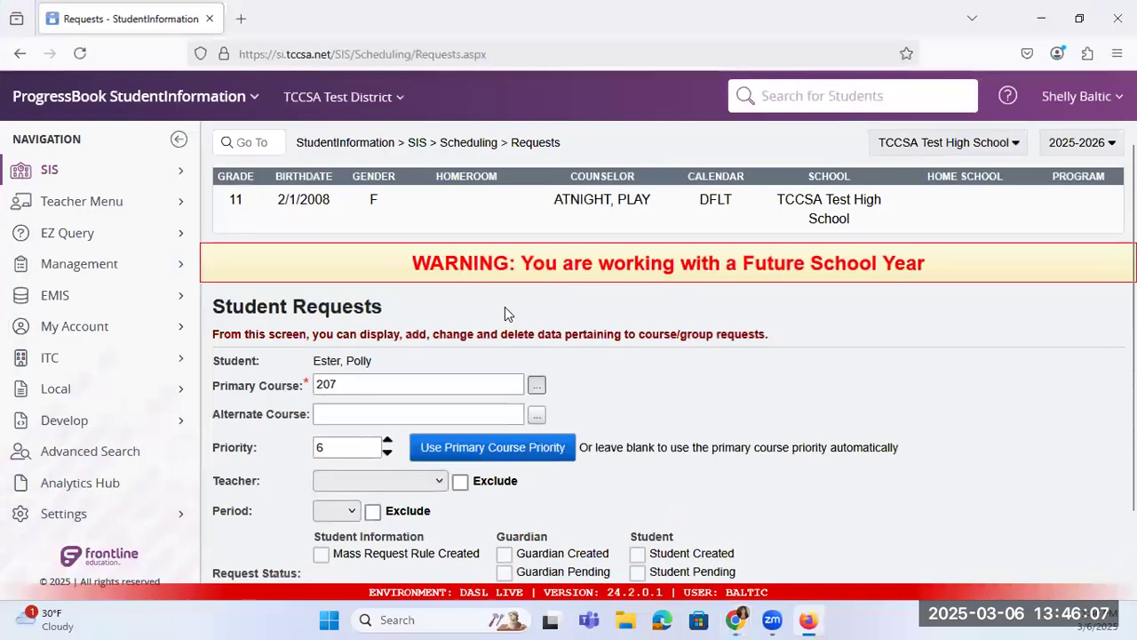
pyautogui.scroll(-1, 505, 306)
pyautogui.click(330, 329)
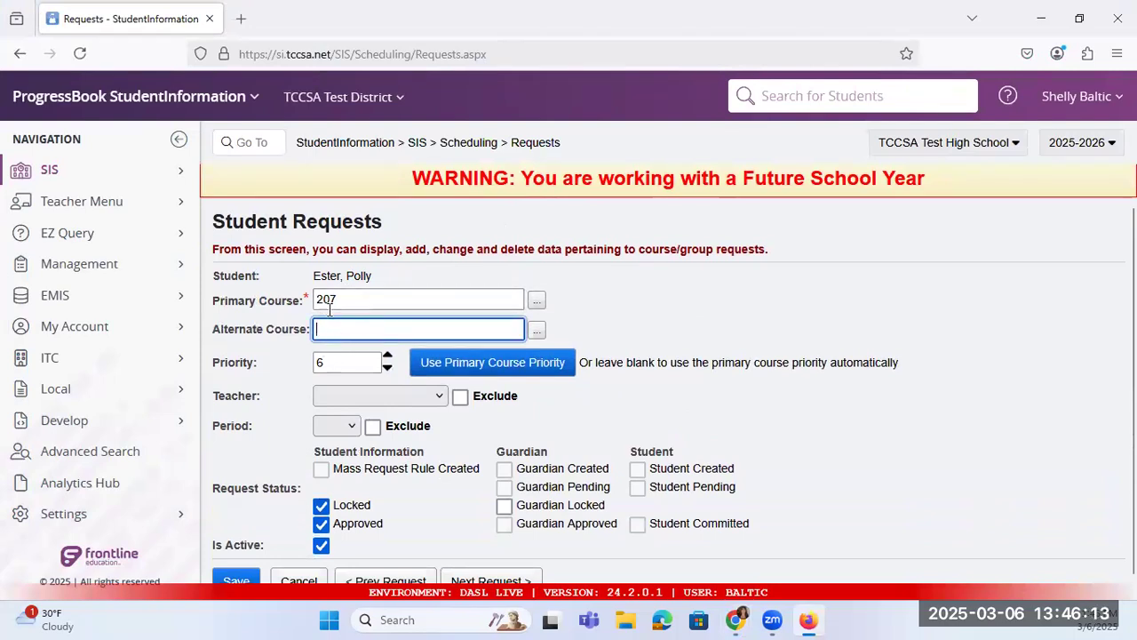
pyautogui.click(341, 300)
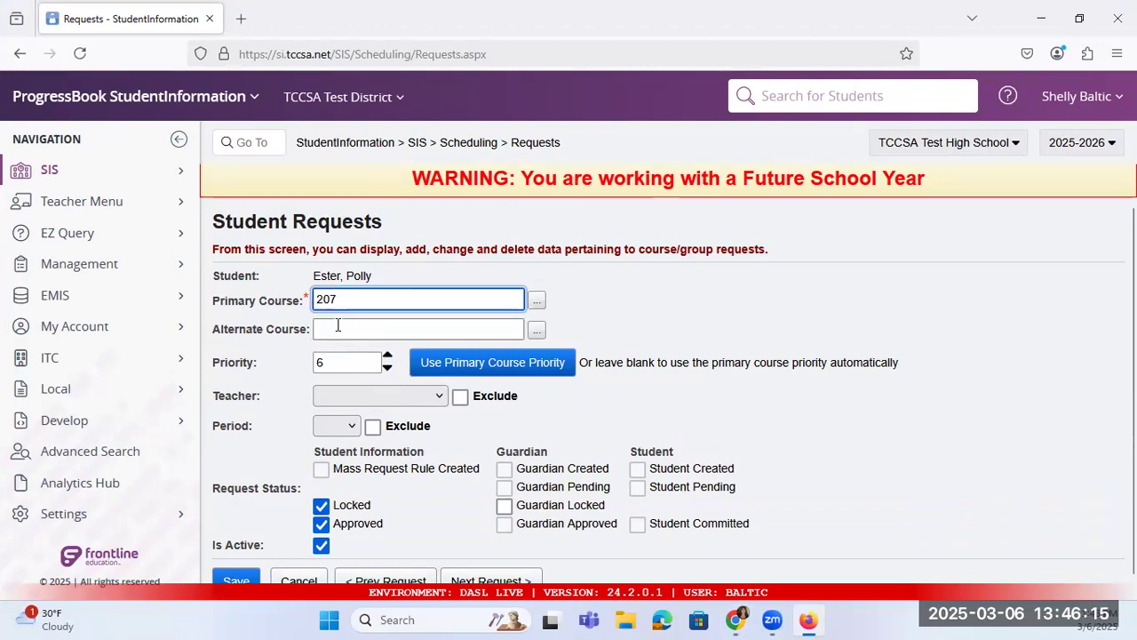
pyautogui.write('207')
pyautogui.click(335, 328)
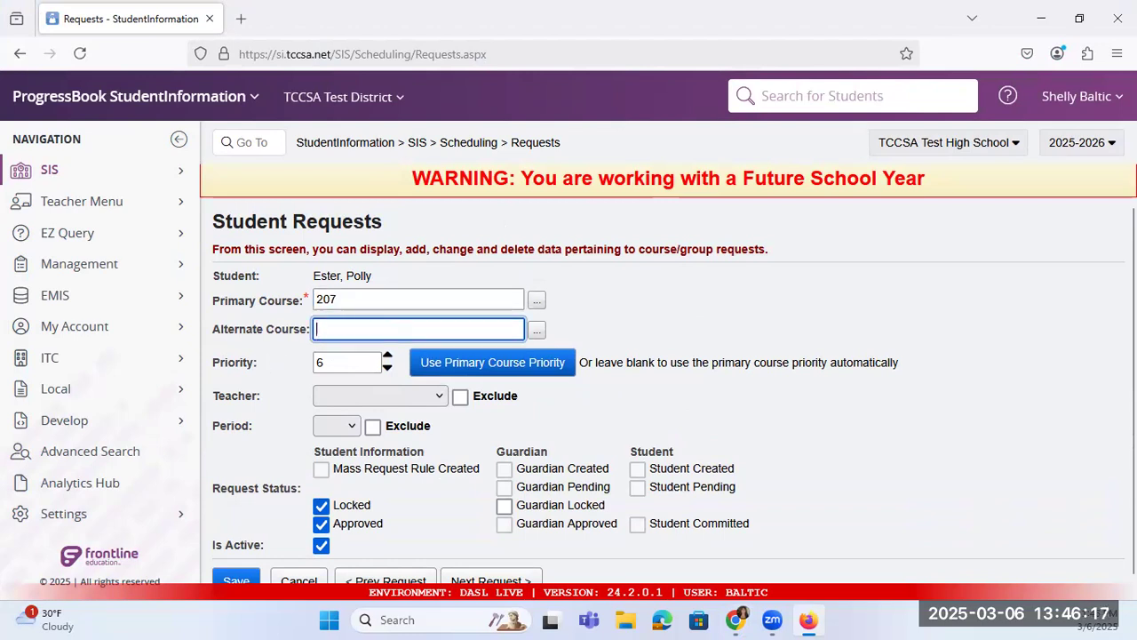
pyautogui.write('spa')
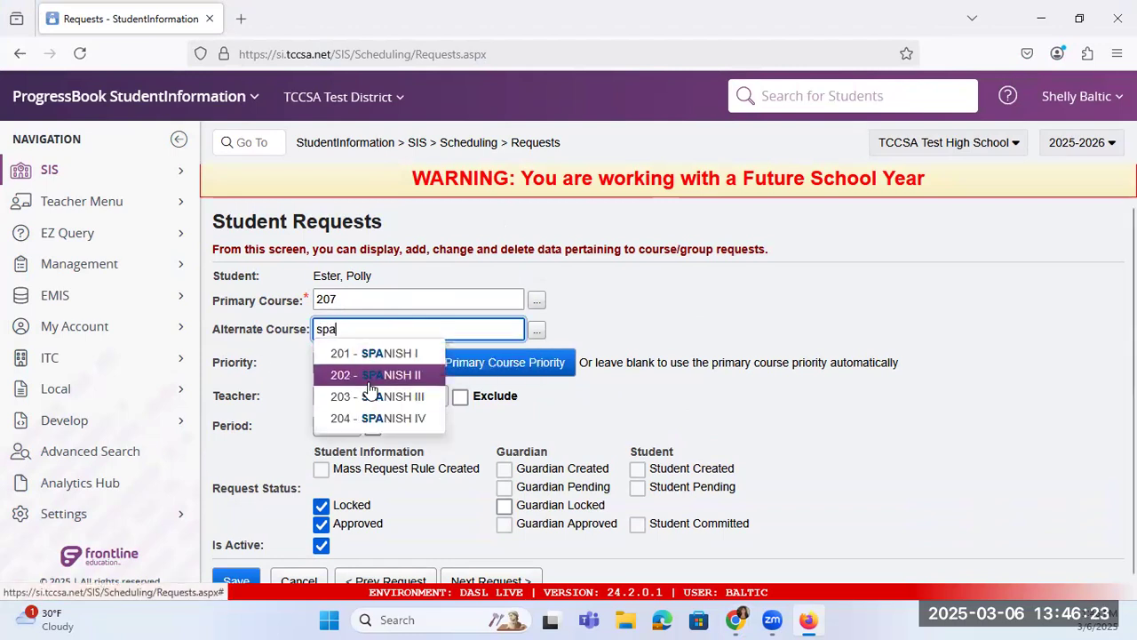
pyautogui.click(370, 383)
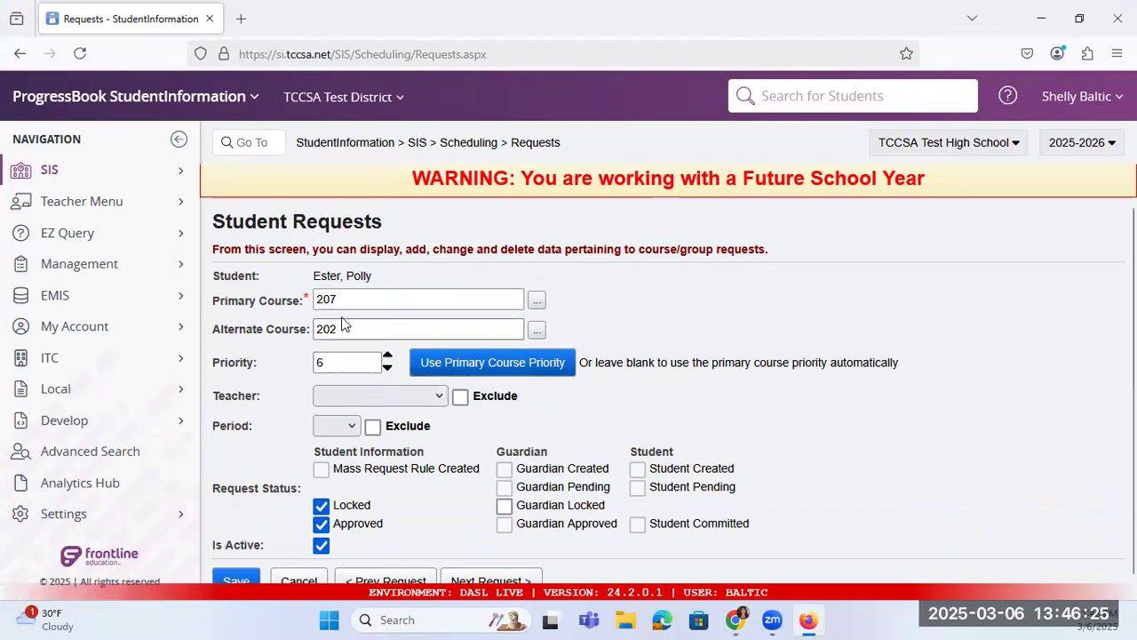
pyautogui.moveTo(345, 328); pyautogui.dragTo(255, 347)
pyautogui.press('BackSpace')
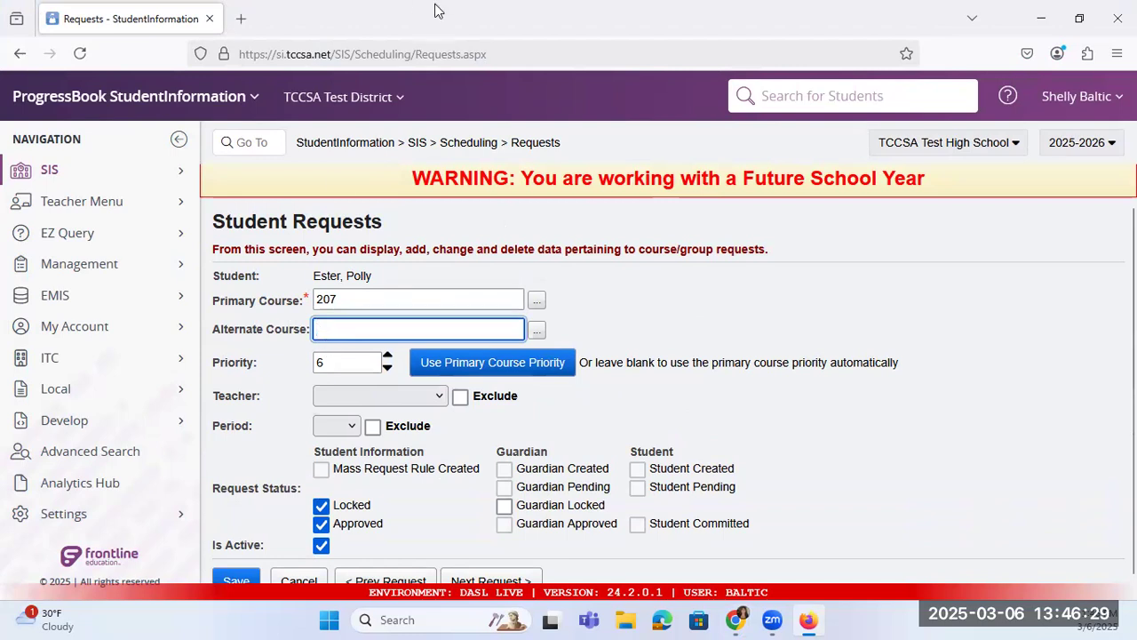
# Step: Switch to Chrome and set up the Student Scheduled With Free Time (R415A) report for Default Schedule, 25-26 Default Result set and grade 11
pyautogui.hotkey('alt', 'Tab')
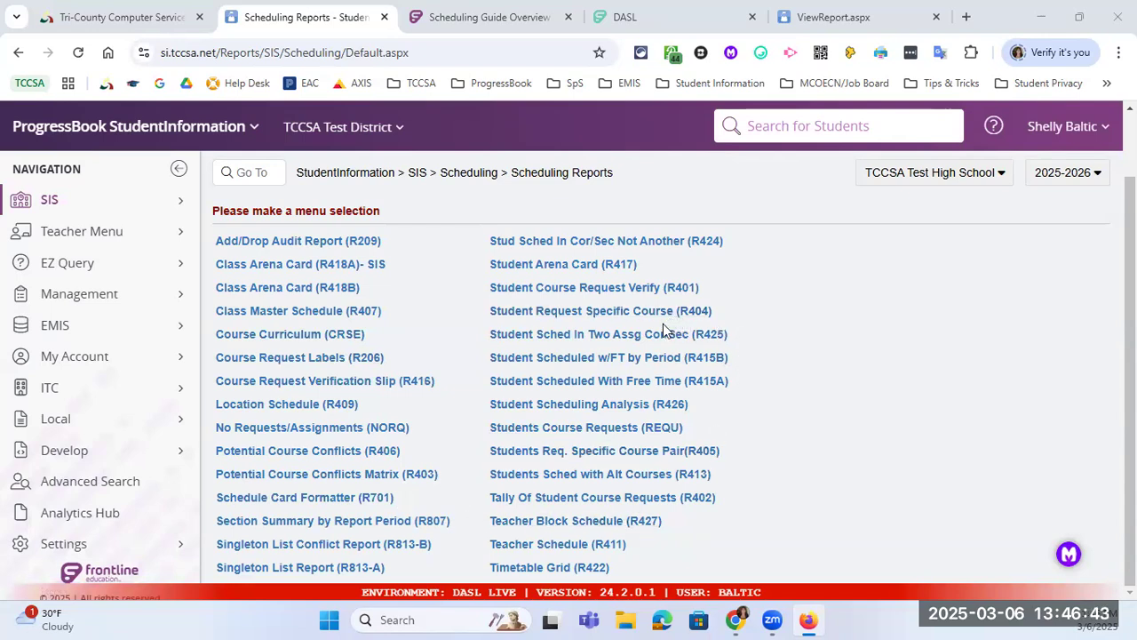
pyautogui.click(643, 382)
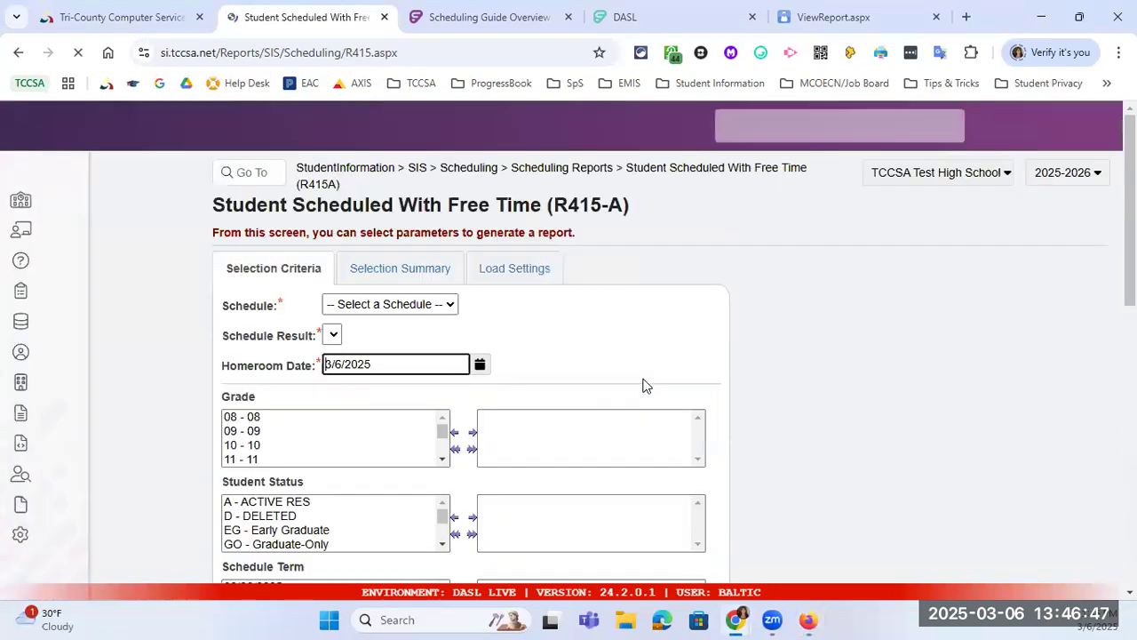
pyautogui.click(382, 304)
pyautogui.click(356, 345)
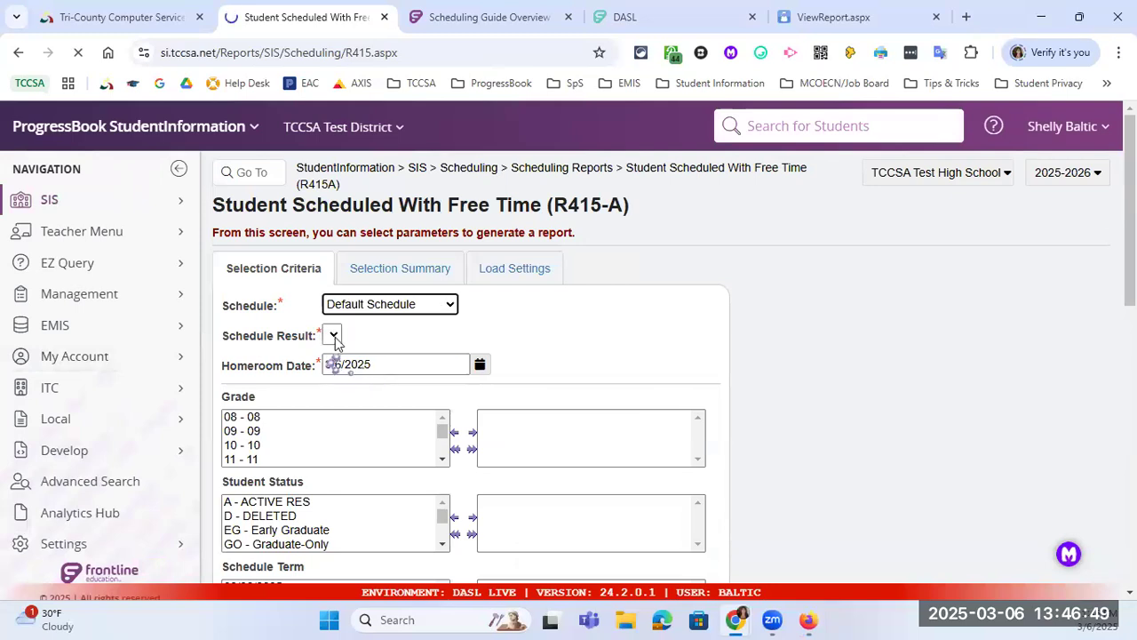
pyautogui.click(348, 343)
pyautogui.click(365, 377)
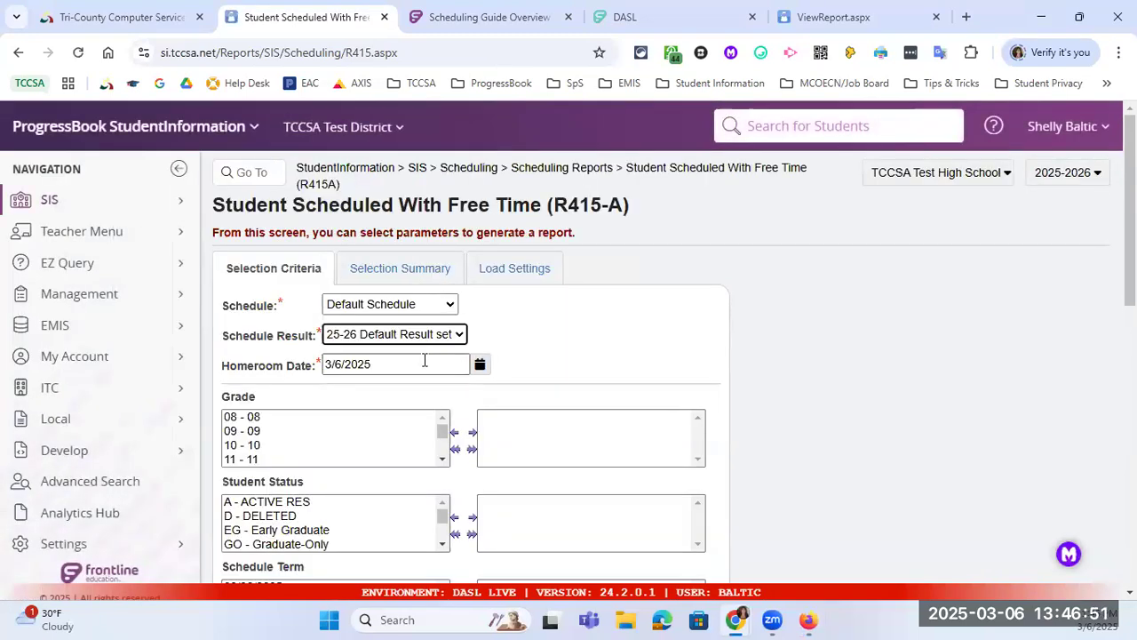
pyautogui.scroll(-2, 468, 432)
pyautogui.doubleClick(265, 293)
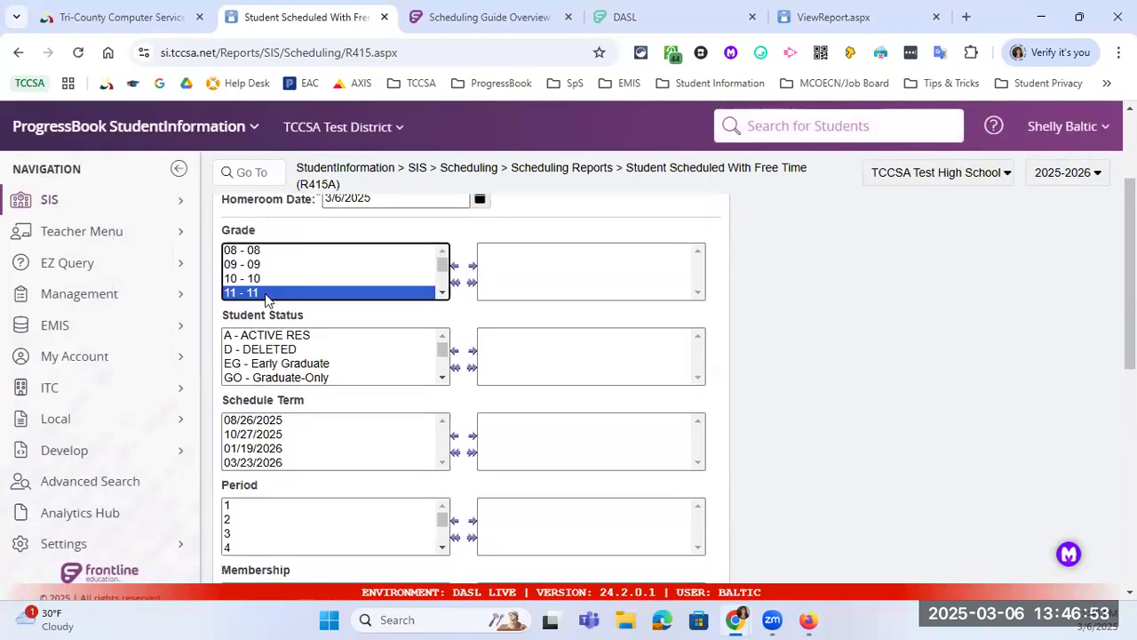
# Step: Examine the report's remaining selection criteria, especially the minimum free periods a student needs to appear on it
pyautogui.scroll(-6, 574, 349)
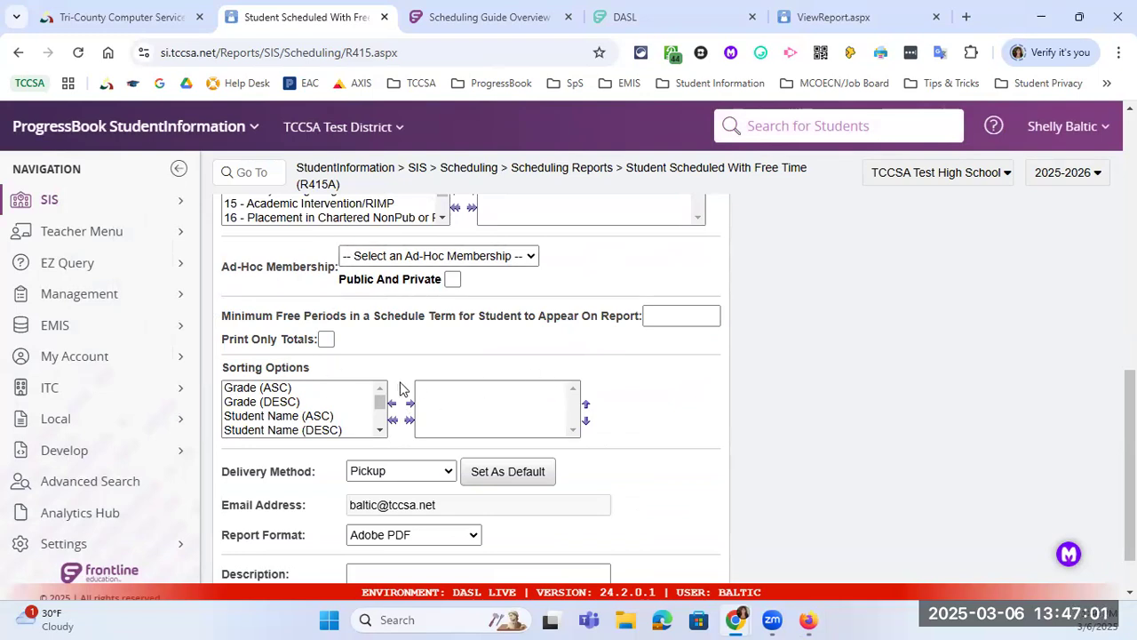
pyautogui.scroll(7, 414, 376)
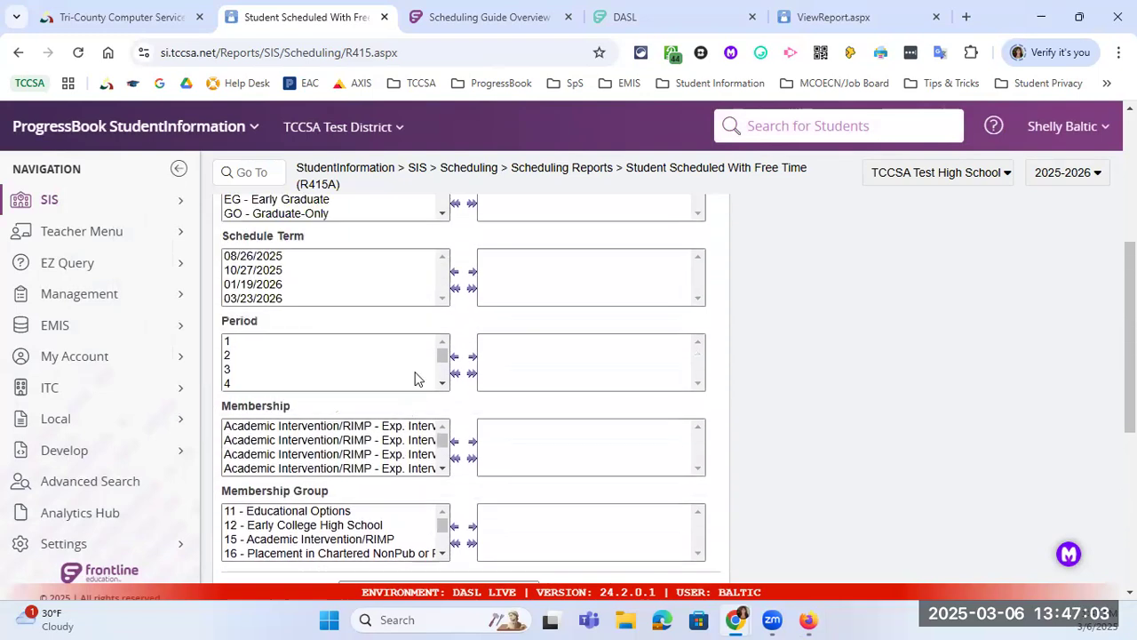
pyautogui.scroll(-3, 518, 417)
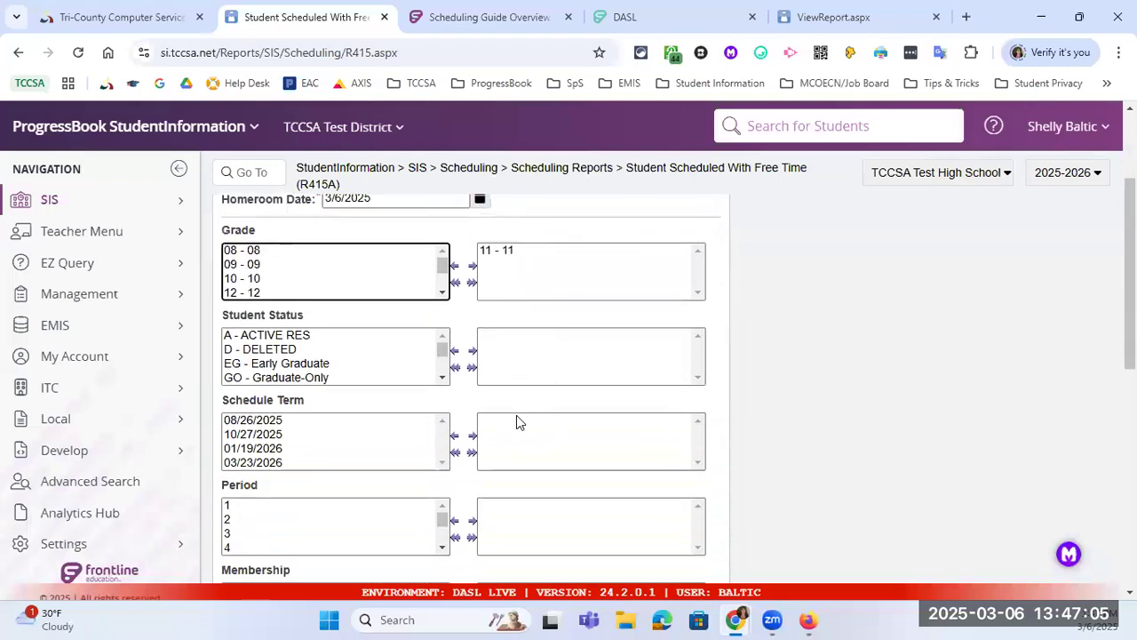
pyautogui.scroll(-4, 518, 417)
pyautogui.scroll(-2, 514, 402)
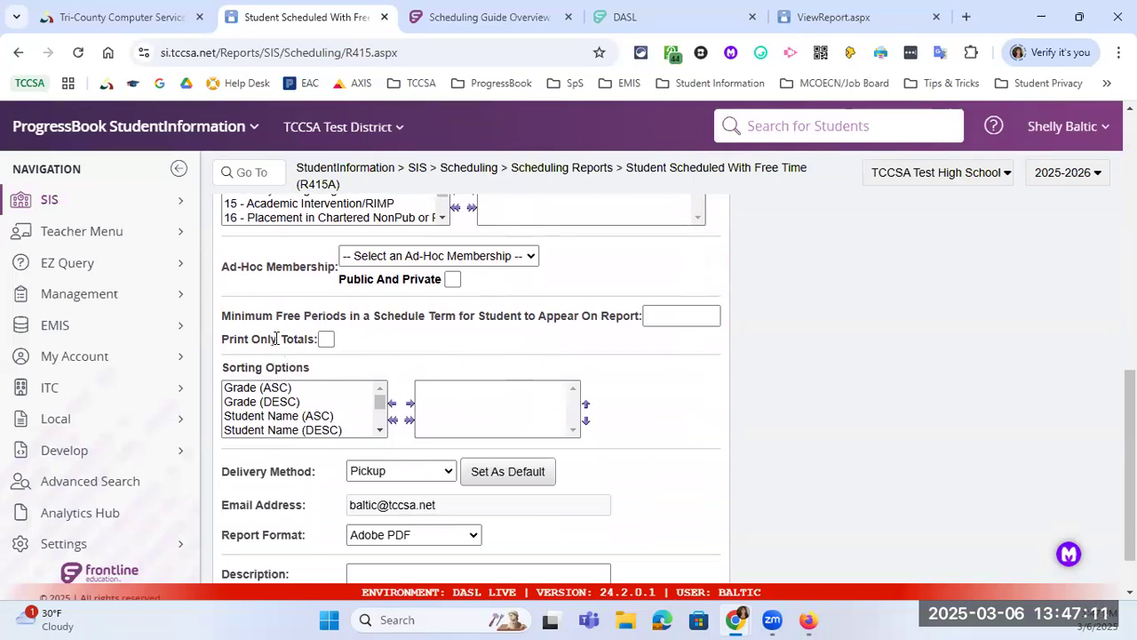
pyautogui.moveTo(242, 317); pyautogui.dragTo(299, 316)
pyautogui.moveTo(298, 315); pyautogui.dragTo(301, 313)
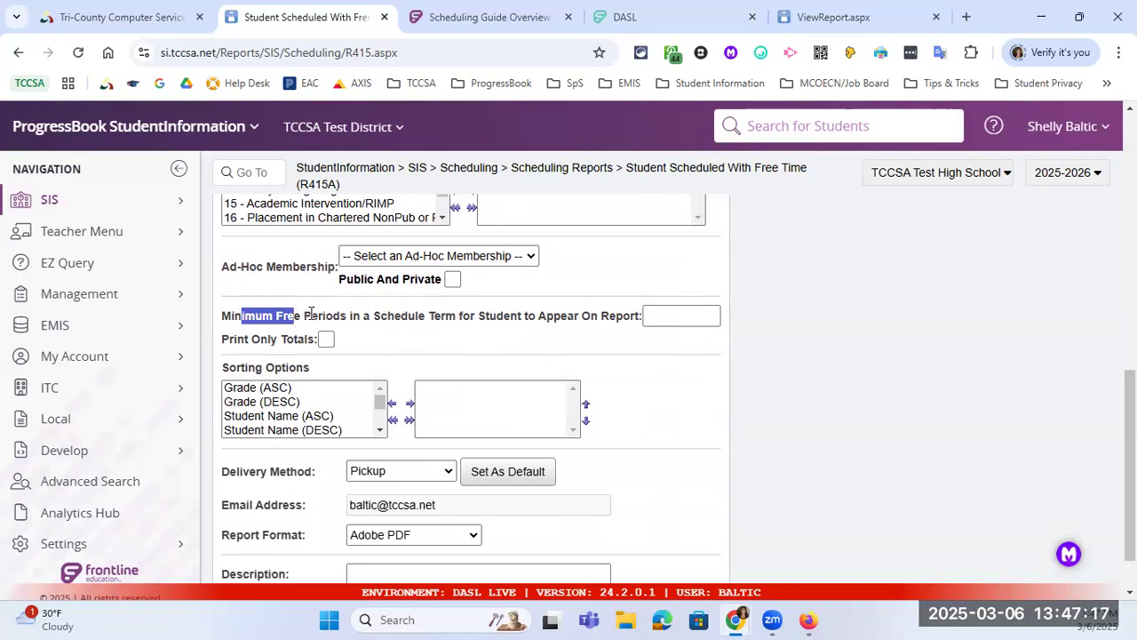
pyautogui.click(646, 317)
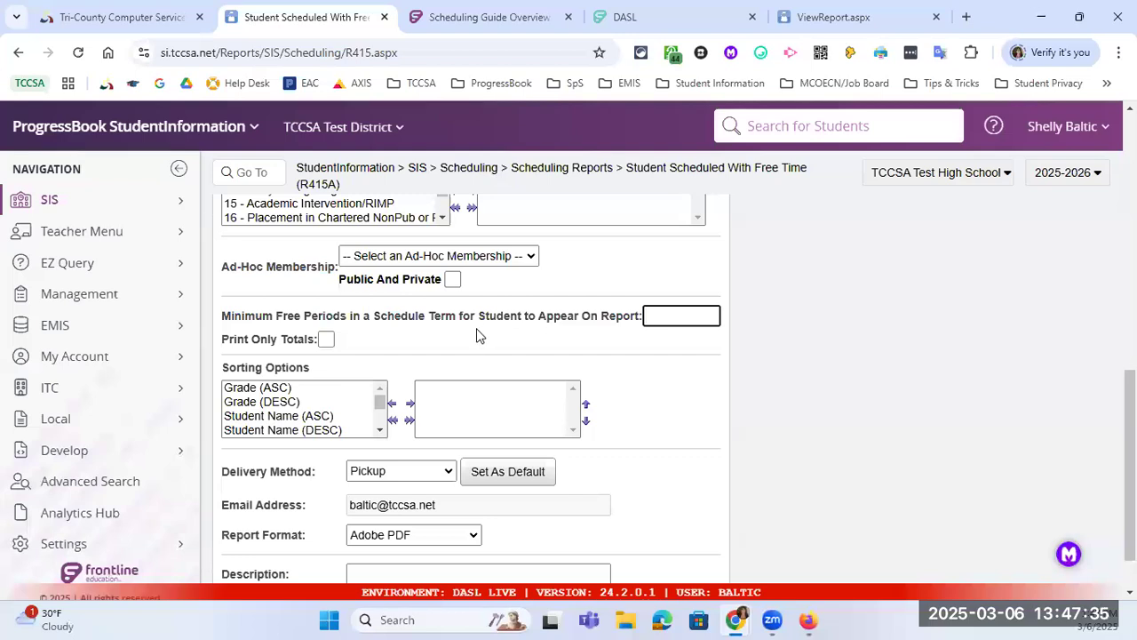
pyautogui.write('2')
pyautogui.scroll(-2, 490, 329)
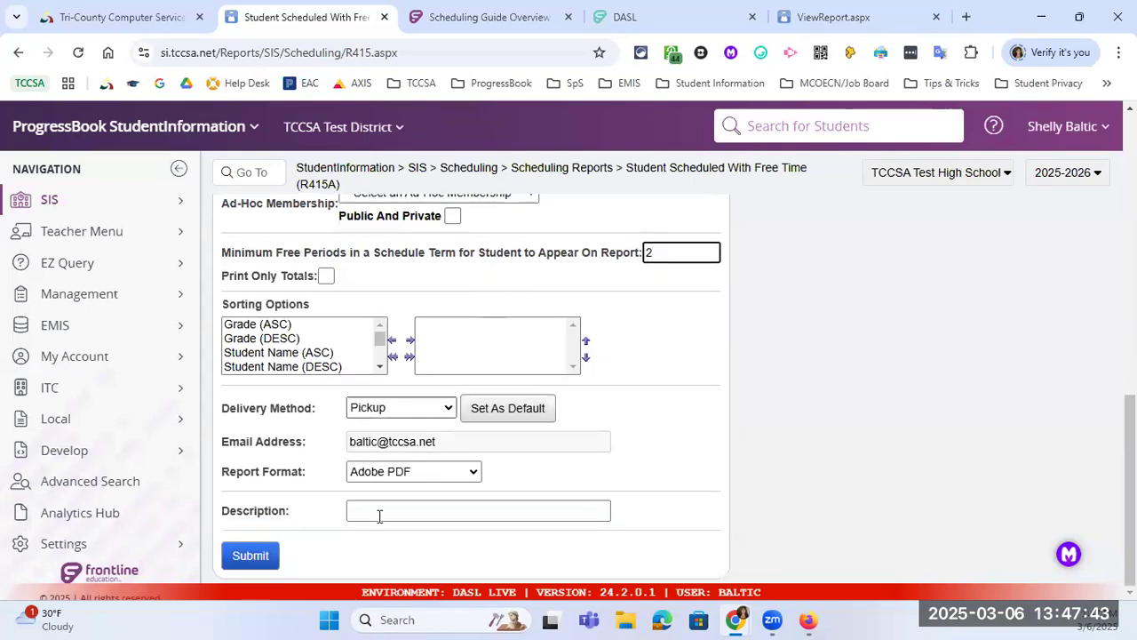
pyautogui.press('BackSpace')
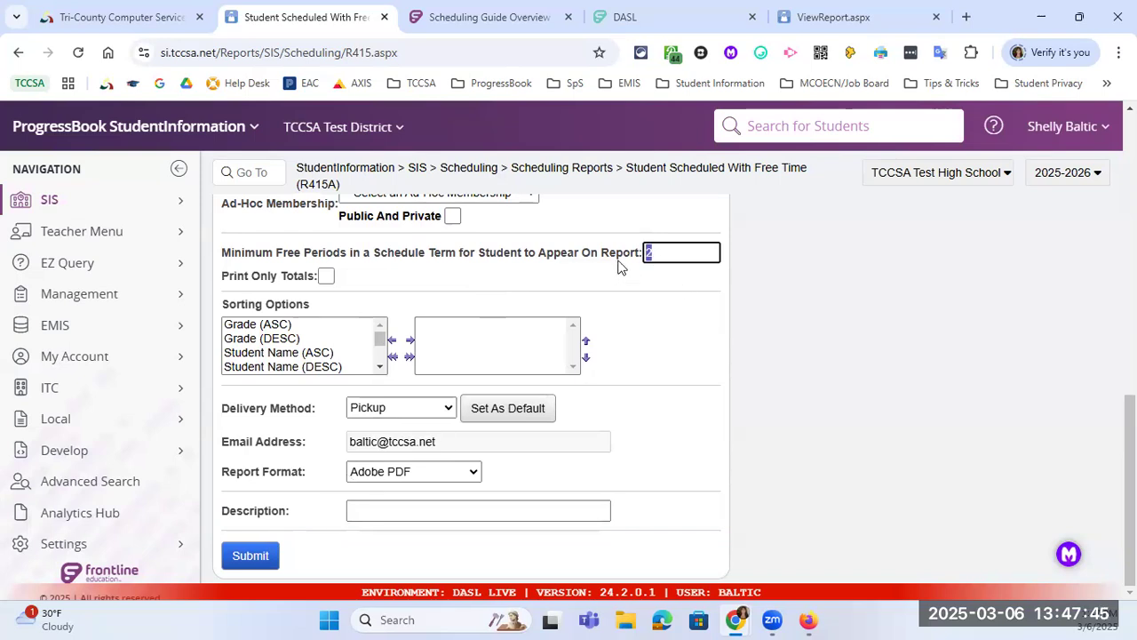
# Step: Submit the free time report, refresh the Batch/Report Management list and open the finished Student Scheduled With Free Time (R415) report
pyautogui.click(255, 555)
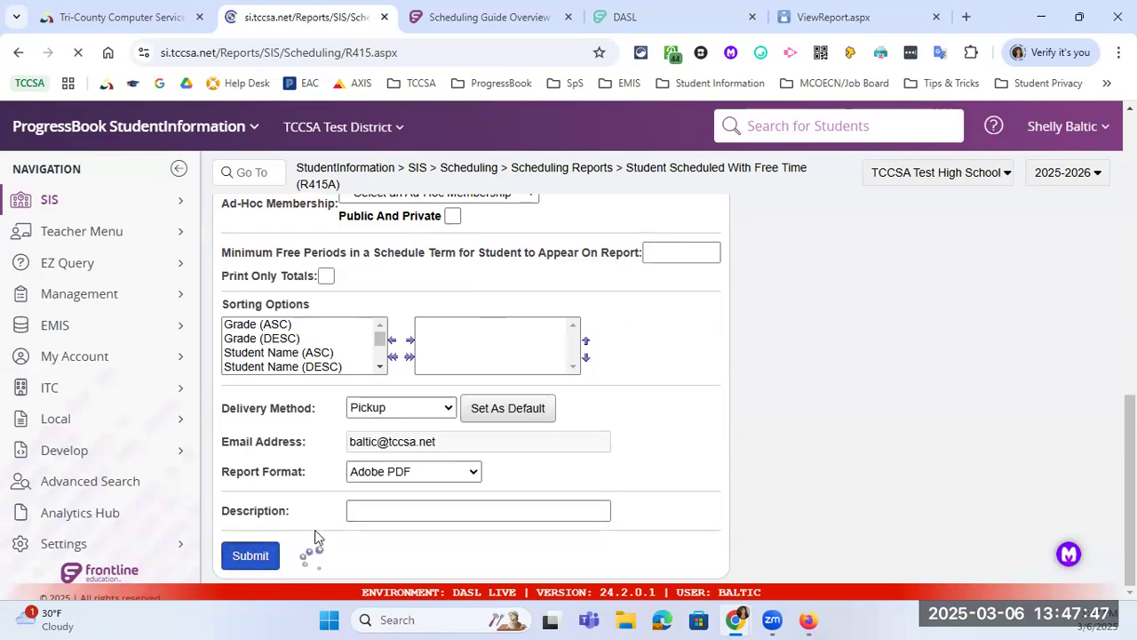
pyautogui.scroll(-3, 400, 376)
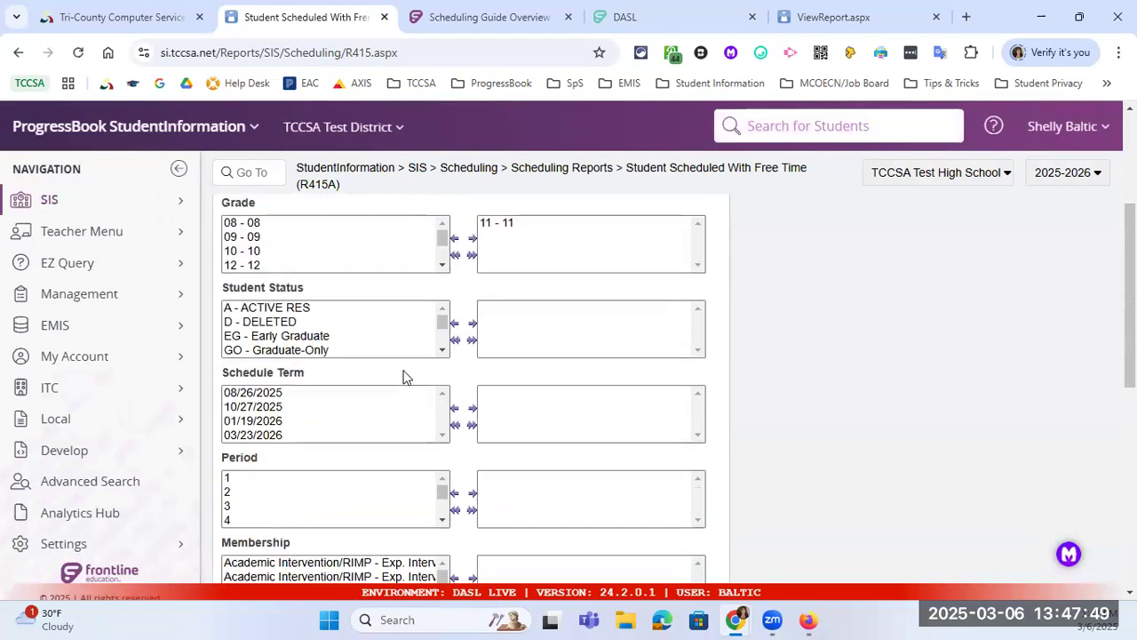
pyautogui.moveTo(736, 619)
pyautogui.click(804, 554)
pyautogui.click(654, 107)
pyautogui.click(665, 107)
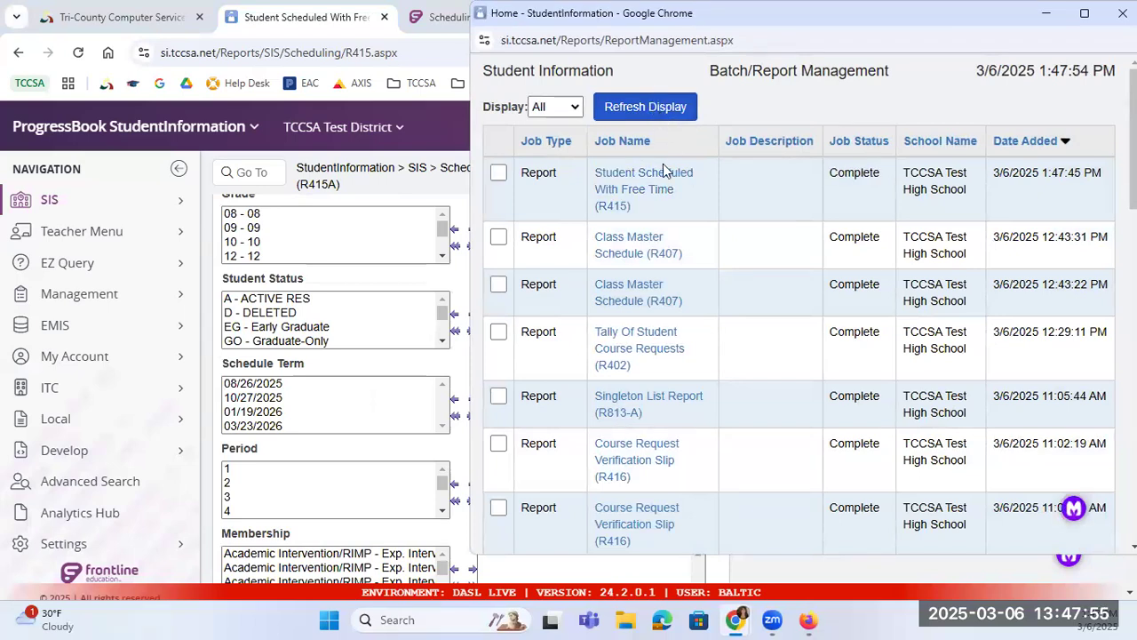
pyautogui.click(646, 180)
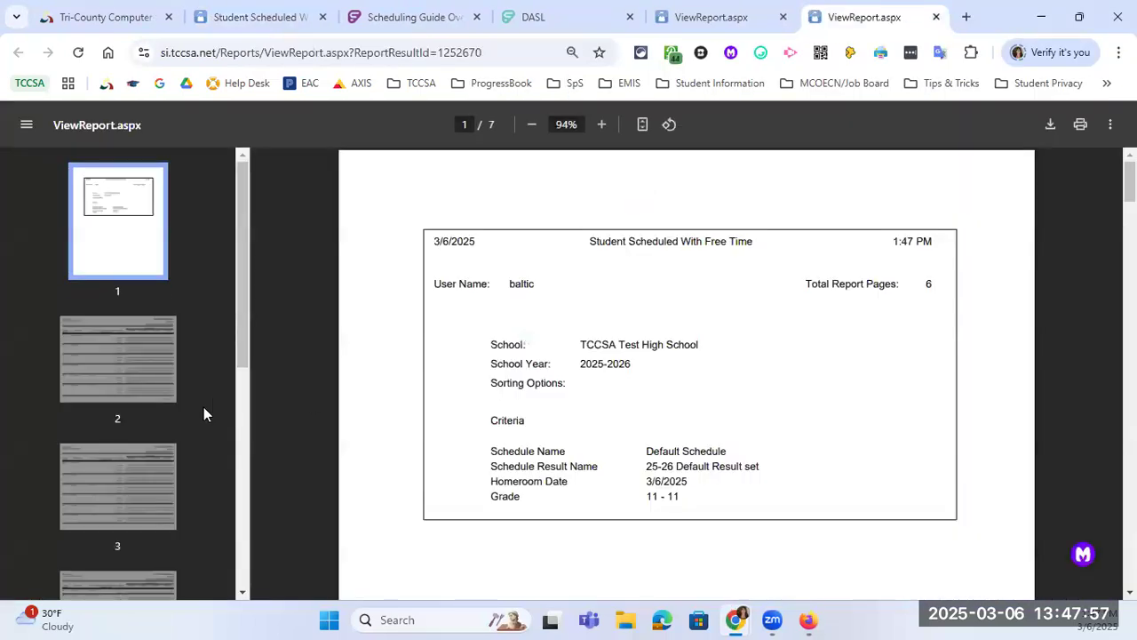
# Step: Examine the free periods listed per student and schedule term on page 2 of the report
pyautogui.click(131, 377)
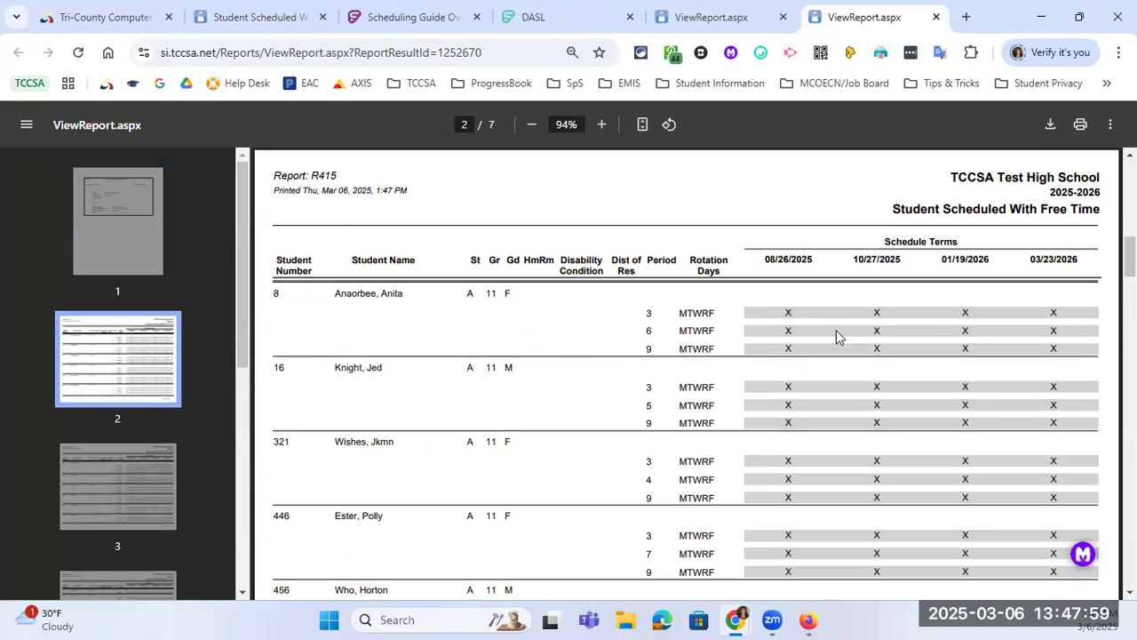
pyautogui.scroll(-2, 424, 336)
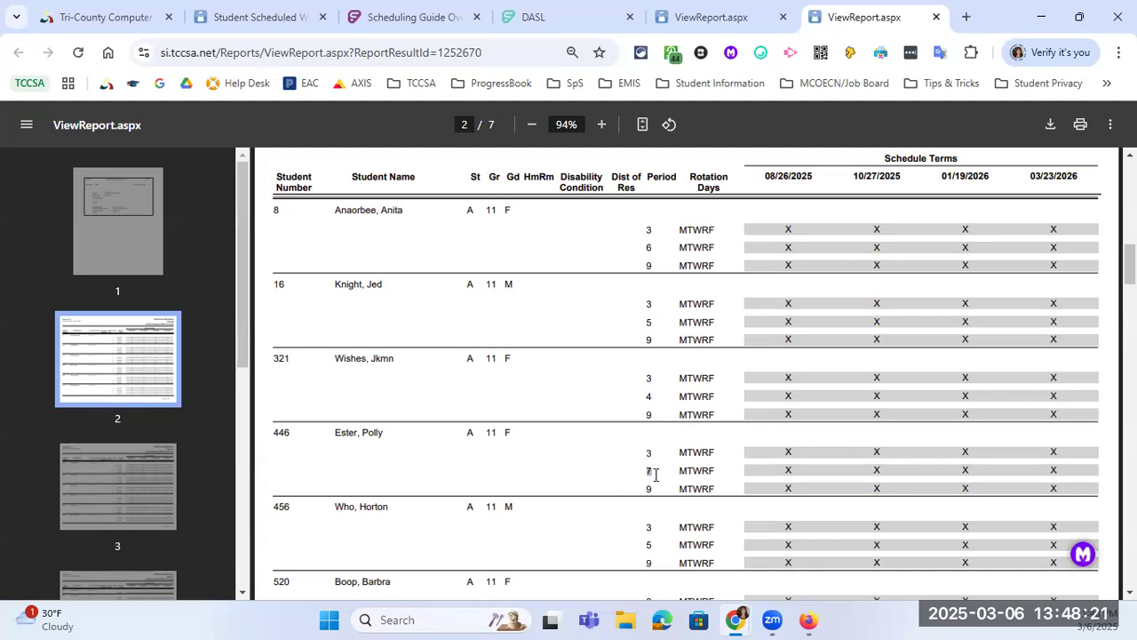
pyautogui.doubleClick(648, 471)
pyautogui.scroll(-2, 771, 400)
pyautogui.scroll(2, 770, 394)
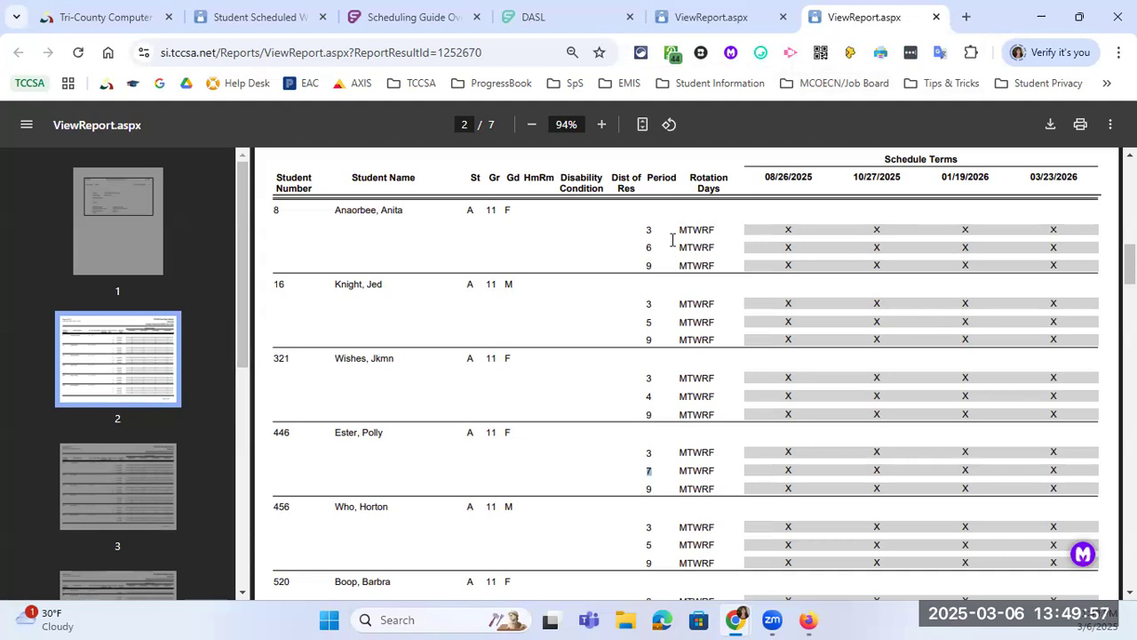
# Step: Look through the earlier report jobs in Batch/Report Management and return to the Scheduling Reports list
pyautogui.click(282, 18)
pyautogui.moveTo(757, 619)
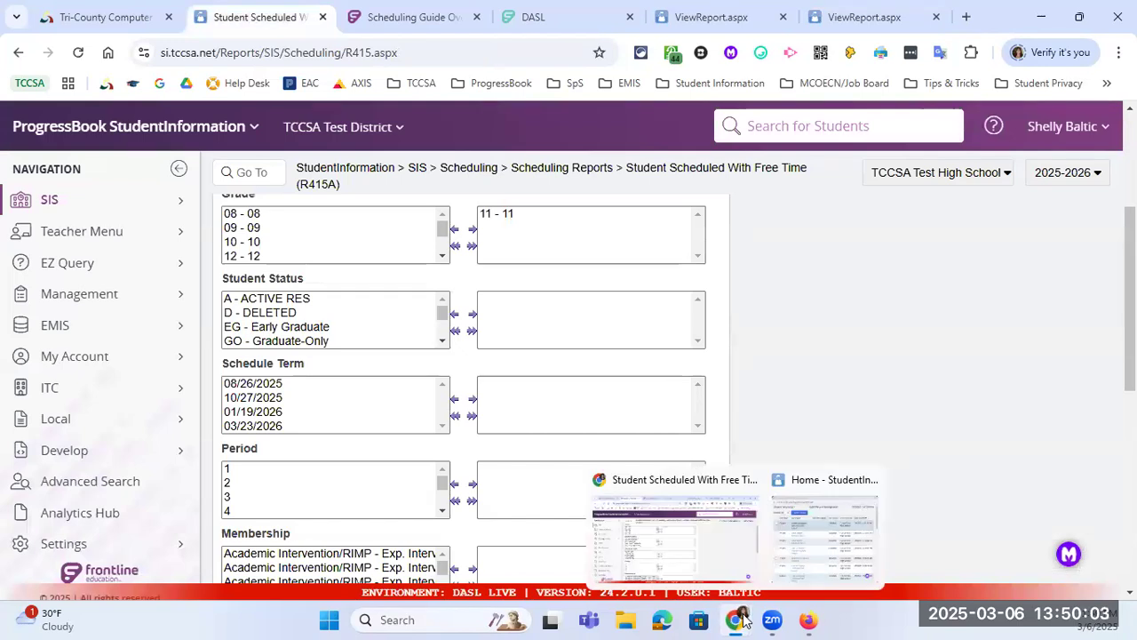
pyautogui.click(825, 484)
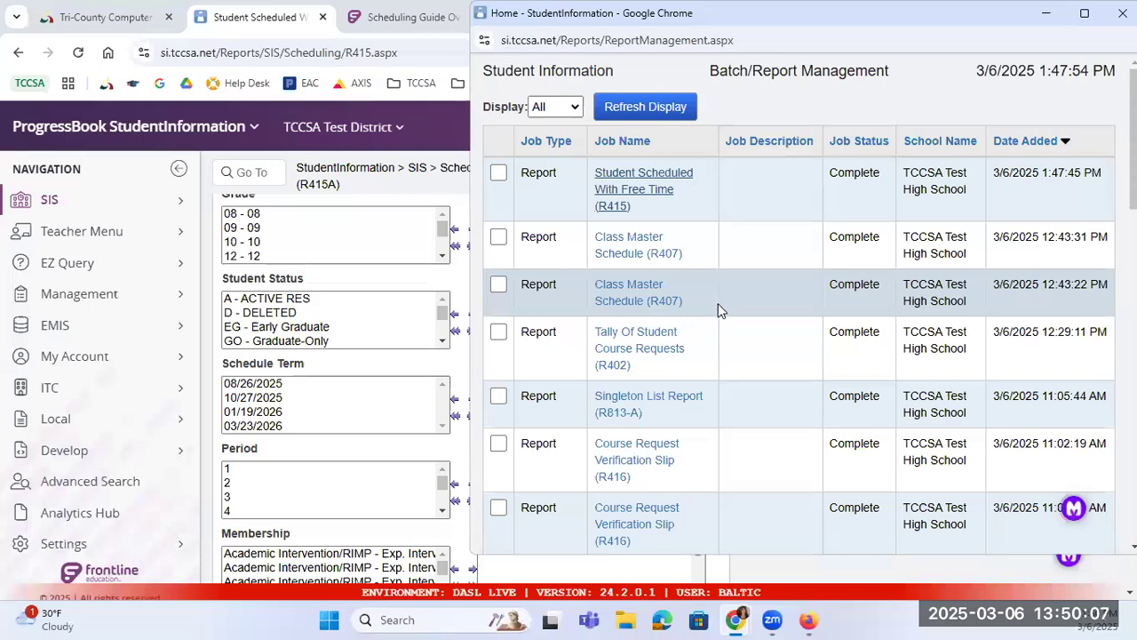
pyautogui.scroll(-2, 718, 305)
pyautogui.scroll(-3, 722, 313)
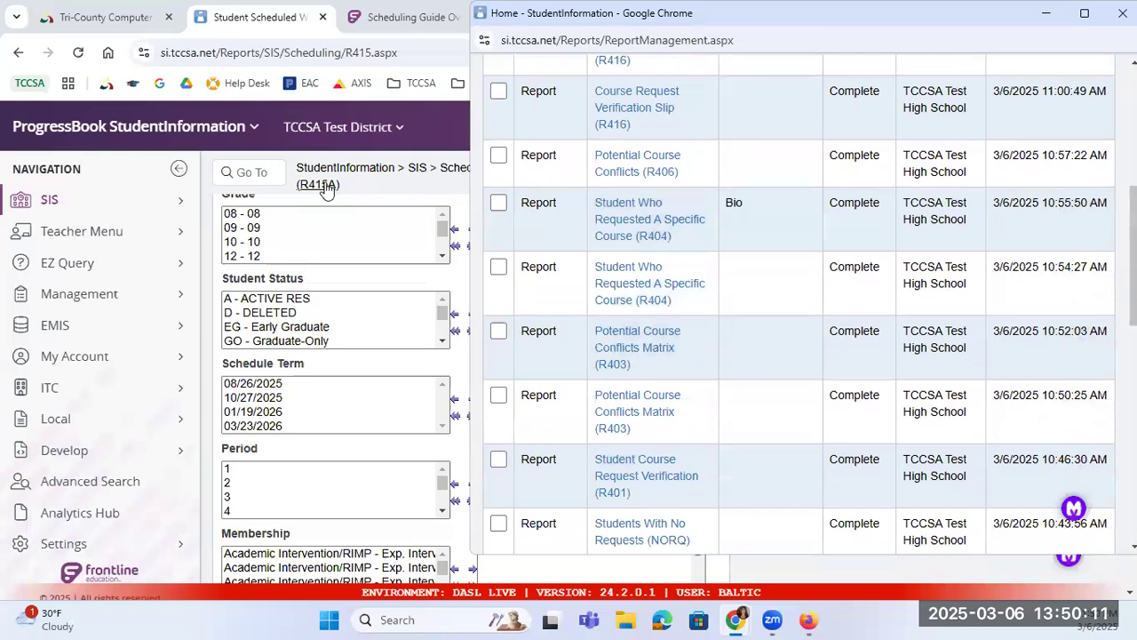
pyautogui.scroll(3, 329, 195)
pyautogui.click(425, 188)
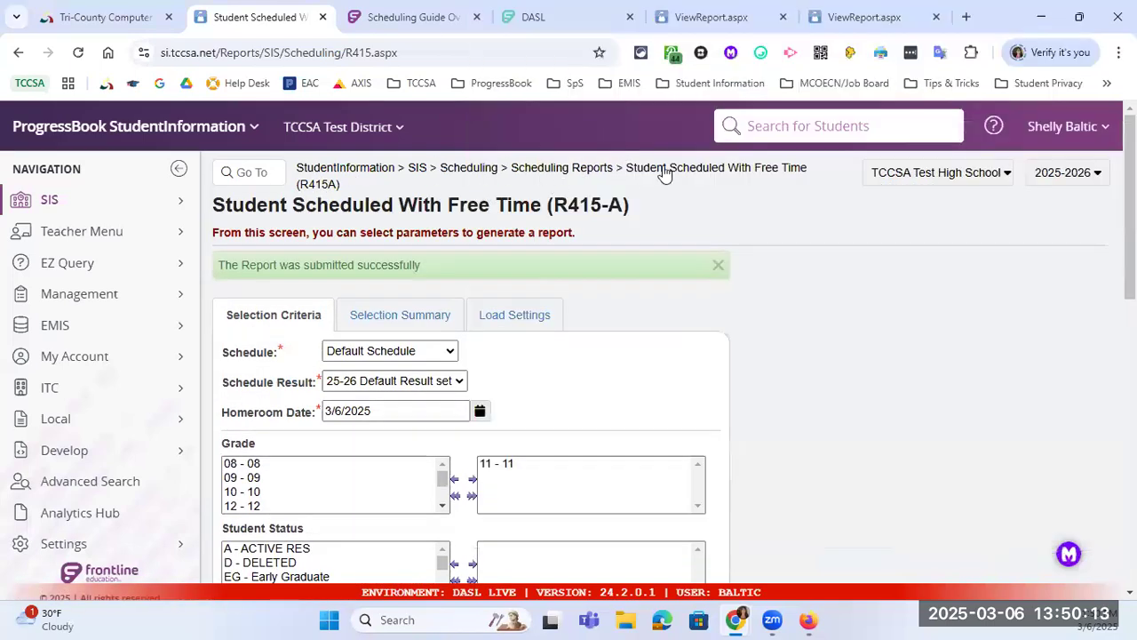
pyautogui.click(588, 174)
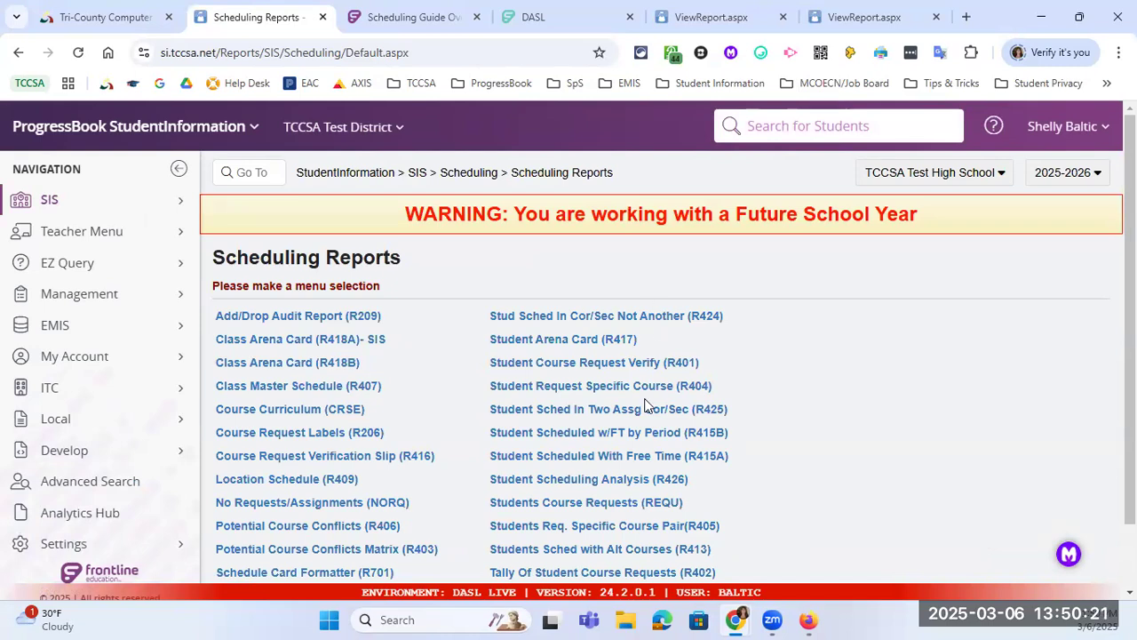
# Step: Set up the Student Scheduling Analysis (R426) report for Default Schedule, 25-26 Default Result set and grade 11
pyautogui.click(598, 481)
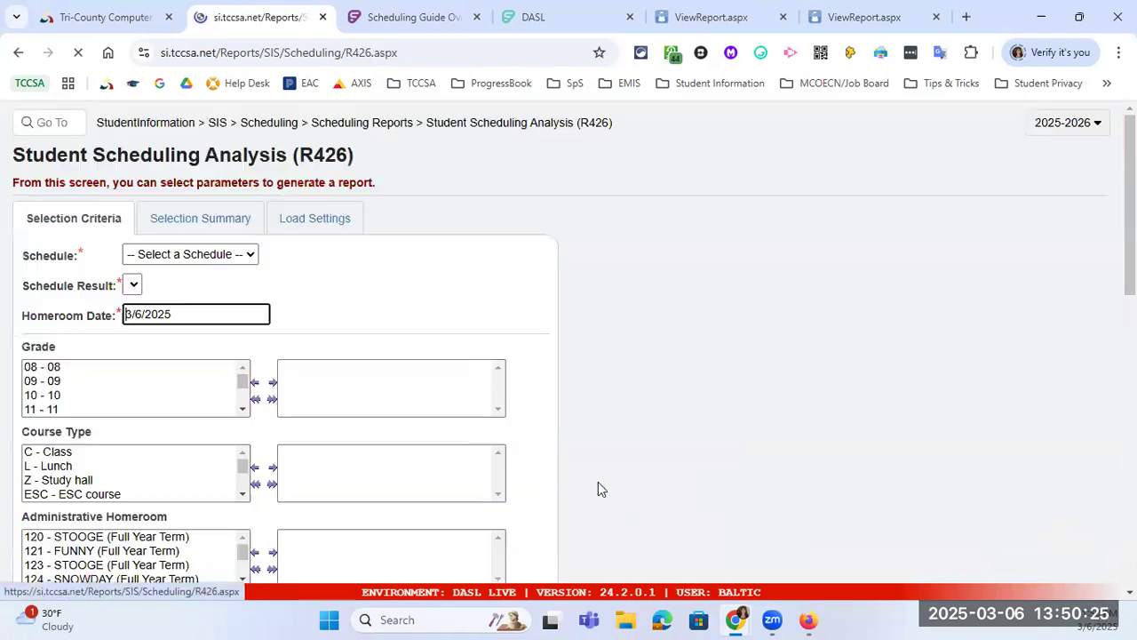
pyautogui.click(402, 305)
pyautogui.click(414, 346)
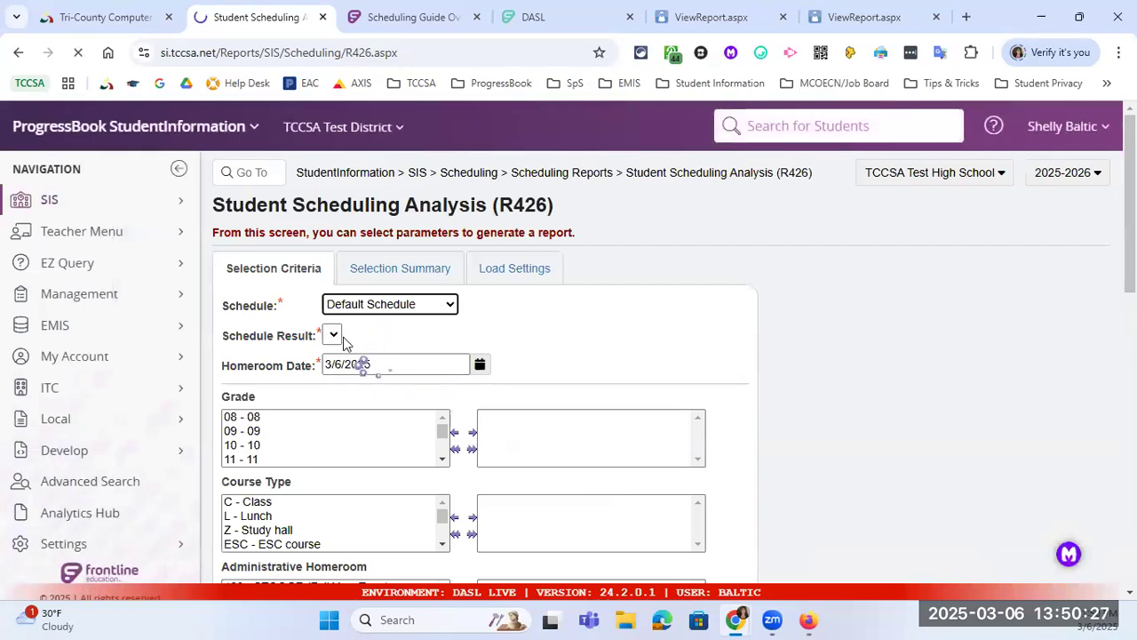
pyautogui.click(355, 342)
pyautogui.click(376, 373)
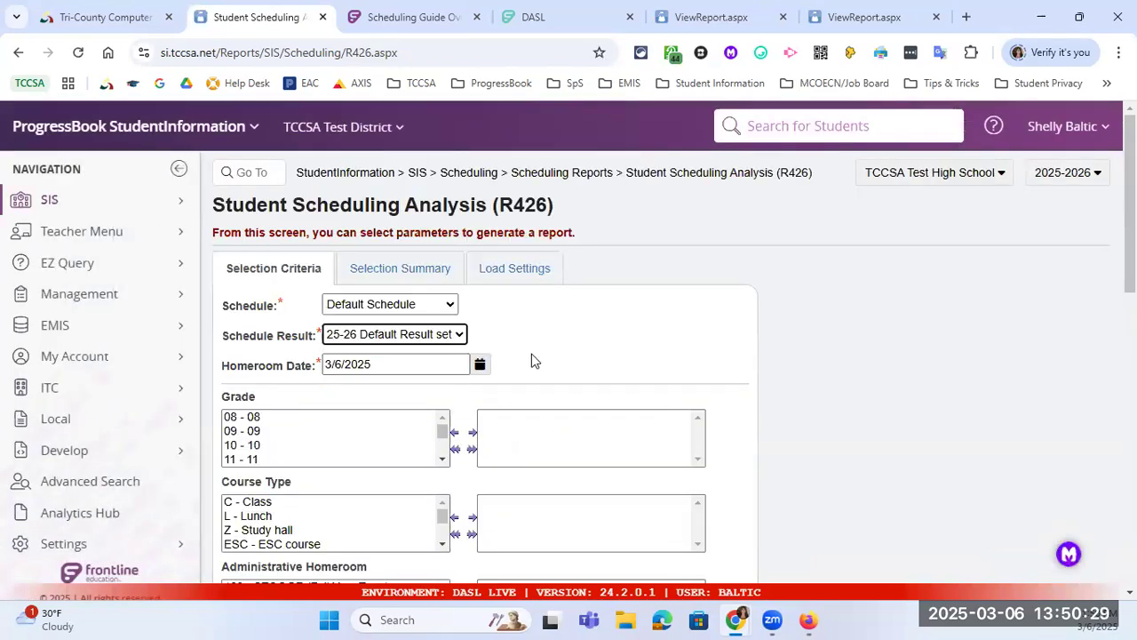
pyautogui.scroll(-2, 338, 322)
pyautogui.doubleClick(287, 293)
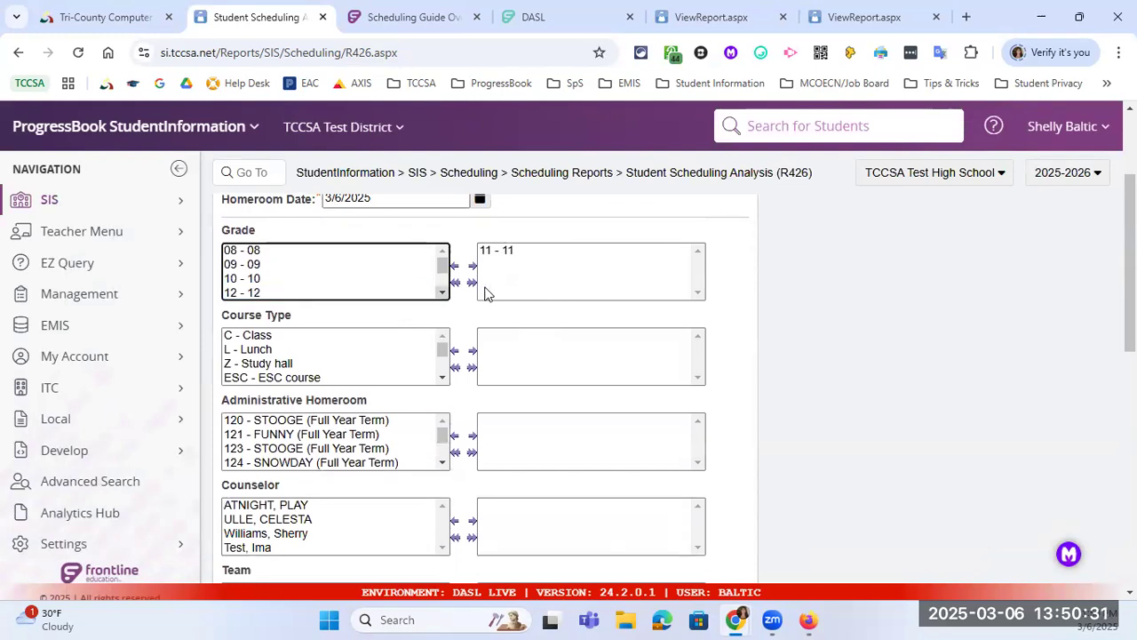
# Step: Submit the Student Scheduling Analysis (R426) report with its remaining filters and sorting options left unset
pyautogui.scroll(-5, 508, 307)
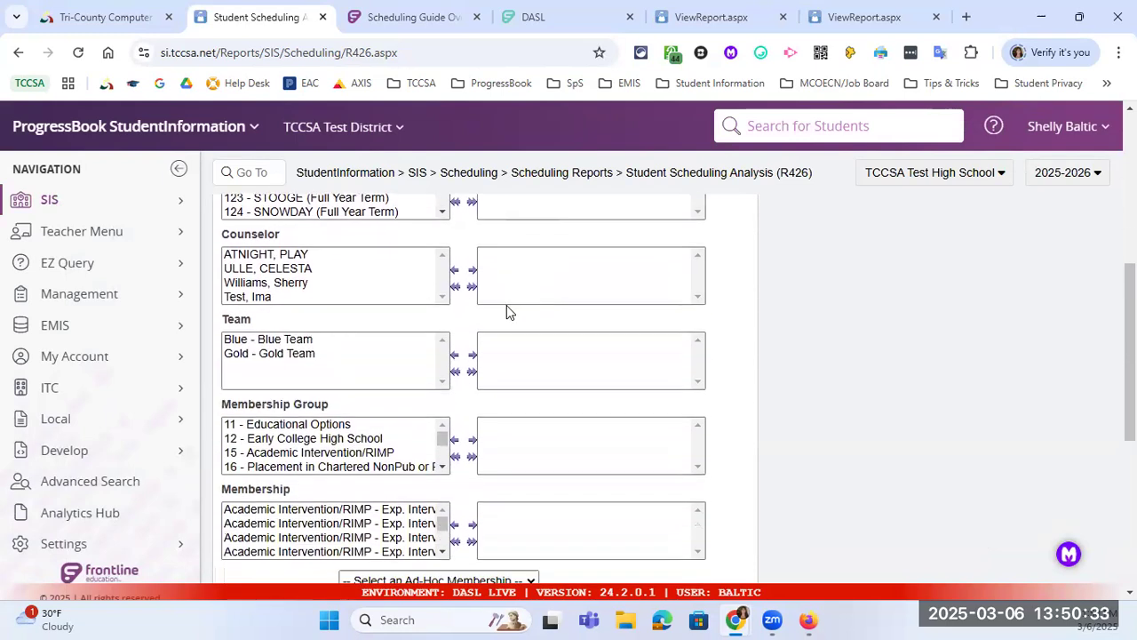
pyautogui.scroll(-2, 507, 305)
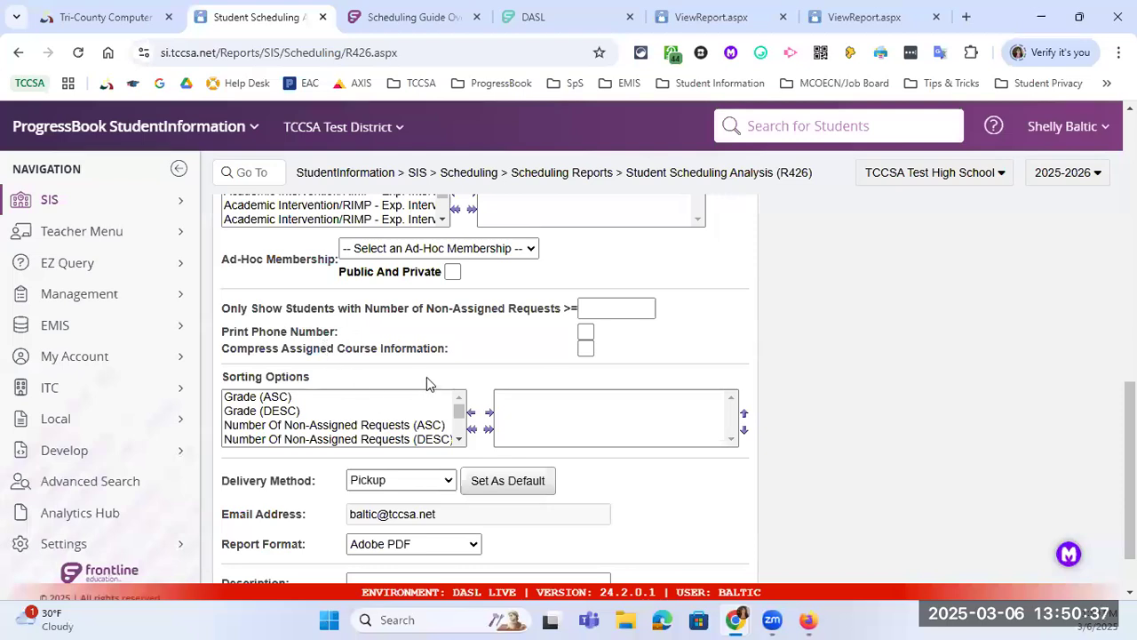
pyautogui.scroll(-2, 425, 391)
pyautogui.click(267, 552)
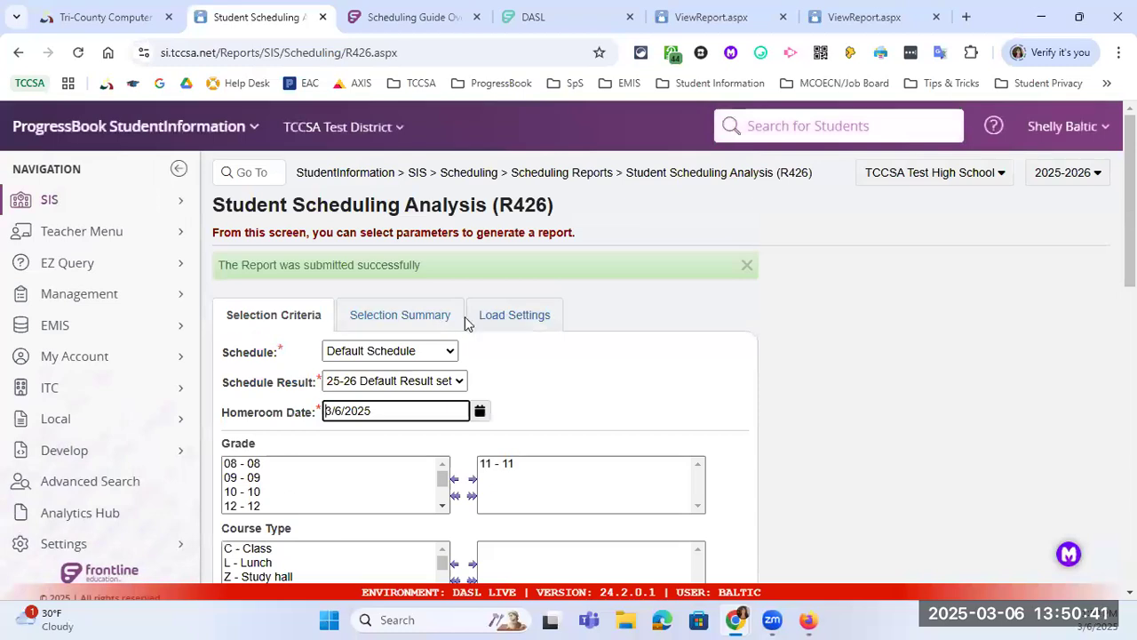
# Step: Refresh the Batch/Report Management list until the Student Scheduling Analysis (R426) job finishes and open its report
pyautogui.click(142, 542)
pyautogui.click(283, 218)
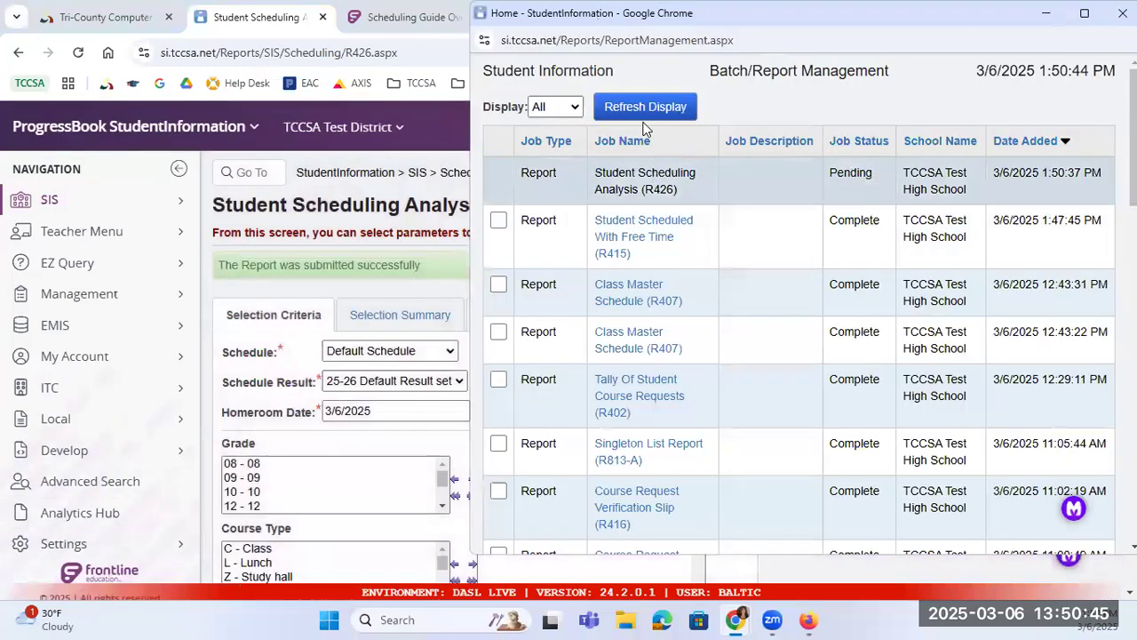
pyautogui.click(646, 110)
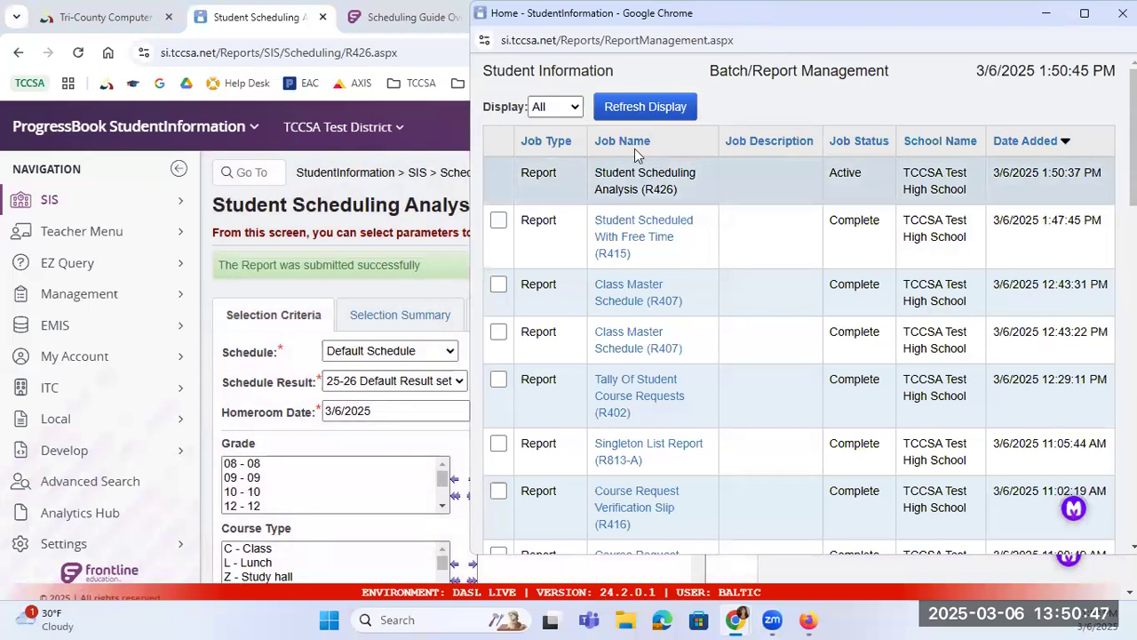
pyautogui.click(644, 114)
pyautogui.click(644, 118)
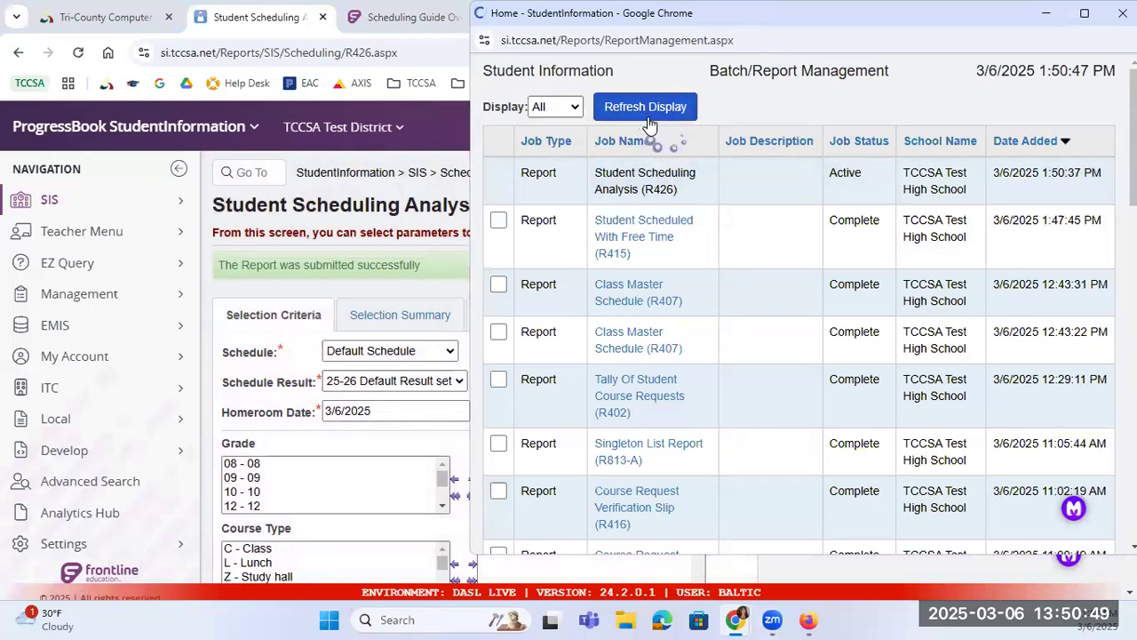
pyautogui.click(646, 185)
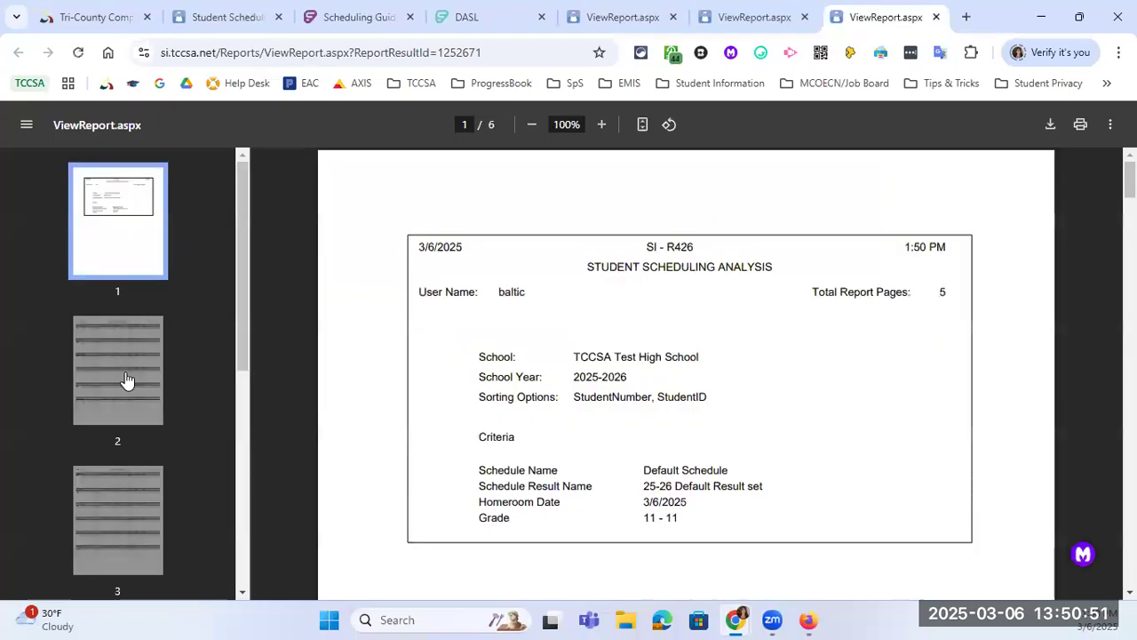
# Step: Examine the non-assigned requests and their status reasons for the grade 11 students on pages 2 and 3 of the R426 report
pyautogui.click(124, 377)
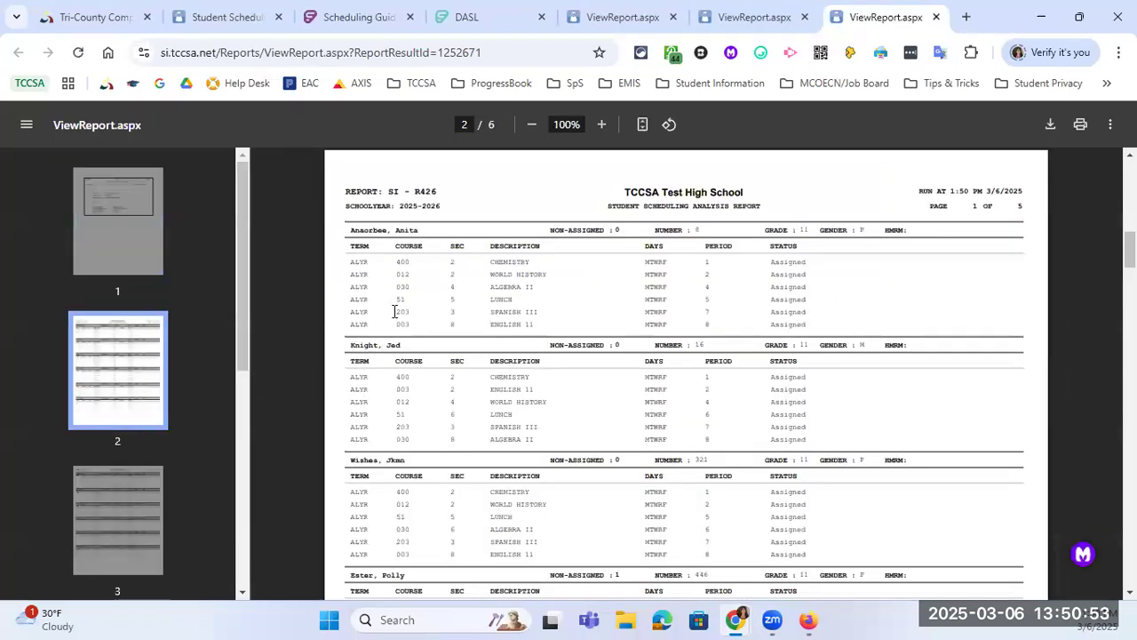
pyautogui.scroll(-2, 394, 302)
pyautogui.scroll(-2, 389, 326)
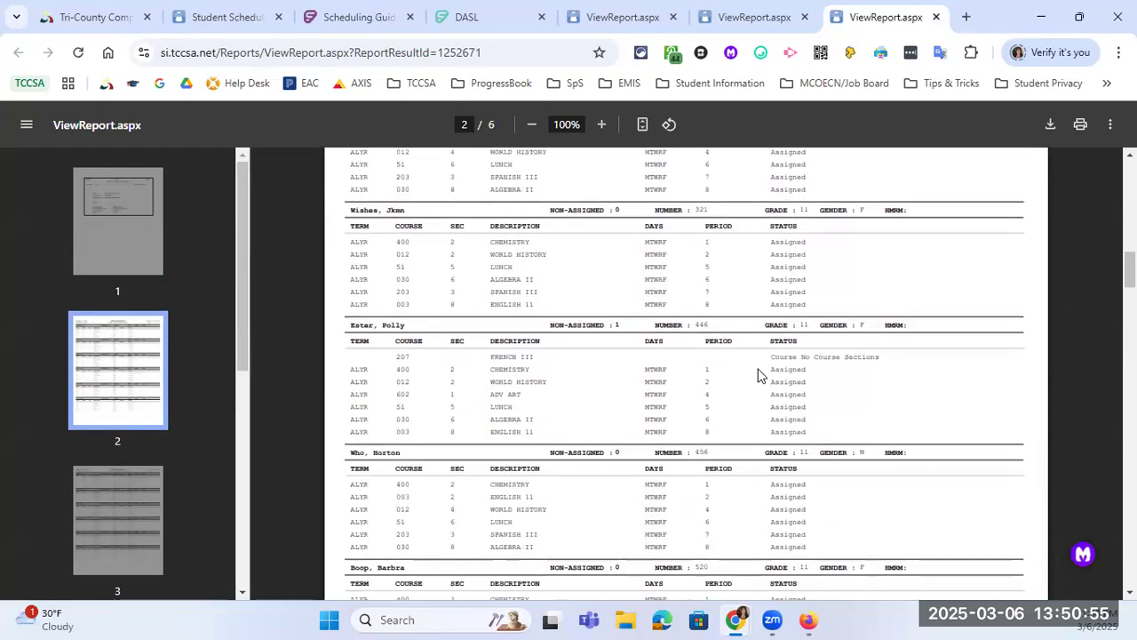
pyautogui.moveTo(493, 359); pyautogui.dragTo(544, 360)
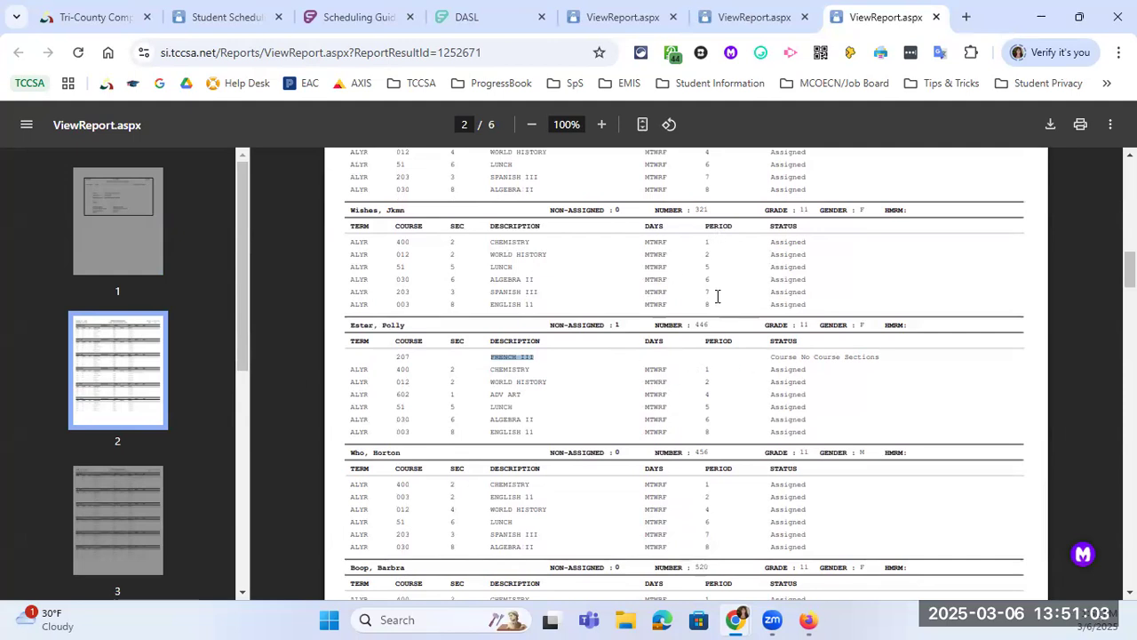
pyautogui.scroll(4, 718, 288)
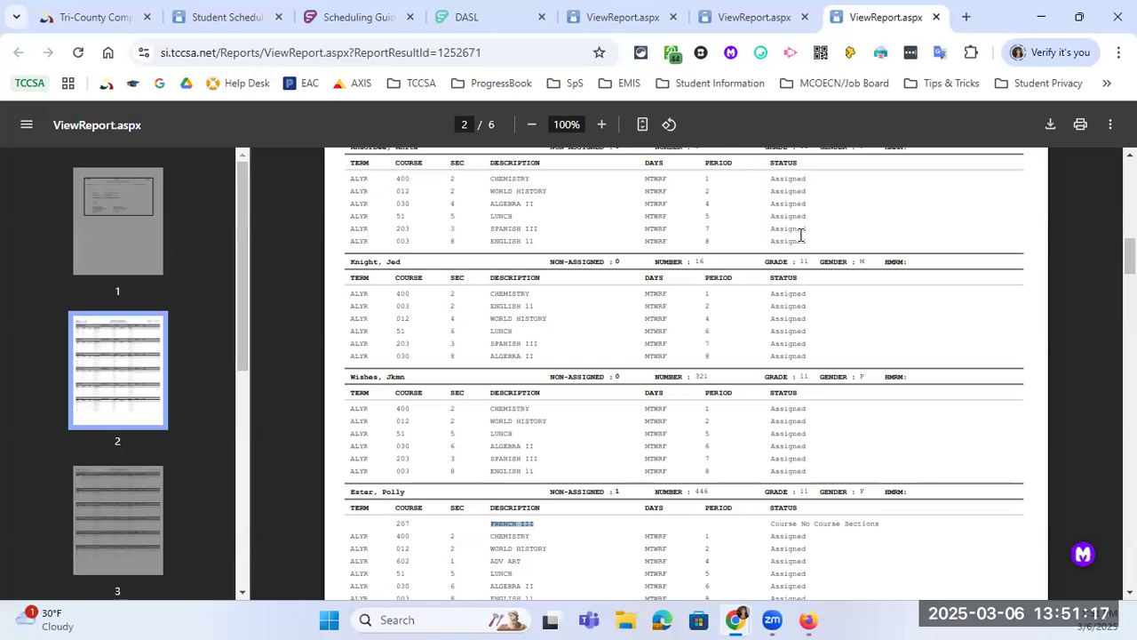
pyautogui.scroll(-2, 938, 400)
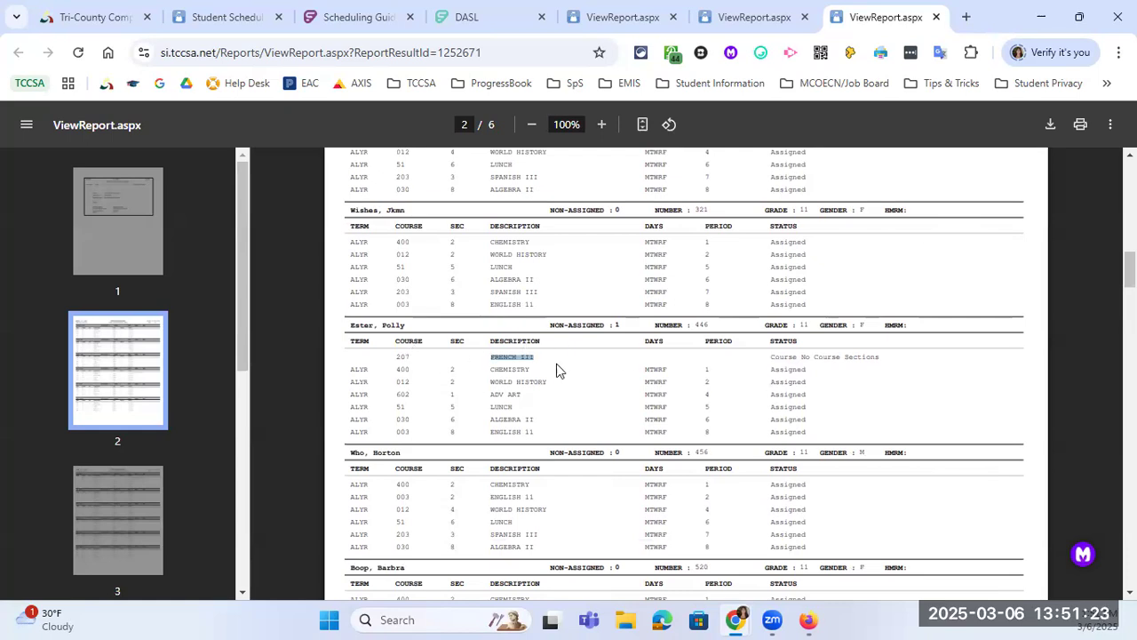
pyautogui.scroll(-9, 570, 357)
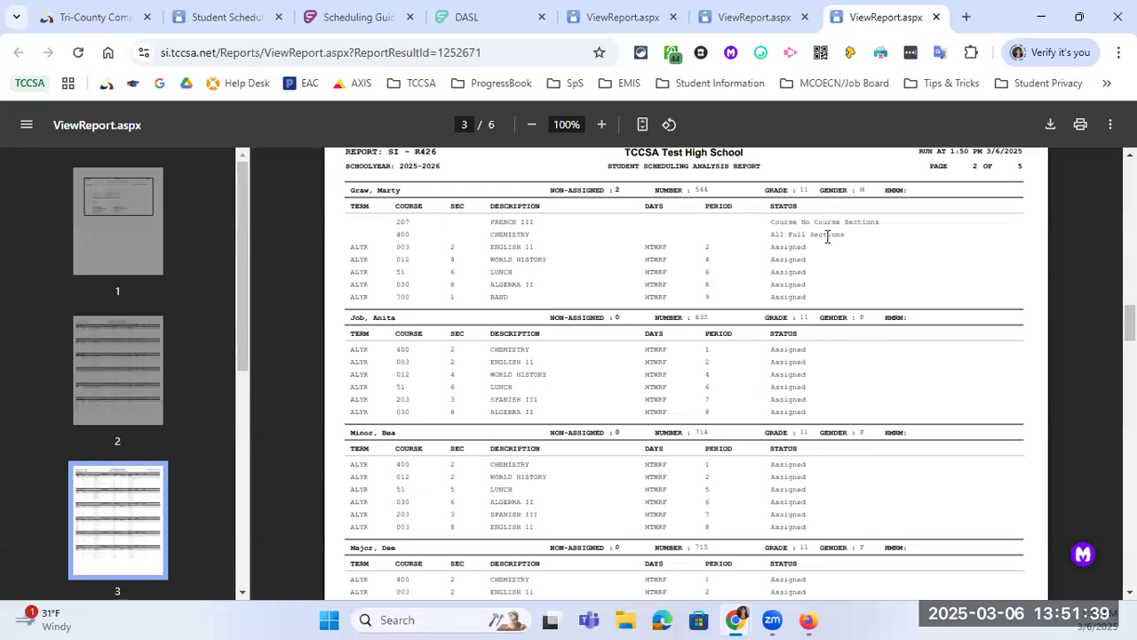
pyautogui.scroll(-1, 827, 236)
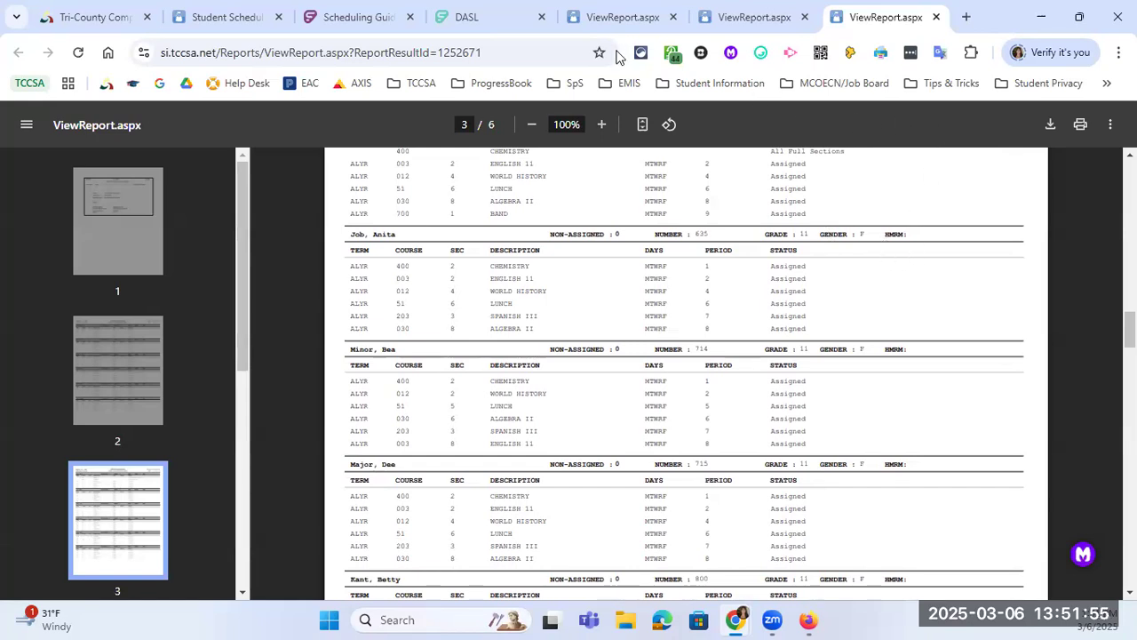
# Step: Return to the Scheduling Reports list and open the Class Master Schedule (R407) report's selection criteria
pyautogui.click(239, 31)
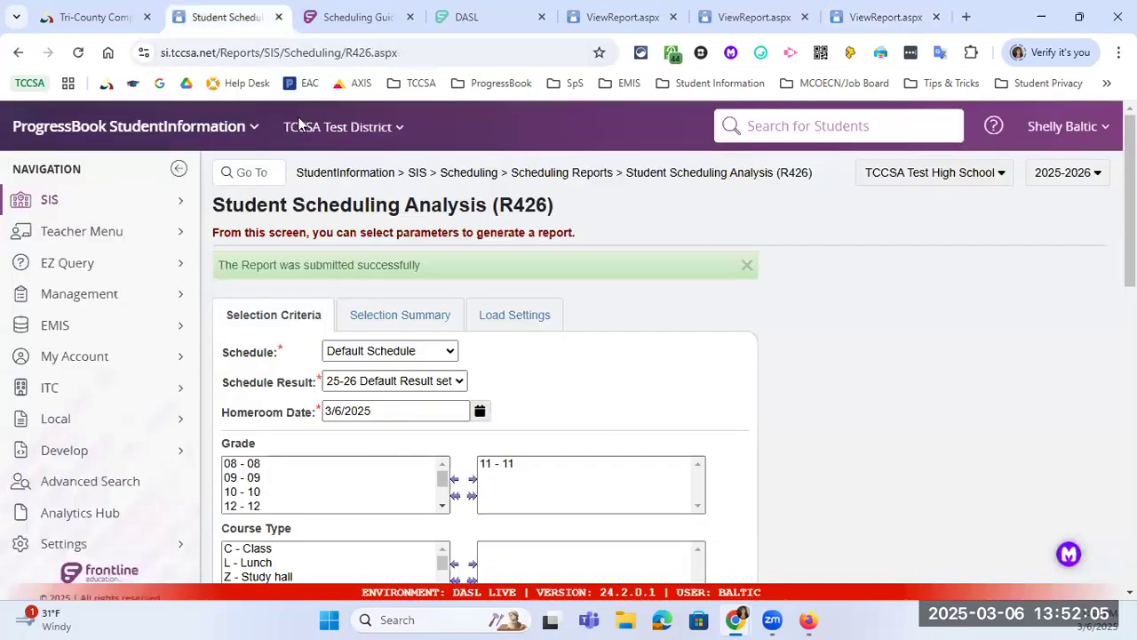
pyautogui.click(594, 177)
pyautogui.scroll(-1, 701, 251)
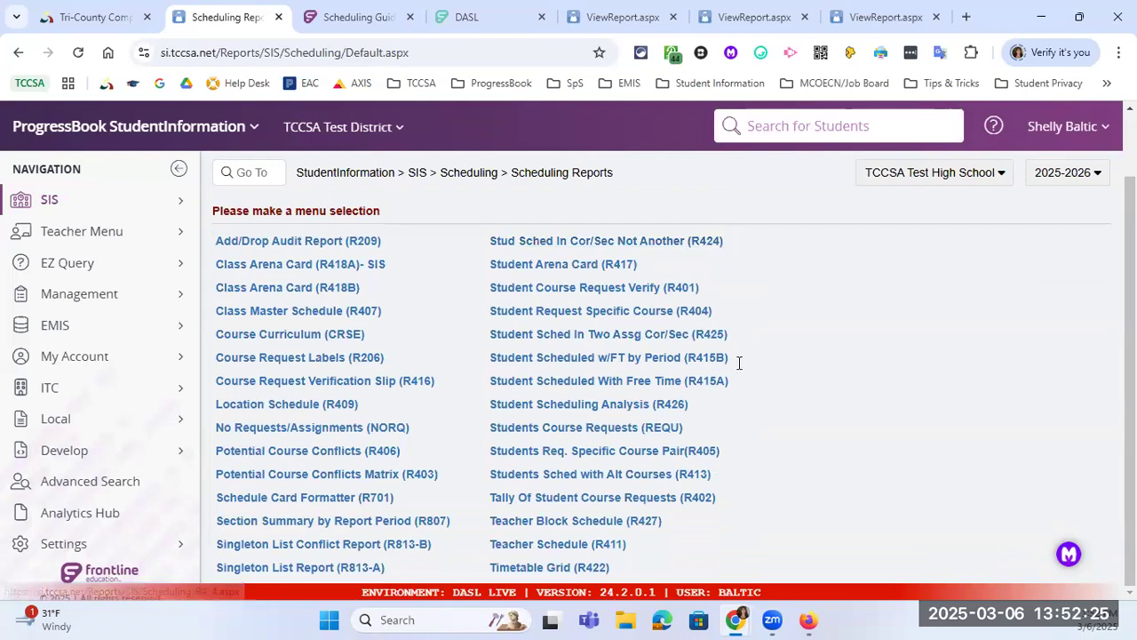
pyautogui.click(328, 311)
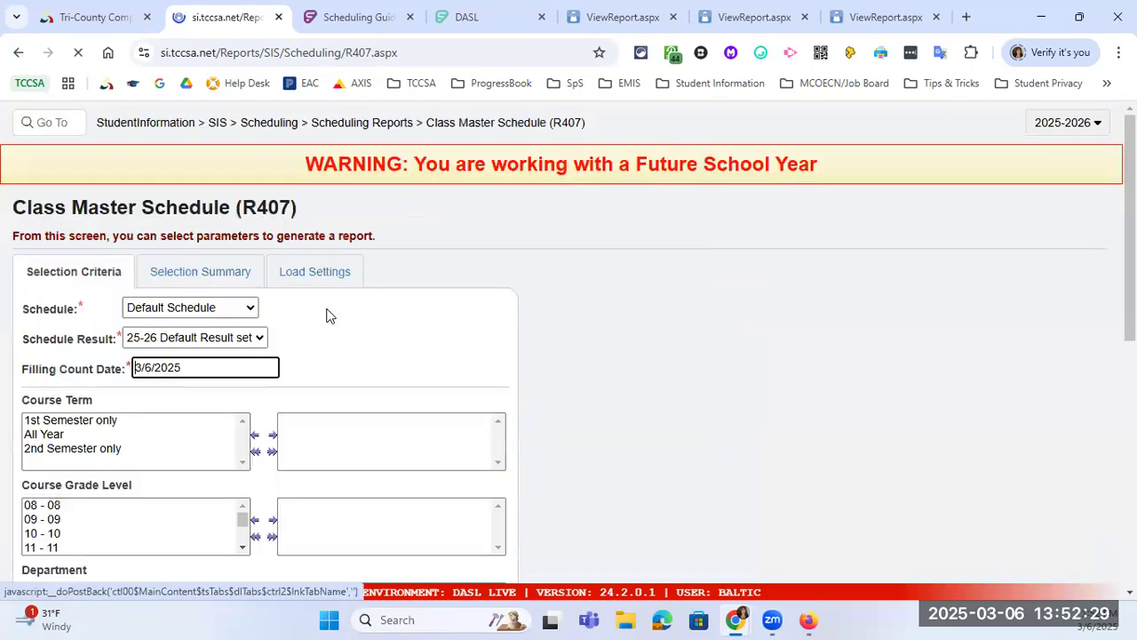
pyautogui.scroll(-1, 497, 350)
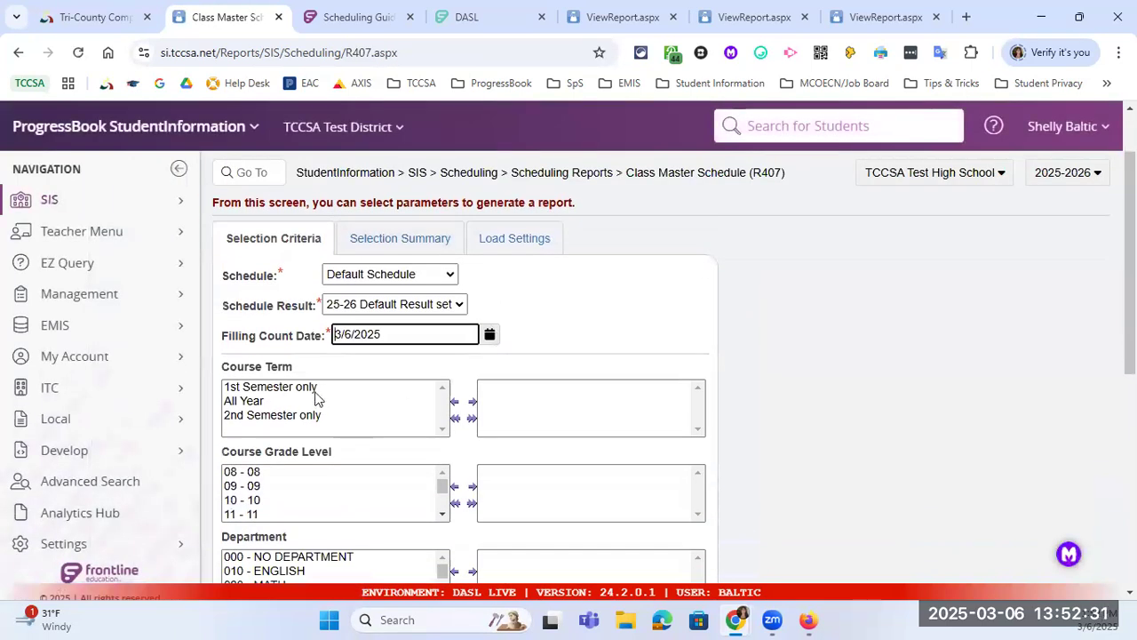
pyautogui.scroll(-2, 262, 514)
pyautogui.doubleClick(262, 514)
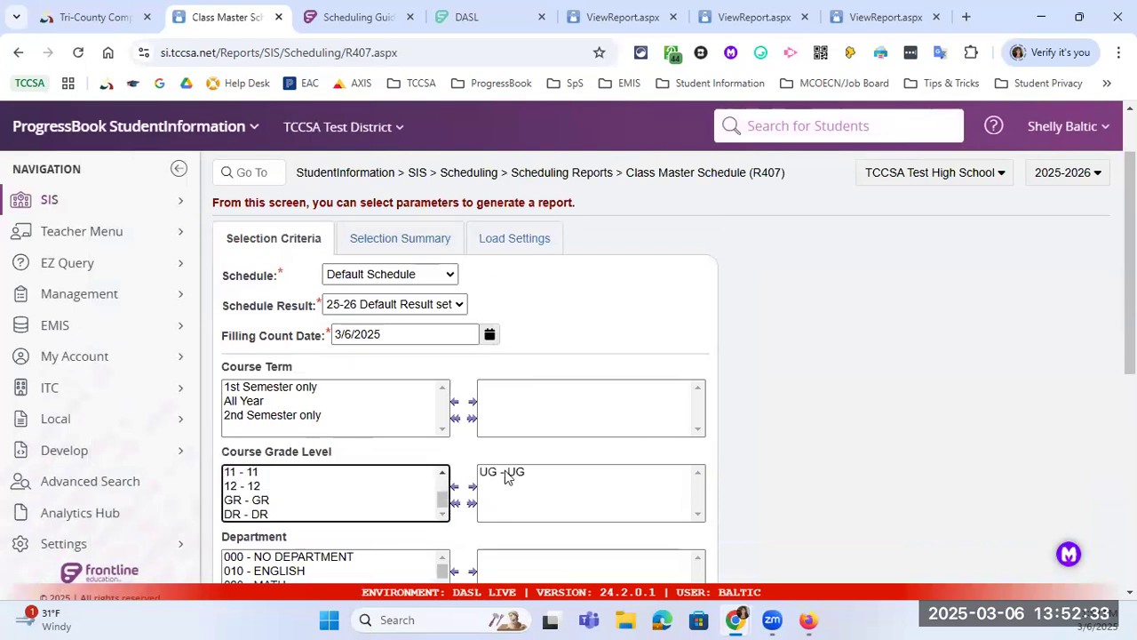
pyautogui.doubleClick(505, 472)
pyautogui.scroll(2, 279, 500)
pyautogui.scroll(-2, 257, 517)
pyautogui.doubleClick(261, 515)
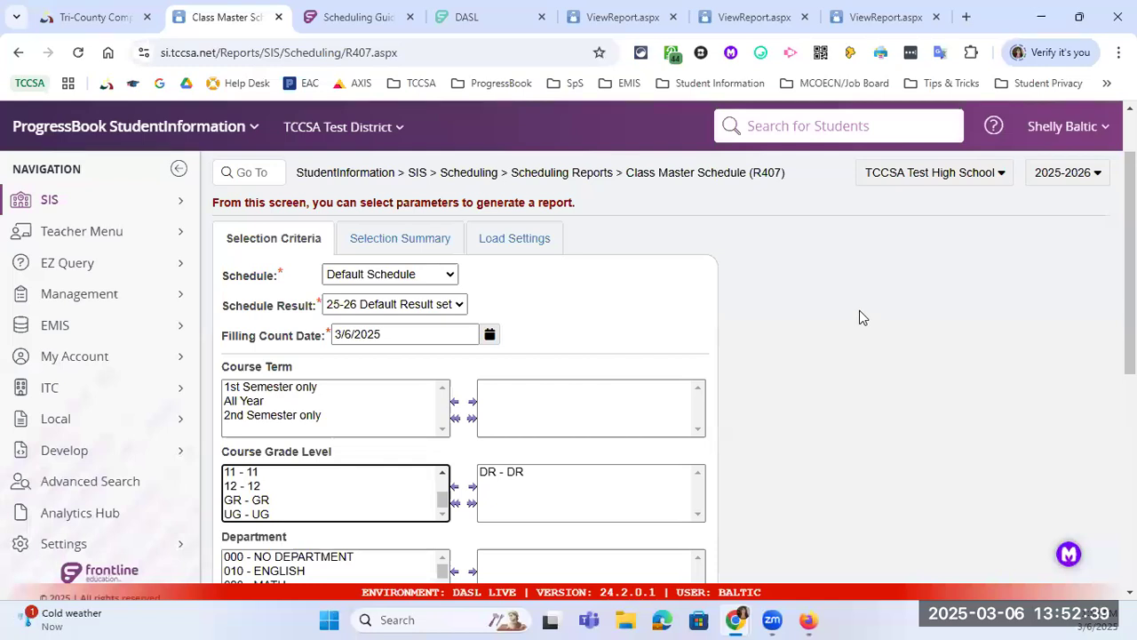
pyautogui.doubleClick(495, 472)
# Step: Limit the Class Master Schedule report to course grade level 11 and submit it
pyautogui.scroll(2, 253, 498)
pyautogui.click(252, 491)
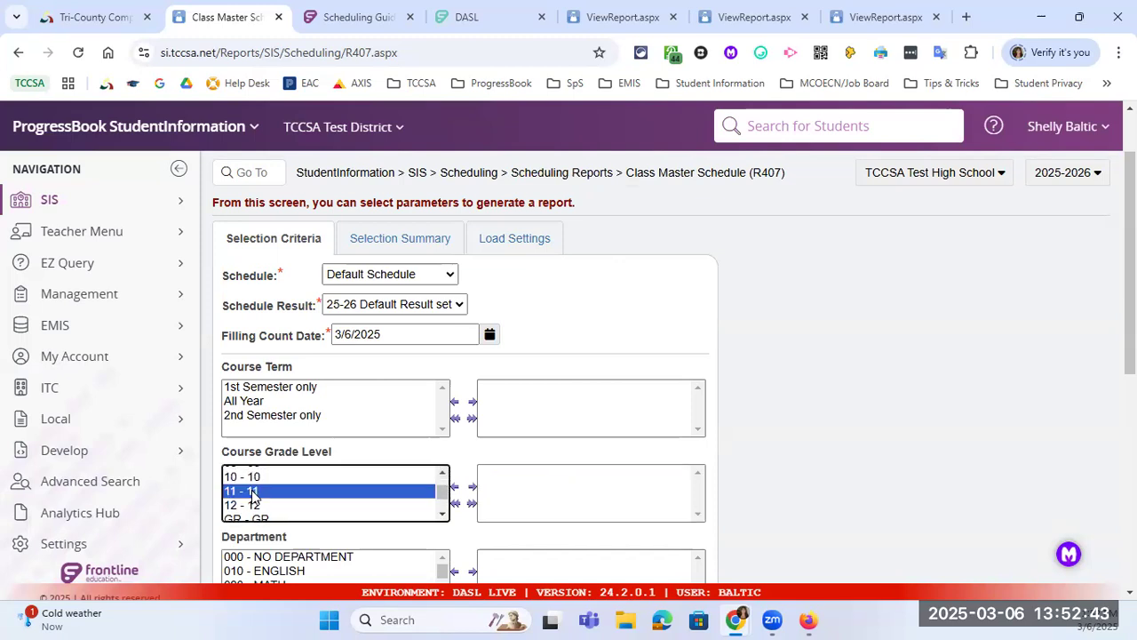
pyautogui.doubleClick(252, 491)
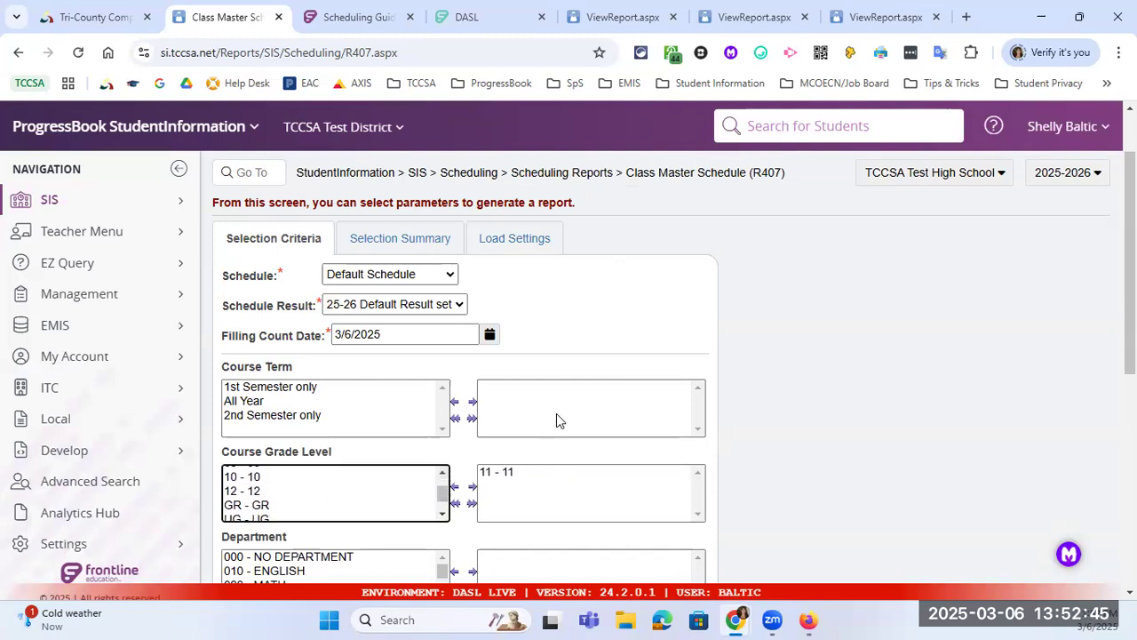
pyautogui.scroll(-3, 556, 414)
pyautogui.scroll(-1, 553, 439)
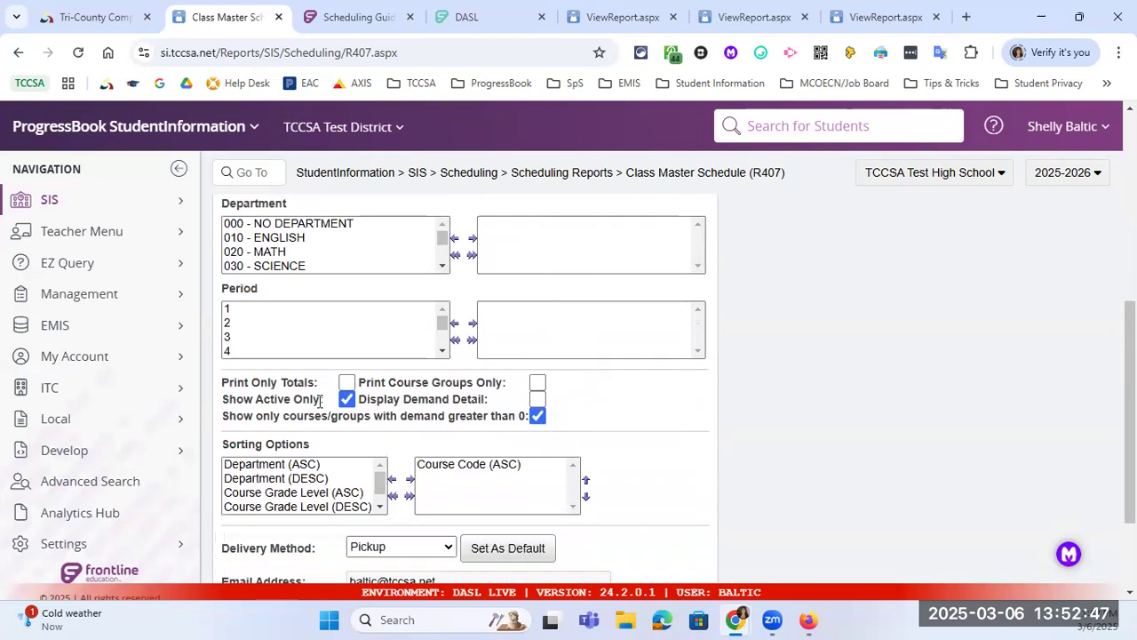
pyautogui.scroll(-1, 600, 323)
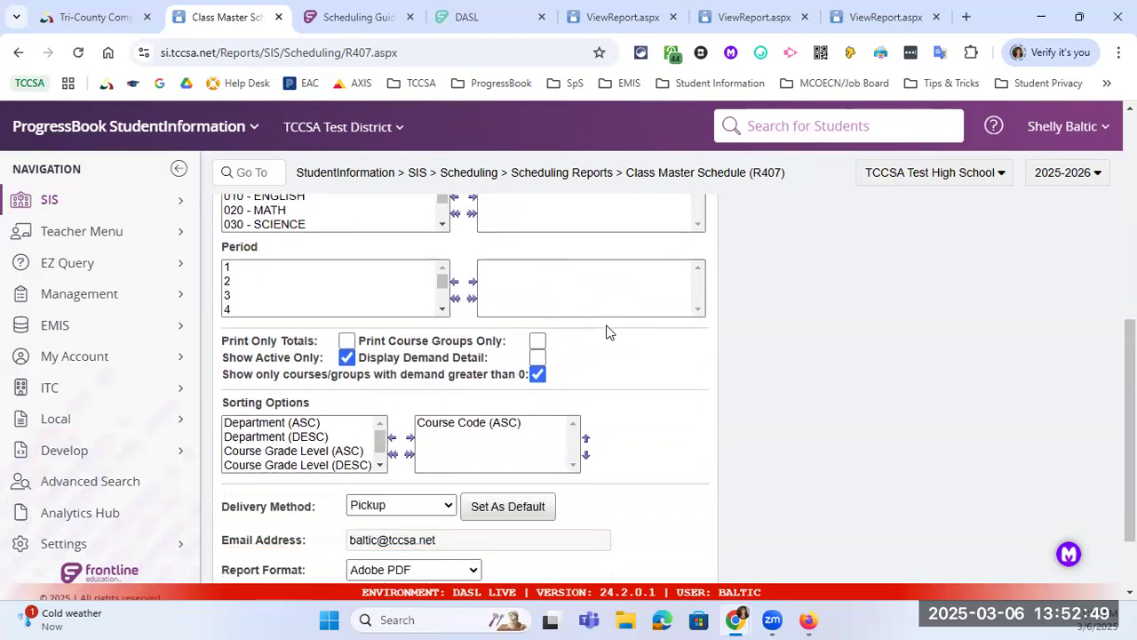
pyautogui.scroll(-1, 611, 331)
pyautogui.click(261, 562)
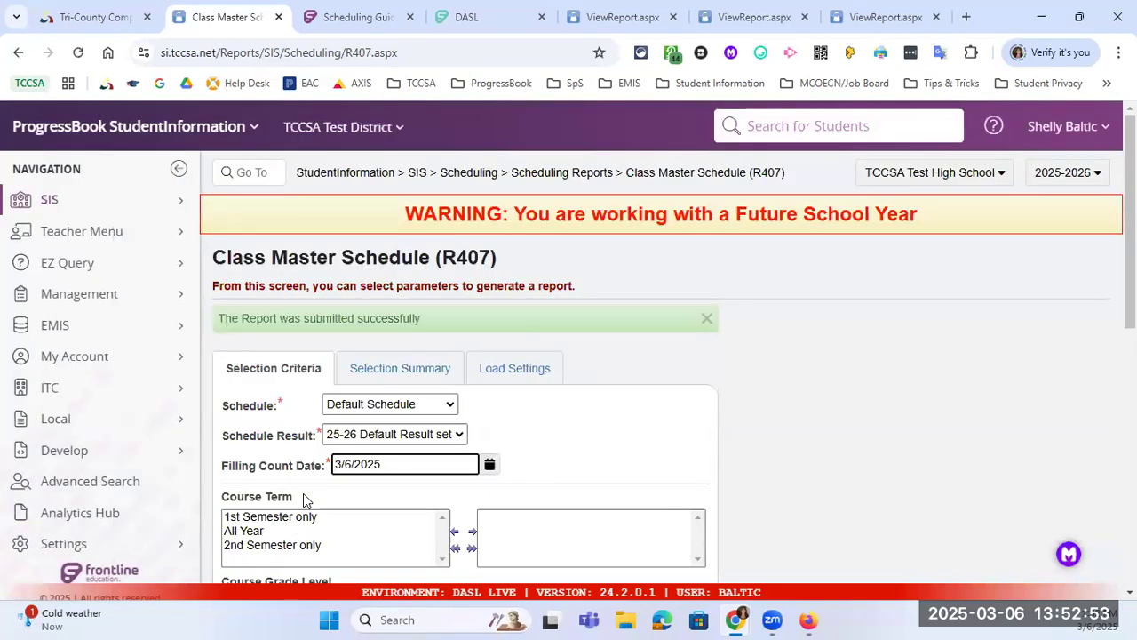
# Step: Refresh the Batch/Report Management list until the new Class Master Schedule (R407) job finishes and open its report
pyautogui.click(160, 548)
pyautogui.click(340, 216)
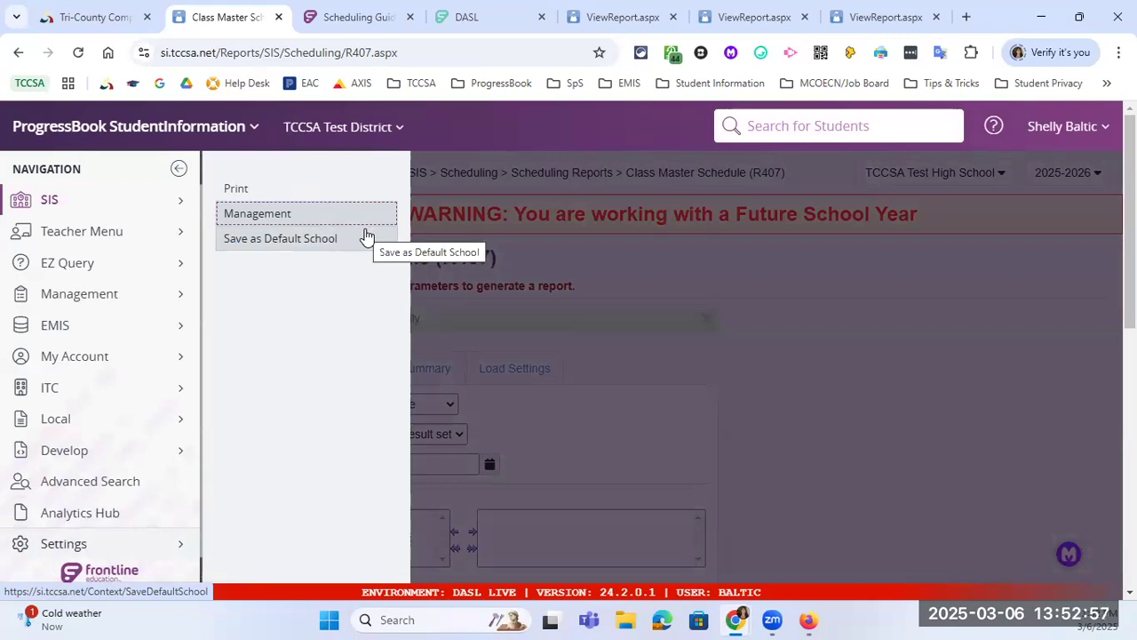
pyautogui.click(364, 216)
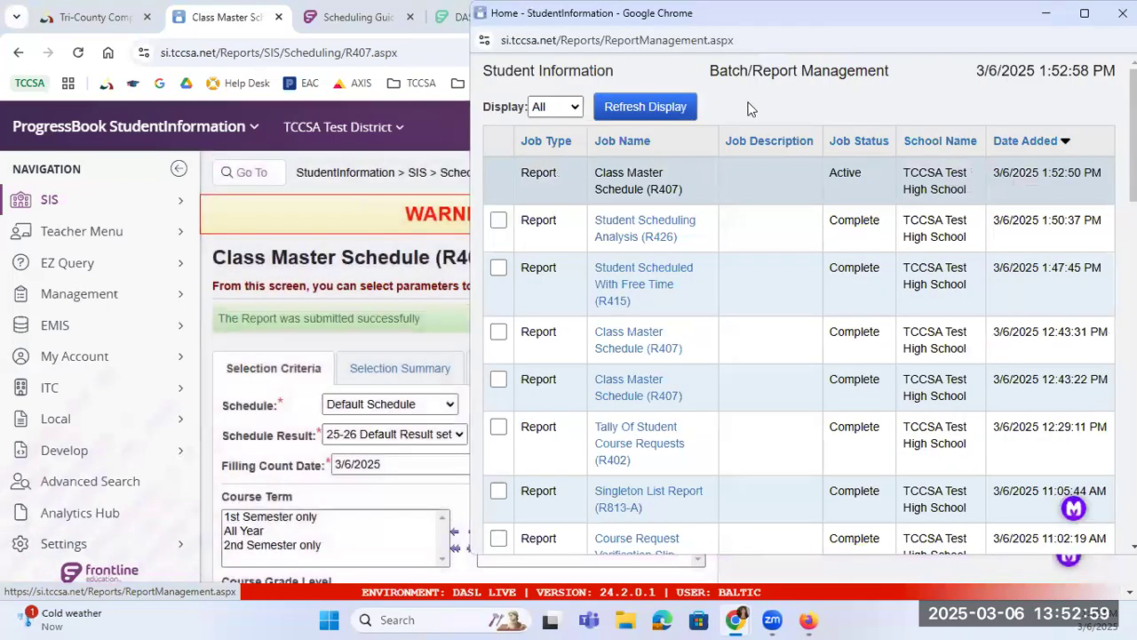
pyautogui.click(662, 112)
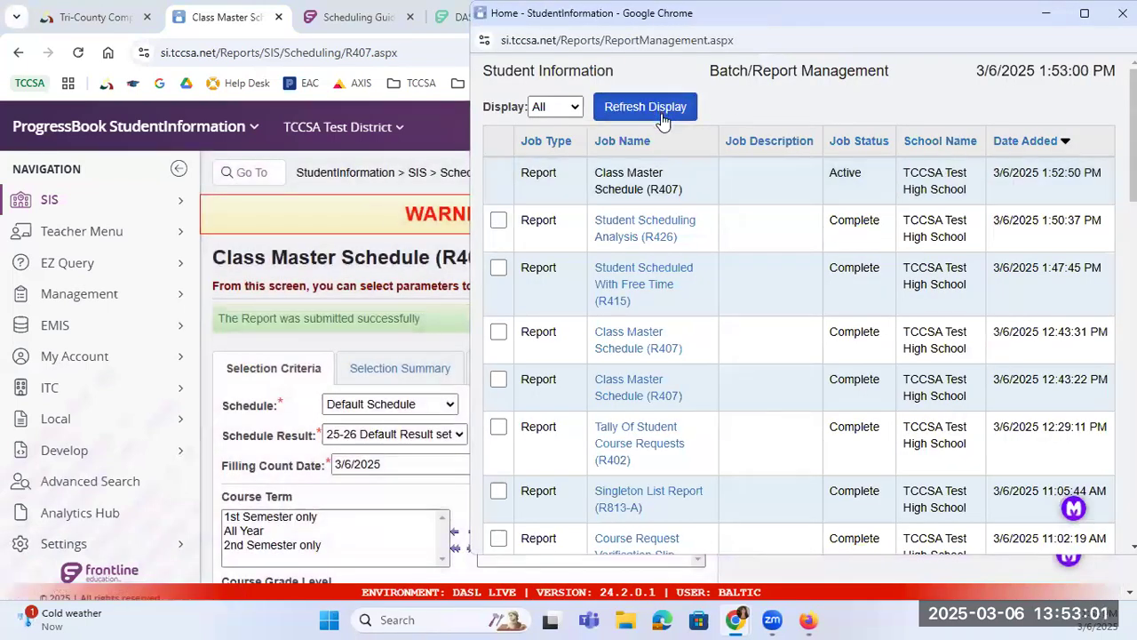
pyautogui.click(648, 108)
pyautogui.click(636, 181)
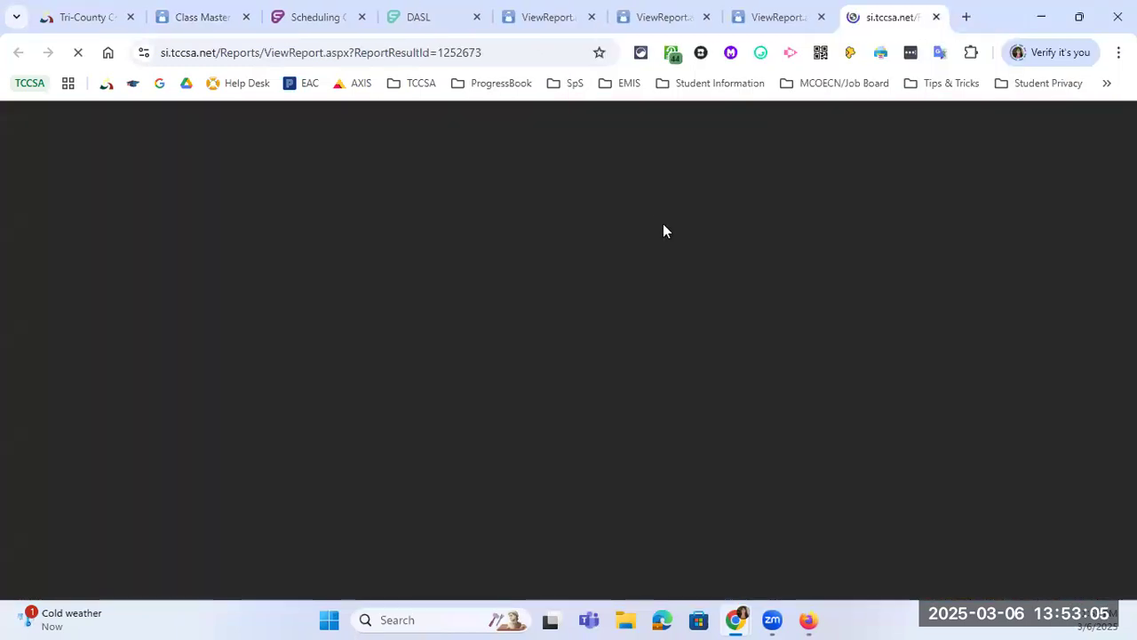
# Step: Examine the capacities, totals and open seats of the course sections on page 2, especially the Algebra II sections and course code
pyautogui.click(160, 364)
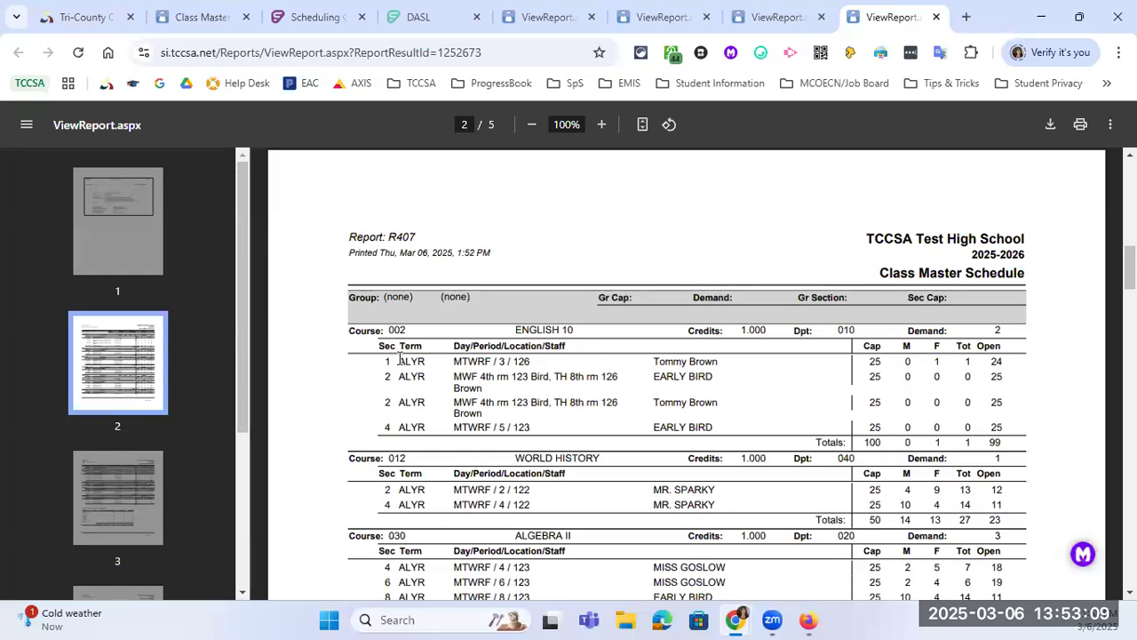
pyautogui.scroll(-2, 400, 359)
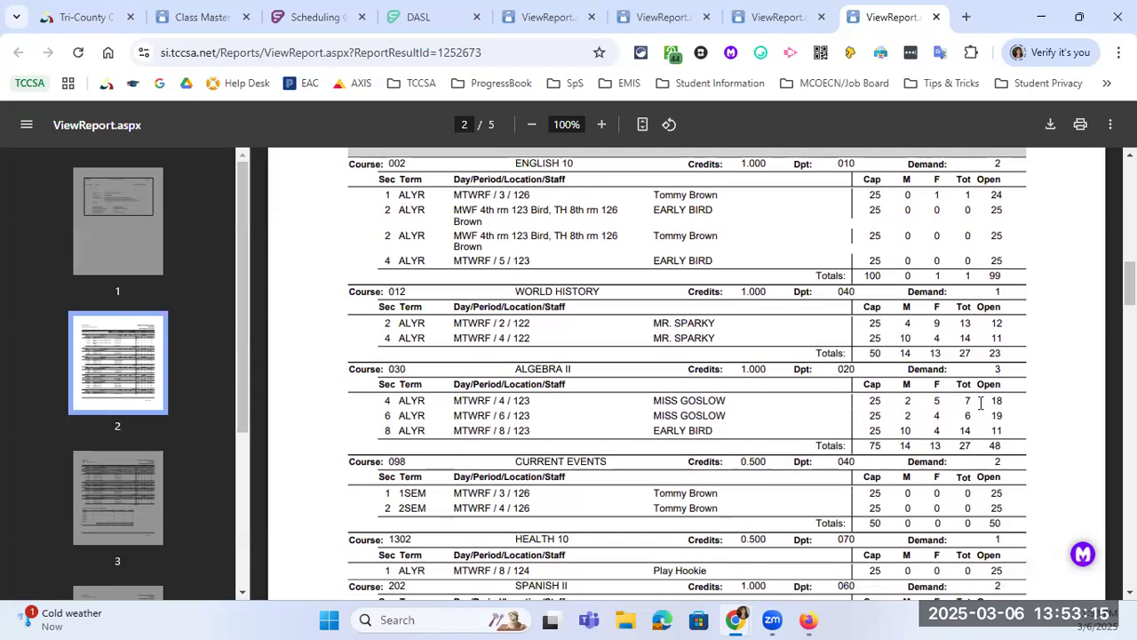
pyautogui.moveTo(988, 402); pyautogui.dragTo(1013, 406)
pyautogui.moveTo(992, 371); pyautogui.dragTo(1013, 378)
pyautogui.moveTo(407, 371)
pyautogui.mouseDown()
pyautogui.moveTo(394, 380)
pyautogui.moveTo(408, 383)
pyautogui.mouseUp()
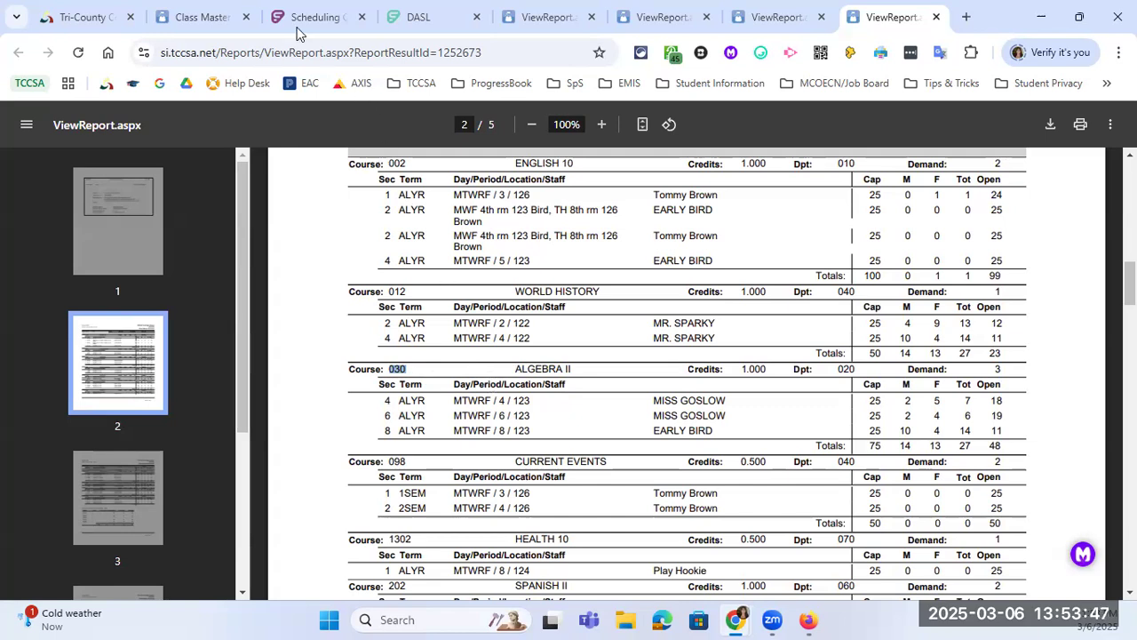
# Step: Open Course Requests from the Scheduling area and enter course 030 as the search criterion
pyautogui.click(187, 18)
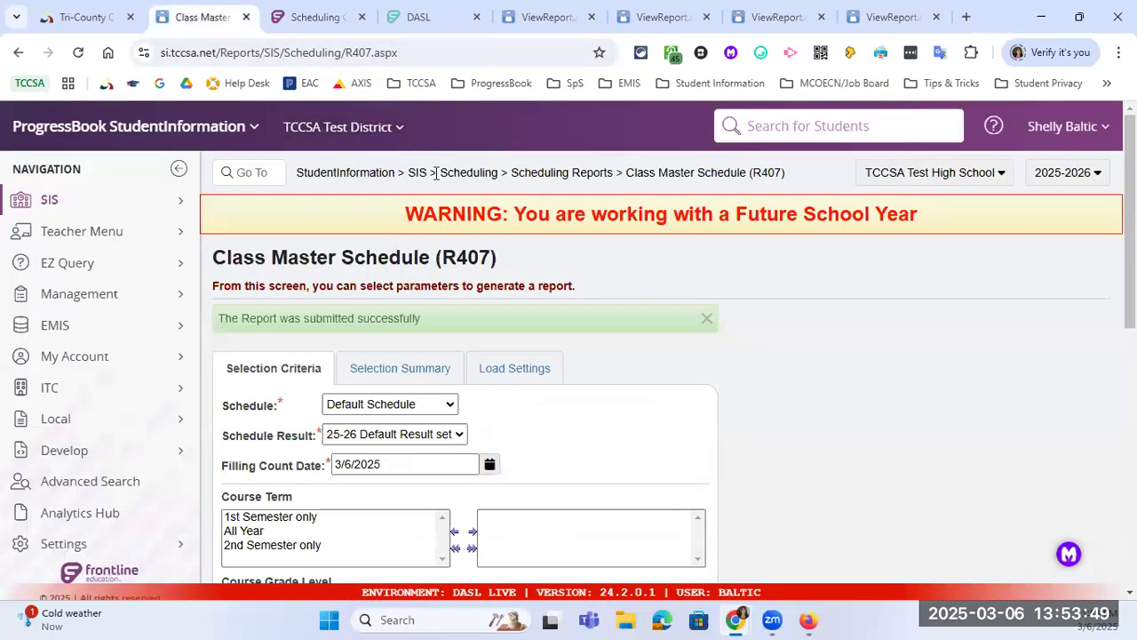
pyautogui.click(464, 175)
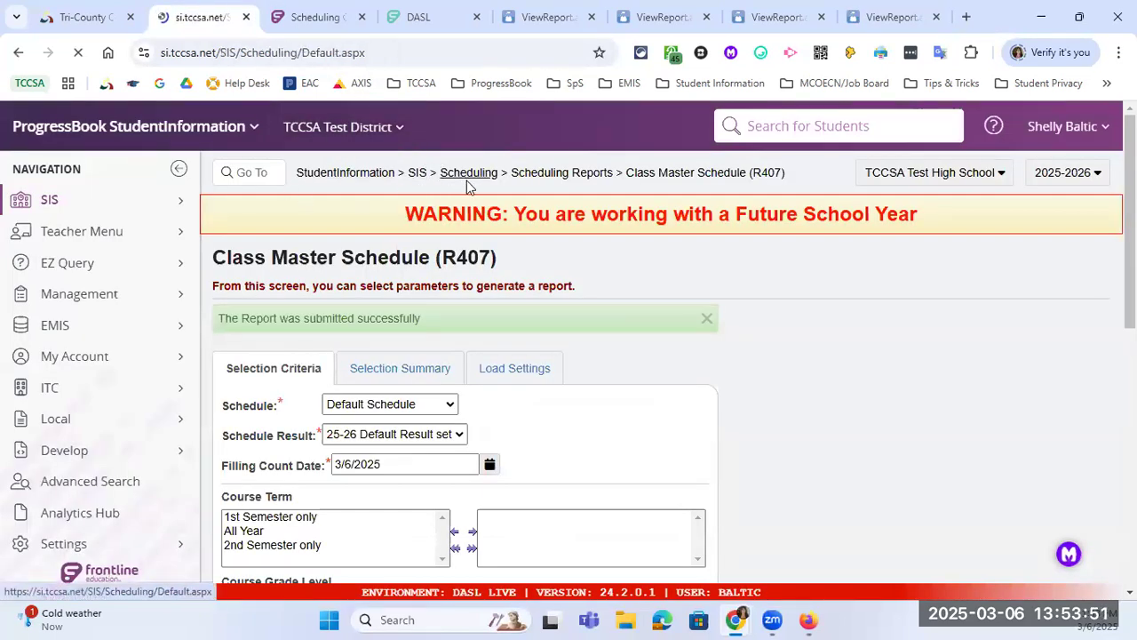
pyautogui.click(470, 344)
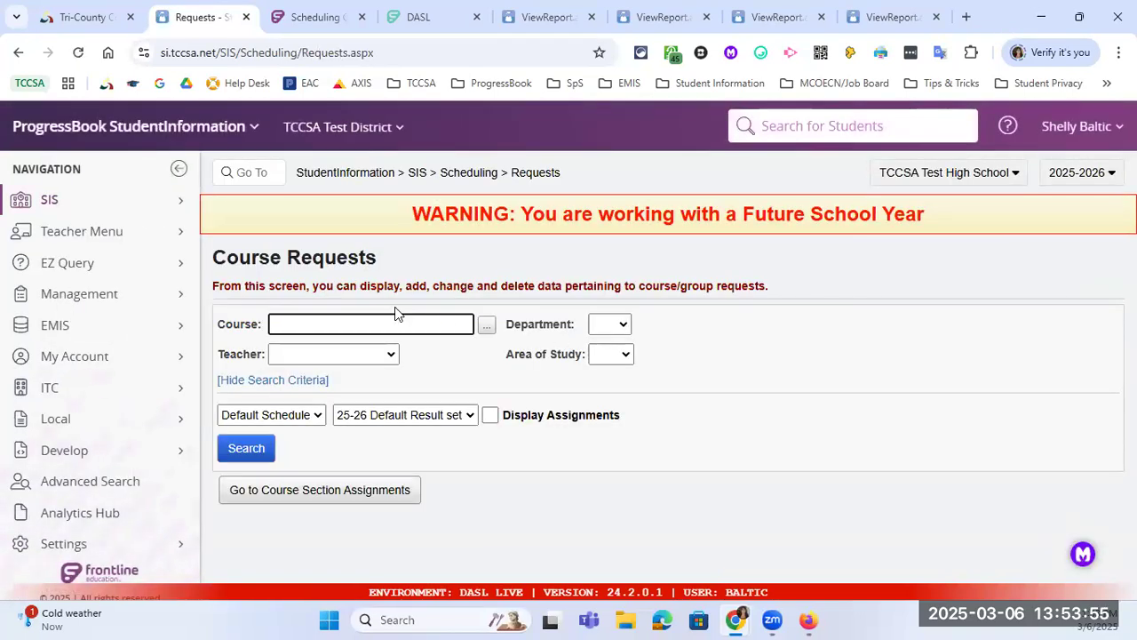
pyautogui.write('030')
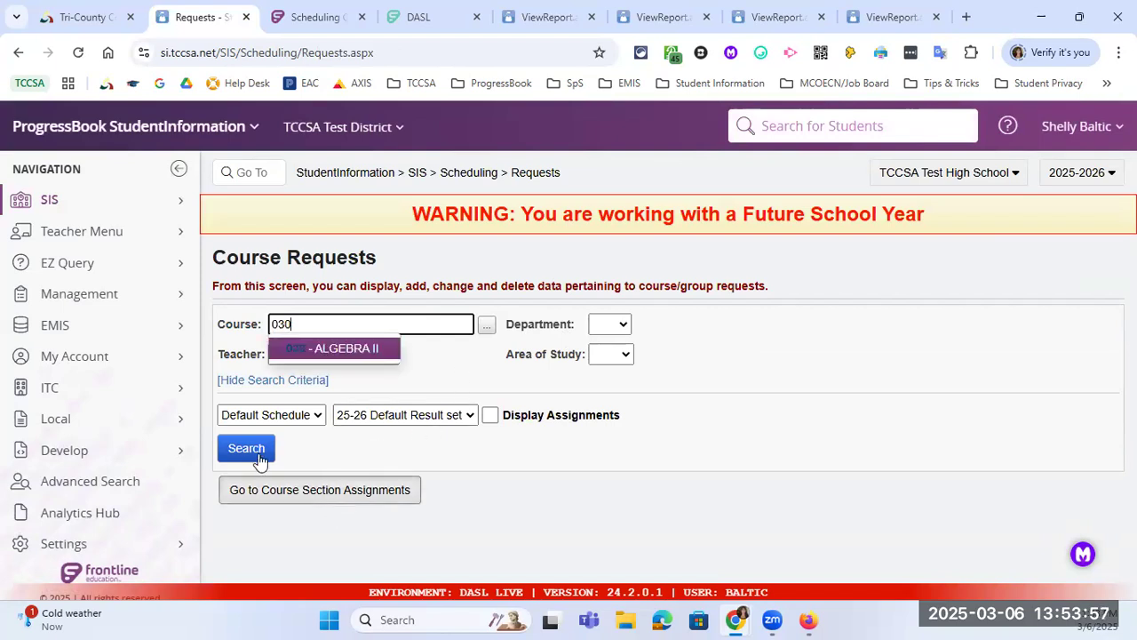
# Step: Search the course requests for course 030 - ALGEBRA II in the 25-26 Default Result set
pyautogui.click(343, 348)
pyautogui.click(236, 449)
pyautogui.scroll(-3, 685, 406)
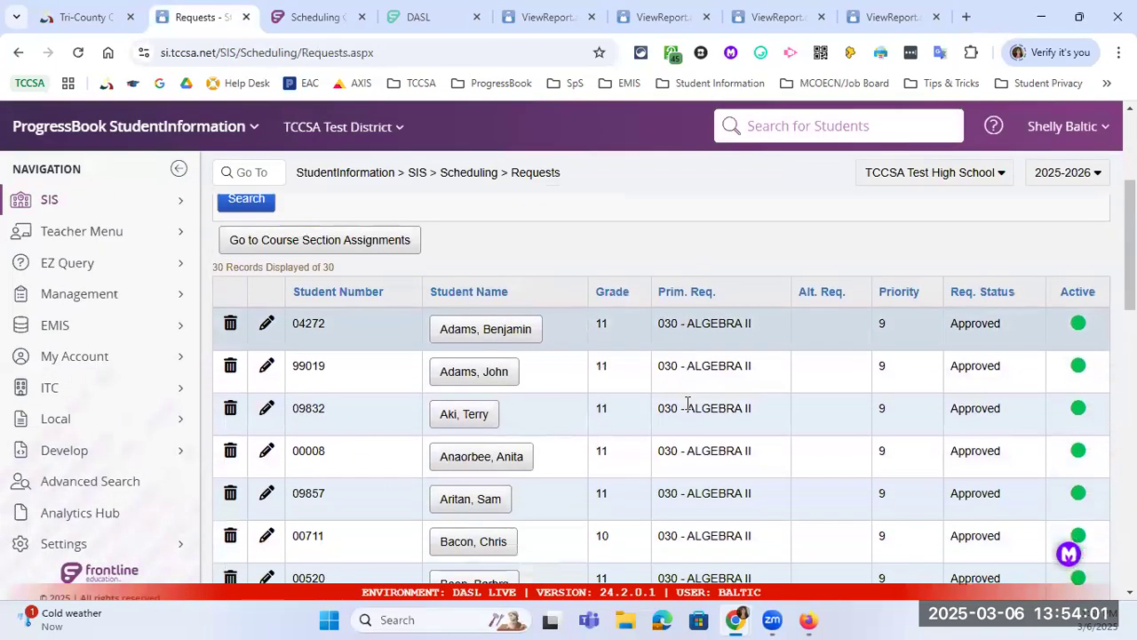
# Step: Examine the grade levels, priorities and request statuses of all students requesting ALGEBRA II
pyautogui.scroll(-1, 696, 408)
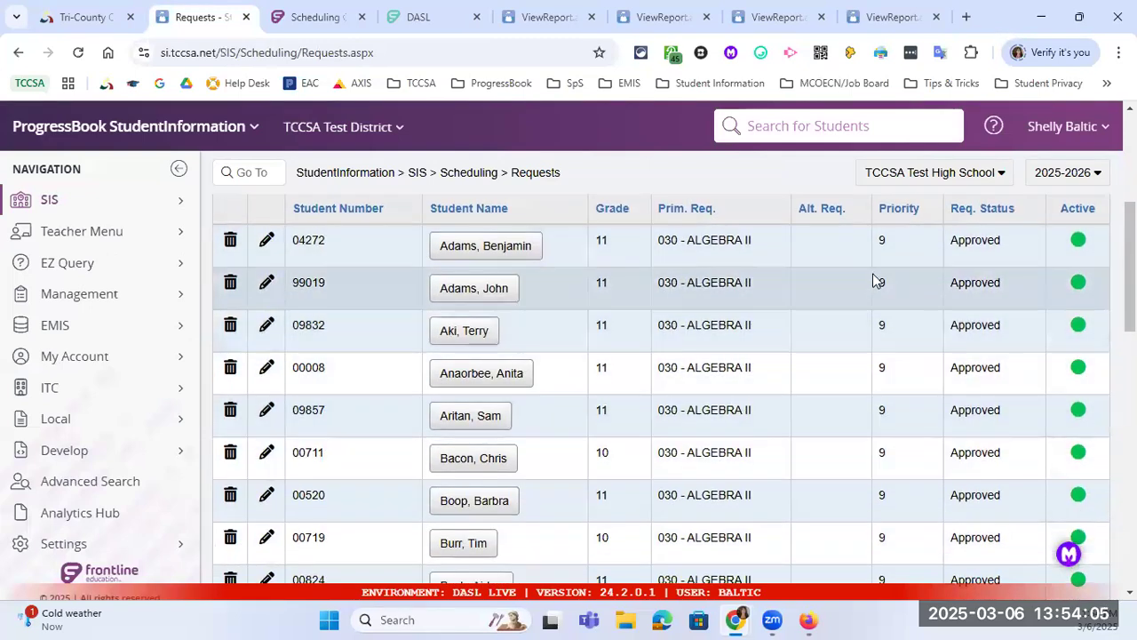
pyautogui.scroll(-1, 907, 266)
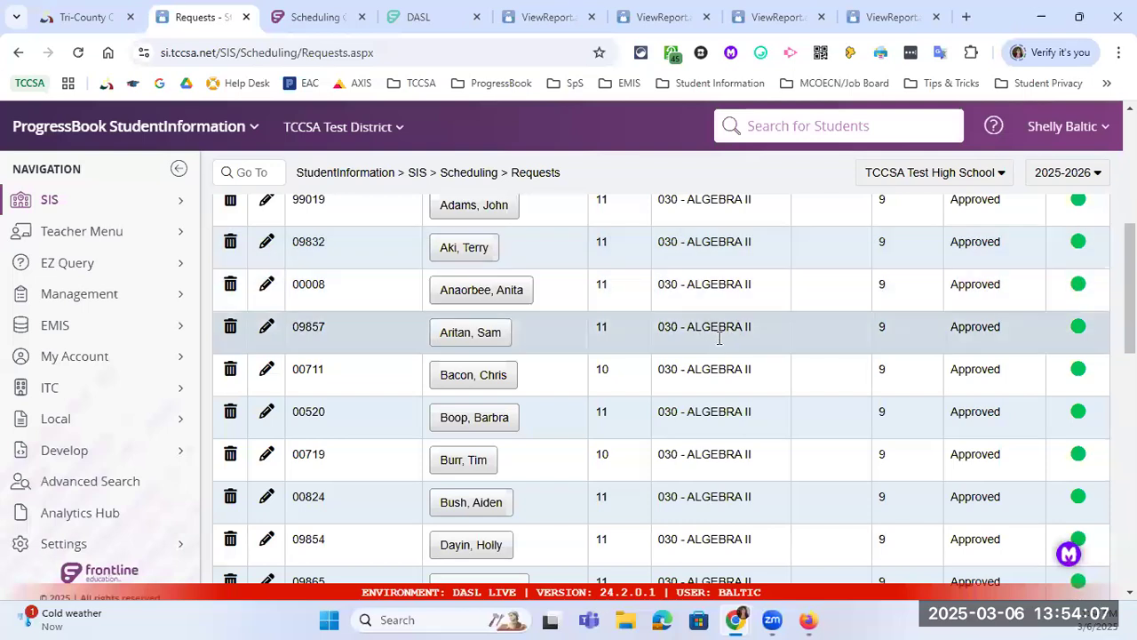
pyautogui.scroll(-1, 632, 295)
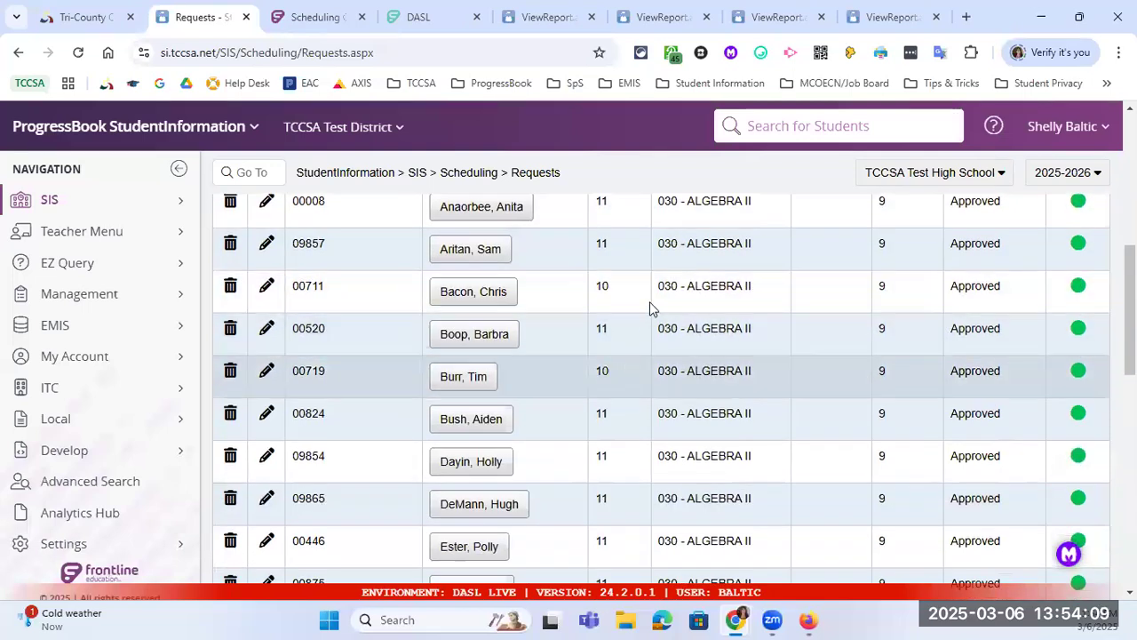
pyautogui.scroll(-4, 649, 308)
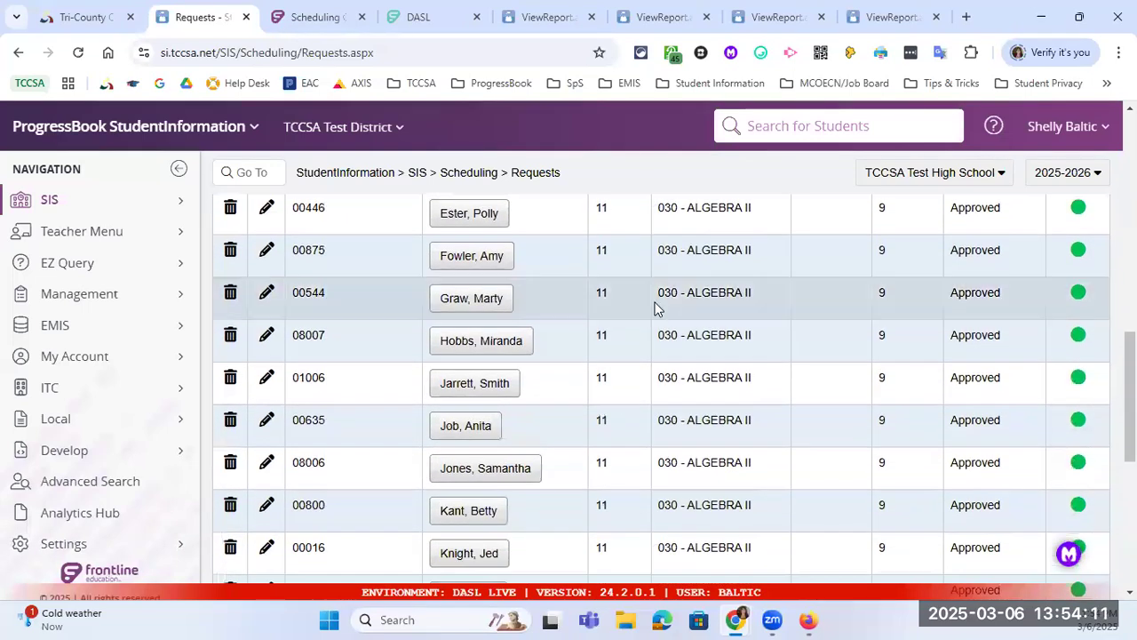
pyautogui.scroll(-3, 655, 308)
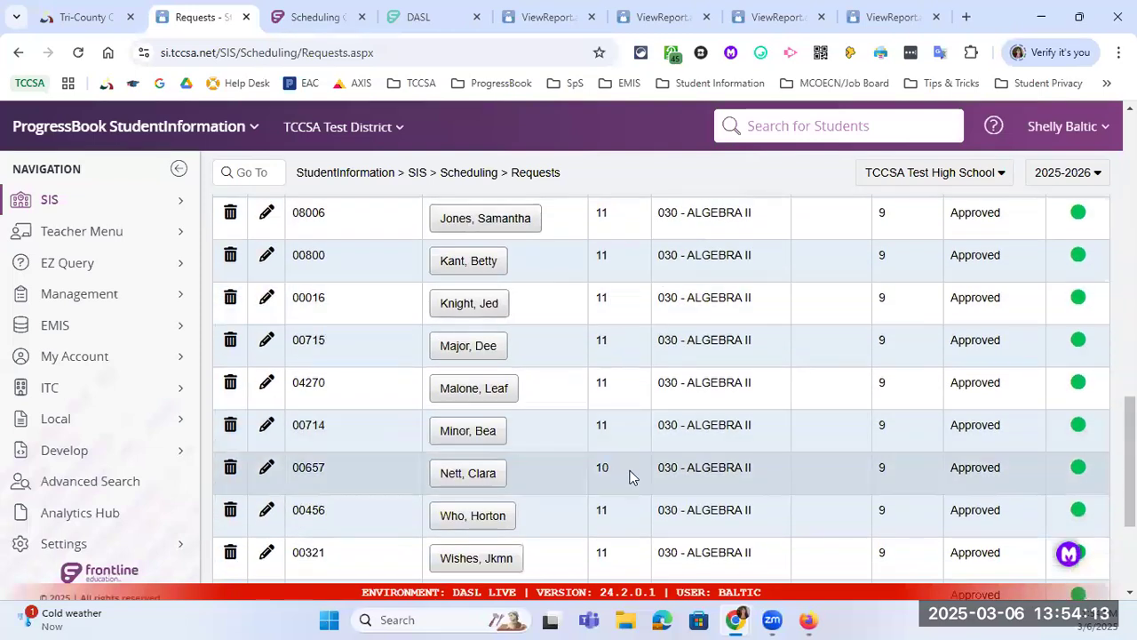
pyautogui.scroll(-1, 629, 477)
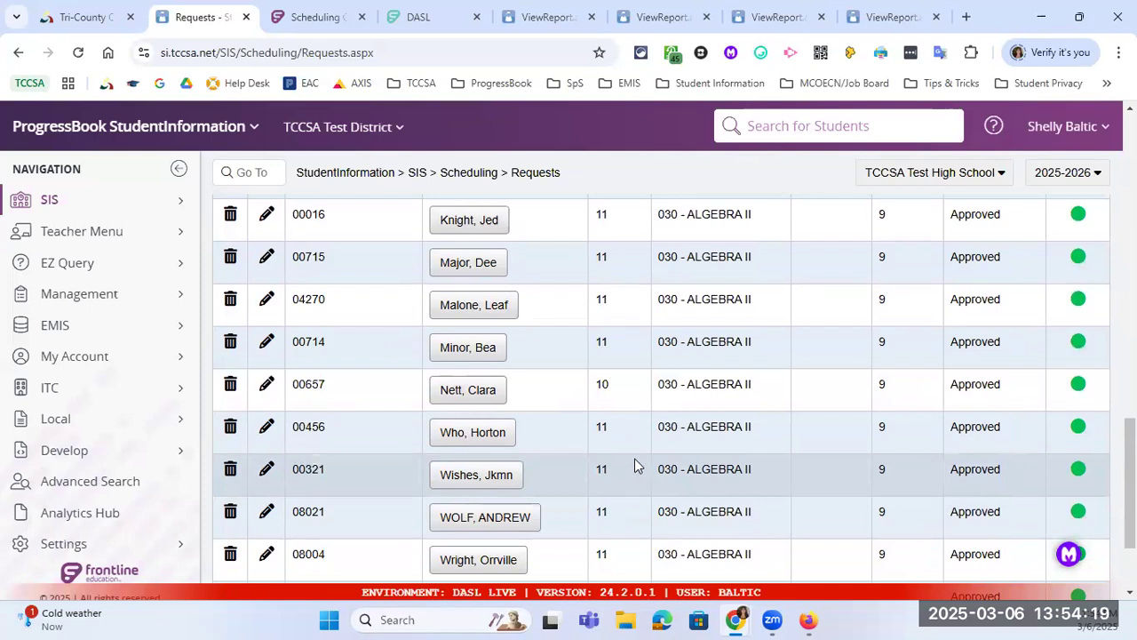
pyautogui.scroll(5, 635, 464)
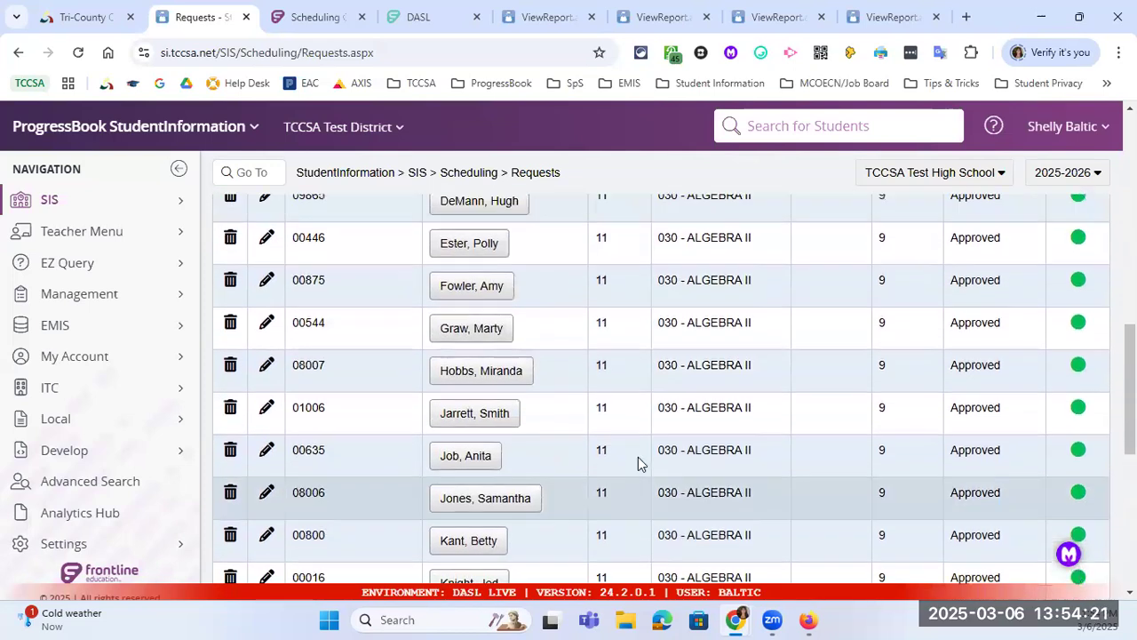
pyautogui.scroll(7, 642, 460)
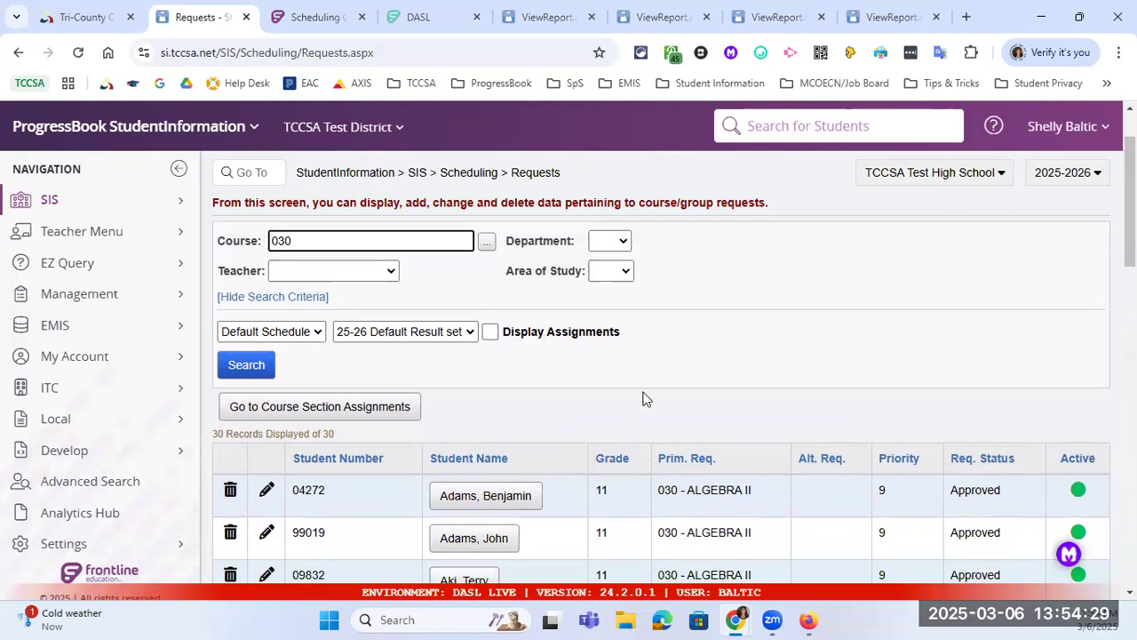
# Step: Open the first listed grade 10 student's requests and review the requested courses and their assignments
pyautogui.scroll(-3, 628, 533)
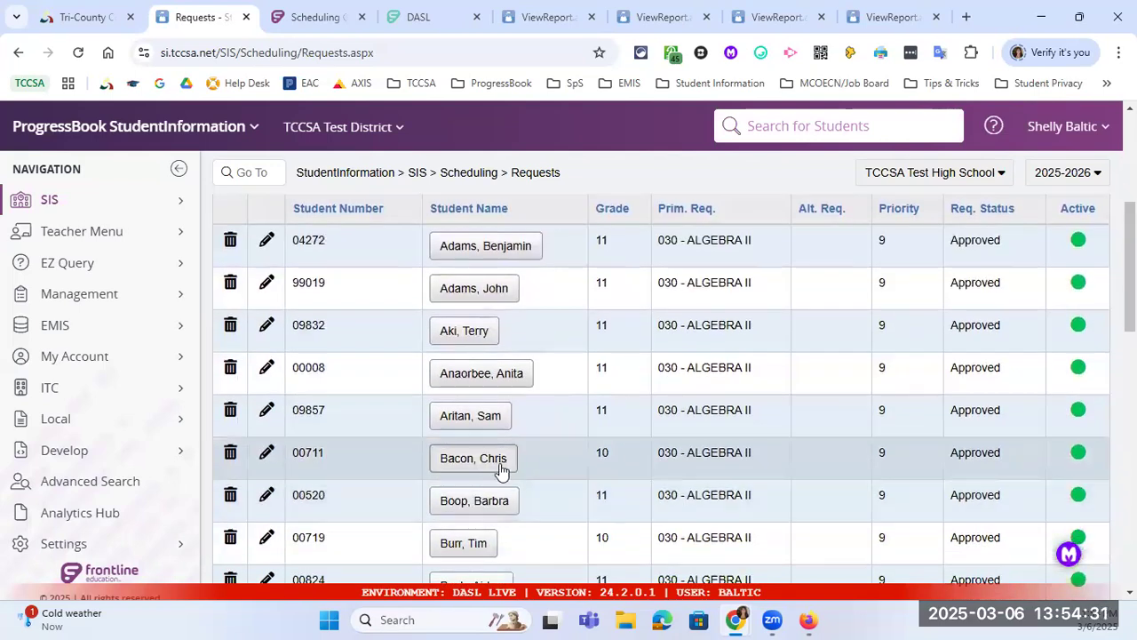
pyautogui.click(500, 464)
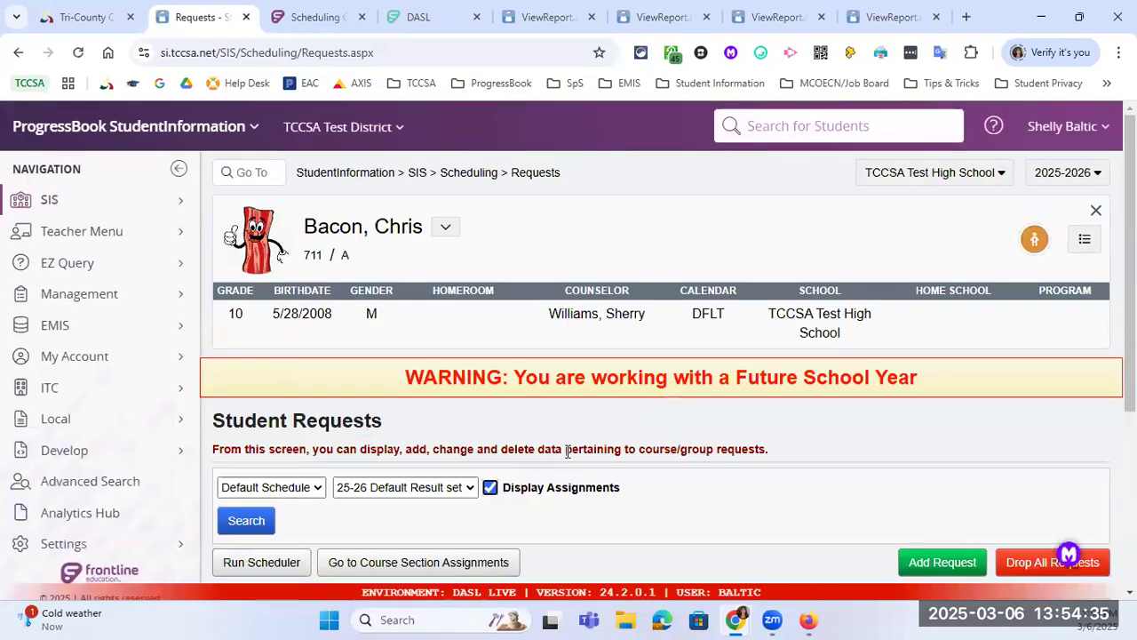
pyautogui.scroll(-1, 560, 457)
pyautogui.scroll(-1, 444, 477)
pyautogui.scroll(-2, 574, 399)
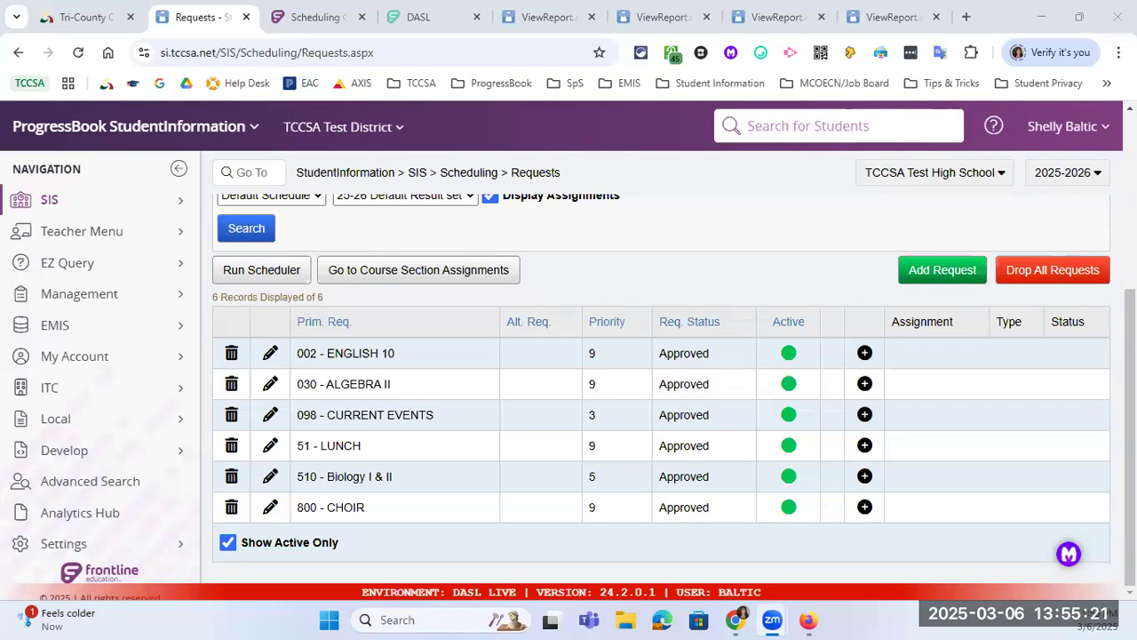
# Step: Find and open the Job Parameter Set Maintenance page by searching for "job parameter set"
pyautogui.click(244, 173)
pyautogui.write('ra')
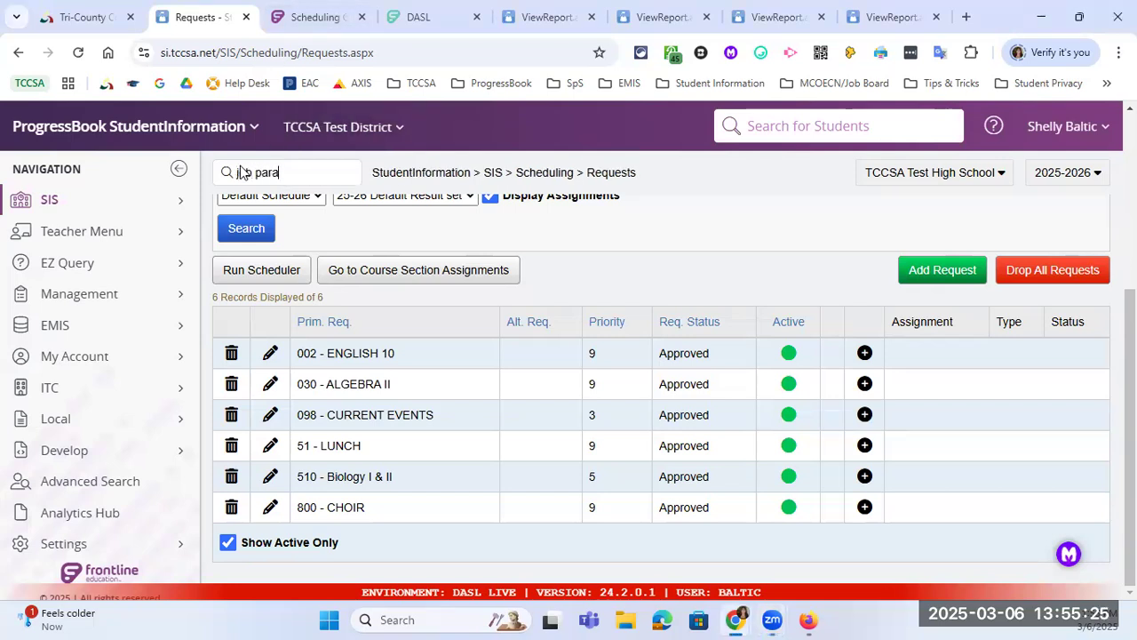
pyautogui.write('meter set')
pyautogui.press('Return')
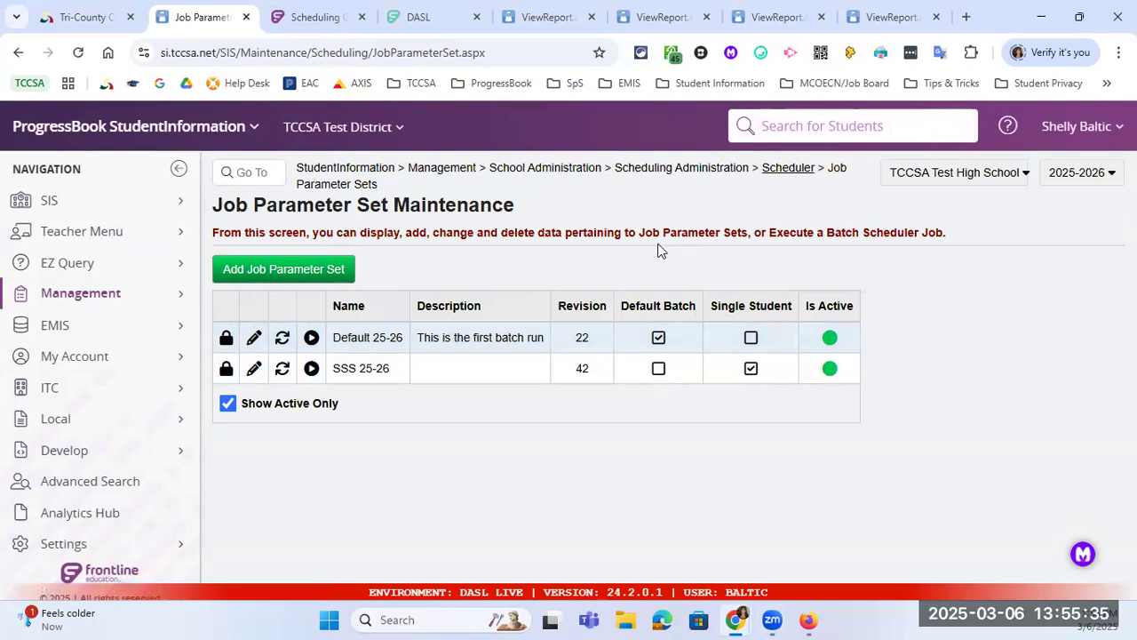
# Step: Open the Grade 11 job's parameters from Schedule Job History and review its run level parameters
pyautogui.click(788, 168)
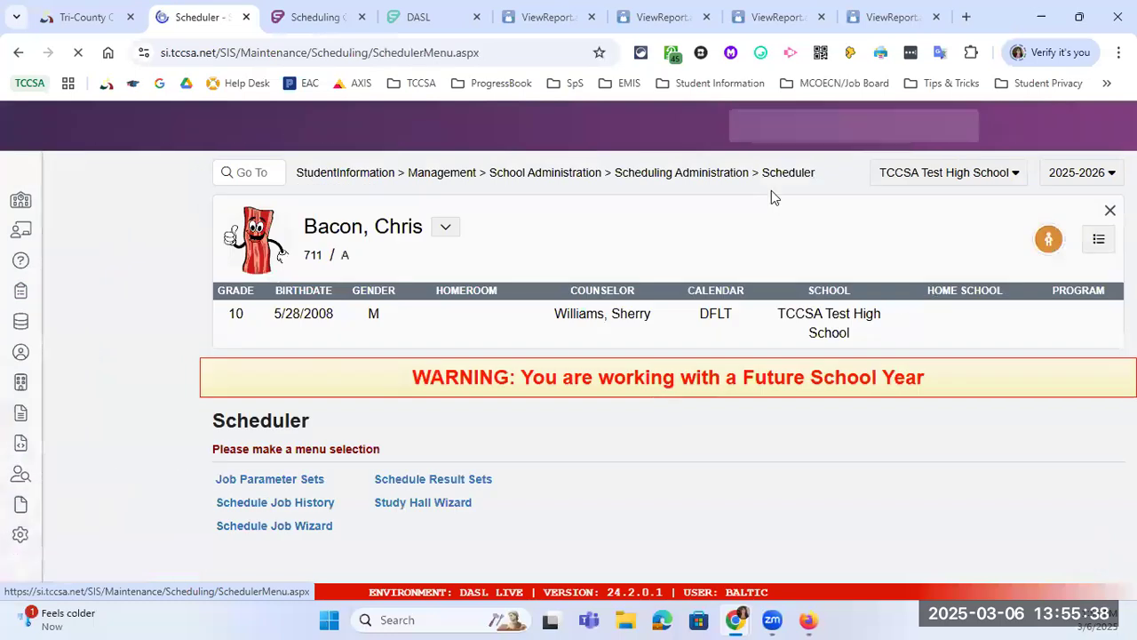
pyautogui.click(310, 503)
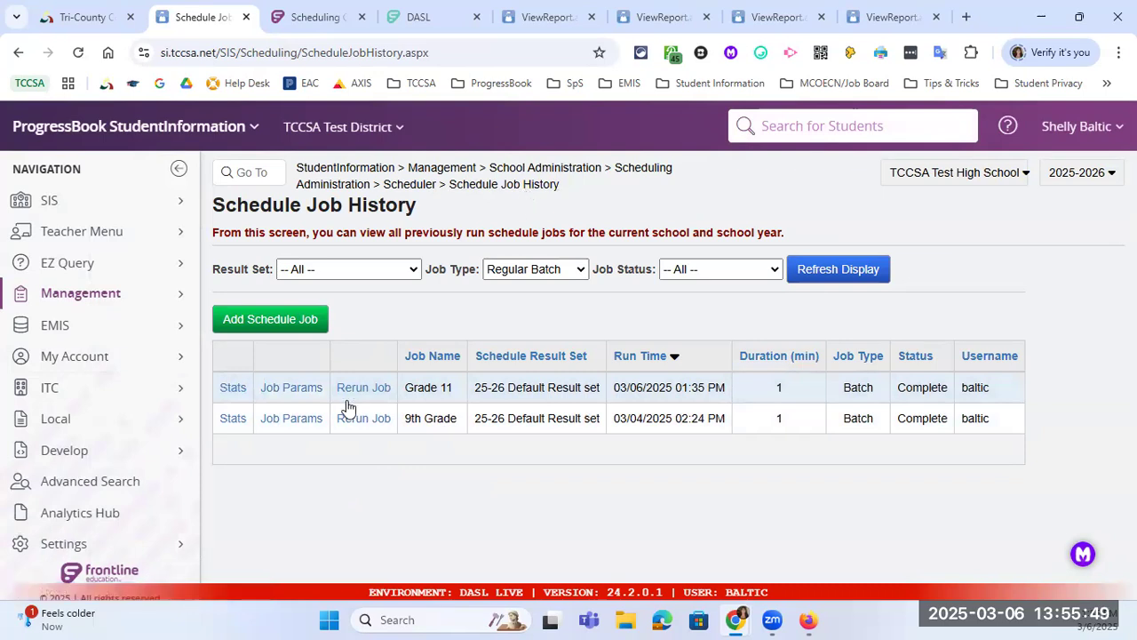
pyautogui.click(295, 388)
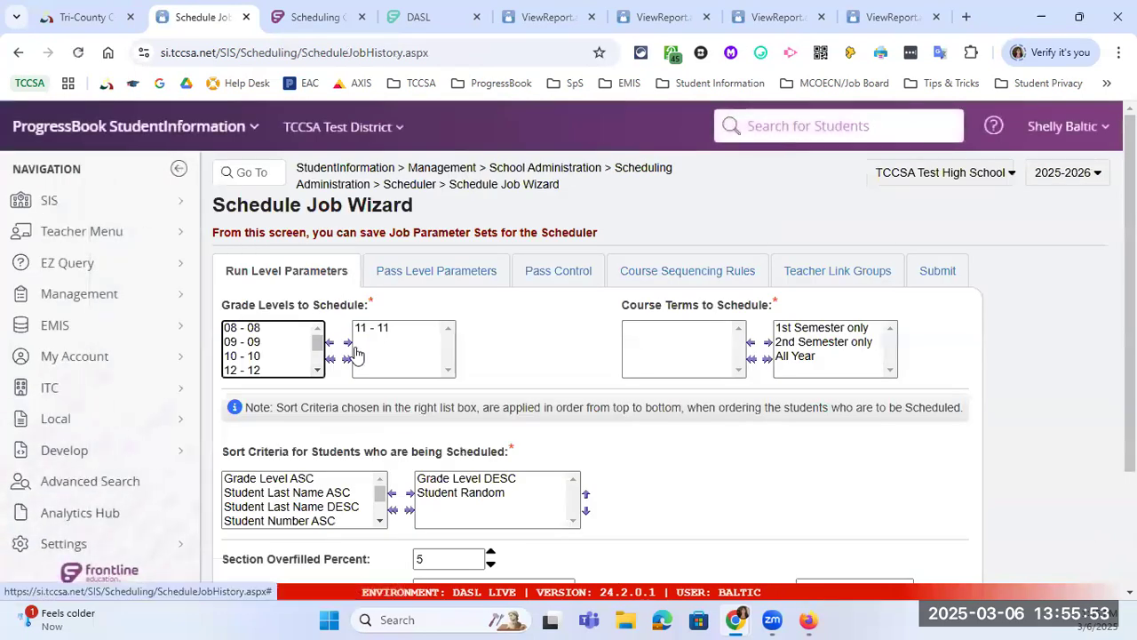
pyautogui.scroll(-2, 500, 395)
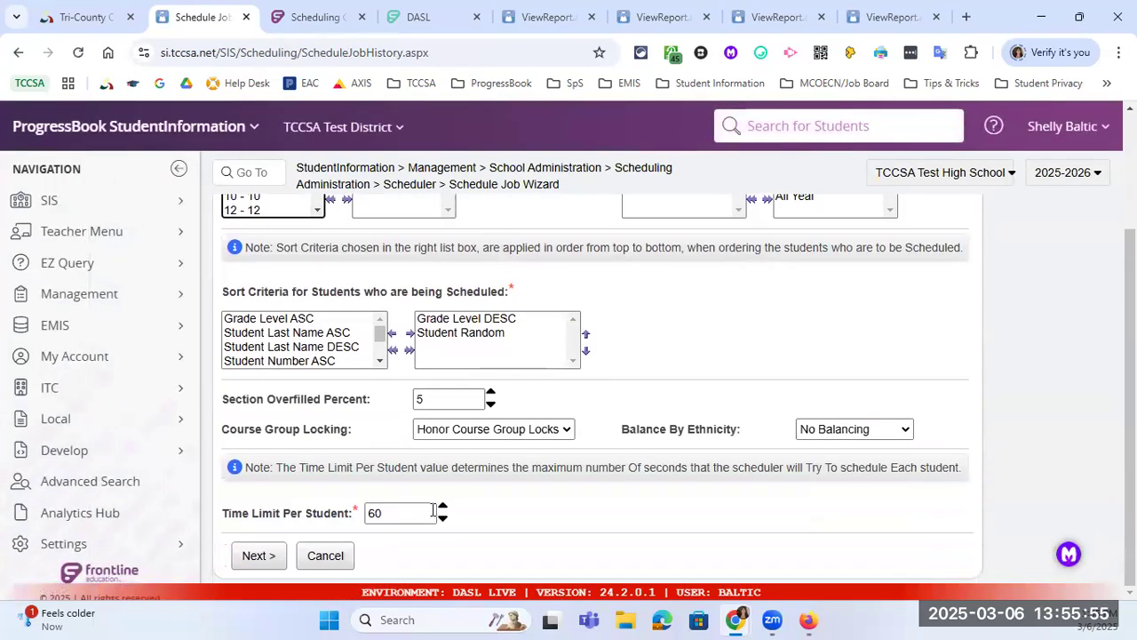
pyautogui.scroll(2, 731, 395)
# Step: Review the Grade 11 job's submit settings, including the options for clearing scheduler-created and manually created schedule results
pyautogui.click(933, 271)
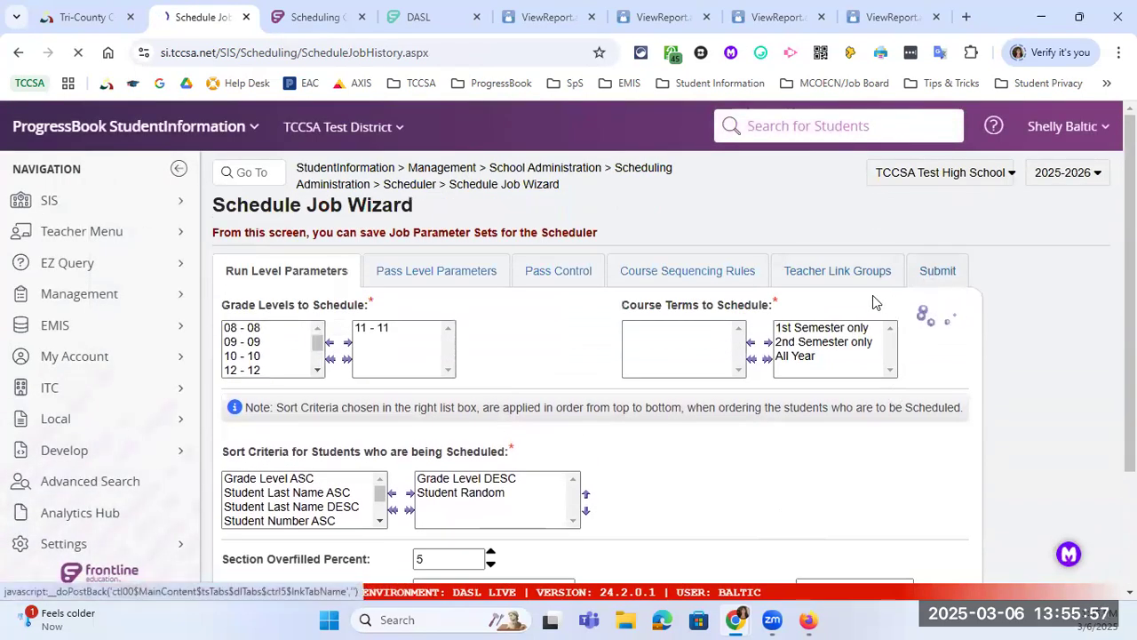
pyautogui.scroll(-1, 622, 293)
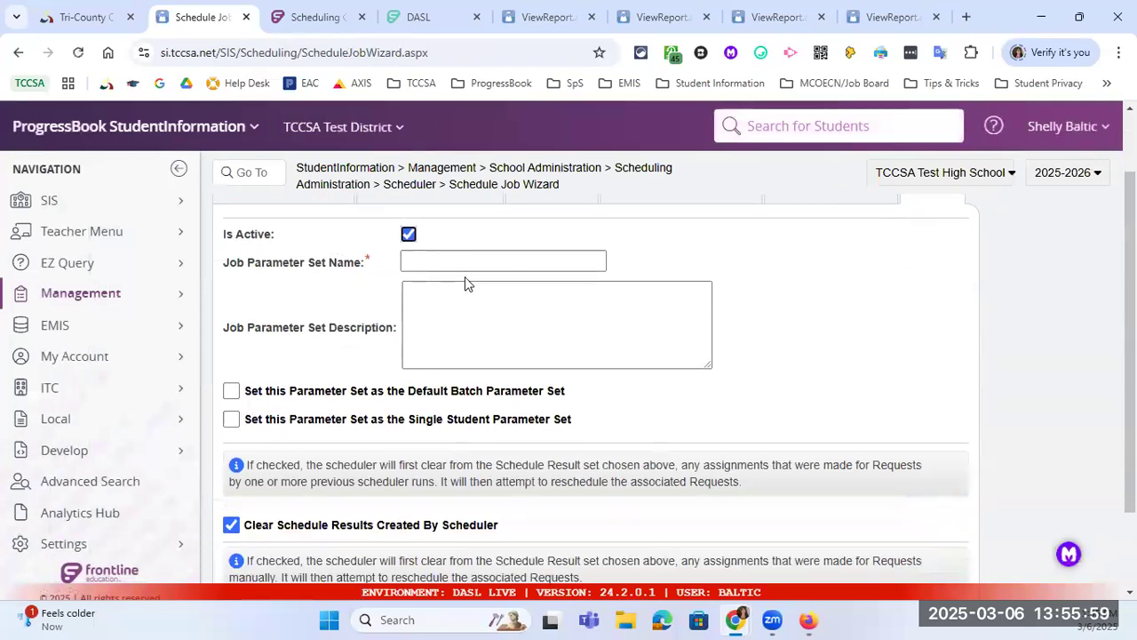
pyautogui.scroll(-2, 457, 276)
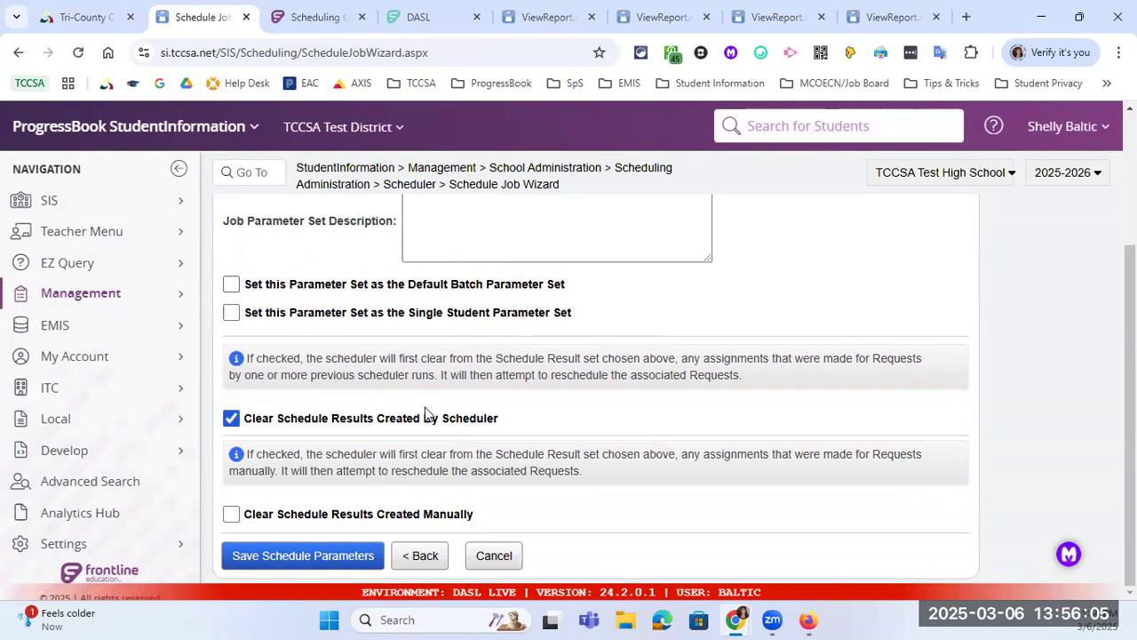
pyautogui.scroll(3, 426, 413)
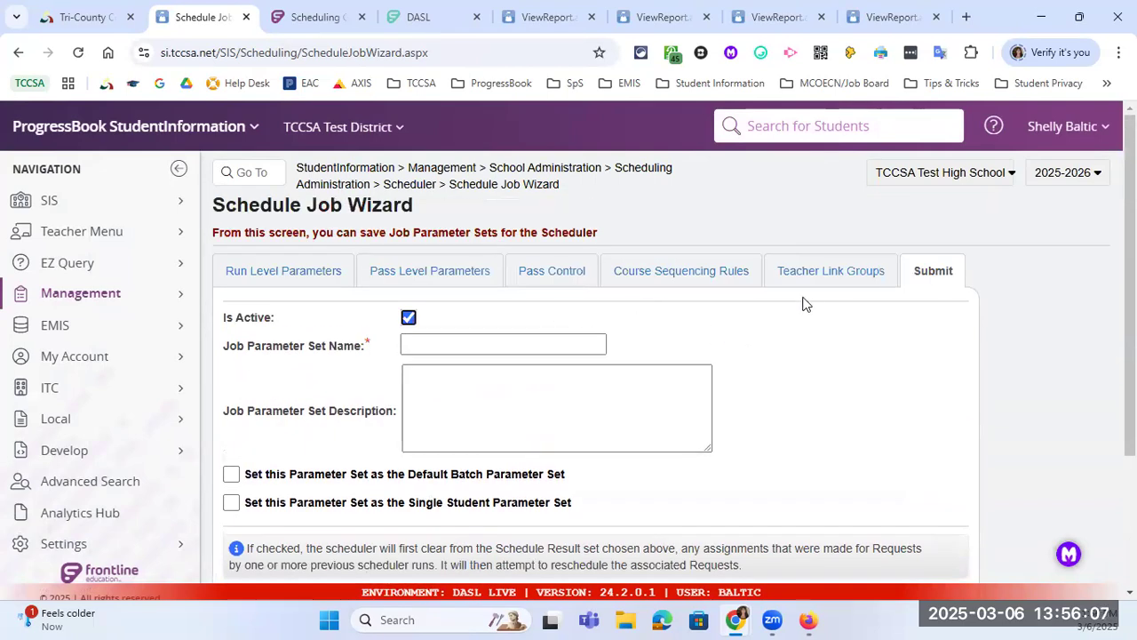
pyautogui.scroll(-1, 796, 329)
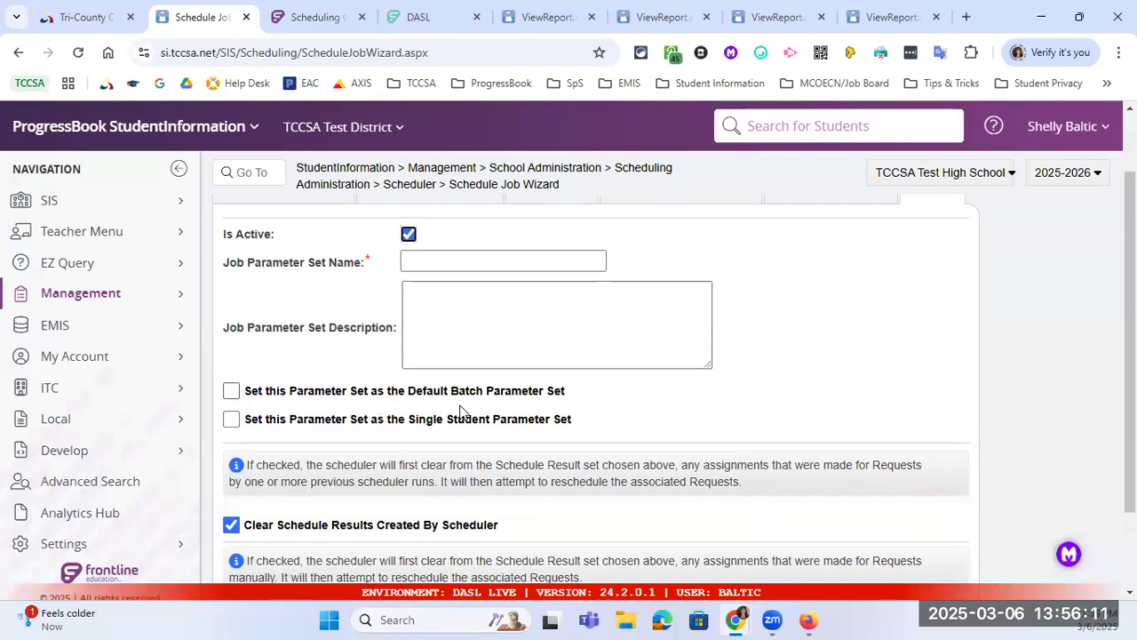
pyautogui.scroll(-1, 400, 480)
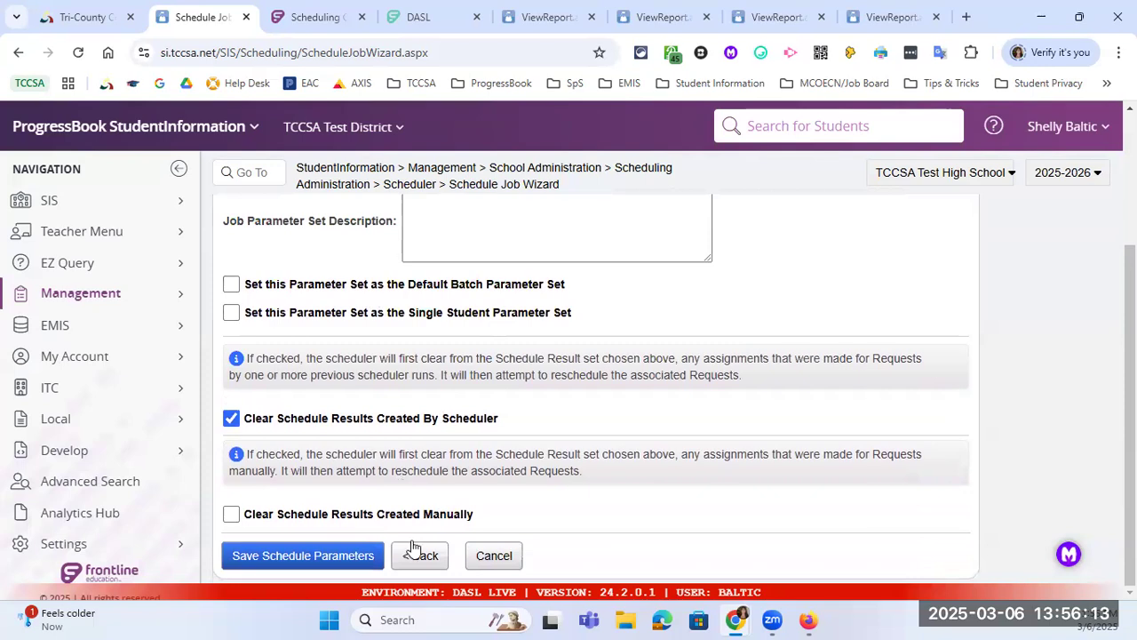
# Step: Leave the Schedule Job Wizard without saving and return to the Job Parameter Sets page through the Scheduler page
pyautogui.click(494, 556)
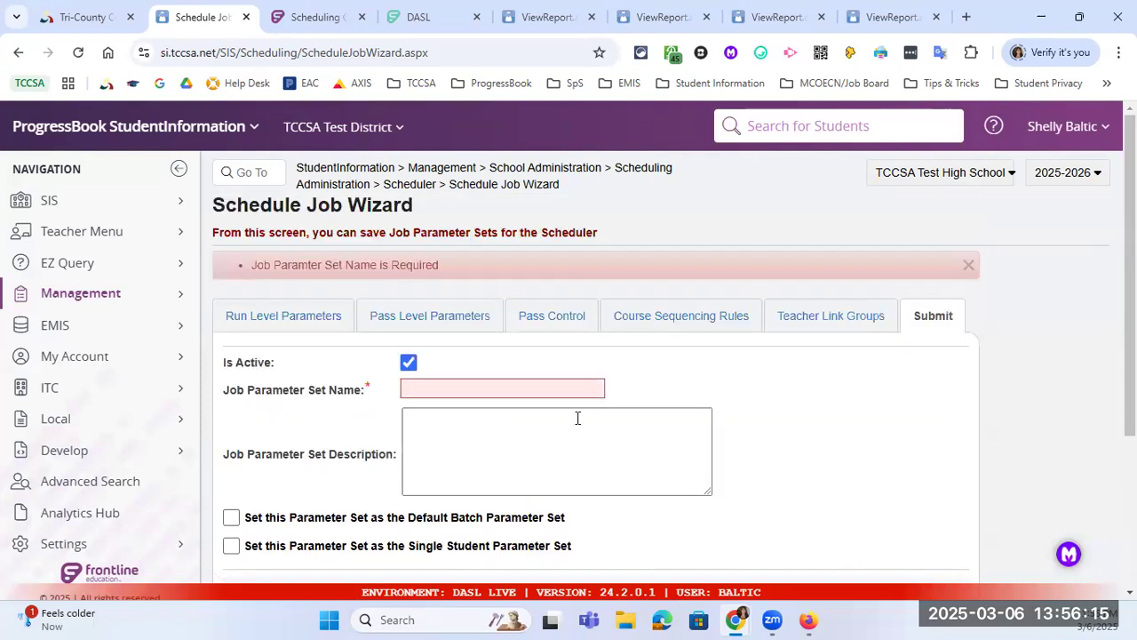
pyautogui.click(423, 188)
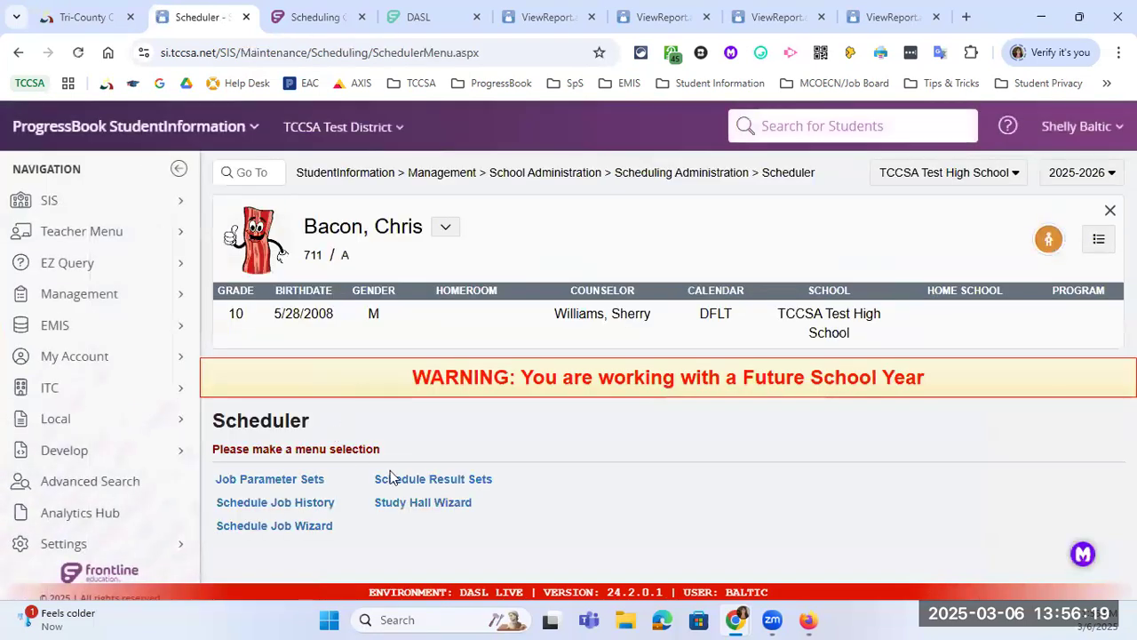
pyautogui.click(303, 486)
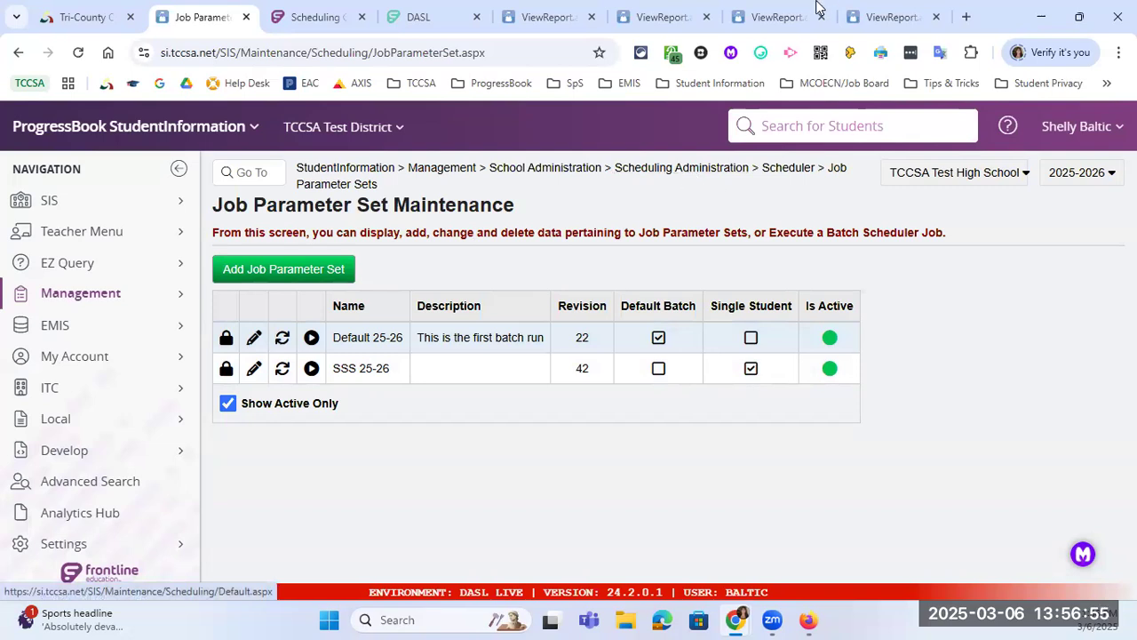
# Step: Select the other grade 10 student by a student name search and go to the StudentInformation home page
pyautogui.click(817, 124)
pyautogui.write('Bsd')
pyautogui.press('BackSpace')
pyautogui.press('BackSpace')
pyautogui.press('BackSpace')
pyautogui.press('F5')
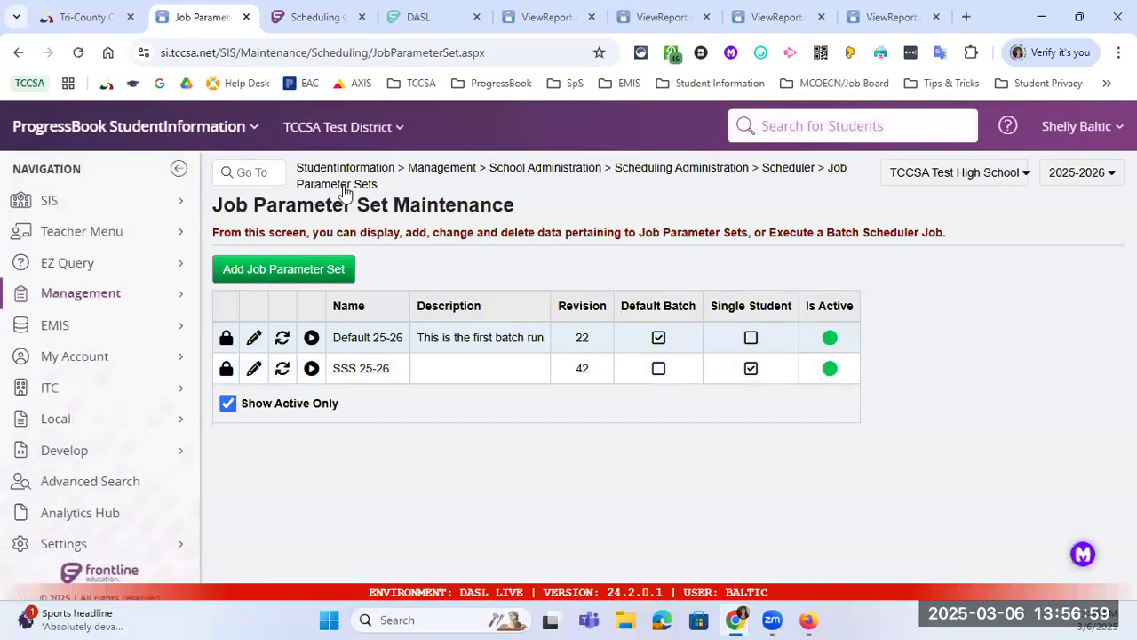
pyautogui.click(391, 167)
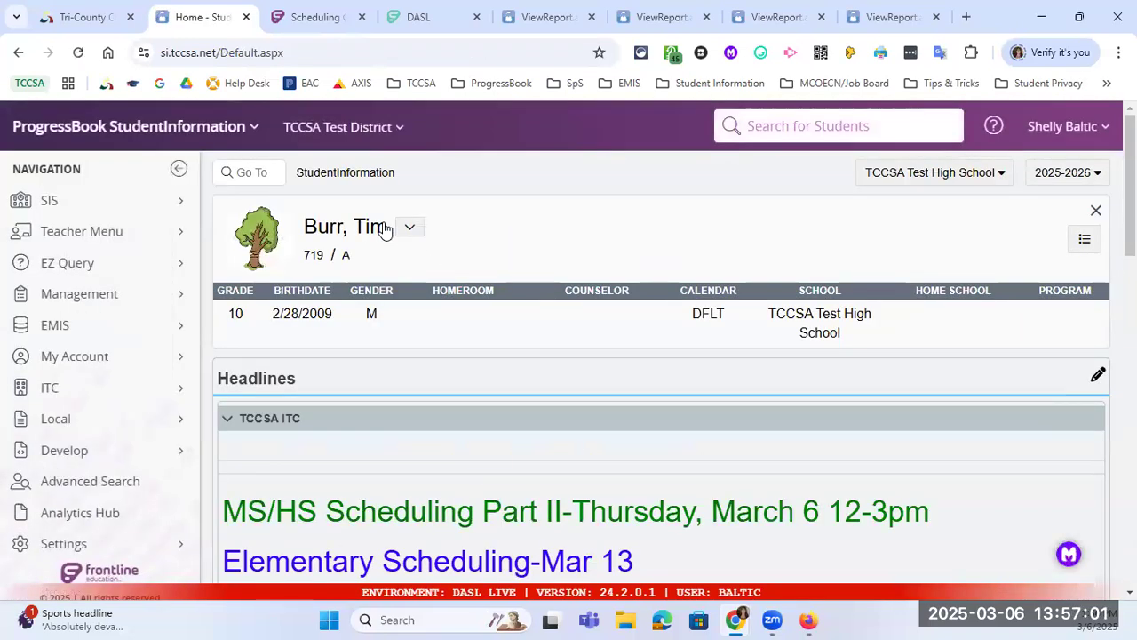
# Step: Check the selected student's full schedule for course section assignments and open the student's course requests
pyautogui.click(409, 226)
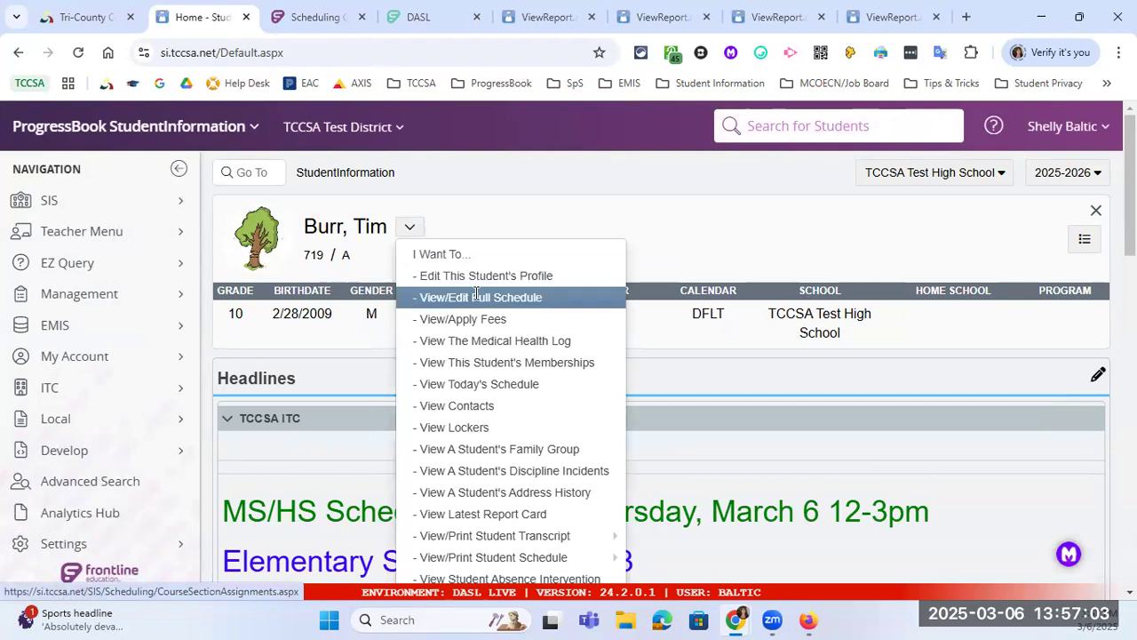
pyautogui.click(473, 299)
pyautogui.scroll(-2, 545, 306)
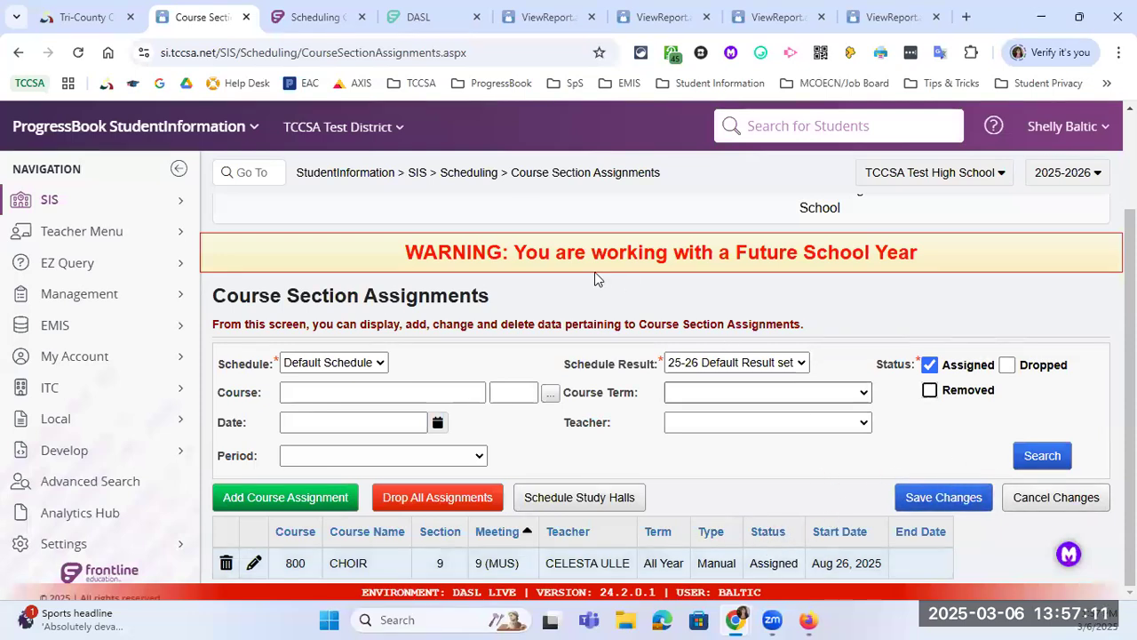
pyautogui.click(487, 176)
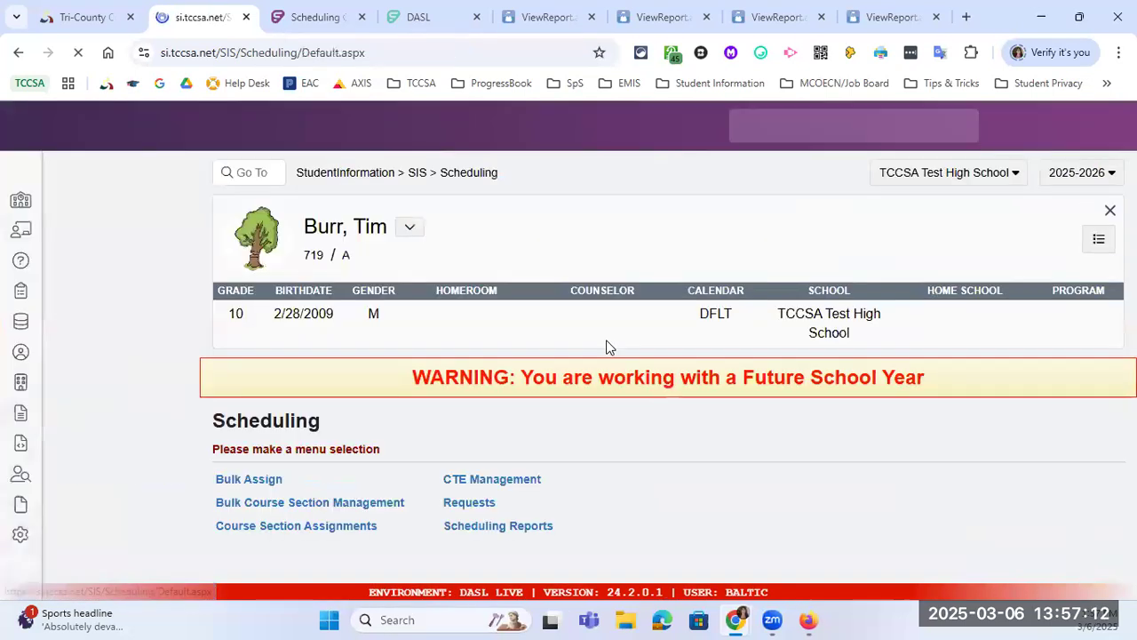
pyautogui.click(466, 502)
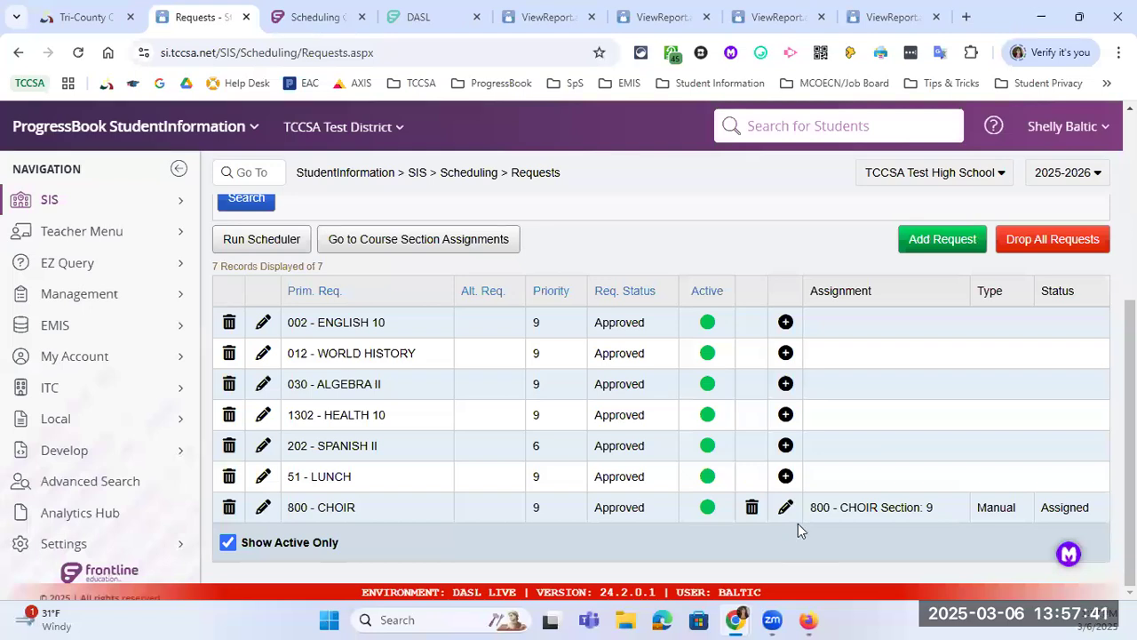
# Step: Look up a grade 11 student by the start of the last name to display that student's requests
pyautogui.click(759, 126)
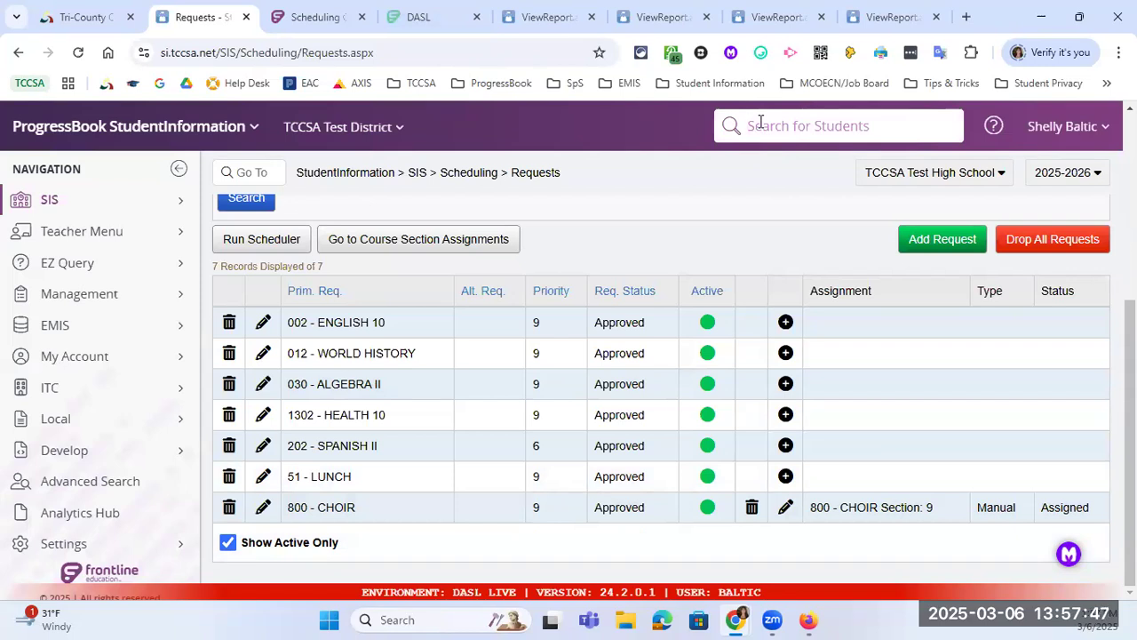
pyautogui.write('g')
pyautogui.write('re')
pyautogui.press('Return')
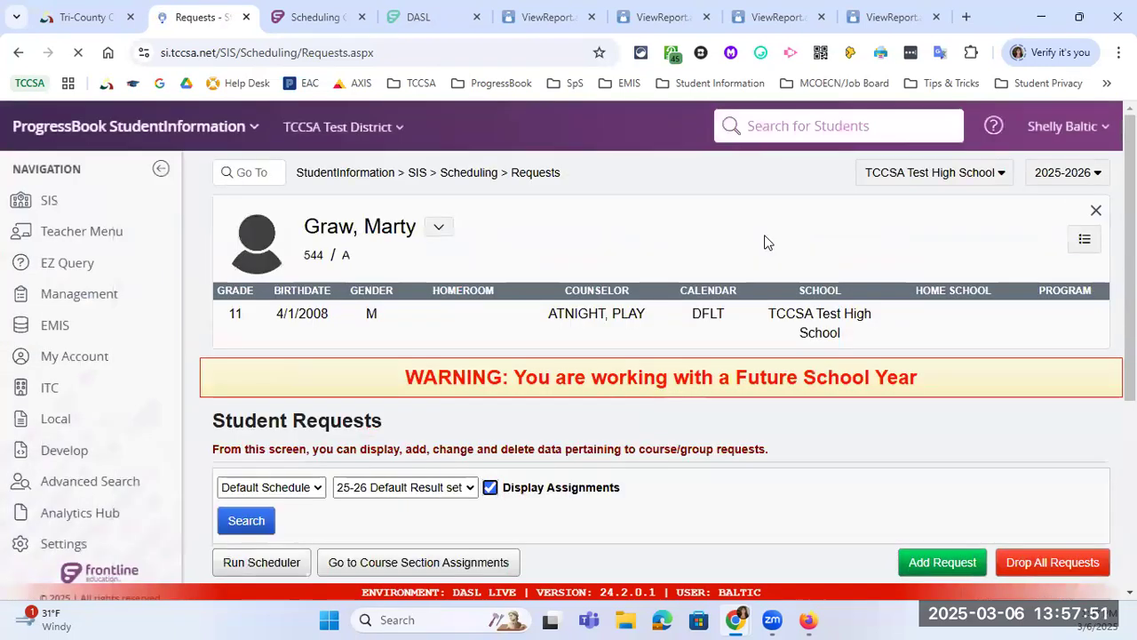
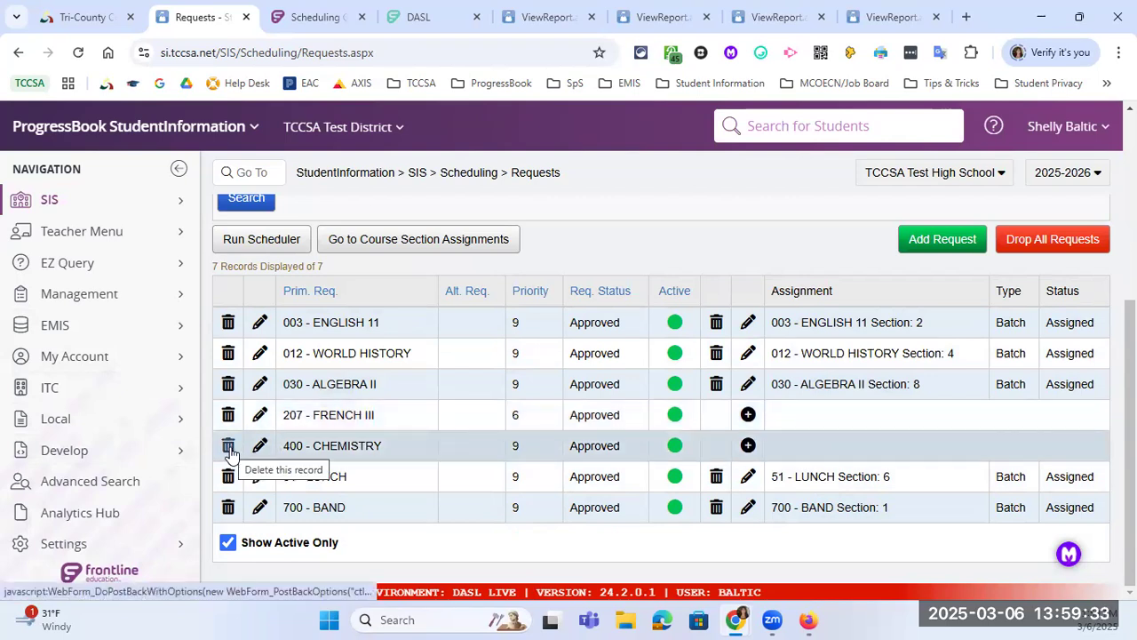
# Step: Delete the 400 - CHEMISTRY request from the grade 11 student's course requests and confirm the deletion
pyautogui.click(229, 447)
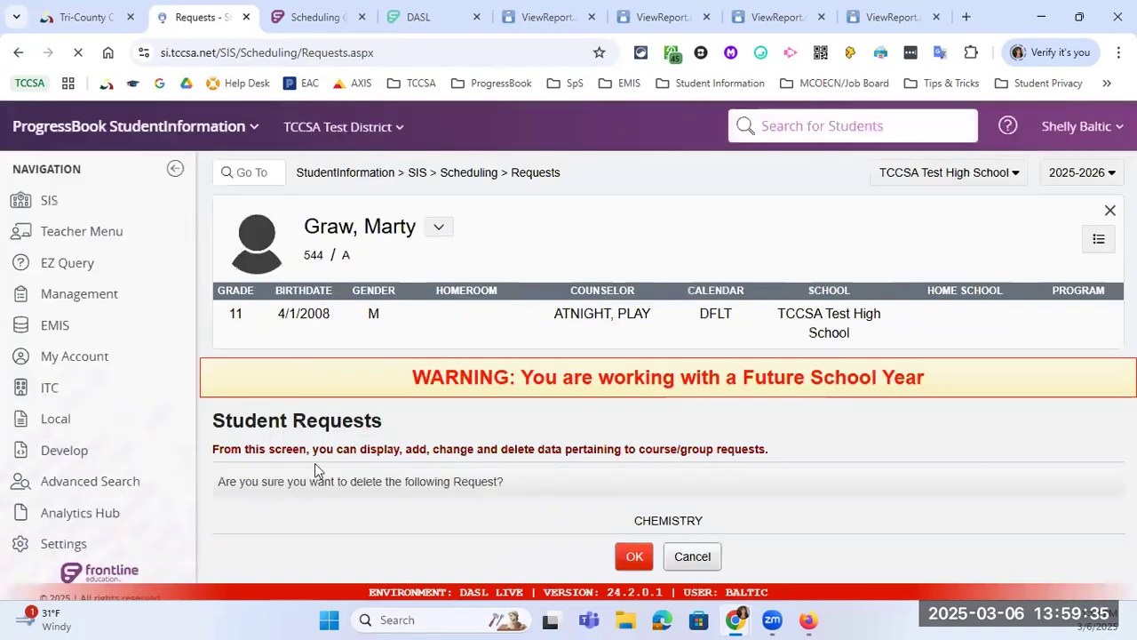
pyautogui.click(635, 557)
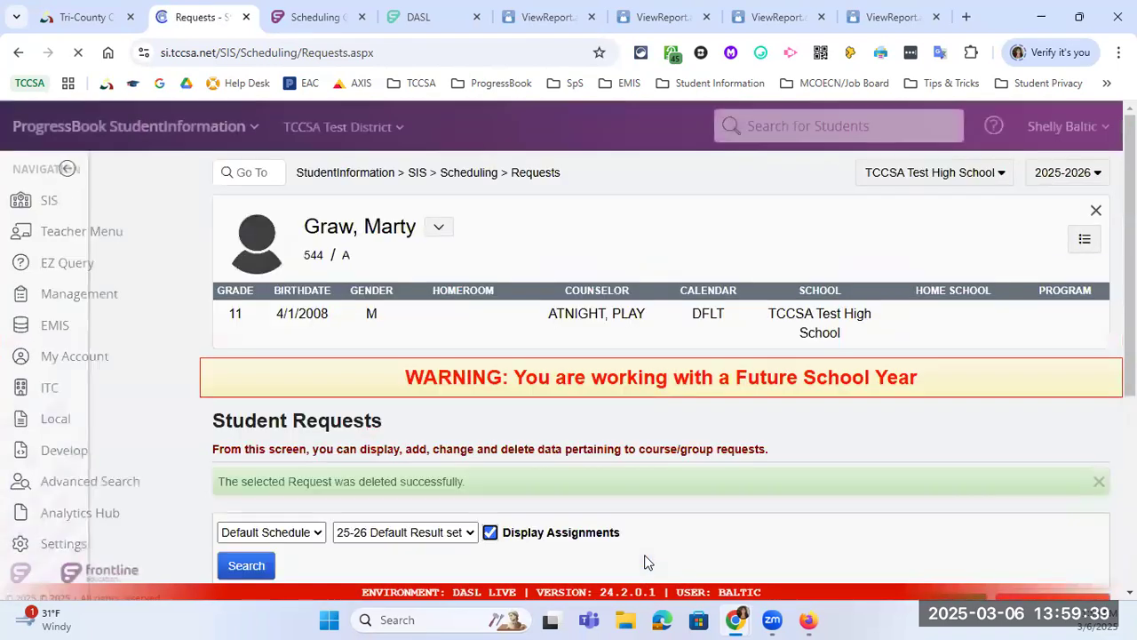
pyautogui.scroll(-2, 630, 506)
pyautogui.scroll(-2, 426, 457)
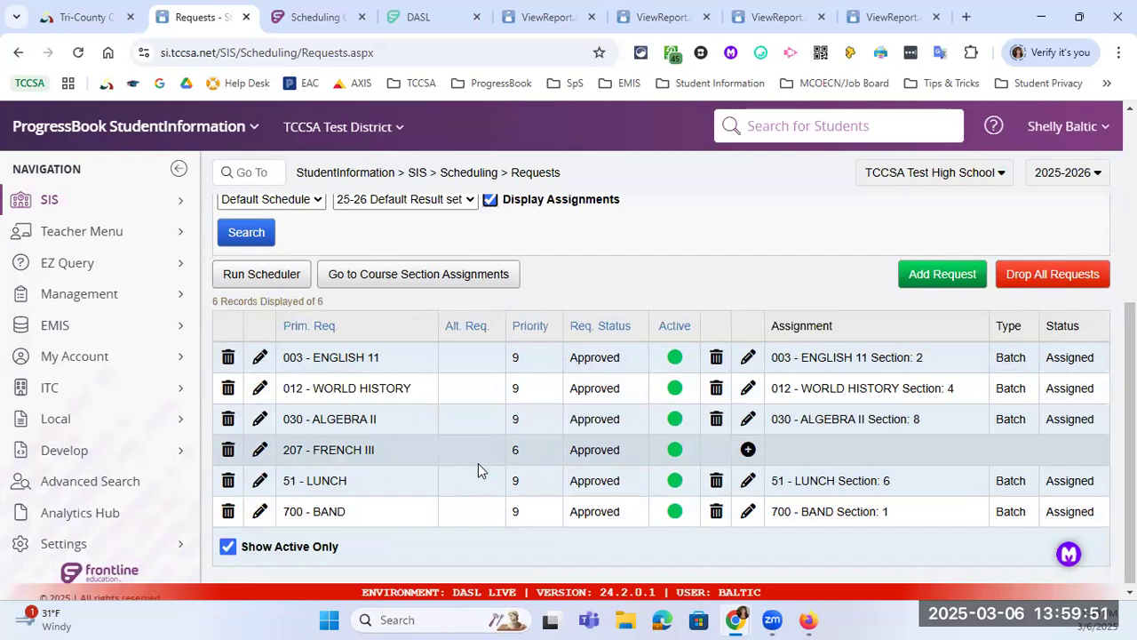
# Step: Open the student's Request Assignments from the Student Schedule pages and check the assigned courses and sections
pyautogui.click(418, 173)
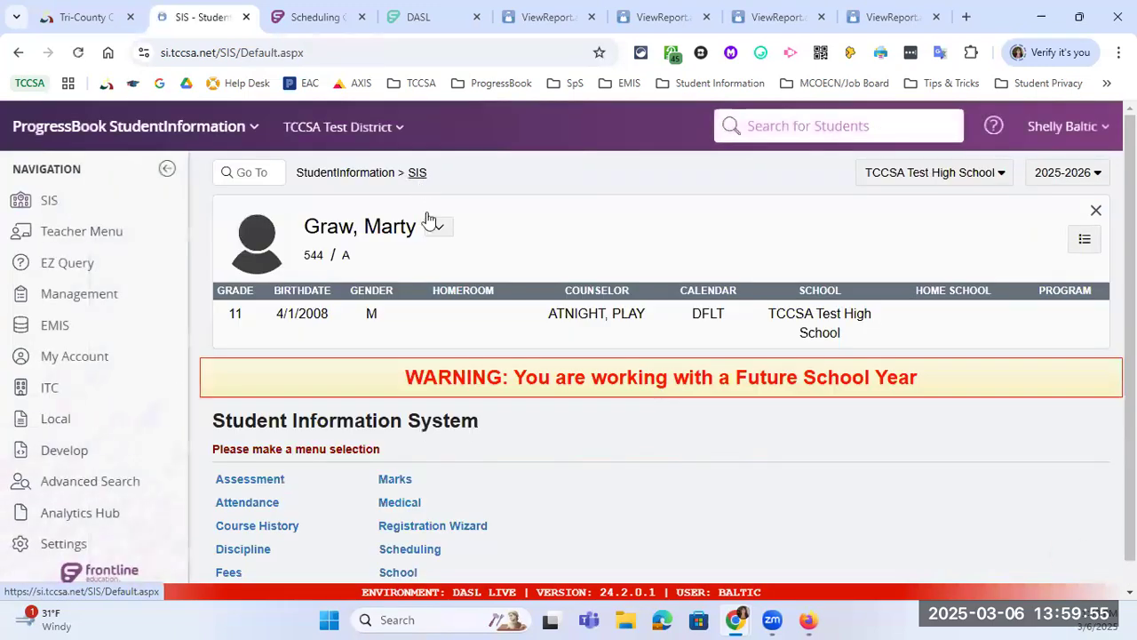
pyautogui.scroll(-1, 449, 332)
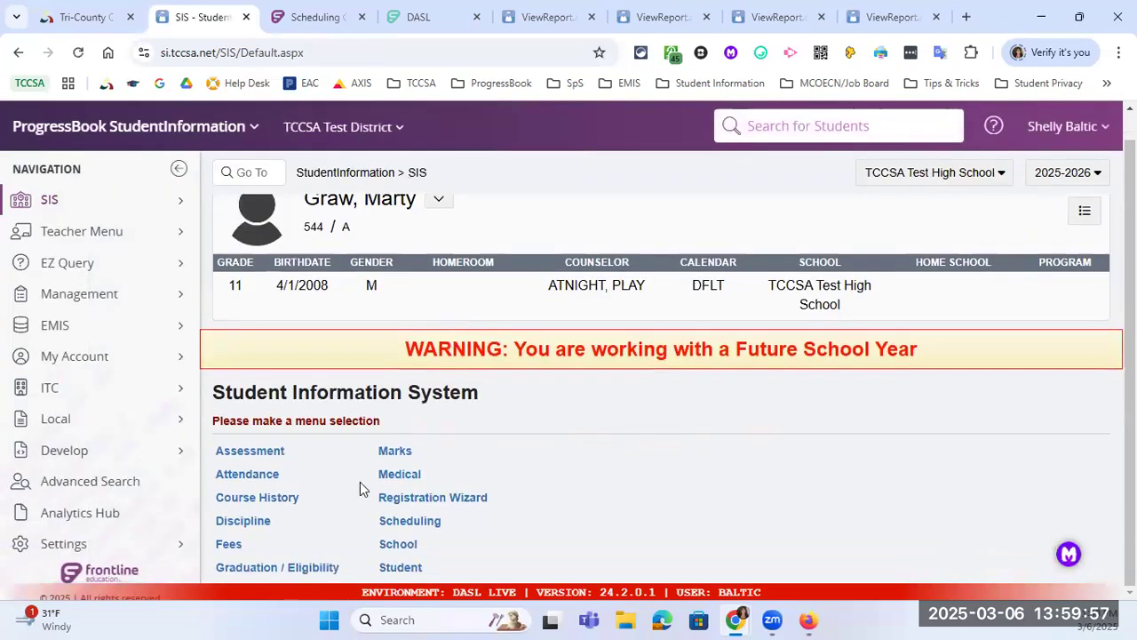
pyautogui.click(411, 573)
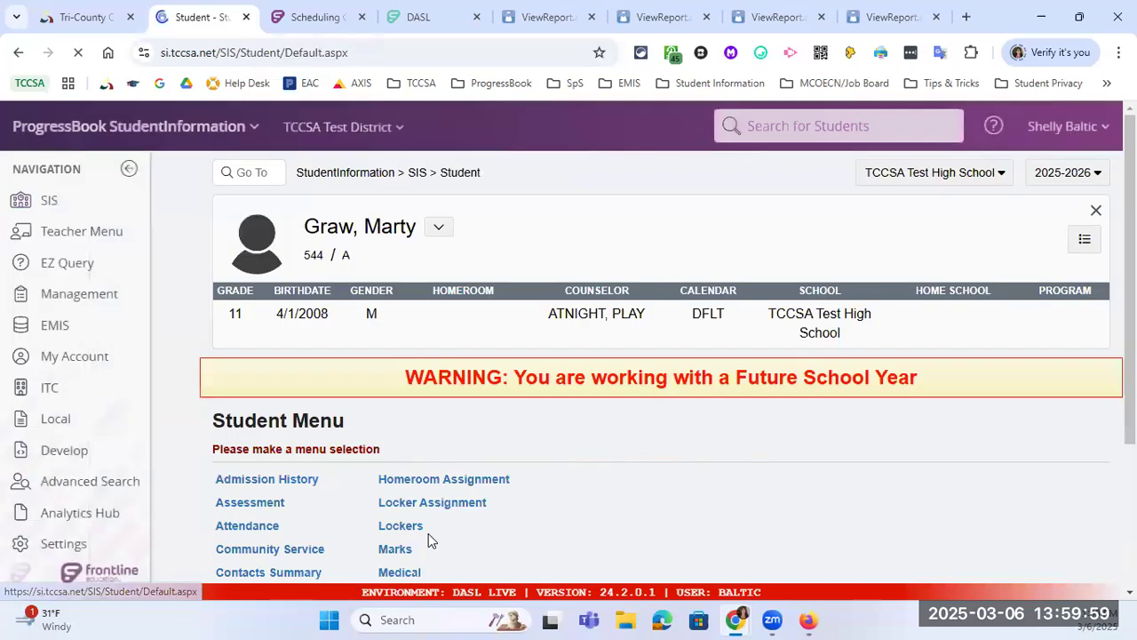
pyautogui.scroll(-2, 388, 579)
pyautogui.scroll(-5, 439, 536)
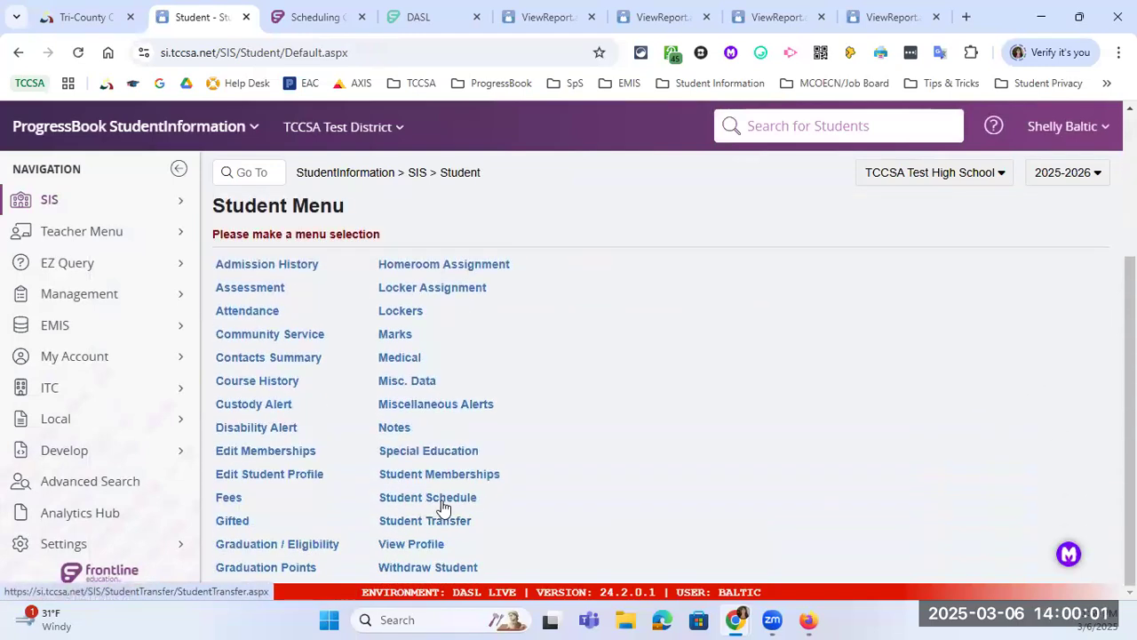
pyautogui.click(444, 502)
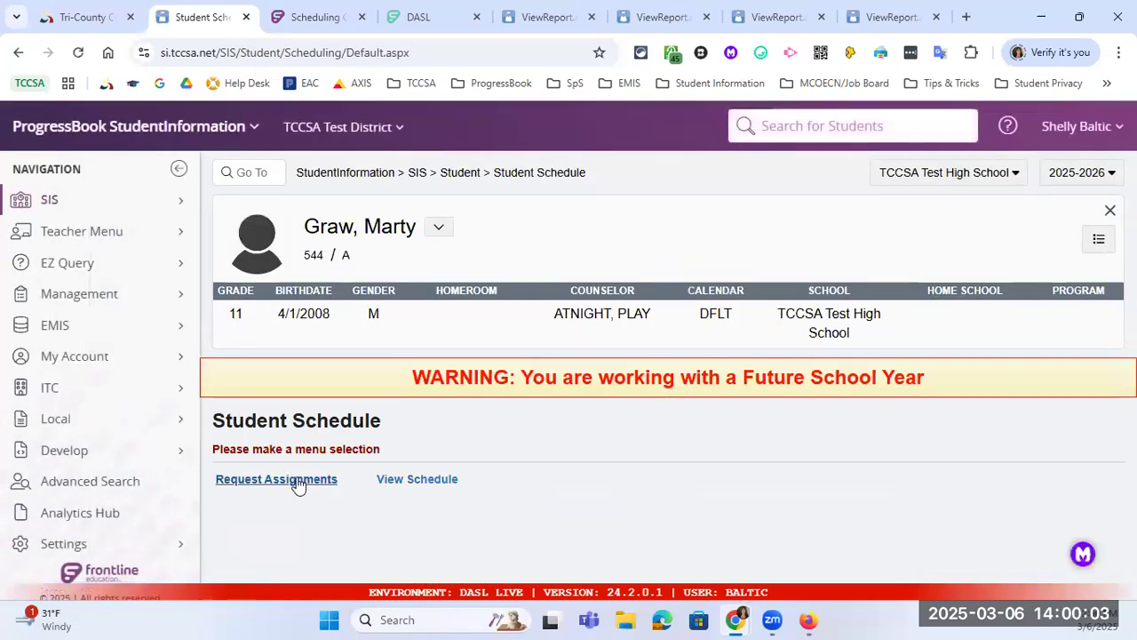
pyautogui.click(324, 483)
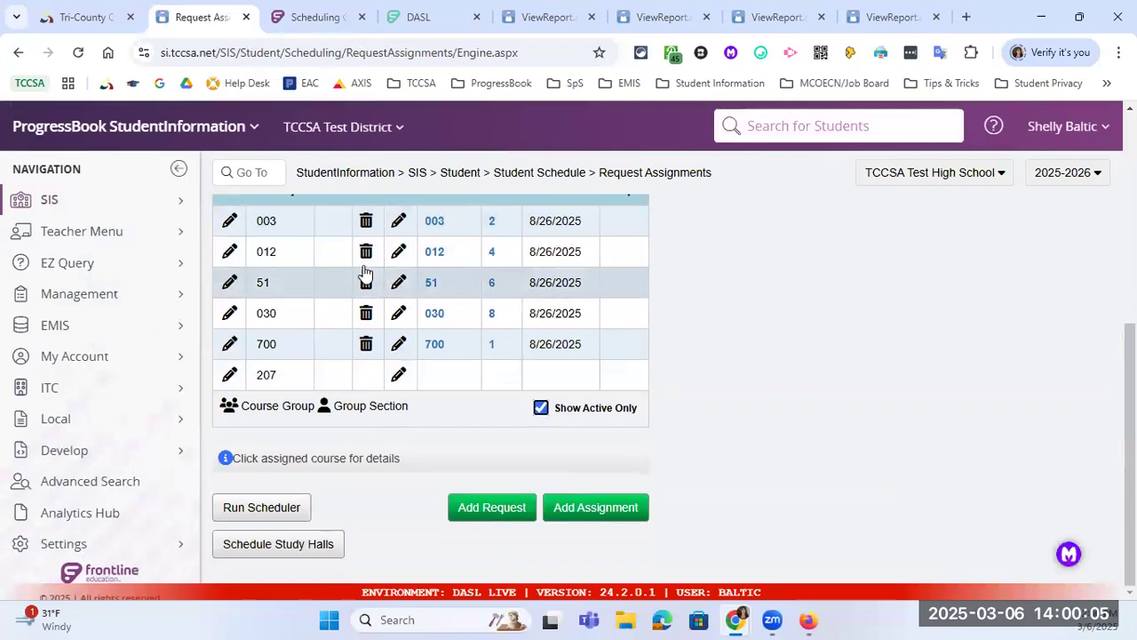
pyautogui.scroll(2, 371, 302)
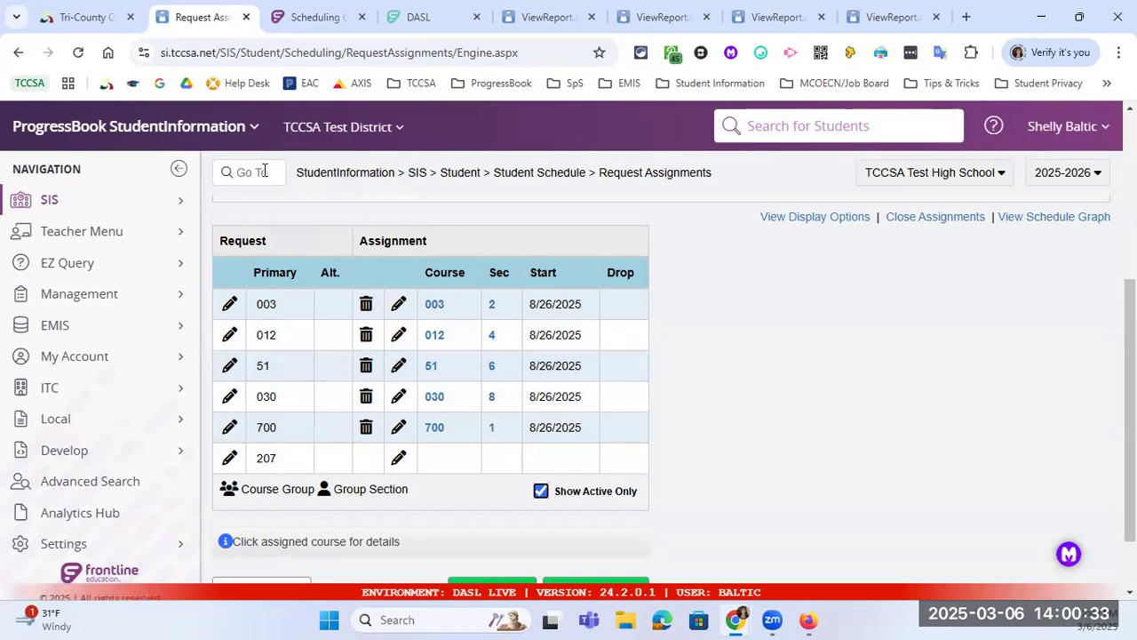
# Step: Go to the Job Parameter Sets page by searching the site pages for "job parameter"
pyautogui.write('job para')
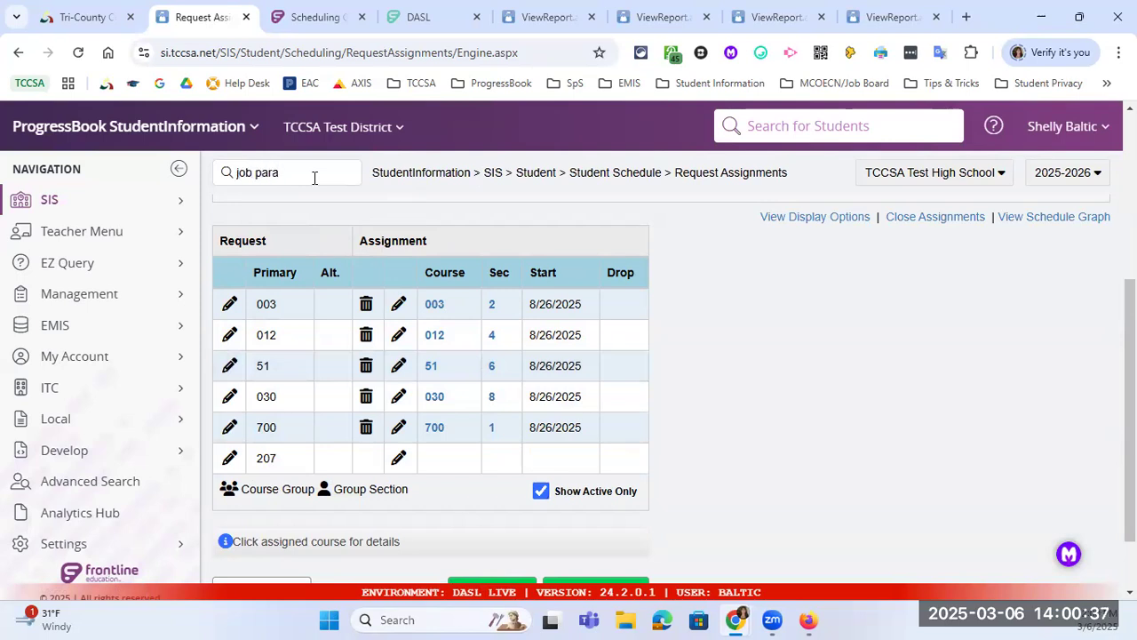
pyautogui.write('meter')
pyautogui.press('Return')
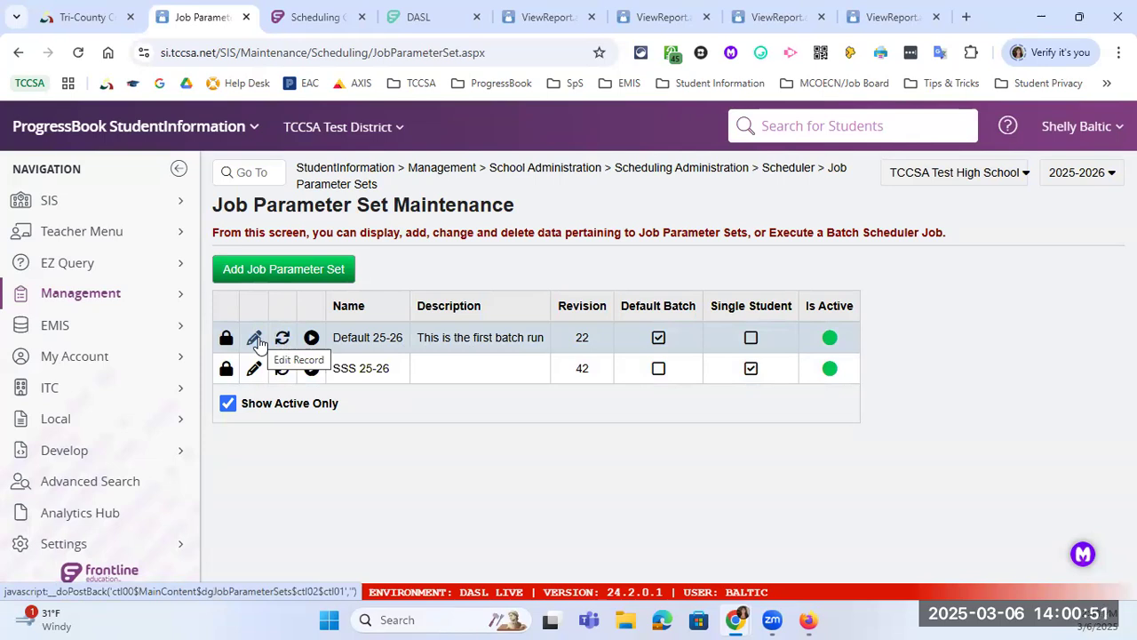
# Step: Check the grade levels and other run level parameters of the Default 25-26 job parameter set, and return to the list
pyautogui.click(255, 340)
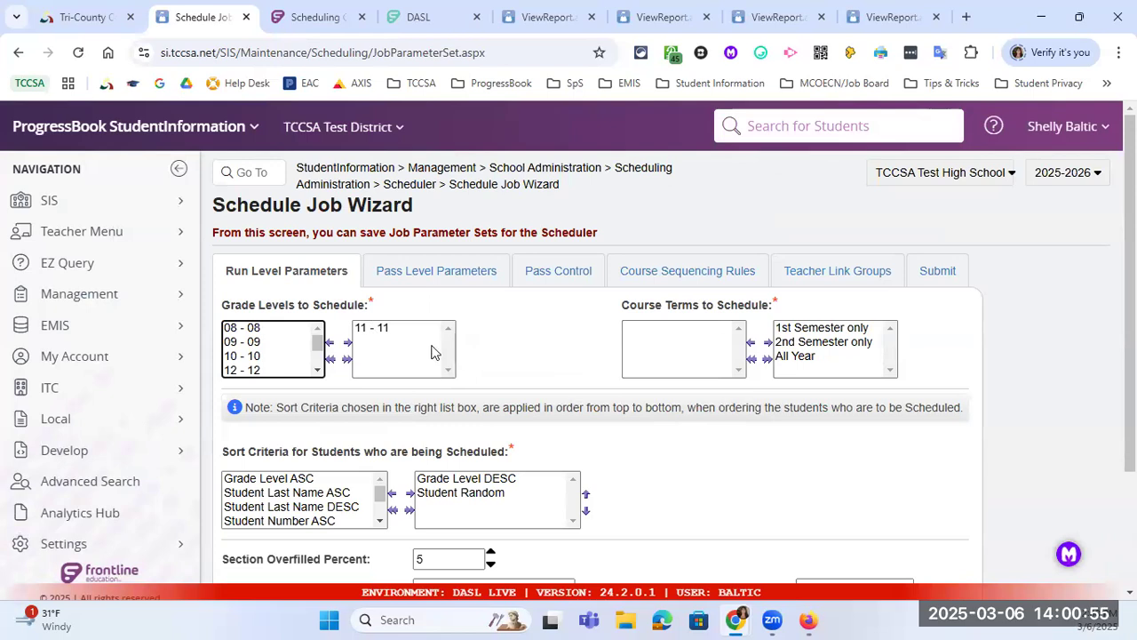
pyautogui.scroll(-1, 588, 391)
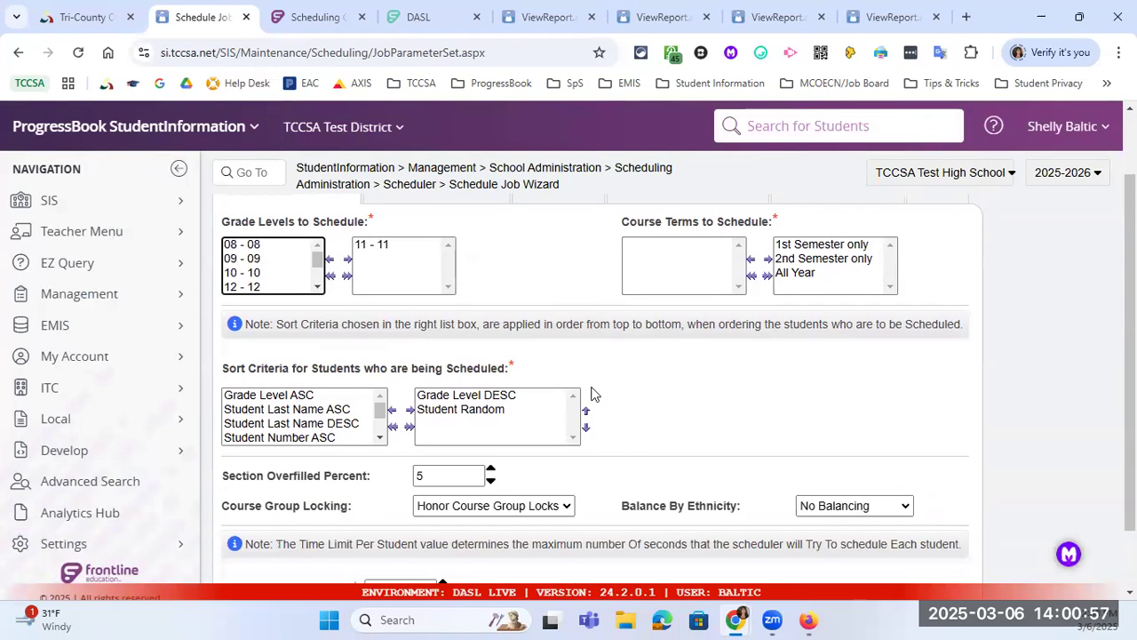
pyautogui.scroll(1, 586, 388)
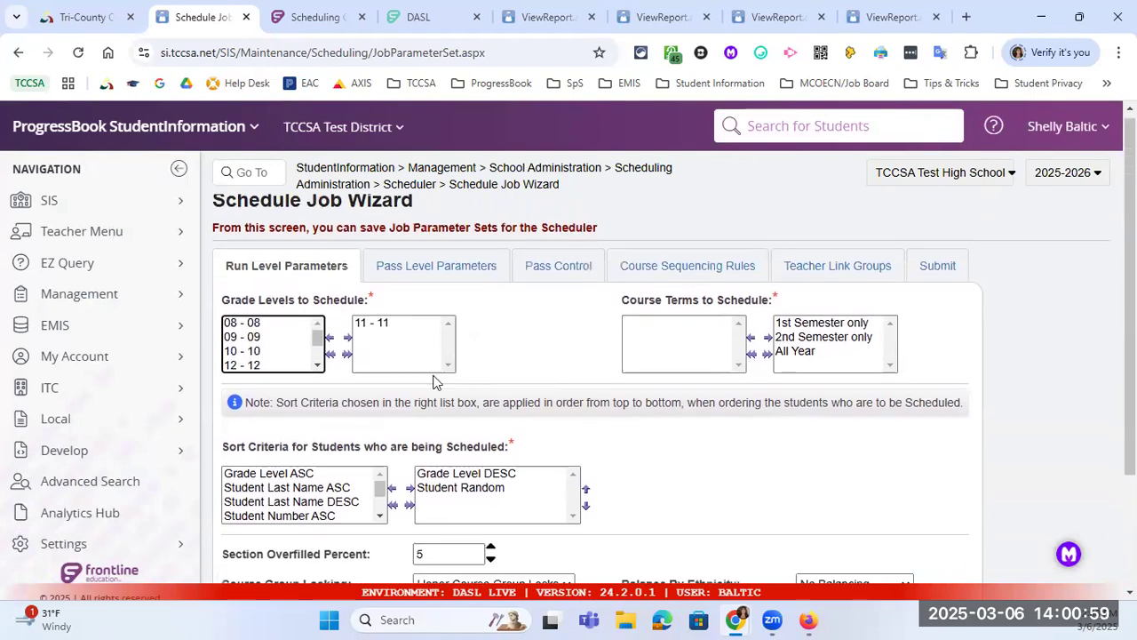
pyautogui.scroll(-2, 432, 381)
pyautogui.click(327, 555)
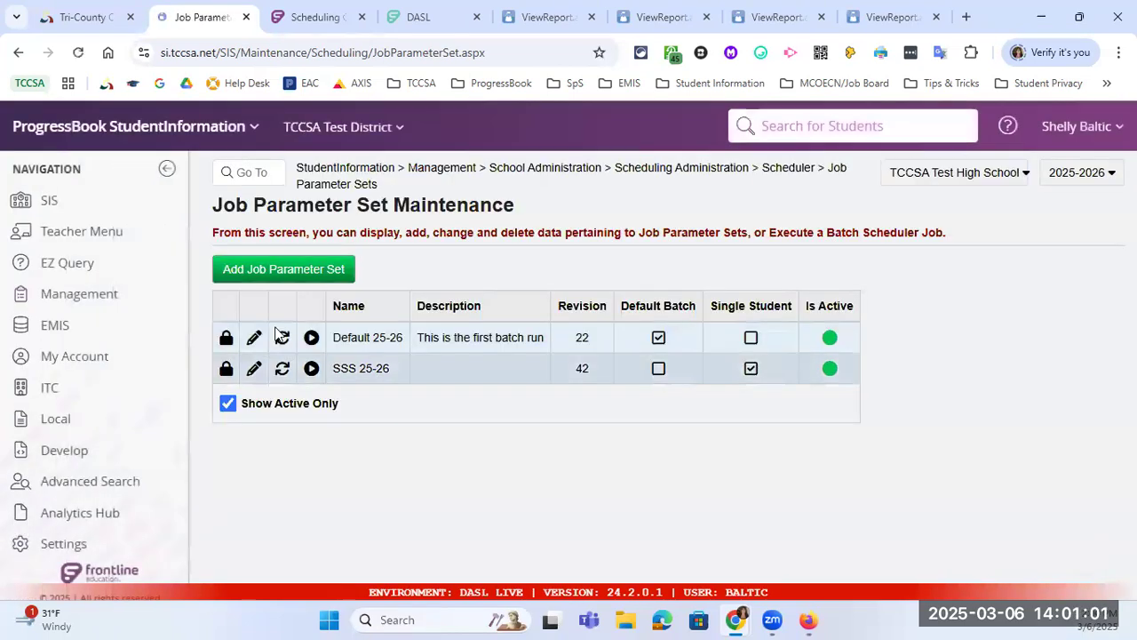
# Step: Start a batch scheduler run from the Default 25-26 set with Default Schedule as master schedule and 25-26 Default Result set as schedule result
pyautogui.click(281, 338)
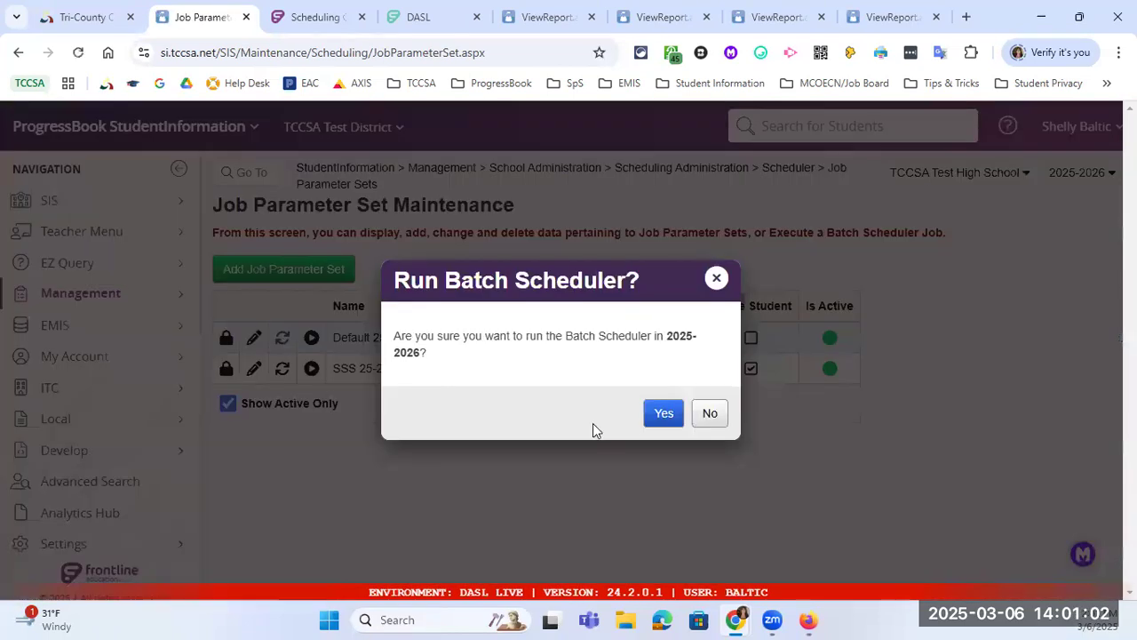
pyautogui.click(667, 416)
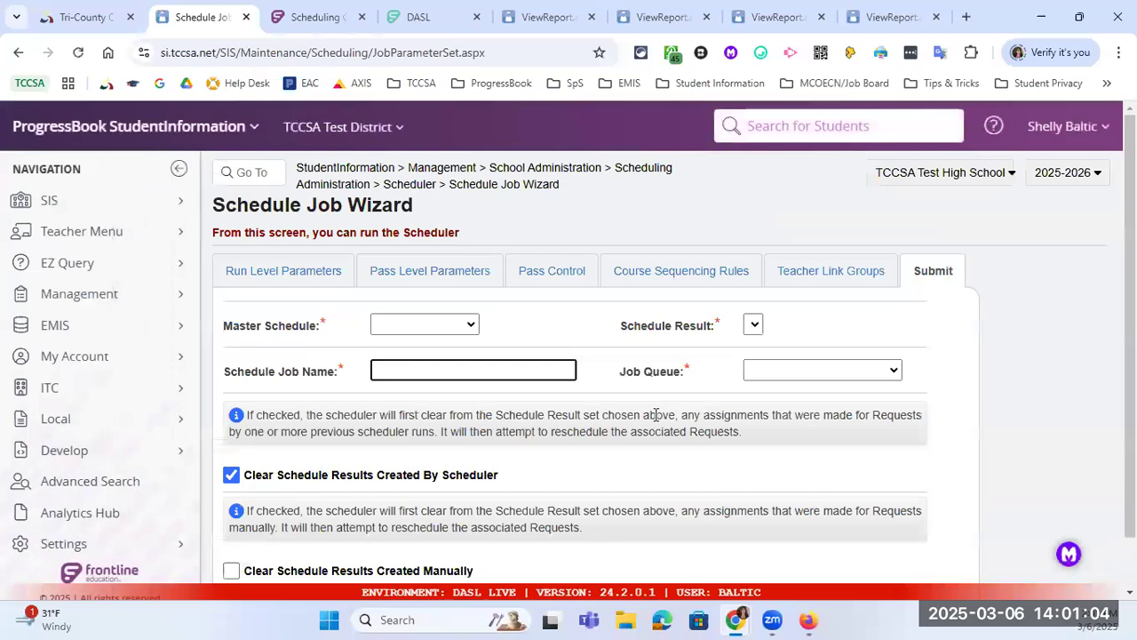
pyautogui.click(456, 325)
pyautogui.click(418, 362)
pyautogui.click(774, 324)
pyautogui.click(776, 365)
# Step: Name the schedule job "With Course 207" and assign it to the SCHE - Scheduling Queue job queue
pyautogui.click(513, 372)
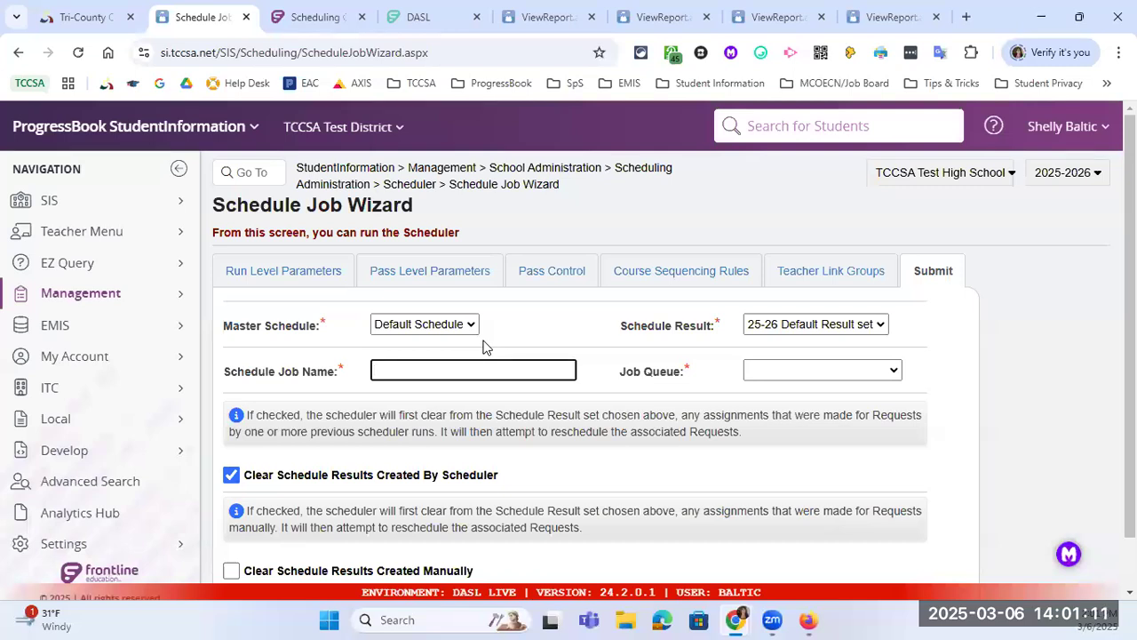
pyautogui.write('With Course 207')
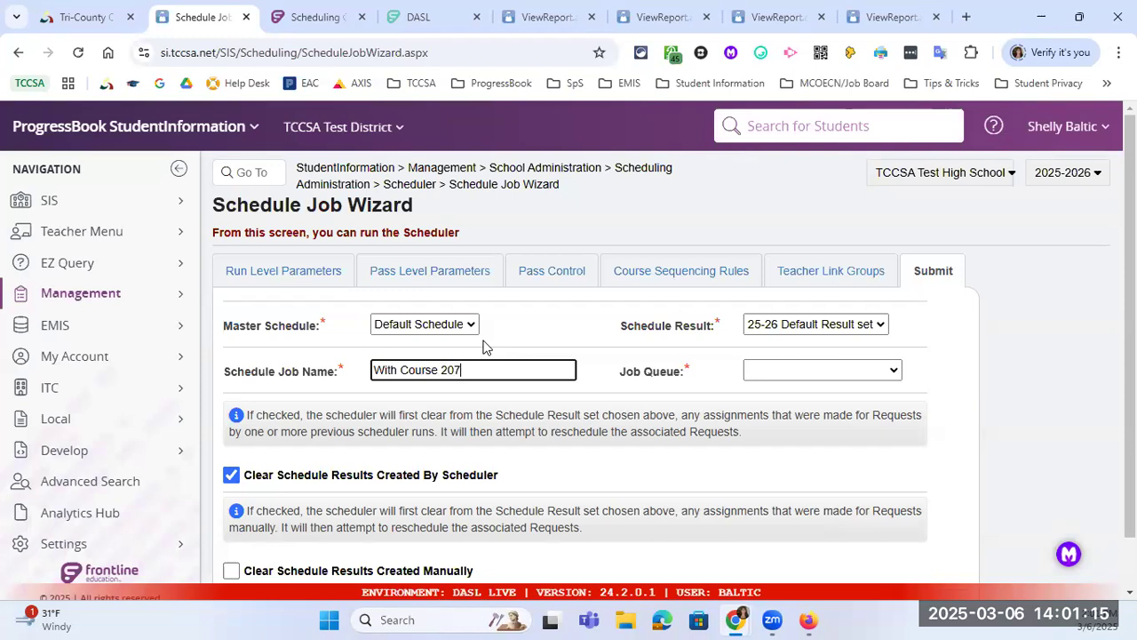
pyautogui.click(766, 371)
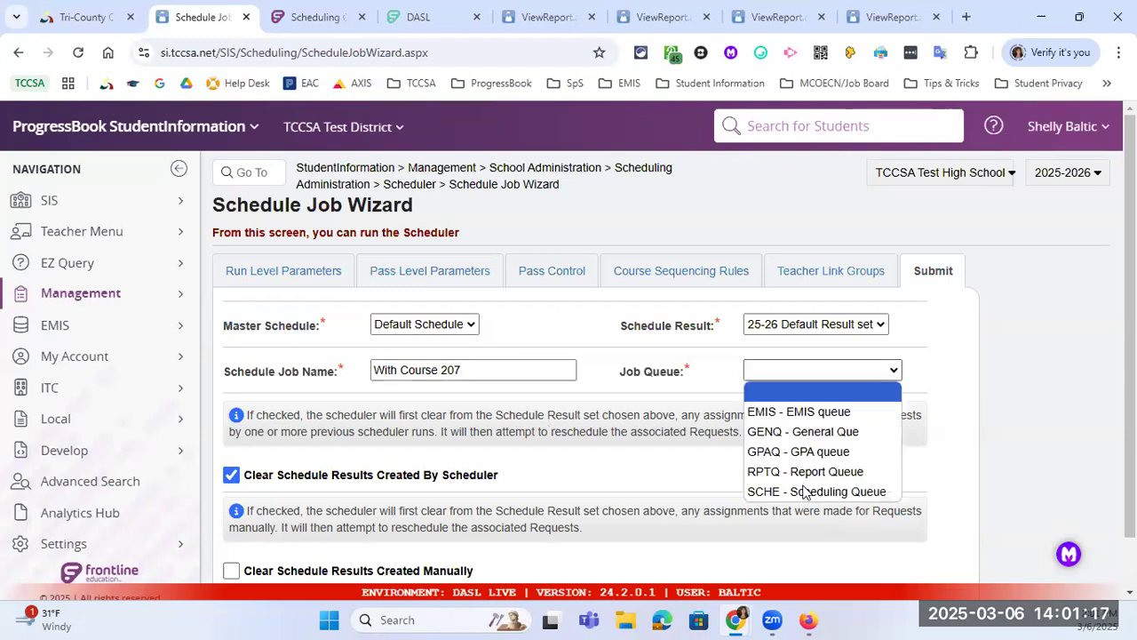
pyautogui.press('Return')
pyautogui.scroll(-1, 311, 413)
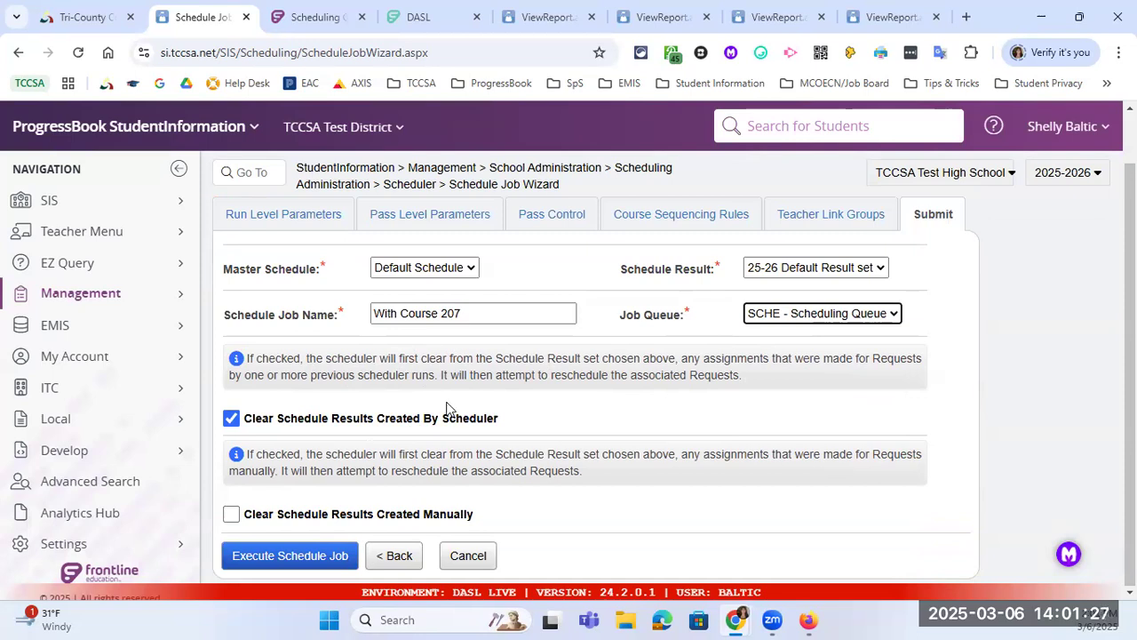
# Step: Execute the schedule job and refresh the Schedule Job History display
pyautogui.click(461, 318)
pyautogui.click(466, 334)
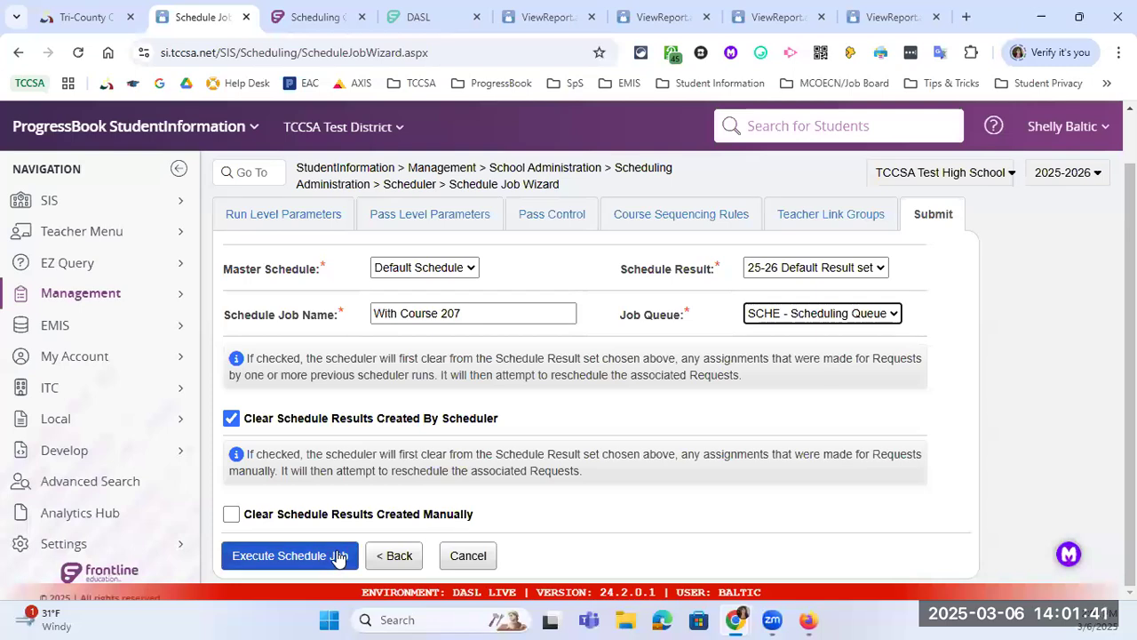
pyautogui.click(290, 560)
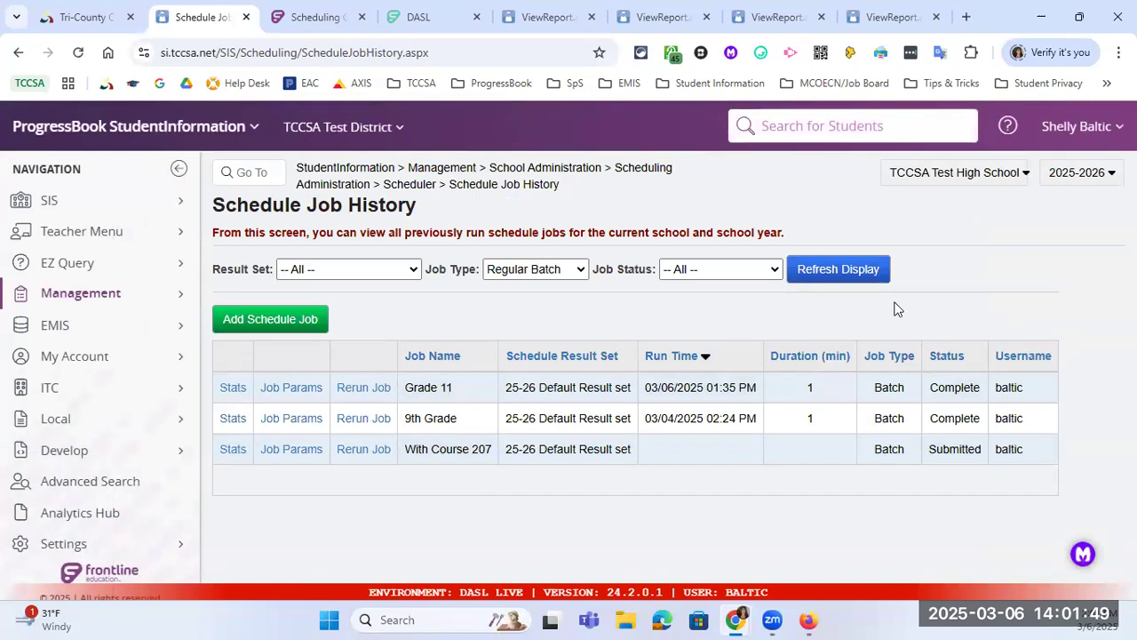
pyautogui.click(861, 283)
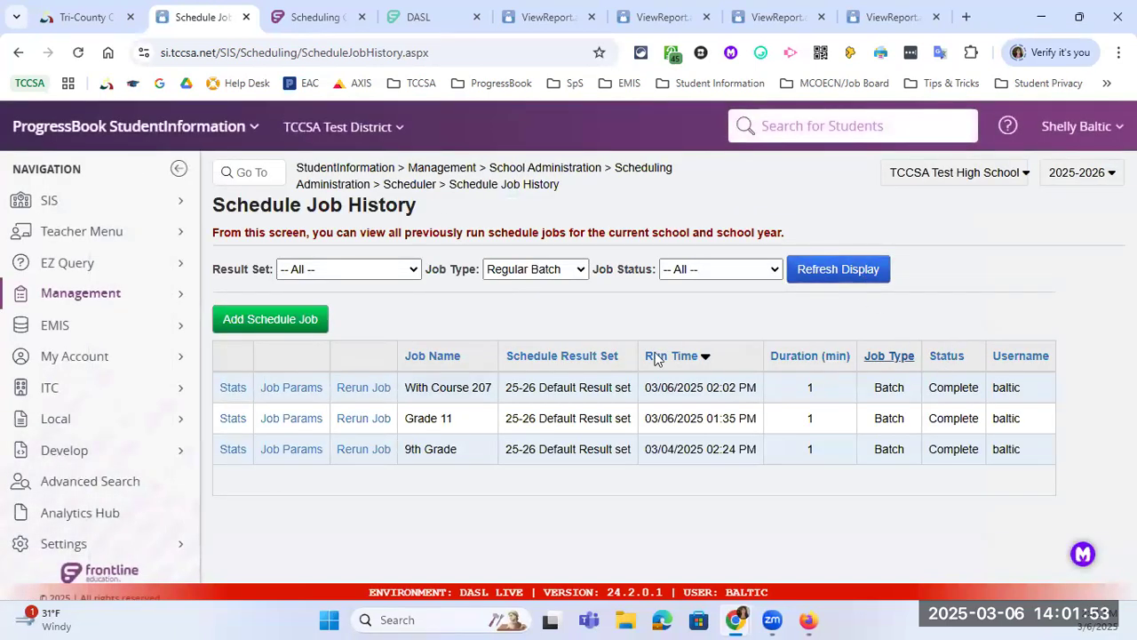
# Step: Open the statistics of the With Course 207 job and review the Students Scheduled Summary for all passes
pyautogui.click(238, 388)
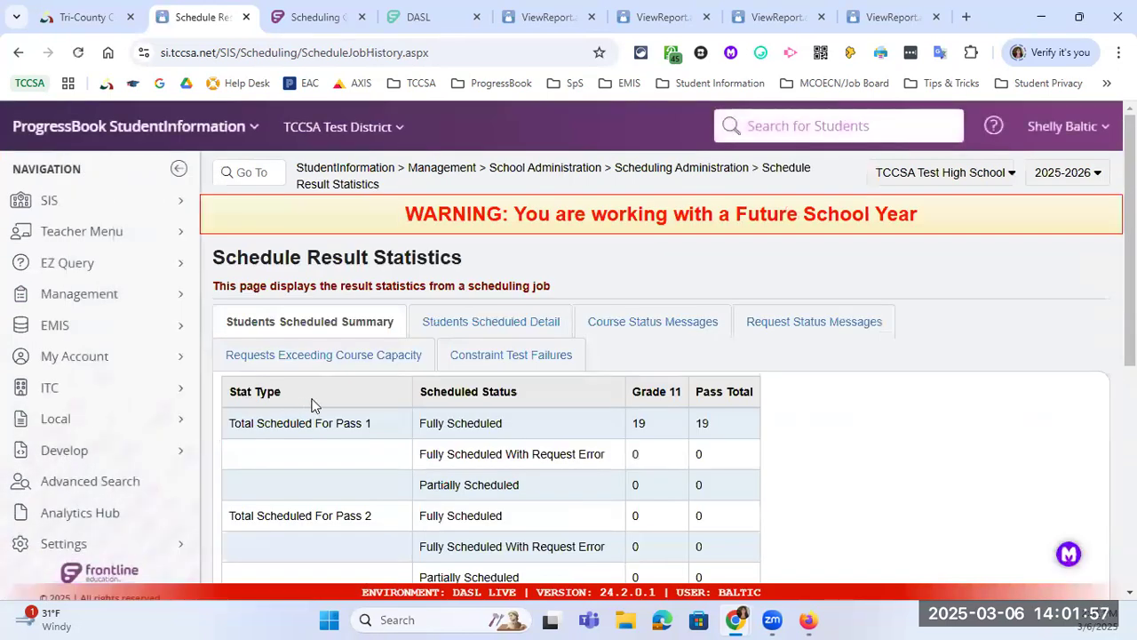
pyautogui.scroll(-1, 356, 373)
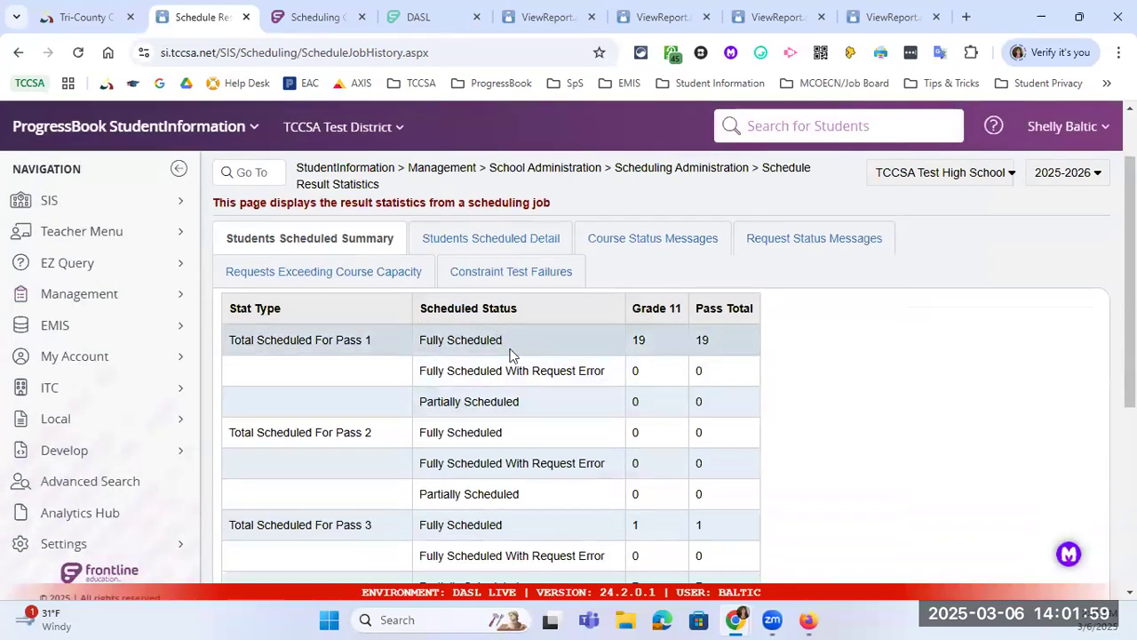
pyautogui.scroll(-1, 510, 354)
pyautogui.scroll(-1, 510, 353)
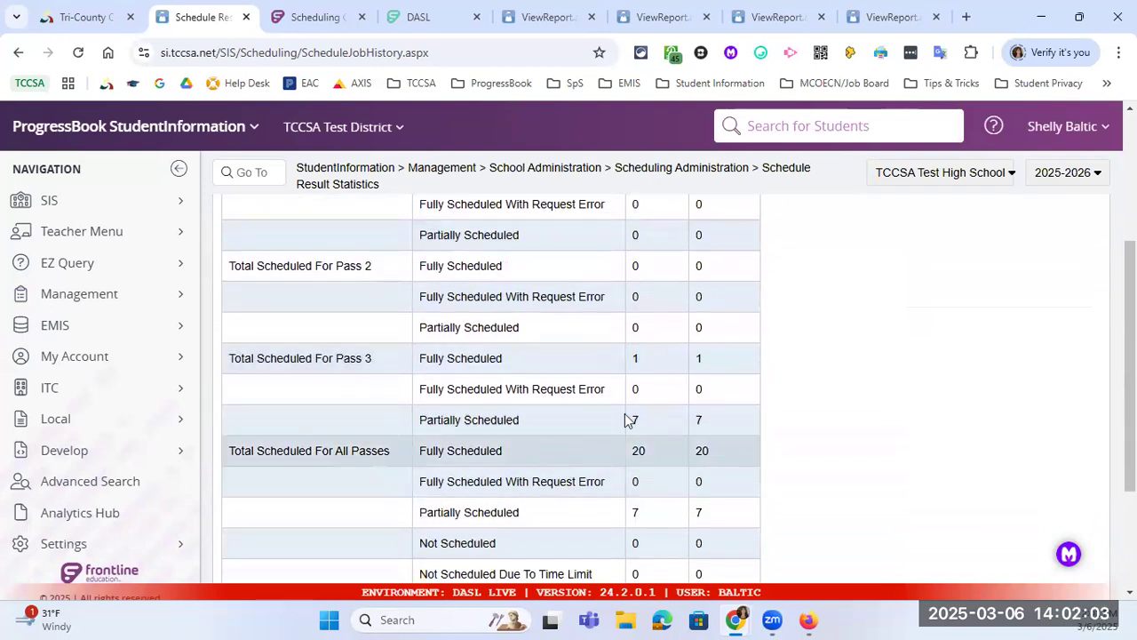
pyautogui.scroll(-1, 701, 414)
pyautogui.scroll(4, 657, 428)
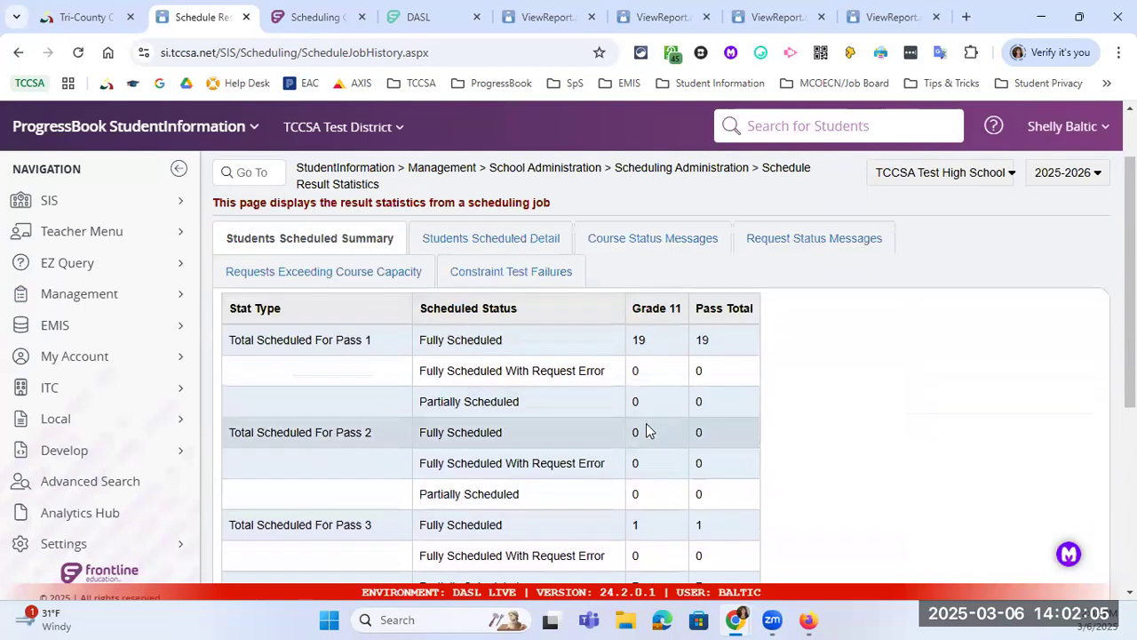
# Step: Open the Students Scheduled Detail statistics and highlight the name of the fifth fully scheduled grade 11 student
pyautogui.click(533, 324)
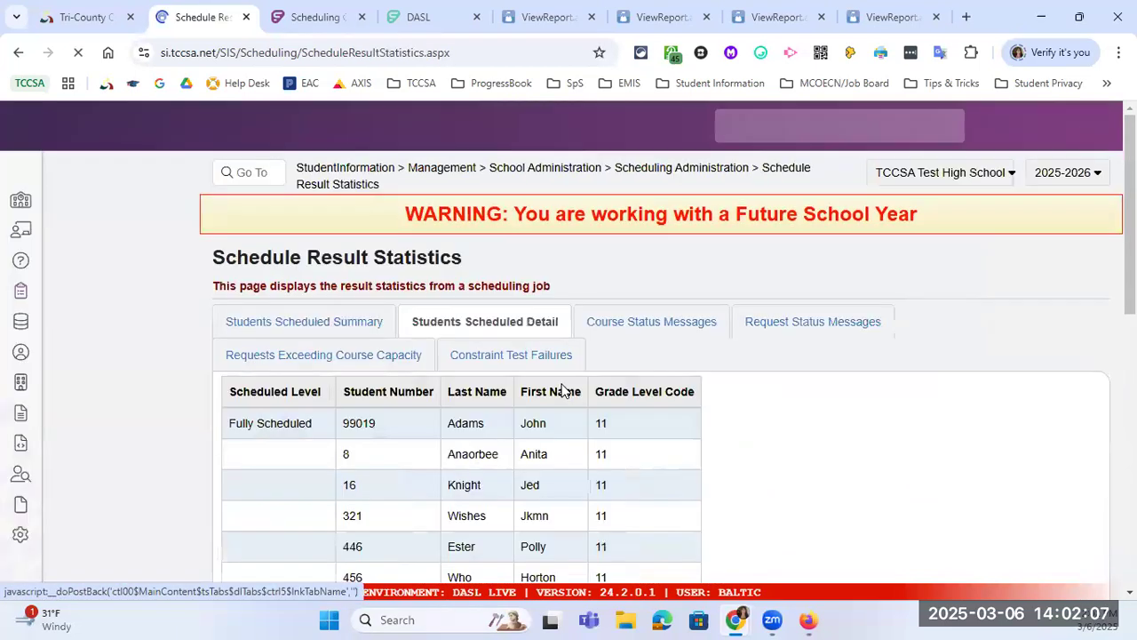
pyautogui.scroll(-1, 545, 431)
pyautogui.moveTo(444, 466); pyautogui.dragTo(575, 468)
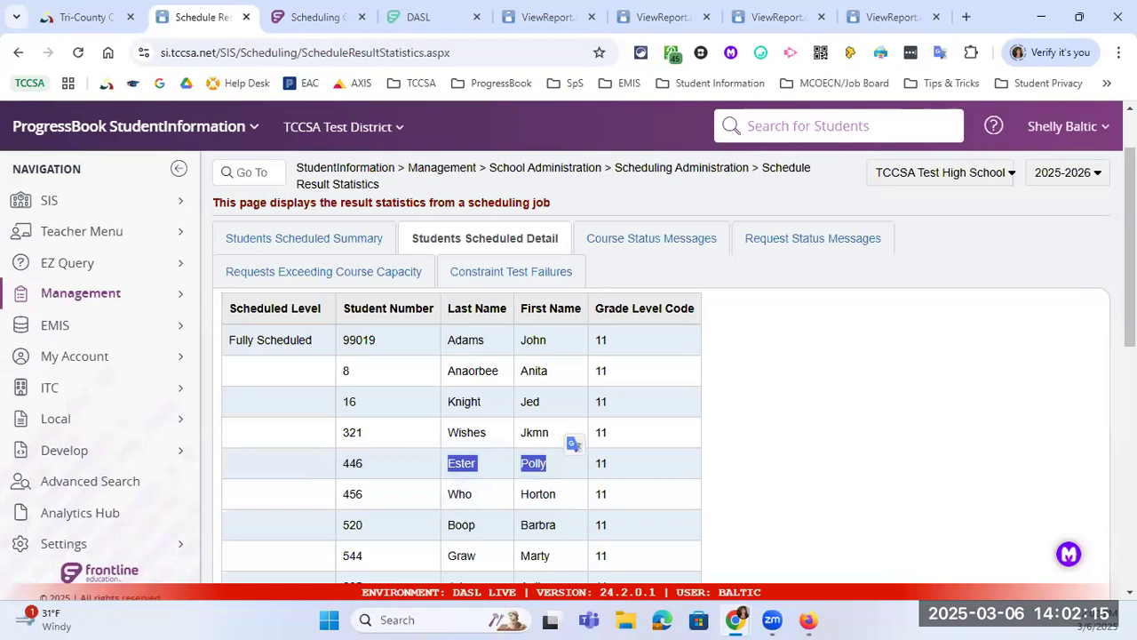
# Step: Switch to Firefox and open the selected student's course requests to compare them with their section assignments
pyautogui.click(808, 620)
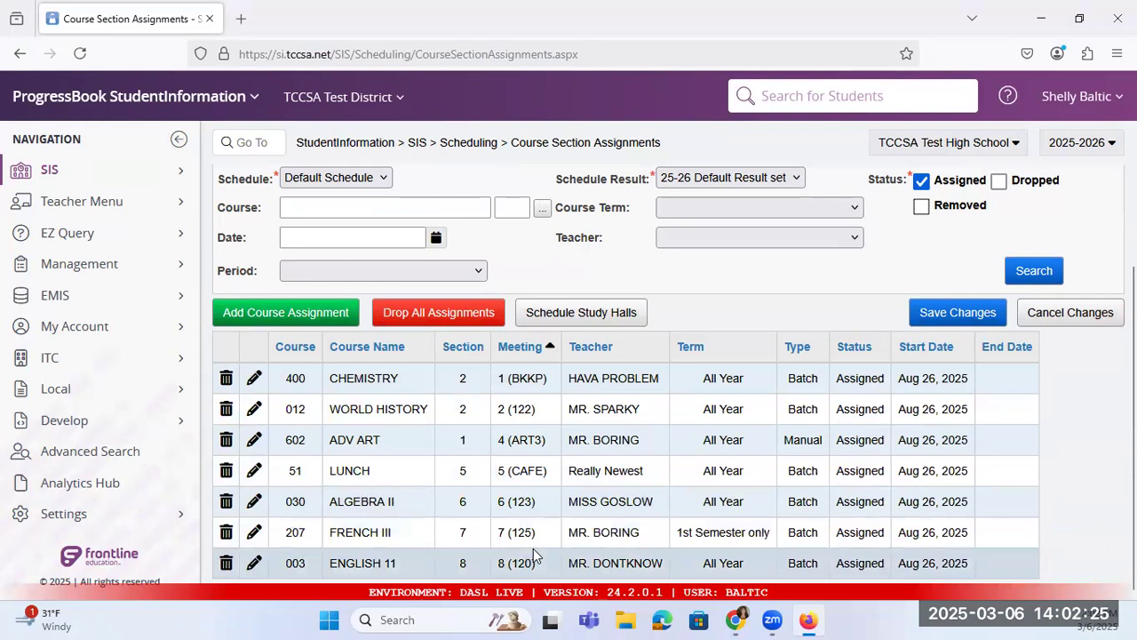
pyautogui.scroll(5, 537, 546)
pyautogui.click(477, 147)
pyautogui.click(471, 472)
pyautogui.scroll(-4, 756, 396)
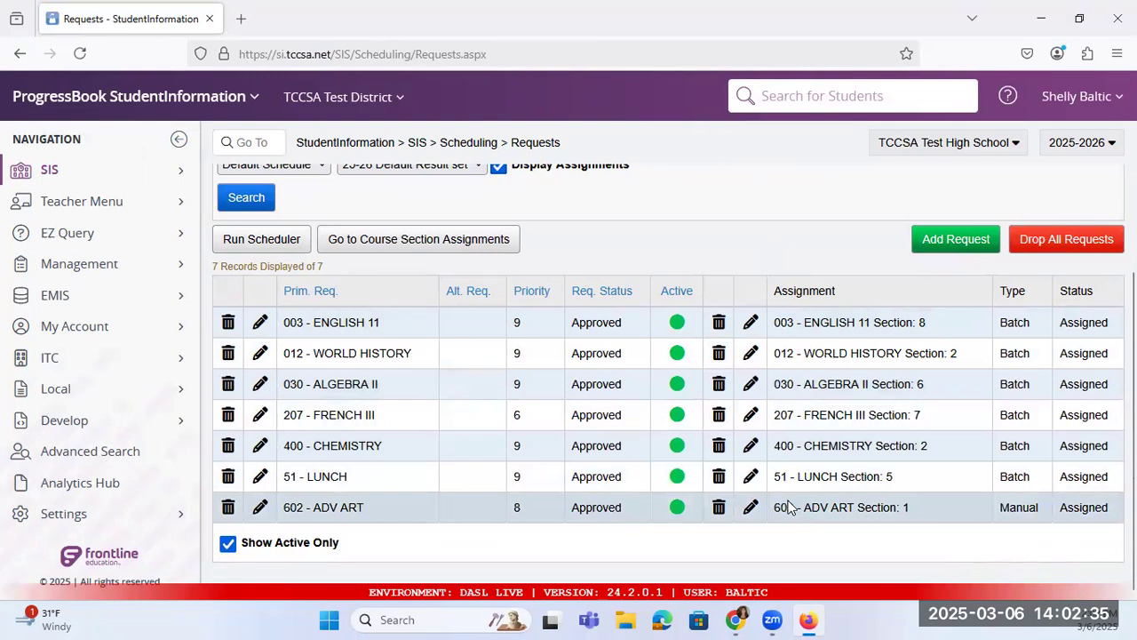
# Step: Search by last name for the eighth fully scheduled grade 11 student and compare their course requests with their section assignments
pyautogui.click(823, 111)
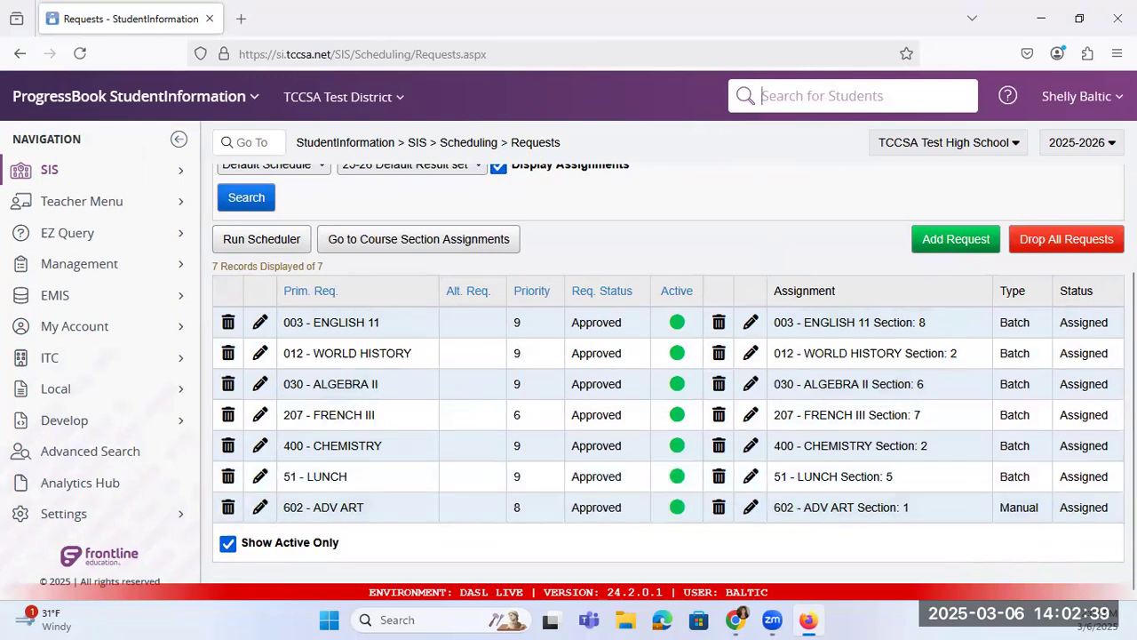
pyautogui.write('ga')
pyautogui.press('BackSpace')
pyautogui.write('raw')
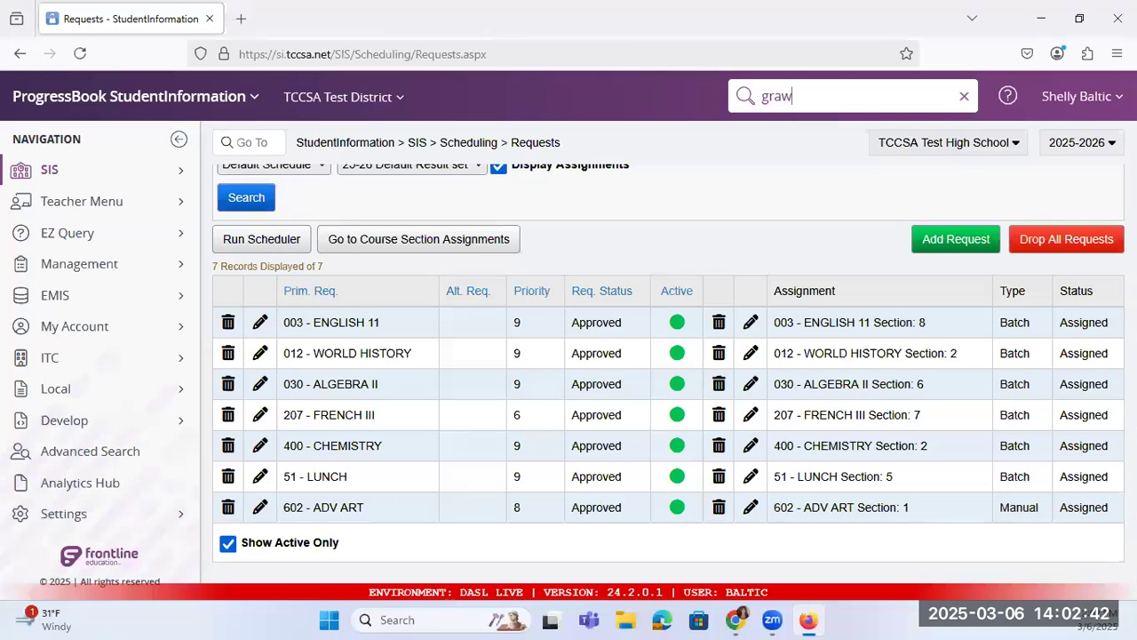
pyautogui.press('Return')
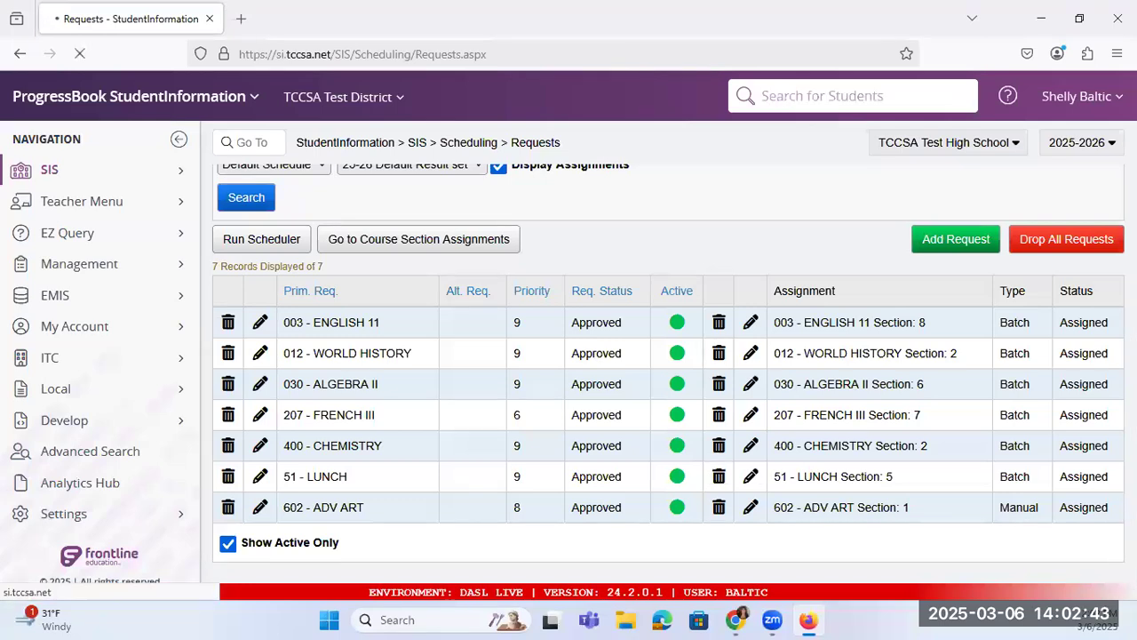
pyautogui.scroll(-5, 551, 260)
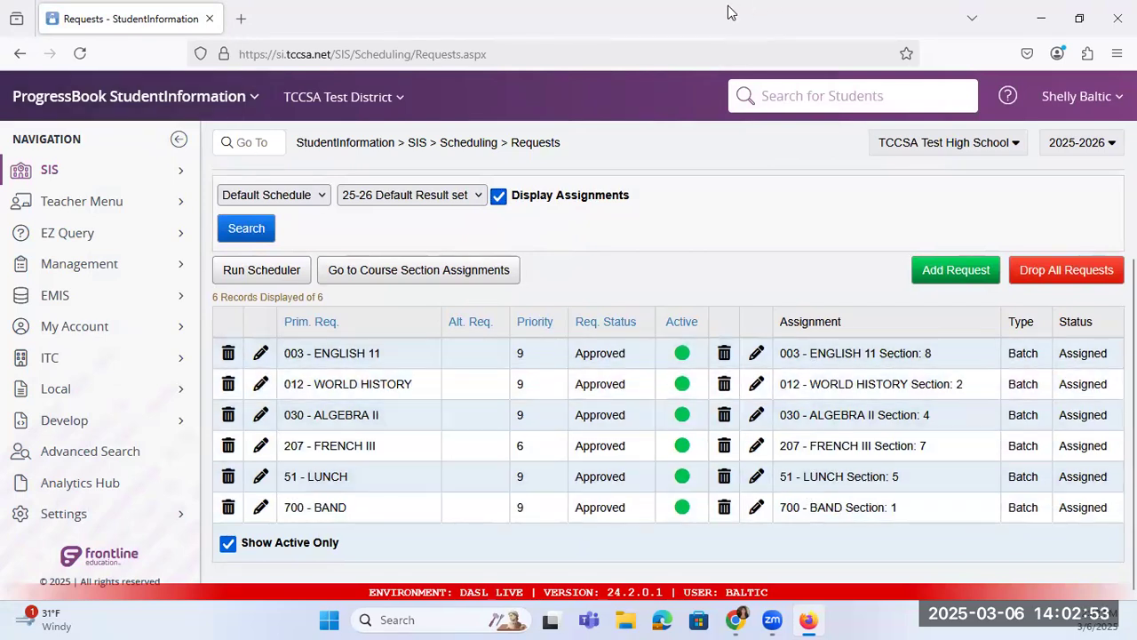
# Step: Switch back to Chrome and review the partially scheduled students in the Students Scheduled Detail statistics, highlighting the Partially Scheduled label
pyautogui.hotkey('alt', 'Tab')
pyautogui.scroll(-1, 490, 474)
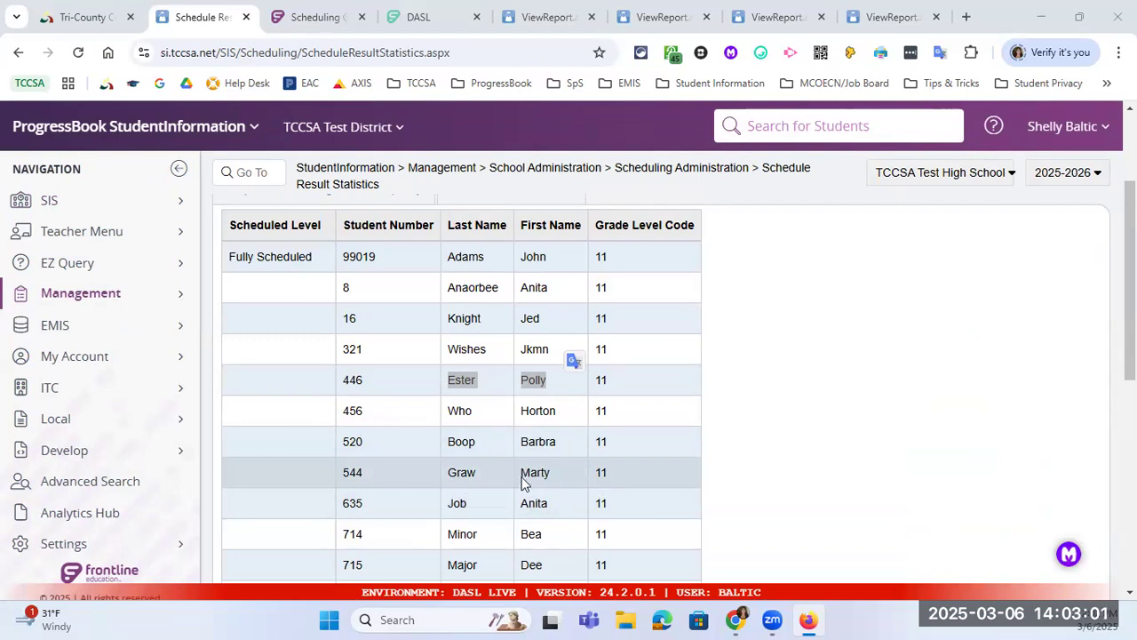
pyautogui.scroll(-5, 522, 481)
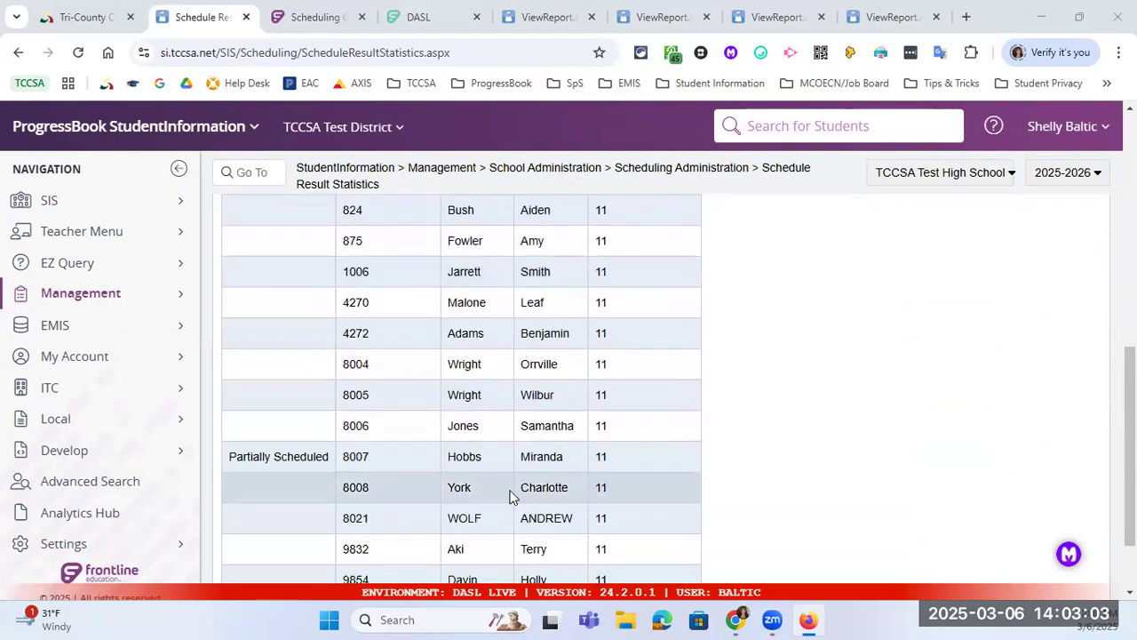
pyautogui.scroll(-1, 524, 498)
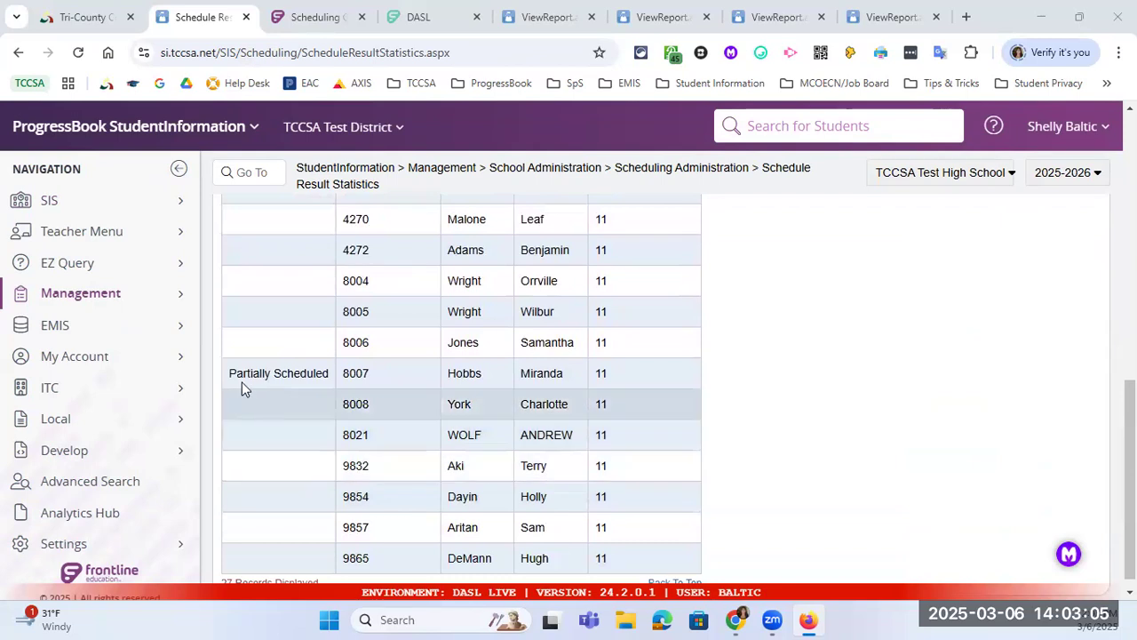
pyautogui.moveTo(235, 374); pyautogui.dragTo(321, 375)
pyautogui.scroll(-1, 338, 424)
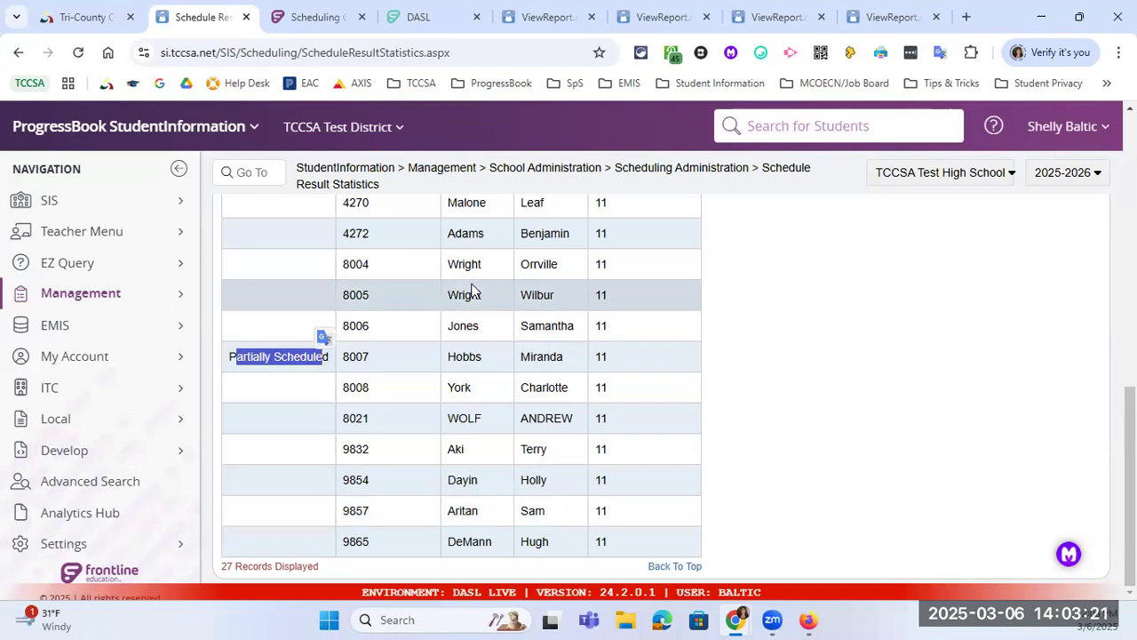
pyautogui.hotkey('alt', 'Tab')
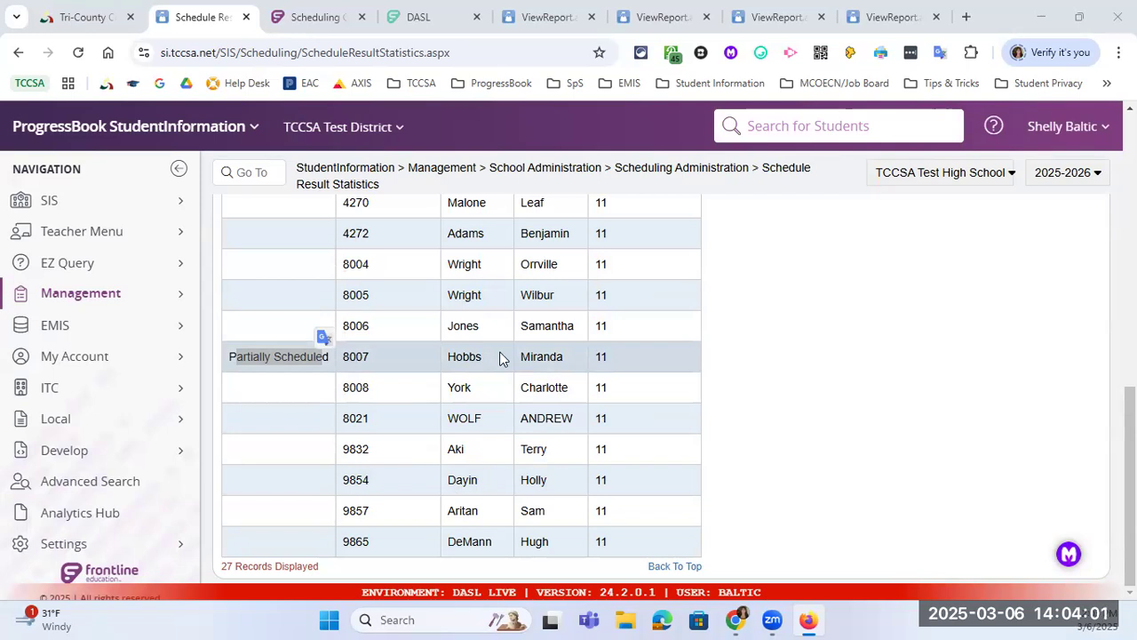
# Step: Find the Scheduler page by searching the site's screens for "scheduler", open it, and clear the selected student from it
pyautogui.scroll(8, 613, 345)
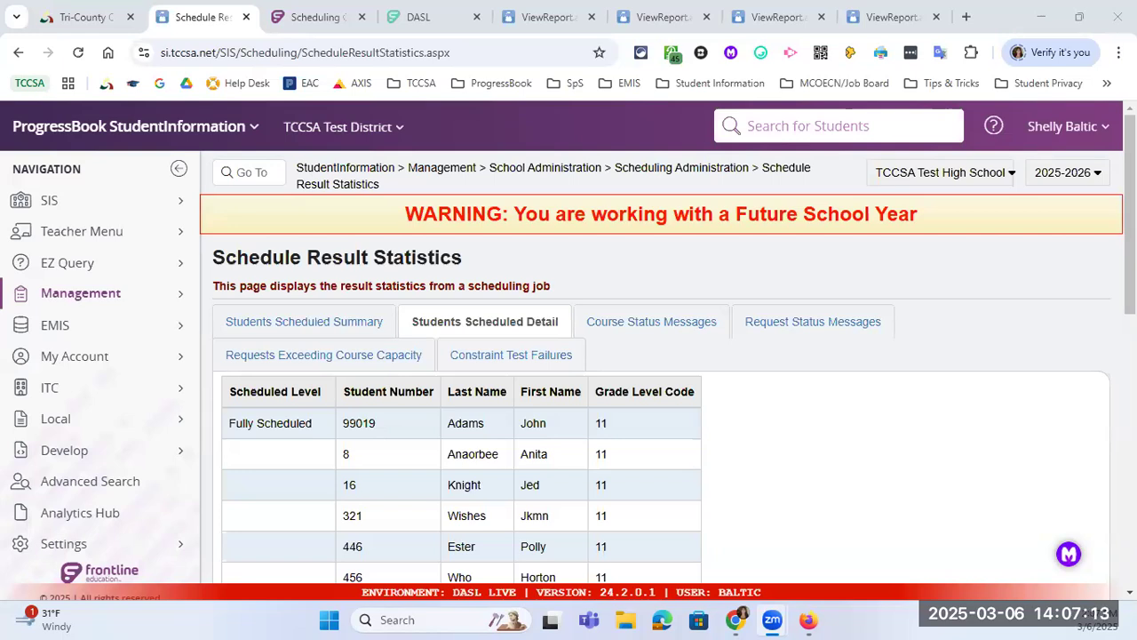
pyautogui.click(248, 174)
pyautogui.write('s')
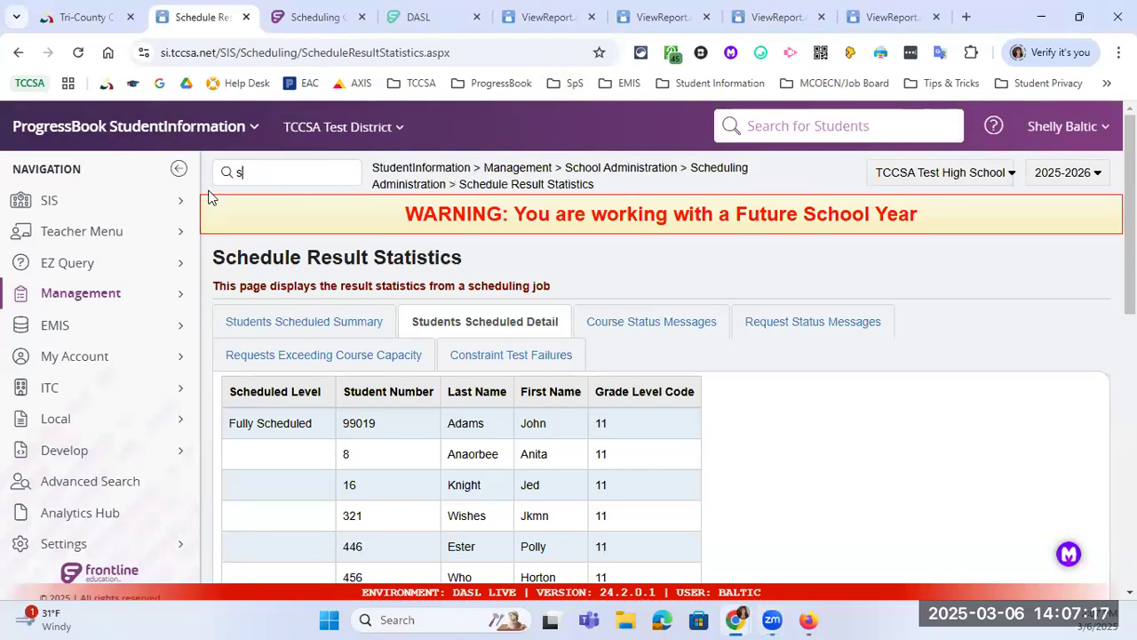
pyautogui.write('cheduler')
pyautogui.press('Return')
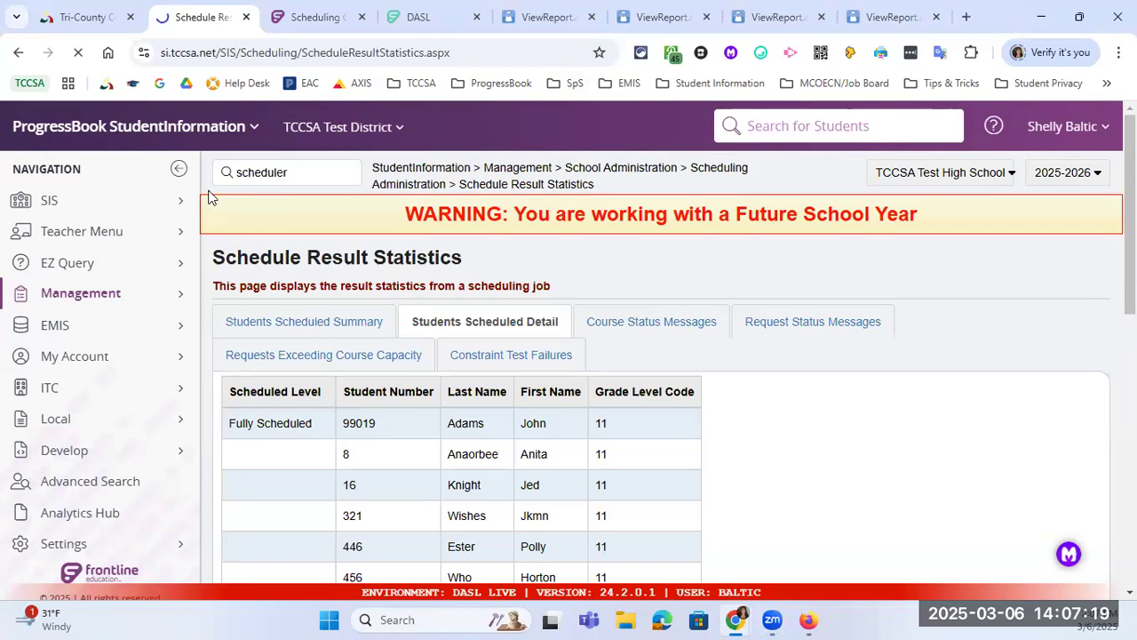
pyautogui.click(272, 167)
pyautogui.scroll(-3, 320, 400)
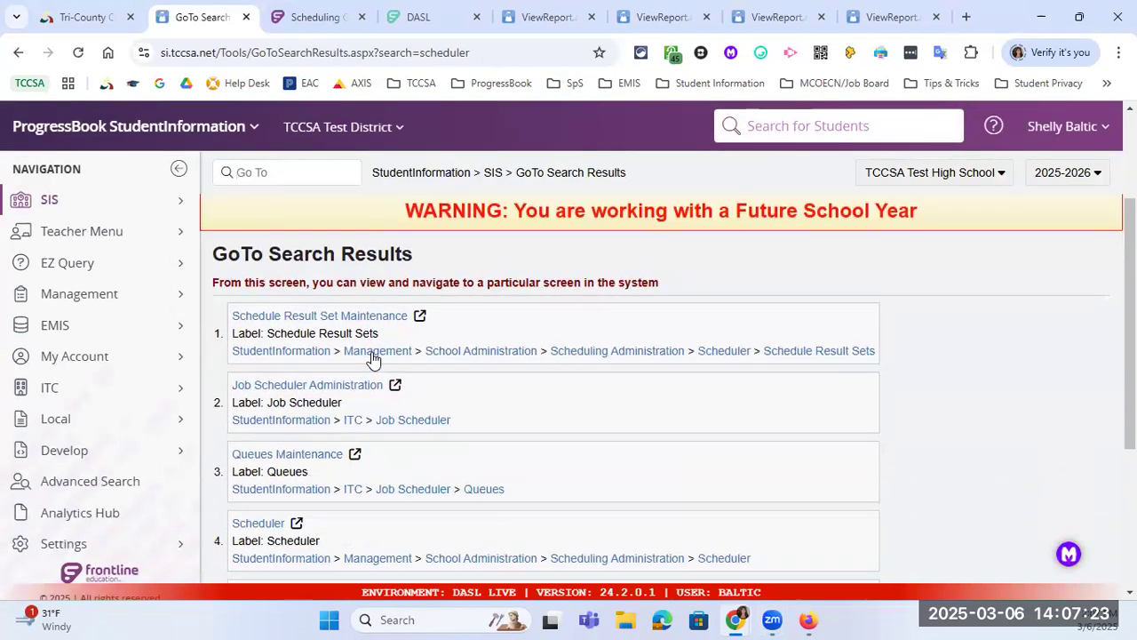
pyautogui.click(321, 452)
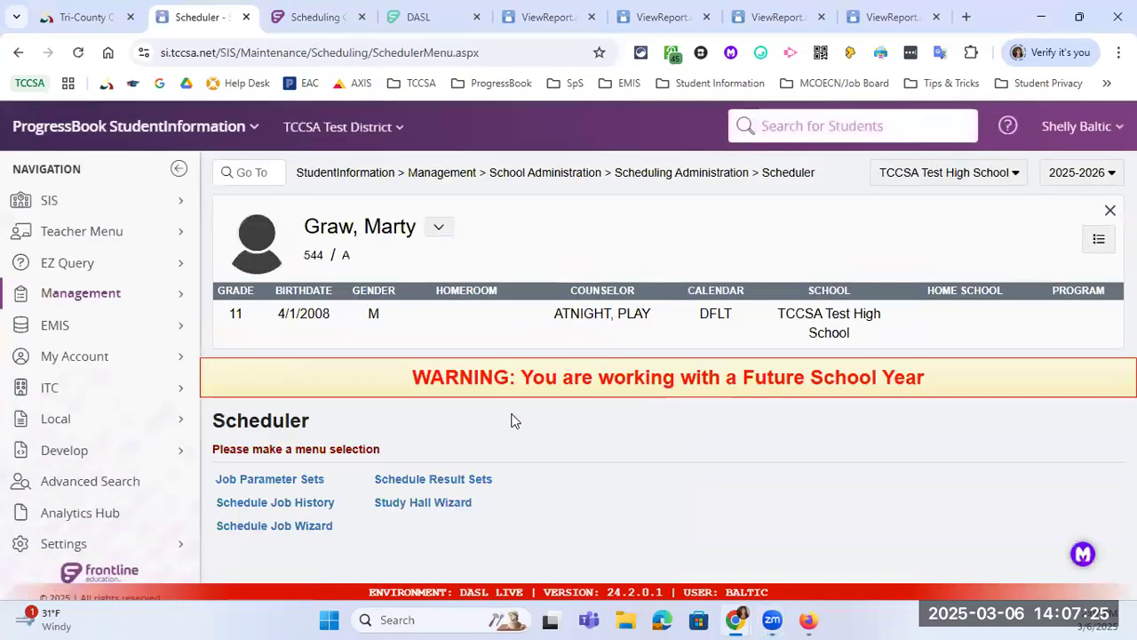
pyautogui.click(1108, 209)
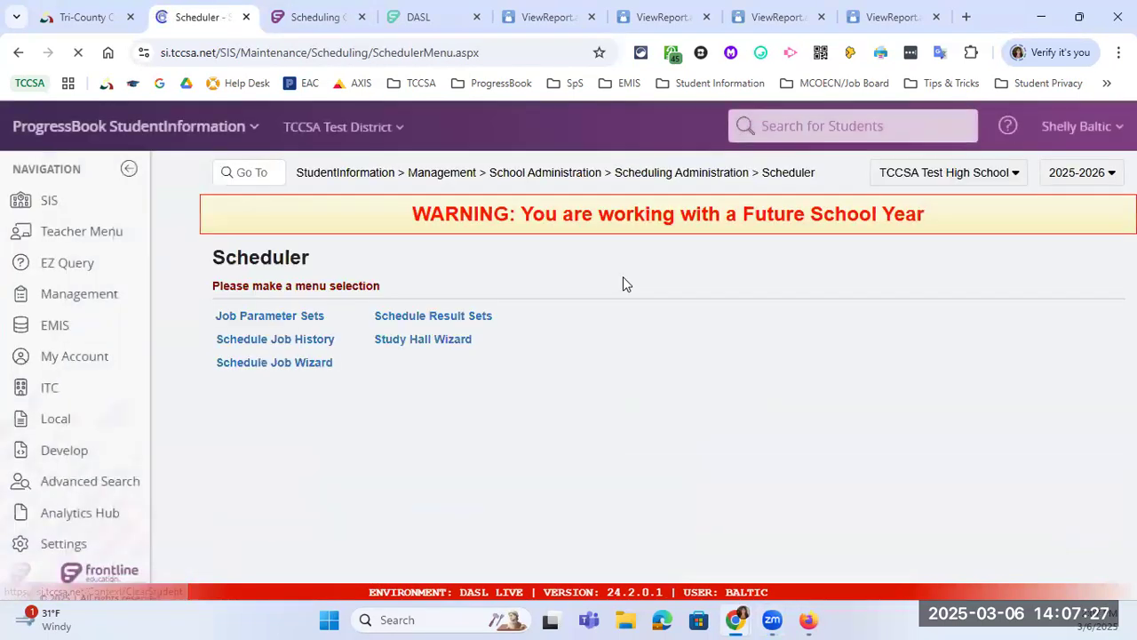
# Step: In the Study Hall Wizard, replace all grade levels to schedule with only 09 - 09 and save the study hall parameters
pyautogui.click(431, 346)
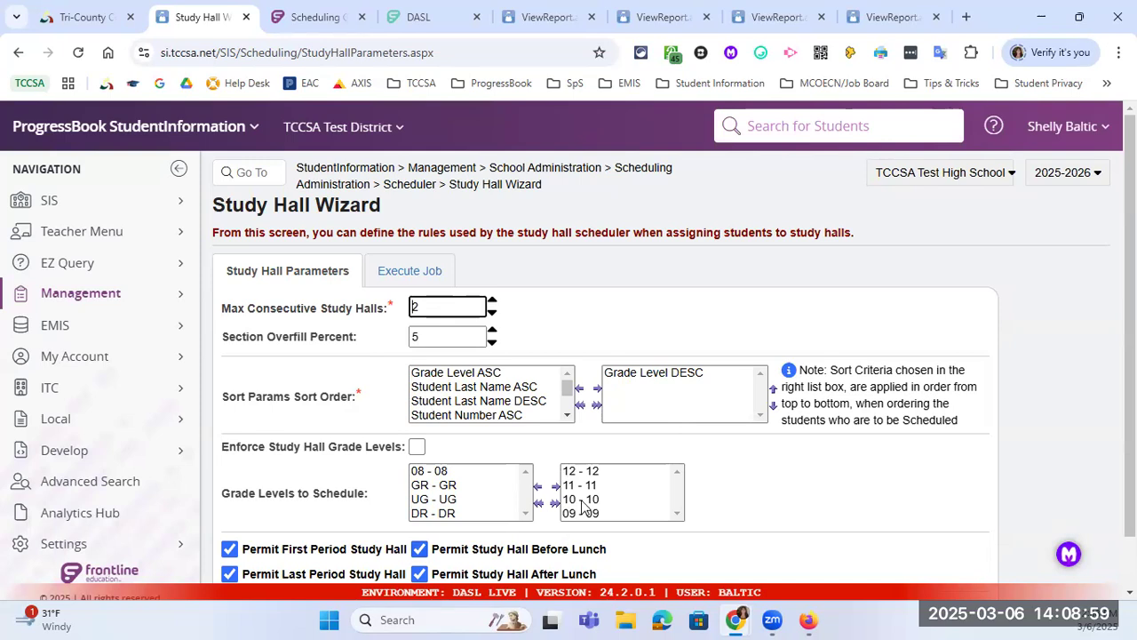
pyautogui.click(537, 504)
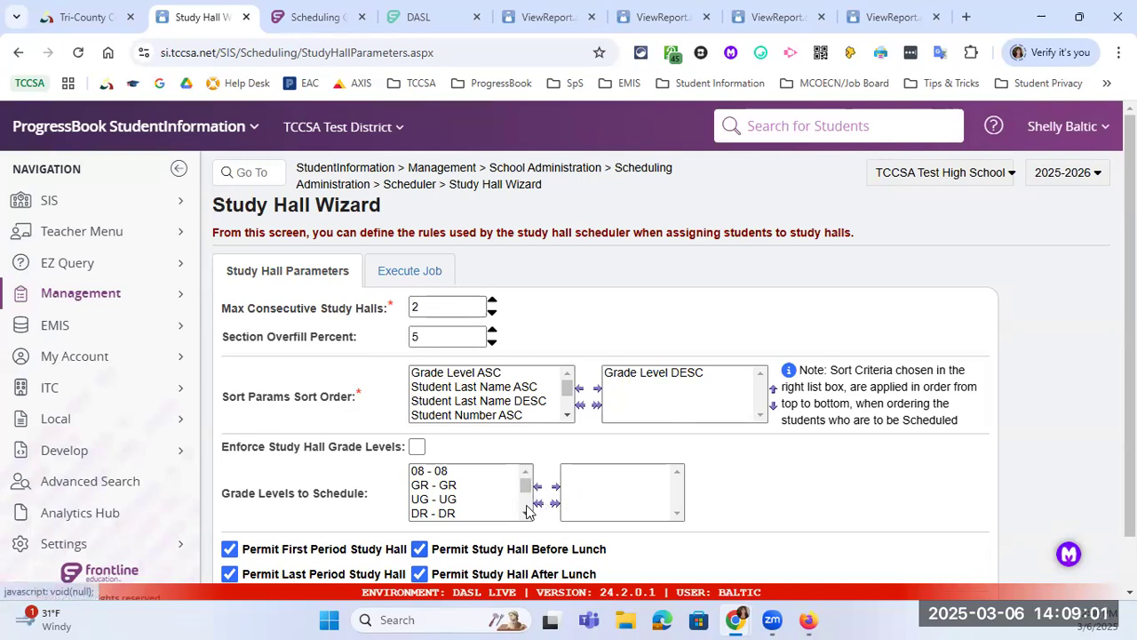
pyautogui.scroll(-5, 524, 516)
pyautogui.doubleClick(479, 513)
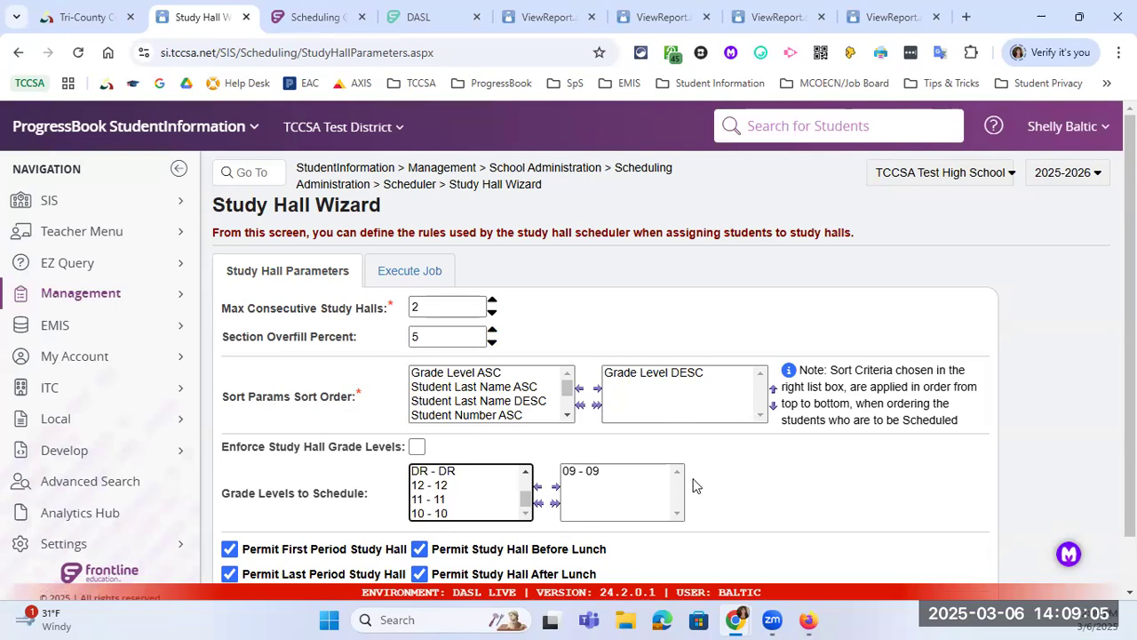
pyautogui.scroll(-1, 657, 481)
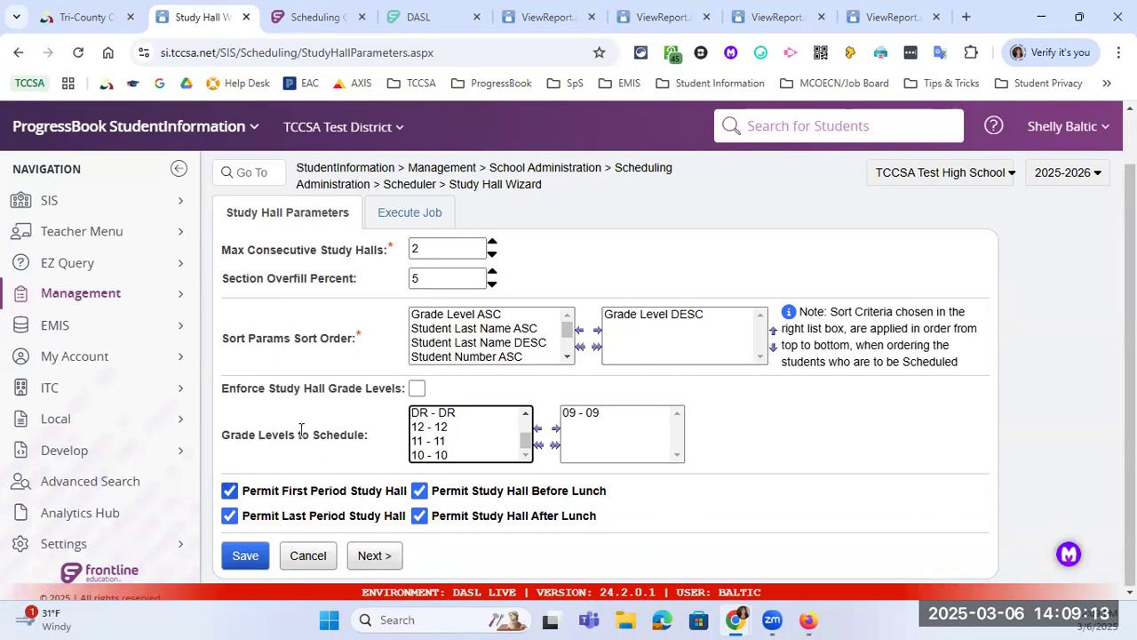
pyautogui.click(235, 491)
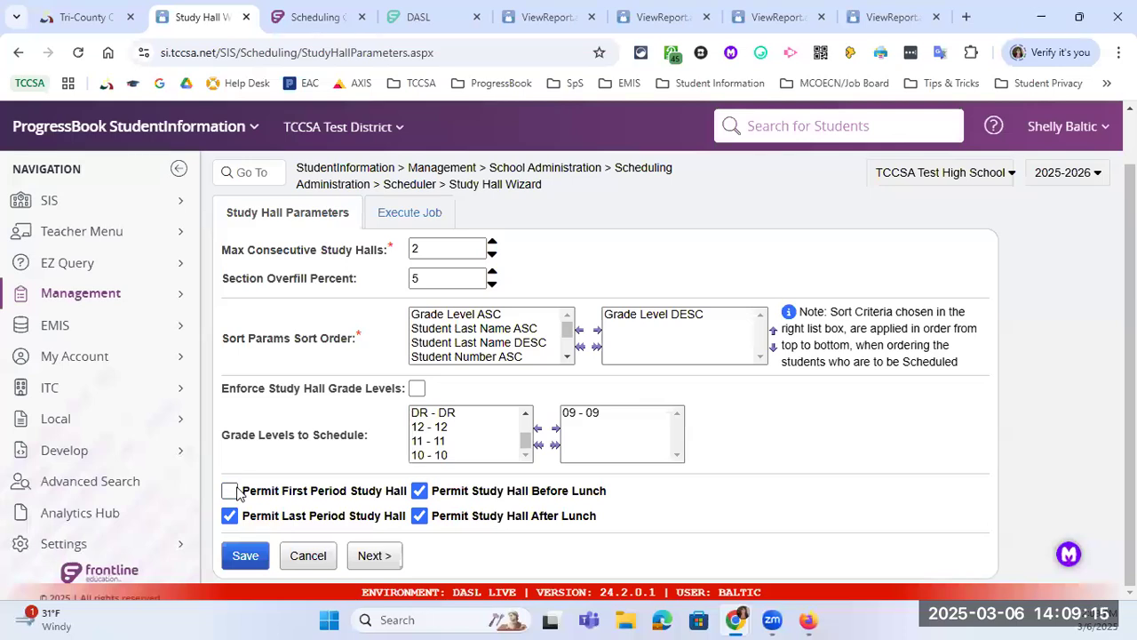
pyautogui.click(233, 492)
pyautogui.click(247, 558)
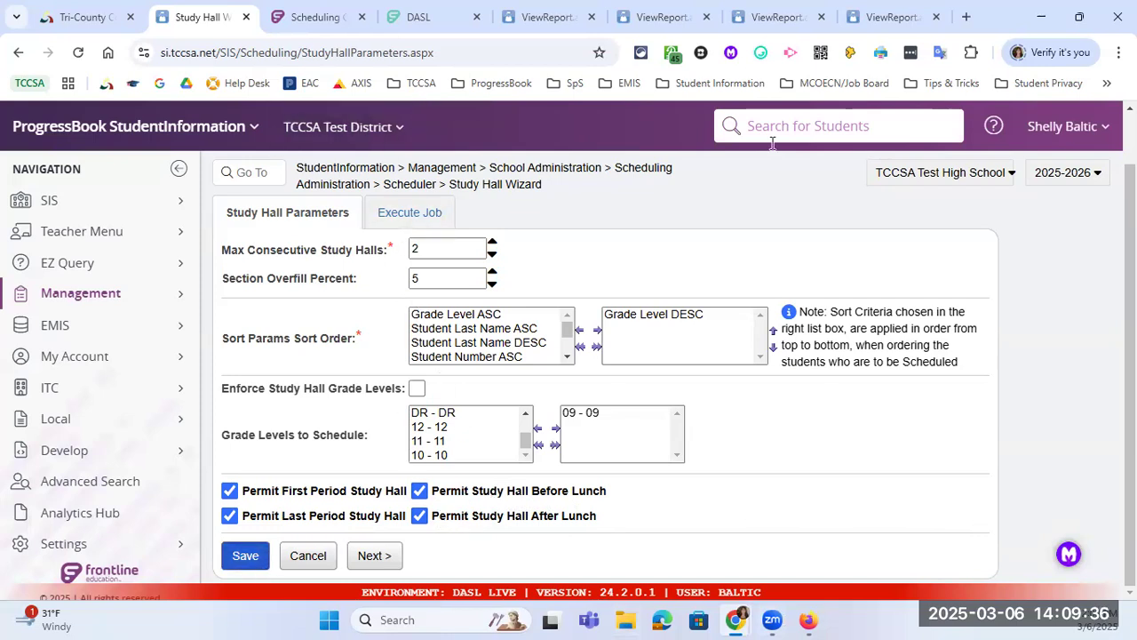
# Step: Set the study hall job's execution to use the Default Schedule and the 25-26 Default Result set
pyautogui.click(428, 217)
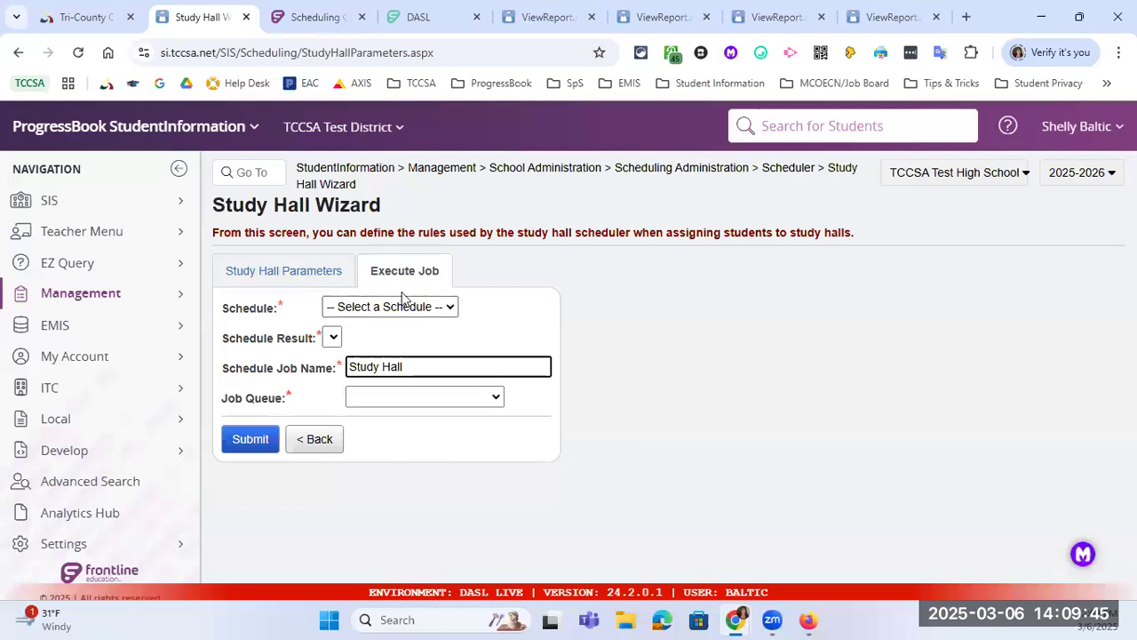
pyautogui.click(374, 308)
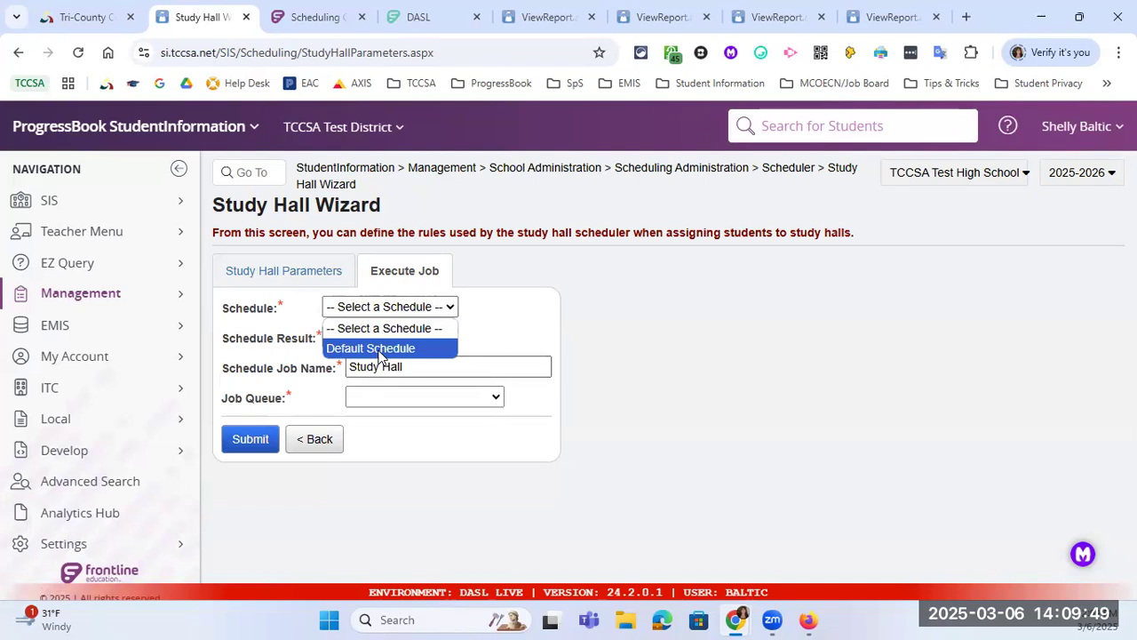
pyautogui.click(379, 349)
pyautogui.click(386, 338)
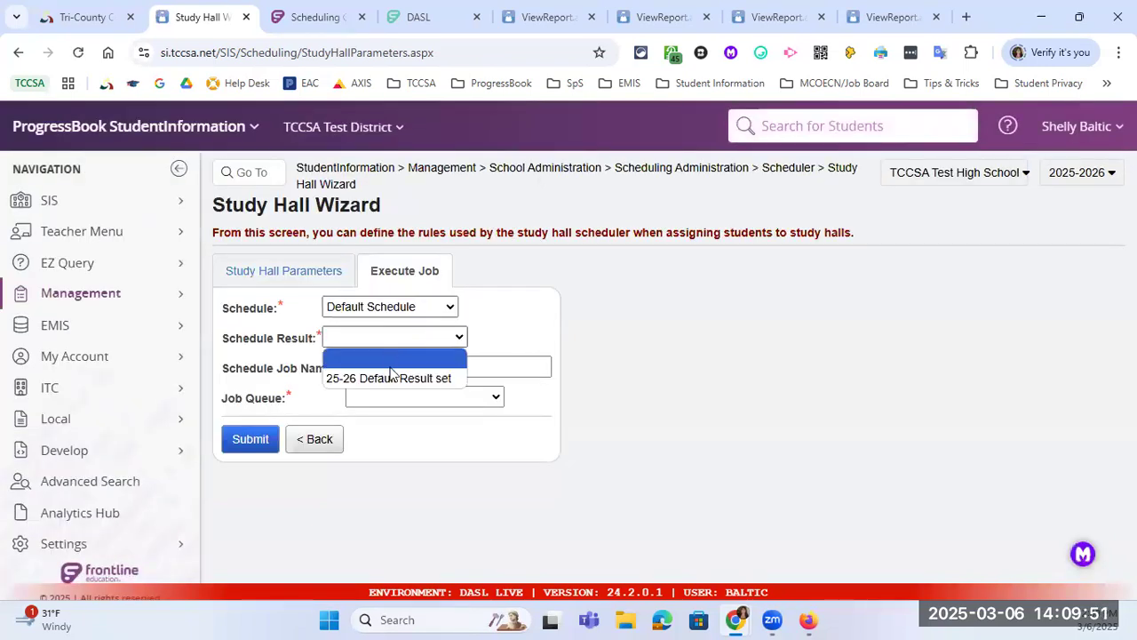
pyautogui.click(396, 377)
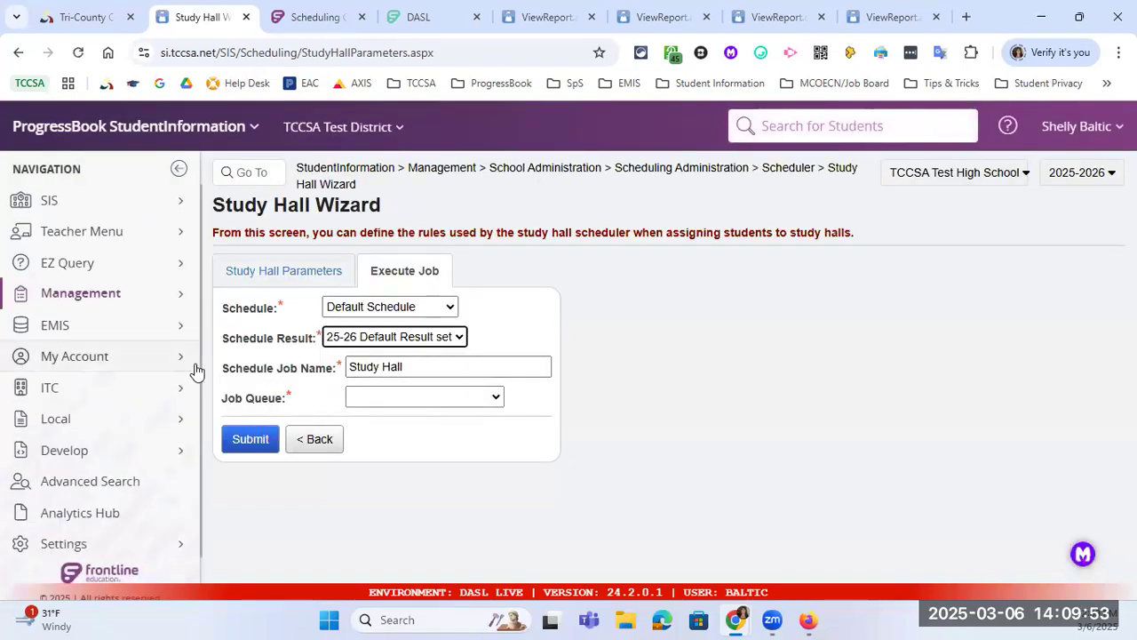
# Step: Name the job Study Hall 9th grade, assign it to SCHE - Scheduling Queue, and submit it
pyautogui.click(440, 365)
pyautogui.write('9th grade')
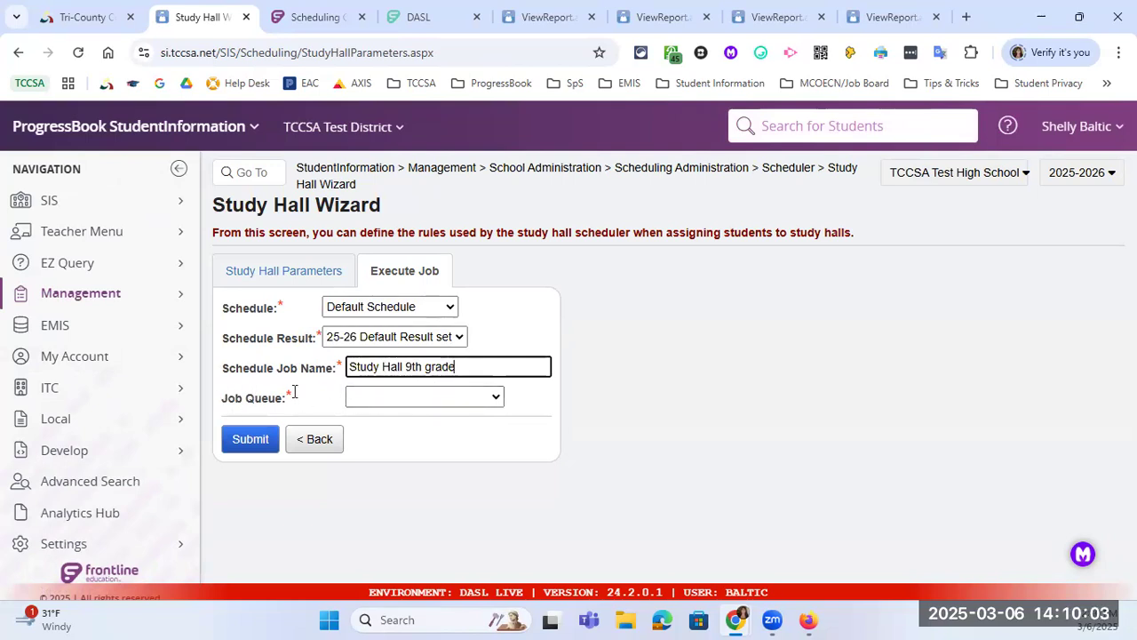
pyautogui.click(390, 396)
pyautogui.click(458, 520)
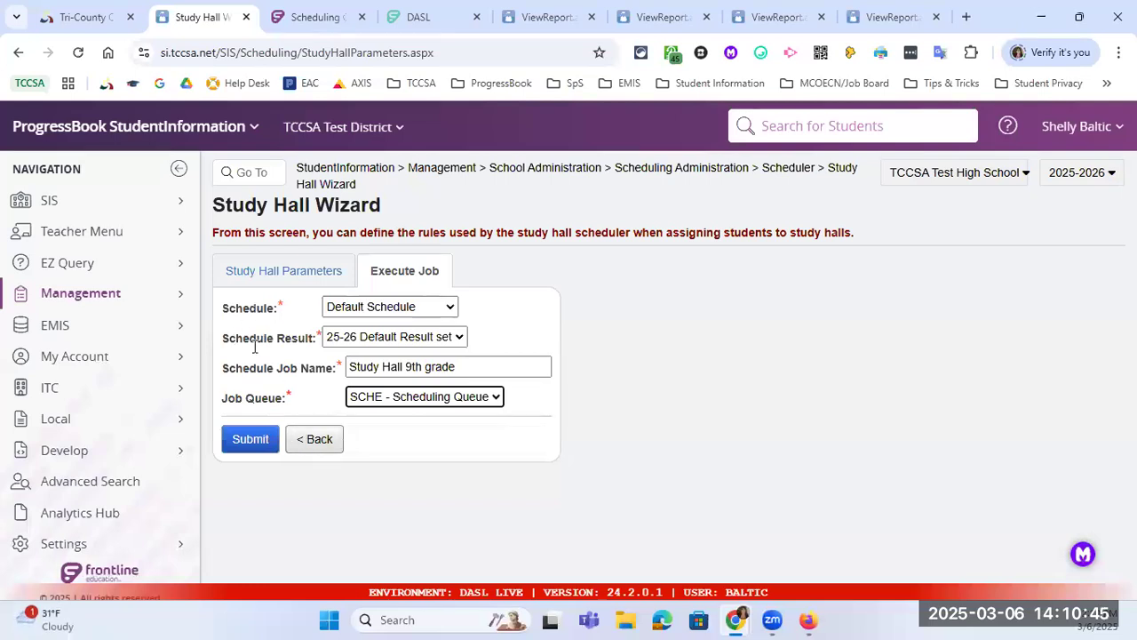
pyautogui.click(269, 439)
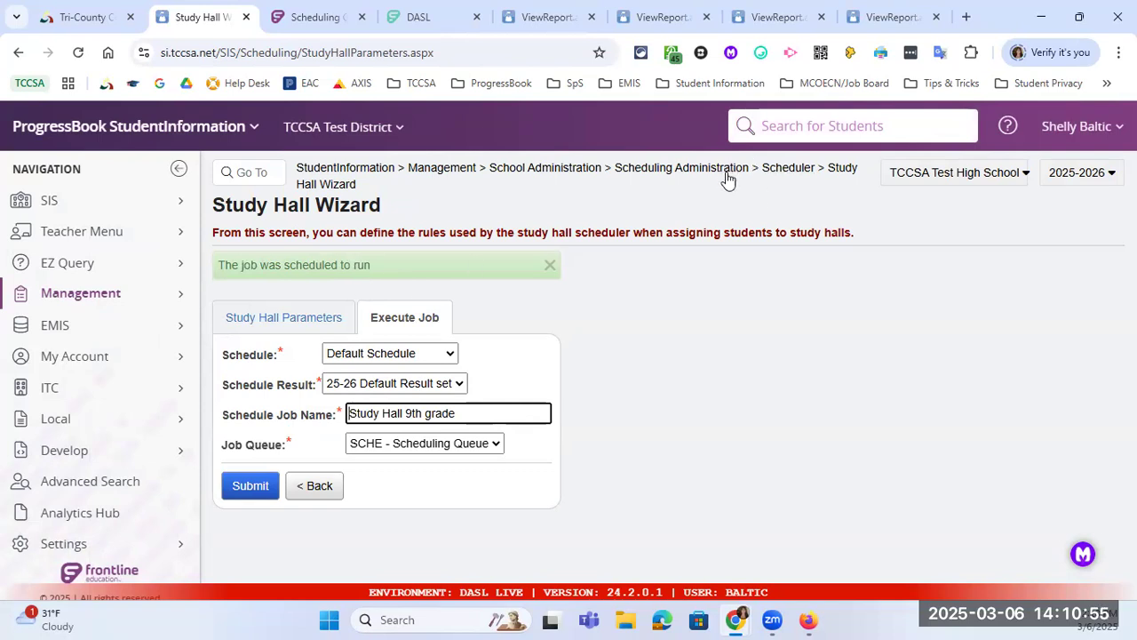
# Step: Open the Schedule Job History and filter it to the Study Hall Batch job type
pyautogui.click(779, 172)
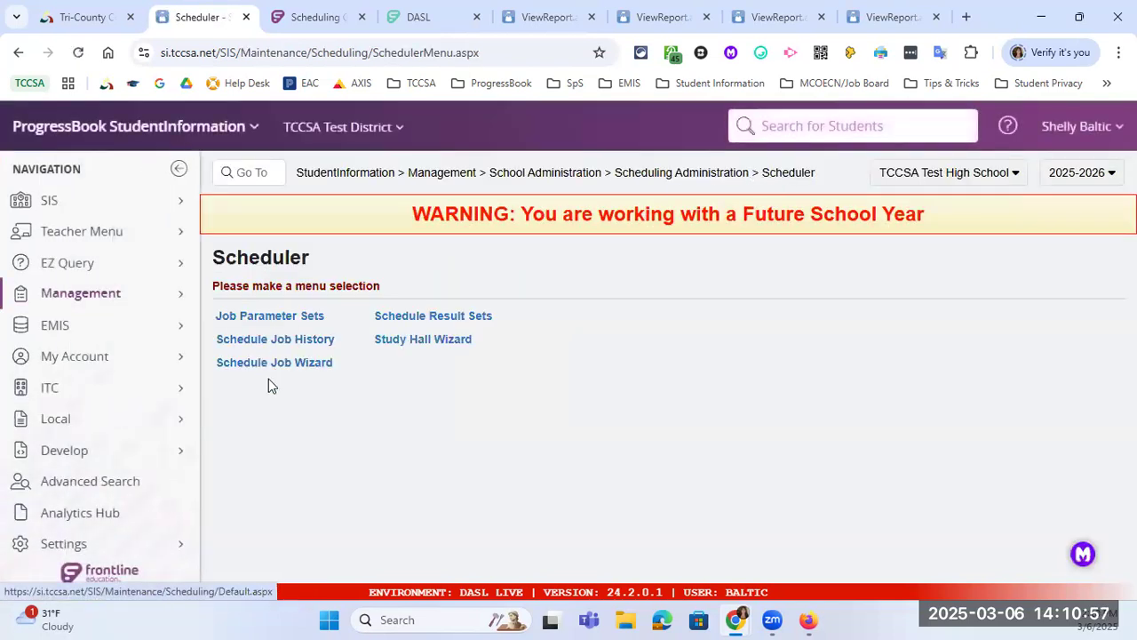
pyautogui.click(295, 338)
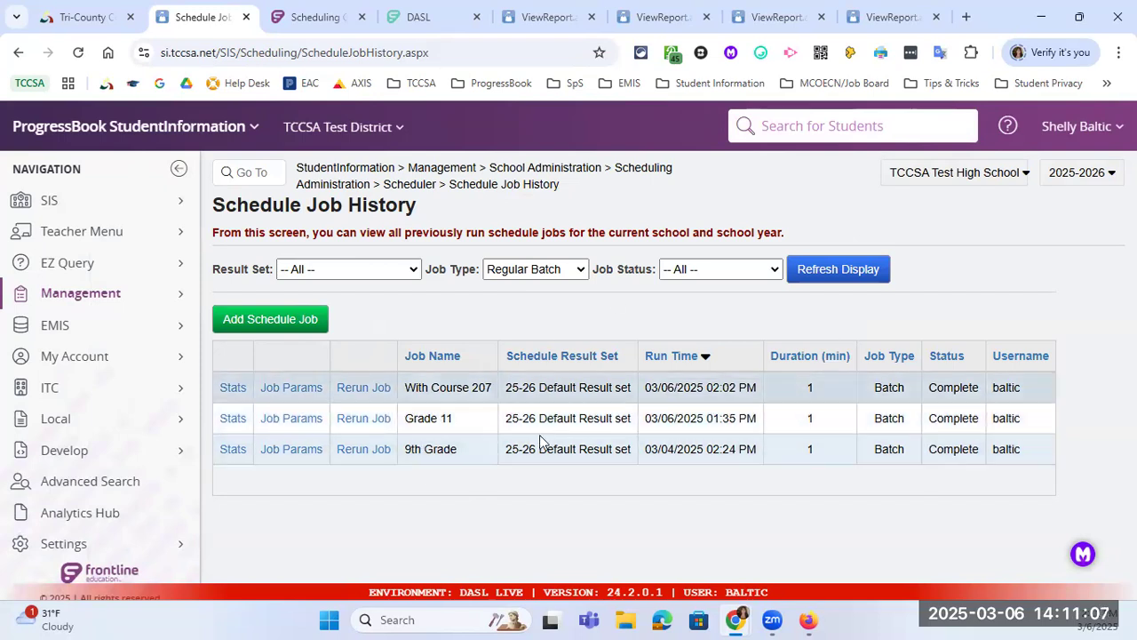
pyautogui.moveTo(424, 269); pyautogui.dragTo(496, 280)
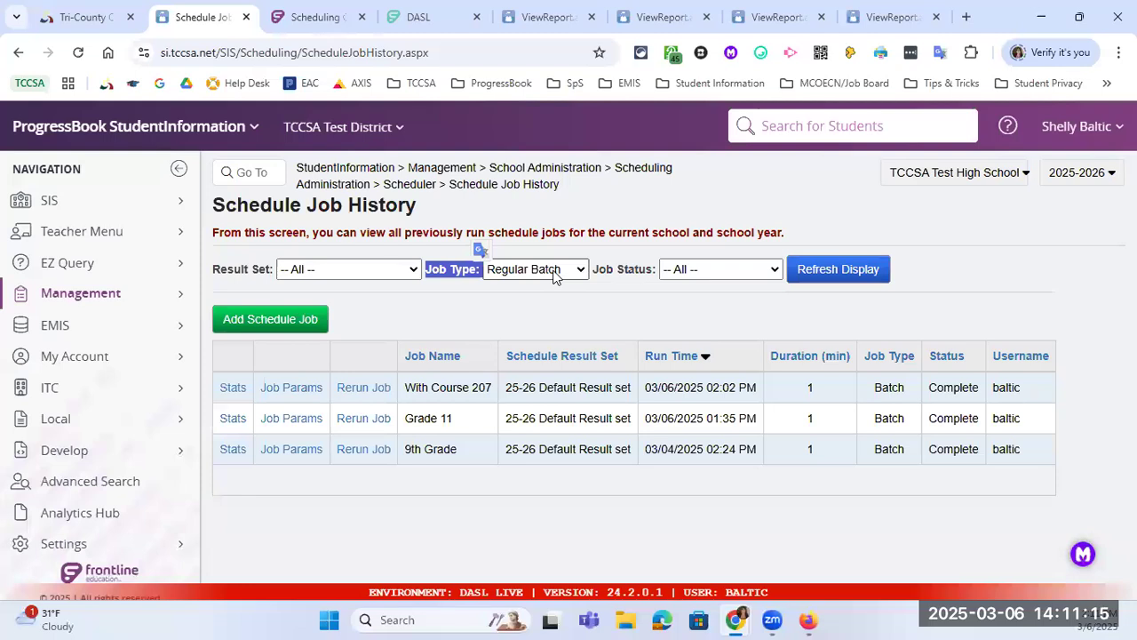
pyautogui.click(553, 271)
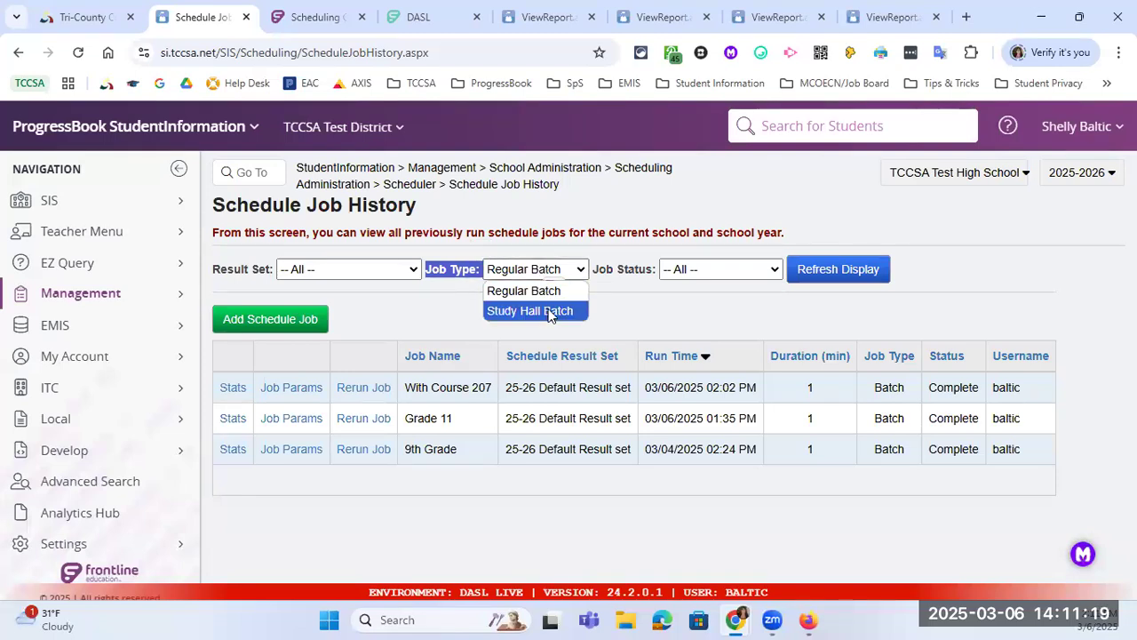
pyautogui.click(548, 311)
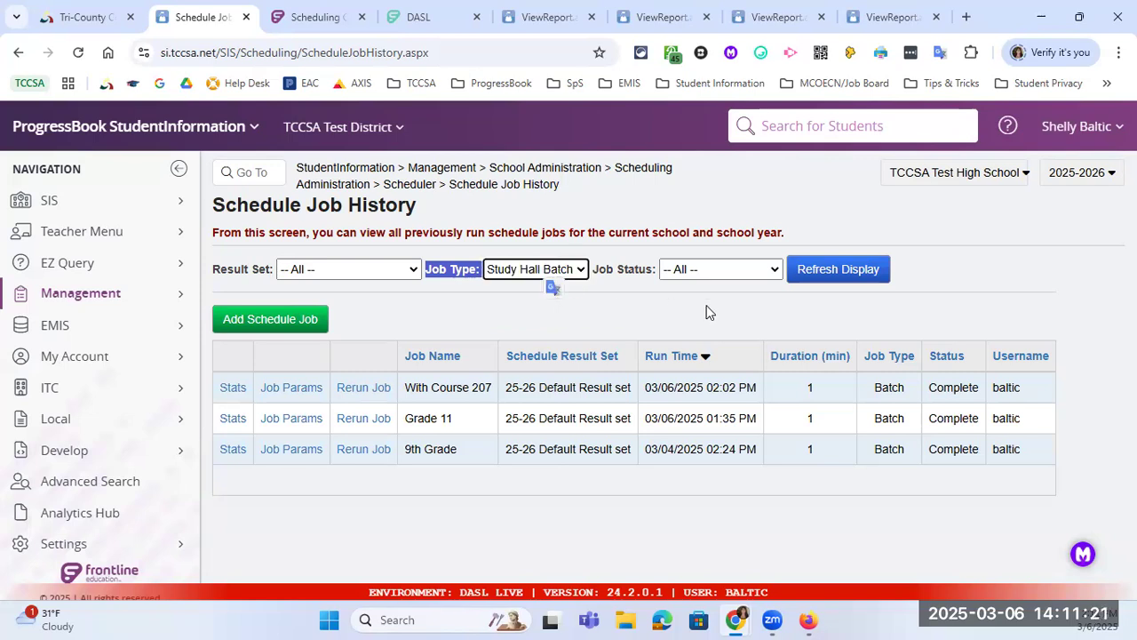
pyautogui.click(830, 269)
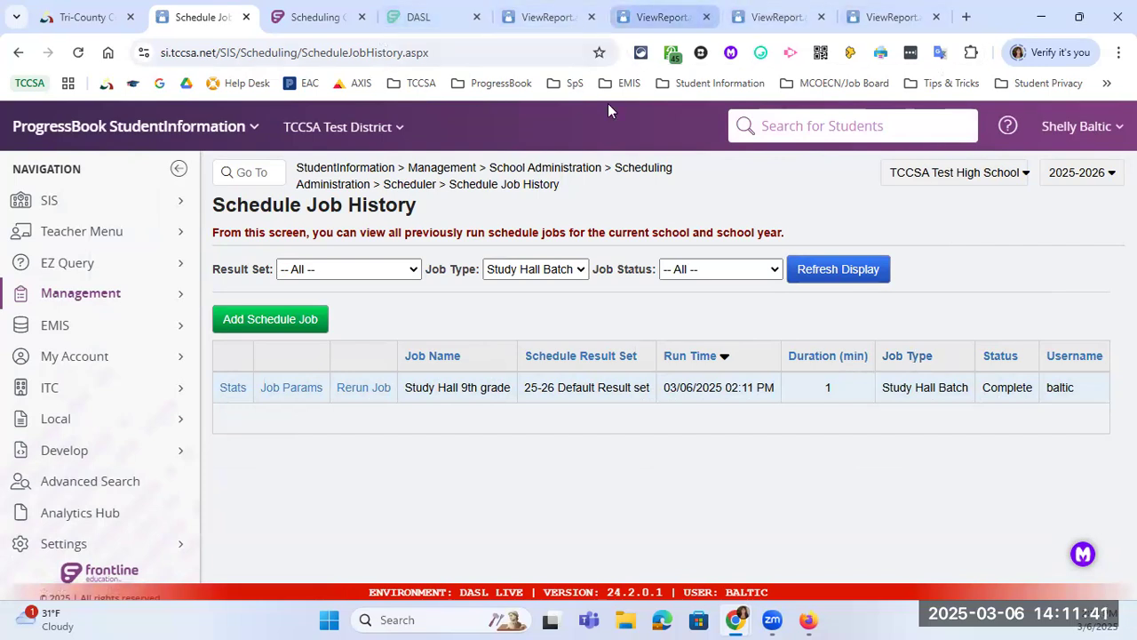
# Step: Find the grade 09 sample student through the student search and open the student's full schedule
pyautogui.click(815, 125)
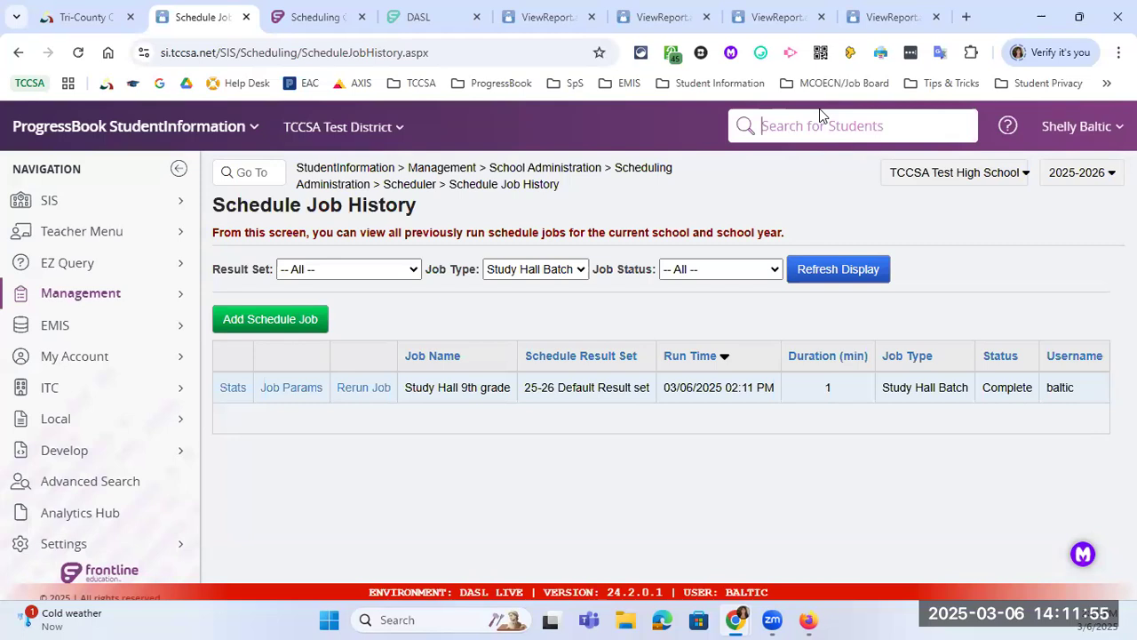
pyautogui.write('d')
pyautogui.press('BackSpace')
pyautogui.press('Return')
pyautogui.click(353, 168)
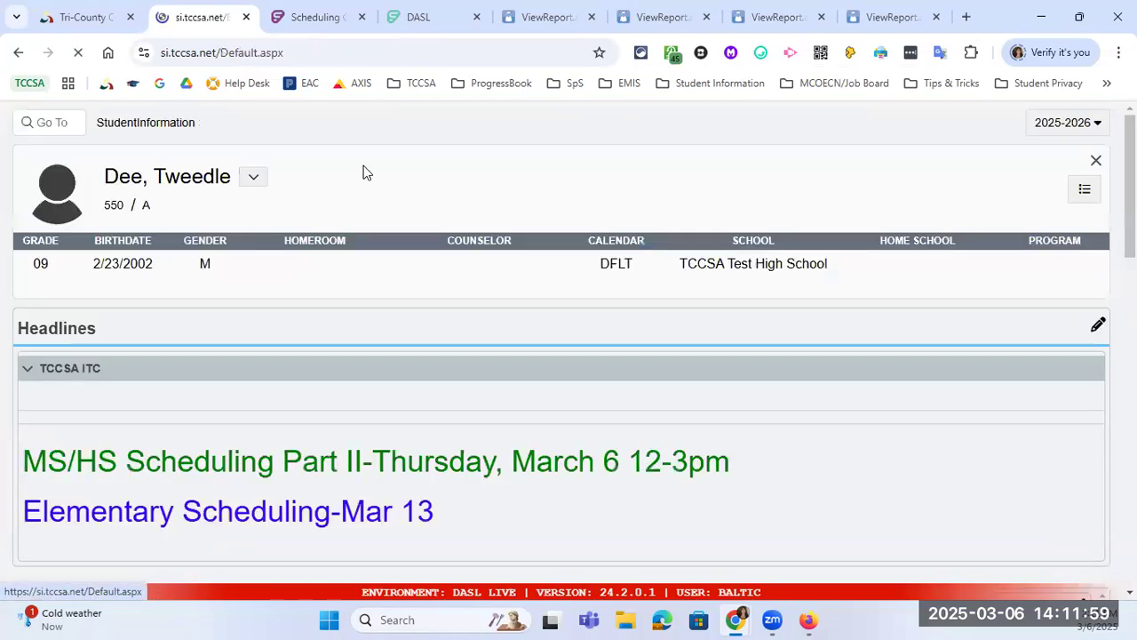
pyautogui.click(454, 227)
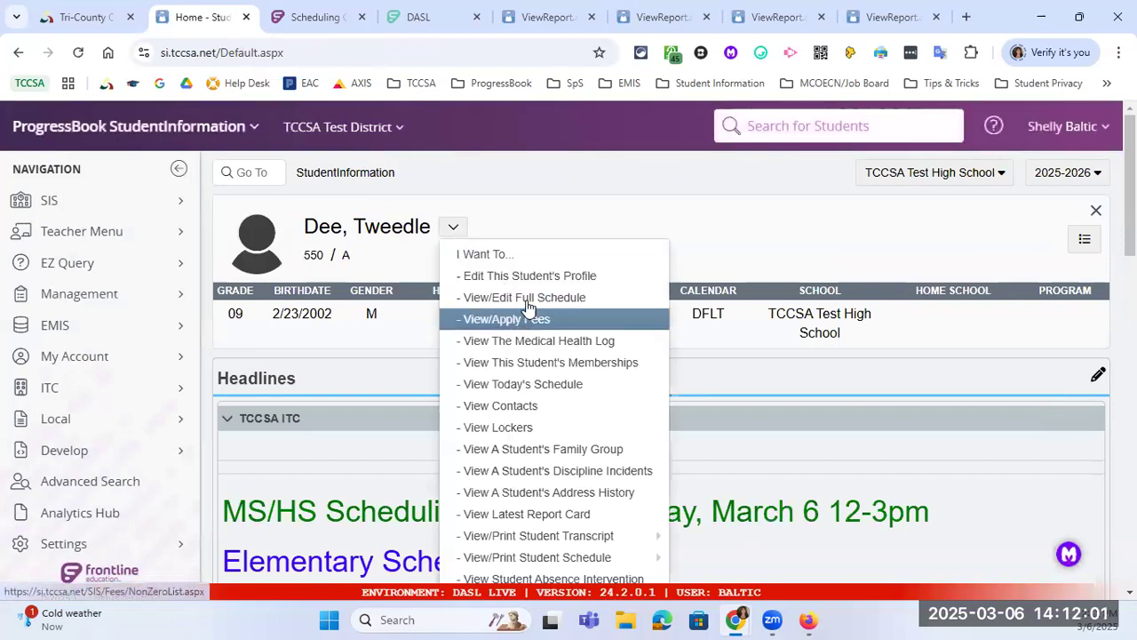
pyautogui.click(528, 300)
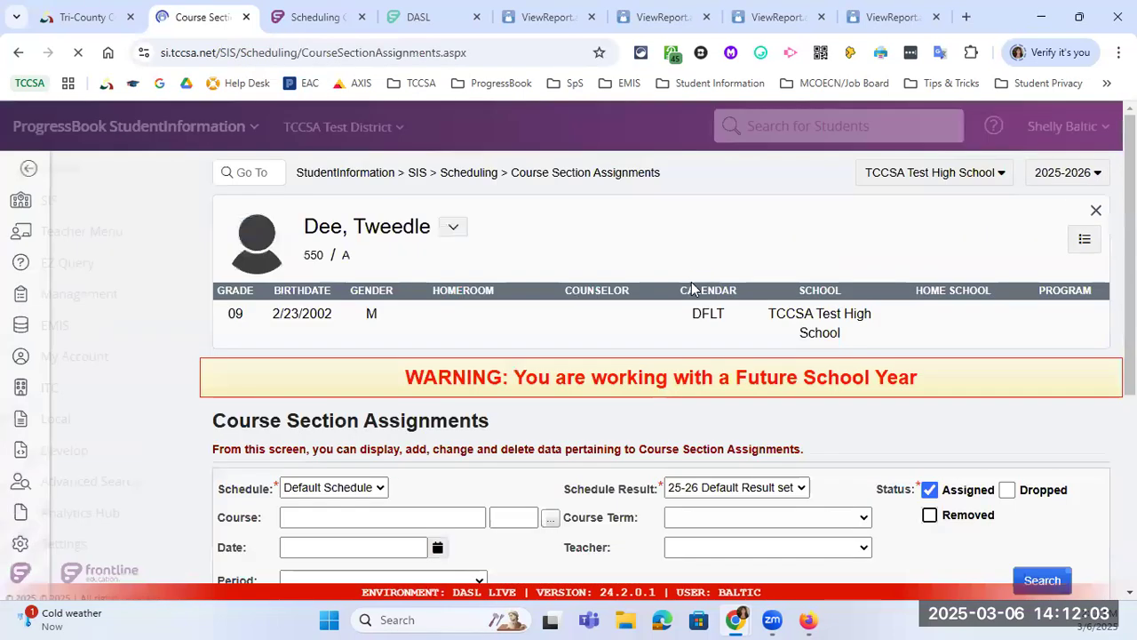
# Step: Examine the student's course section assignments, especially the STUDY HALL sections and the periods they meet
pyautogui.scroll(-2, 691, 282)
pyautogui.scroll(-1, 691, 281)
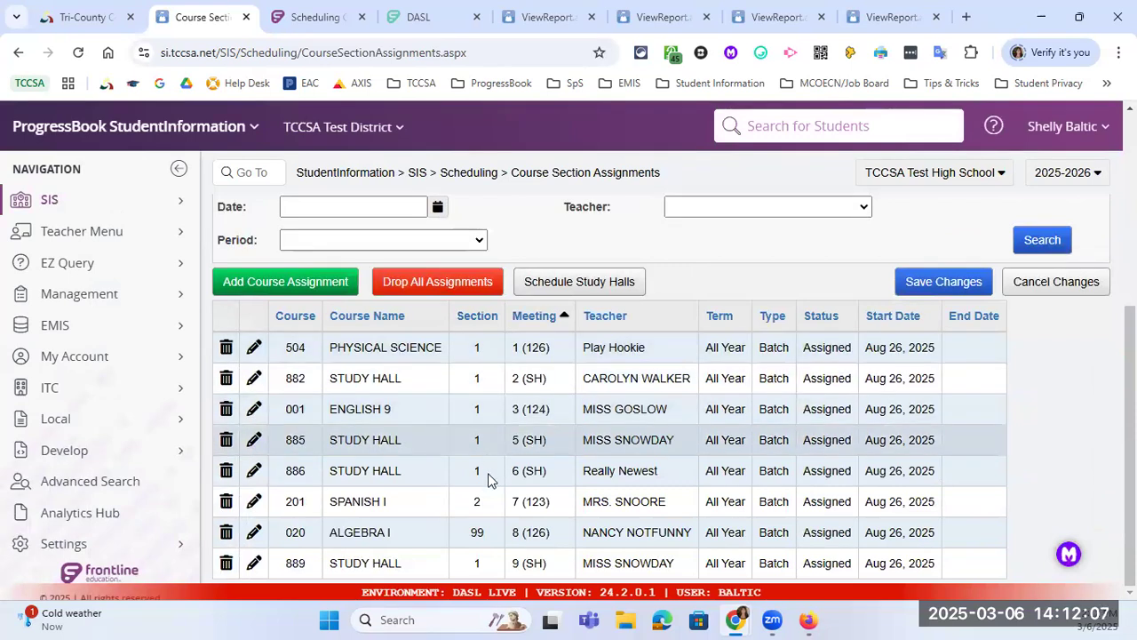
pyautogui.moveTo(489, 442); pyautogui.dragTo(482, 488)
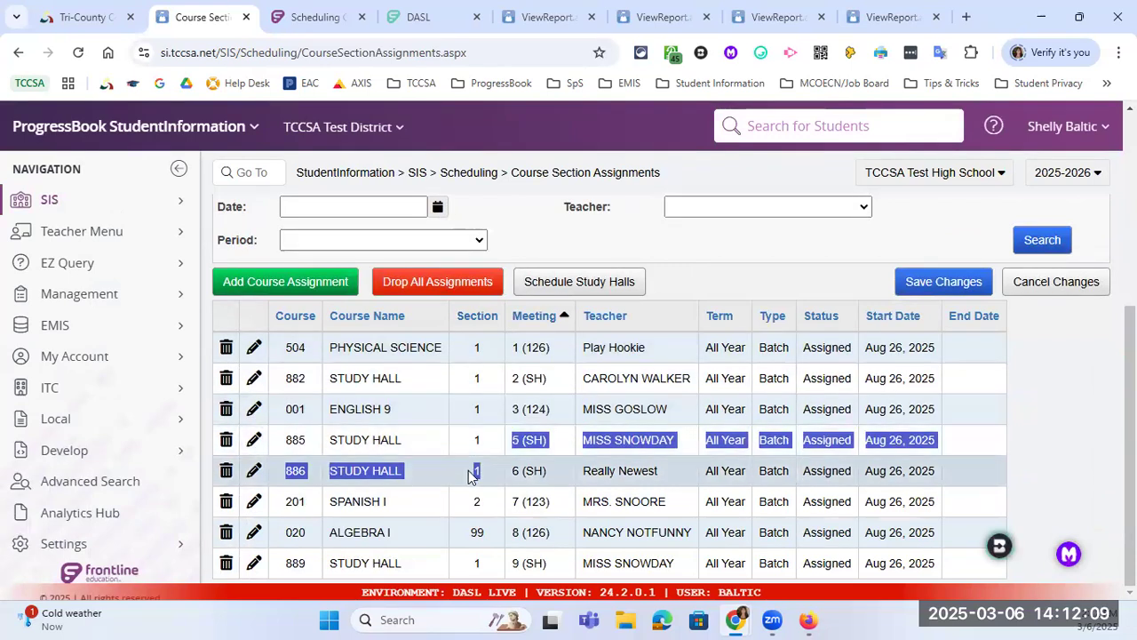
pyautogui.doubleClick(477, 564)
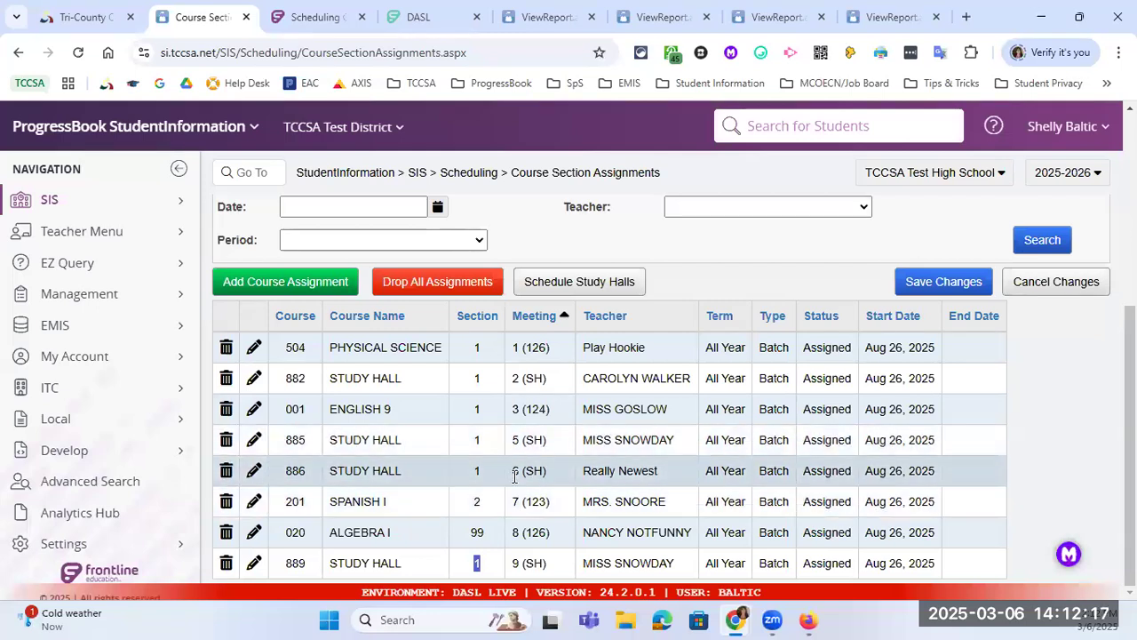
pyautogui.scroll(3, 515, 471)
pyautogui.scroll(-3, 511, 475)
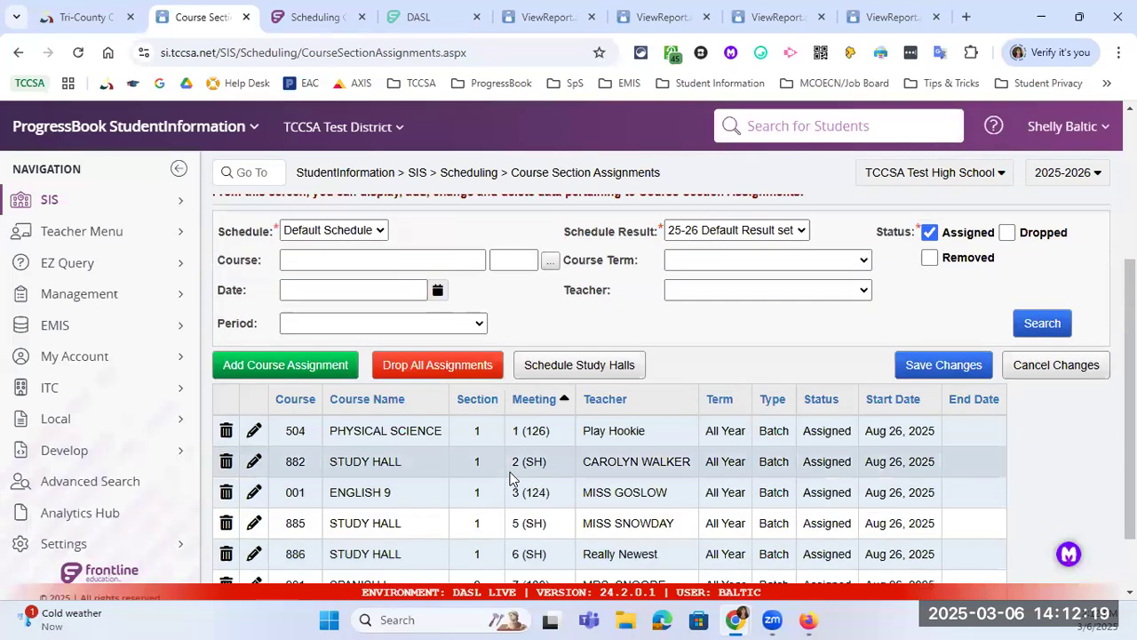
pyautogui.scroll(-1, 511, 475)
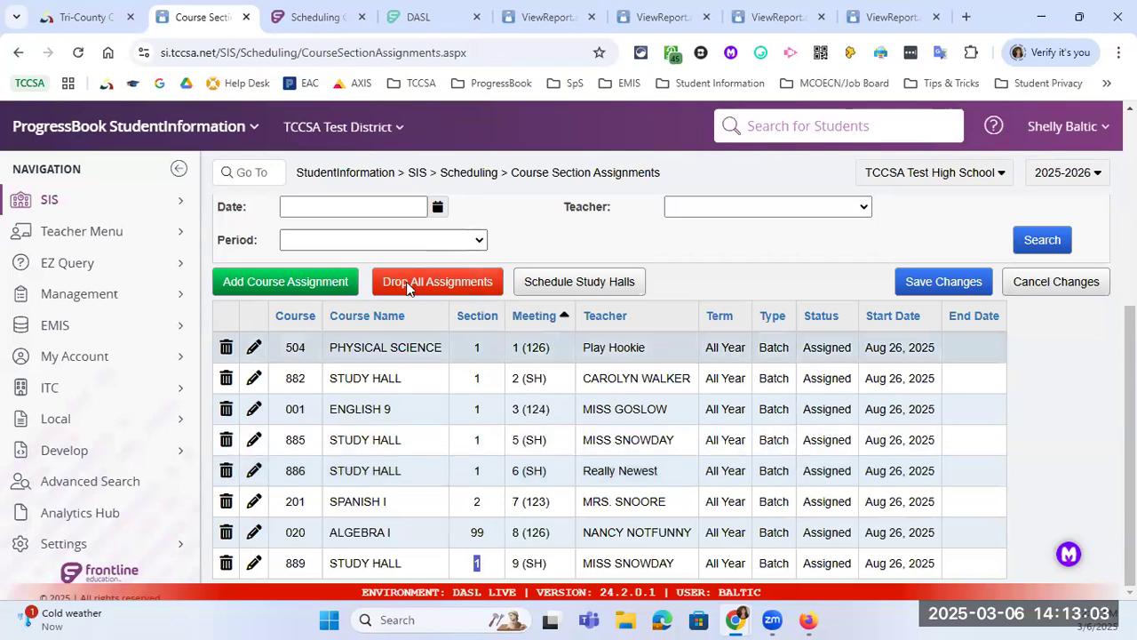
# Step: Search the screens for r415 and open the Student Scheduled With Free Time (R415-A) report
pyautogui.click(266, 169)
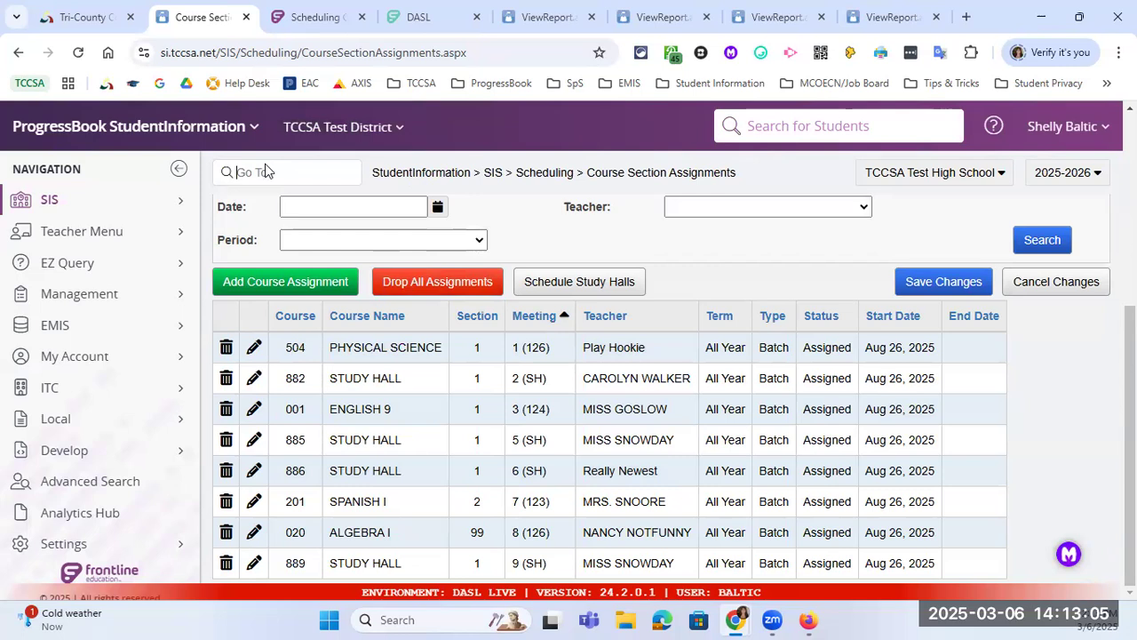
pyautogui.write('r415')
pyautogui.press('Return')
pyautogui.scroll(-1, 367, 404)
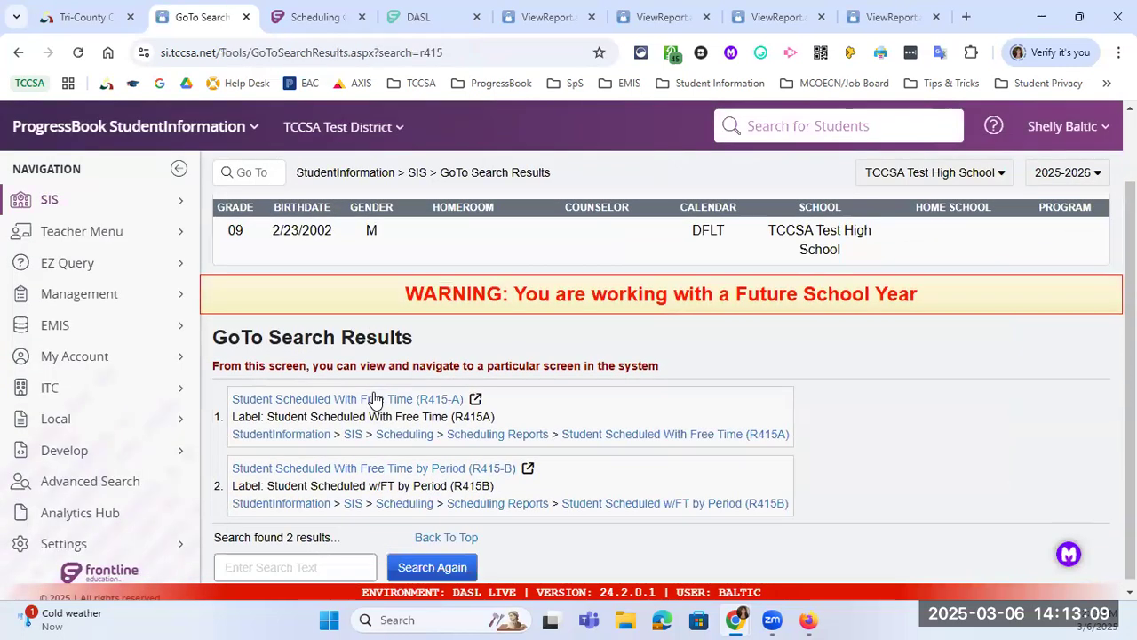
pyautogui.click(369, 392)
# Step: Limit the free time report to grade 09 - 09 and submit it
pyautogui.moveTo(494, 415); pyautogui.dragTo(356, 444)
pyautogui.click(443, 418)
pyautogui.scroll(2, 414, 429)
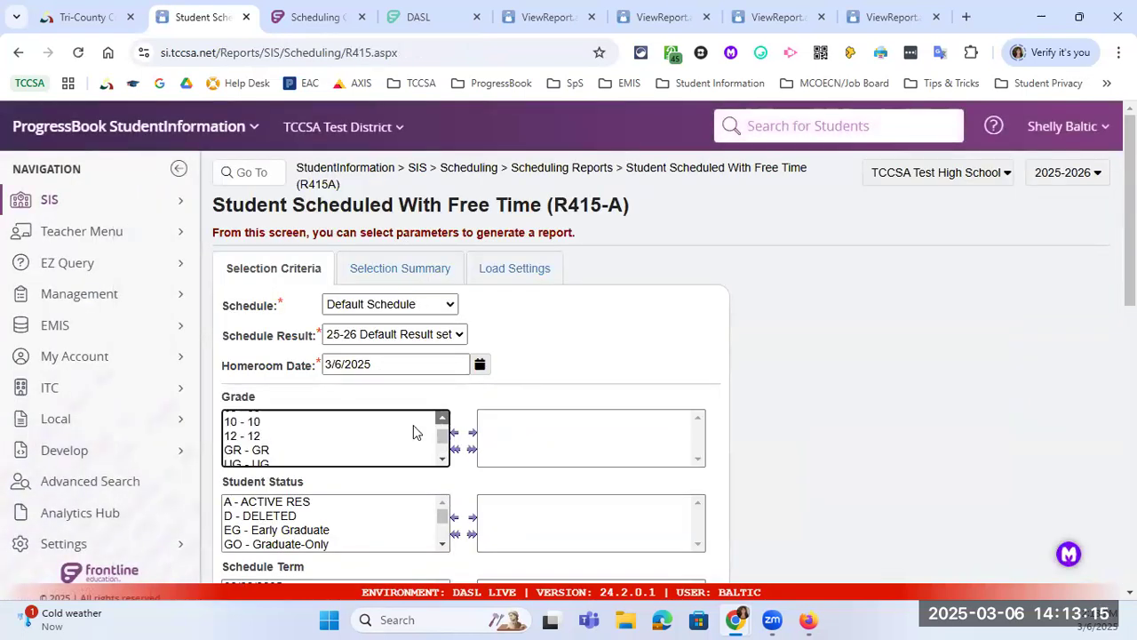
pyautogui.doubleClick(289, 439)
pyautogui.scroll(-4, 495, 436)
pyautogui.scroll(-5, 489, 440)
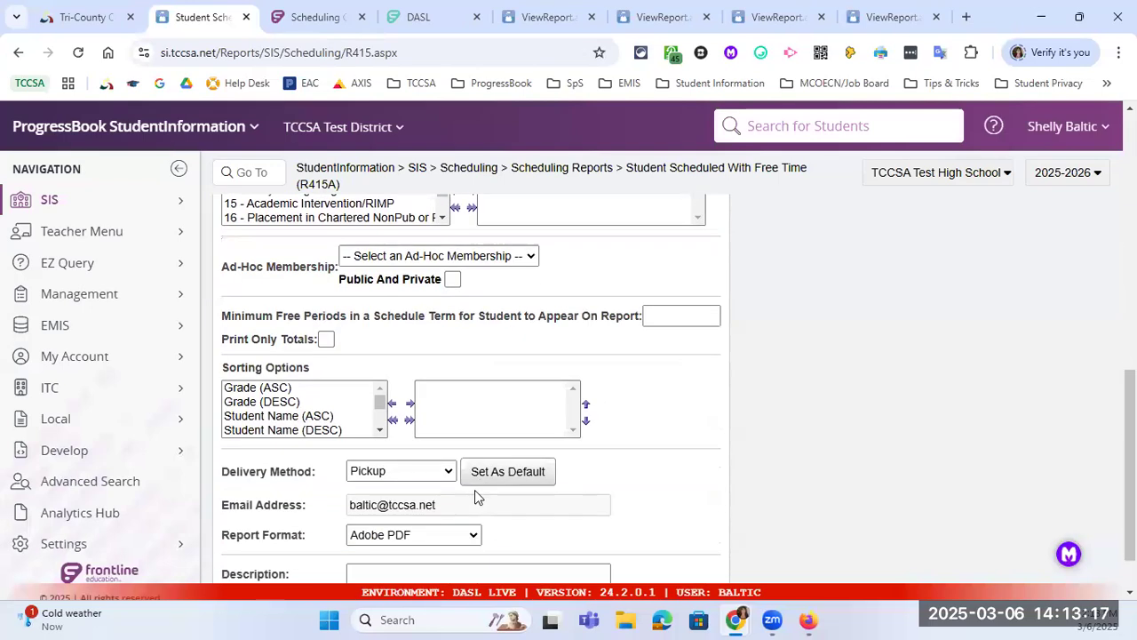
pyautogui.click(252, 558)
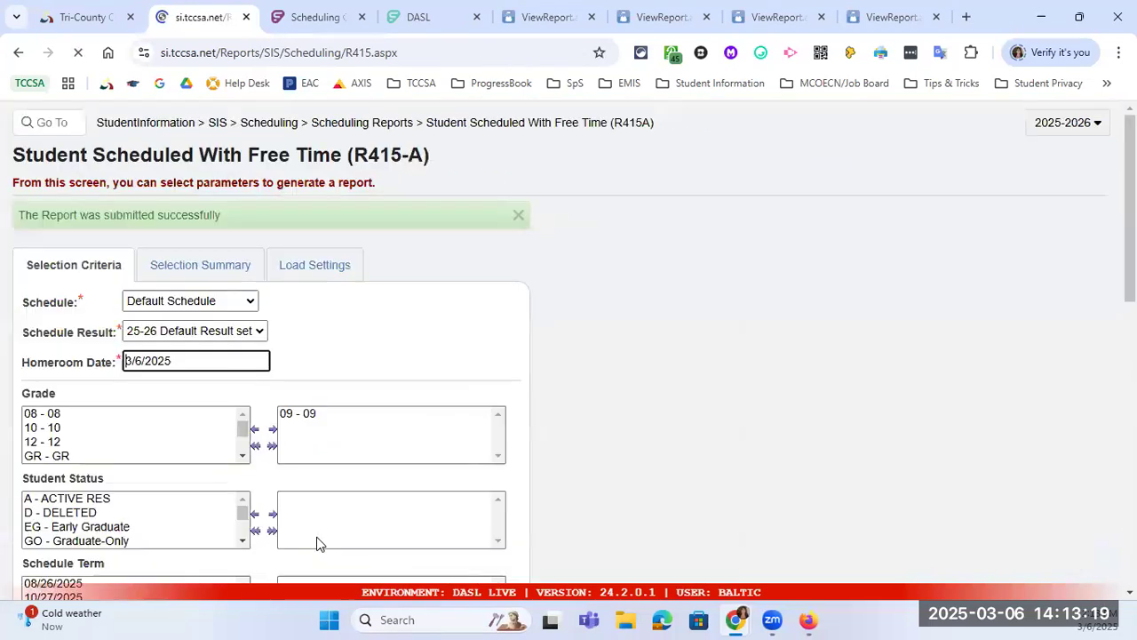
# Step: Open the submitted R415 report from Batch/Report Management and view its second page for students with free periods
pyautogui.scroll(-7, 566, 432)
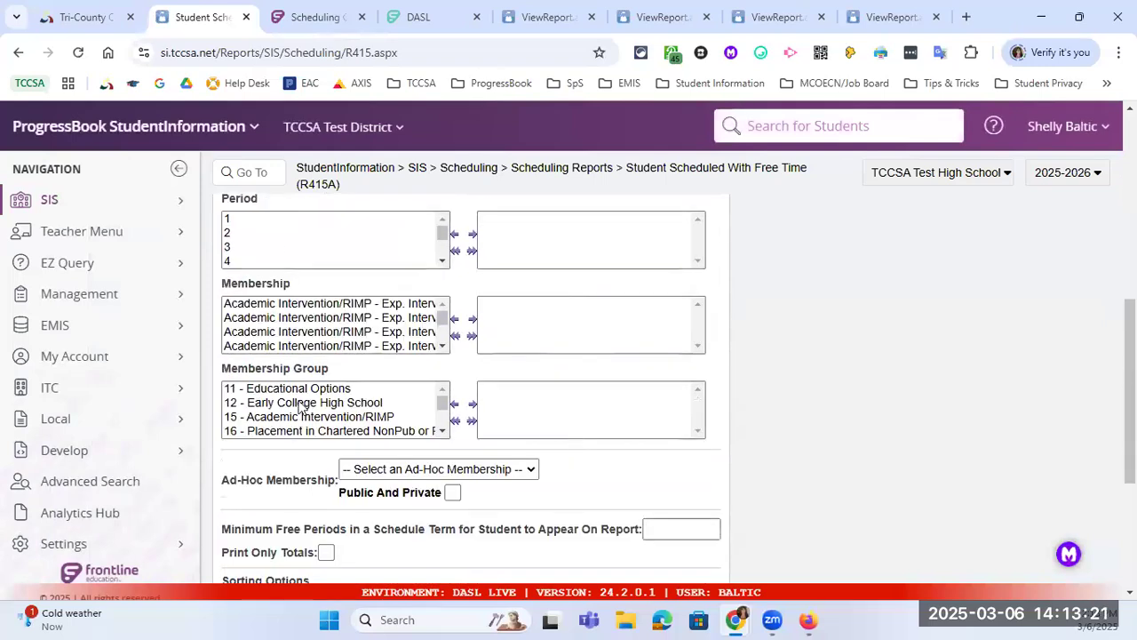
pyautogui.click(182, 543)
pyautogui.click(331, 217)
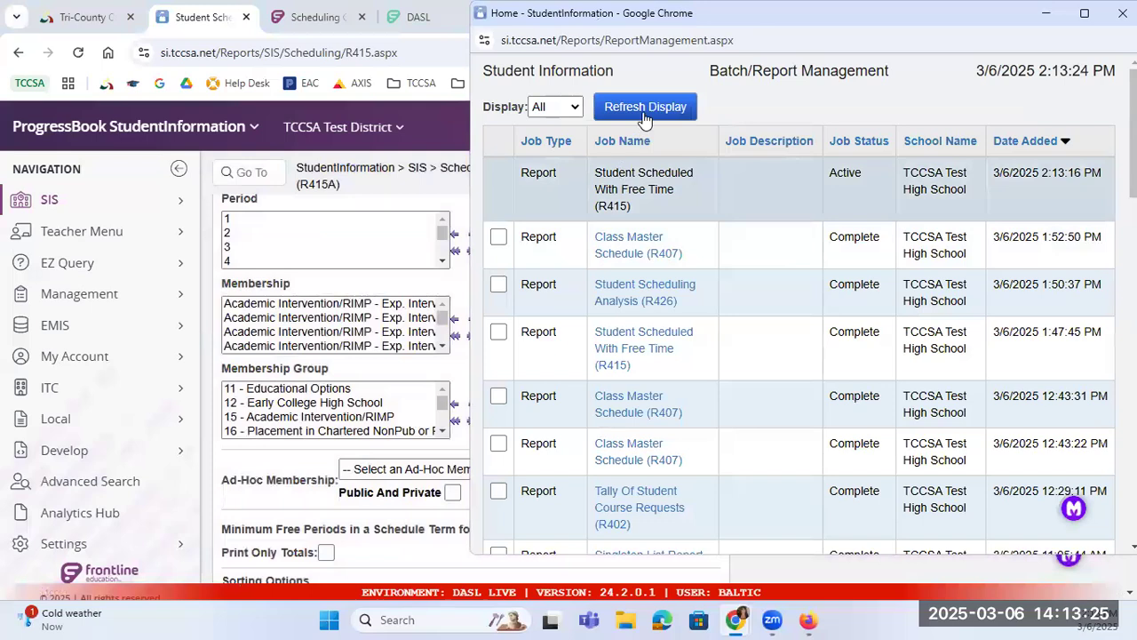
pyautogui.click(646, 114)
pyautogui.click(628, 195)
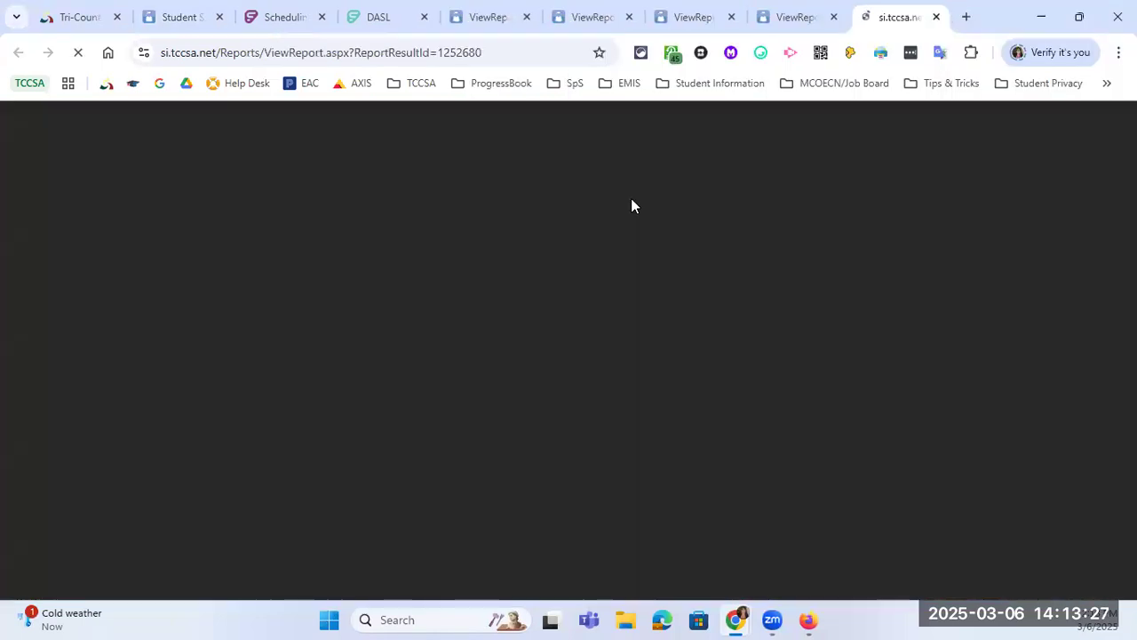
pyautogui.click(150, 376)
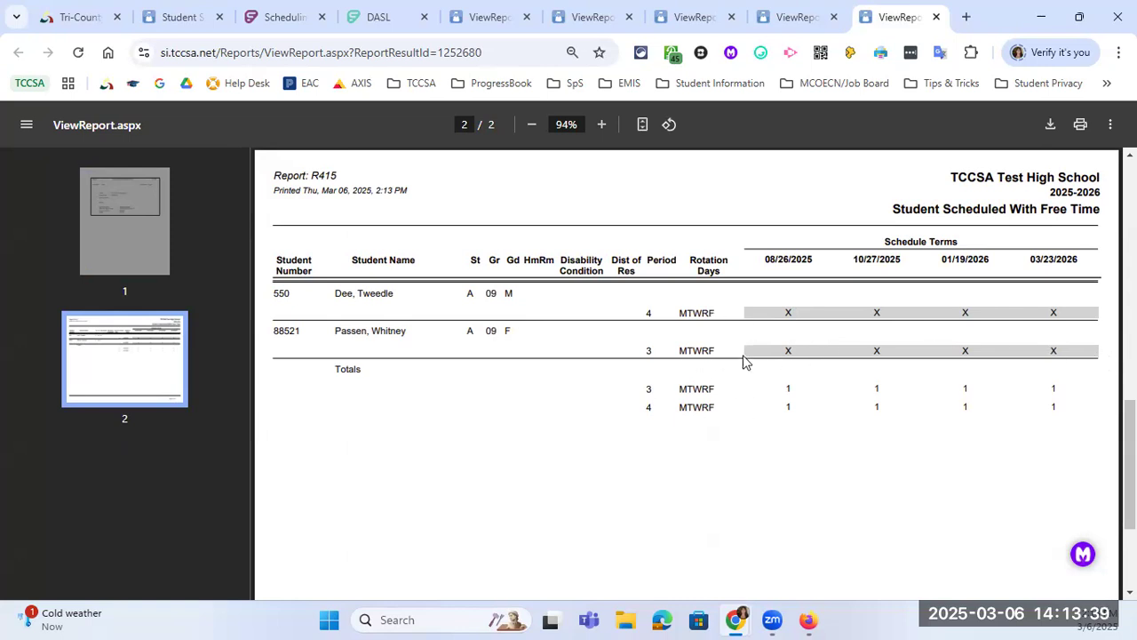
# Step: Return to the grade 09 student's full schedule and check it for the free period listed in the report
pyautogui.click(185, 18)
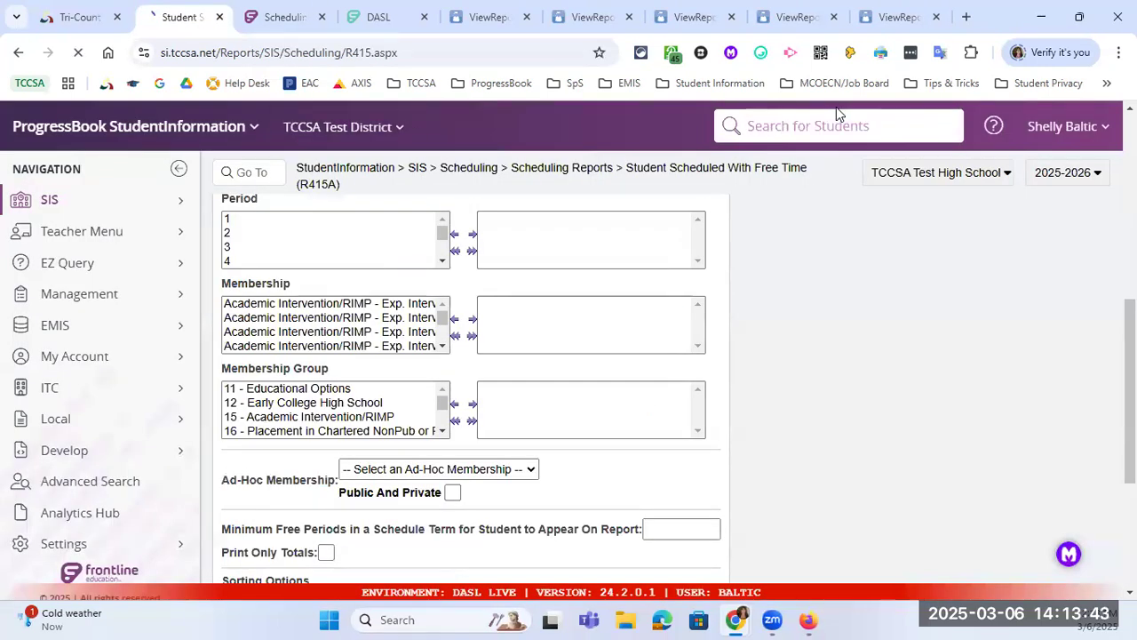
pyautogui.click(347, 168)
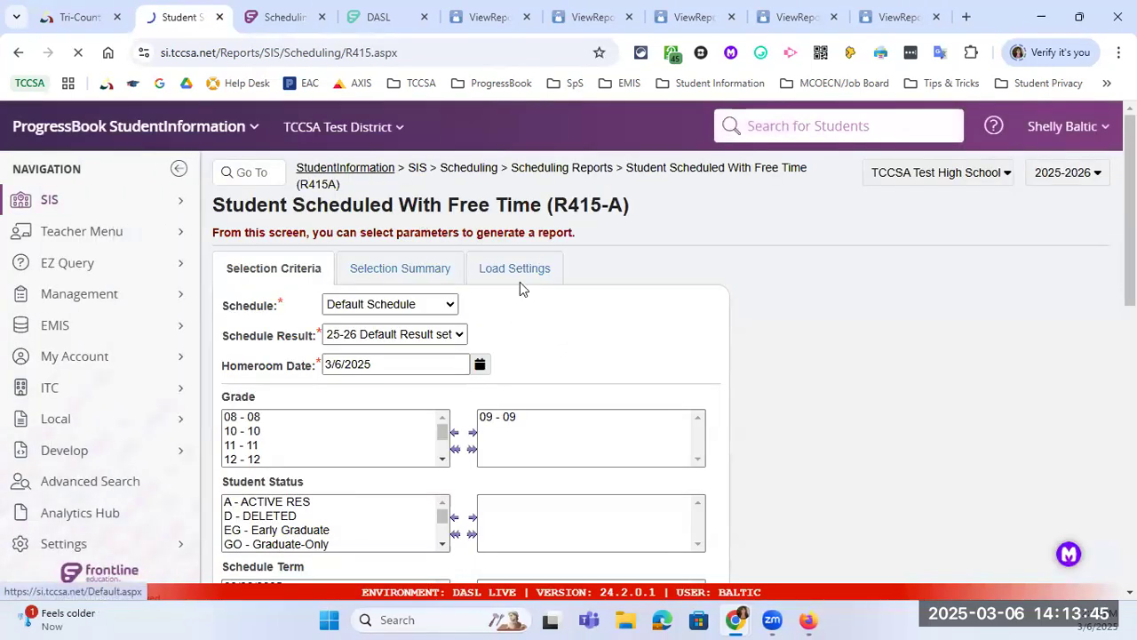
pyautogui.click(453, 227)
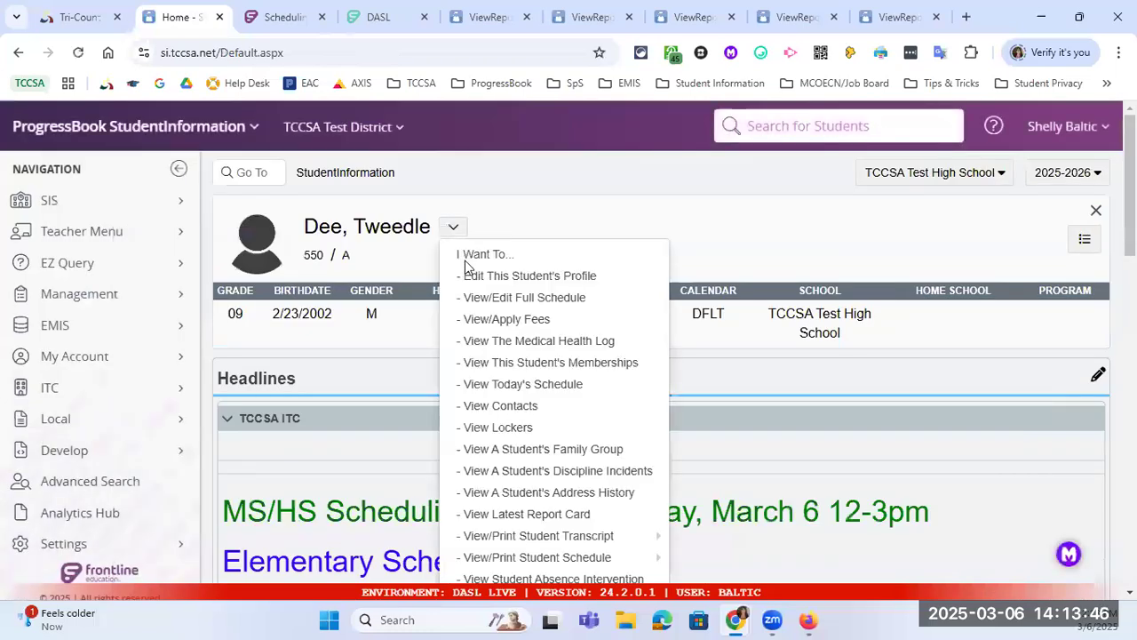
pyautogui.click(556, 298)
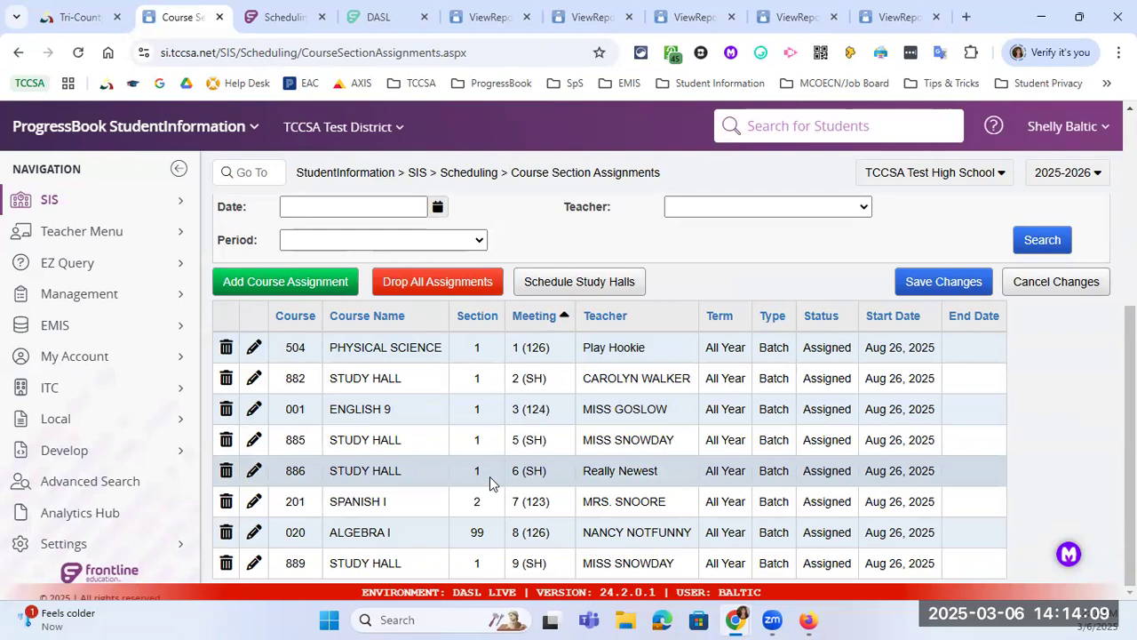
pyautogui.scroll(4, 440, 453)
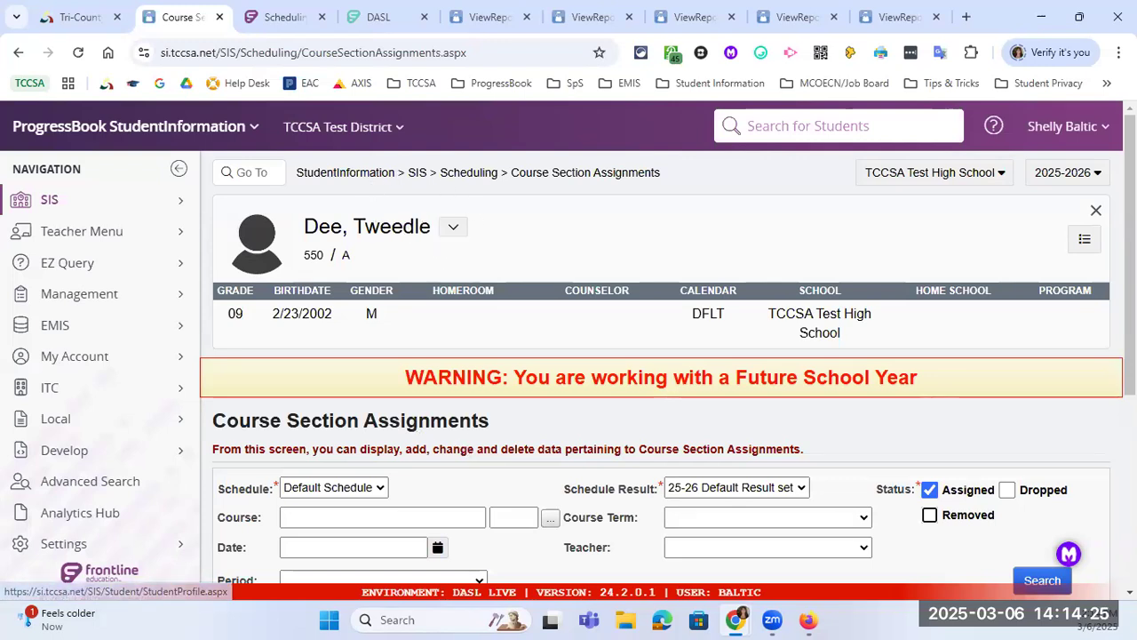
# Step: Search the screens for job parameter from the home page and go to Job Parameter Set Maintenance
pyautogui.click(378, 182)
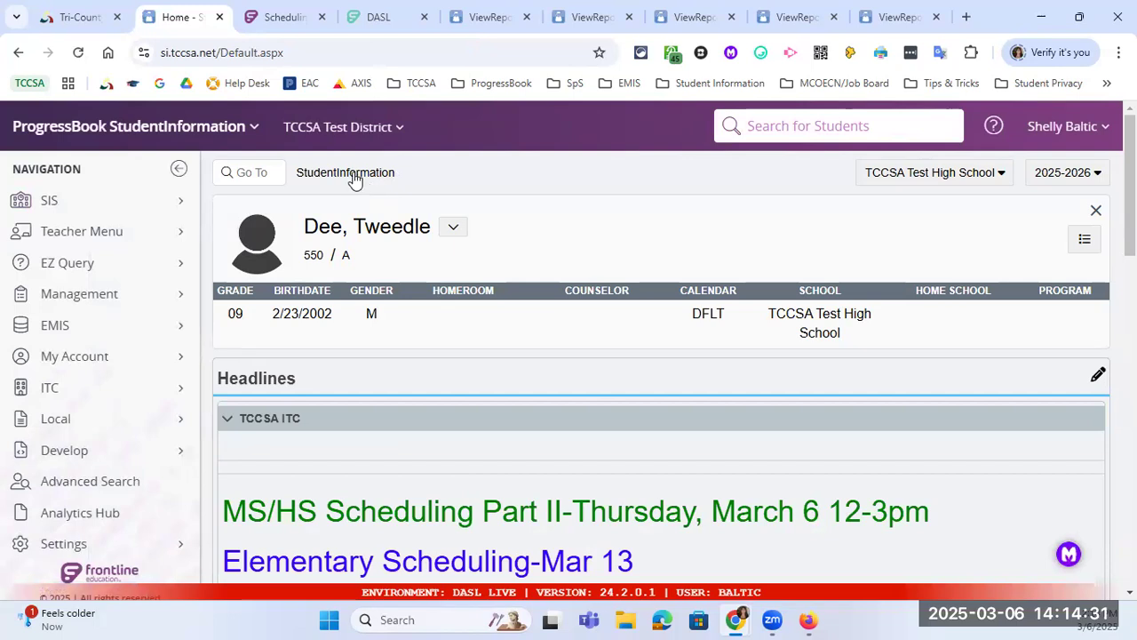
pyautogui.click(363, 183)
pyautogui.click(274, 172)
pyautogui.write('job parameter')
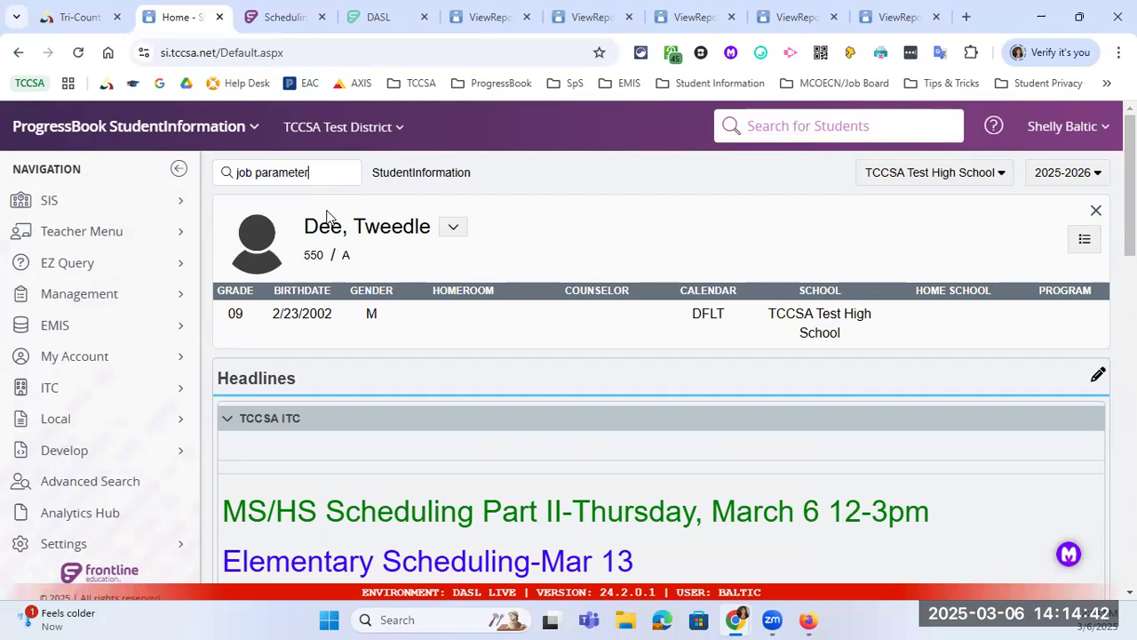
pyautogui.press('Return')
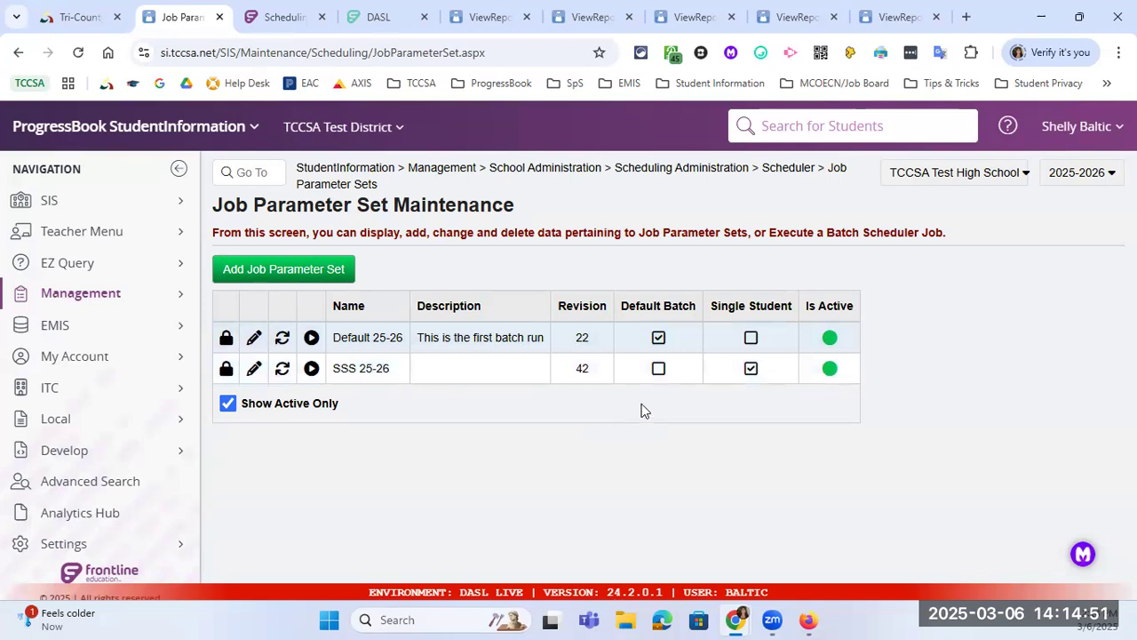
pyautogui.click(253, 369)
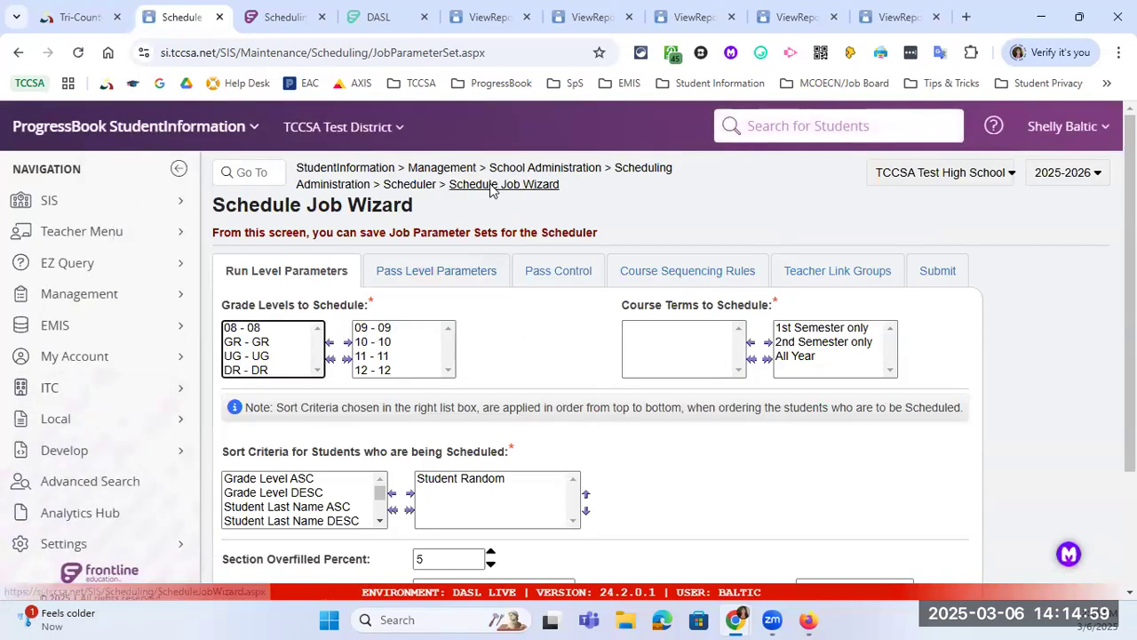
pyautogui.click(493, 186)
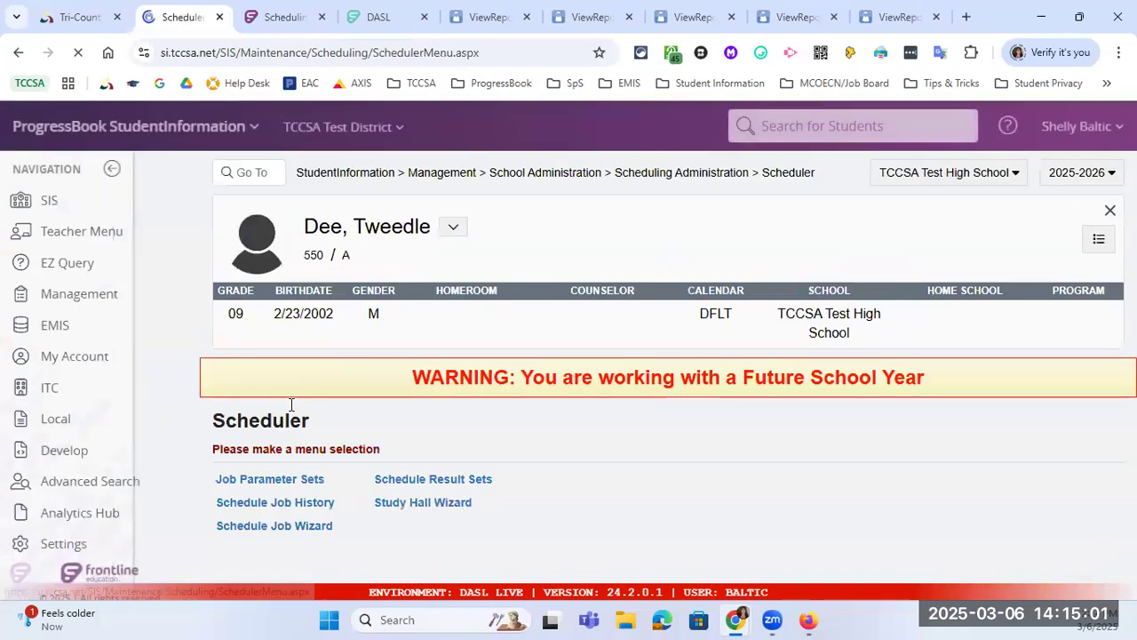
pyautogui.click(297, 478)
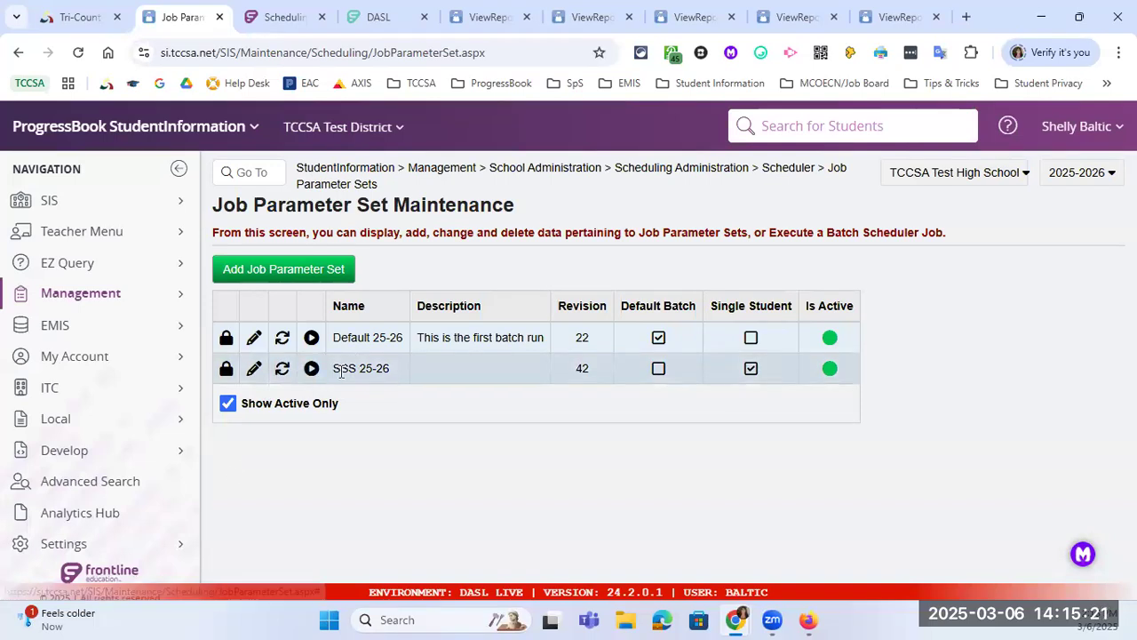
# Step: Edit the Default 25-26 job parameter set, replacing grade level 11 - 11 with 10 - 10
pyautogui.click(255, 340)
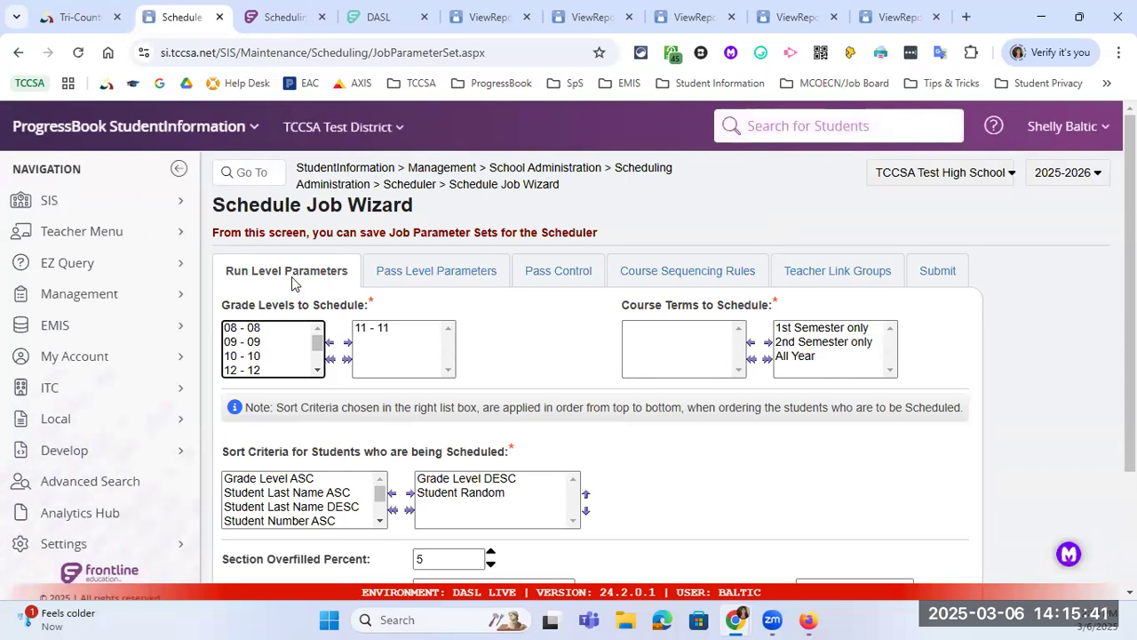
pyautogui.click(380, 330)
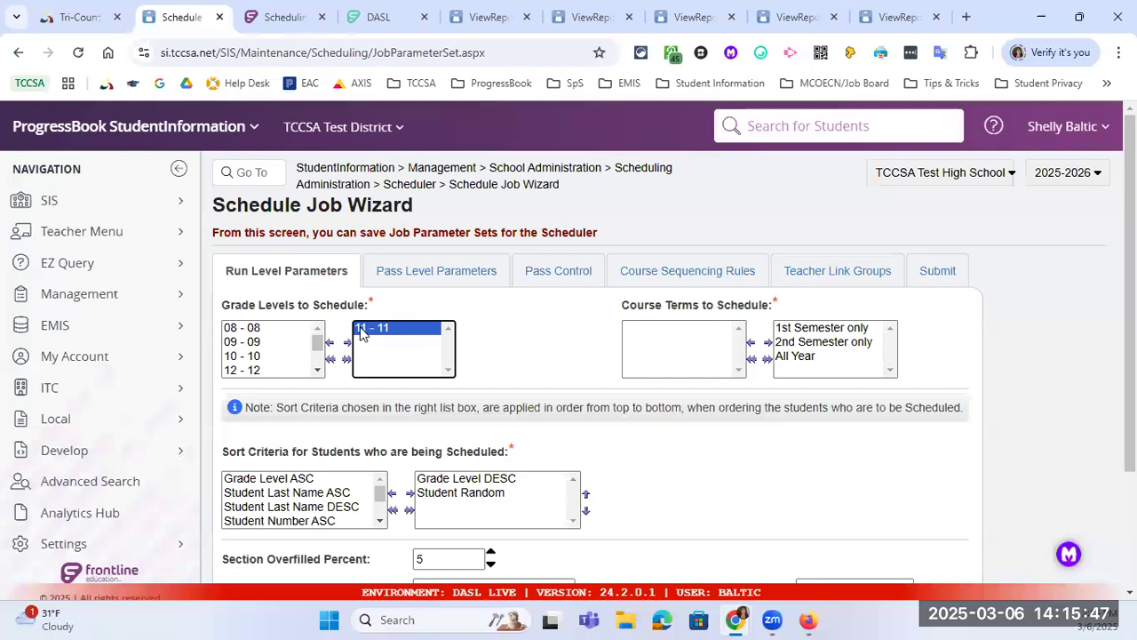
pyautogui.click(330, 342)
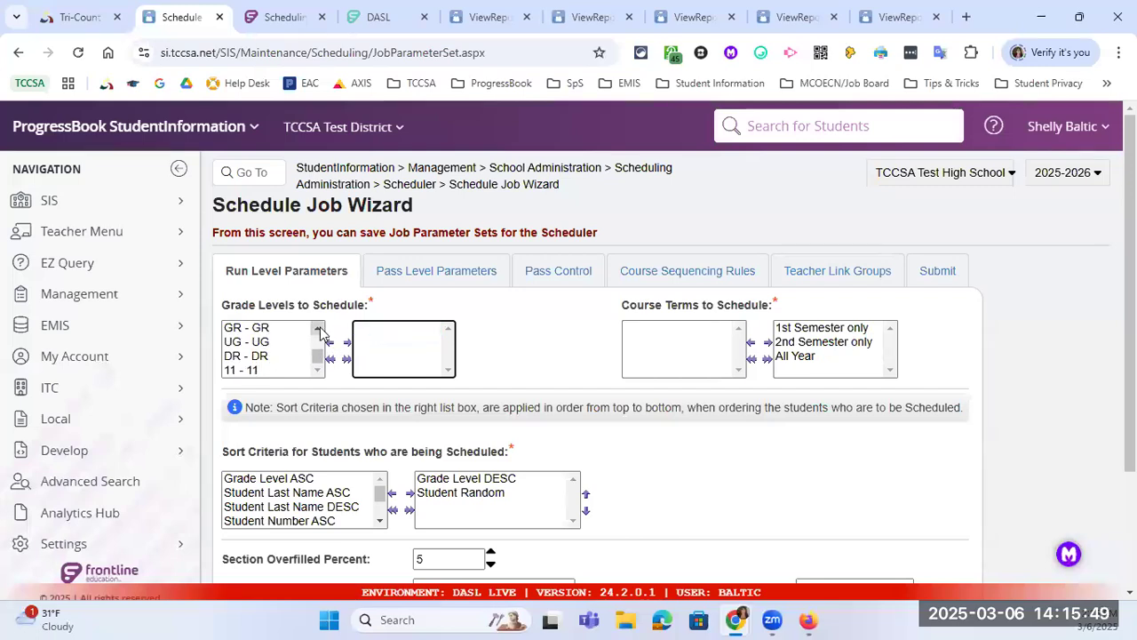
pyautogui.click(316, 329)
pyautogui.click(274, 351)
pyautogui.click(348, 342)
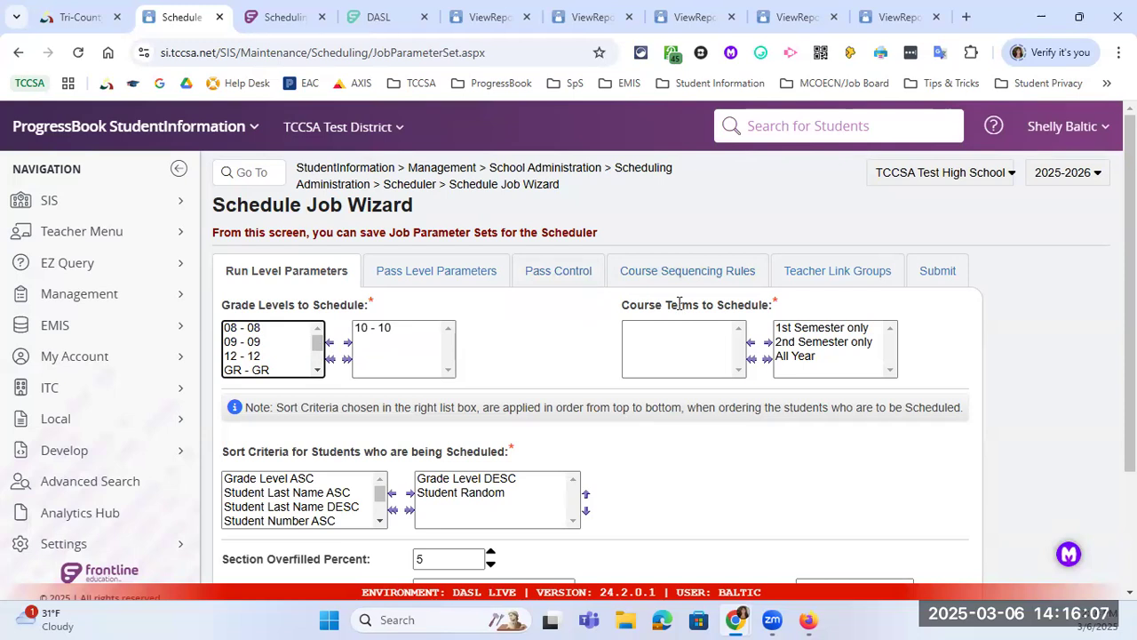
# Step: Review the Default 25-26 set's run level parameters, including the Course Group Locking choices, keep Honor Course Group Locks, and continue to Pass Level Parameters
pyautogui.scroll(-1, 875, 319)
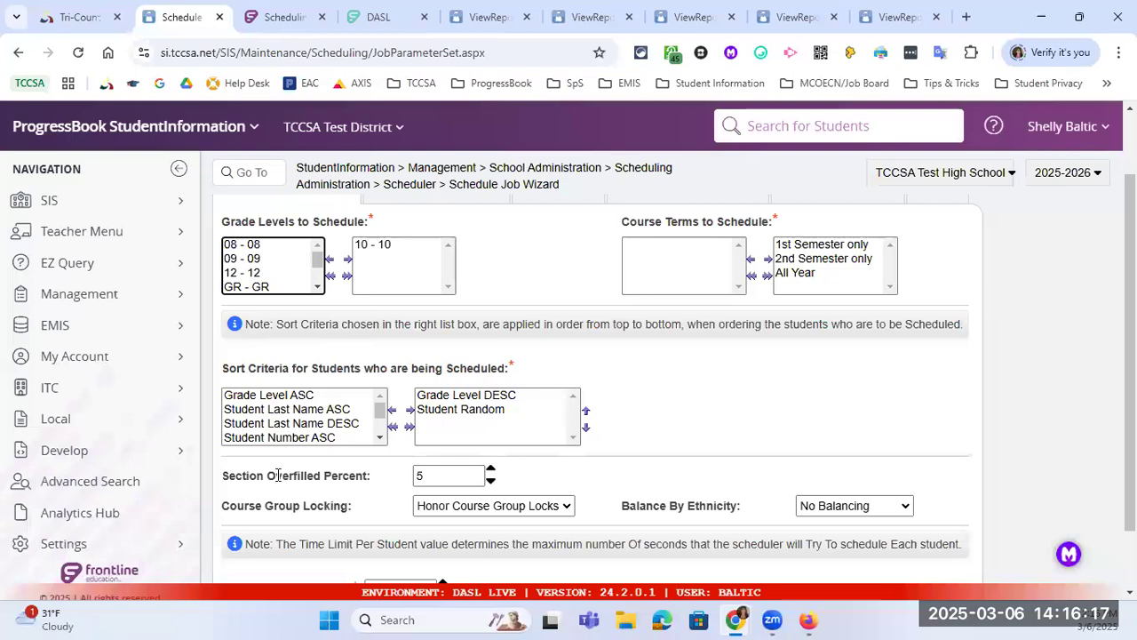
pyautogui.click(418, 475)
pyautogui.click(448, 506)
pyautogui.scroll(-2, 480, 504)
pyautogui.click(516, 434)
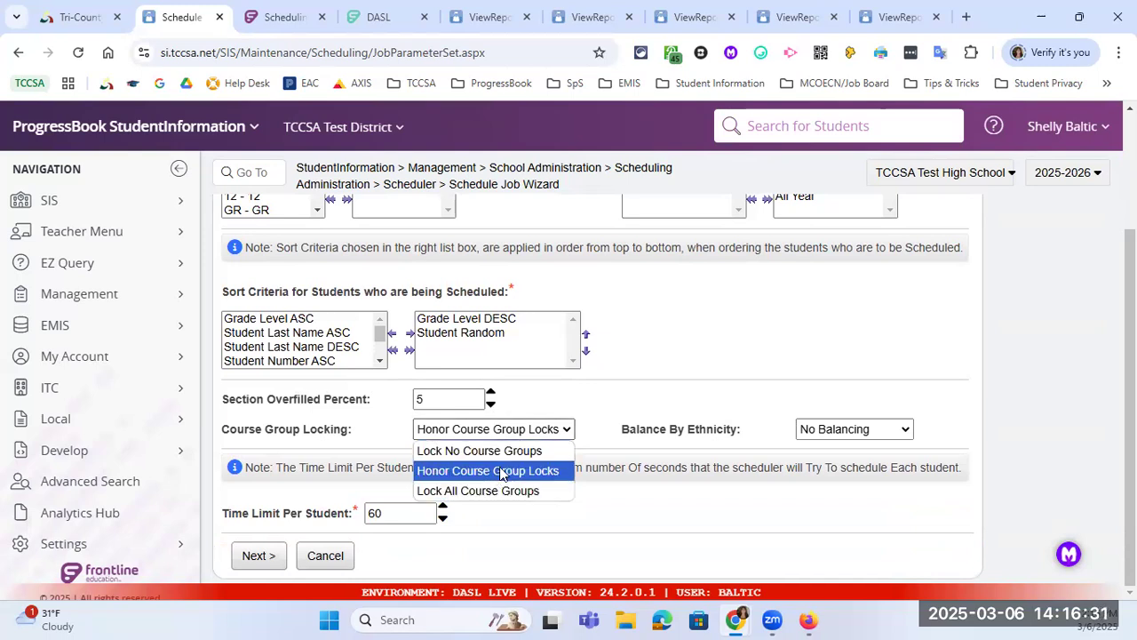
pyautogui.click(522, 433)
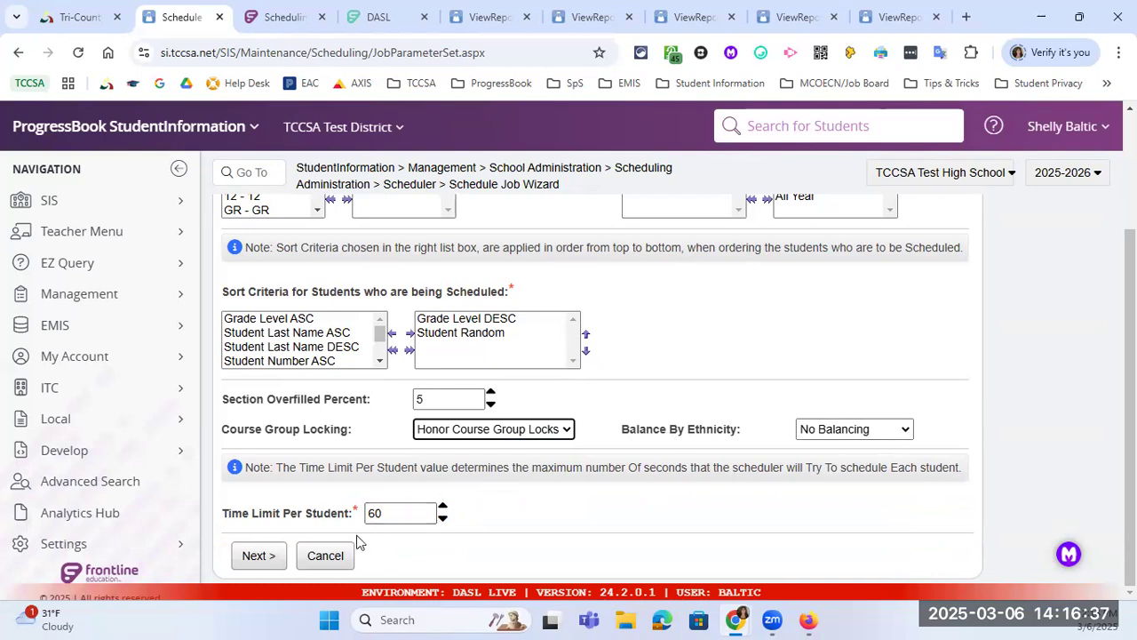
pyautogui.scroll(3, 396, 521)
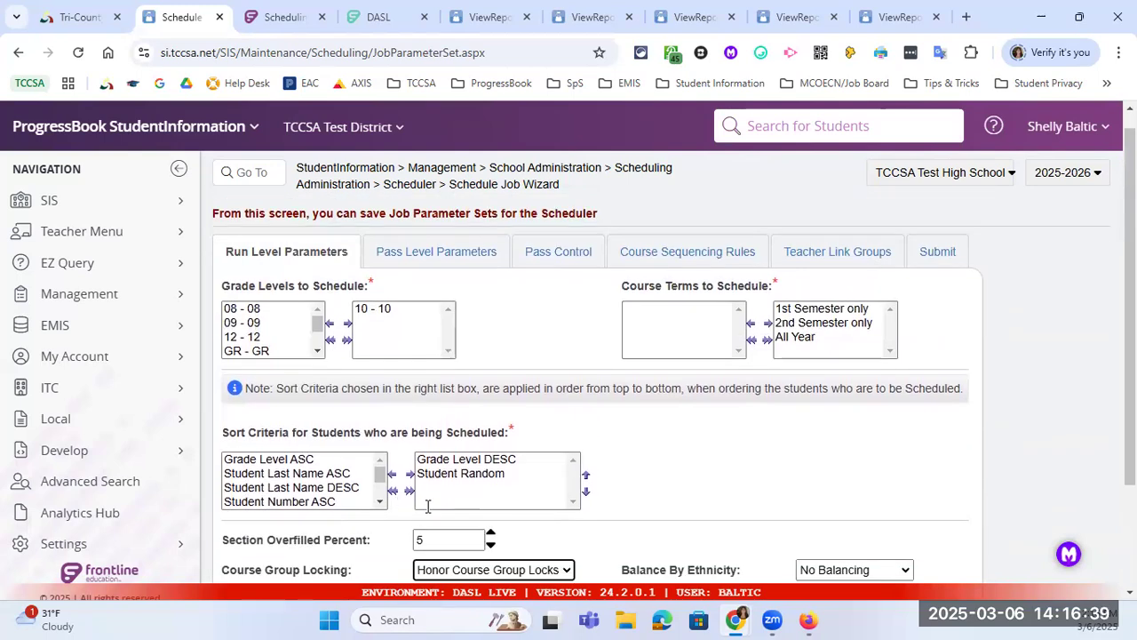
pyautogui.scroll(-3, 428, 506)
pyautogui.click(259, 557)
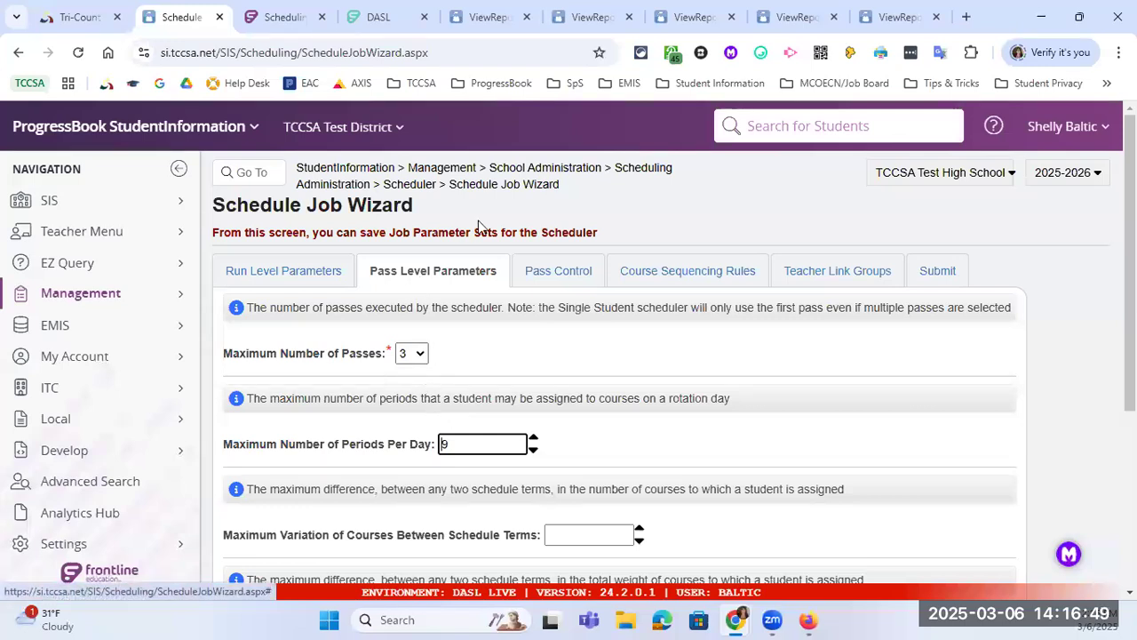
# Step: Leave the wizard for the Scheduler page and open the single student job parameter set for editing
pyautogui.click(424, 186)
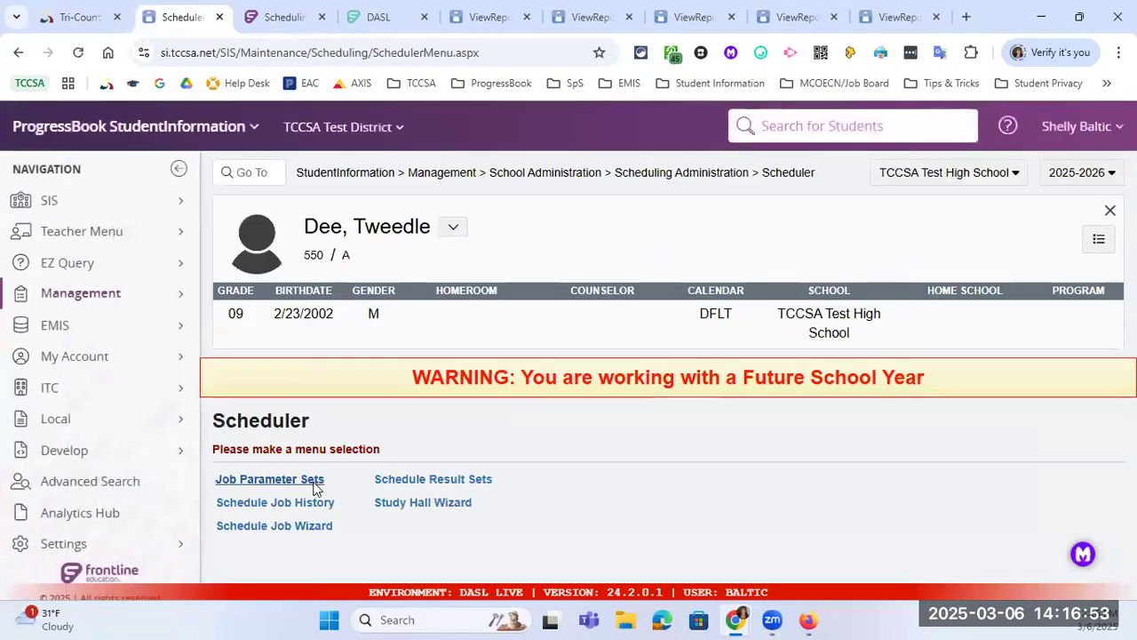
pyautogui.click(313, 482)
pyautogui.click(255, 372)
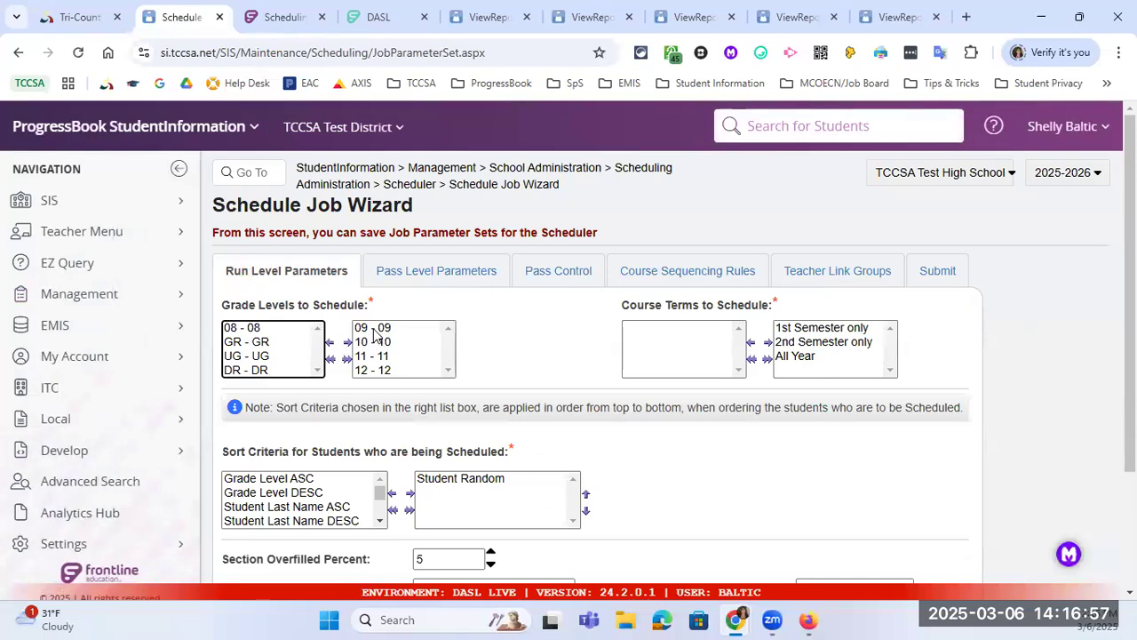
# Step: Clear the selected grade levels to schedule and add 09 - 09, 10 - 10, 11 - 11 and 12 - 12 back
pyautogui.click(330, 359)
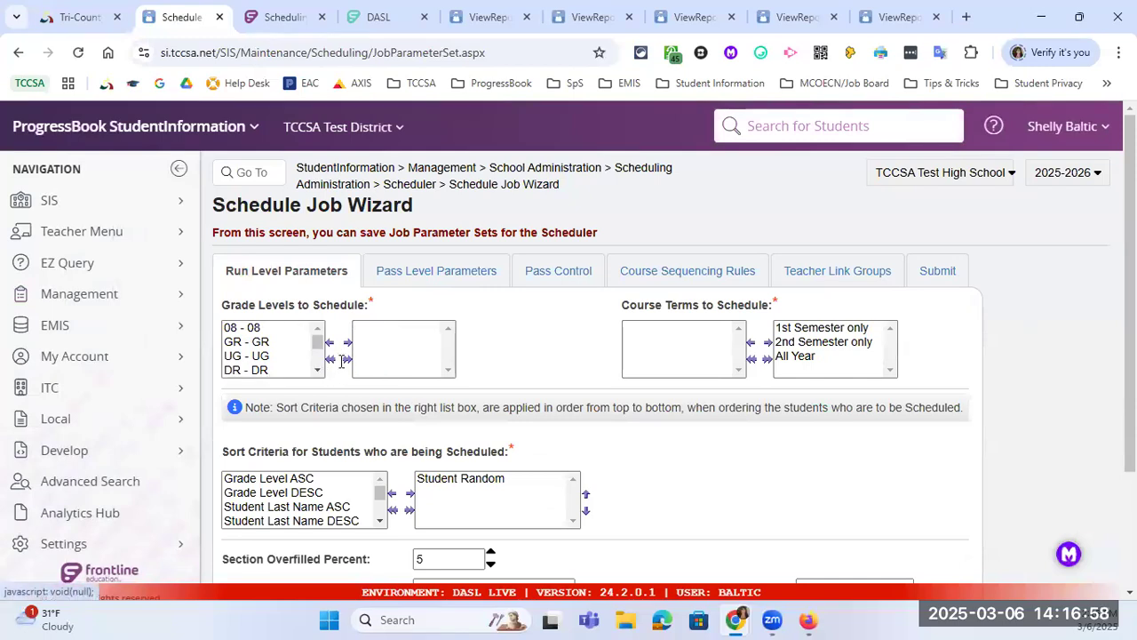
pyautogui.scroll(-2, 318, 342)
pyautogui.click(284, 332)
pyautogui.doubleClick(283, 335)
pyautogui.doubleClick(271, 344)
pyautogui.doubleClick(271, 357)
pyautogui.doubleClick(273, 371)
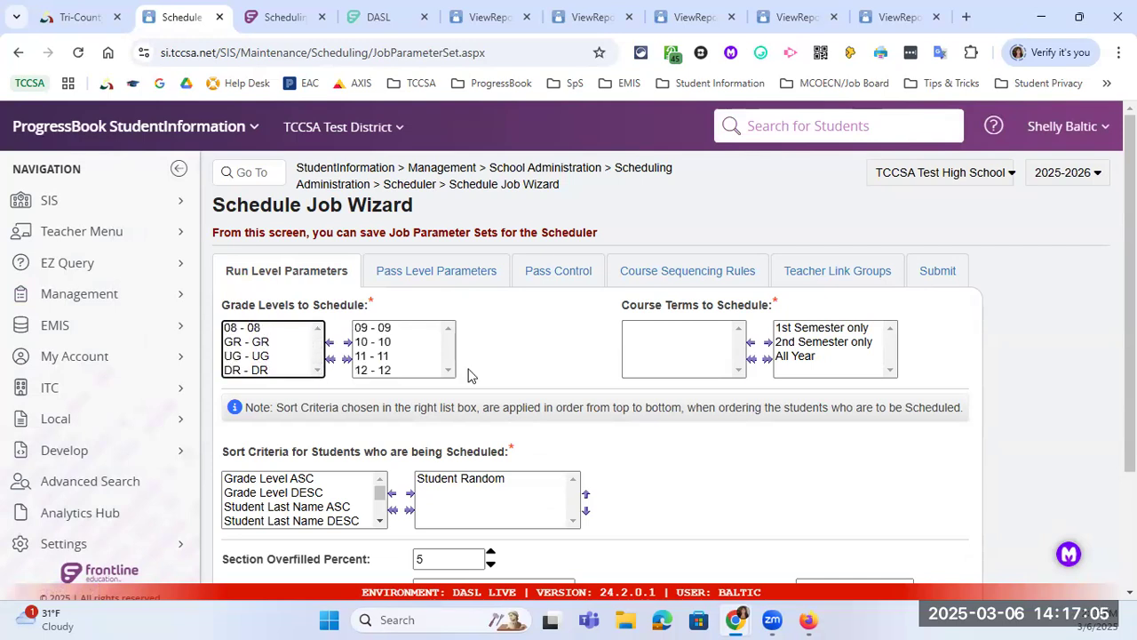
# Step: Review the sort criteria, overfill percent, course group locking and time limit in the single student set's run level parameters
pyautogui.scroll(-2, 658, 382)
pyautogui.scroll(1, 638, 382)
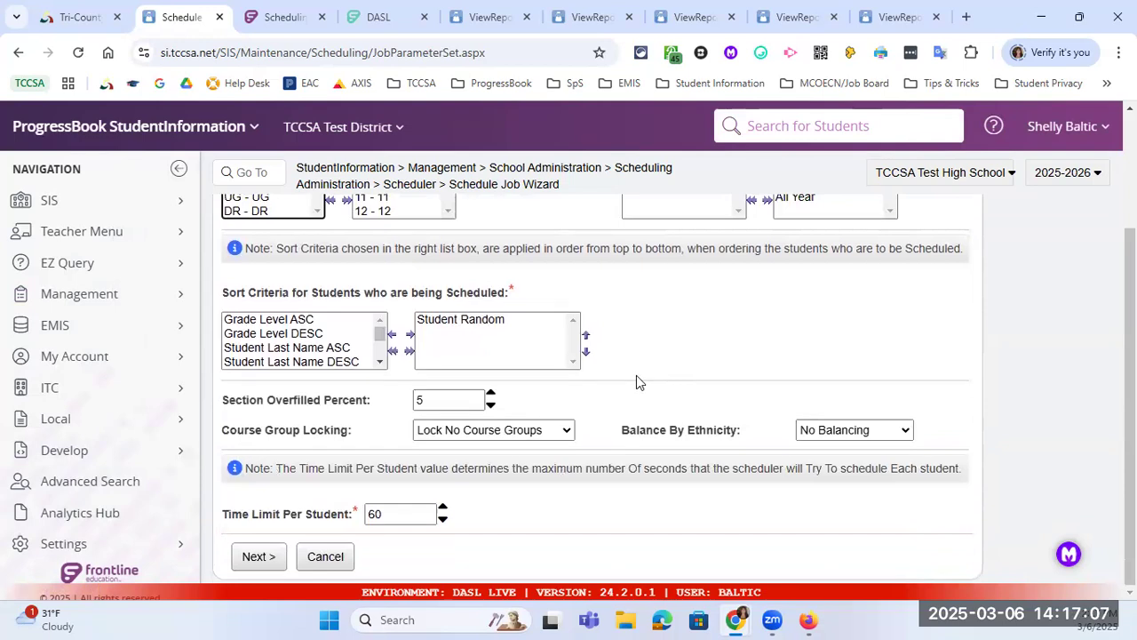
pyautogui.scroll(-1, 549, 399)
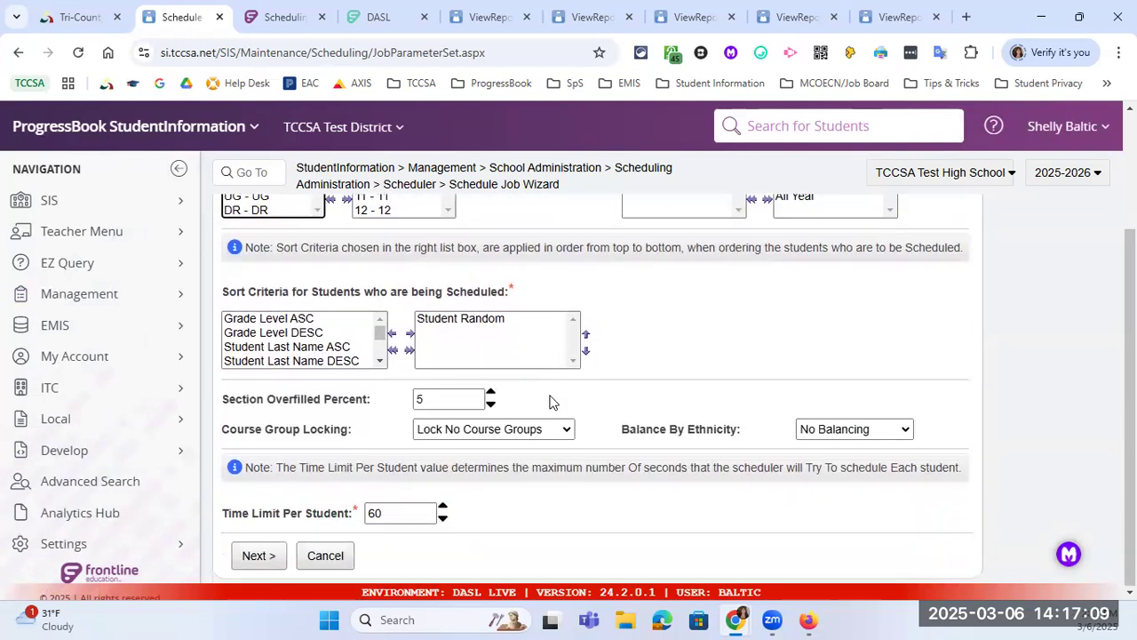
pyautogui.scroll(2, 568, 409)
pyautogui.scroll(-1, 534, 426)
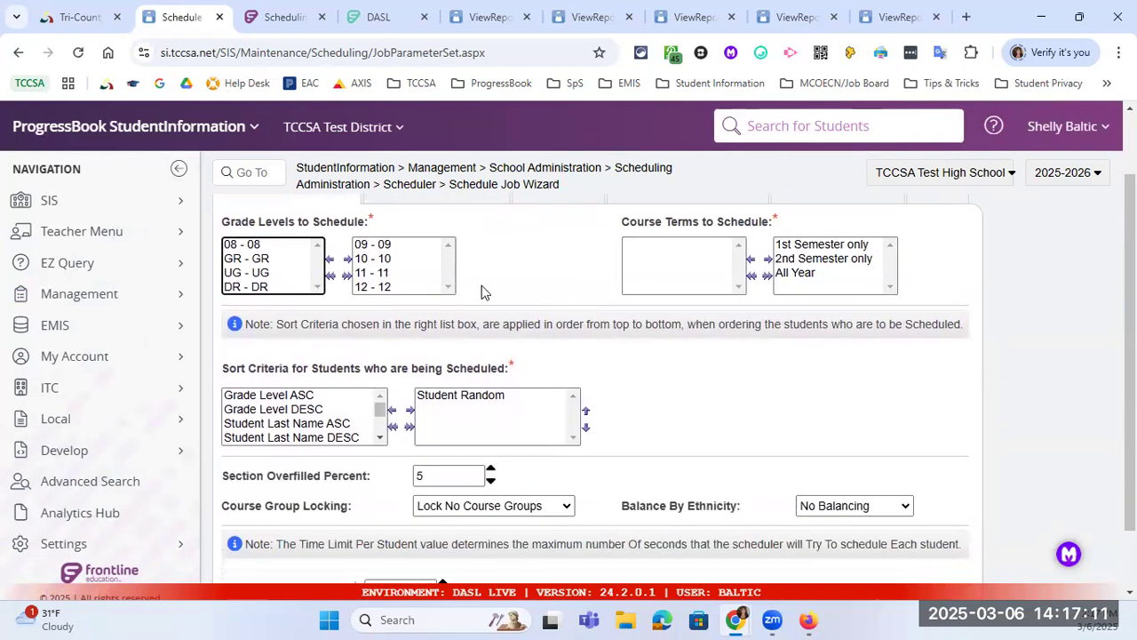
pyautogui.scroll(-1, 436, 421)
# Step: Continue to the Pass Level Parameters and review the maximum number of passes and the other limits
pyautogui.click(265, 560)
pyautogui.moveTo(234, 359); pyautogui.dragTo(396, 360)
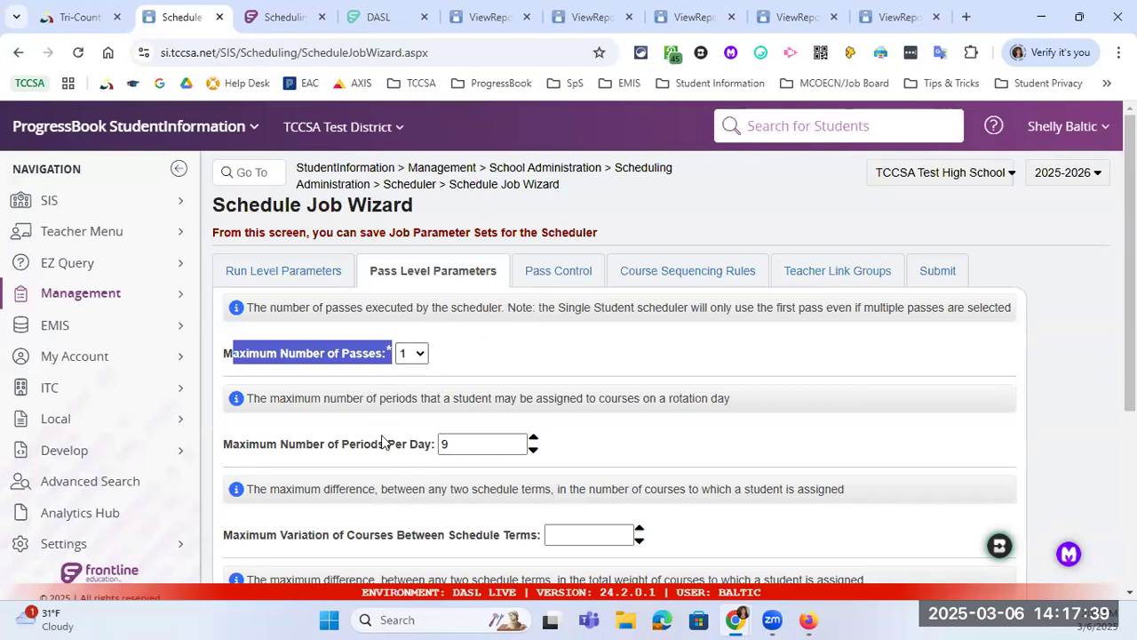
pyautogui.scroll(-2, 372, 404)
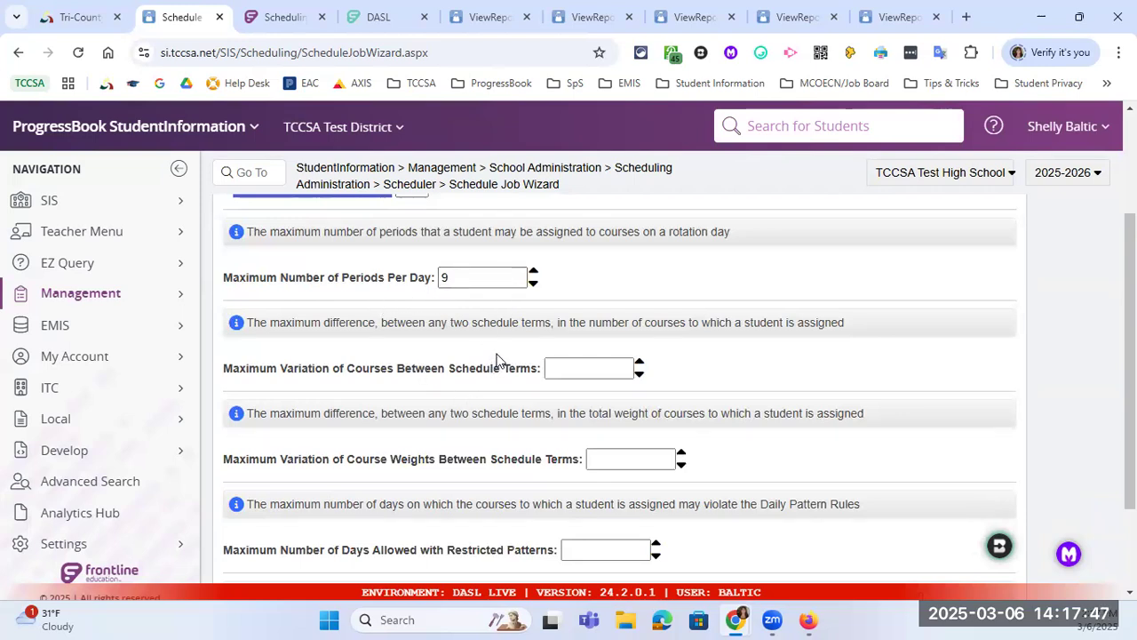
pyautogui.scroll(-1, 558, 394)
pyautogui.scroll(-1, 558, 394)
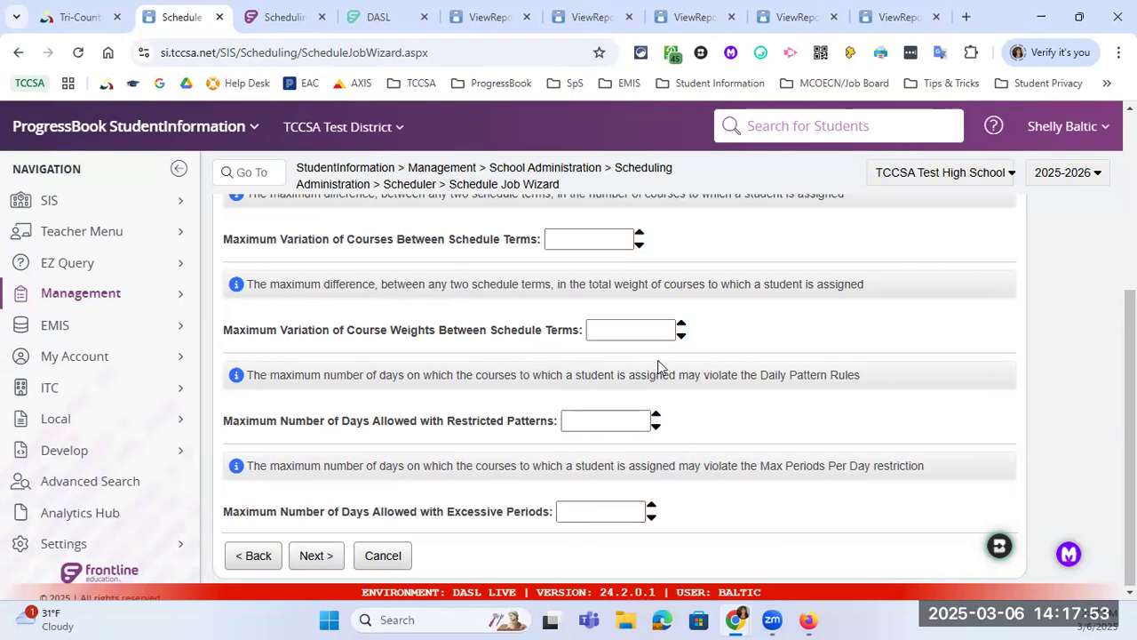
# Step: Continue to Pass Control and examine which rules are enabled for the single pass
pyautogui.click(320, 560)
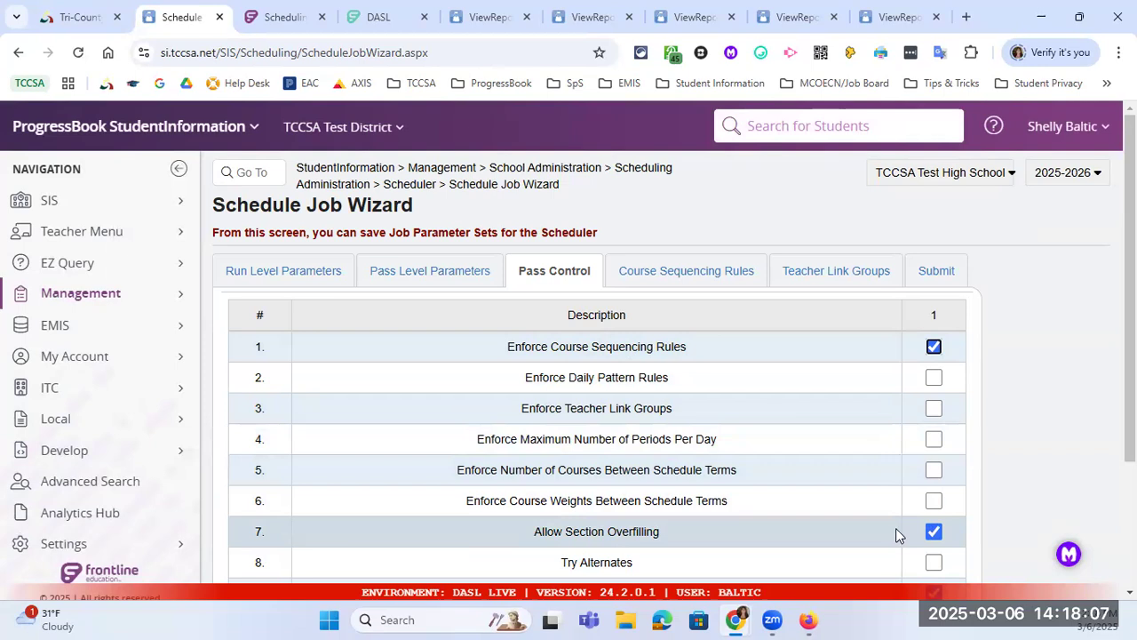
pyautogui.scroll(-1, 857, 498)
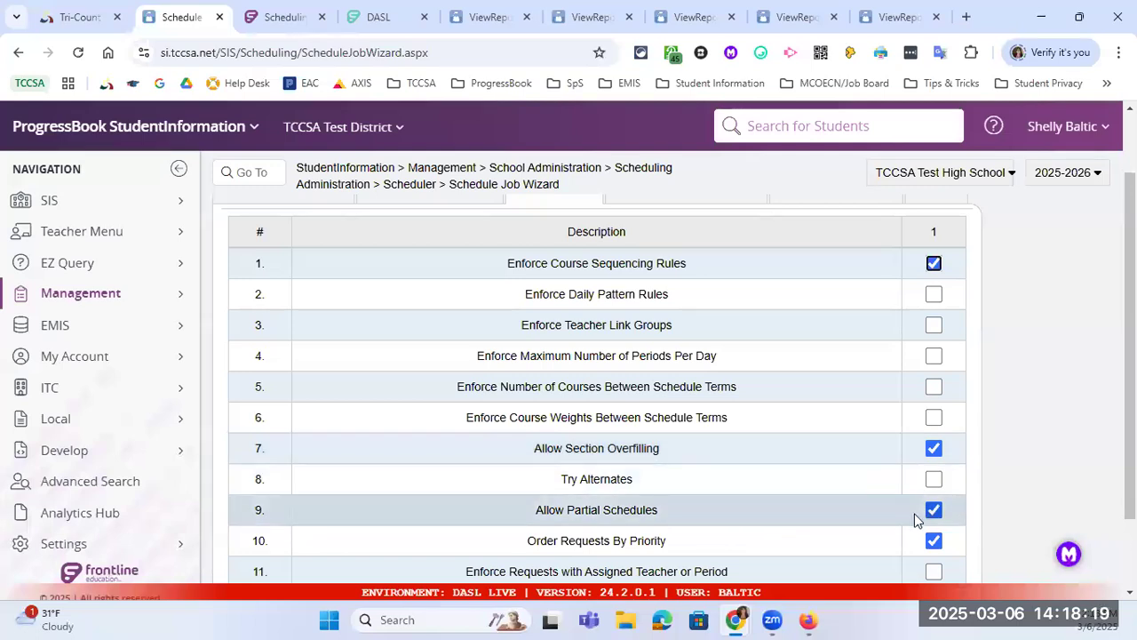
pyautogui.scroll(-2, 956, 515)
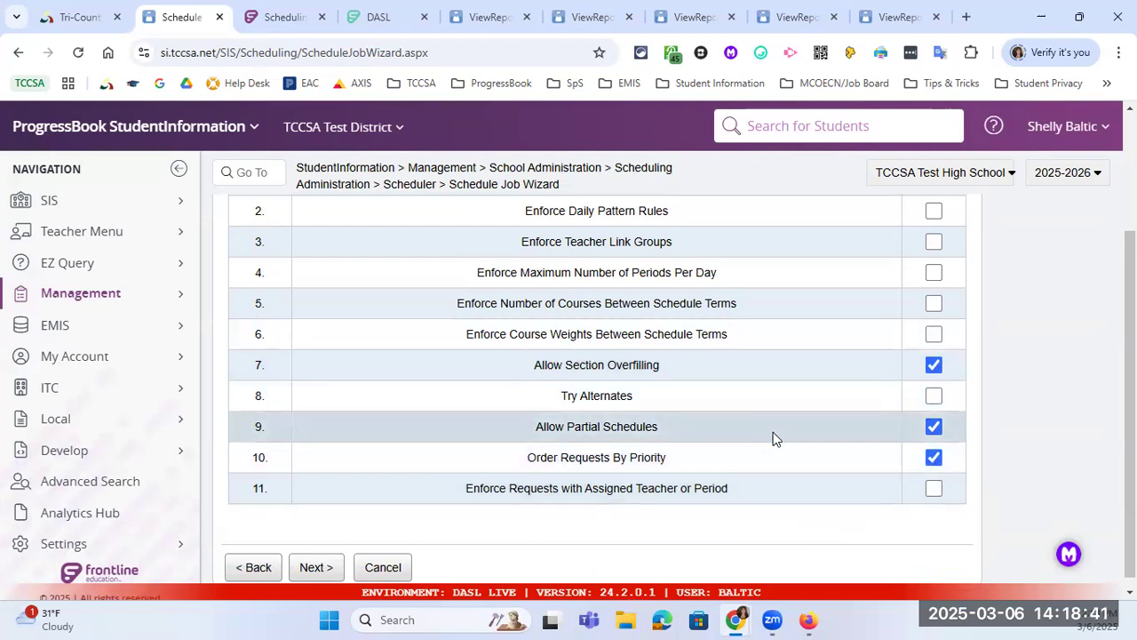
pyautogui.scroll(2, 609, 471)
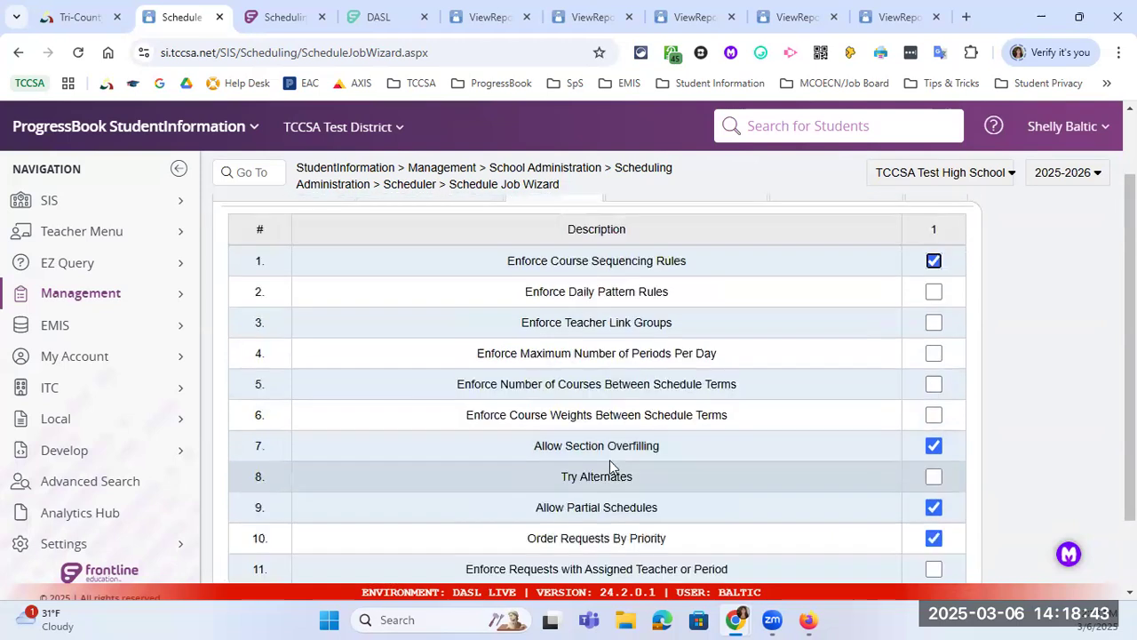
# Step: View the course sequencing rules and teacher link groups, and go on to the Submit settings
pyautogui.click(686, 283)
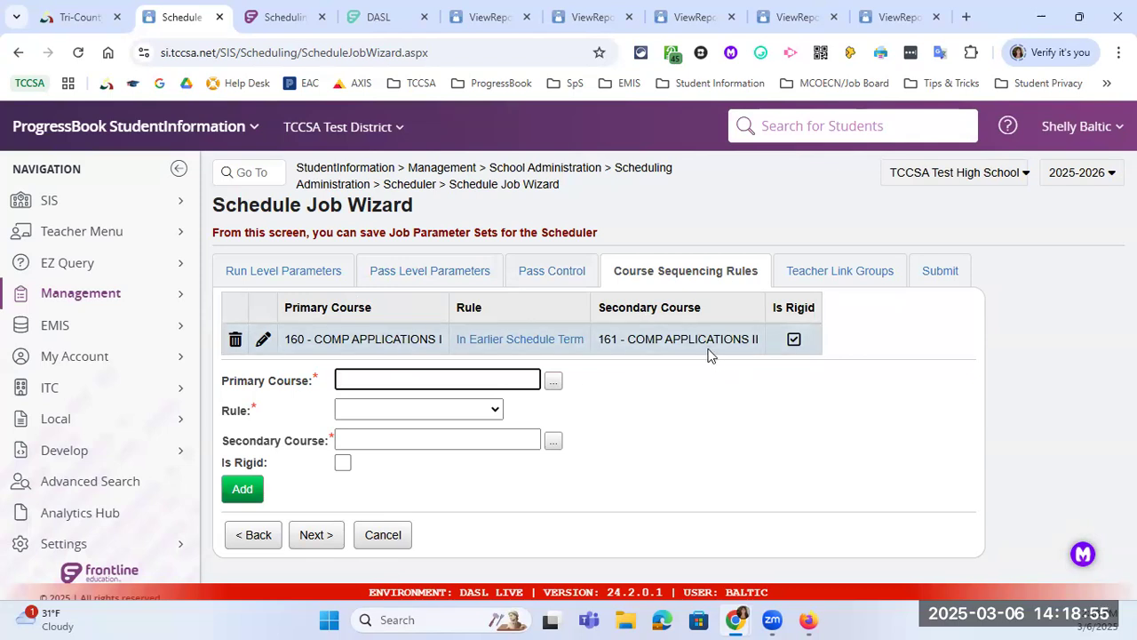
pyautogui.click(812, 271)
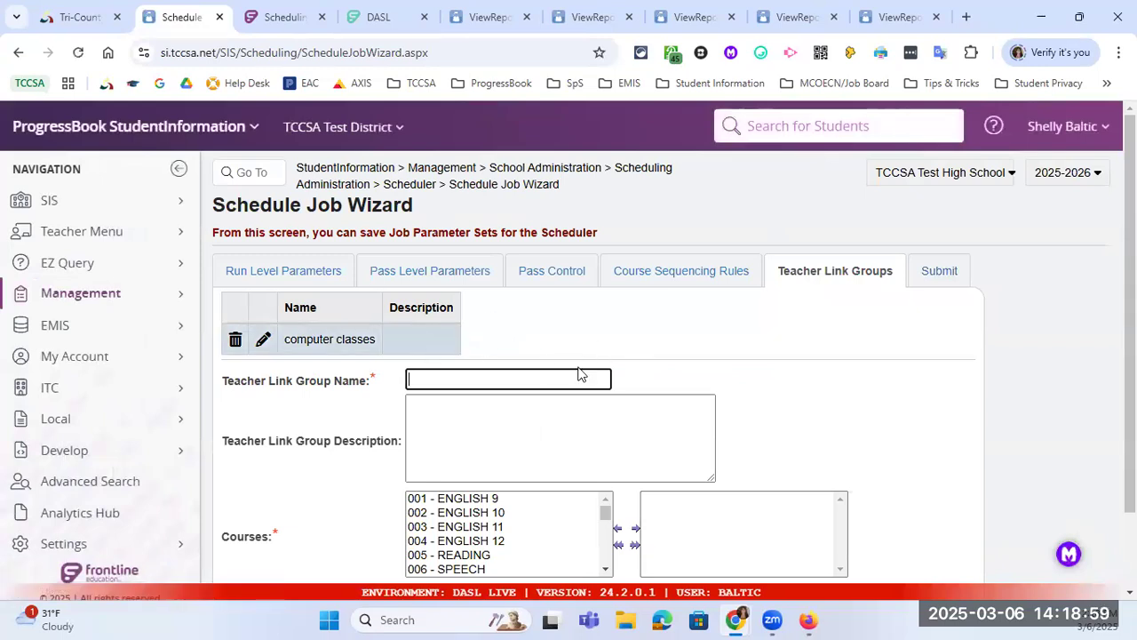
pyautogui.scroll(-1, 572, 368)
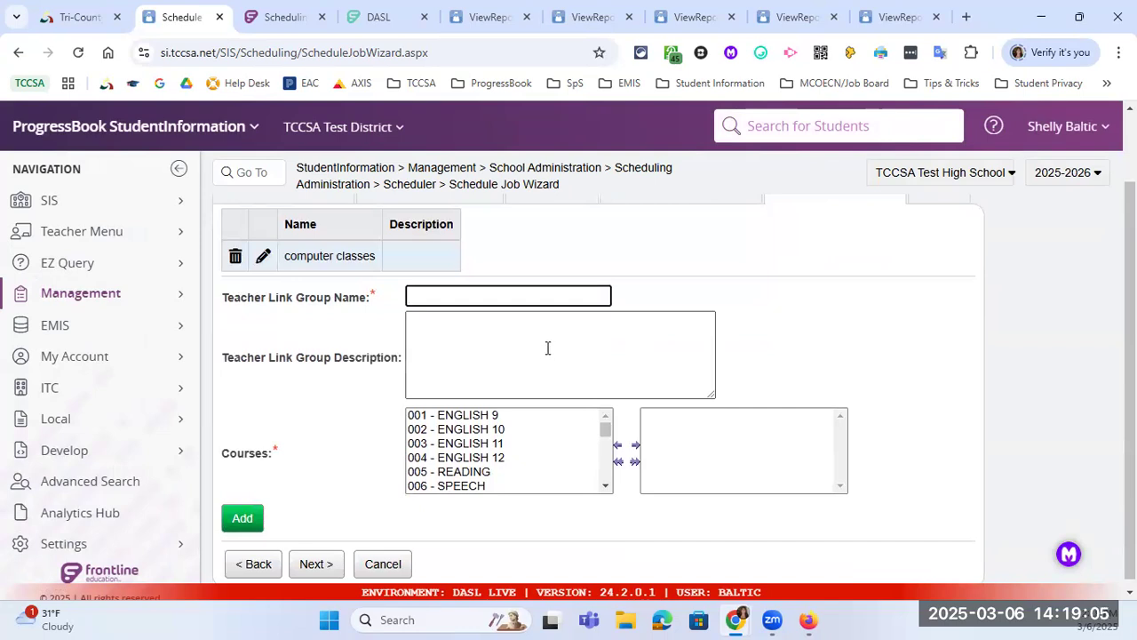
pyautogui.scroll(1, 471, 350)
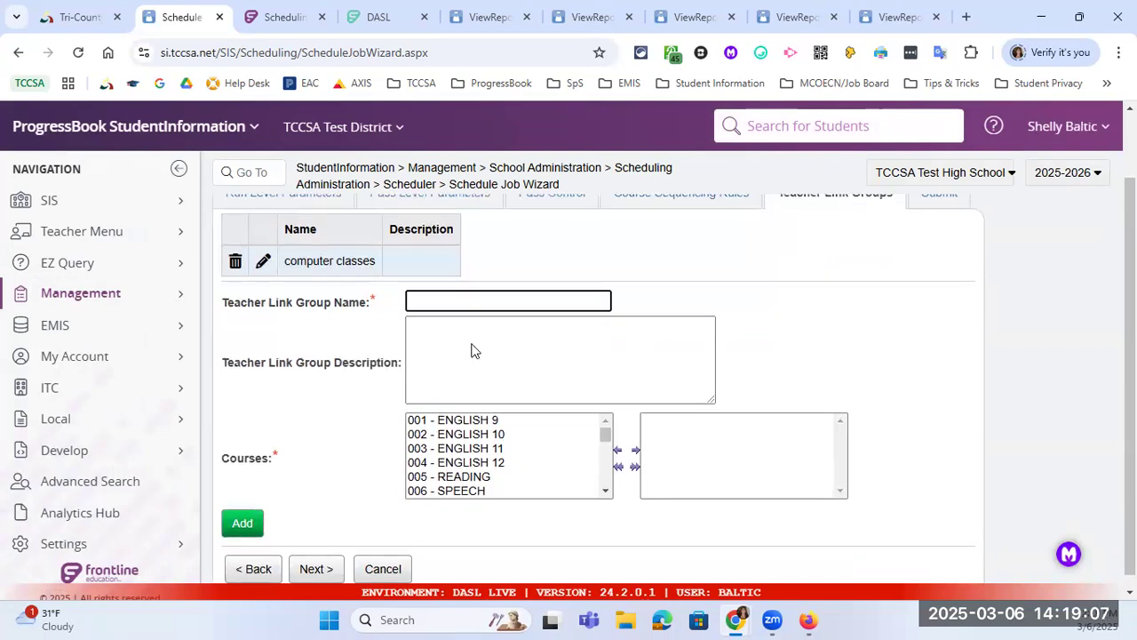
pyautogui.click(937, 266)
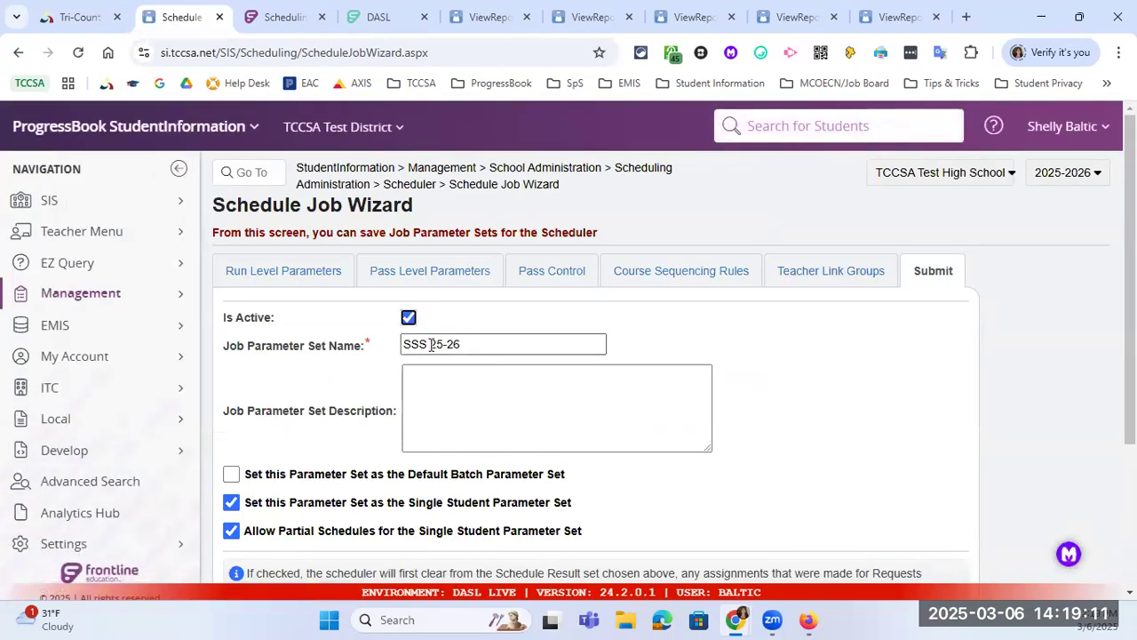
# Step: Rename the job parameter set to Single 25-26 and enter Single student as its description
pyautogui.doubleClick(469, 343)
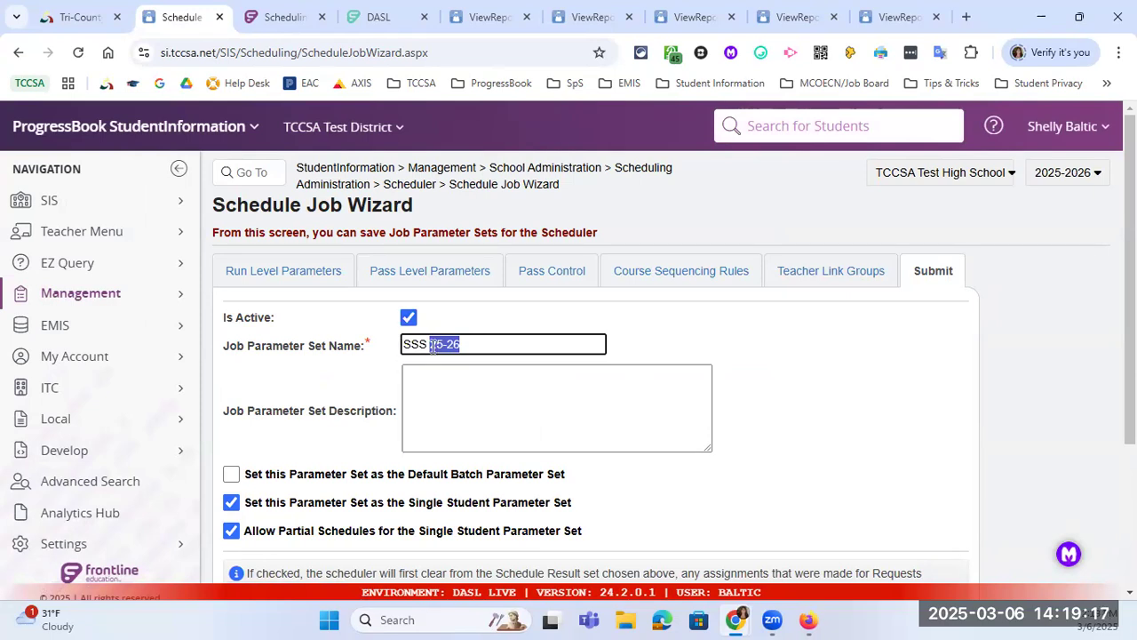
pyautogui.moveTo(429, 346); pyautogui.dragTo(404, 343)
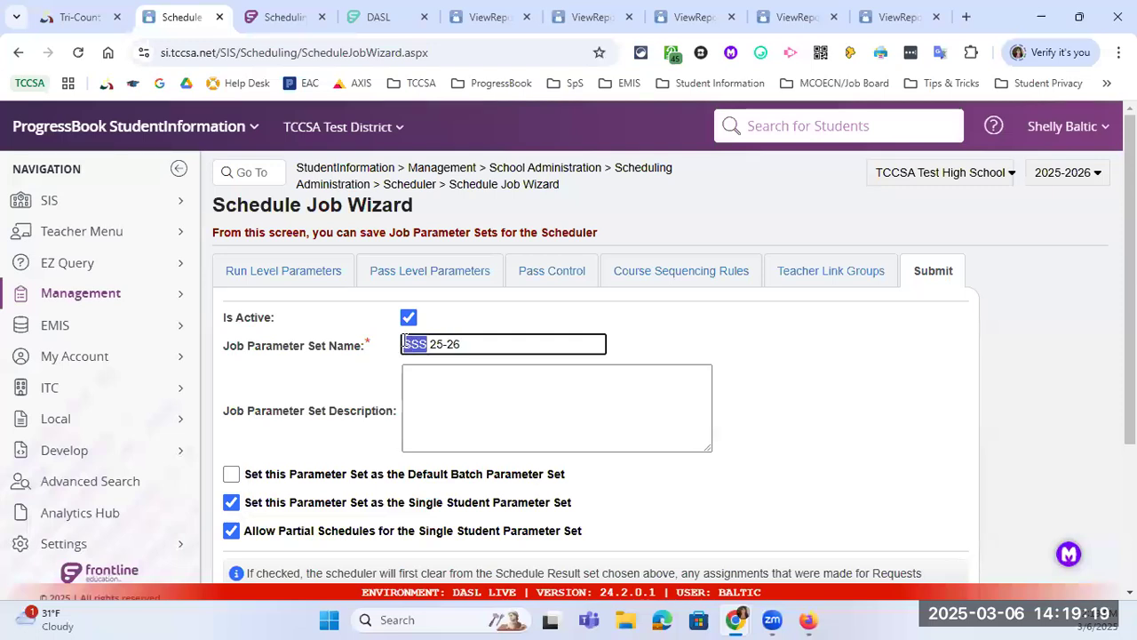
pyautogui.write('Sing')
pyautogui.press('BackSpace')
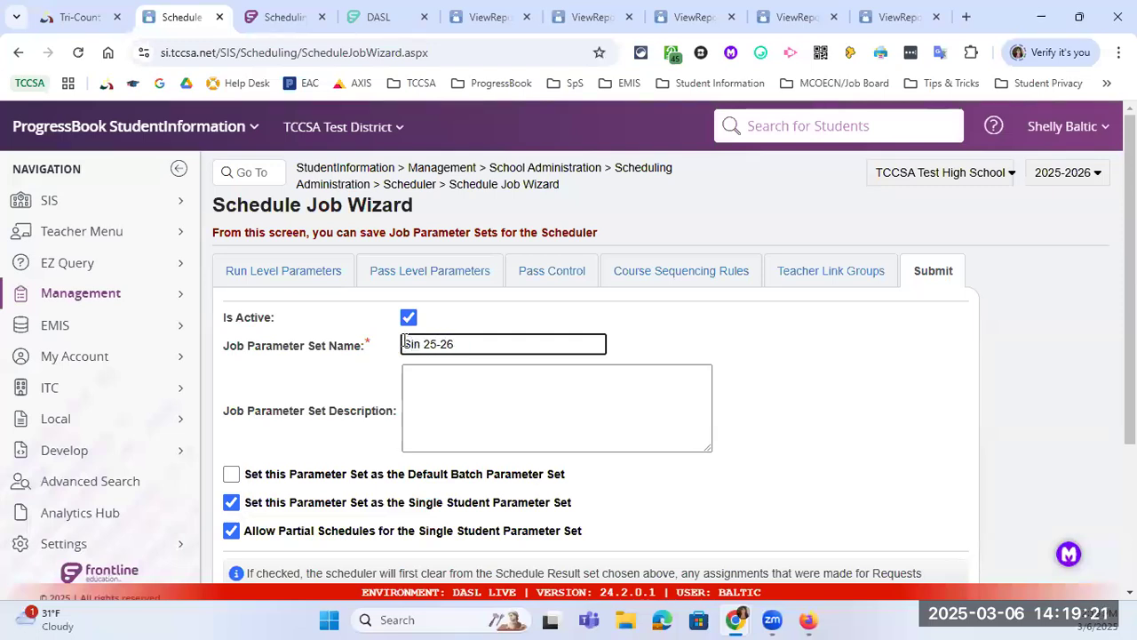
pyautogui.write('gle')
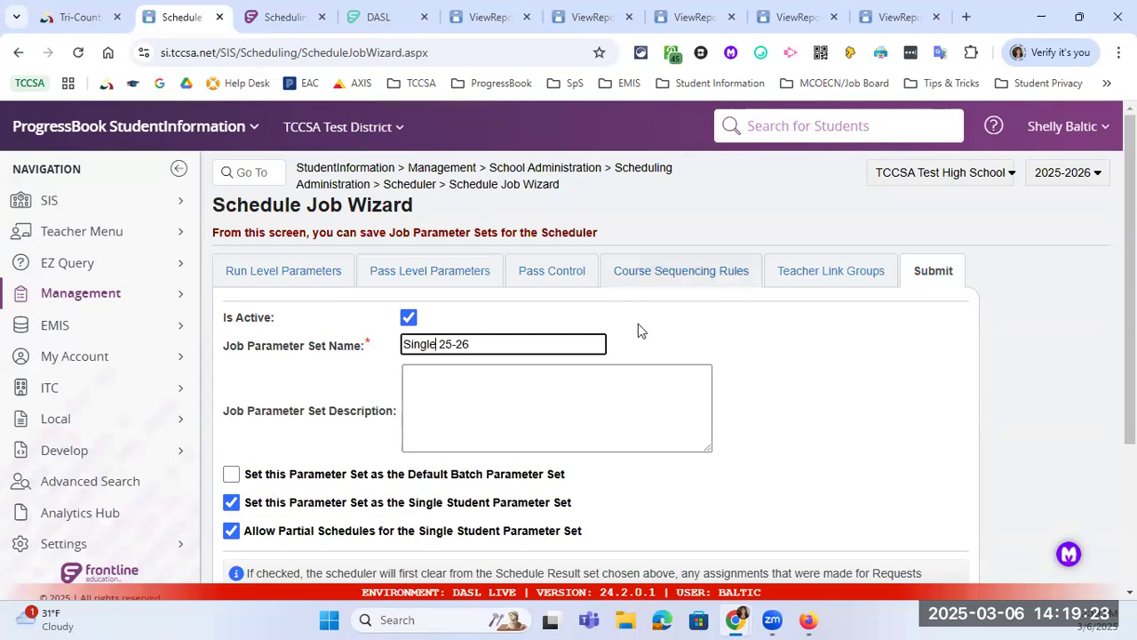
pyautogui.click(460, 392)
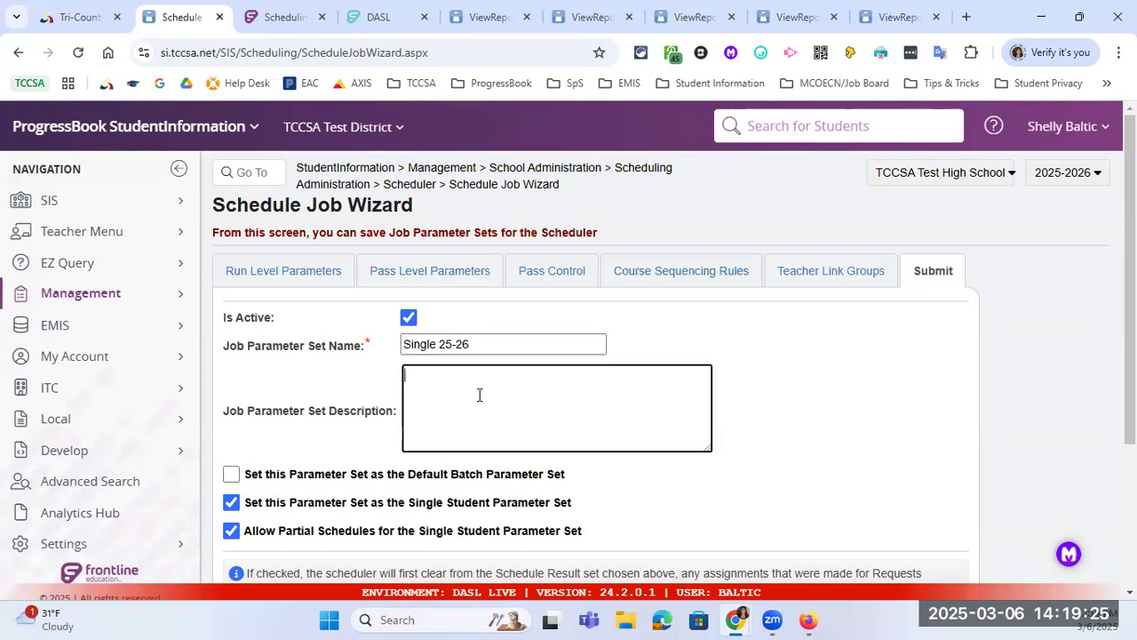
pyautogui.write('St')
pyautogui.write('ngle student')
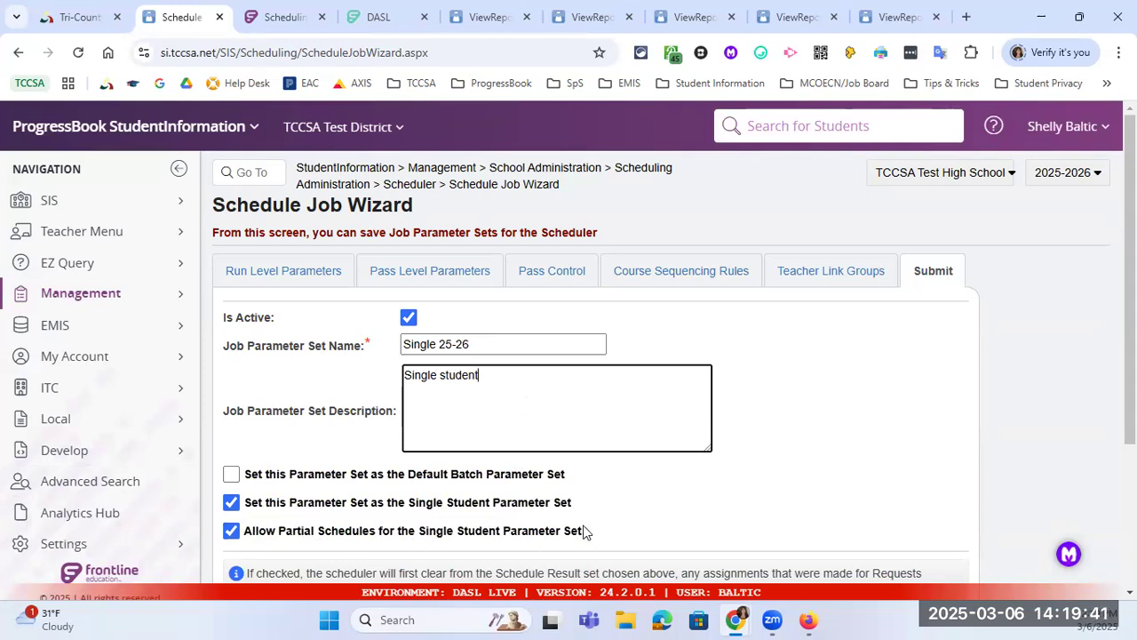
# Step: Recheck the Allow Partial Schedules setting in Pass Control and return to the Submit settings
pyautogui.click(551, 281)
pyautogui.scroll(-3, 790, 449)
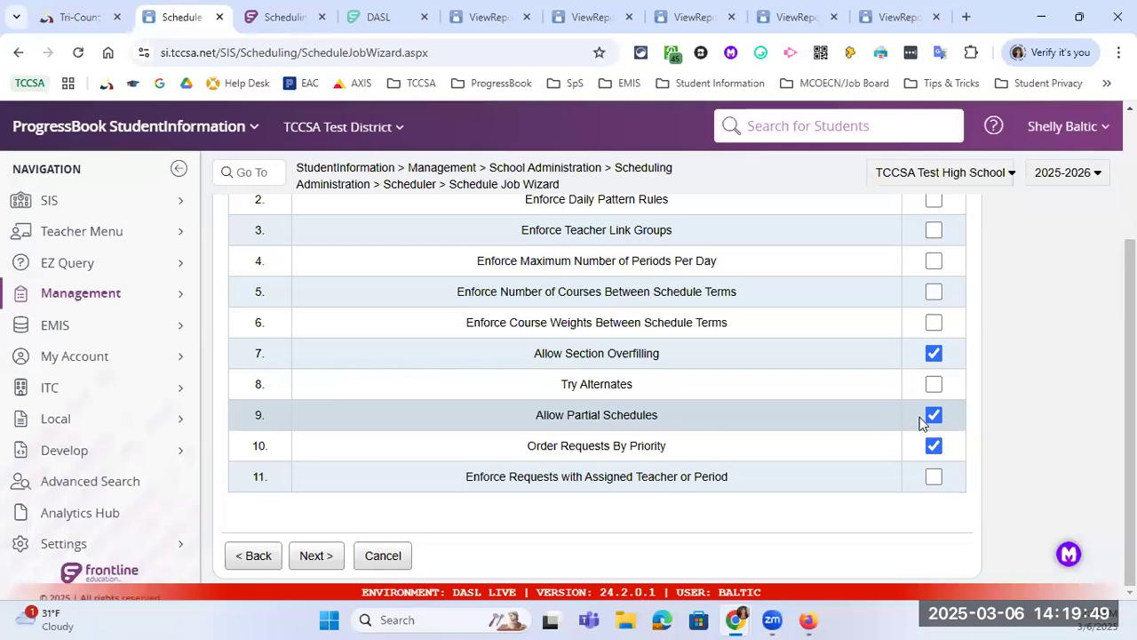
pyautogui.scroll(3, 911, 413)
pyautogui.click(942, 275)
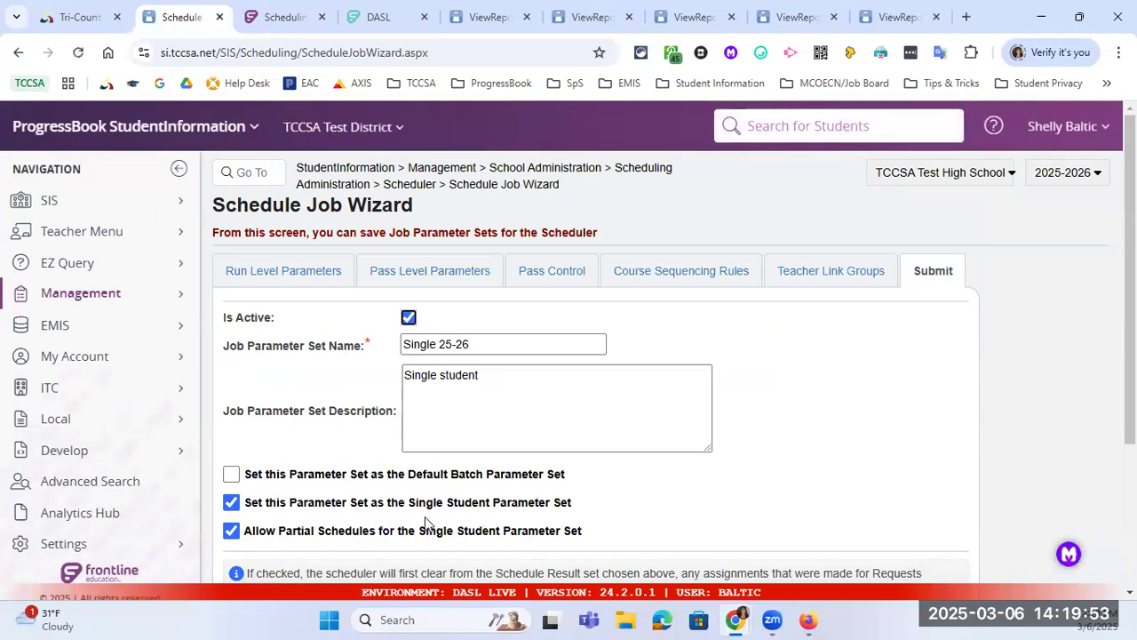
# Step: Review the single student parameter set options and the Clear Schedule Results options for scheduler-created and manual assignments
pyautogui.scroll(-1, 399, 531)
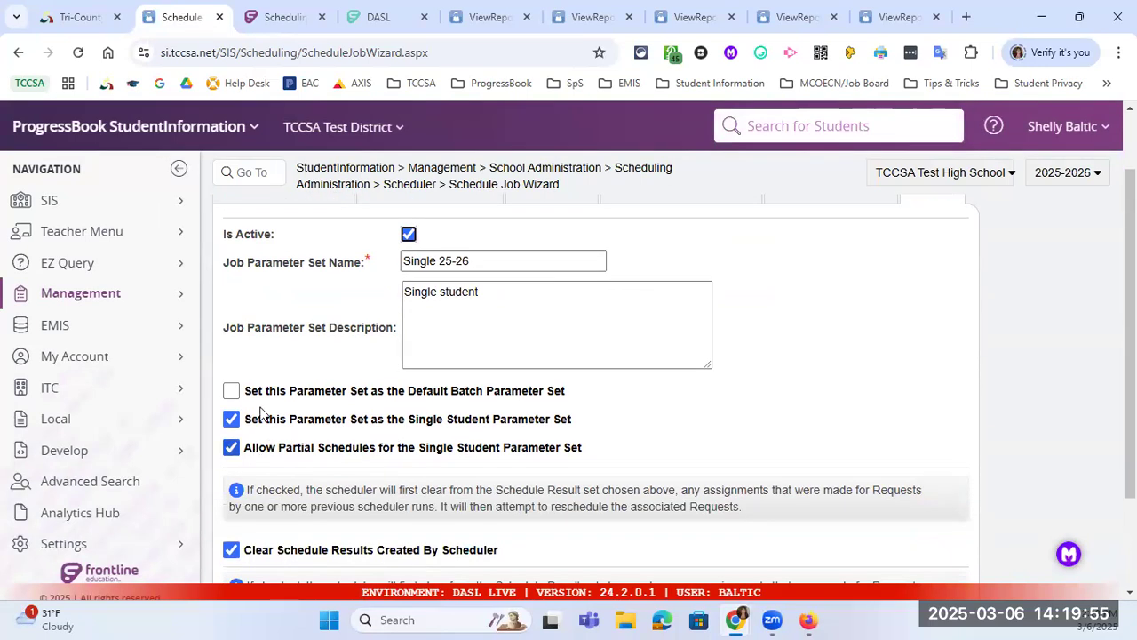
pyautogui.scroll(-2, 244, 427)
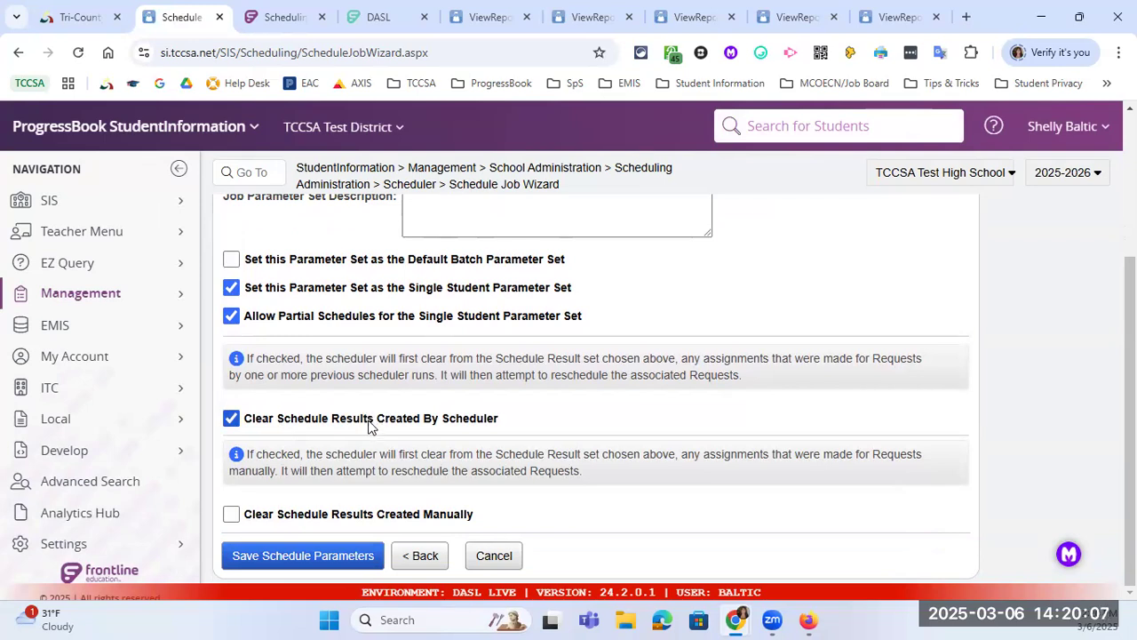
pyautogui.doubleClick(392, 423)
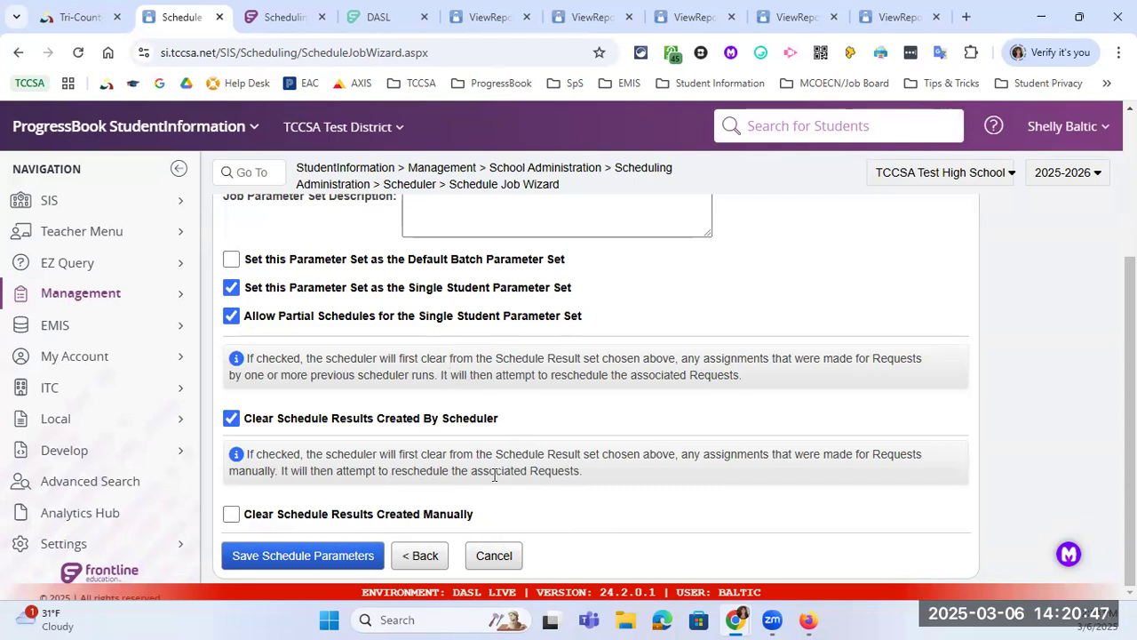
# Step: Save the single student schedule parameters, and look up the grade 10 test student to open their full schedule
pyautogui.click(341, 560)
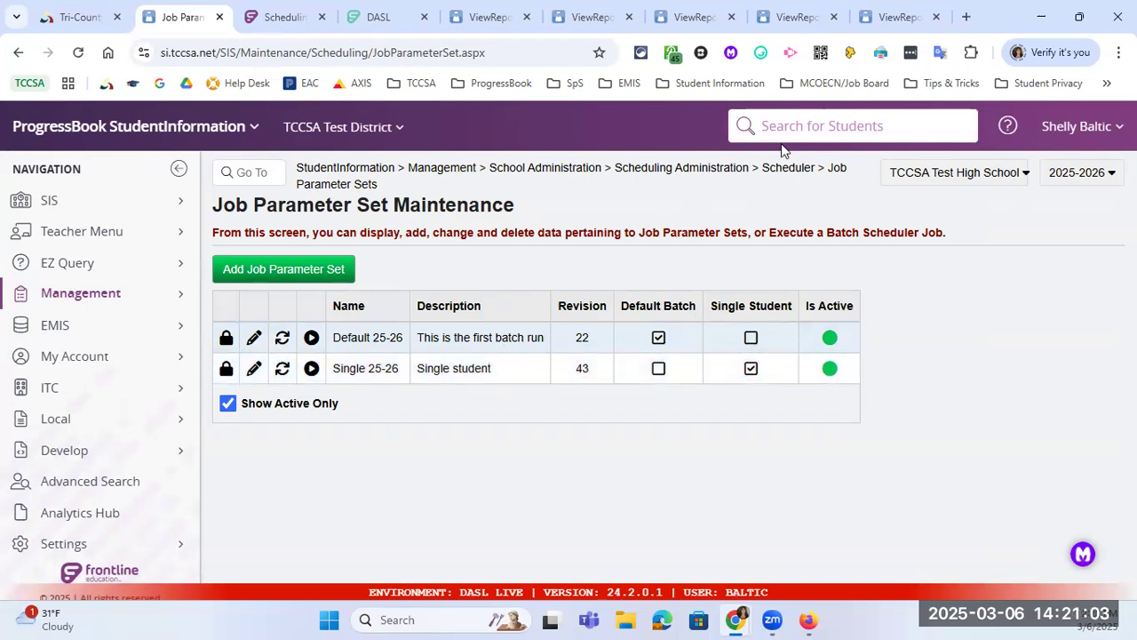
pyautogui.write('Shi')
pyautogui.press('Return')
pyautogui.click(360, 172)
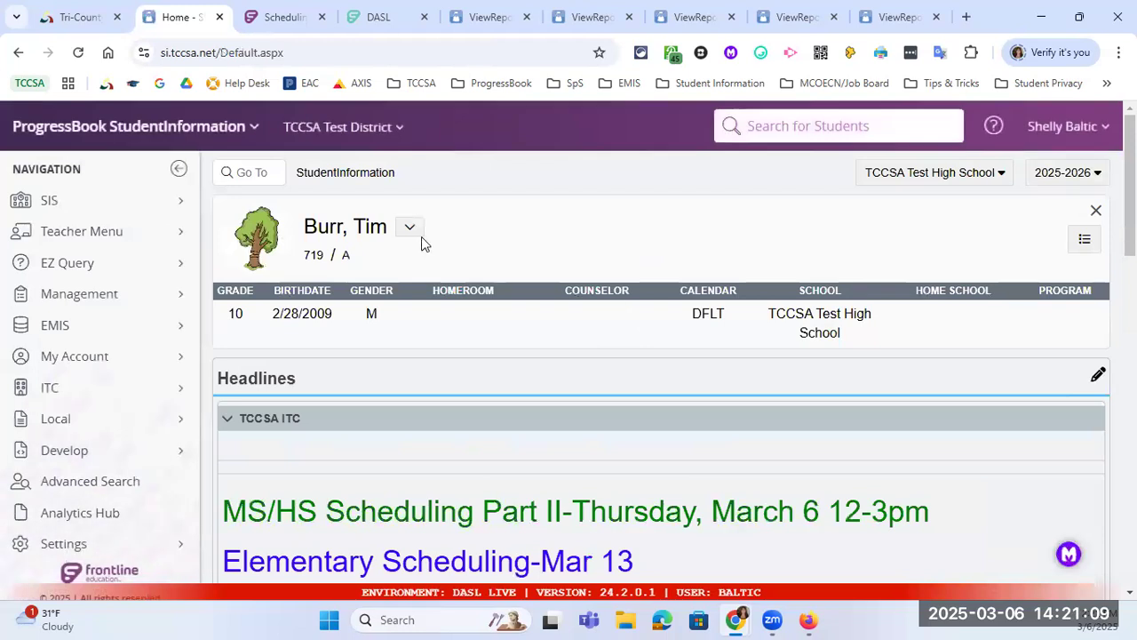
pyautogui.click(414, 231)
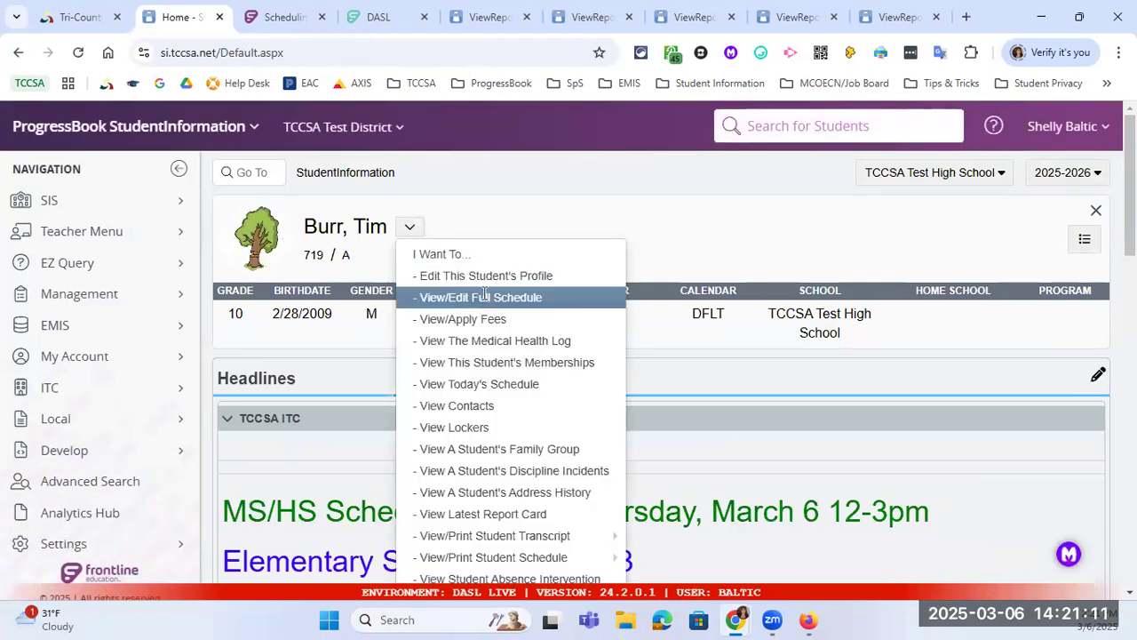
pyautogui.click(488, 297)
pyautogui.scroll(-3, 545, 283)
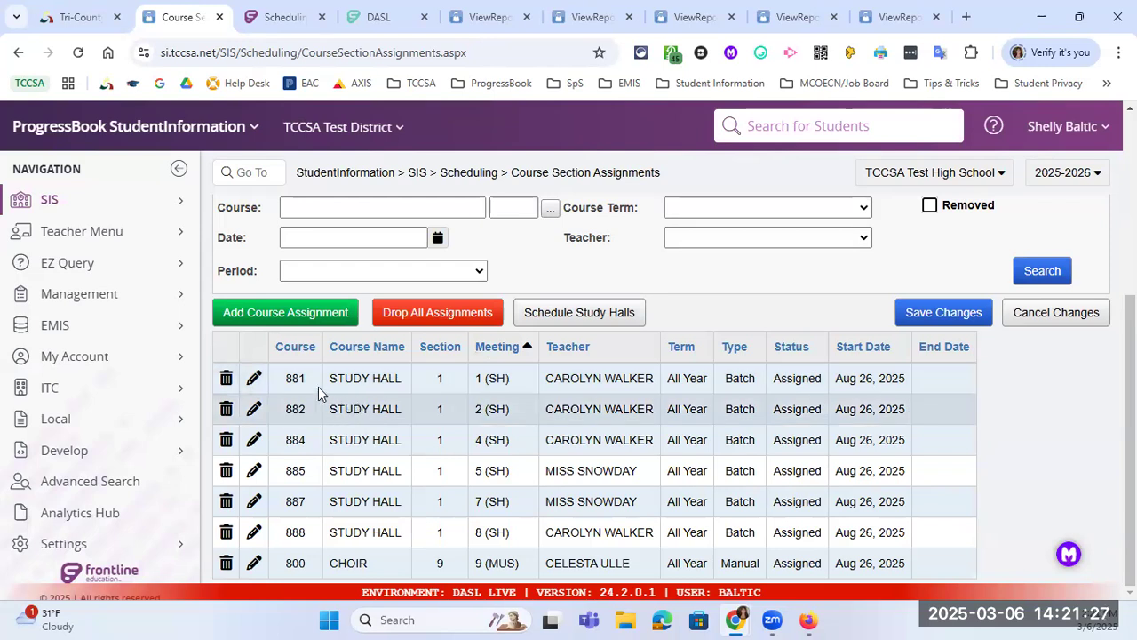
# Step: Mark the student's study hall assignments 881 and 882 for deletion using Remove / Delete
pyautogui.click(226, 384)
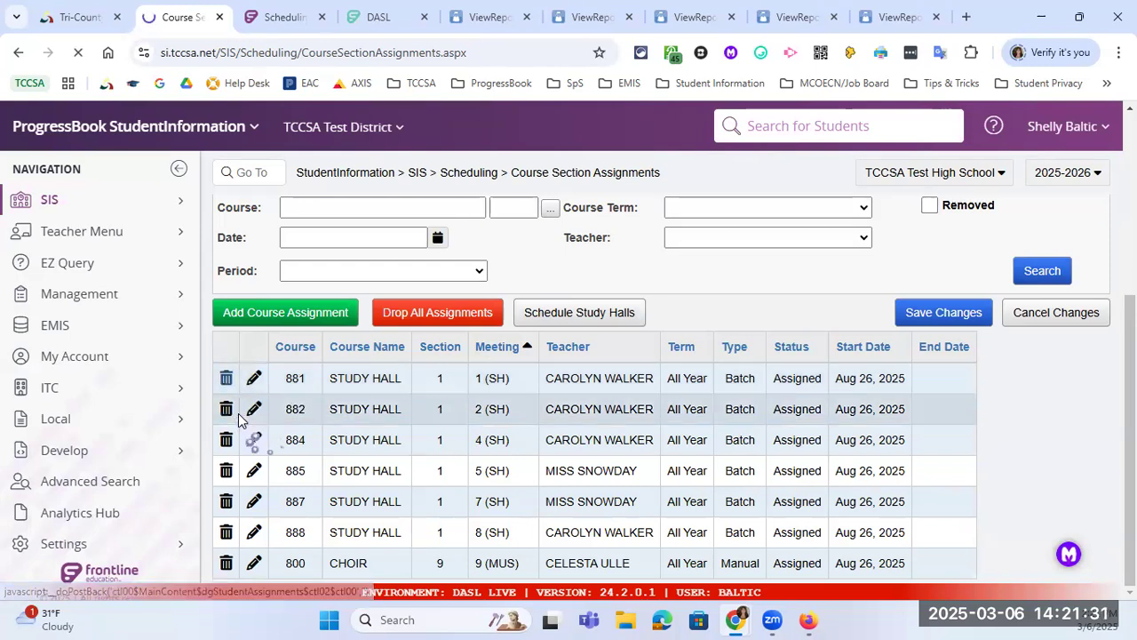
pyautogui.click(226, 524)
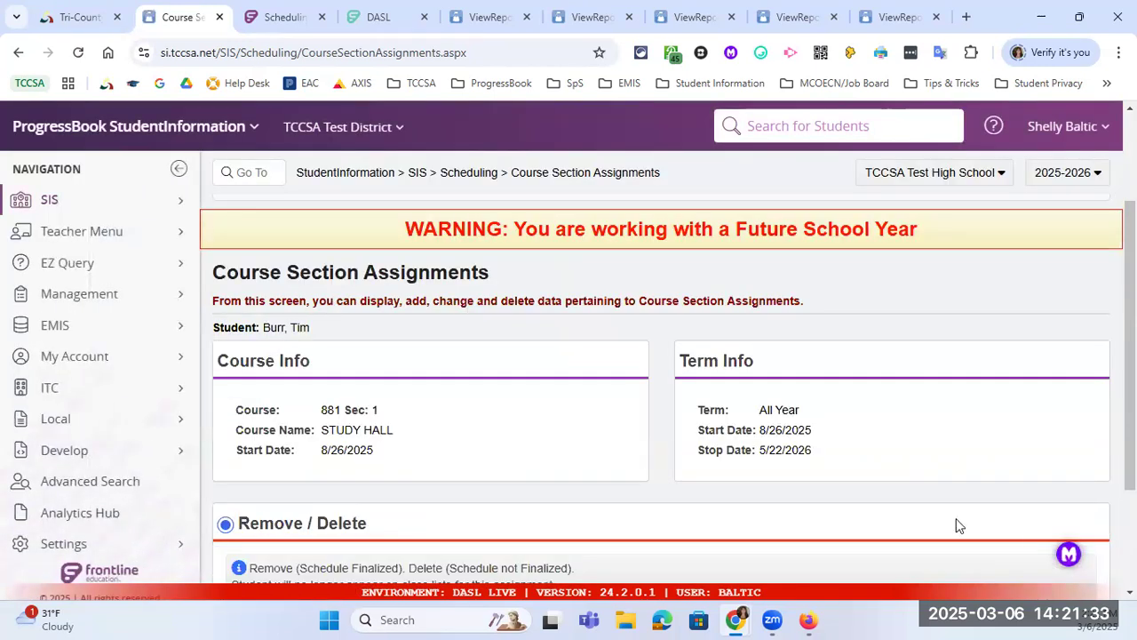
pyautogui.scroll(-2, 956, 518)
pyautogui.click(1009, 567)
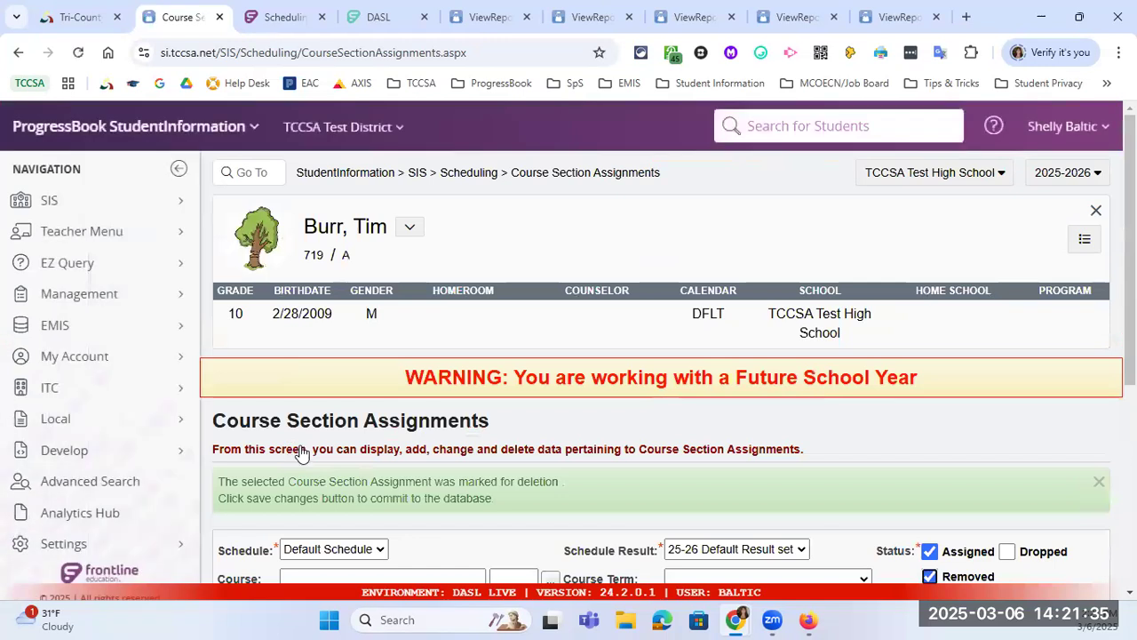
pyautogui.scroll(-5, 275, 448)
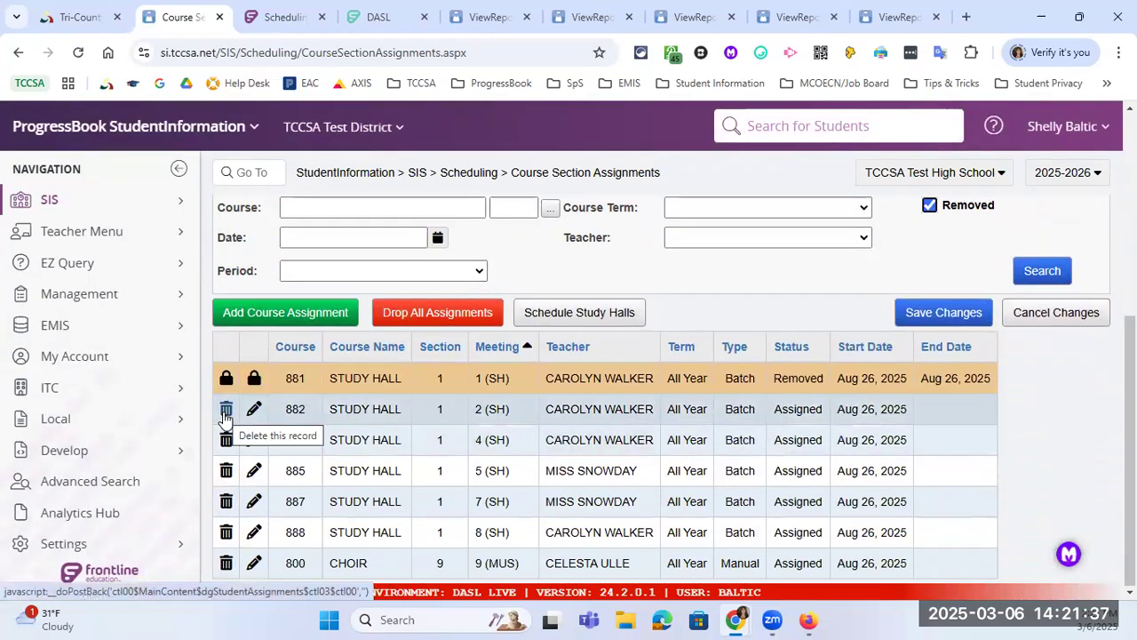
pyautogui.click(226, 412)
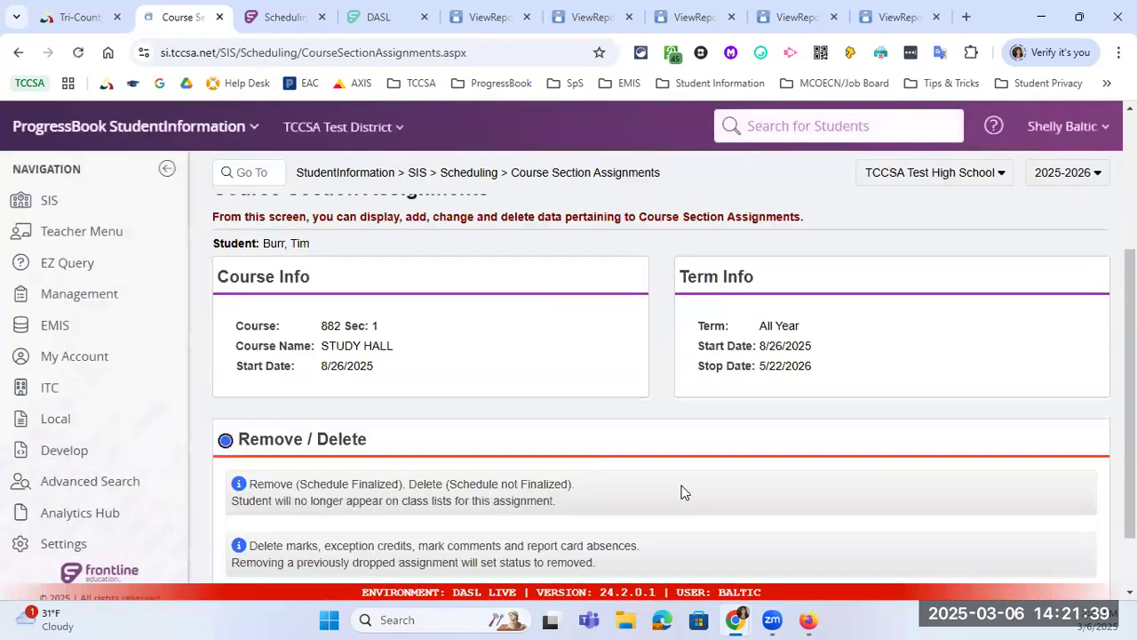
pyautogui.scroll(-1, 966, 533)
pyautogui.click(1018, 561)
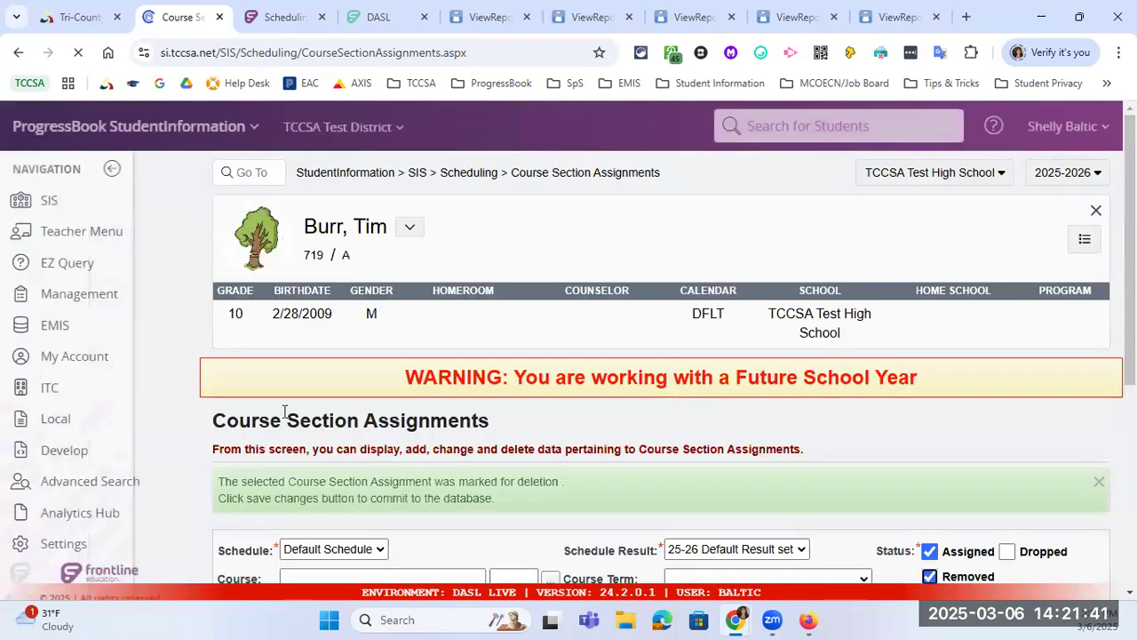
# Step: Mark the student's study hall assignments 884 and 885 for deletion using Remove / Delete
pyautogui.scroll(-5, 229, 479)
pyautogui.click(227, 479)
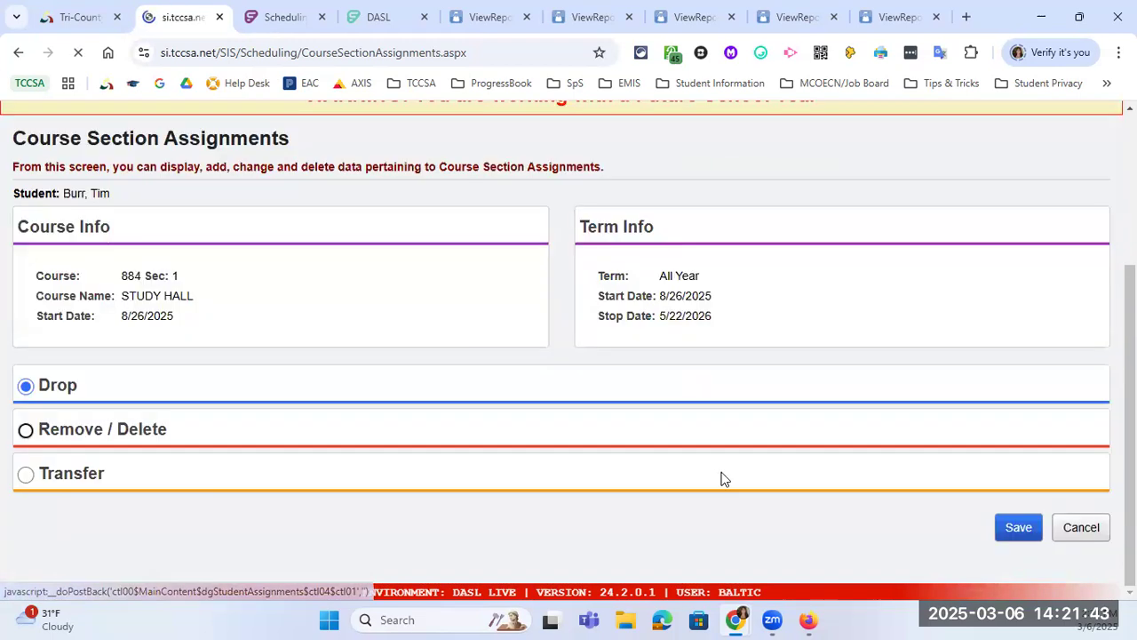
pyautogui.scroll(-2, 711, 471)
pyautogui.click(1017, 561)
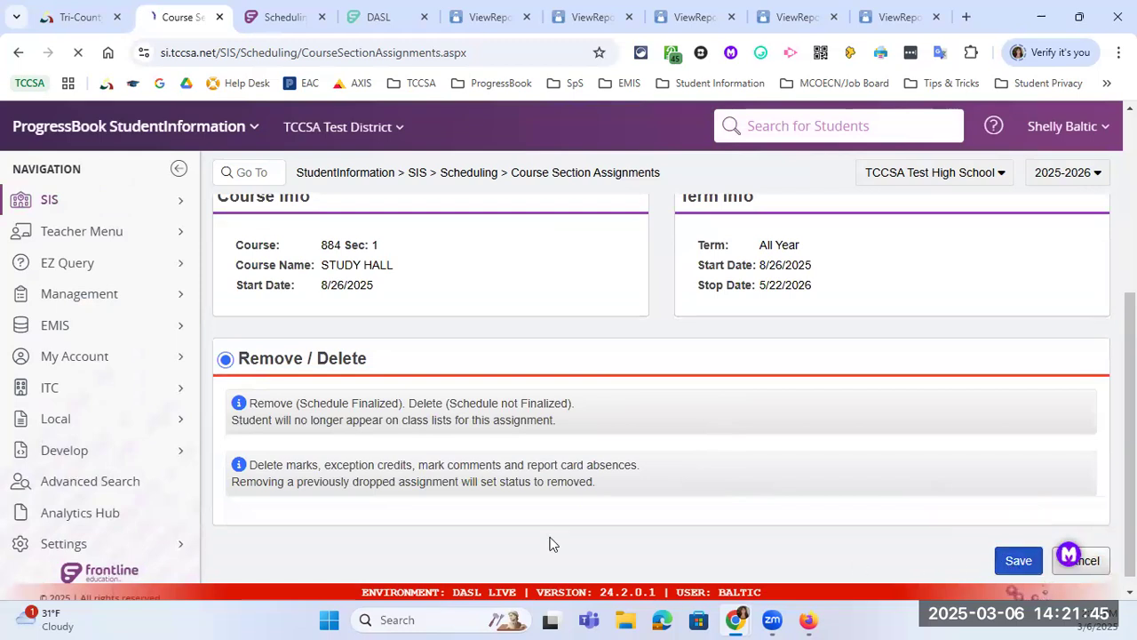
pyautogui.scroll(-5, 259, 474)
pyautogui.scroll(-1, 260, 474)
pyautogui.click(226, 471)
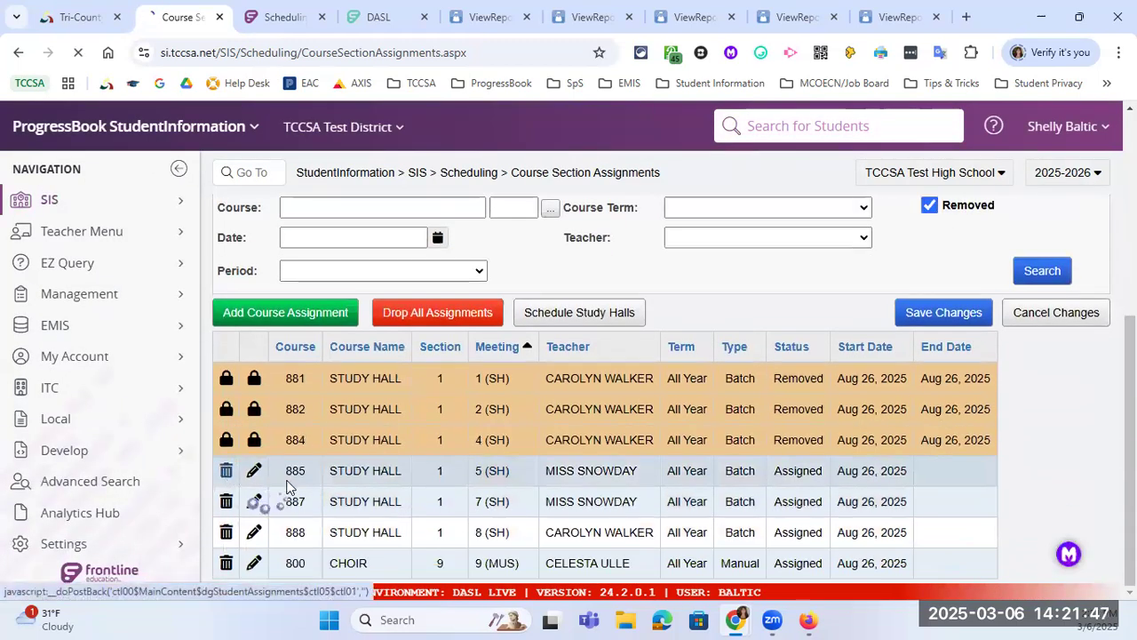
pyautogui.scroll(-1, 600, 456)
pyautogui.click(1012, 558)
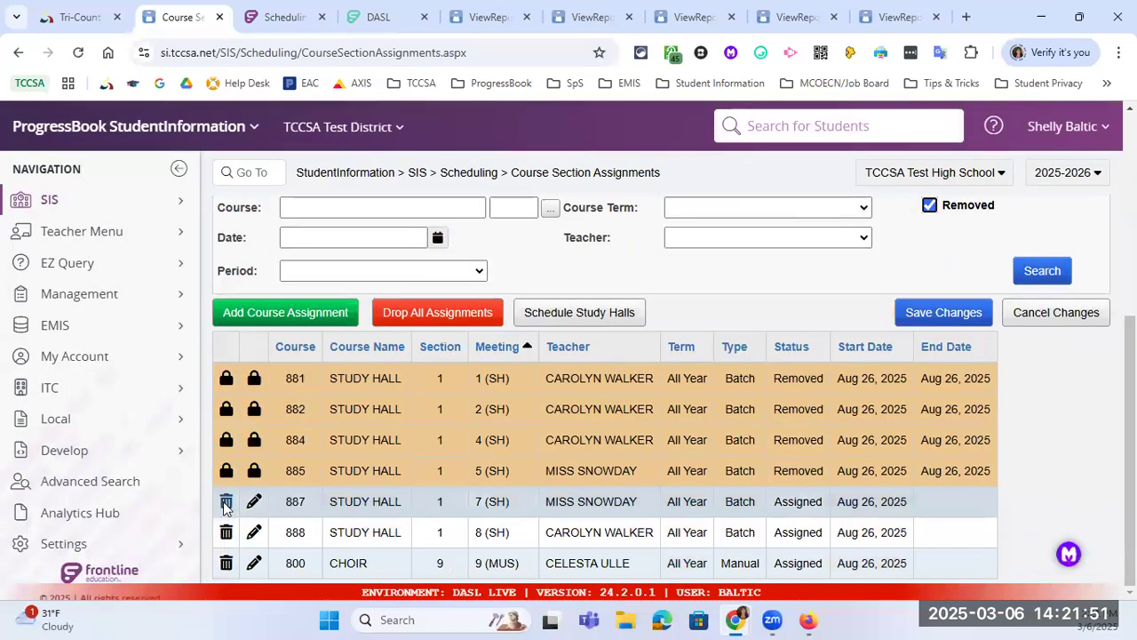
# Step: Mark study hall assignments 887 and 888 for deletion and save the course section assignment changes
pyautogui.click(224, 502)
pyautogui.scroll(-1, 716, 489)
pyautogui.click(1013, 558)
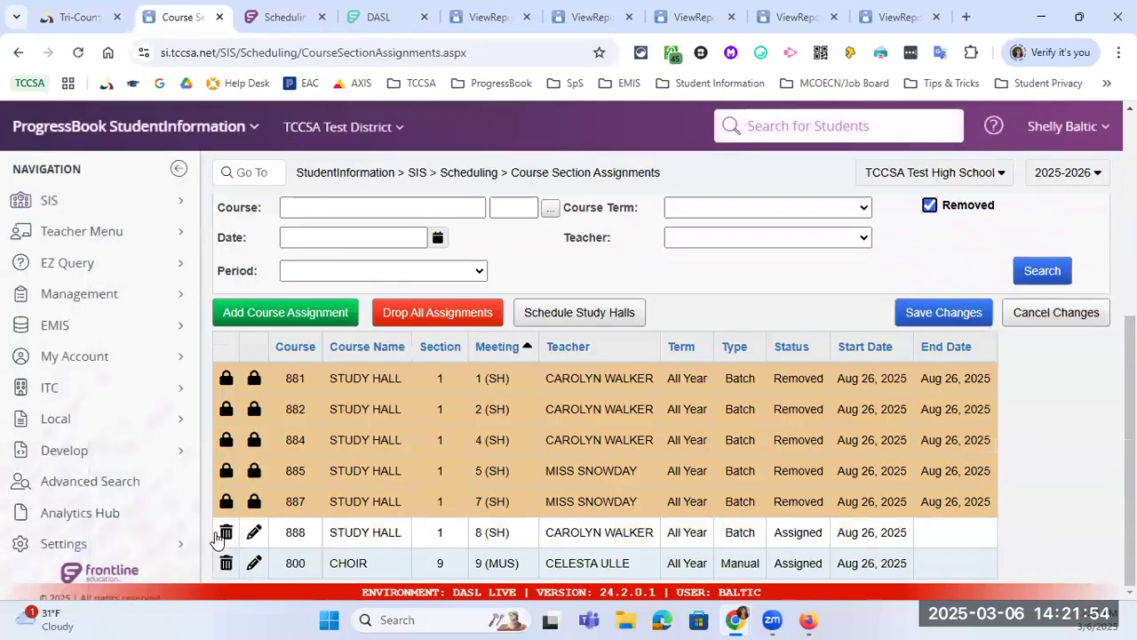
pyautogui.click(226, 533)
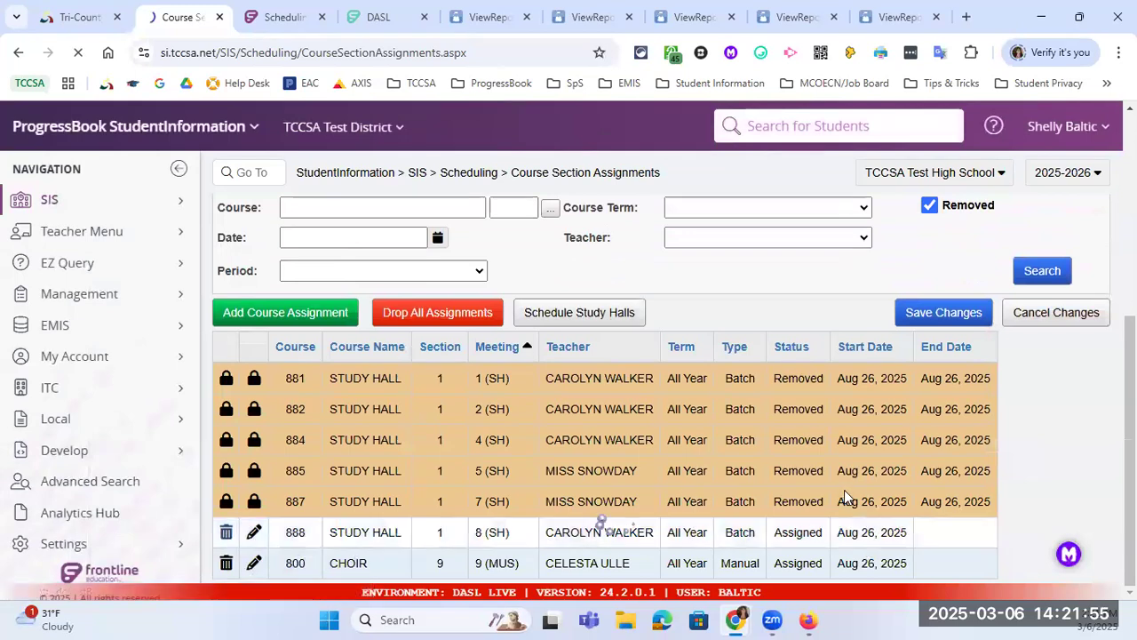
pyautogui.scroll(-1, 991, 537)
pyautogui.click(1013, 560)
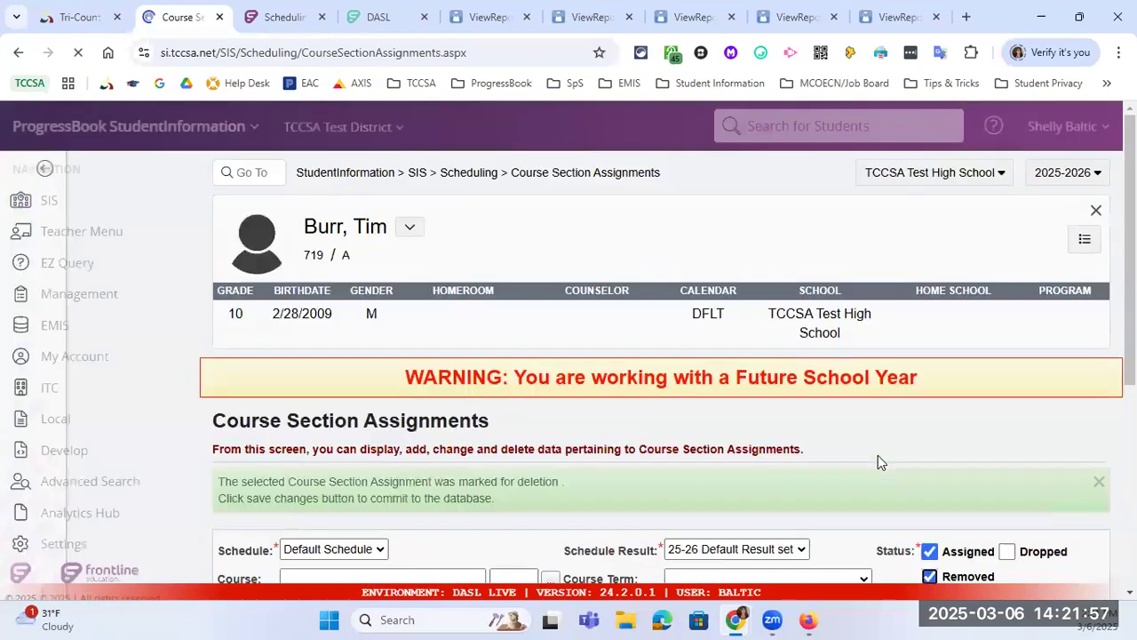
pyautogui.click(916, 357)
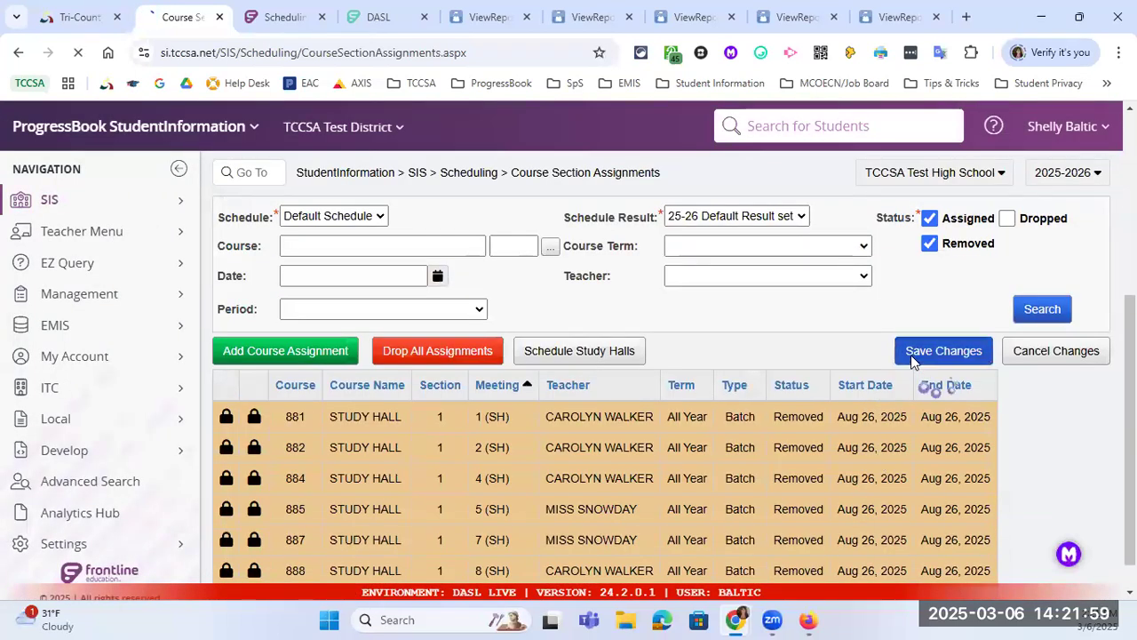
pyautogui.scroll(-2, 764, 396)
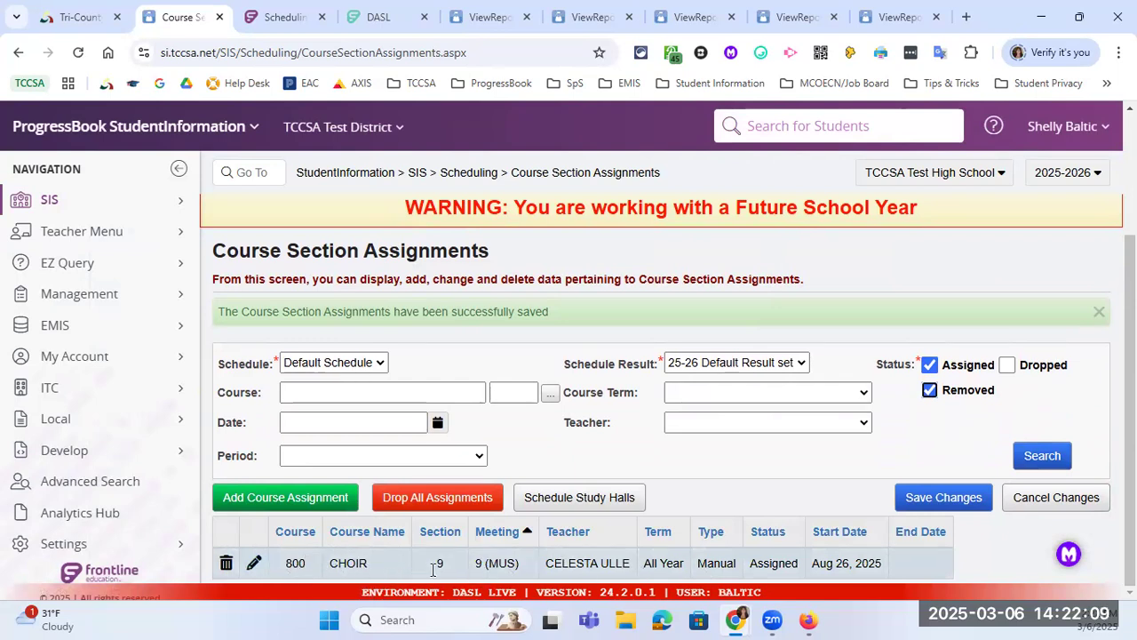
# Step: Open the student's scheduling requests and review which course requests have an assignment
pyautogui.click(453, 173)
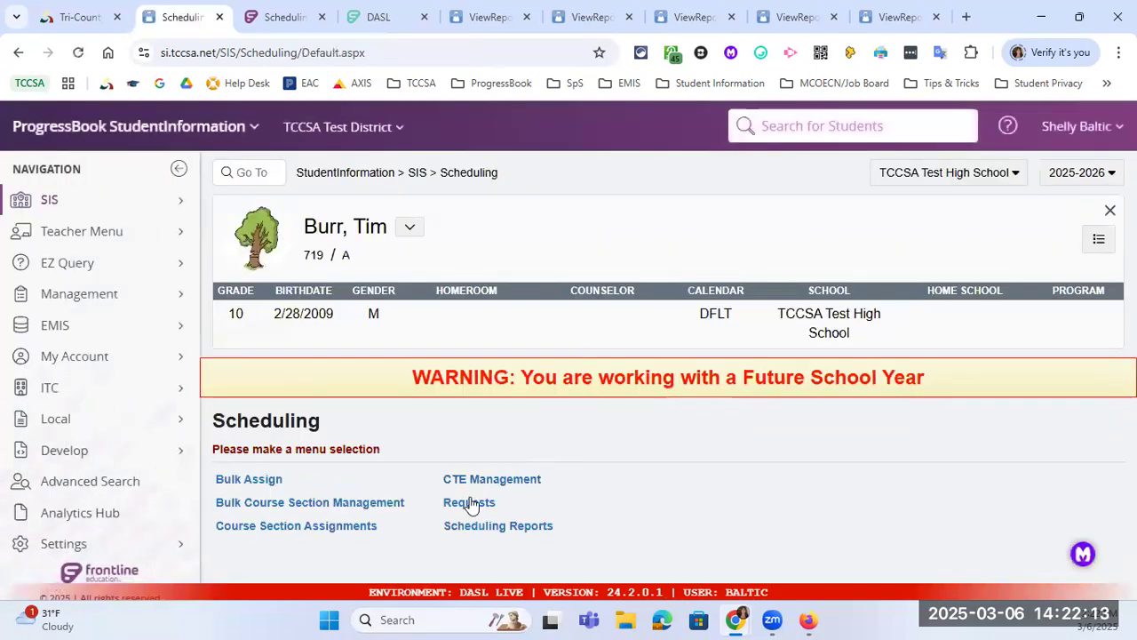
pyautogui.click(471, 503)
pyautogui.scroll(-4, 718, 391)
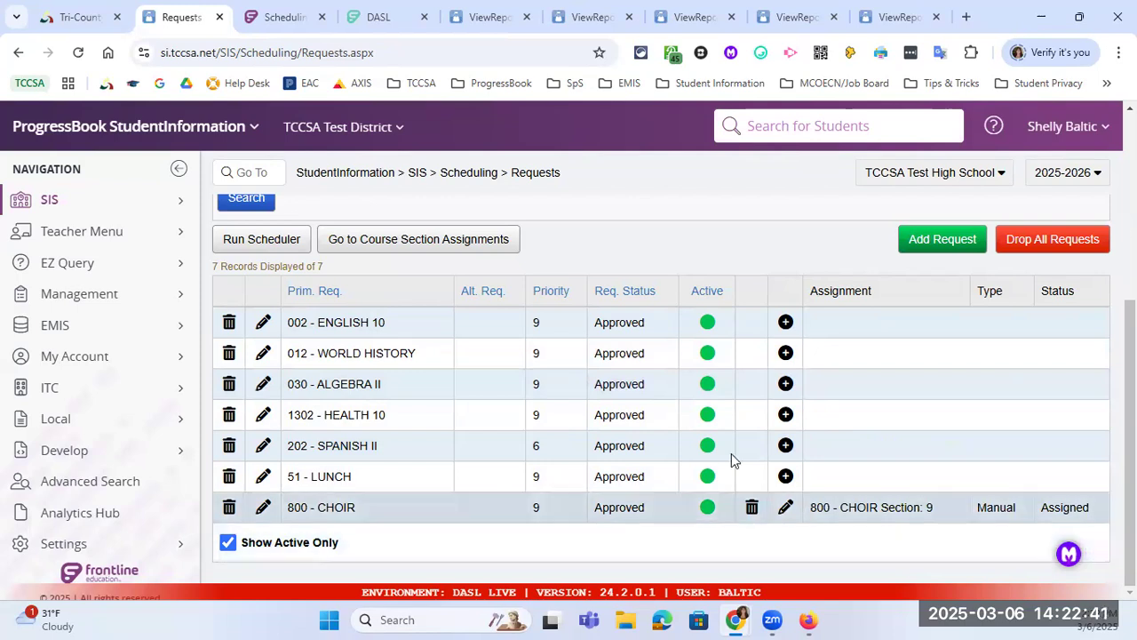
# Step: Run the single student scheduler on the student's requests and save the resulting course section assignments
pyautogui.click(267, 245)
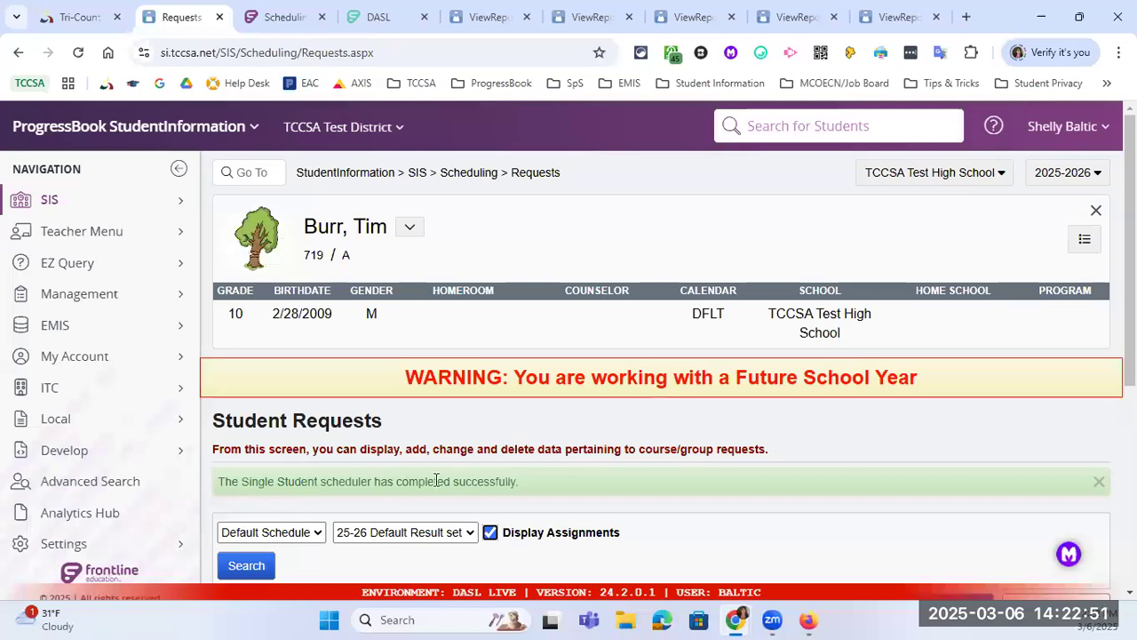
pyautogui.scroll(-2, 435, 480)
pyautogui.scroll(-2, 442, 471)
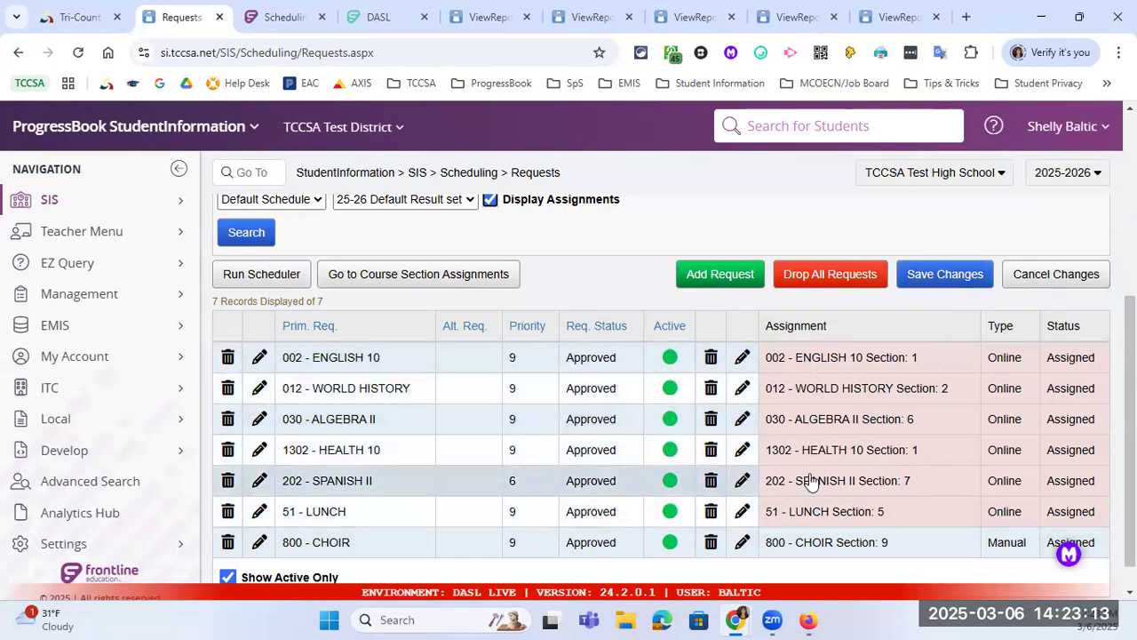
pyautogui.click(942, 277)
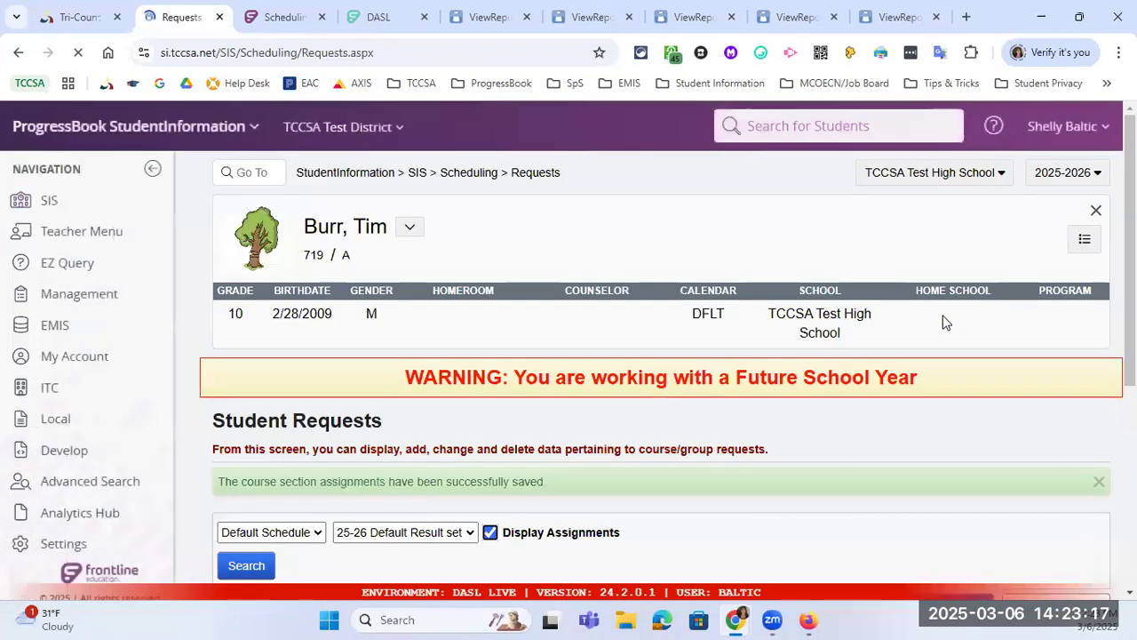
pyautogui.scroll(-3, 928, 322)
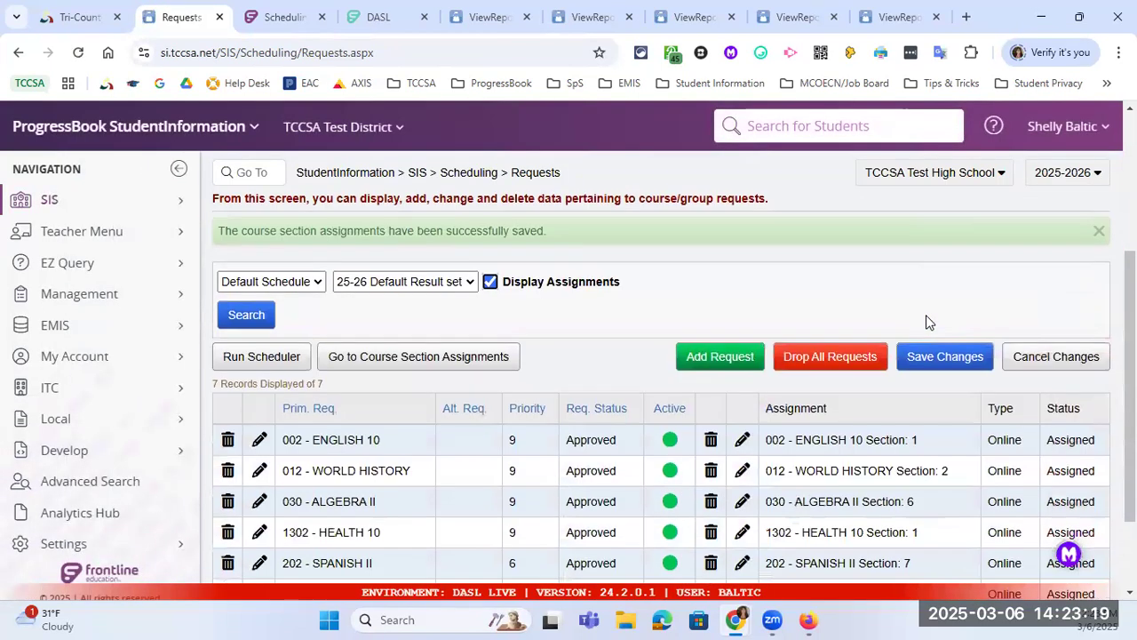
pyautogui.scroll(-2, 601, 292)
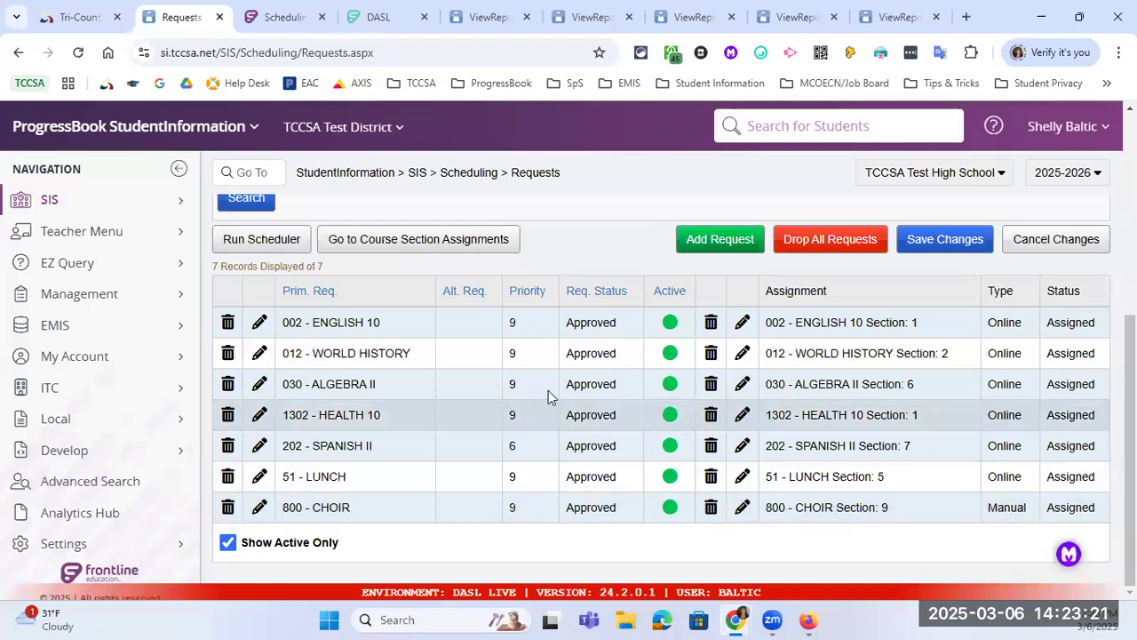
# Step: Return to the student's full schedule and check the assignment types, including the Choir assignment
pyautogui.scroll(4, 548, 390)
pyautogui.scroll(1, 406, 210)
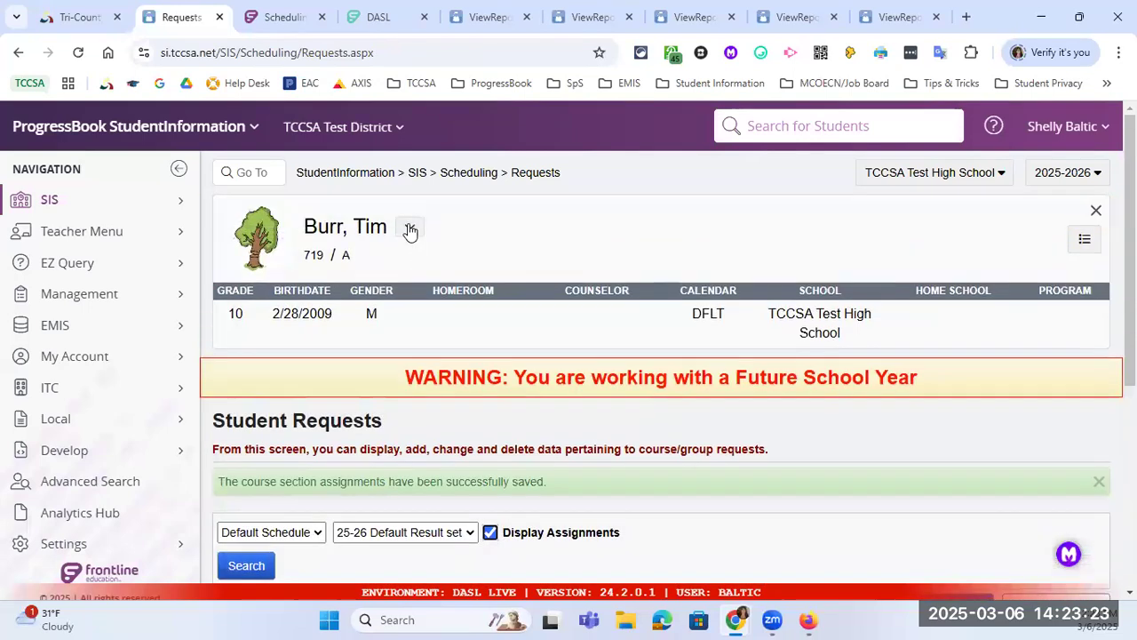
pyautogui.click(409, 228)
pyautogui.click(463, 299)
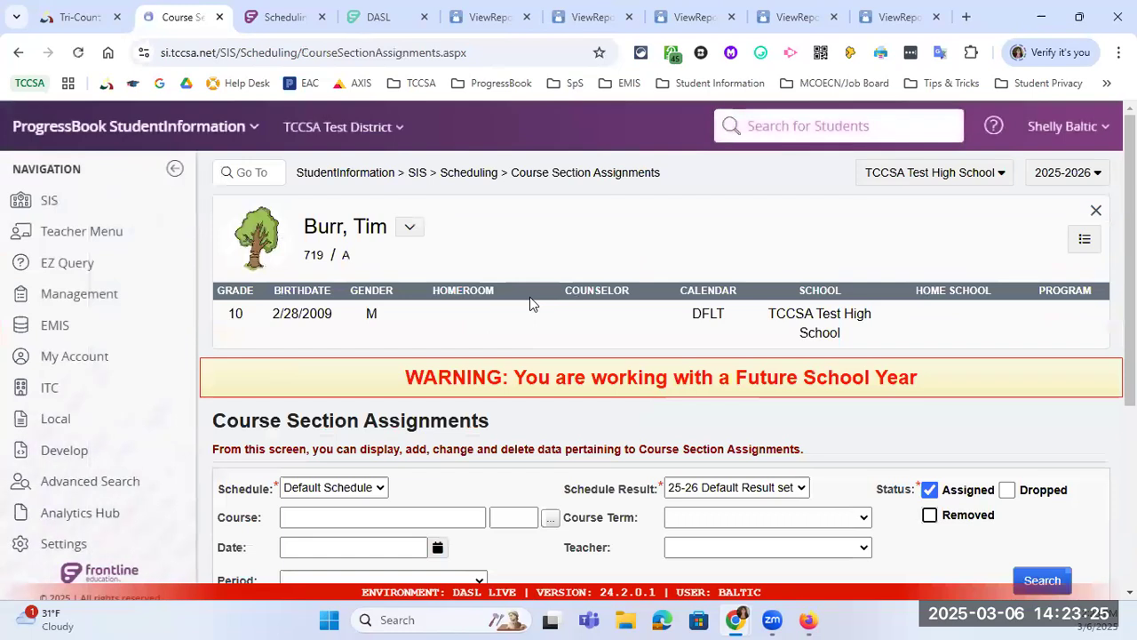
pyautogui.scroll(-5, 532, 298)
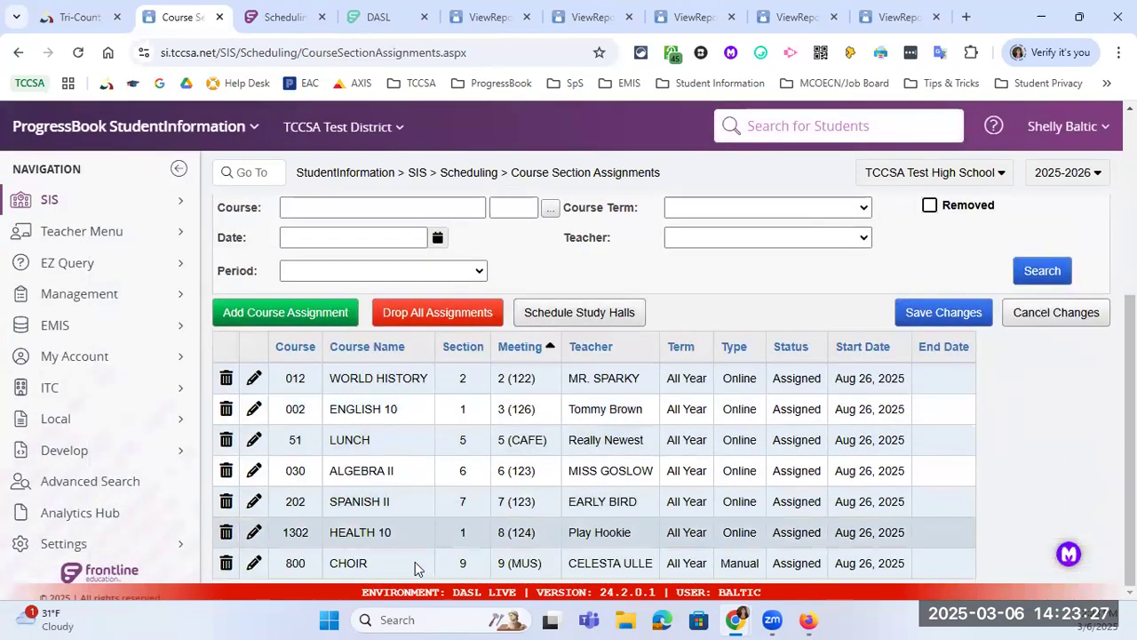
pyautogui.doubleClick(762, 570)
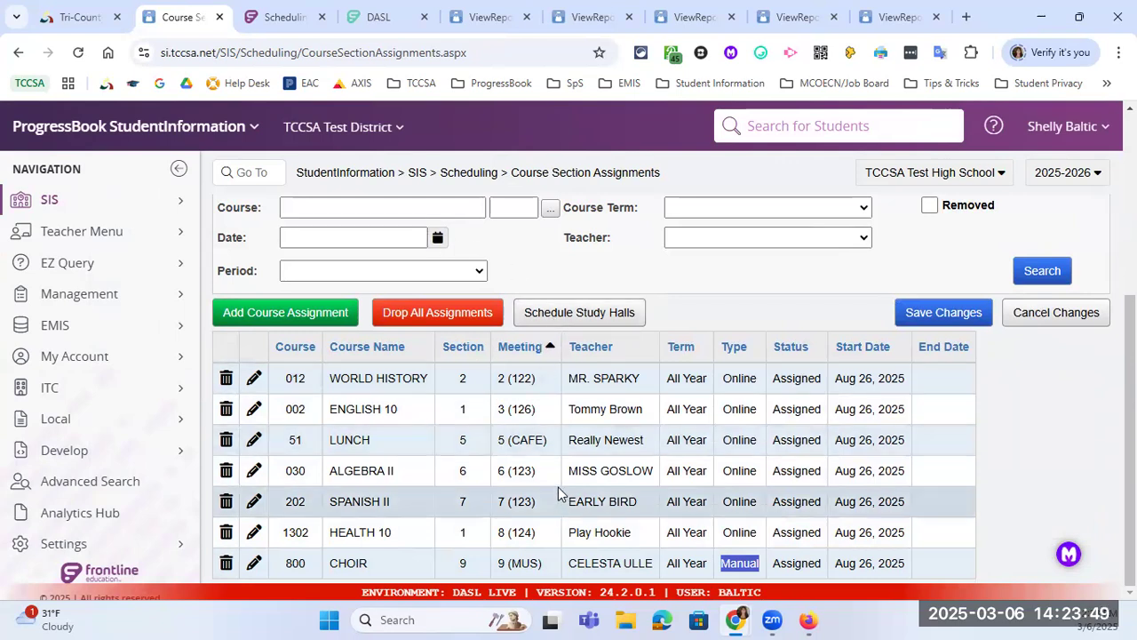
# Step: Schedule study halls in the student's open periods and save the course section assignments
pyautogui.click(588, 315)
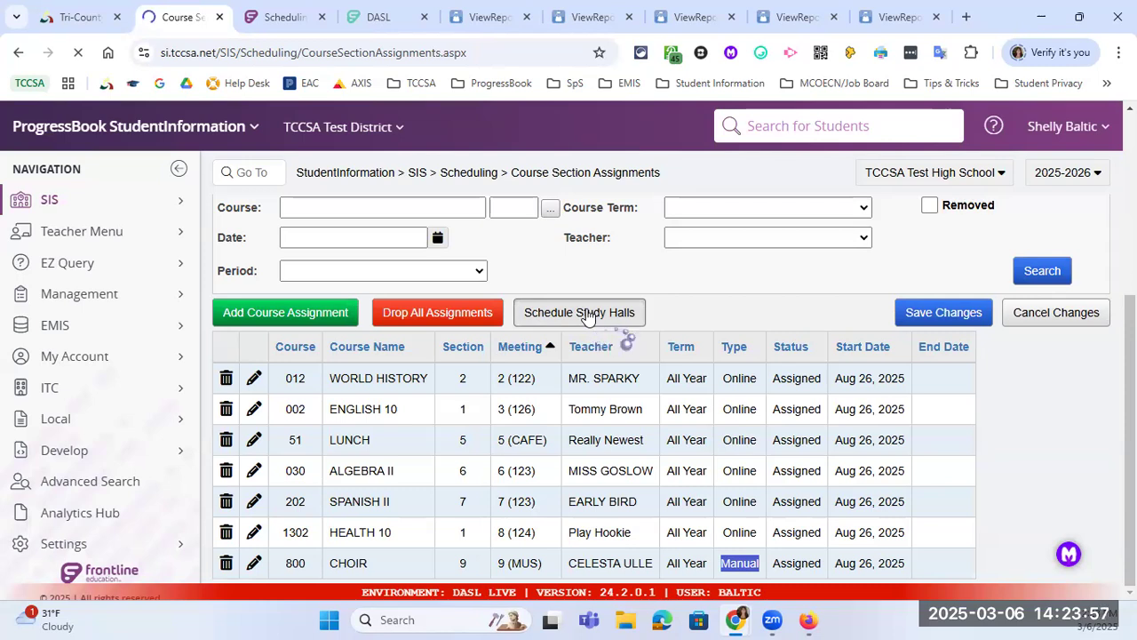
pyautogui.scroll(-3, 602, 341)
pyautogui.scroll(-2, 601, 342)
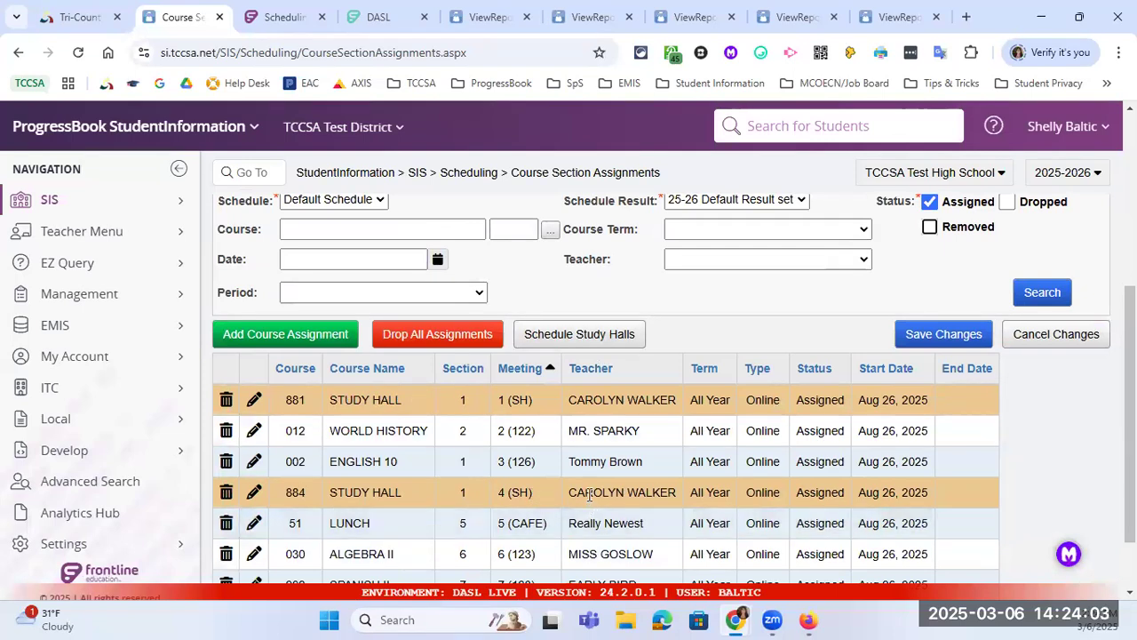
pyautogui.click(935, 335)
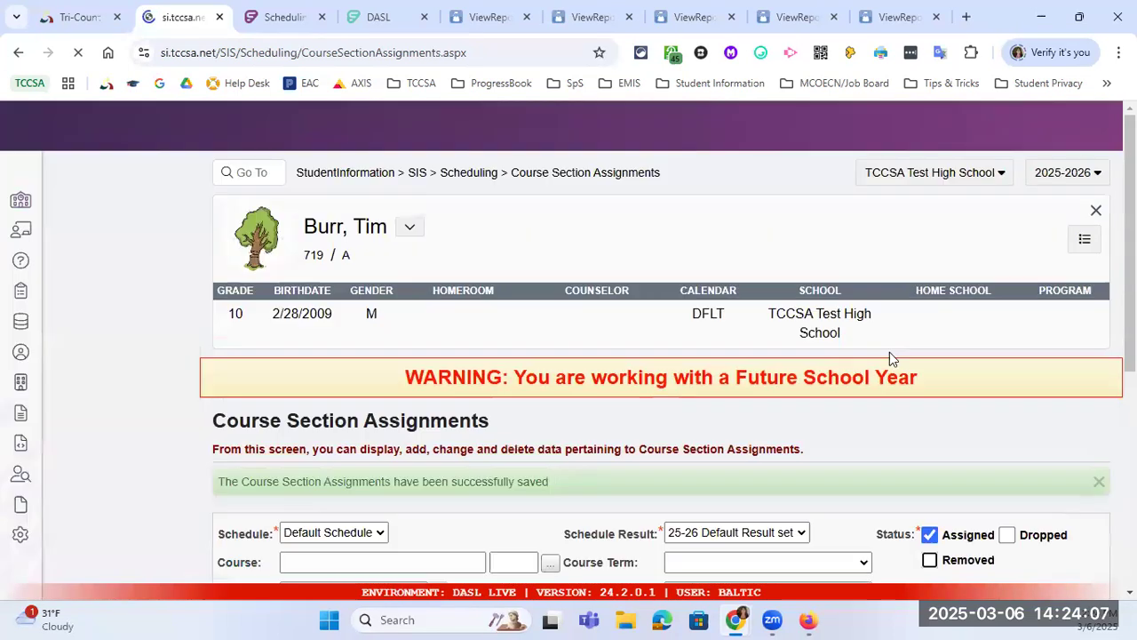
pyautogui.scroll(-5, 889, 352)
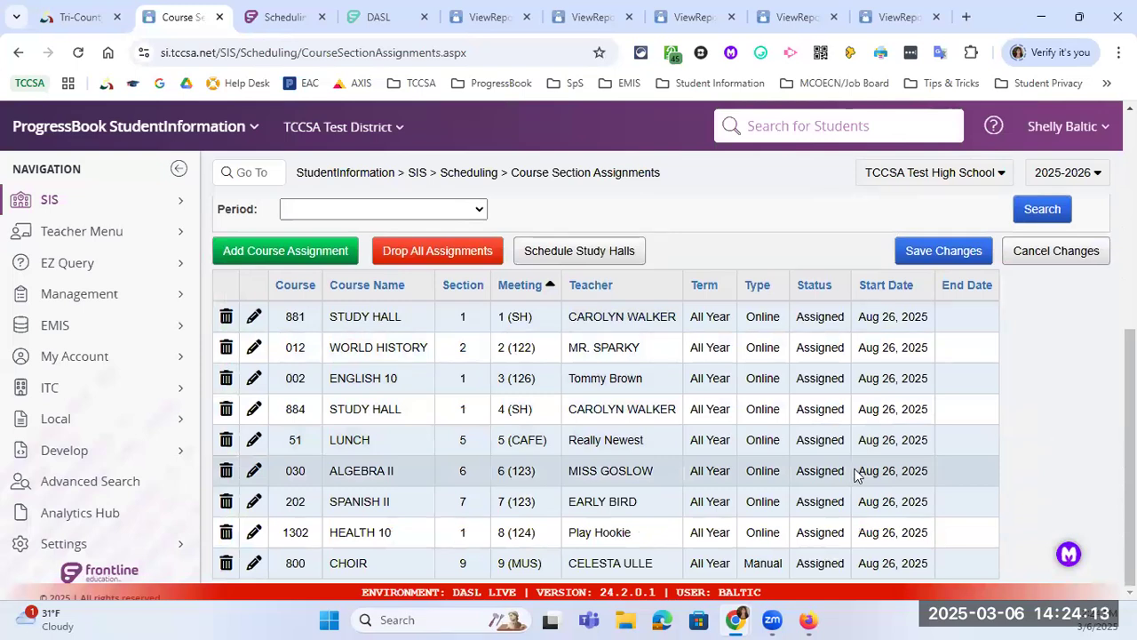
pyautogui.scroll(5, 755, 297)
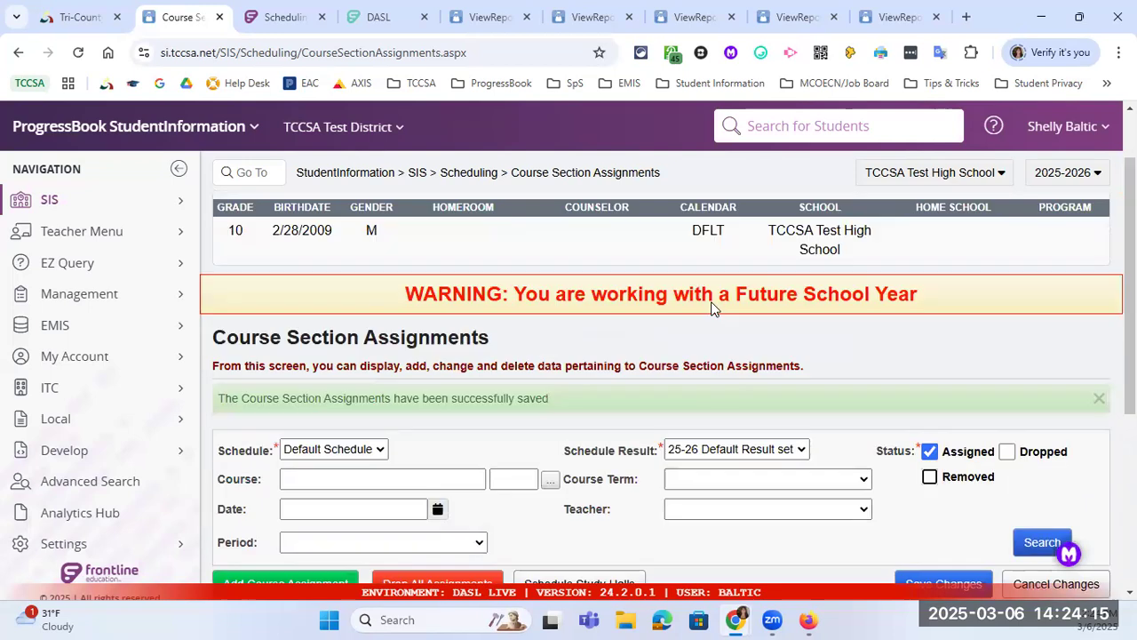
# Step: Switch to the Learning Center scheduling guide and look through its Course Request Reports and Scheduling Reports topics
pyautogui.doubleClick(307, 256)
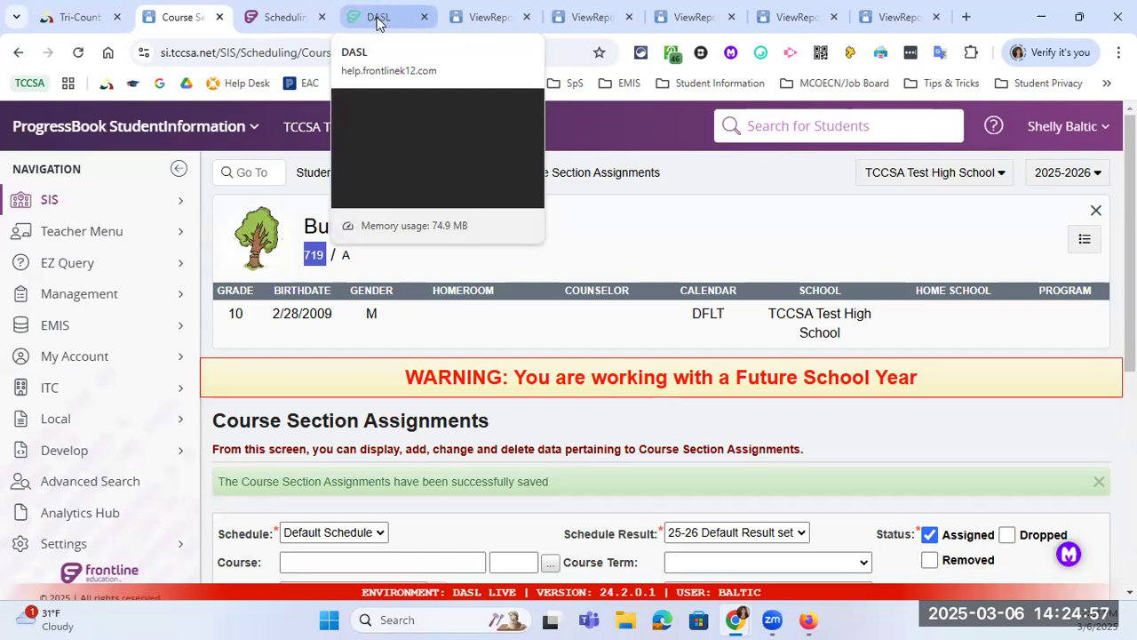
pyautogui.click(297, 17)
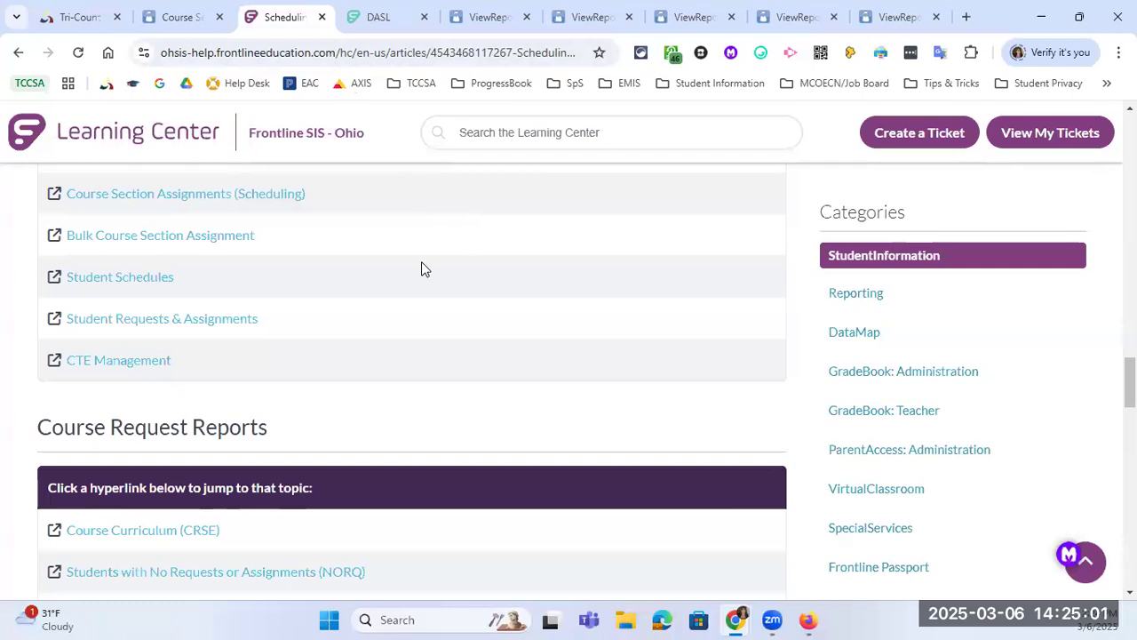
pyautogui.scroll(-2, 421, 267)
pyautogui.scroll(-2, 423, 267)
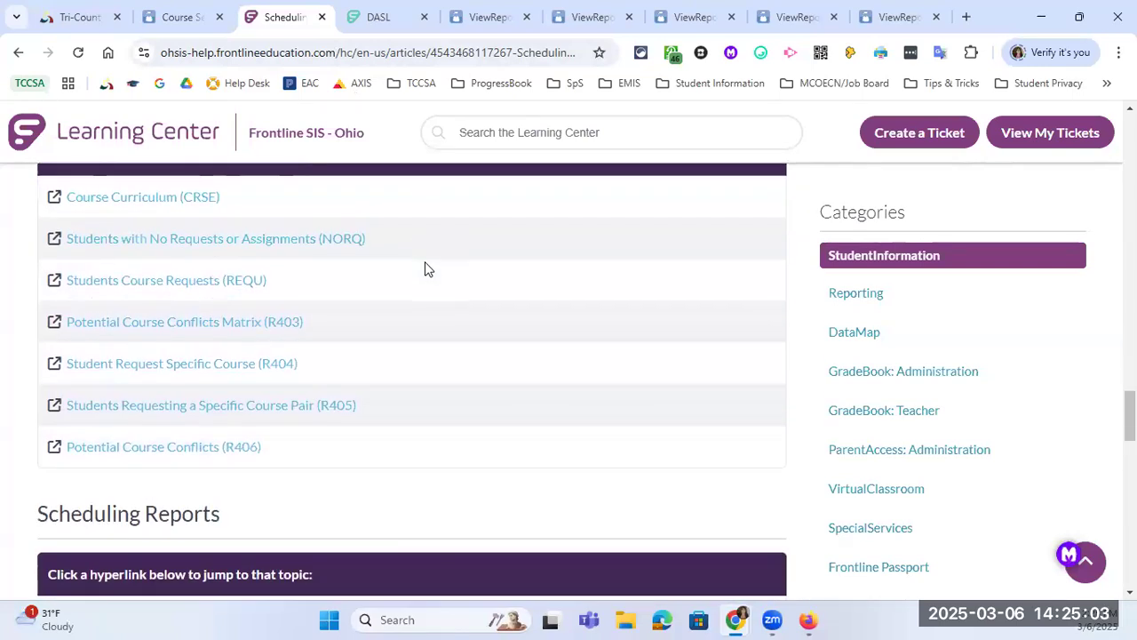
pyautogui.scroll(-3, 426, 266)
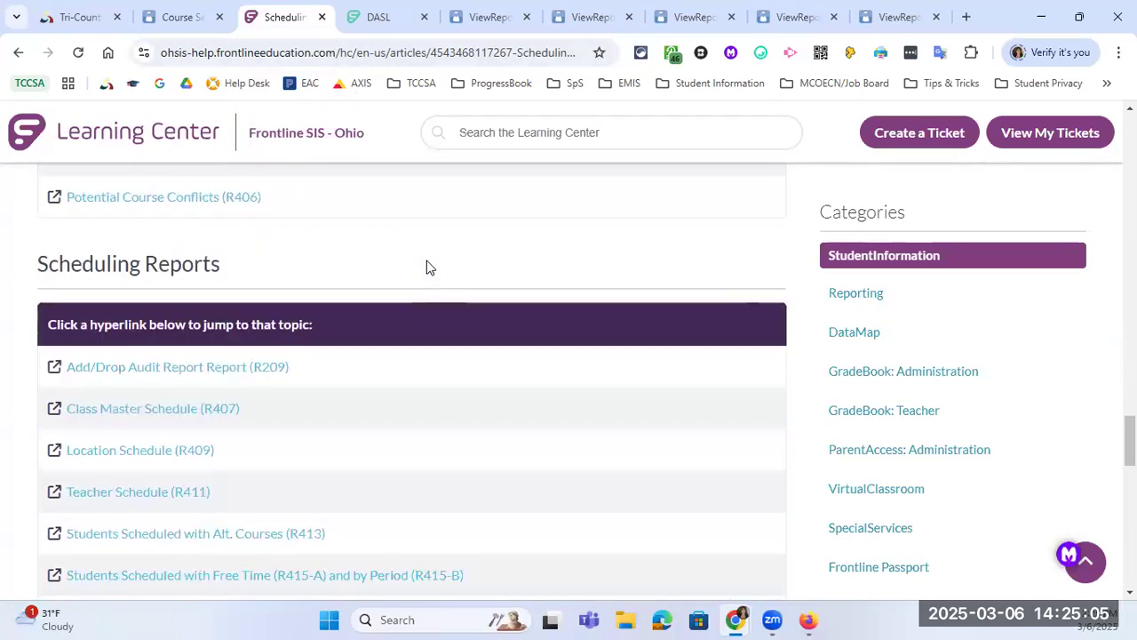
pyautogui.scroll(-2, 426, 268)
pyautogui.scroll(-2, 426, 268)
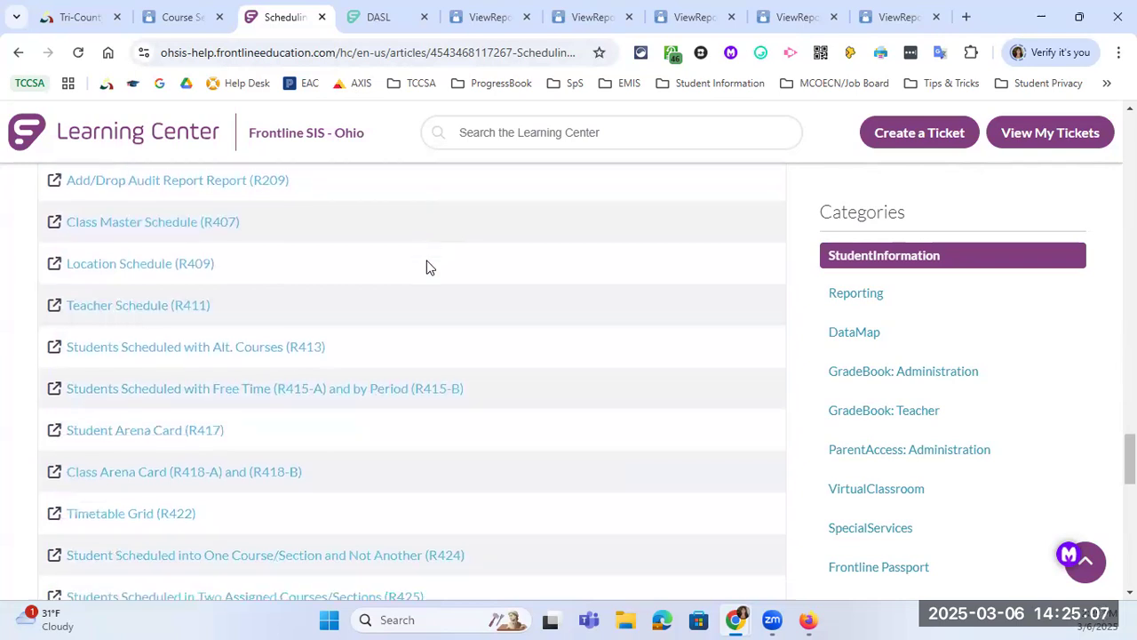
pyautogui.scroll(-3, 427, 266)
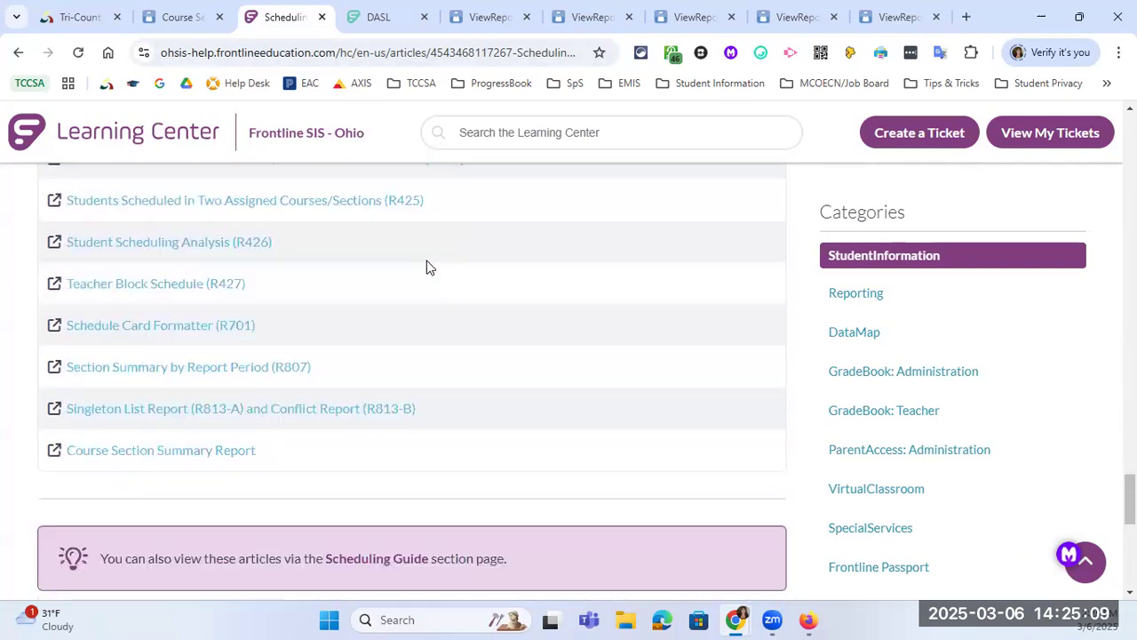
pyautogui.scroll(-2, 426, 267)
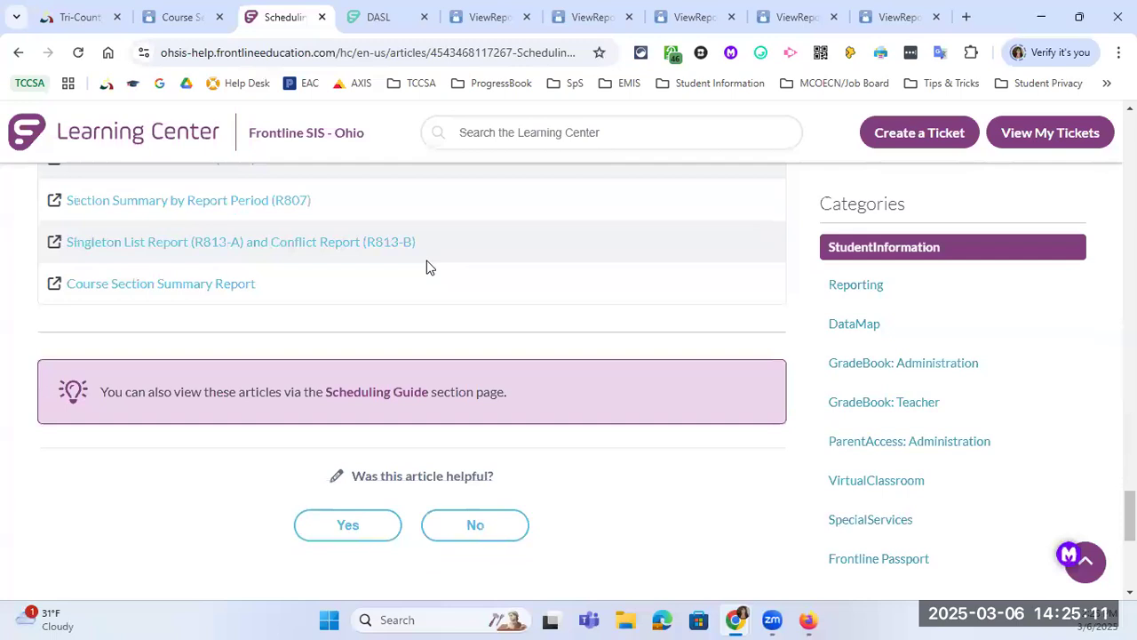
# Step: Look back through the guide's Scheduling, Scheduler, course setup and School Year Initialization topics
pyautogui.scroll(12, 427, 267)
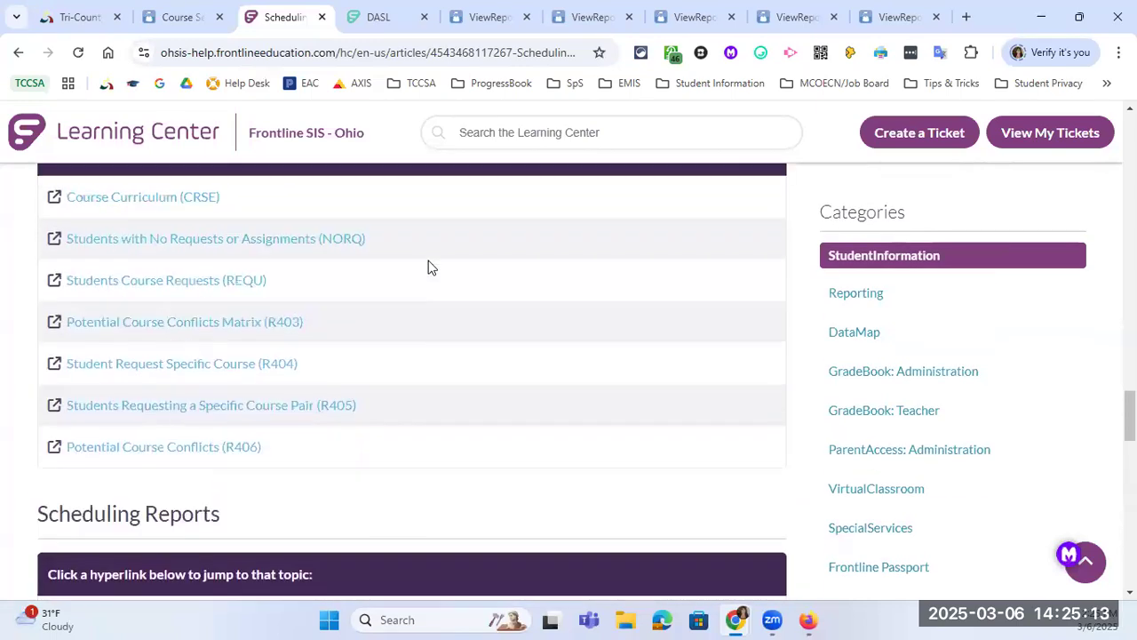
pyautogui.scroll(5, 428, 267)
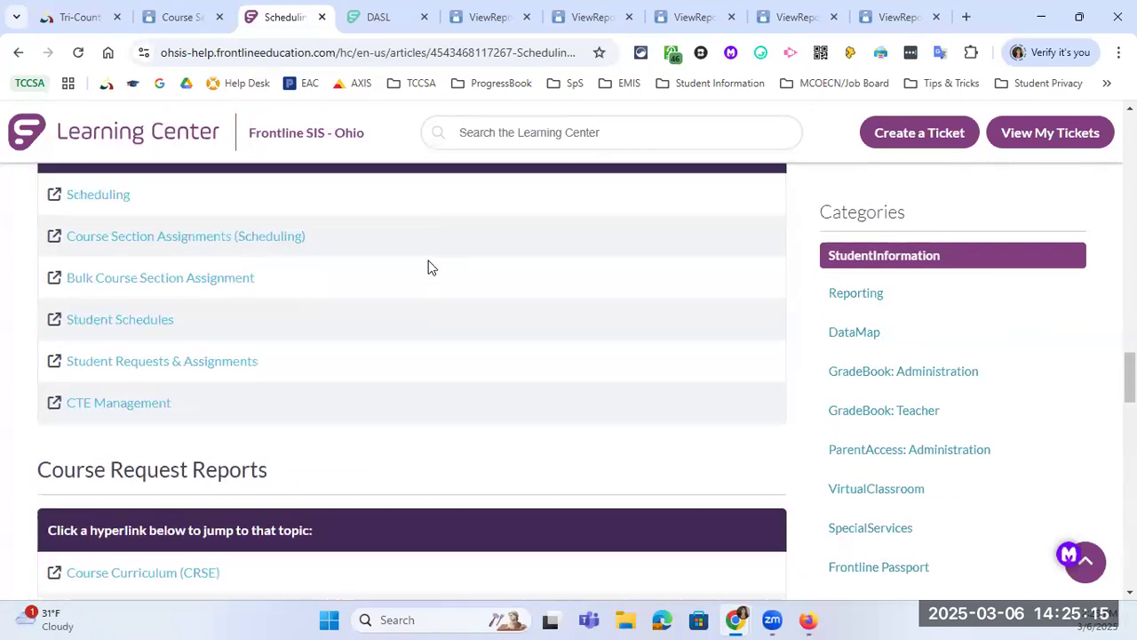
pyautogui.scroll(2, 428, 267)
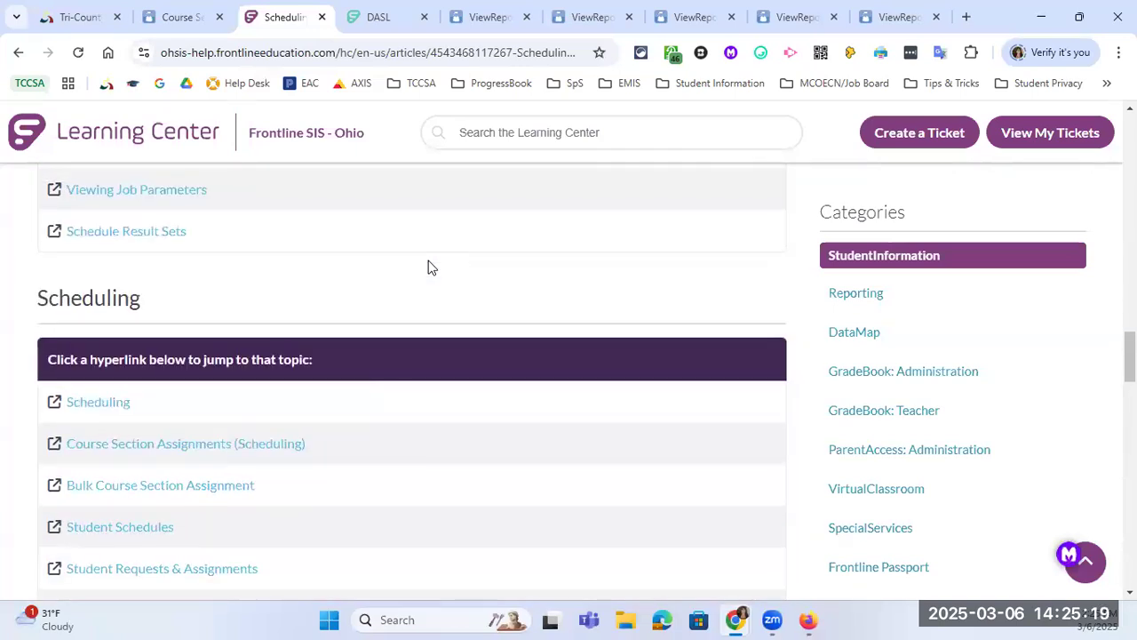
pyautogui.scroll(3, 424, 268)
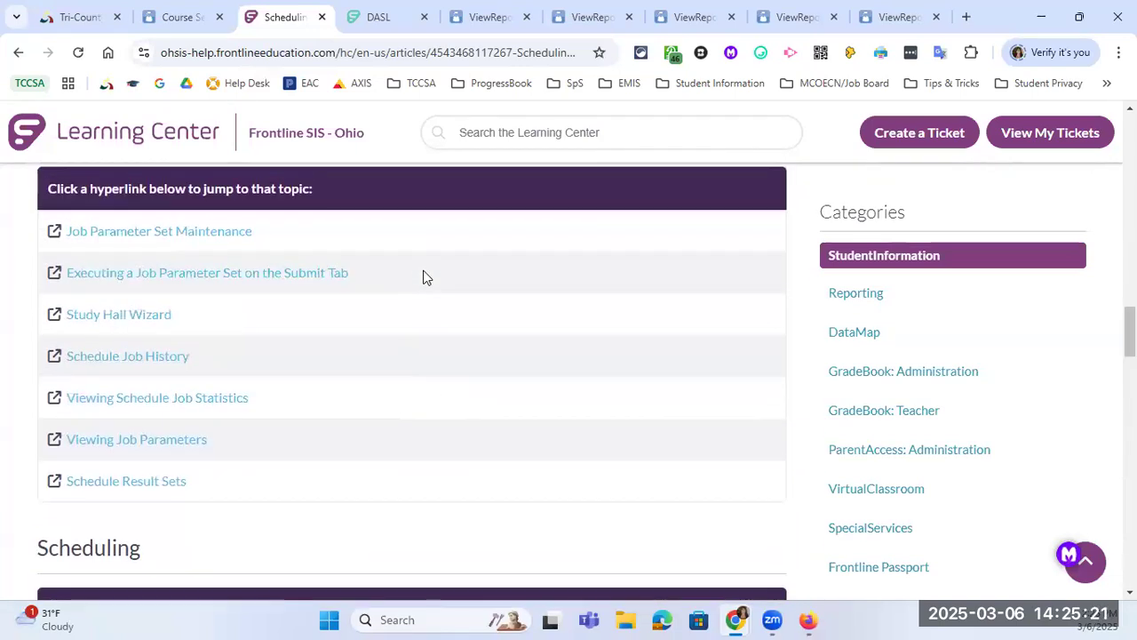
pyautogui.scroll(3, 423, 268)
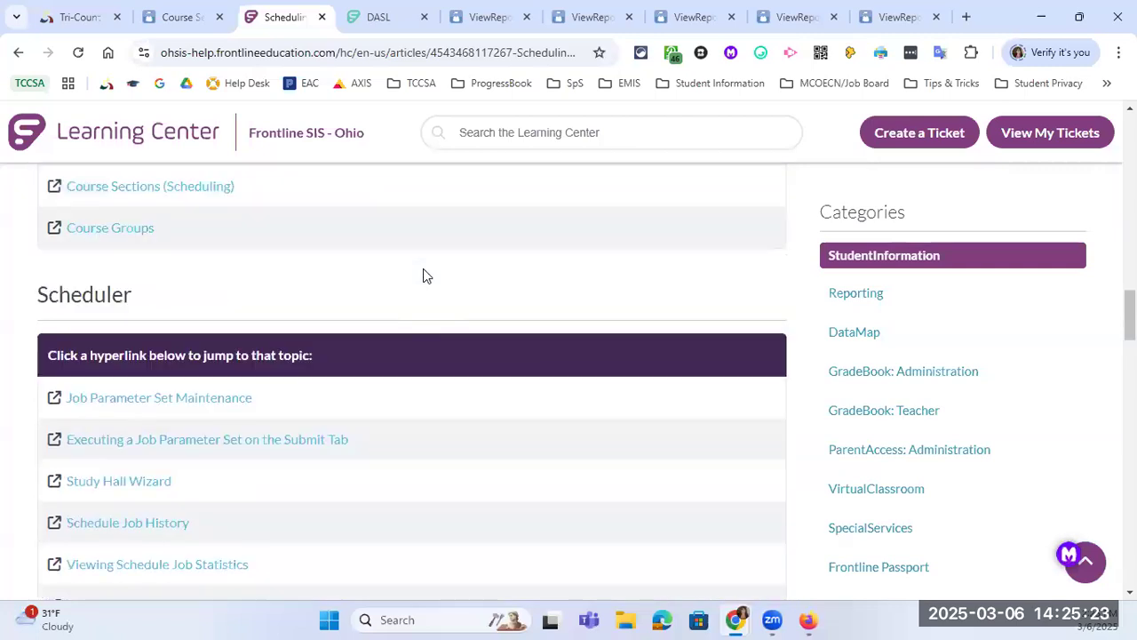
pyautogui.scroll(5, 423, 272)
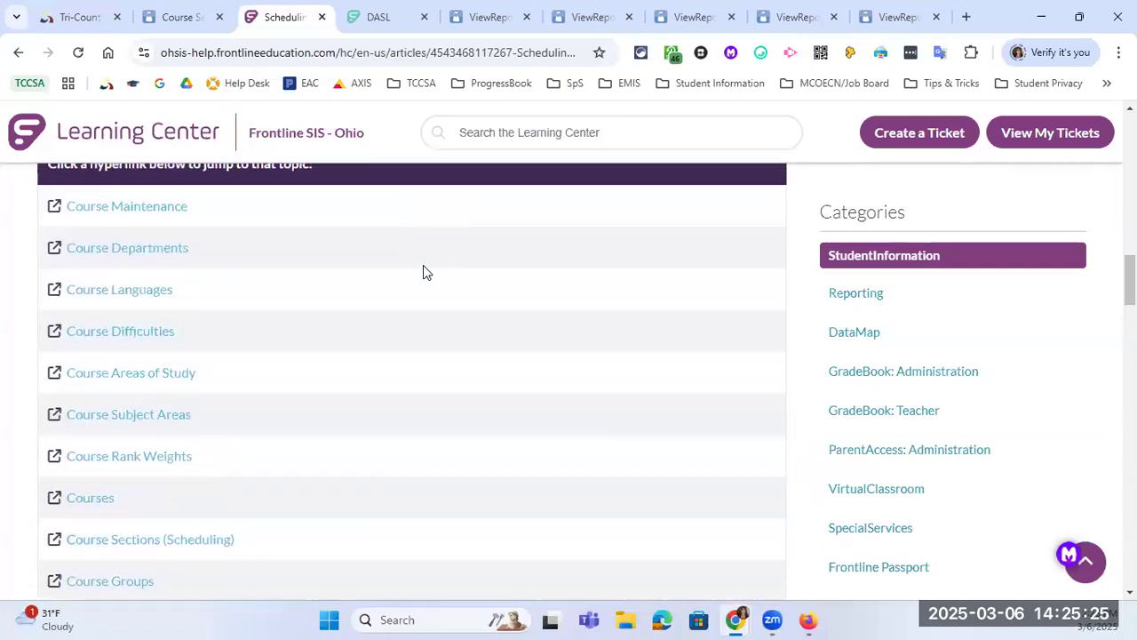
pyautogui.scroll(5, 423, 268)
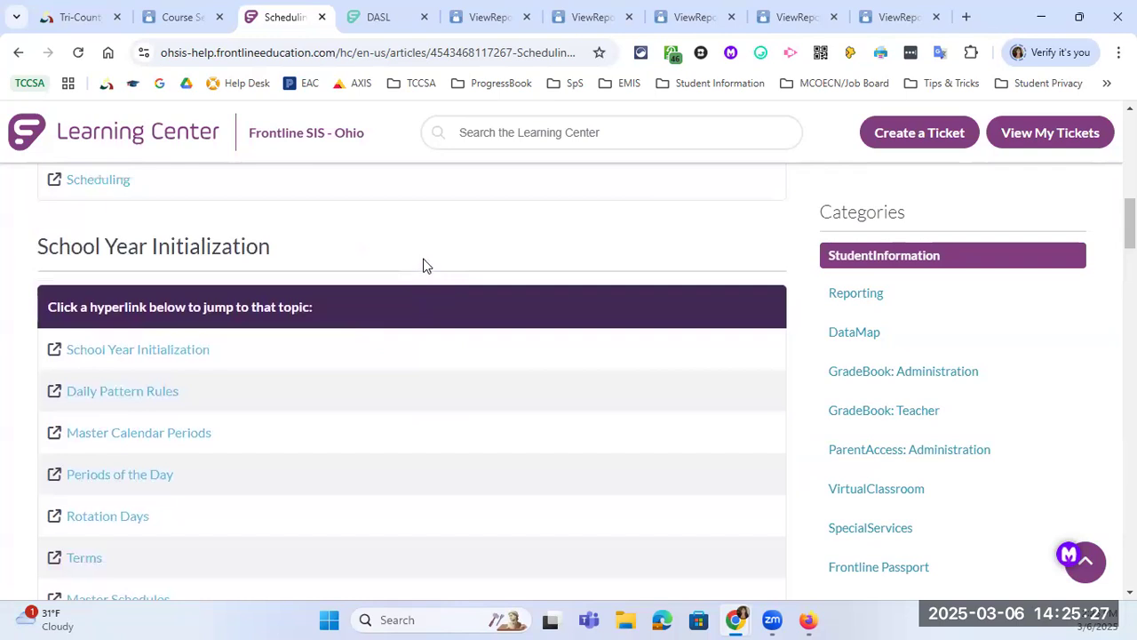
# Step: Find the Schedule Card Formatter (R701) topic among the Scheduling Reports and open its article
pyautogui.scroll(-10, 422, 266)
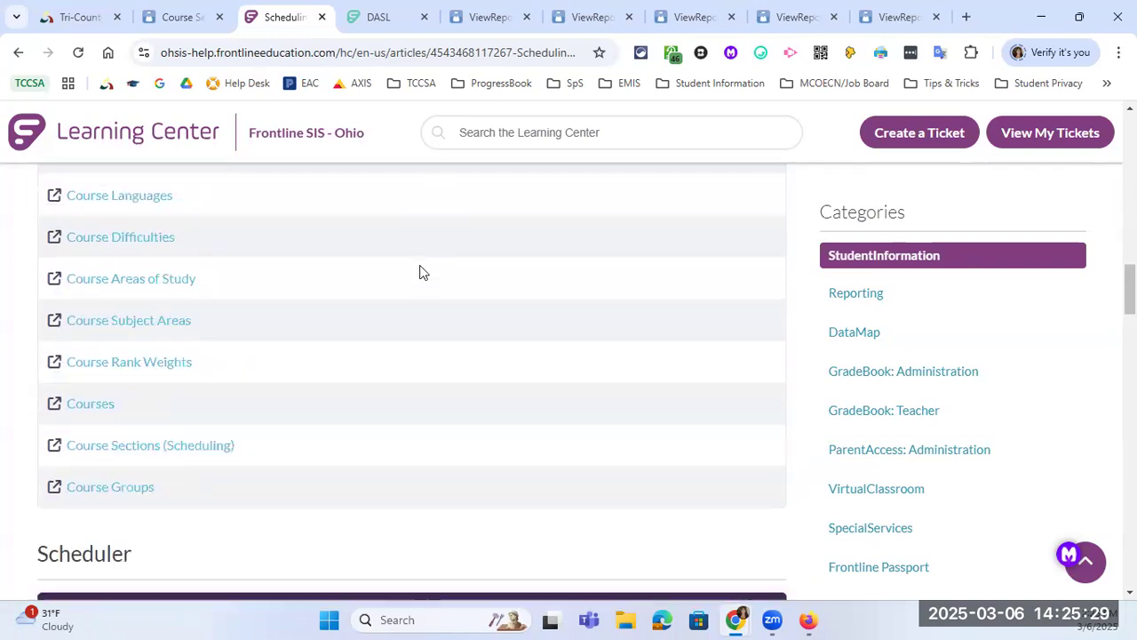
pyautogui.scroll(-3, 421, 272)
pyautogui.scroll(-5, 421, 273)
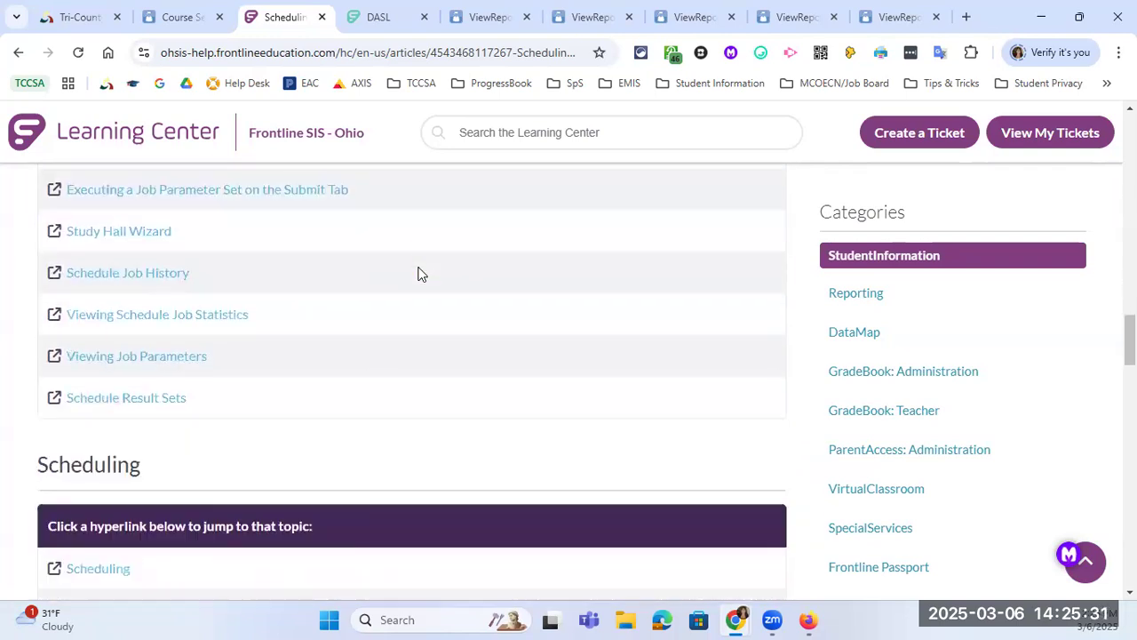
pyautogui.scroll(-3, 419, 274)
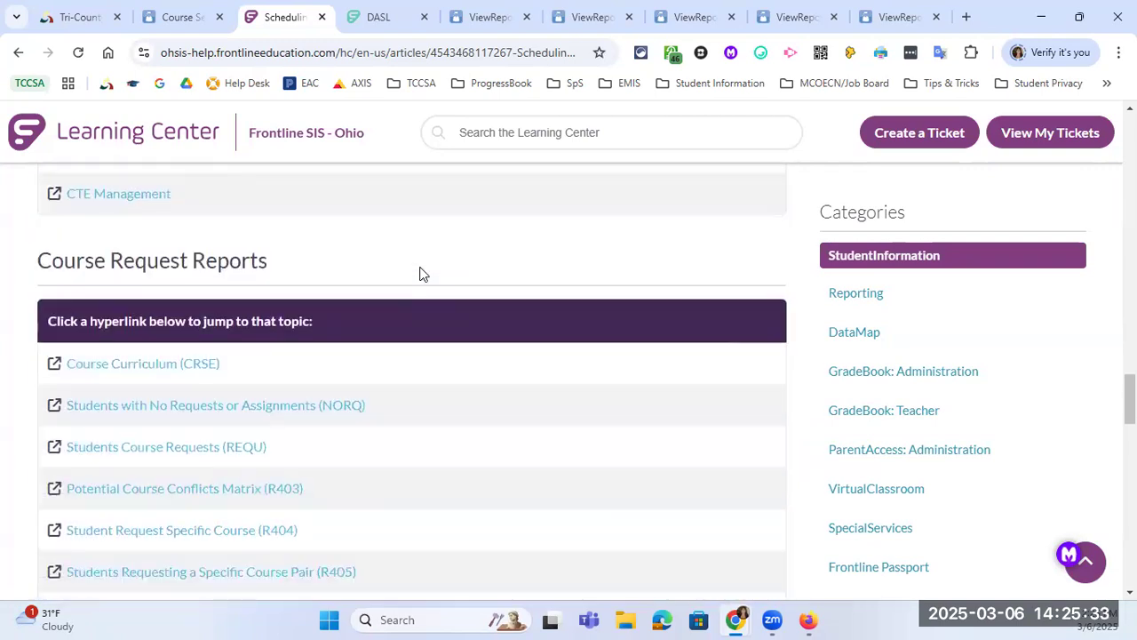
pyautogui.scroll(-1, 422, 273)
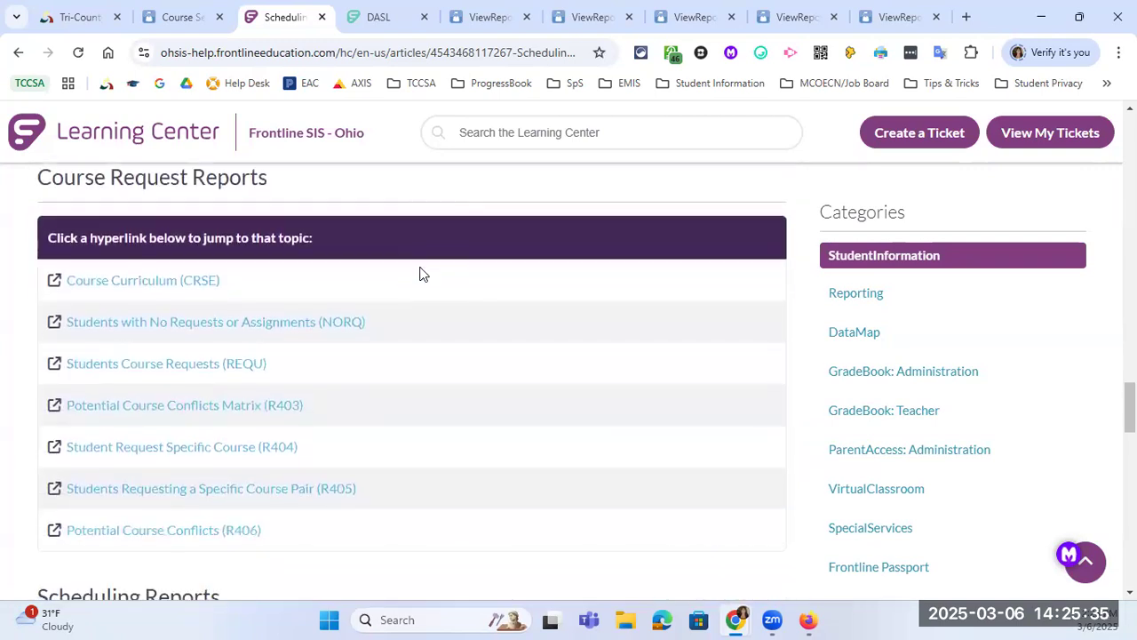
pyautogui.scroll(-3, 421, 274)
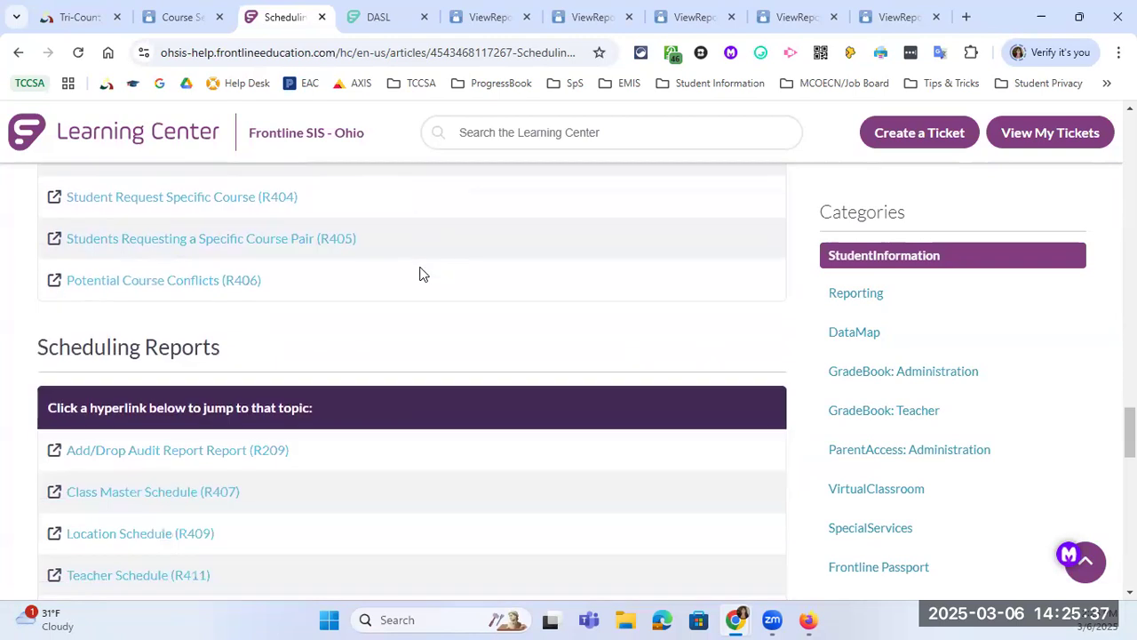
pyautogui.scroll(-2, 421, 273)
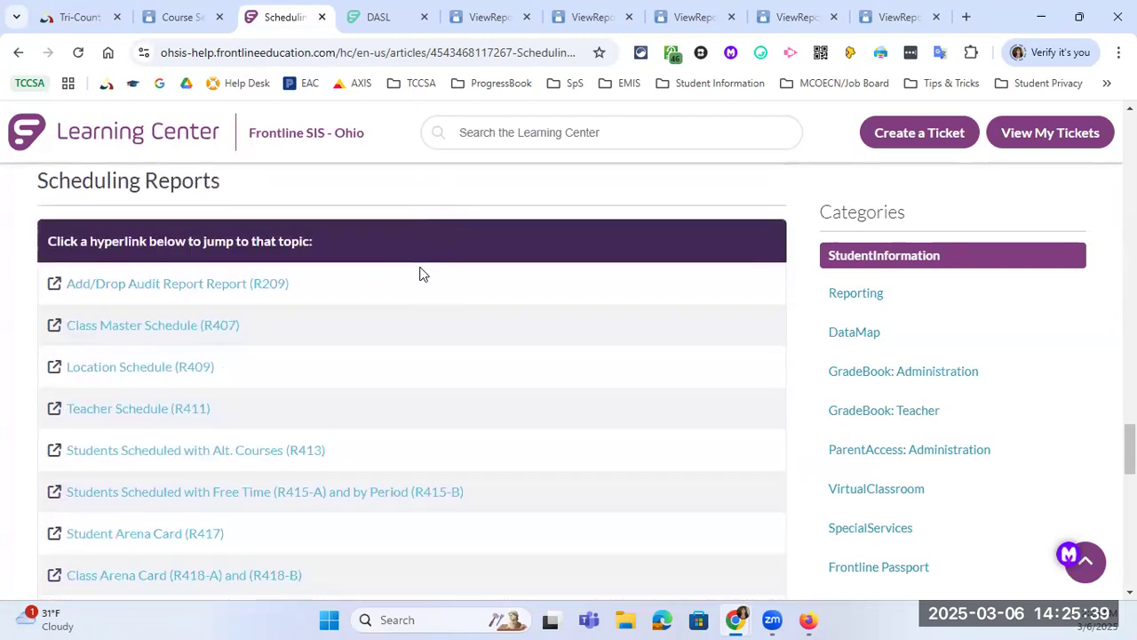
pyautogui.scroll(-2, 422, 273)
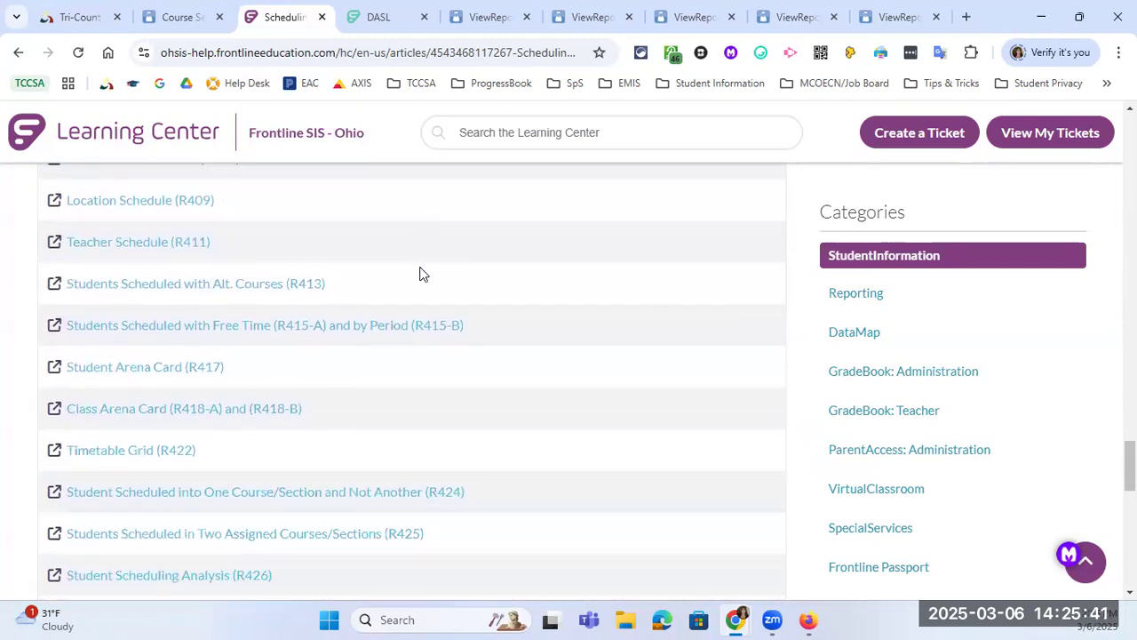
pyautogui.scroll(-2, 324, 539)
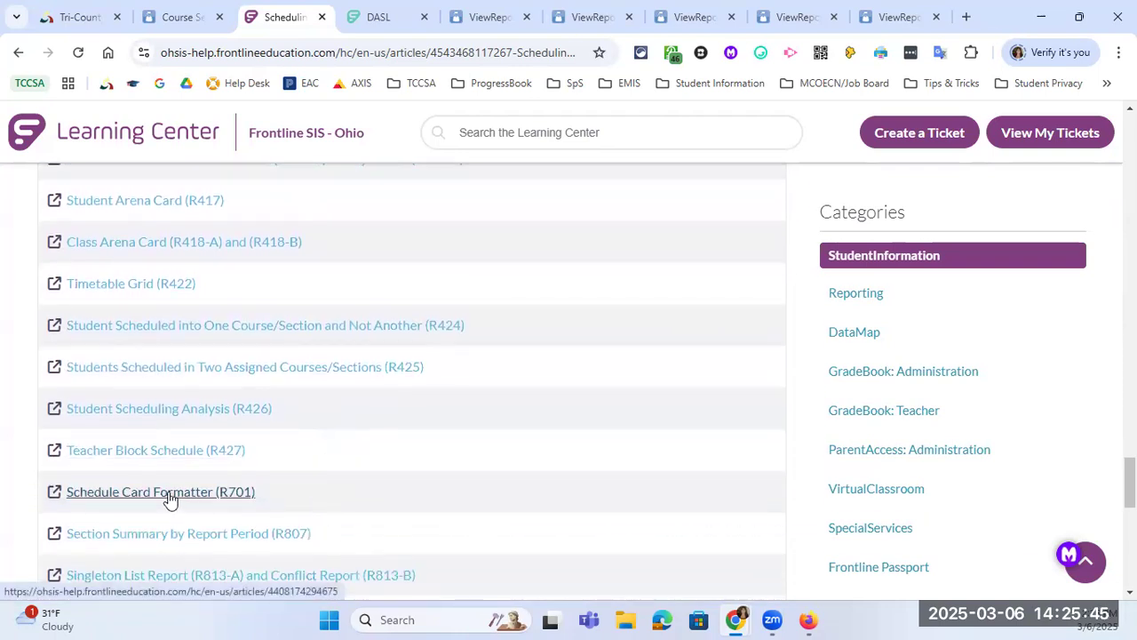
pyautogui.click(170, 496)
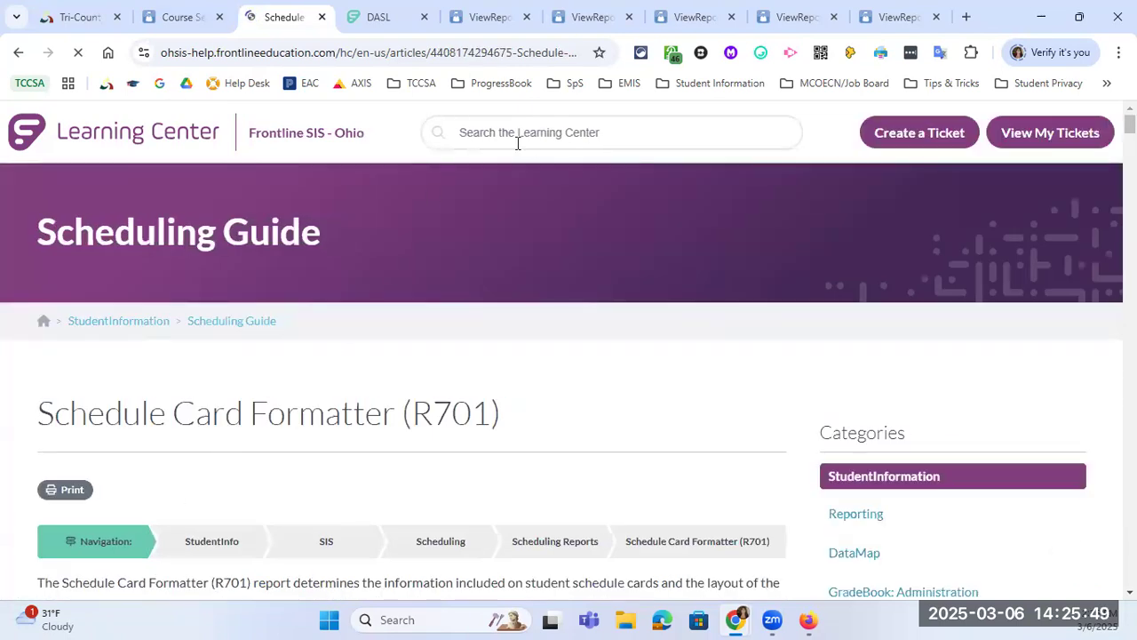
# Step: Examine the R701 selection criteria and the Report Layouts table comparing the schedule card formats
pyautogui.click(519, 135)
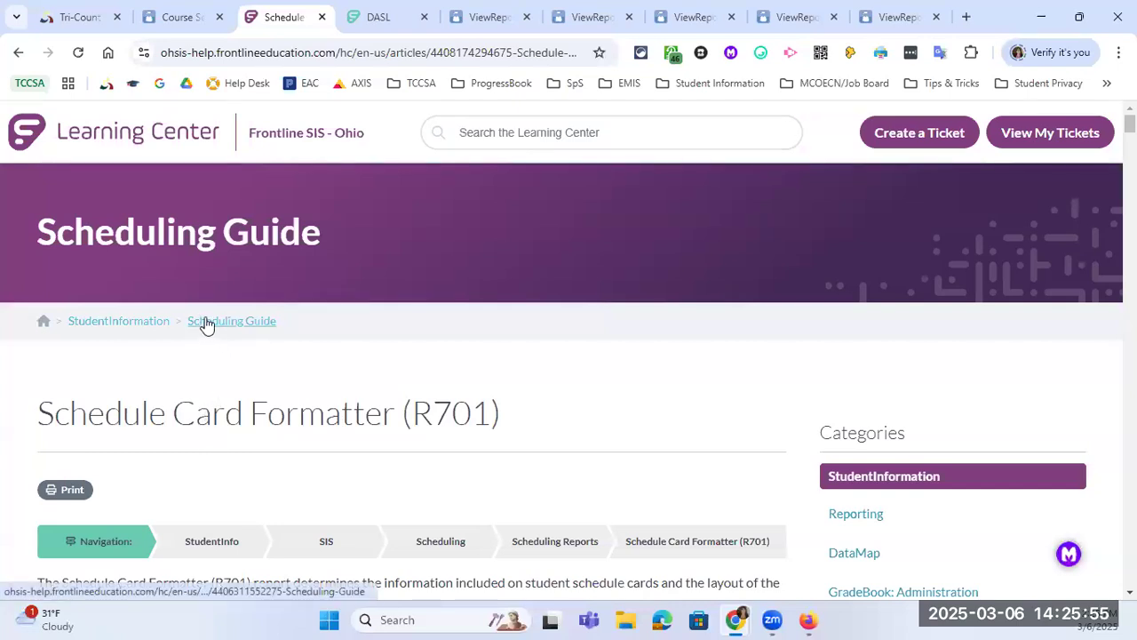
pyautogui.scroll(-1, 242, 320)
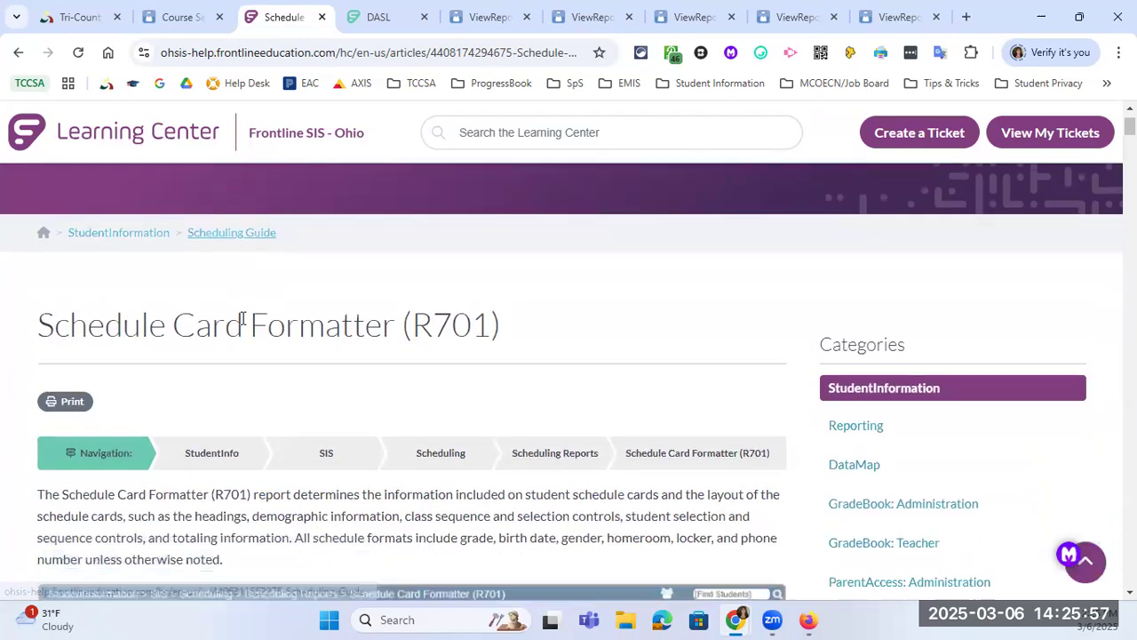
pyautogui.scroll(-2, 241, 320)
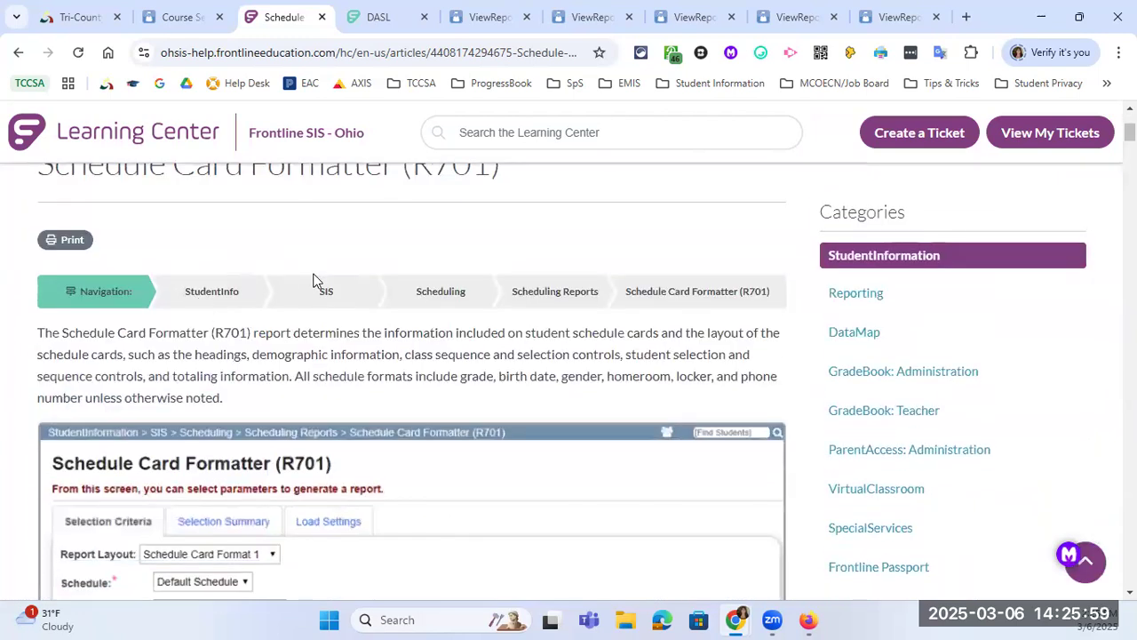
pyautogui.scroll(-2, 300, 293)
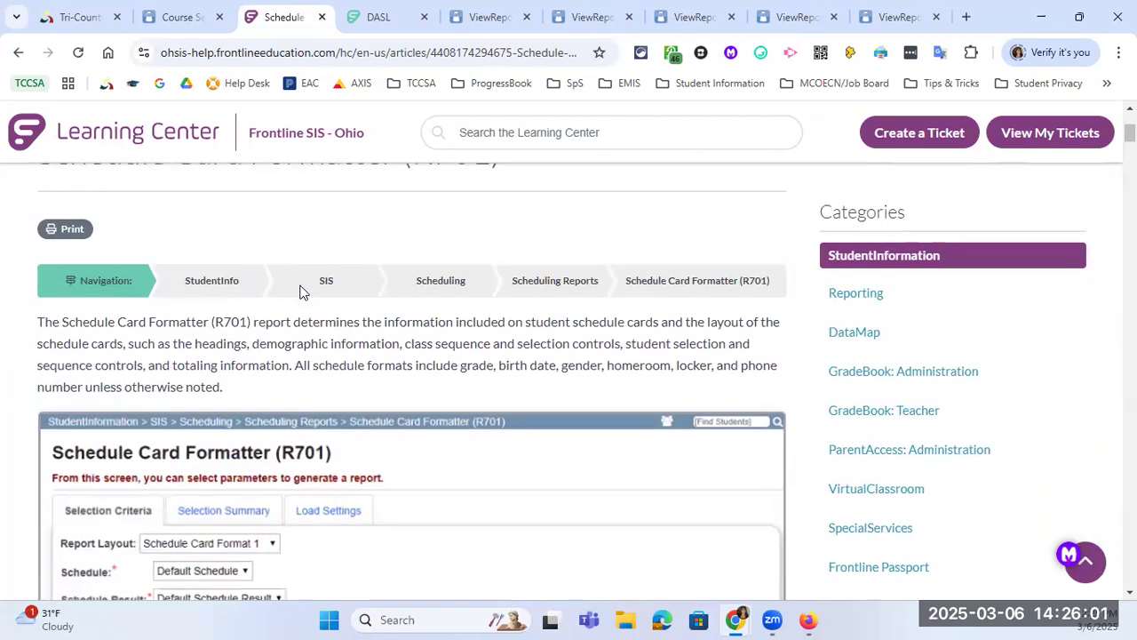
pyautogui.scroll(-5, 300, 293)
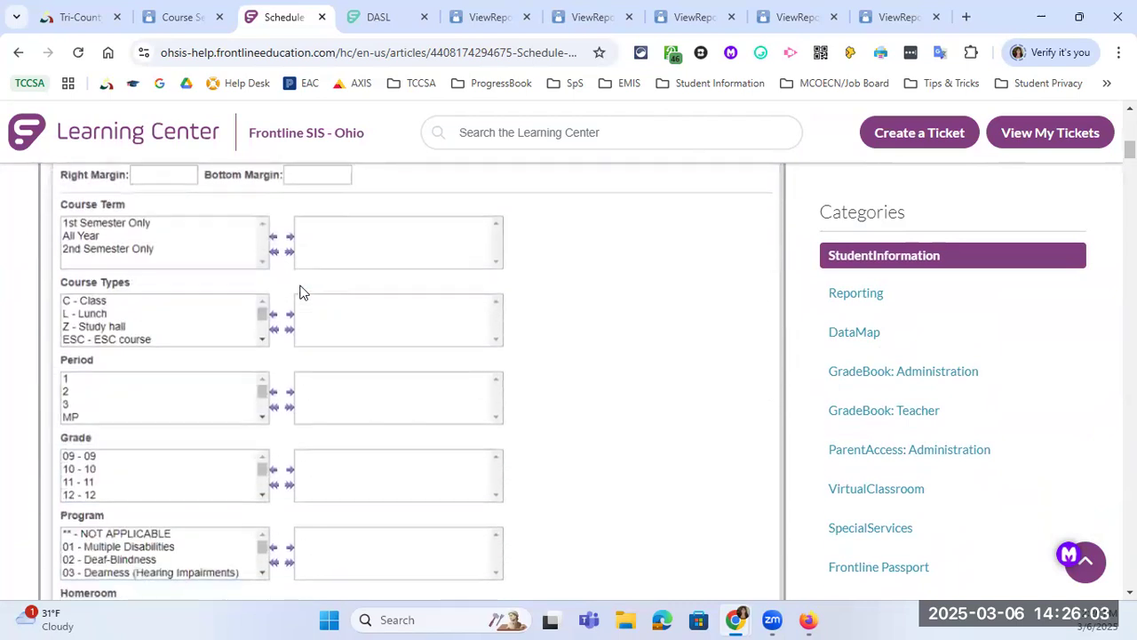
pyautogui.scroll(-10, 303, 295)
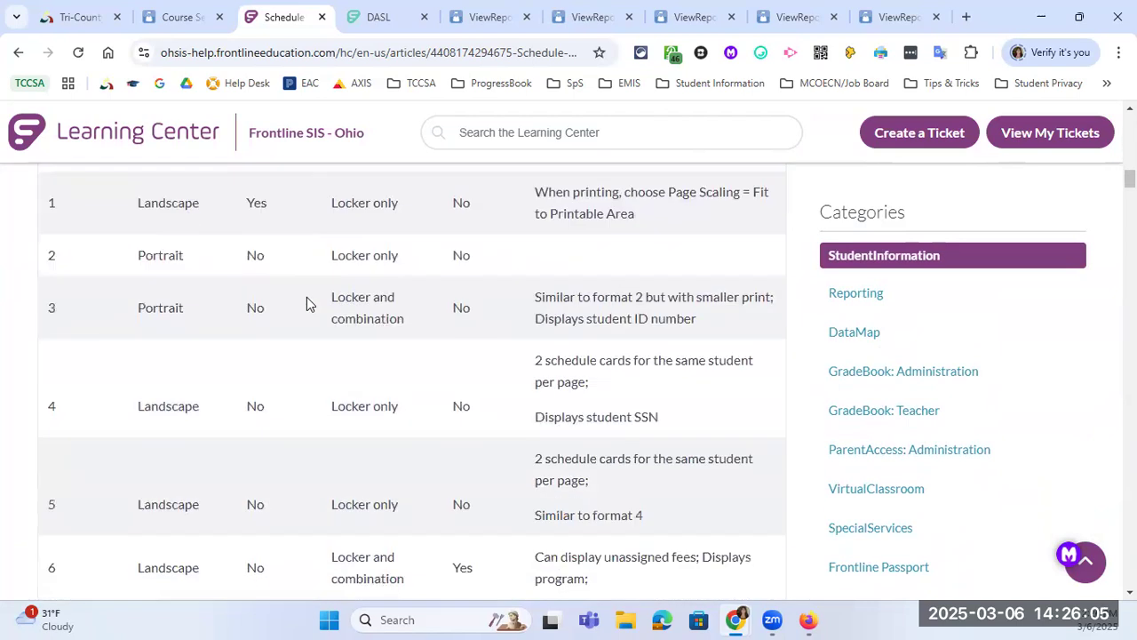
pyautogui.scroll(1, 307, 300)
pyautogui.scroll(1, 305, 295)
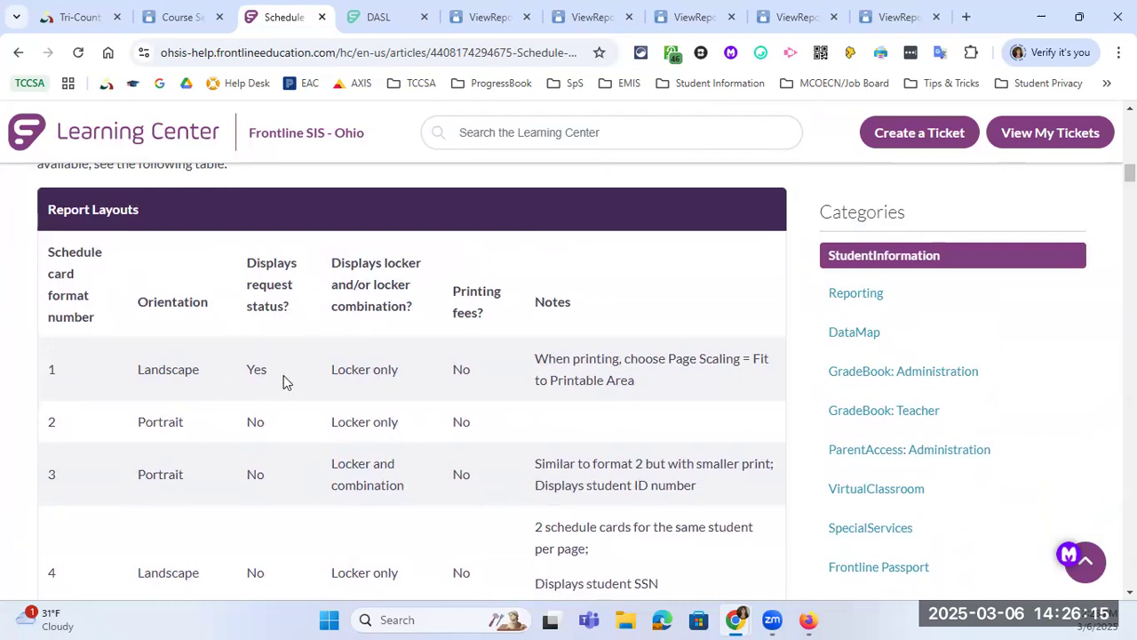
pyautogui.scroll(-5, 451, 373)
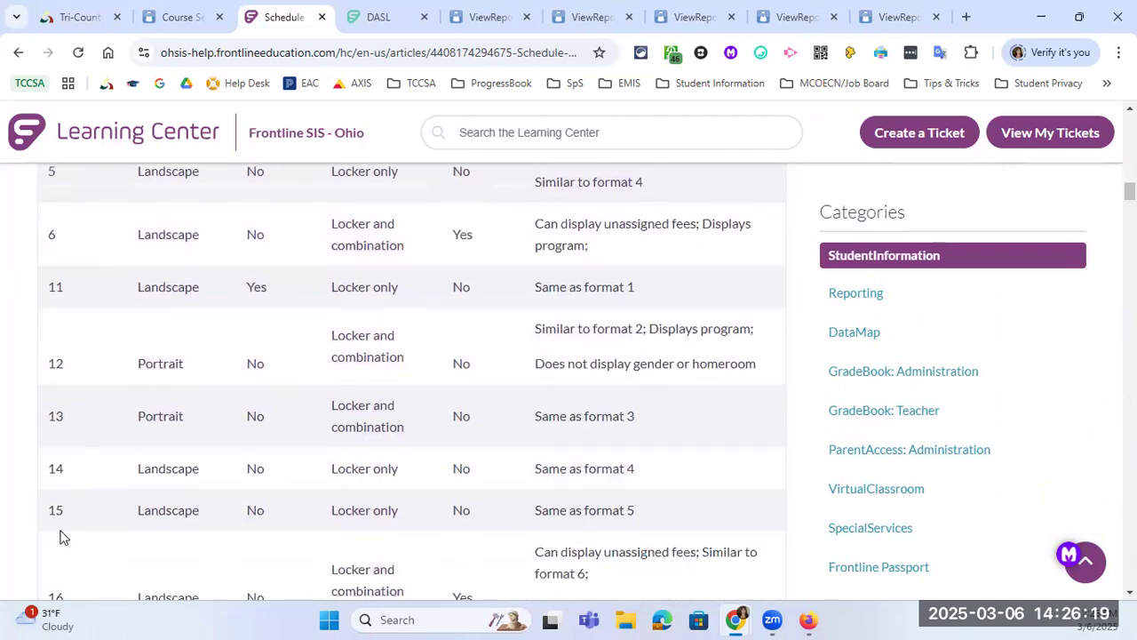
pyautogui.scroll(-8, 64, 529)
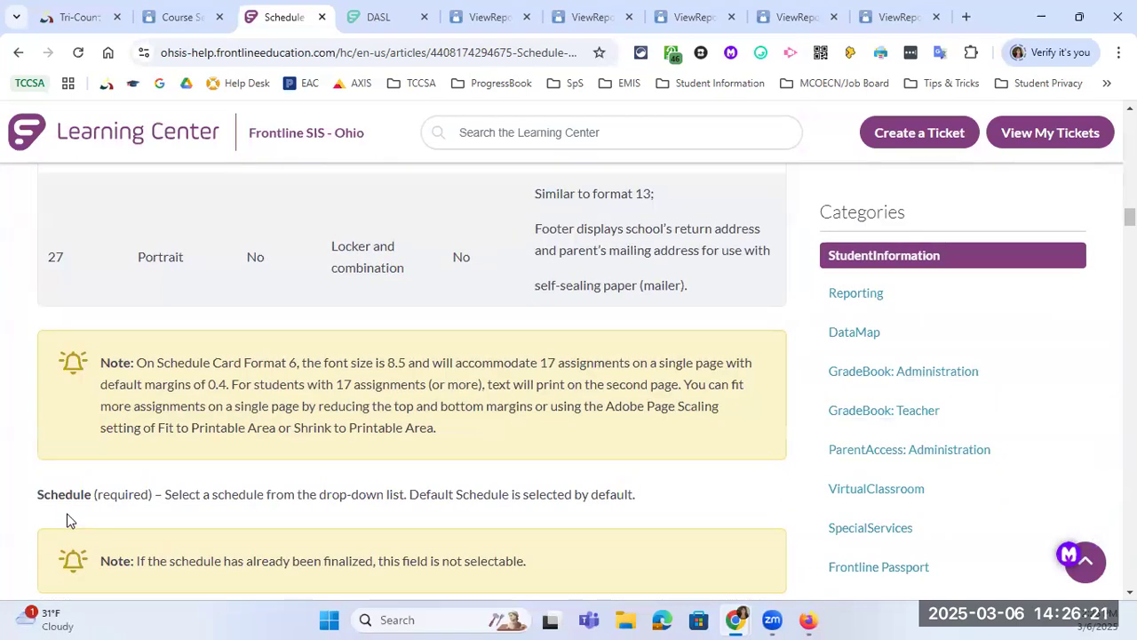
# Step: Read the R701 descriptions of the schedule printing, omit-information, label and delivery options
pyautogui.scroll(-3, 71, 521)
pyautogui.scroll(-3, 76, 515)
pyautogui.scroll(-10, 79, 514)
pyautogui.scroll(-10, 97, 497)
pyautogui.scroll(-10, 107, 500)
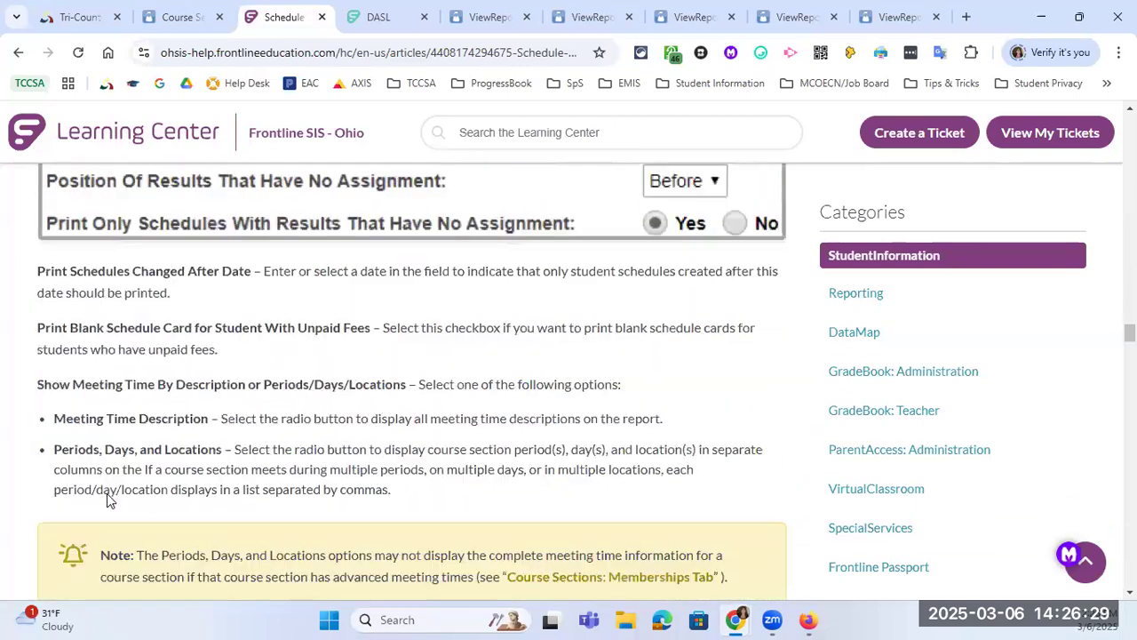
pyautogui.scroll(-10, 106, 500)
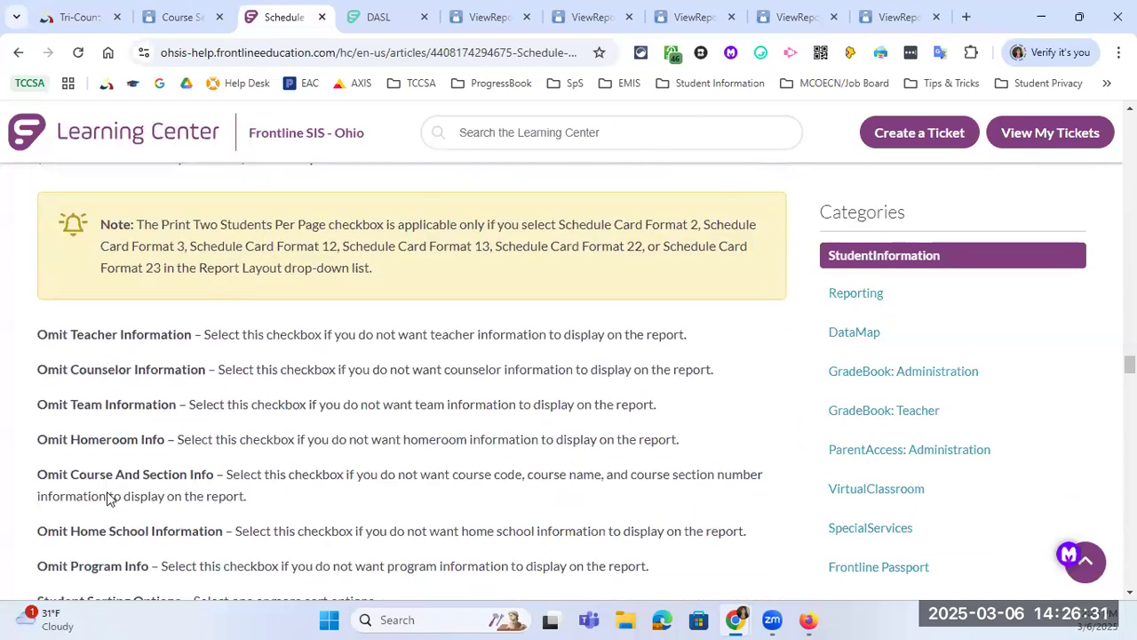
pyautogui.scroll(-10, 106, 500)
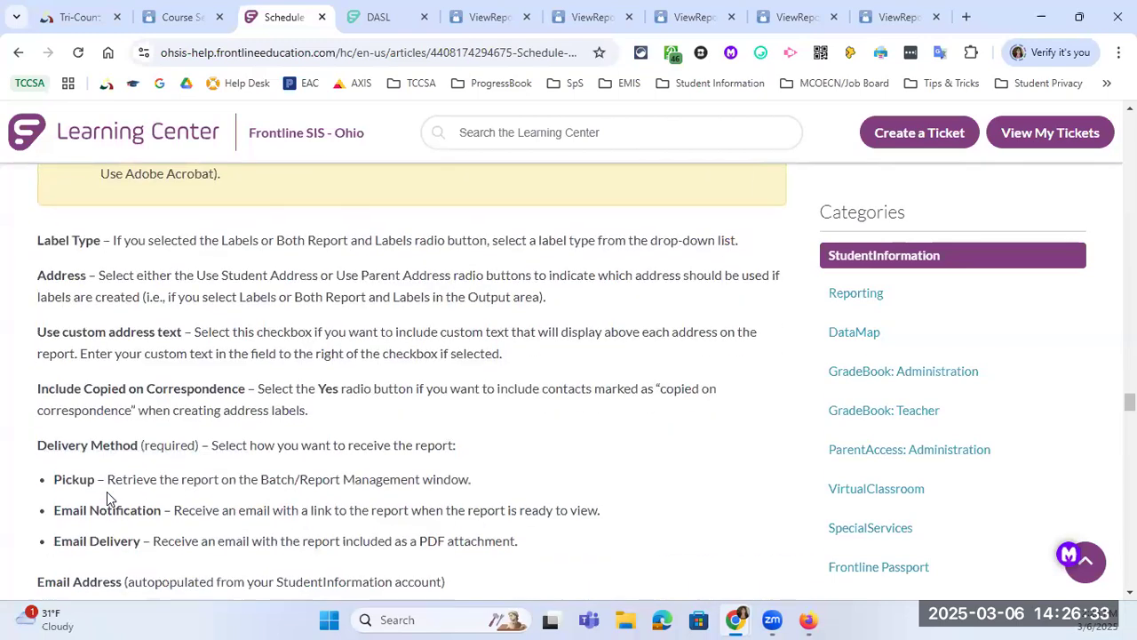
# Step: Compare the sample schedule card images for Formats 1 through 6 in the R701 article
pyautogui.scroll(-10, 107, 497)
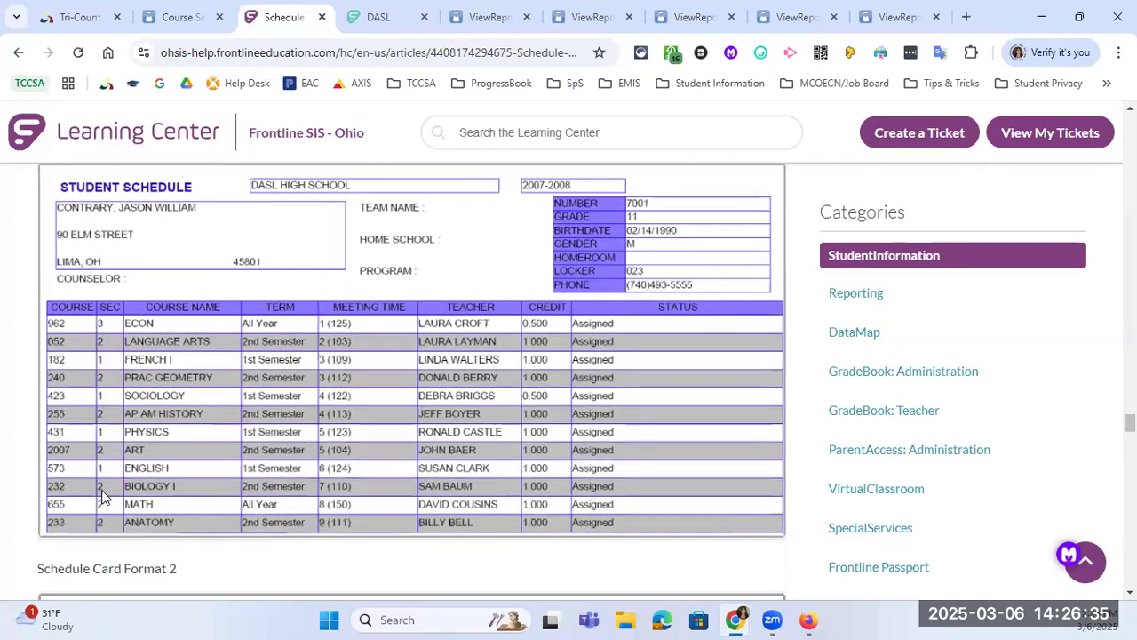
pyautogui.scroll(2, 107, 498)
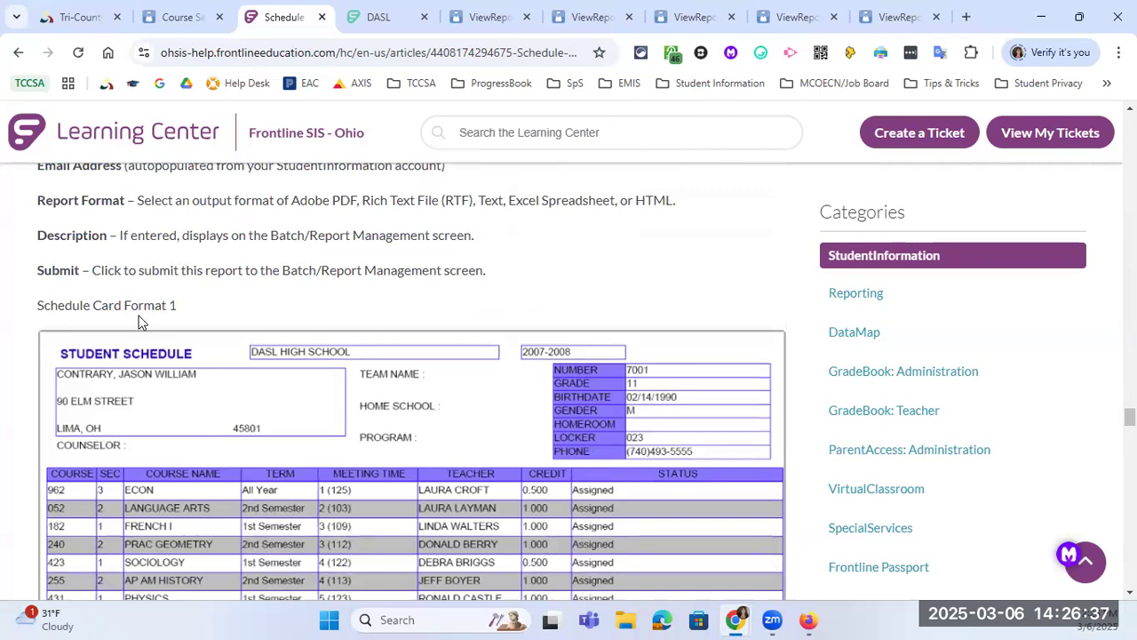
pyautogui.scroll(-6, 151, 356)
pyautogui.scroll(-6, 171, 400)
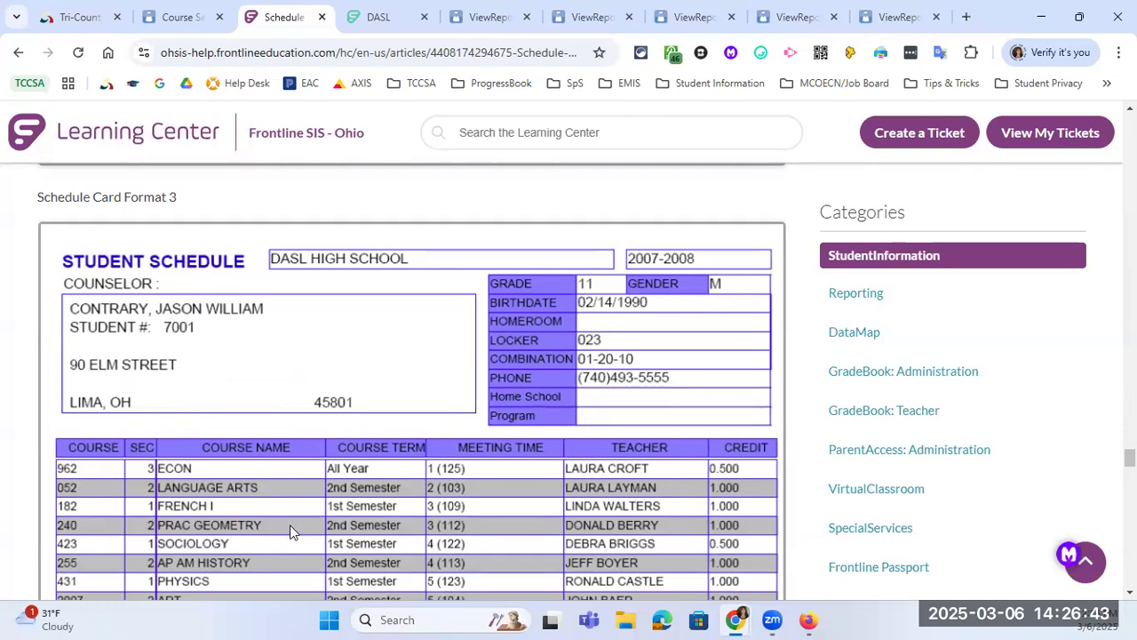
pyautogui.scroll(12, 290, 531)
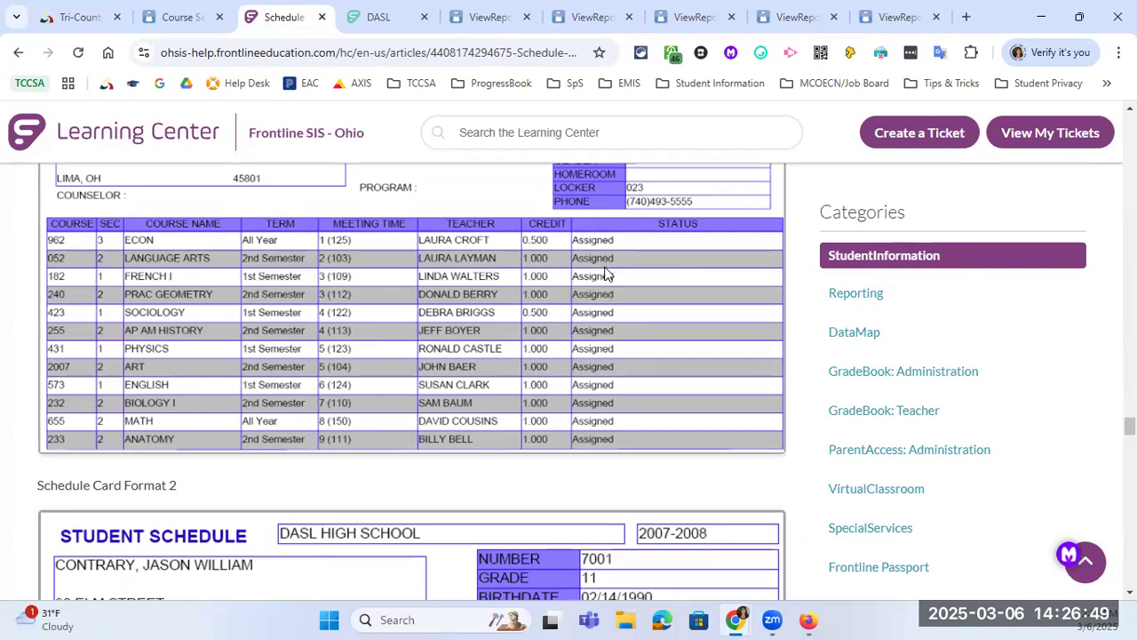
pyautogui.scroll(-5, 559, 320)
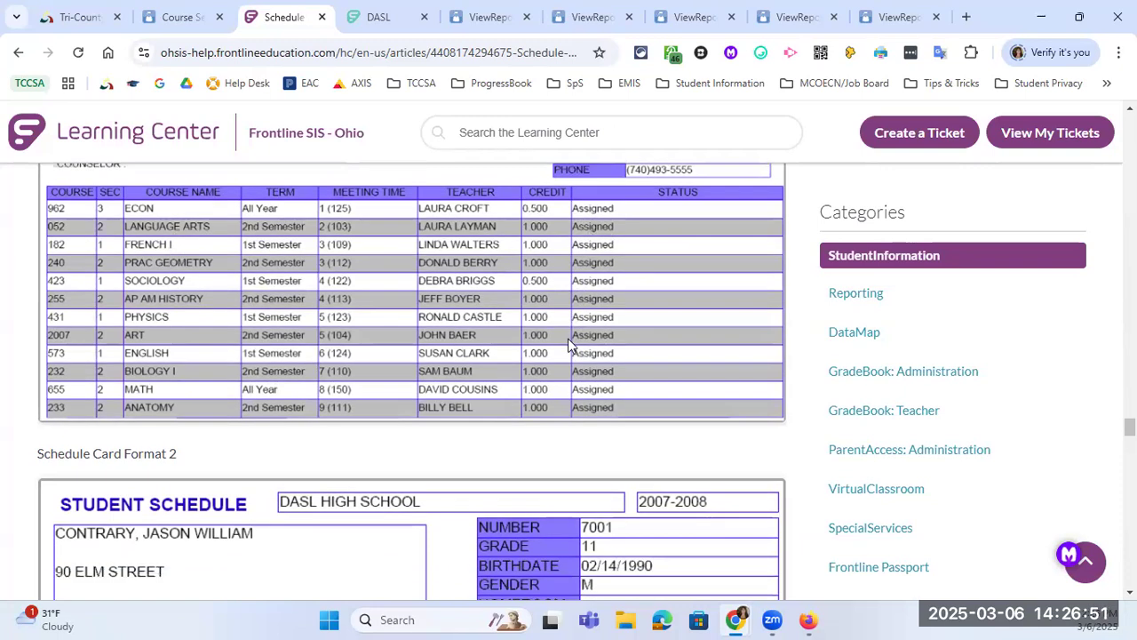
pyautogui.scroll(-5, 568, 347)
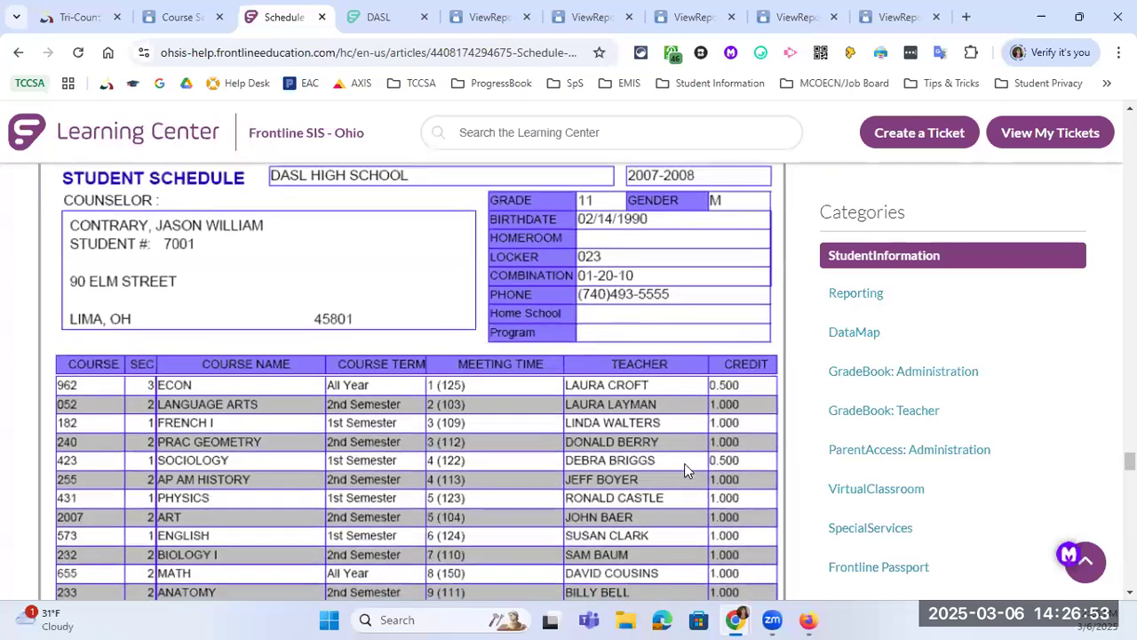
pyautogui.scroll(-1, 454, 431)
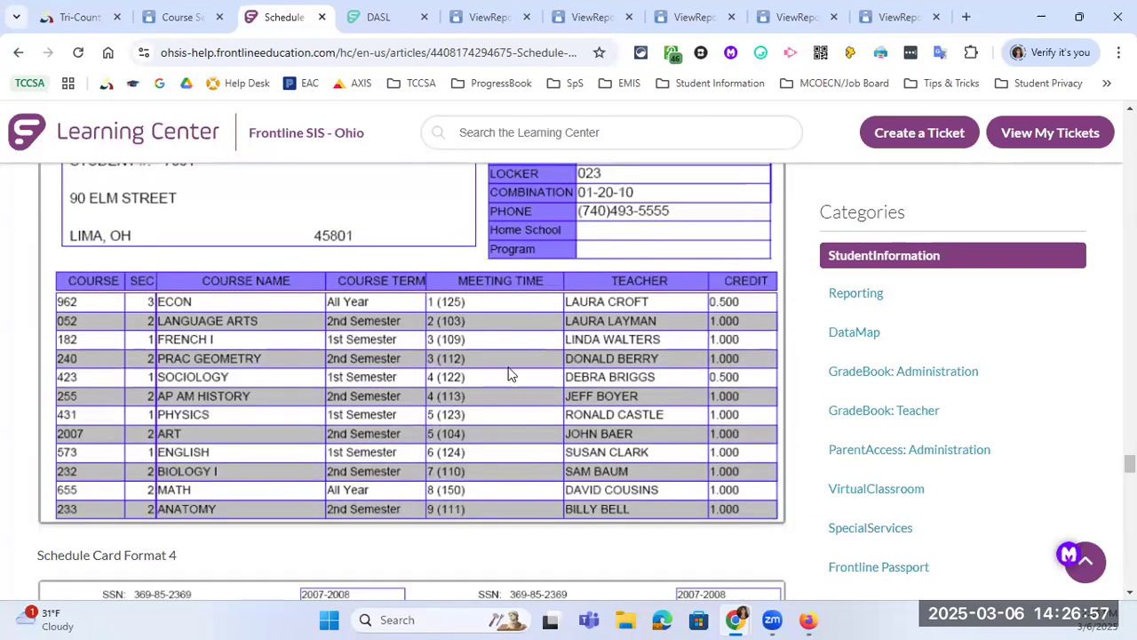
pyautogui.scroll(-6, 489, 496)
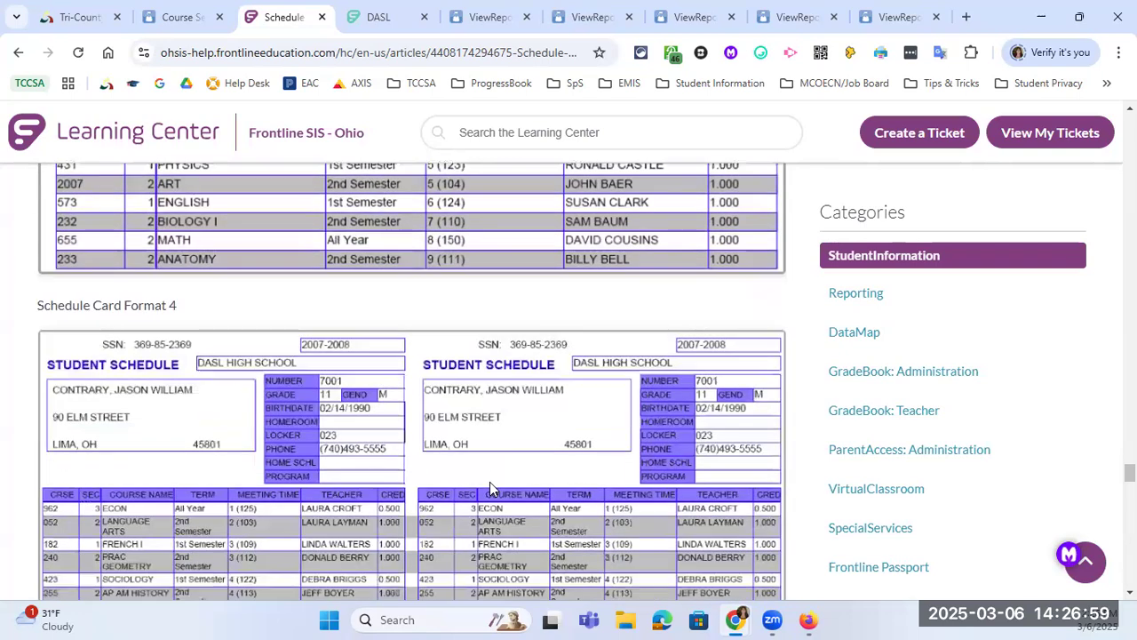
pyautogui.scroll(-7, 493, 480)
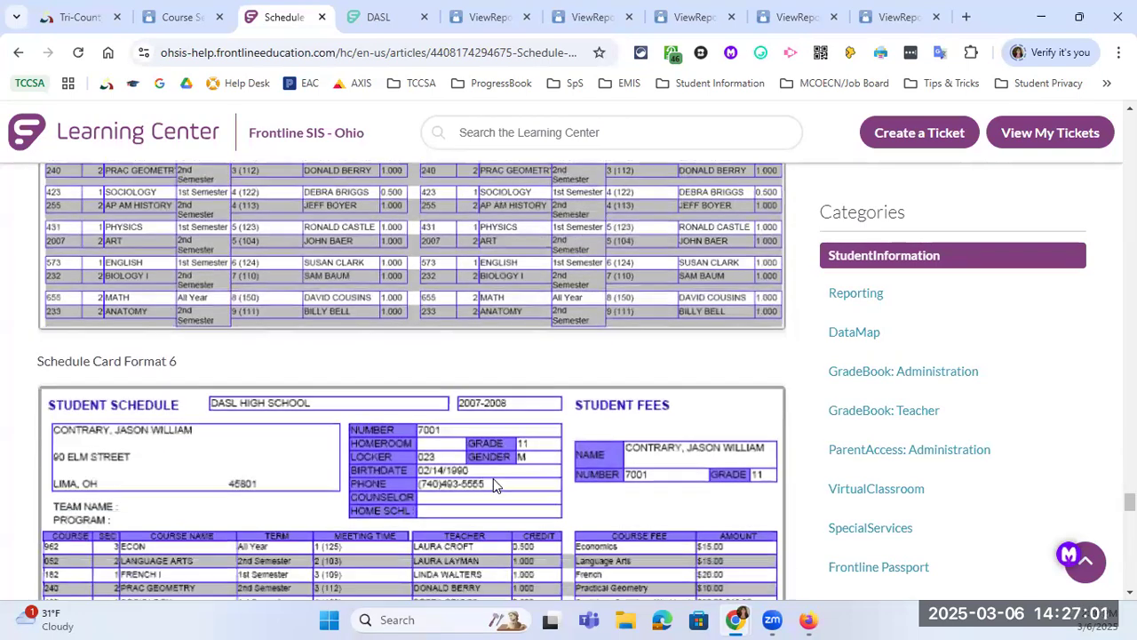
pyautogui.scroll(-2, 493, 479)
pyautogui.scroll(-1, 493, 480)
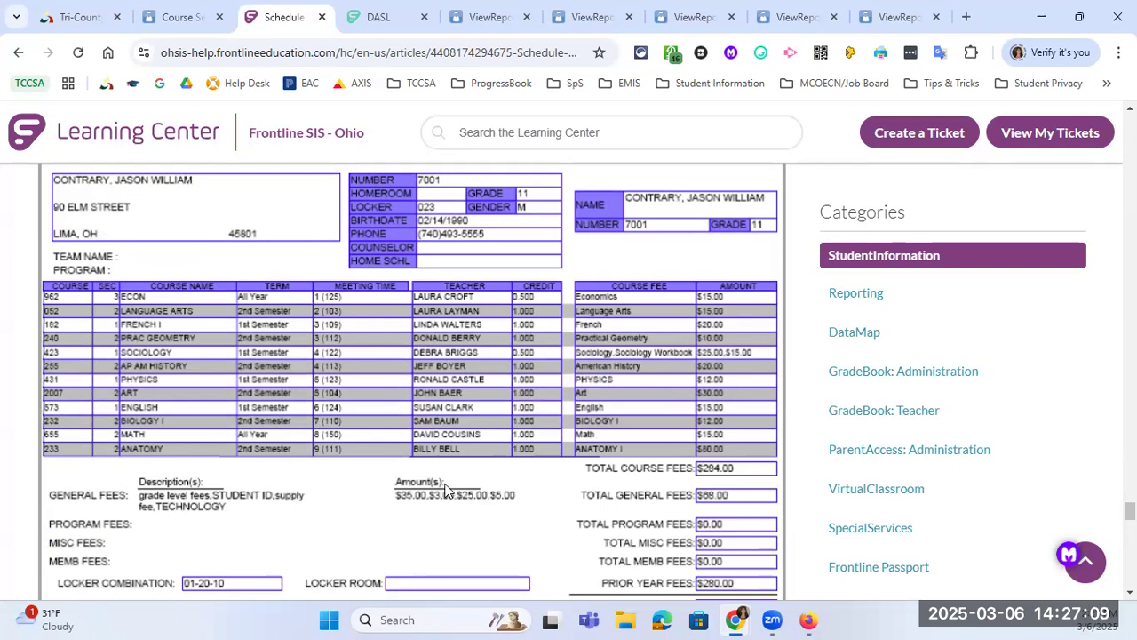
pyautogui.scroll(1, 435, 481)
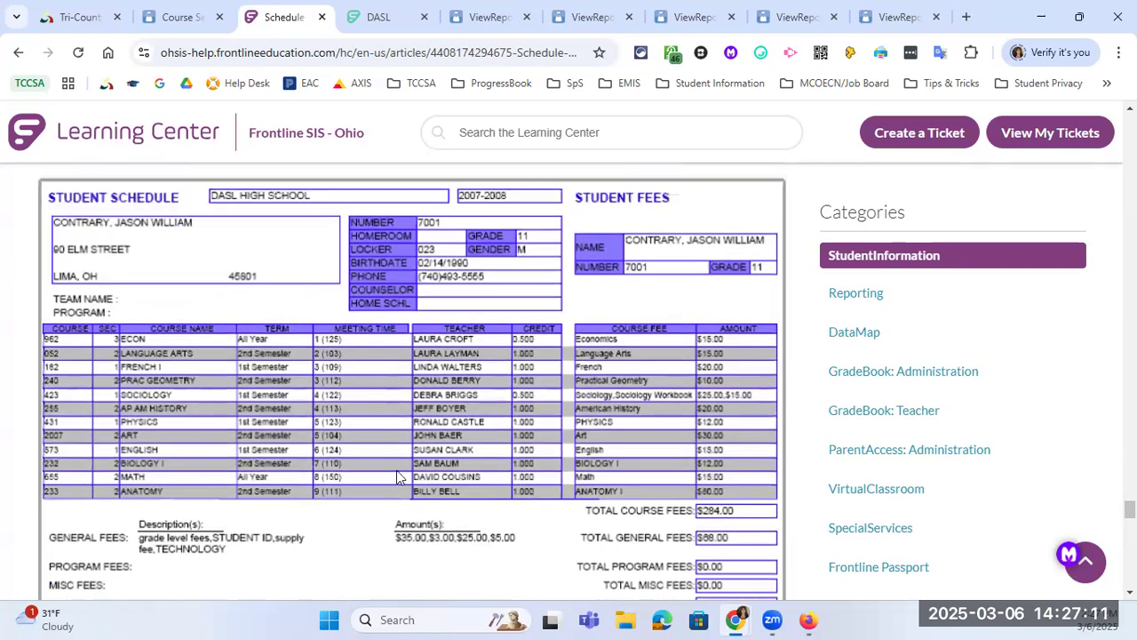
# Step: Switch to ProgressBook StudentInformation and open the Schedule Card Formatter (R701) report
pyautogui.click(184, 18)
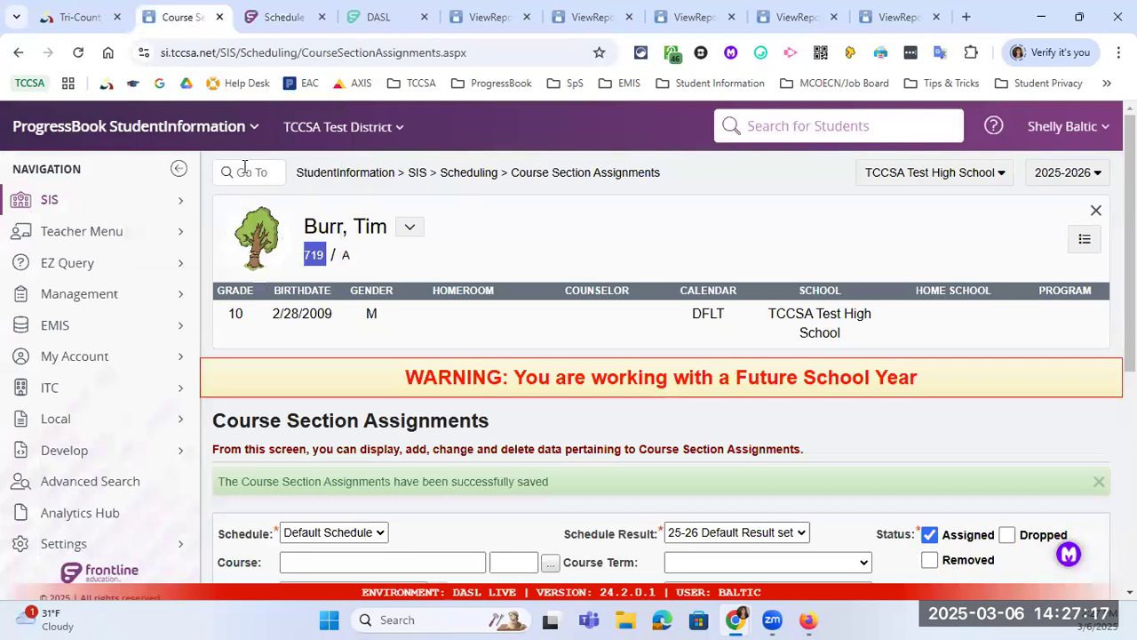
pyautogui.write('r701')
pyautogui.press('Return')
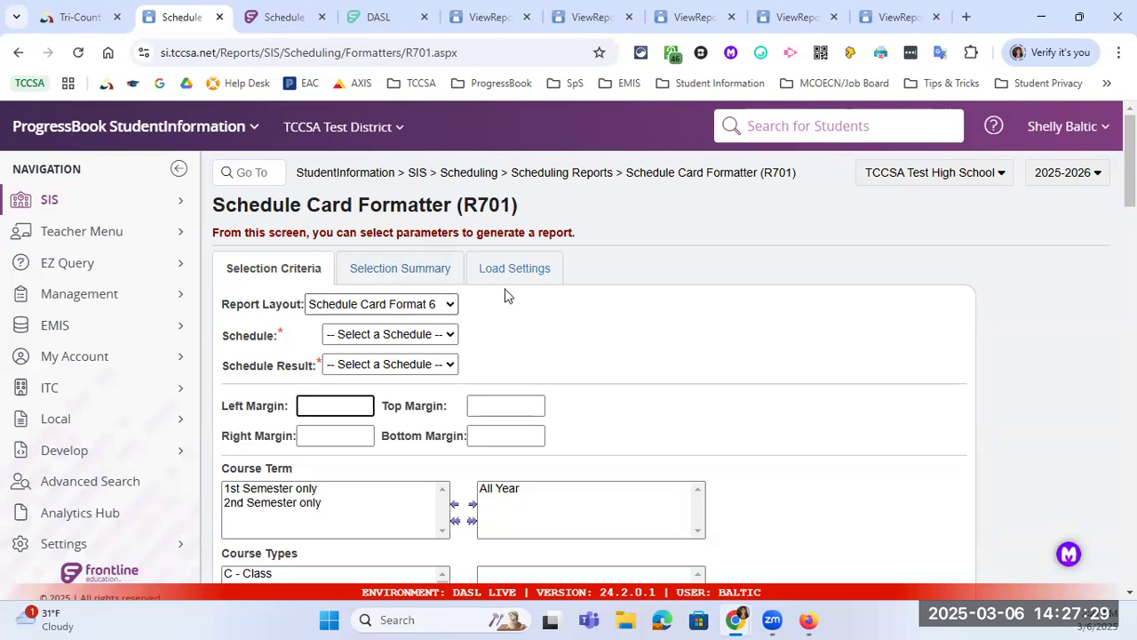
# Step: Set the report's schedule to Default Schedule and its schedule result to 25-26 Default Result set
pyautogui.click(435, 342)
pyautogui.click(426, 374)
pyautogui.click(423, 364)
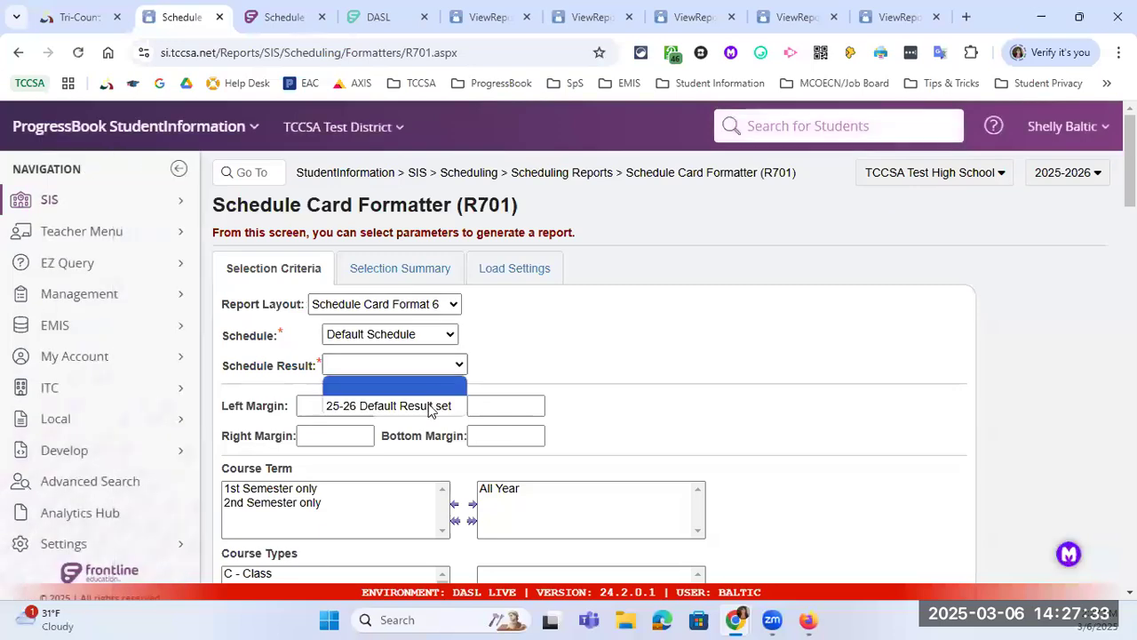
pyautogui.click(435, 405)
# Step: Limit the schedule cards to students in grade 09
pyautogui.scroll(-2, 484, 373)
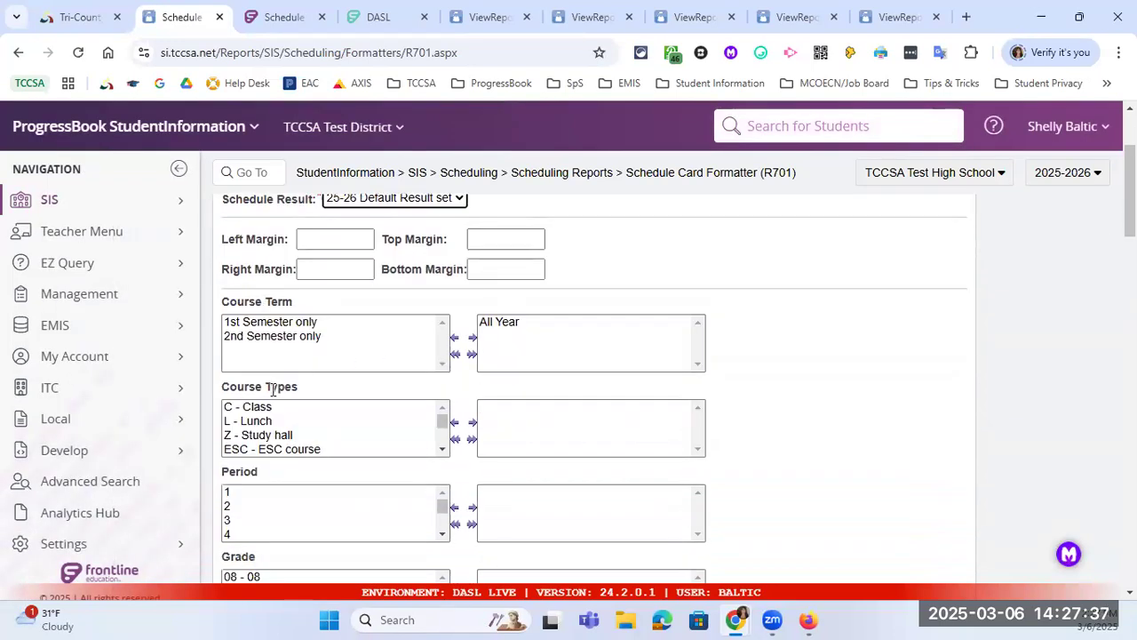
pyautogui.scroll(-1, 409, 399)
pyautogui.scroll(-1, 410, 399)
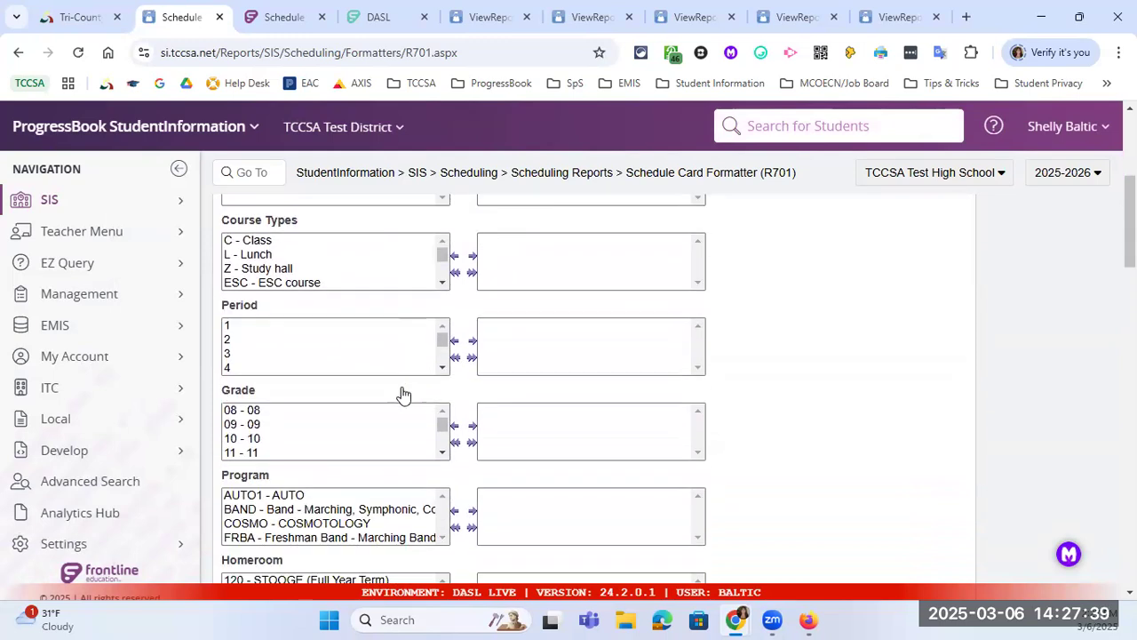
pyautogui.click(283, 427)
pyautogui.doubleClick(284, 434)
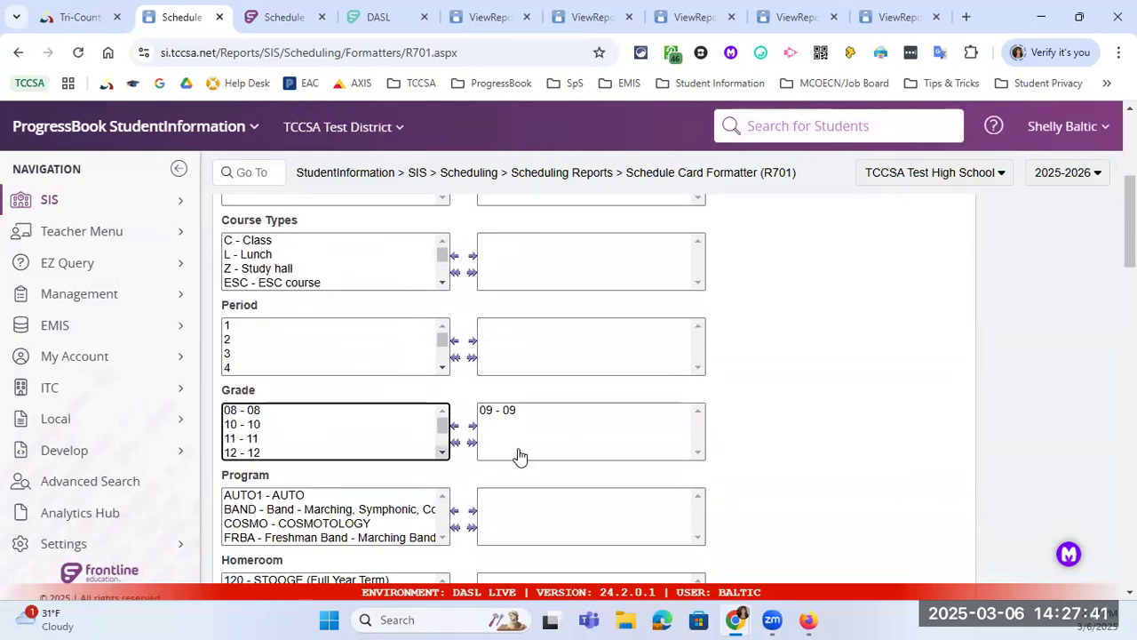
# Step: Clear the student number filter and check the available student statuses
pyautogui.scroll(-1, 528, 439)
pyautogui.scroll(-5, 528, 438)
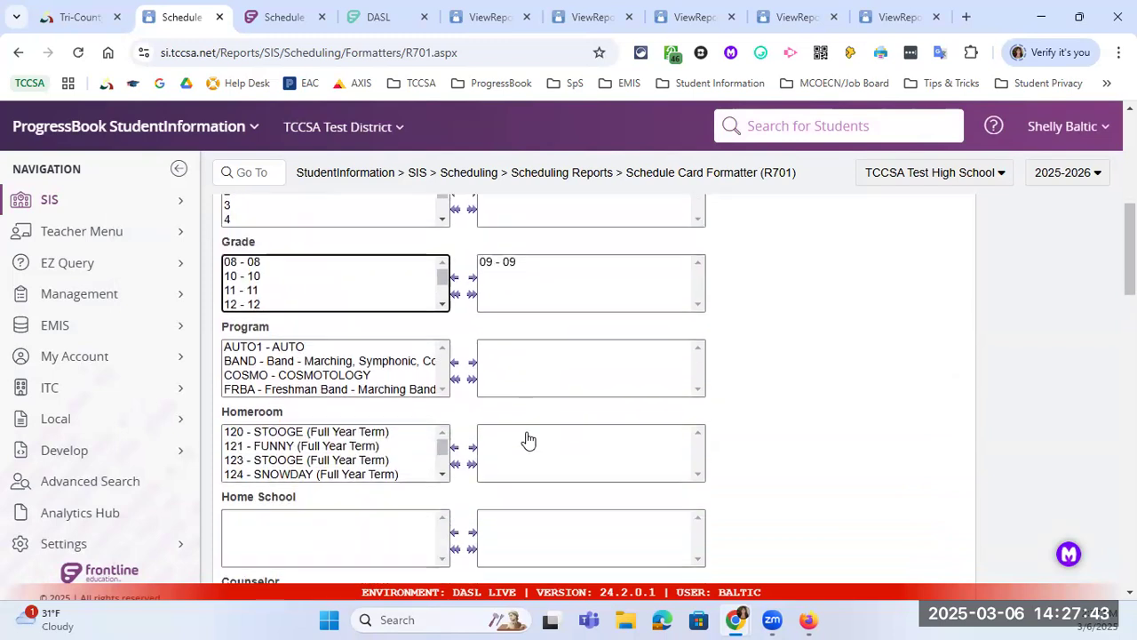
pyautogui.scroll(-3, 527, 437)
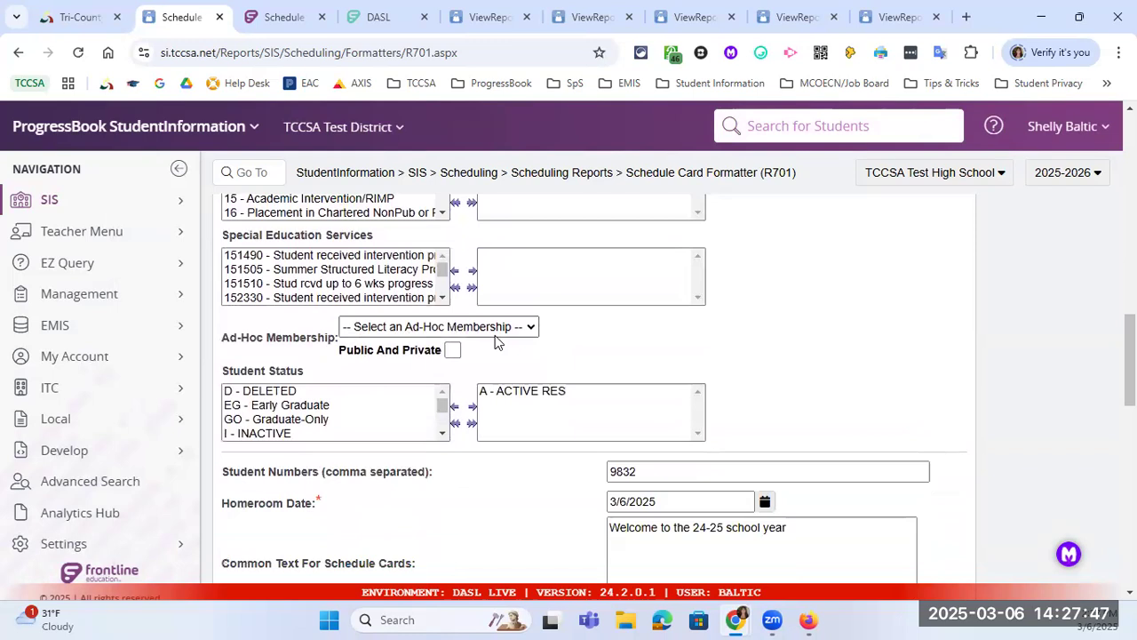
pyautogui.click(650, 470)
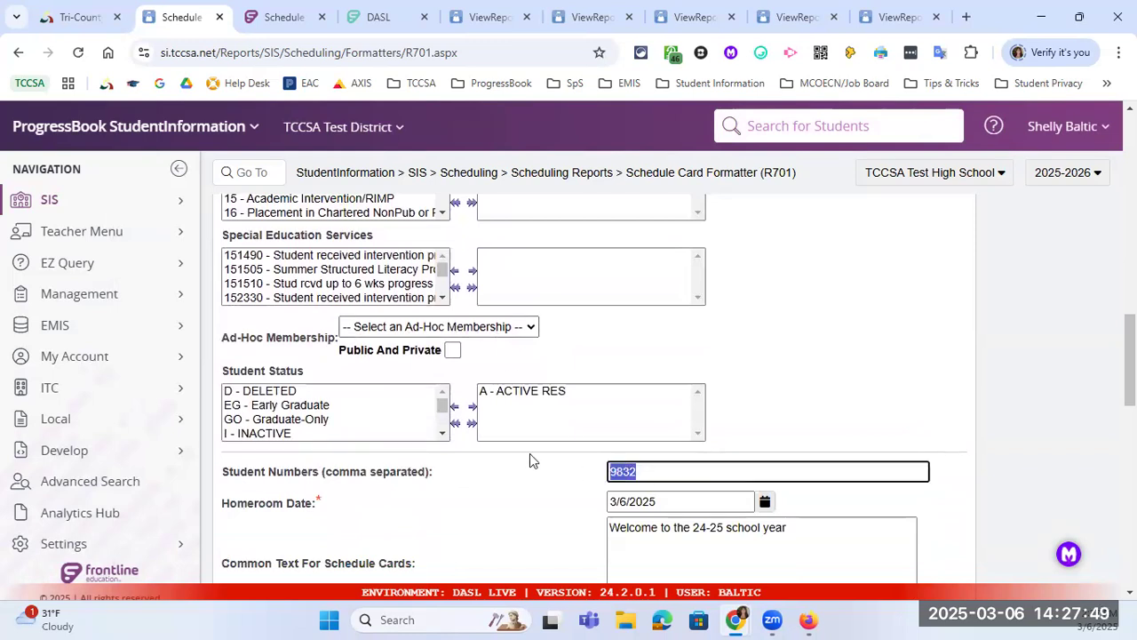
pyautogui.press('BackSpace')
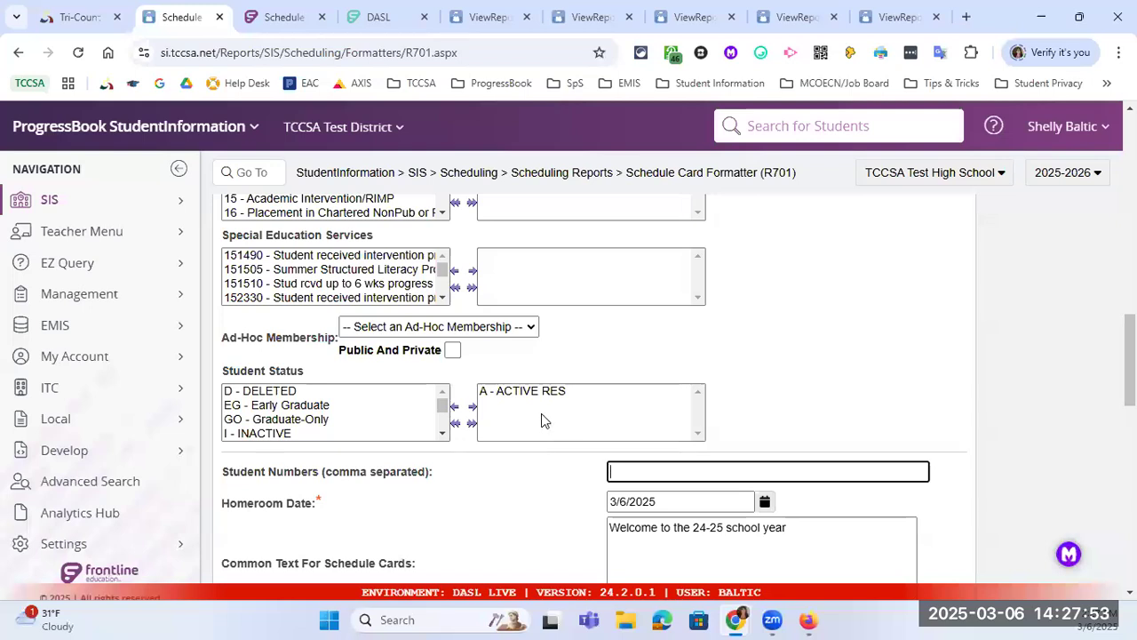
pyautogui.click(445, 435)
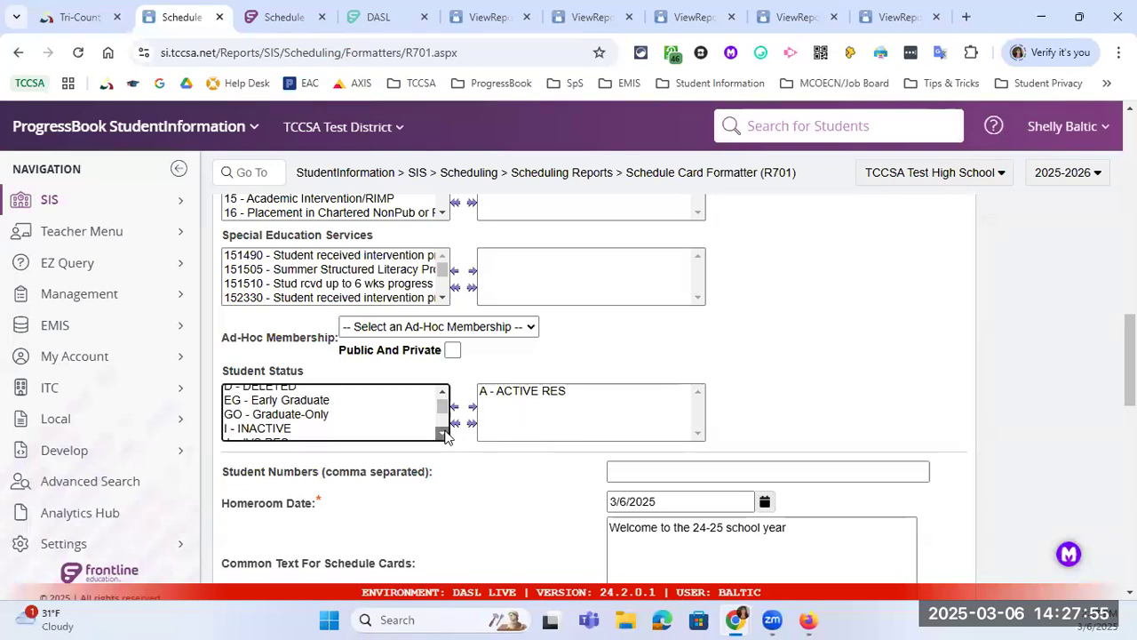
pyautogui.click(654, 471)
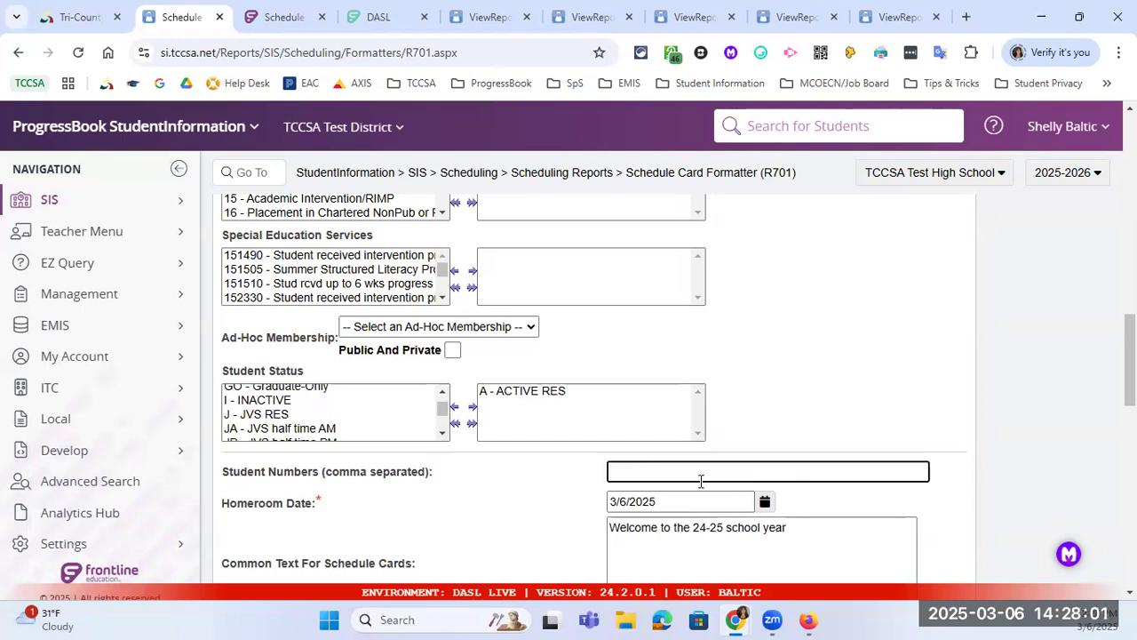
# Step: Change the common text for schedule cards to "Welcome to the 25-26 school year"
pyautogui.scroll(-1, 677, 484)
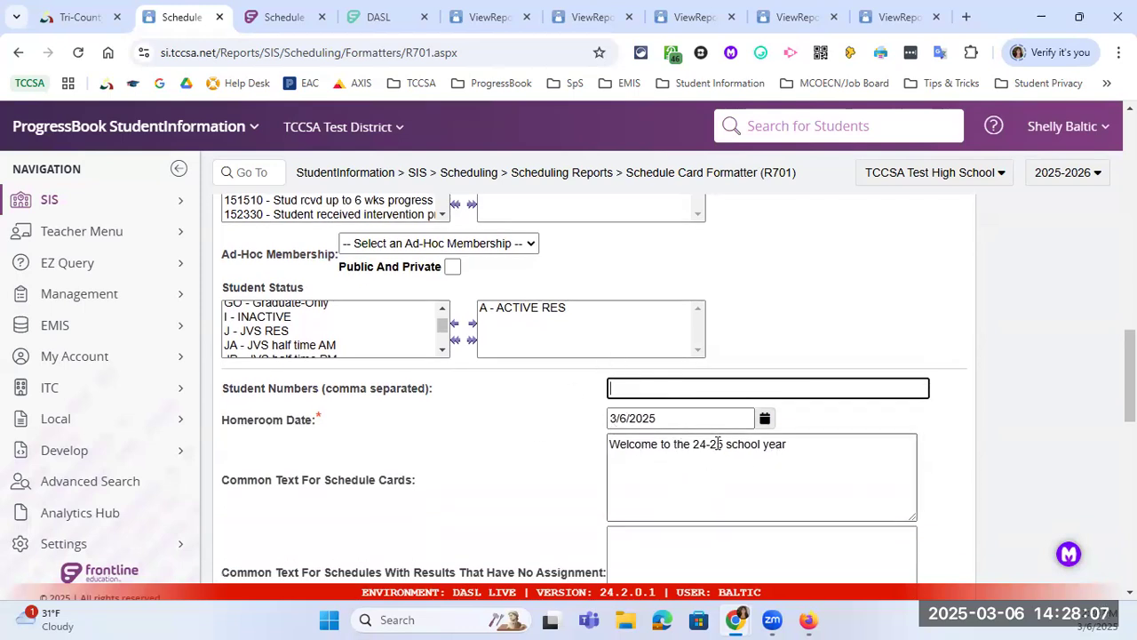
pyautogui.moveTo(721, 444); pyautogui.dragTo(700, 449)
pyautogui.click(731, 444)
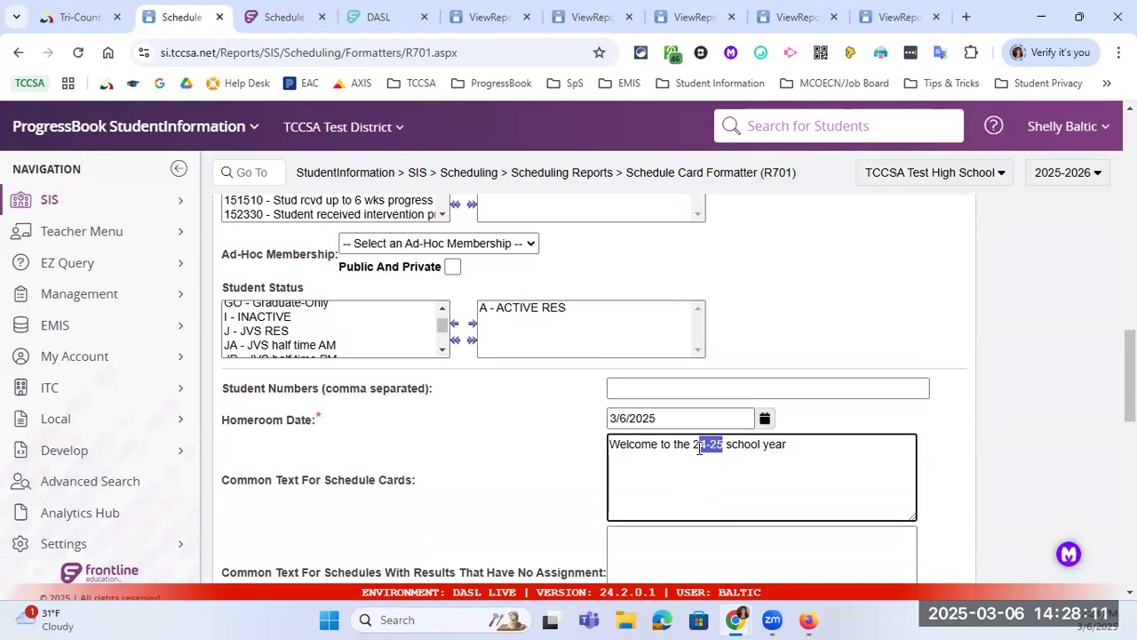
pyautogui.write('5-26')
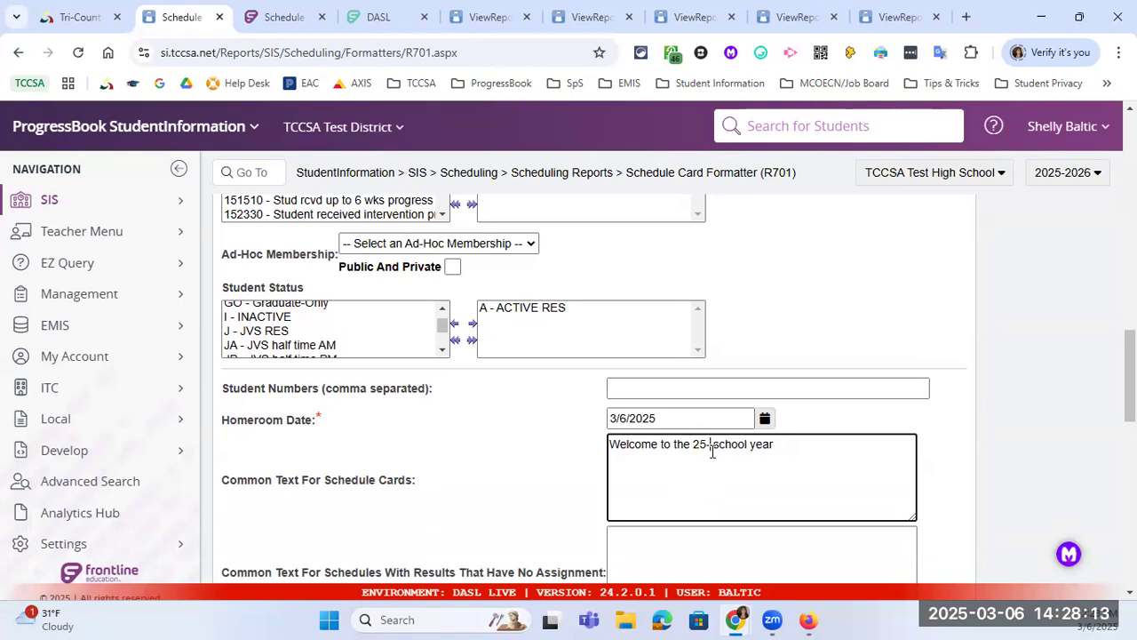
# Step: Suppress results that have no assignment and show meeting times by periods, days, and locations
pyautogui.scroll(-2, 749, 500)
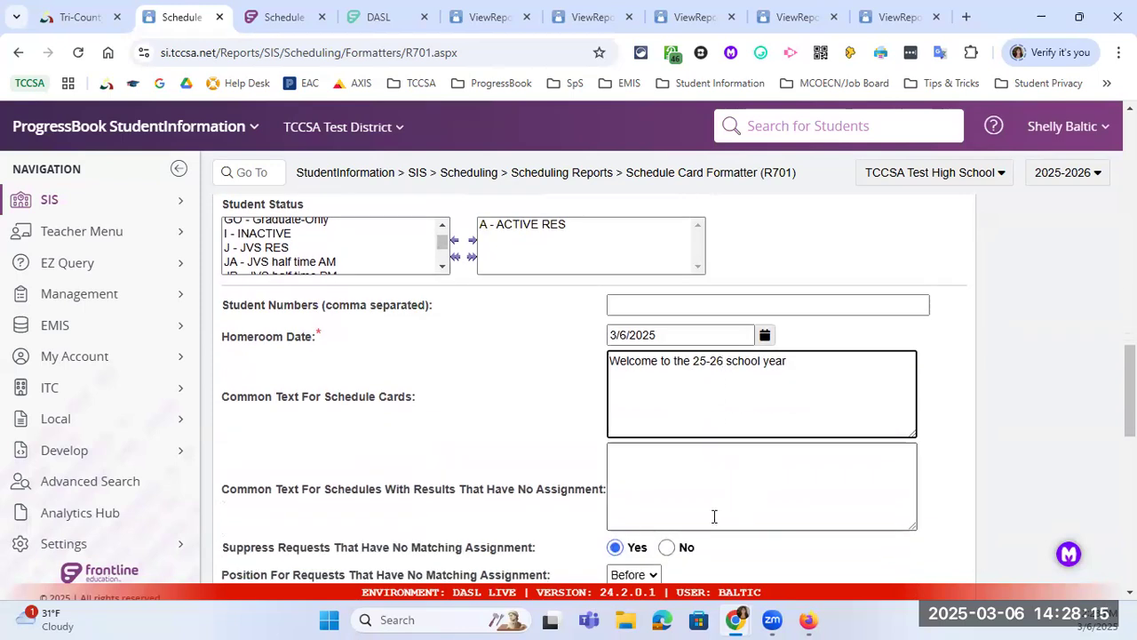
pyautogui.scroll(-1, 658, 473)
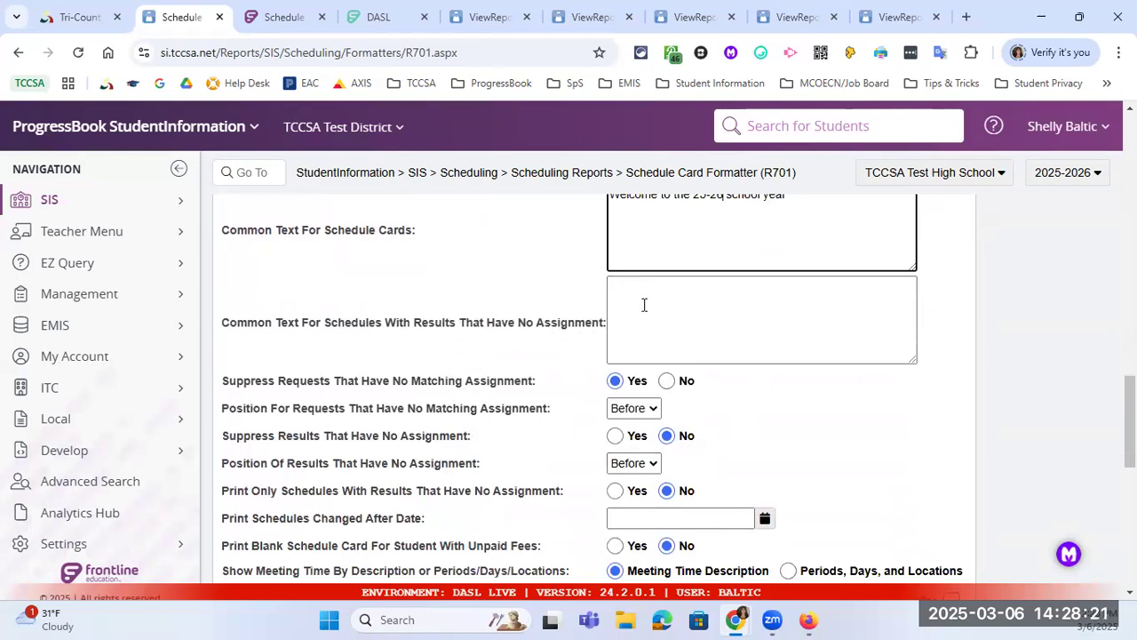
pyautogui.click(618, 303)
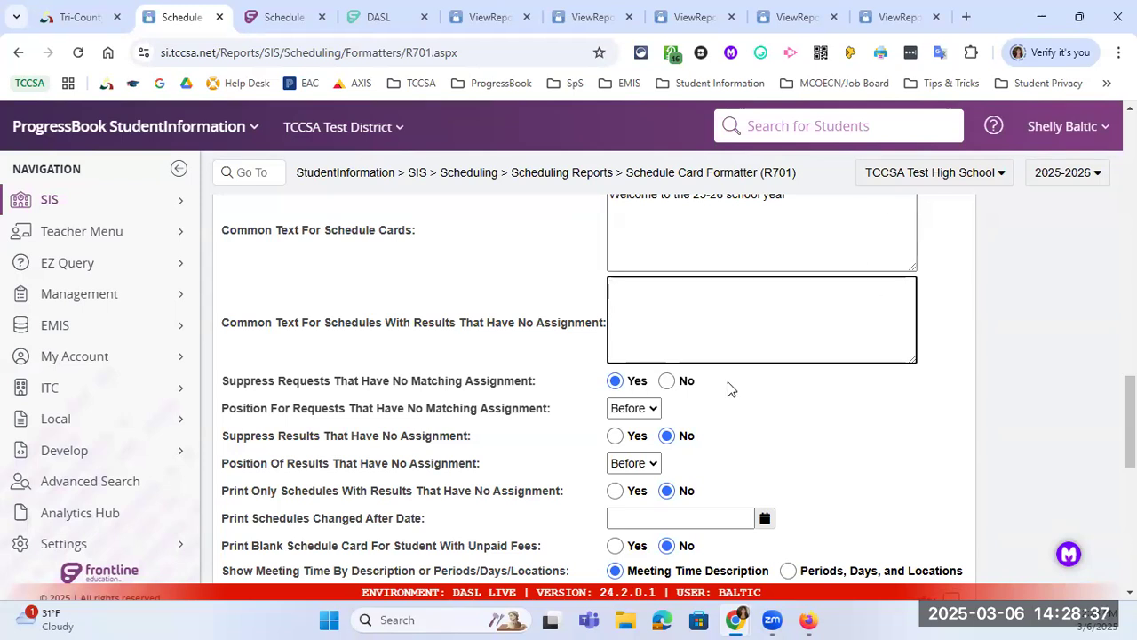
pyautogui.scroll(-1, 739, 414)
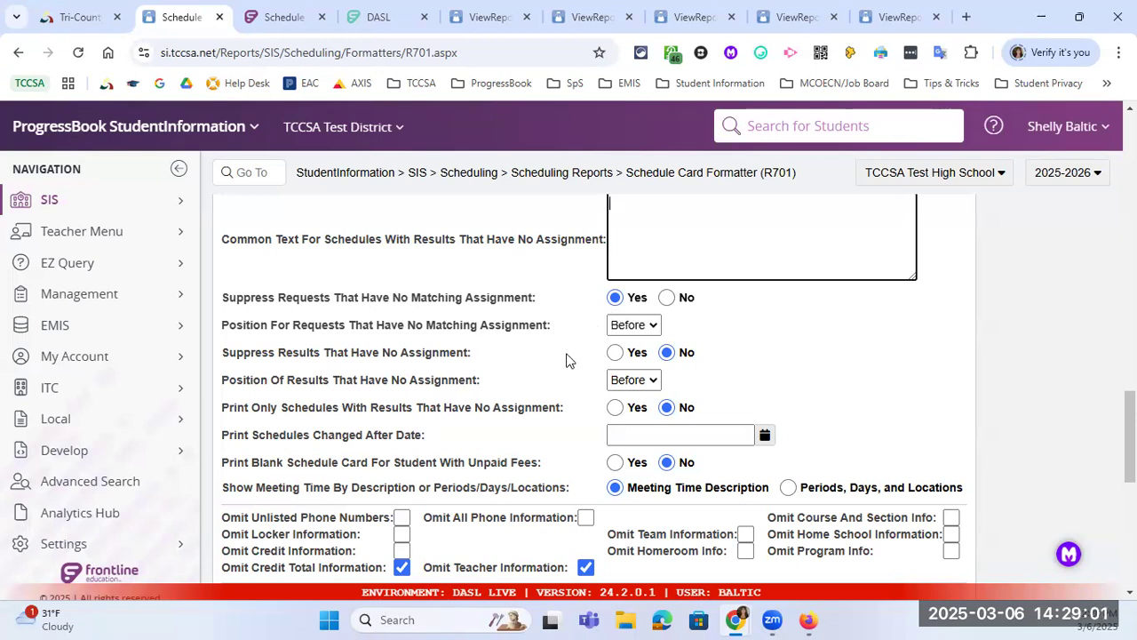
pyautogui.click(619, 354)
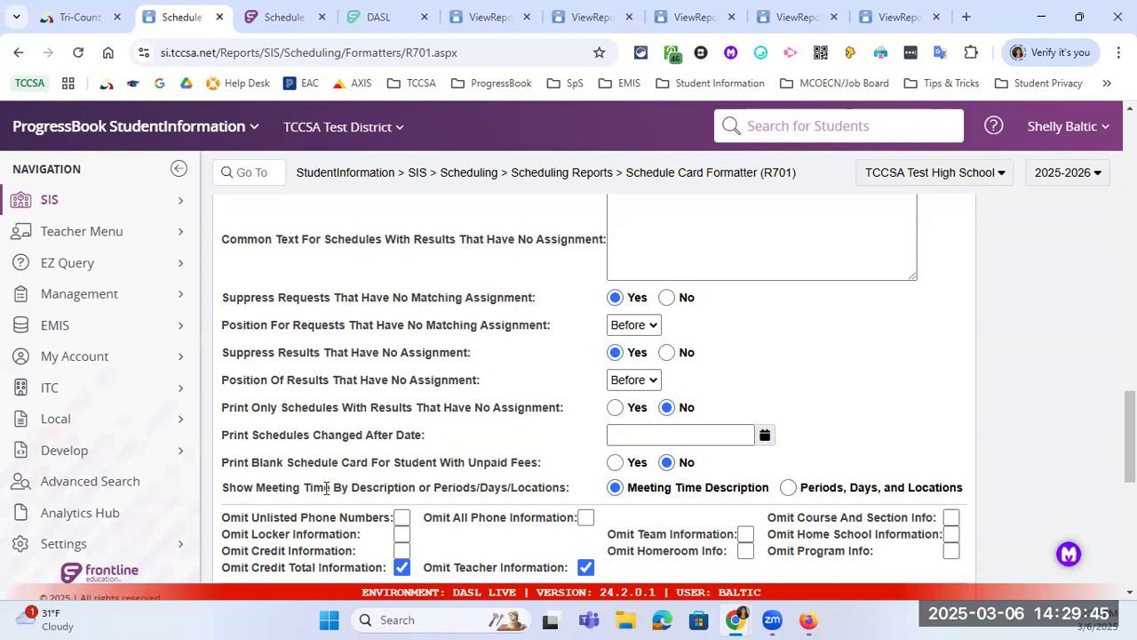
pyautogui.click(789, 488)
# Step: Review the omit-information checkboxes and the student and course sorting options of the R701 report
pyautogui.scroll(-1, 779, 429)
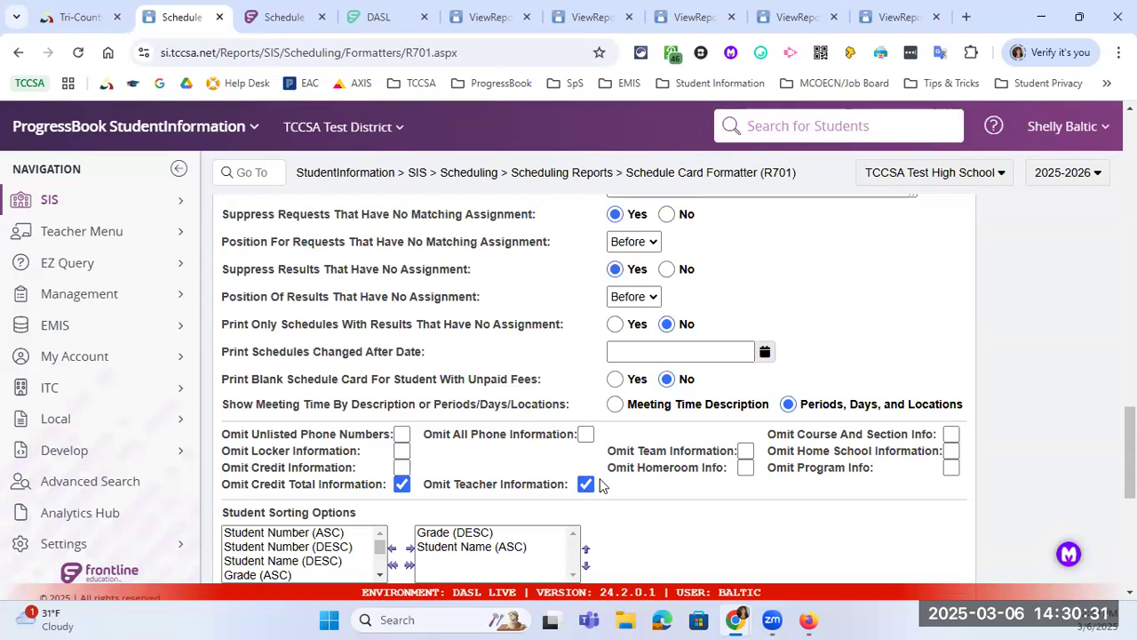
pyautogui.scroll(-1, 807, 505)
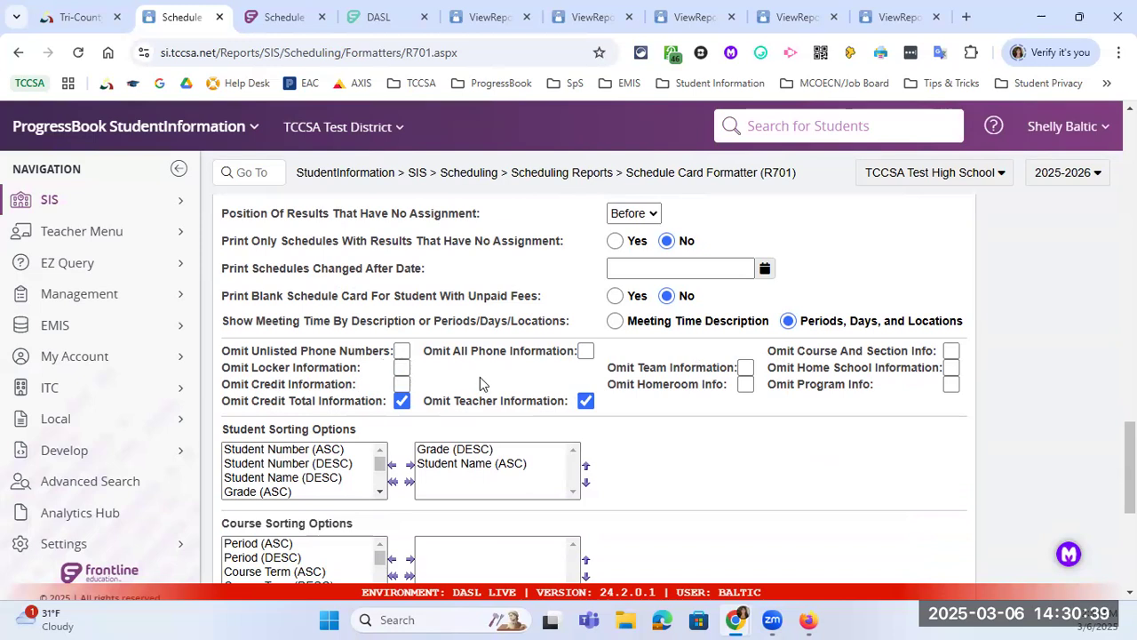
pyautogui.scroll(-1, 379, 376)
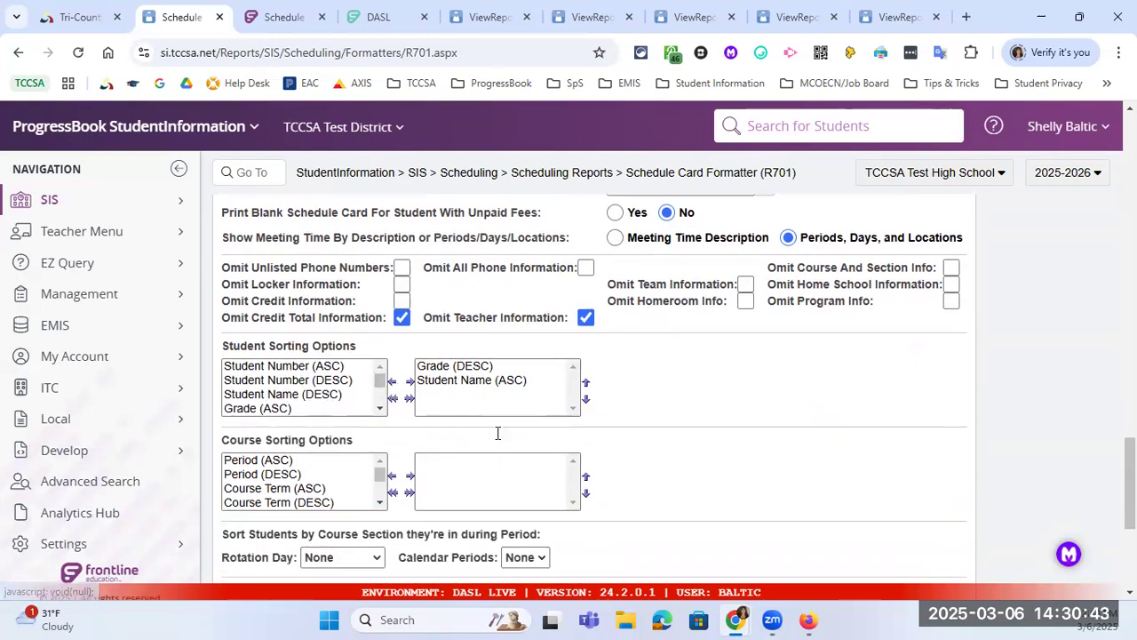
pyautogui.scroll(-2, 496, 433)
pyautogui.scroll(10, 483, 386)
pyautogui.scroll(8, 482, 377)
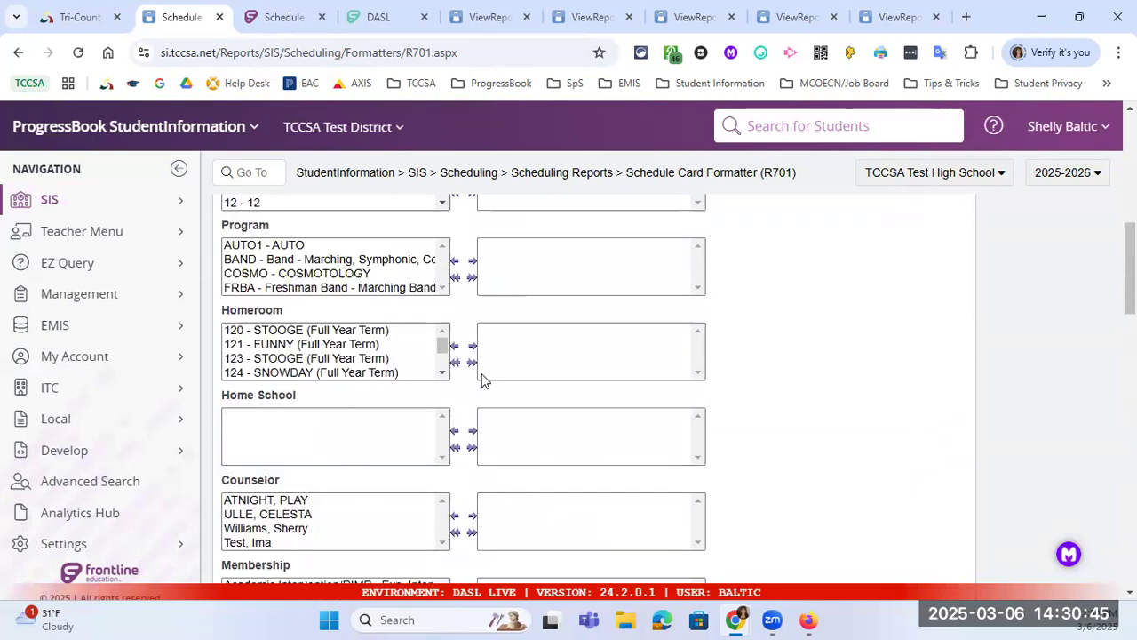
# Step: Submit the Schedule Card Formatter (R701) report with the current Schedule Card Format 6 criteria
pyautogui.scroll(-5, 565, 448)
pyautogui.scroll(-15, 569, 438)
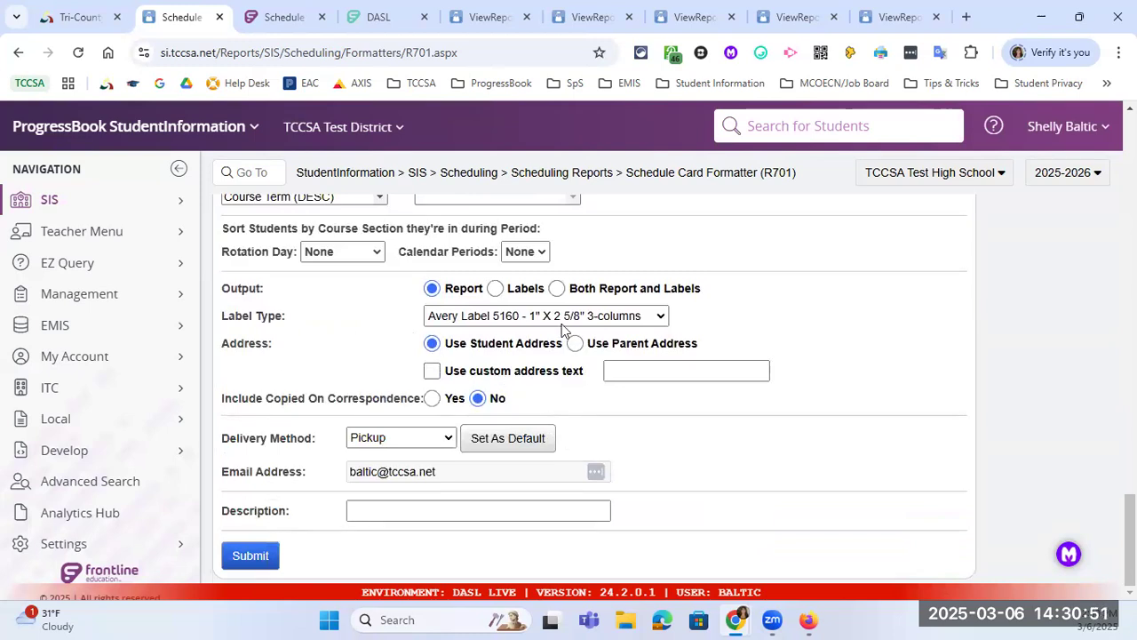
pyautogui.click(252, 560)
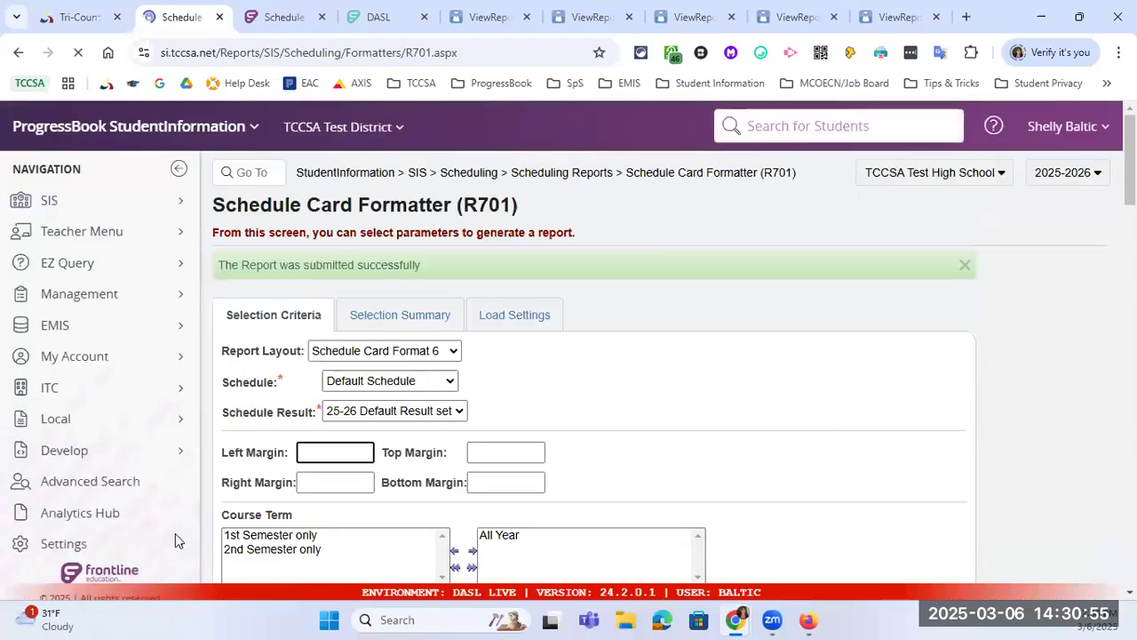
# Step: Open Batch/Report Management, refresh the job list until the R701 job completes, and open the report
pyautogui.click(50, 200)
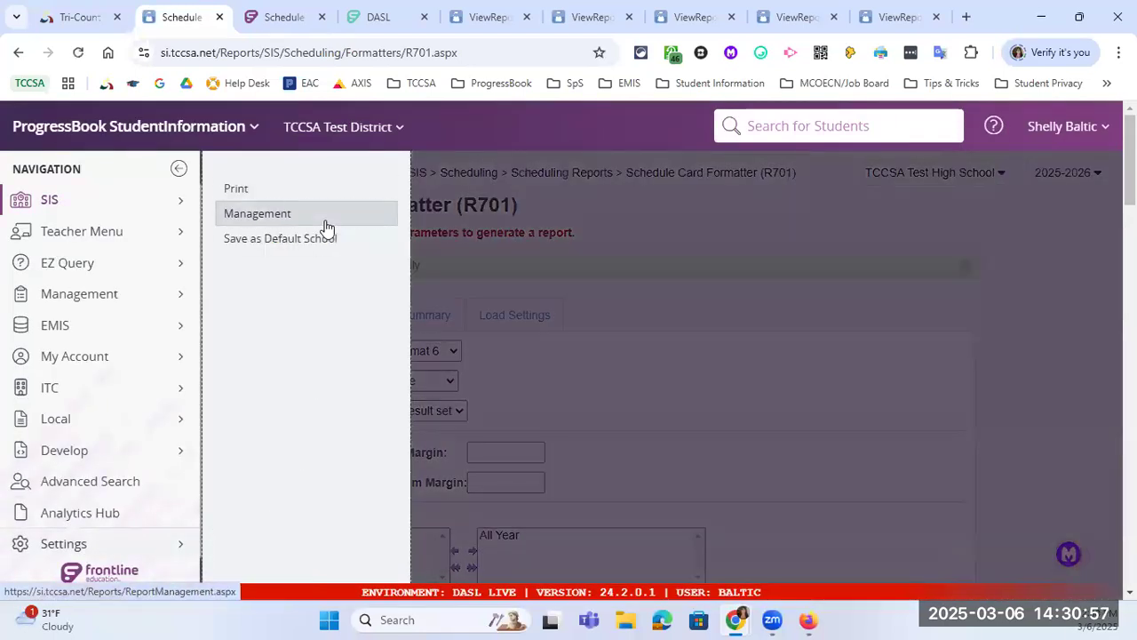
pyautogui.click(326, 215)
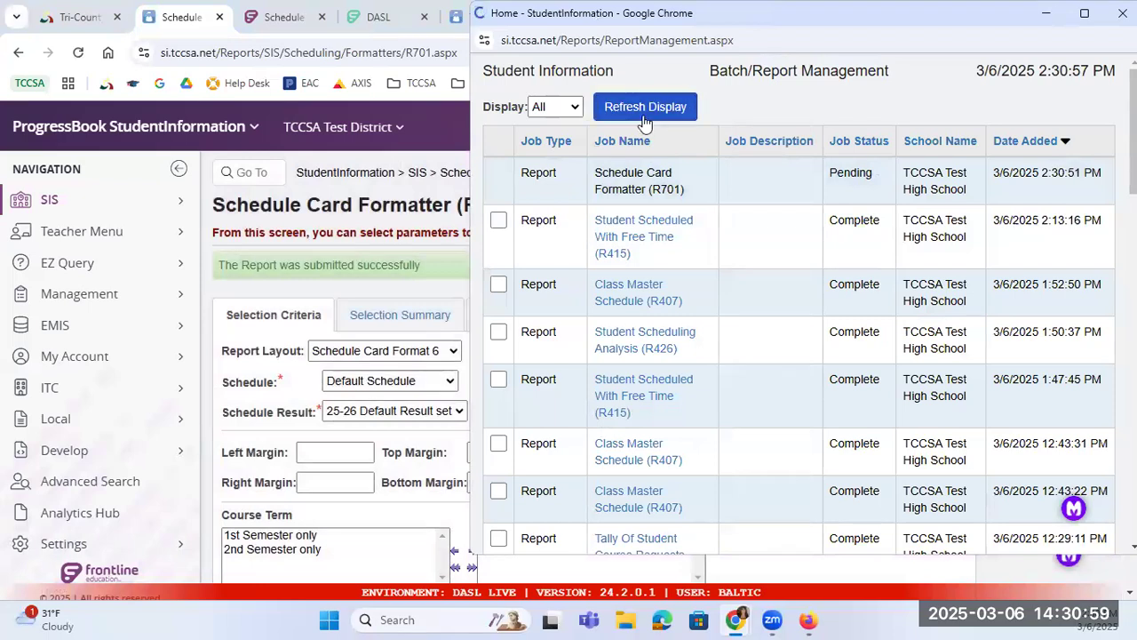
pyautogui.click(645, 113)
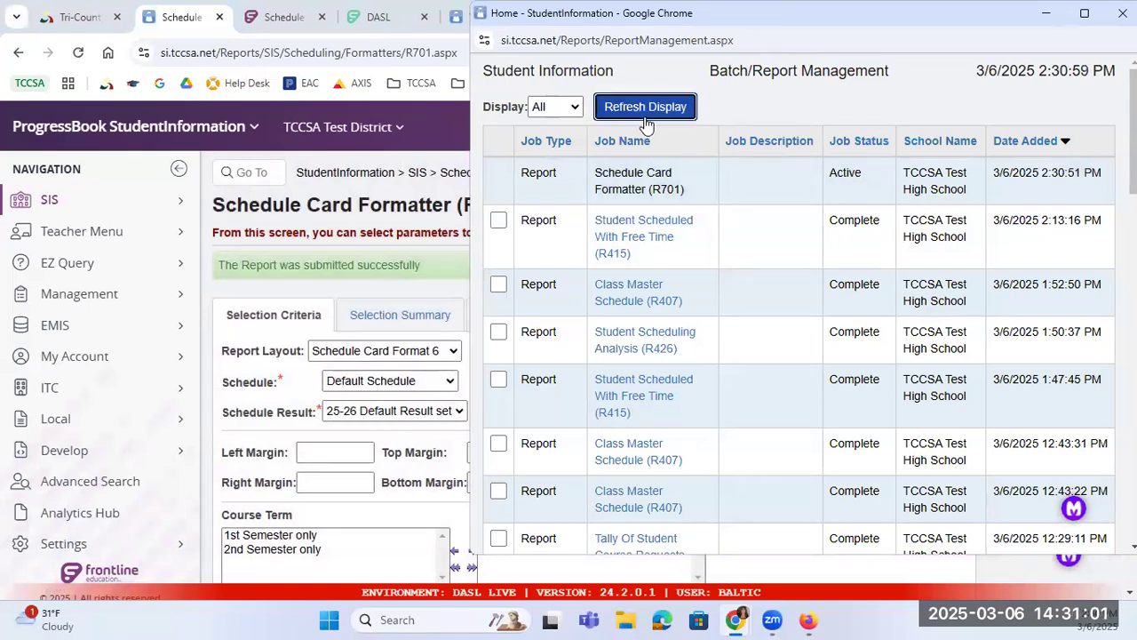
pyautogui.click(647, 107)
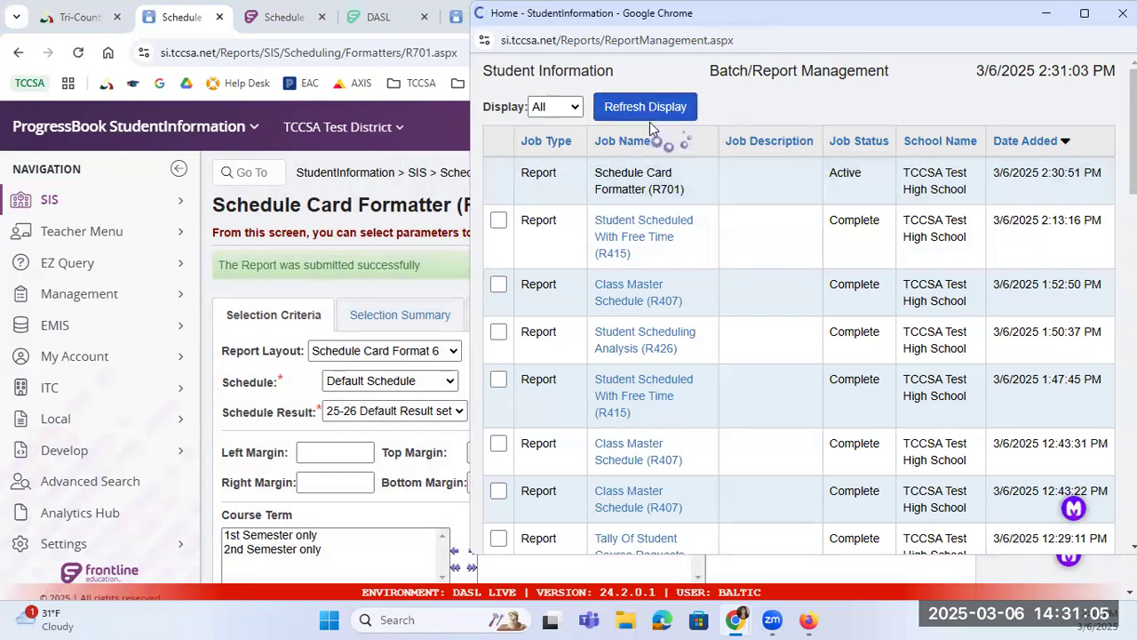
pyautogui.click(649, 106)
pyautogui.click(645, 184)
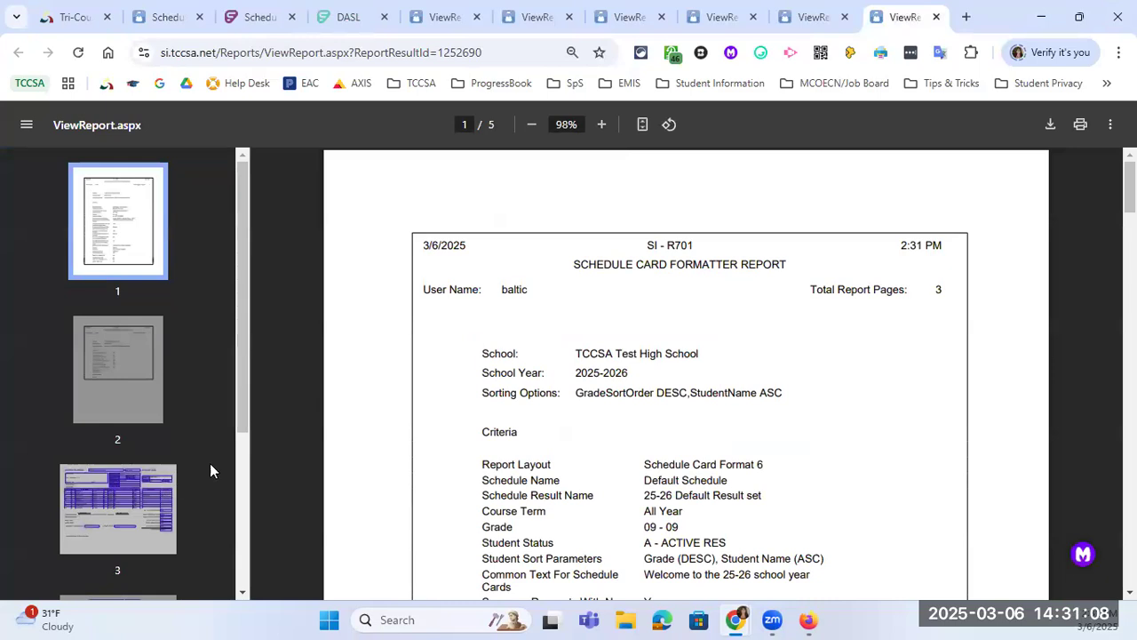
# Step: Review the grade 09 schedule cards for course periods, locations, course fees, and the common welcome text
pyautogui.click(164, 484)
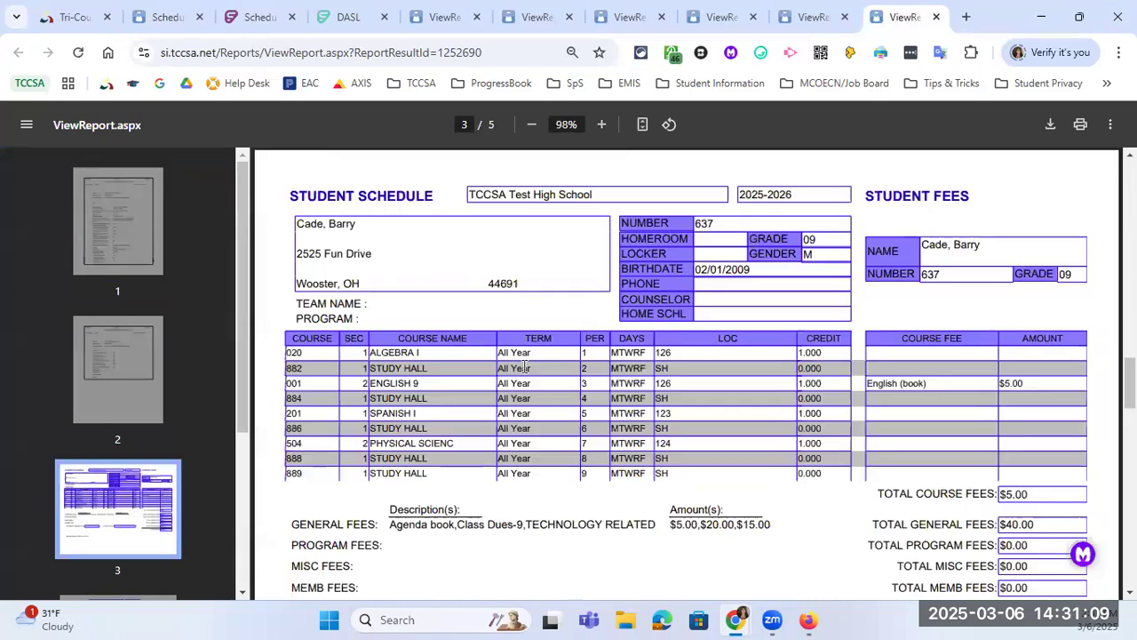
pyautogui.scroll(-1, 511, 368)
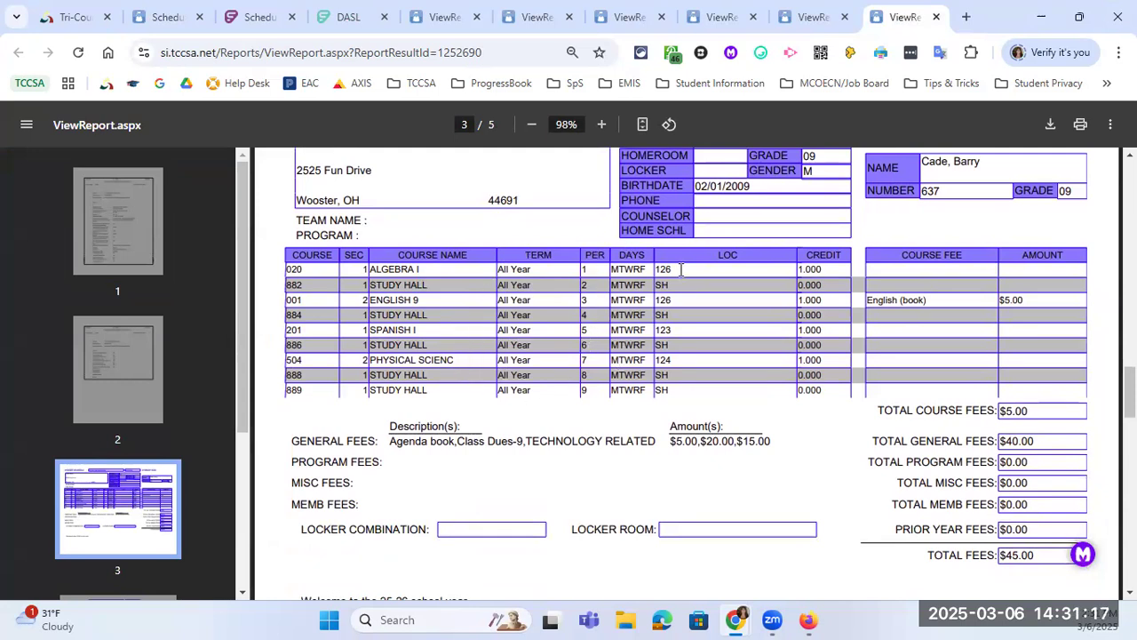
pyautogui.moveTo(869, 302); pyautogui.dragTo(947, 302)
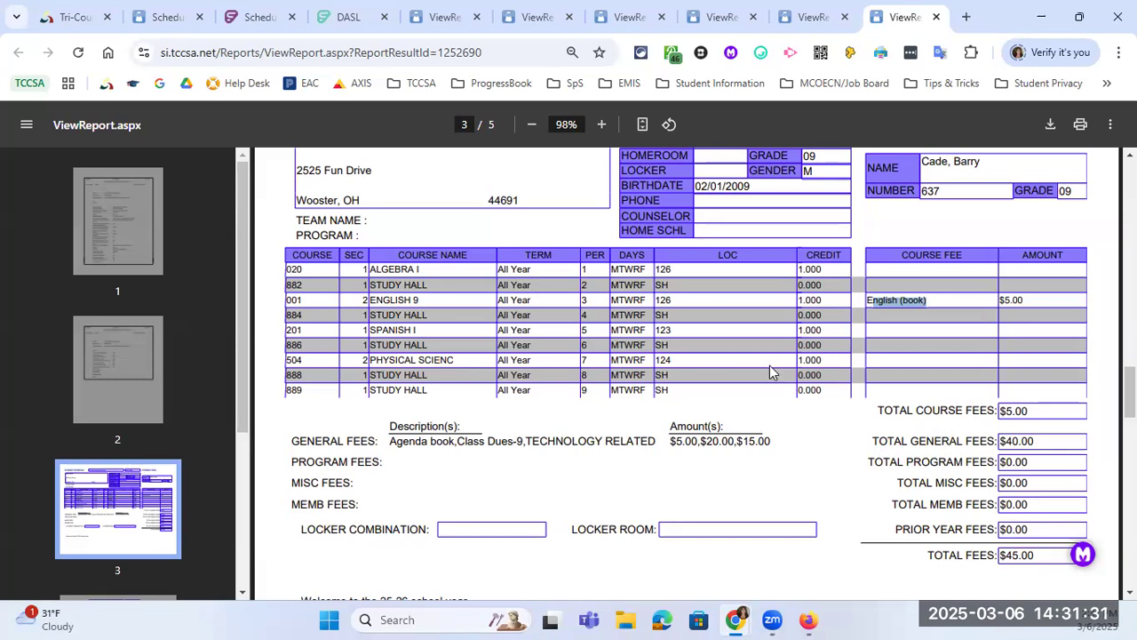
pyautogui.scroll(-4, 772, 372)
pyautogui.scroll(-6, 772, 373)
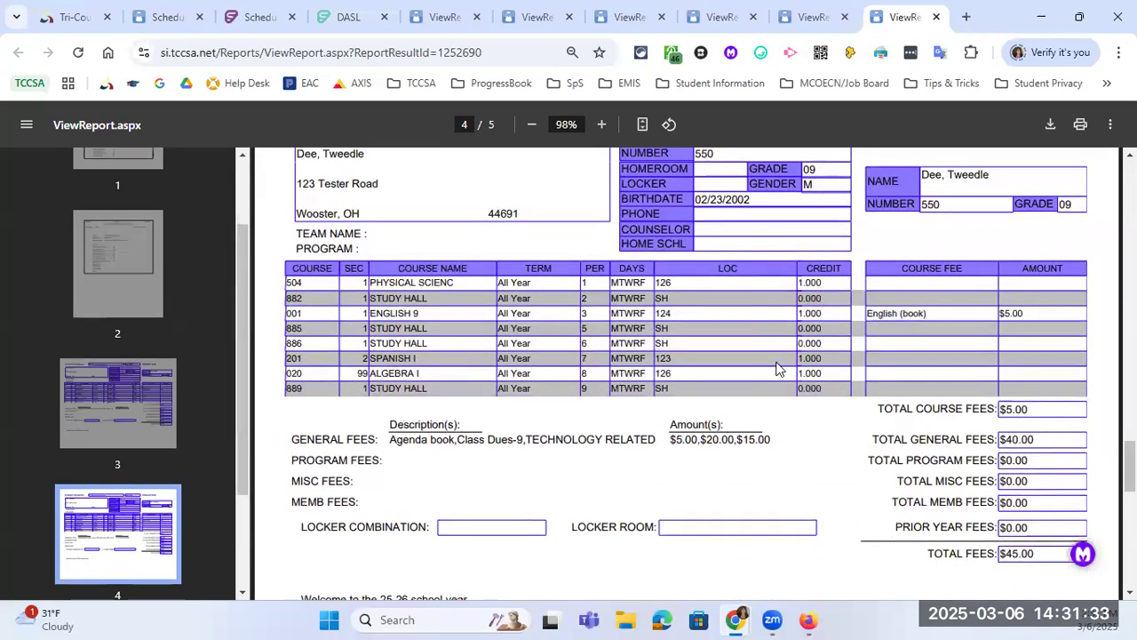
pyautogui.moveTo(302, 430); pyautogui.dragTo(470, 442)
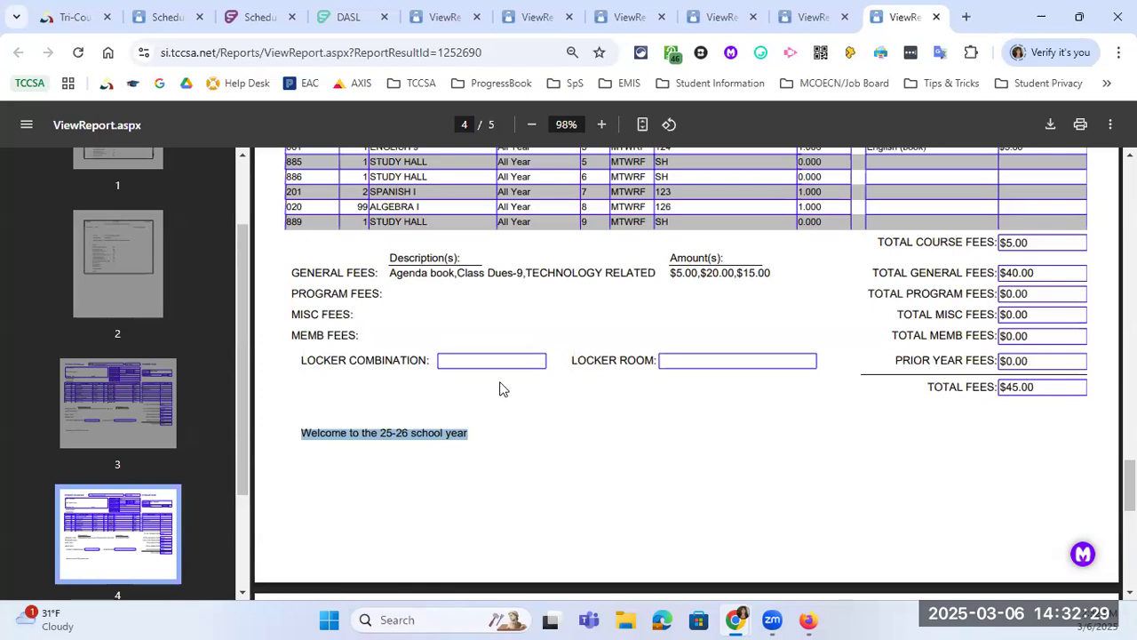
# Step: Close all the open report result pages and return to the Schedule Card Formatter (R701) criteria
pyautogui.click(936, 17)
pyautogui.click(936, 17)
pyautogui.click(937, 17)
pyautogui.click(937, 17)
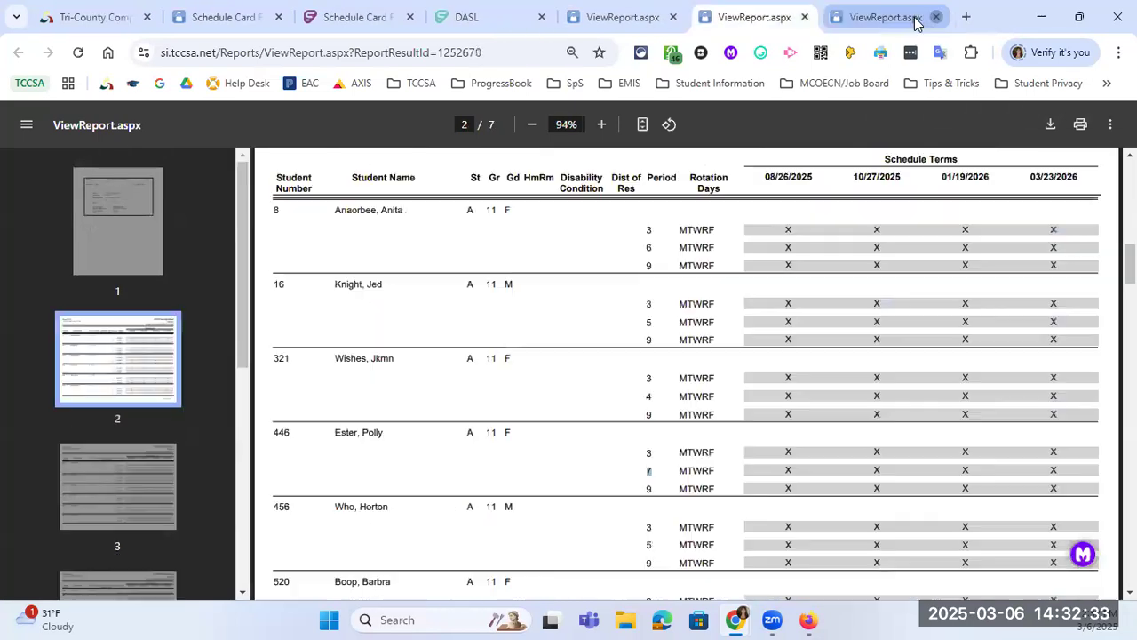
pyautogui.click(936, 17)
pyautogui.click(936, 17)
pyautogui.click(373, 17)
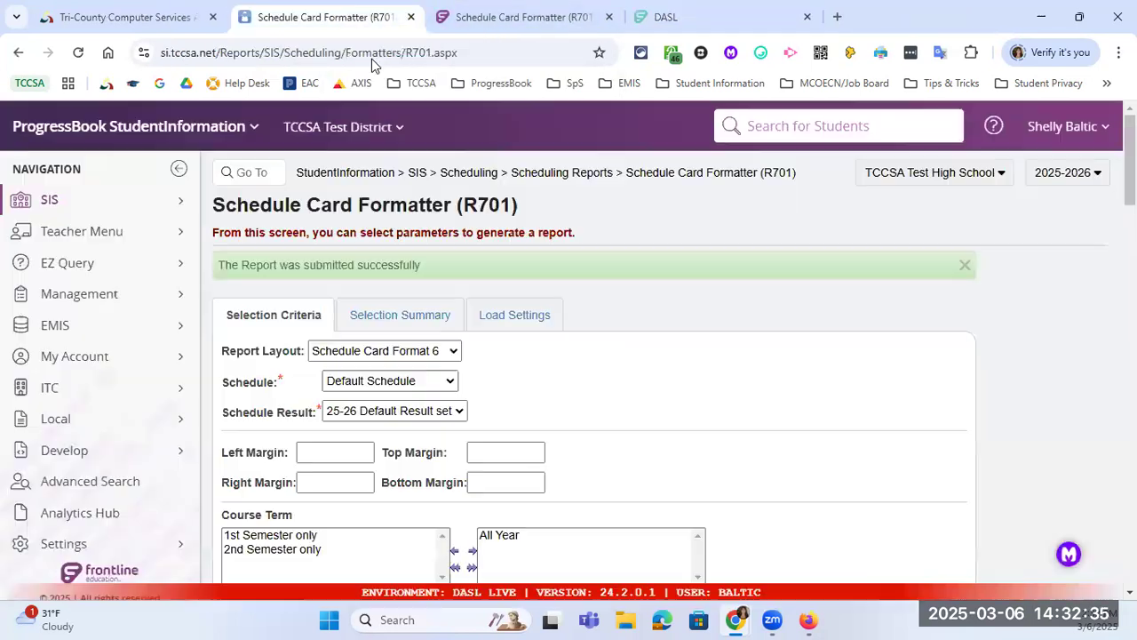
# Step: Change the report layout to Schedule Card Format 3
pyautogui.scroll(-2, 413, 260)
pyautogui.scroll(1, 426, 266)
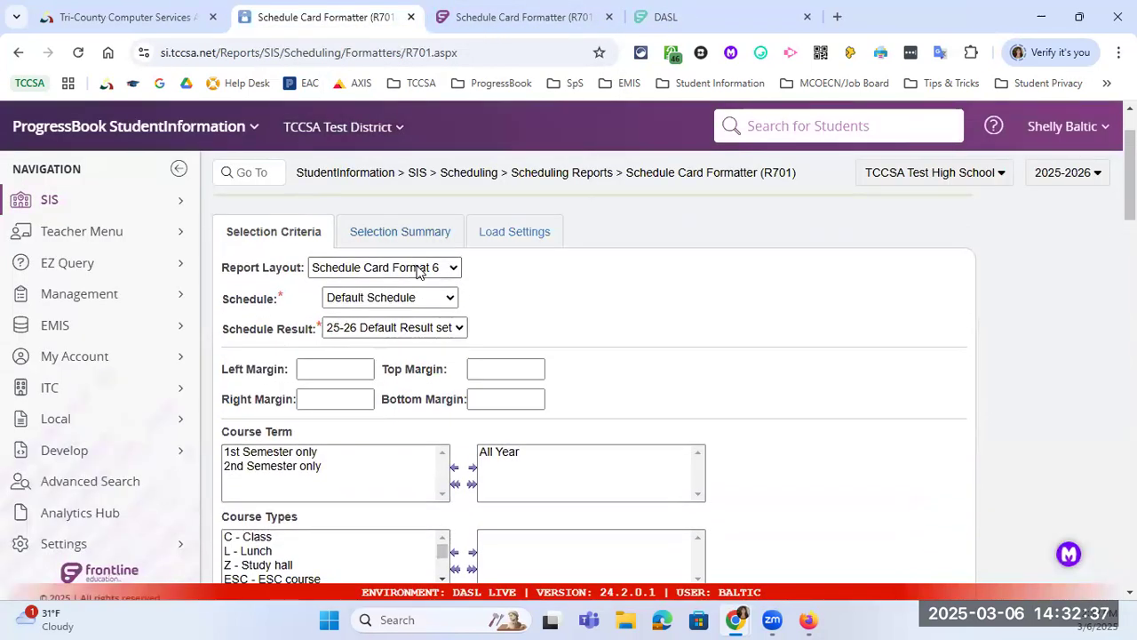
pyautogui.click(431, 267)
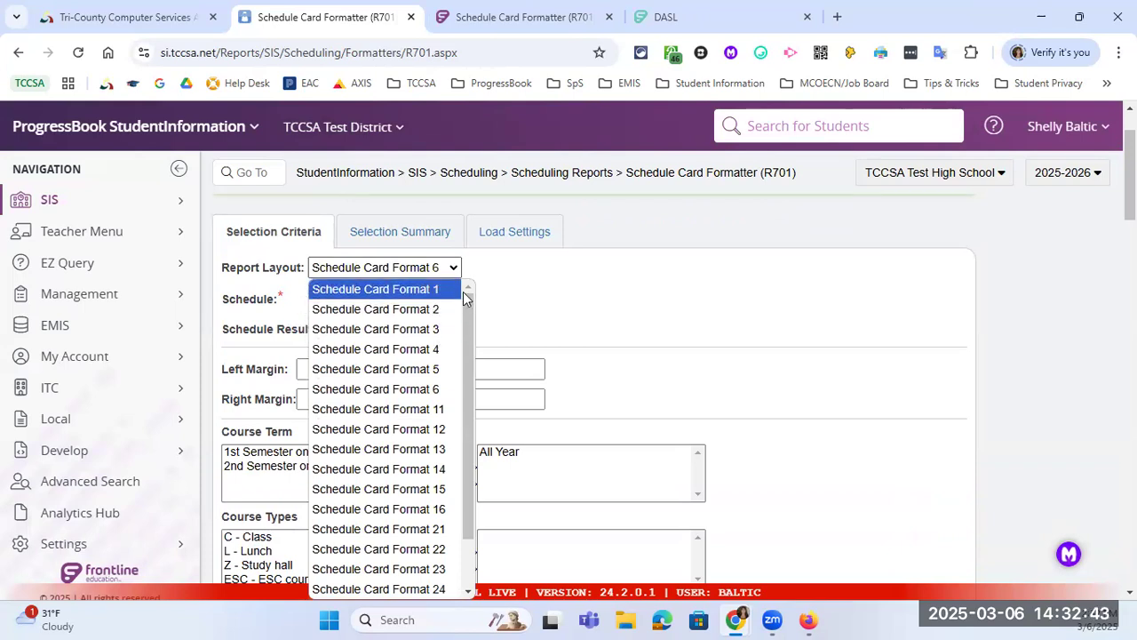
pyautogui.click(430, 337)
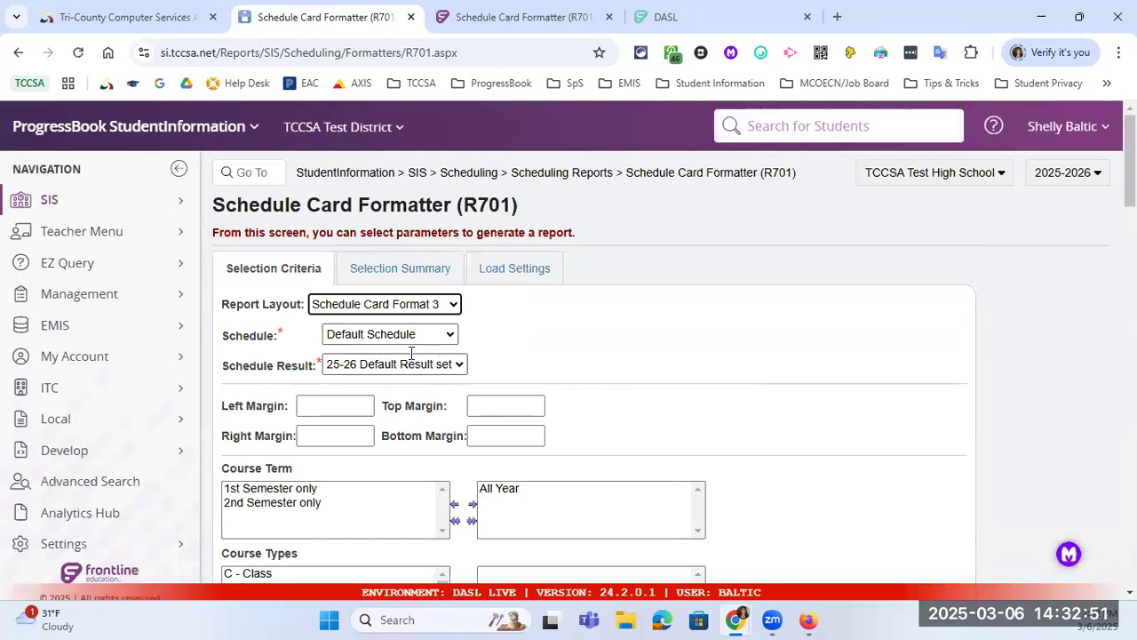
# Step: Remove grade 09 from the selected grades in the report criteria
pyautogui.scroll(-1, 438, 368)
pyautogui.scroll(-3, 438, 370)
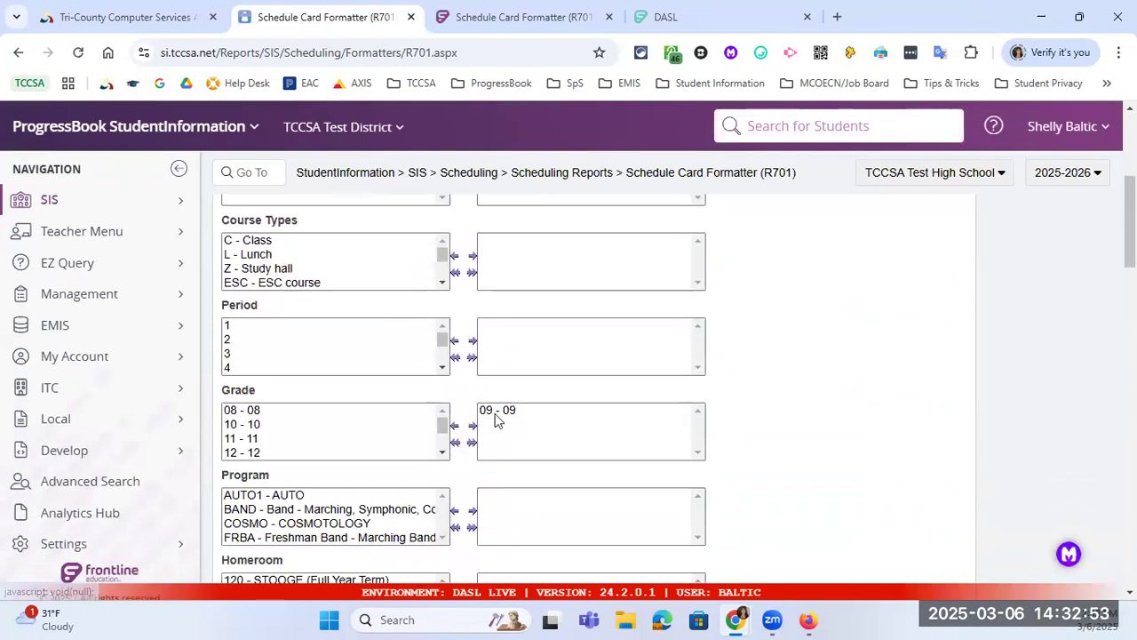
pyautogui.doubleClick(497, 414)
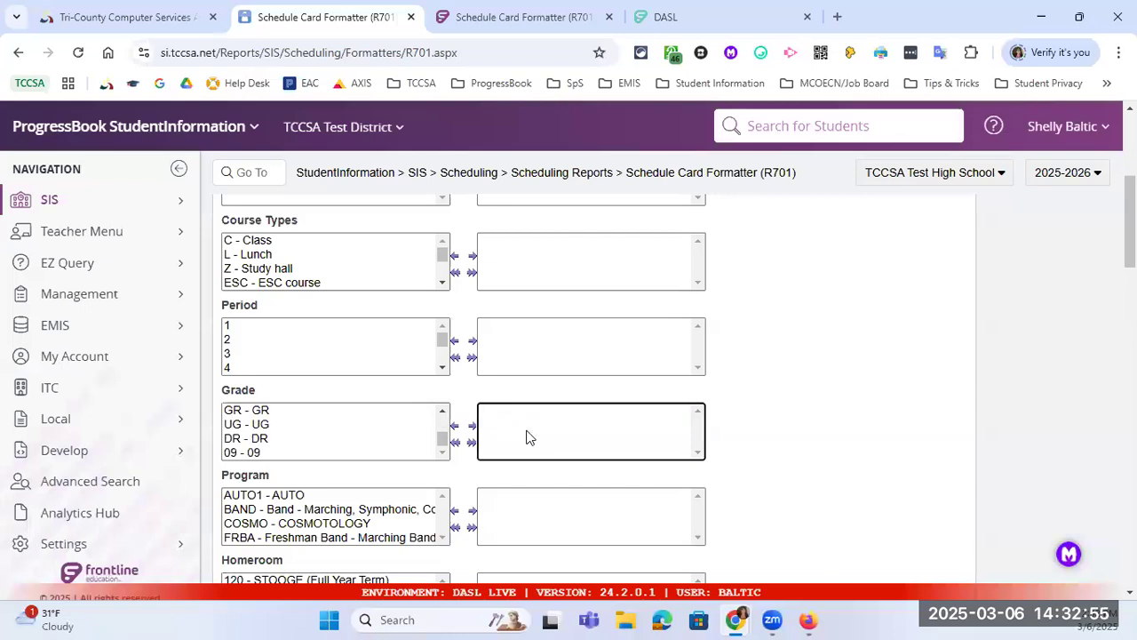
# Step: Turn off Omit Teacher Information so the schedule cards include teachers
pyautogui.scroll(-1, 525, 436)
pyautogui.scroll(-3, 527, 431)
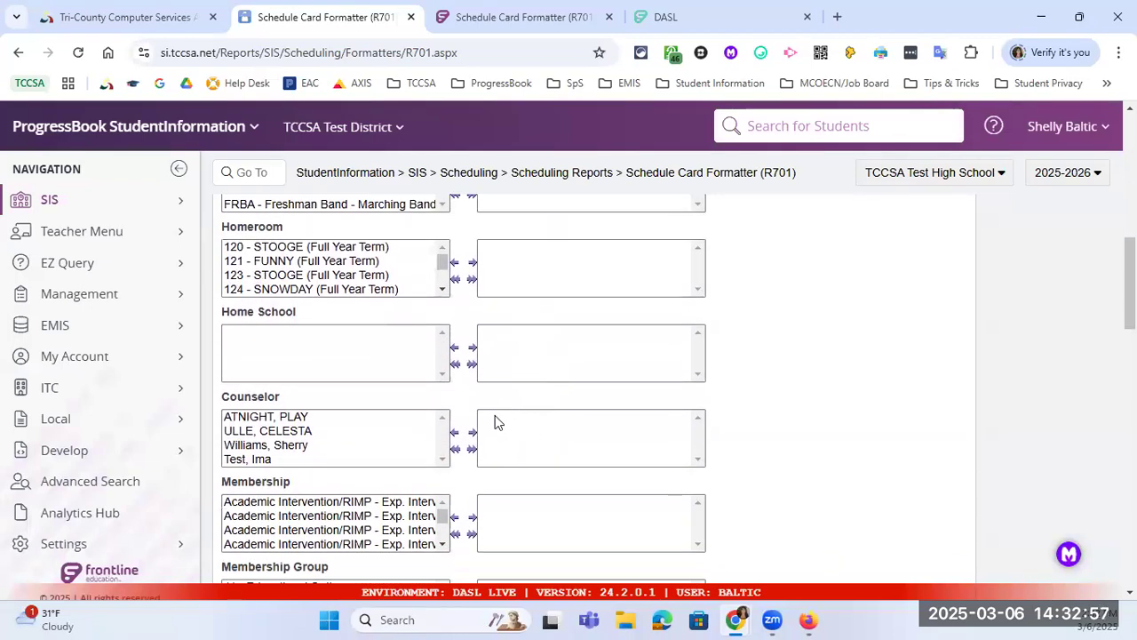
pyautogui.scroll(-1, 497, 423)
pyautogui.scroll(-4, 502, 424)
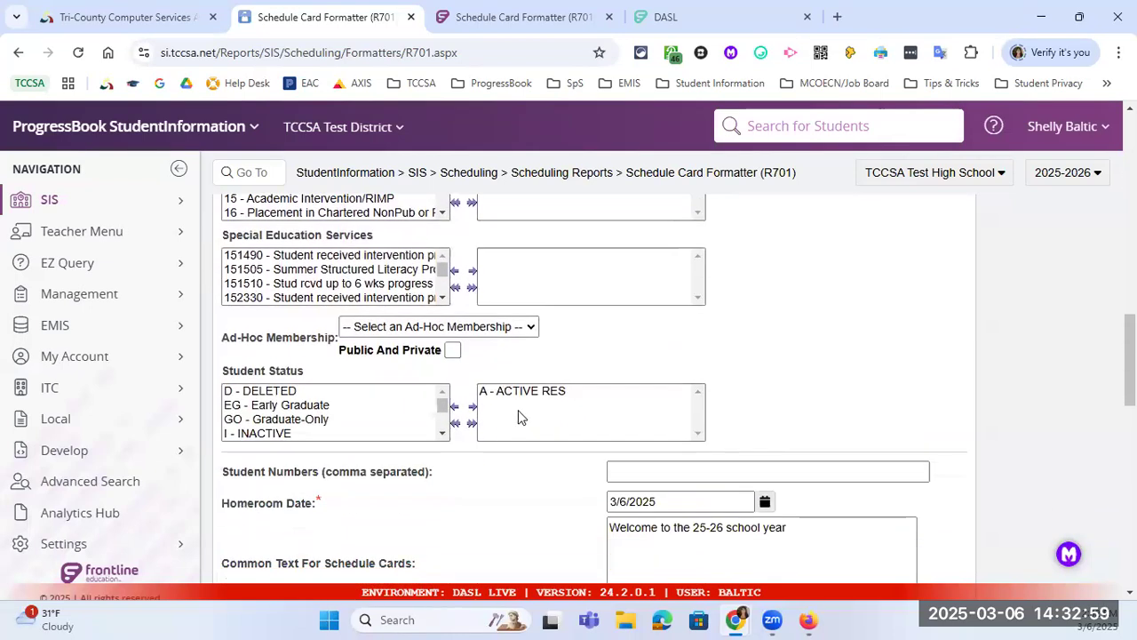
pyautogui.scroll(-2, 506, 425)
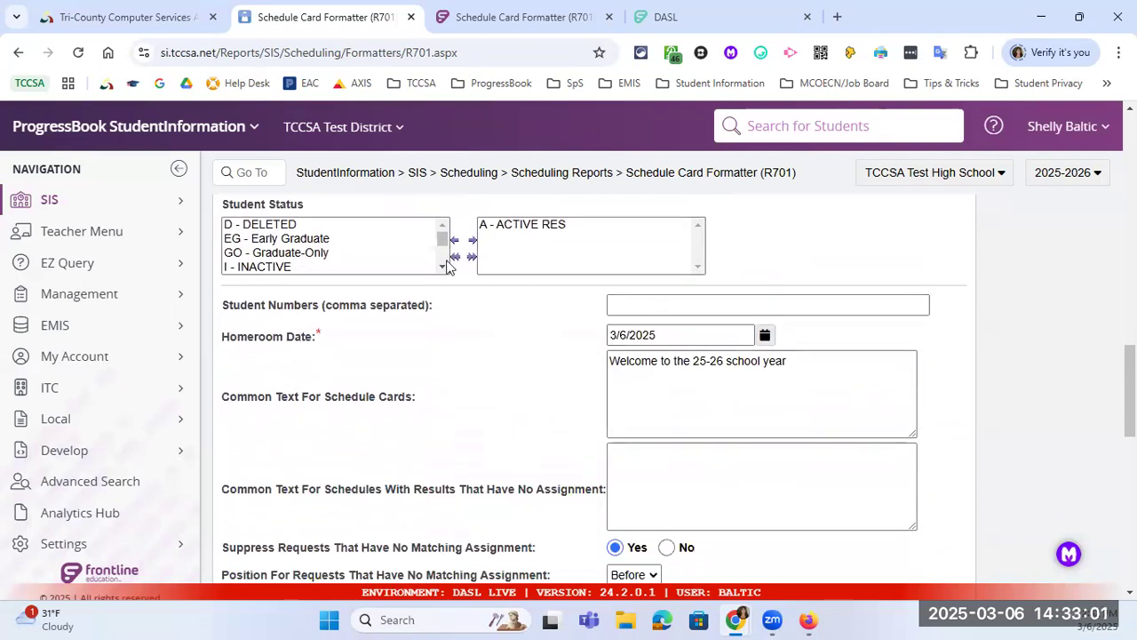
pyautogui.scroll(-1, 649, 506)
pyautogui.scroll(-1, 649, 506)
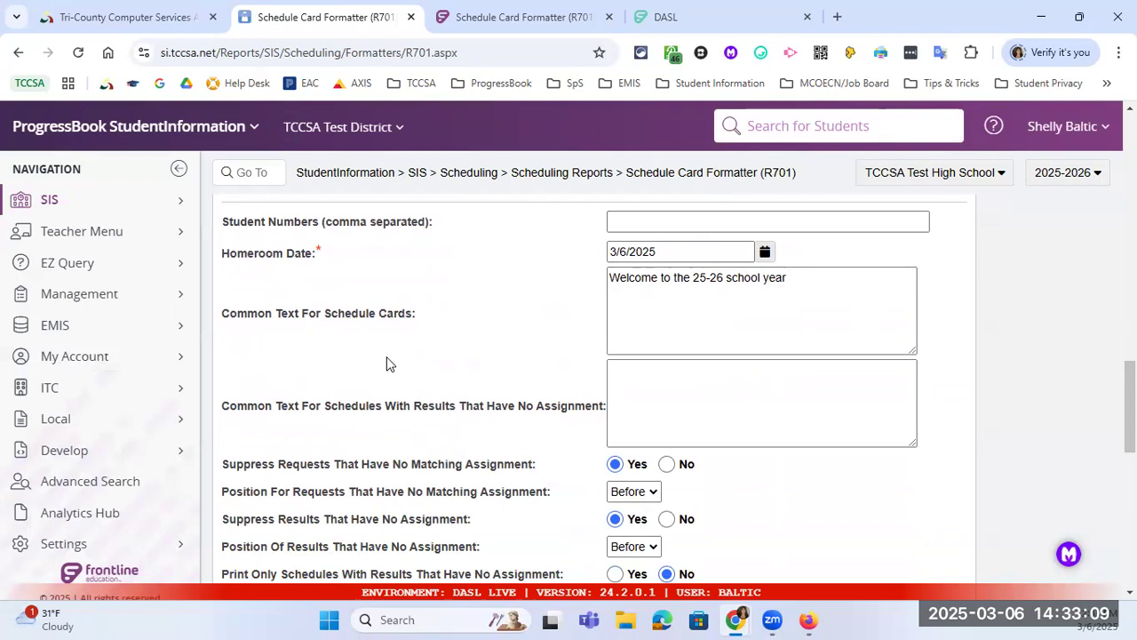
pyautogui.click(646, 429)
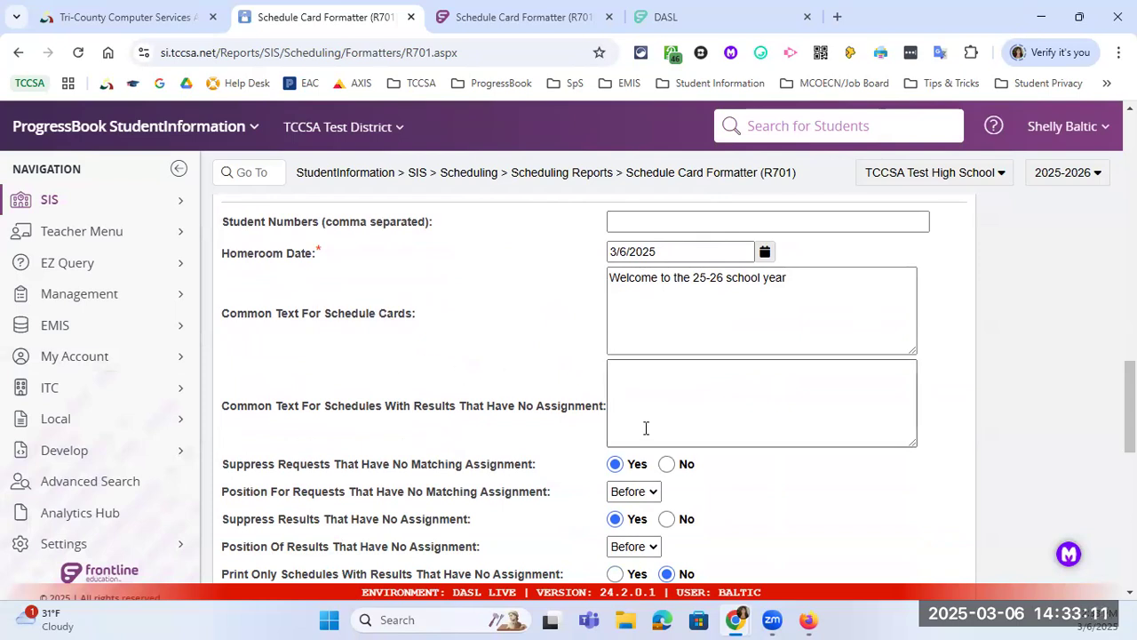
pyautogui.scroll(-1, 556, 439)
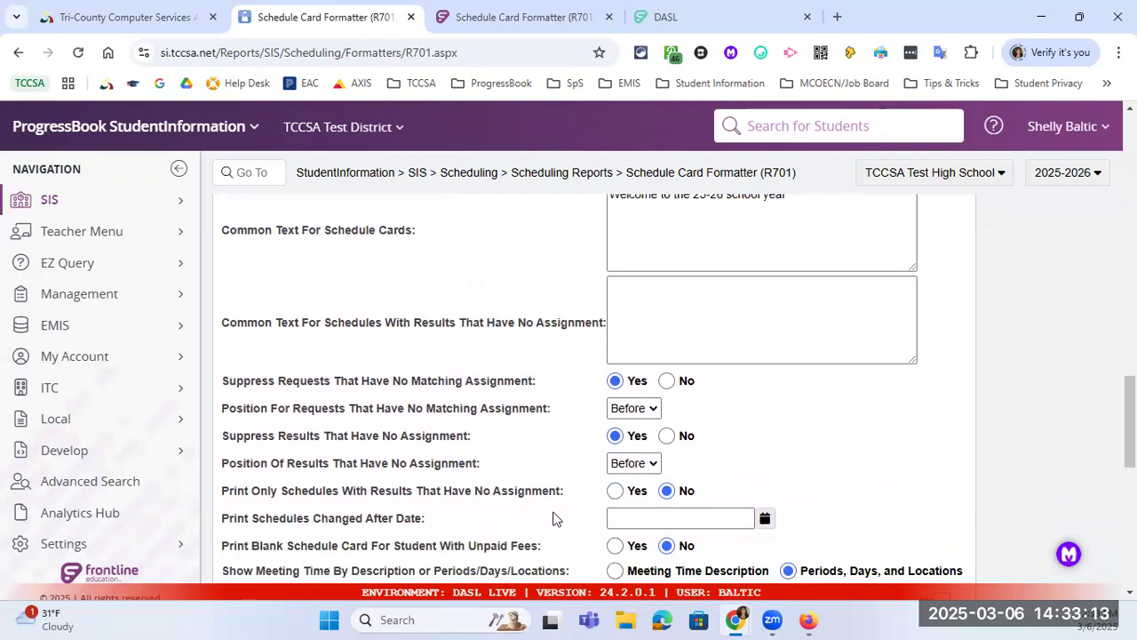
pyautogui.scroll(-2, 574, 469)
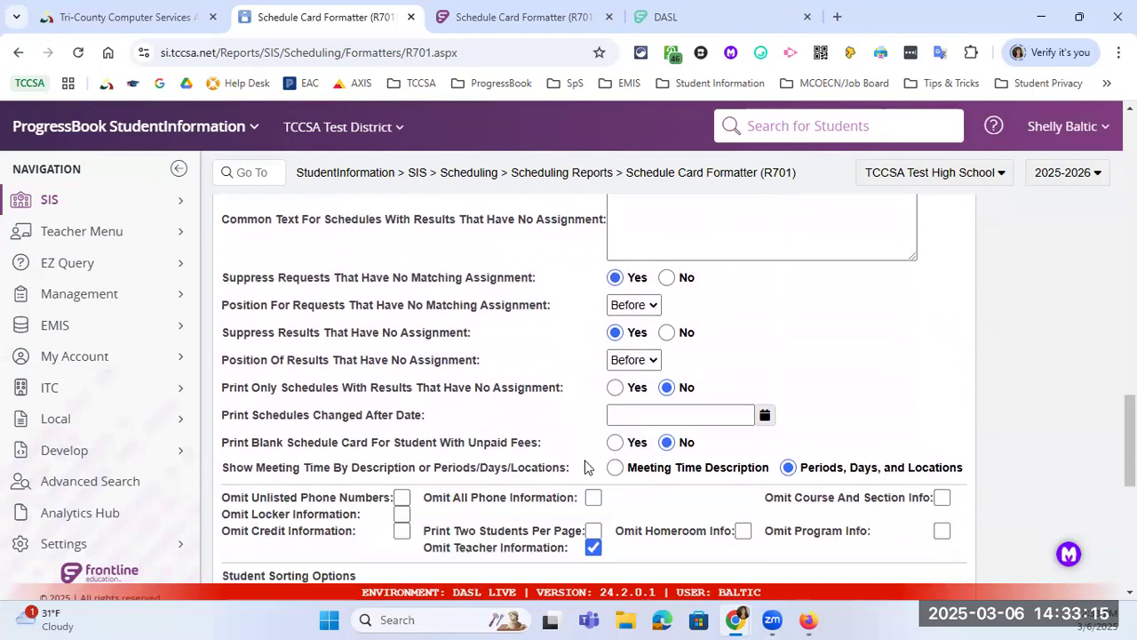
pyautogui.click(593, 484)
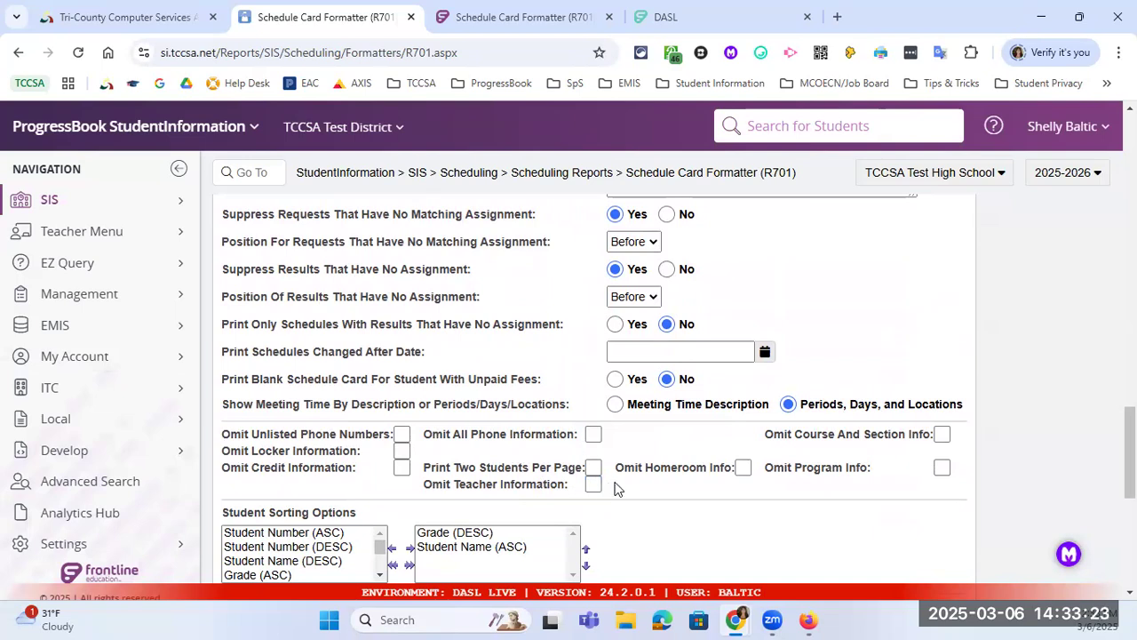
# Step: Check the R701 sorting, output, address, delivery, and meeting time options
pyautogui.scroll(-2, 613, 487)
pyautogui.scroll(-2, 620, 487)
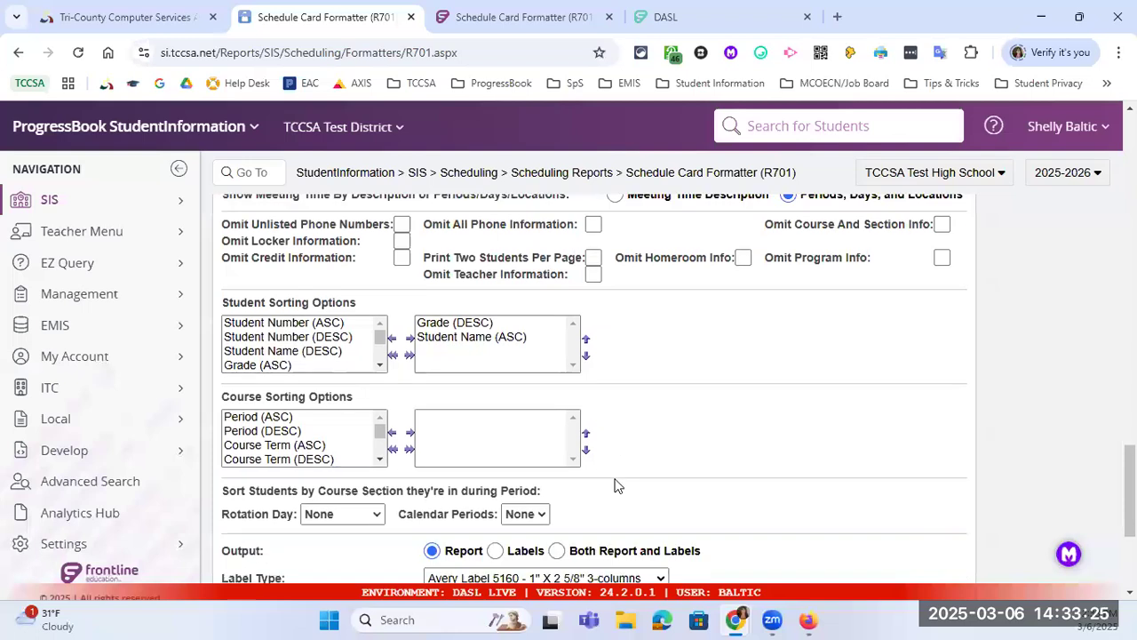
pyautogui.scroll(-2, 614, 483)
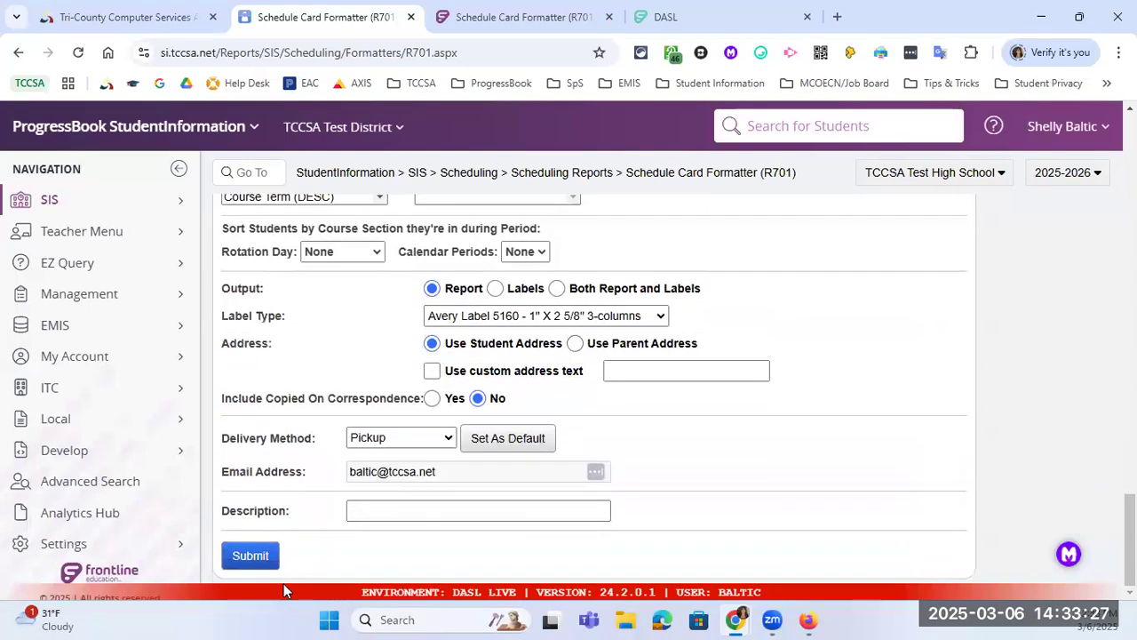
pyautogui.scroll(2, 583, 366)
pyautogui.scroll(1, 583, 366)
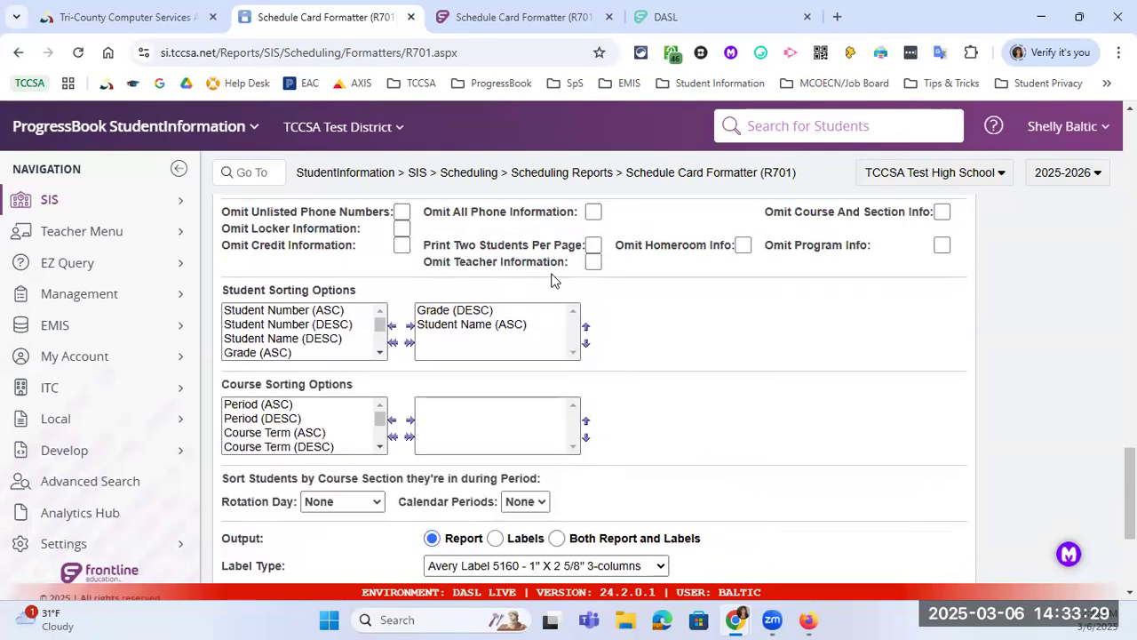
pyautogui.scroll(2, 579, 279)
pyautogui.scroll(1, 658, 302)
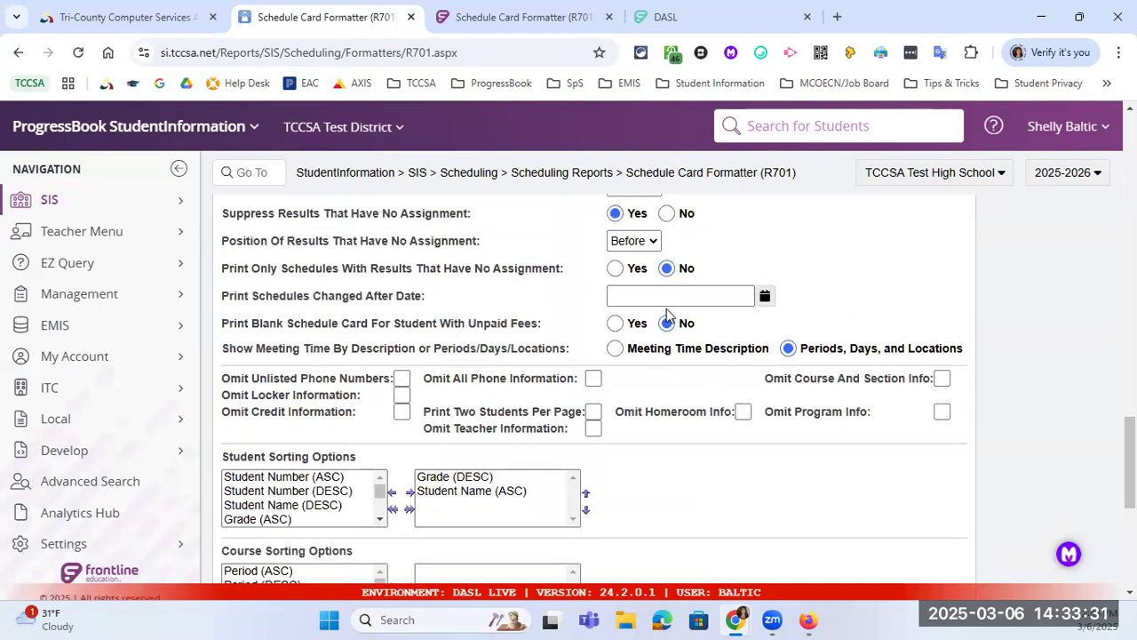
pyautogui.scroll(-5, 295, 506)
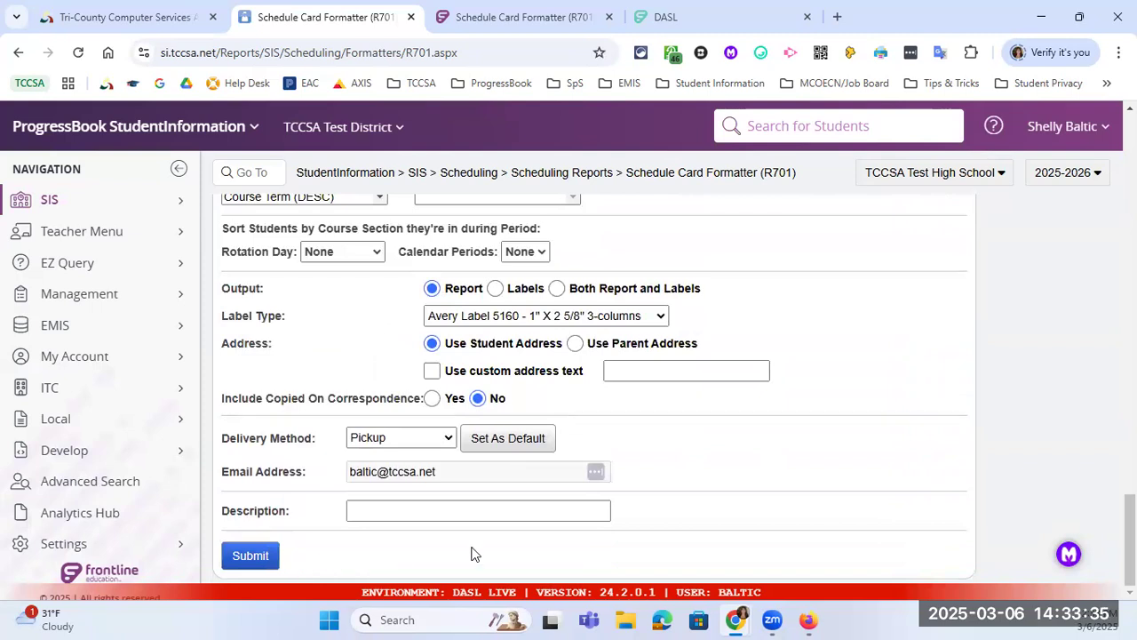
# Step: Save the current report settings as "25-26 Default schedule", not private and available in the "I Want To" menu
pyautogui.scroll(6, 480, 542)
pyautogui.scroll(10, 507, 480)
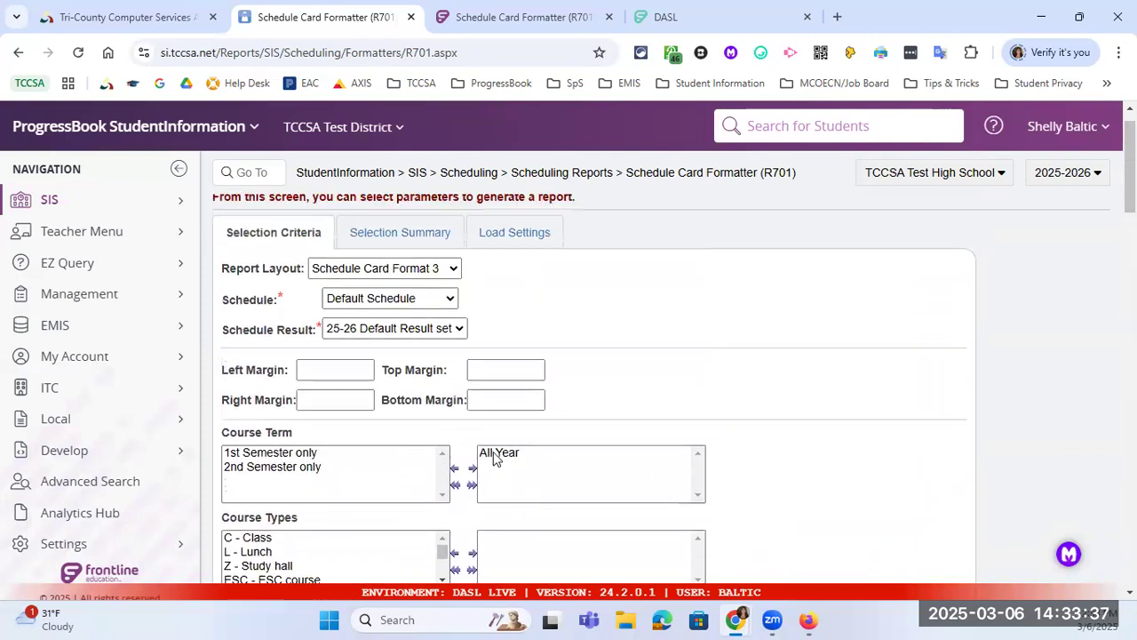
pyautogui.click(520, 274)
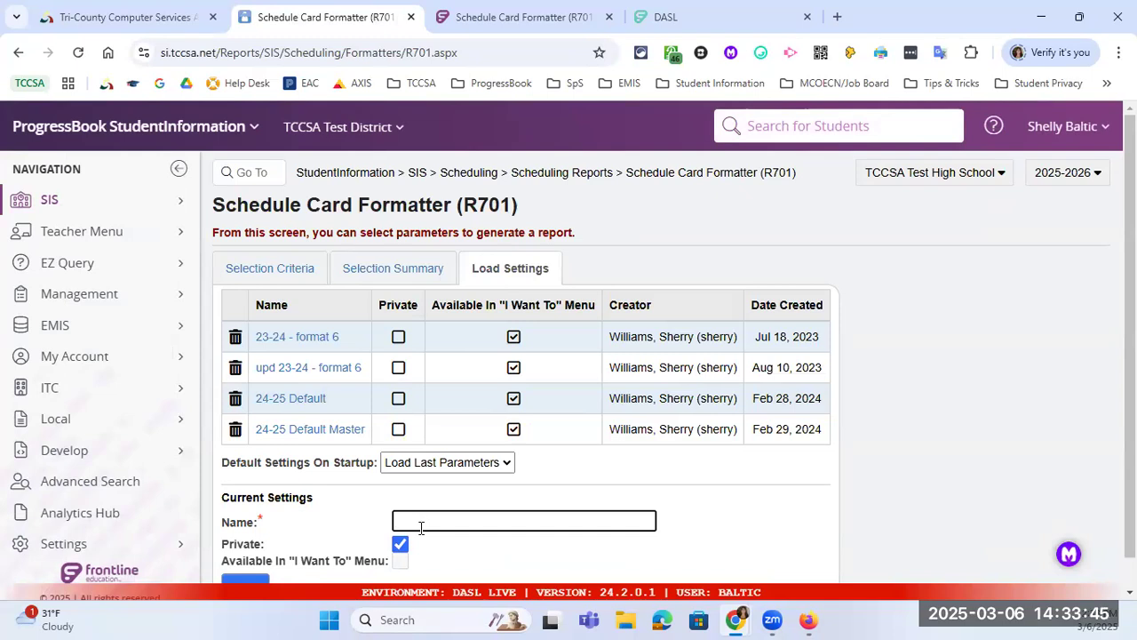
pyautogui.write('-26 Default schedule')
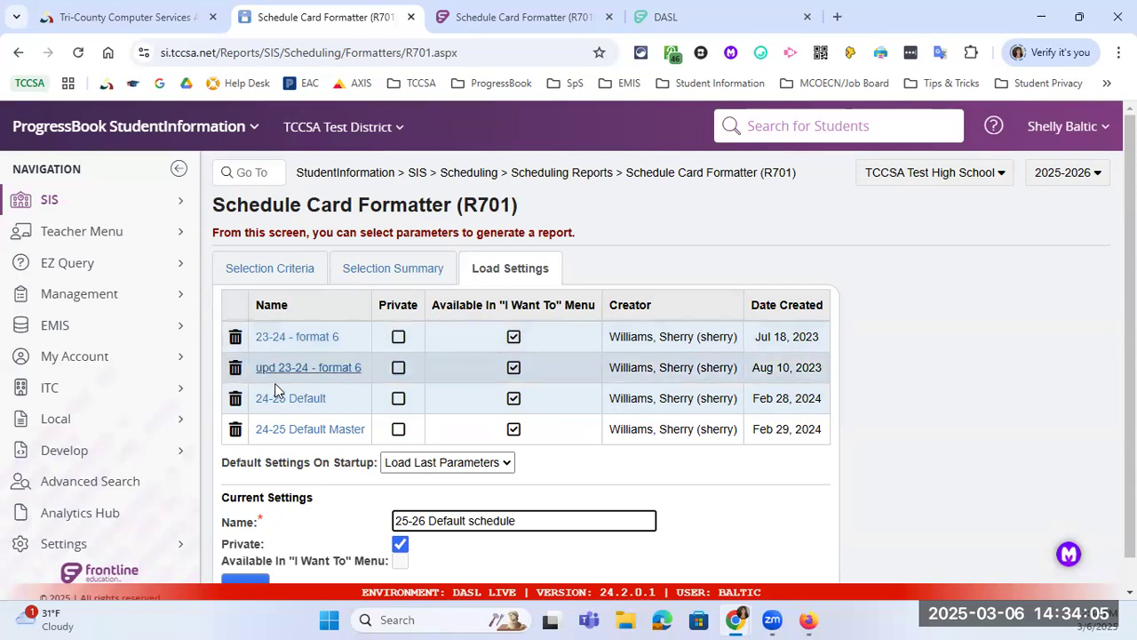
pyautogui.scroll(-1, 409, 524)
pyautogui.click(400, 513)
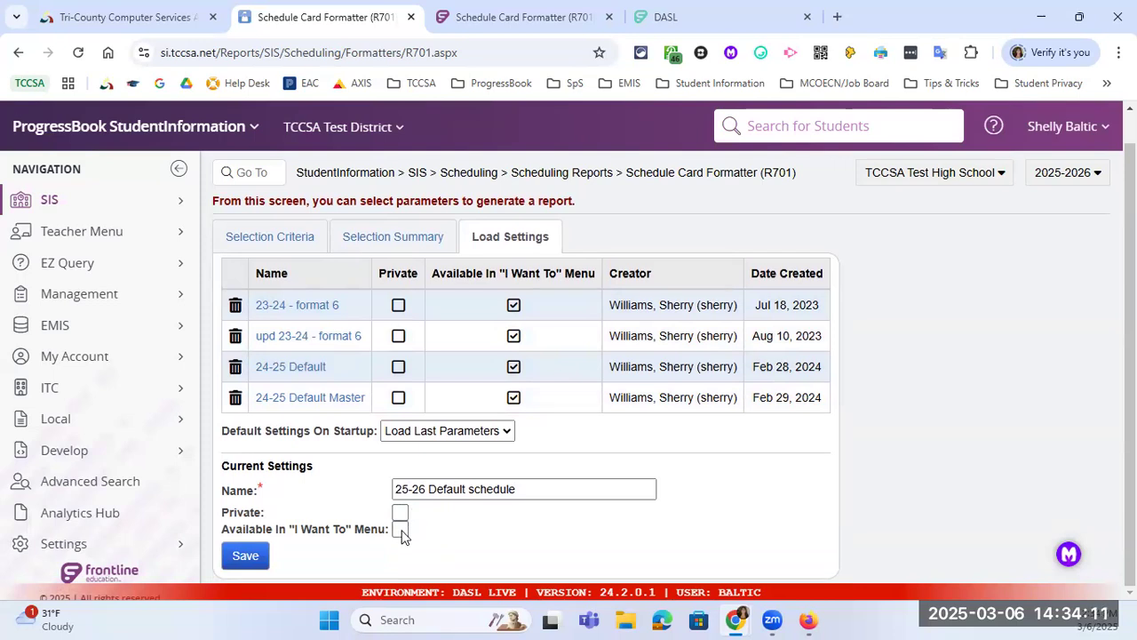
pyautogui.click(400, 530)
pyautogui.click(247, 562)
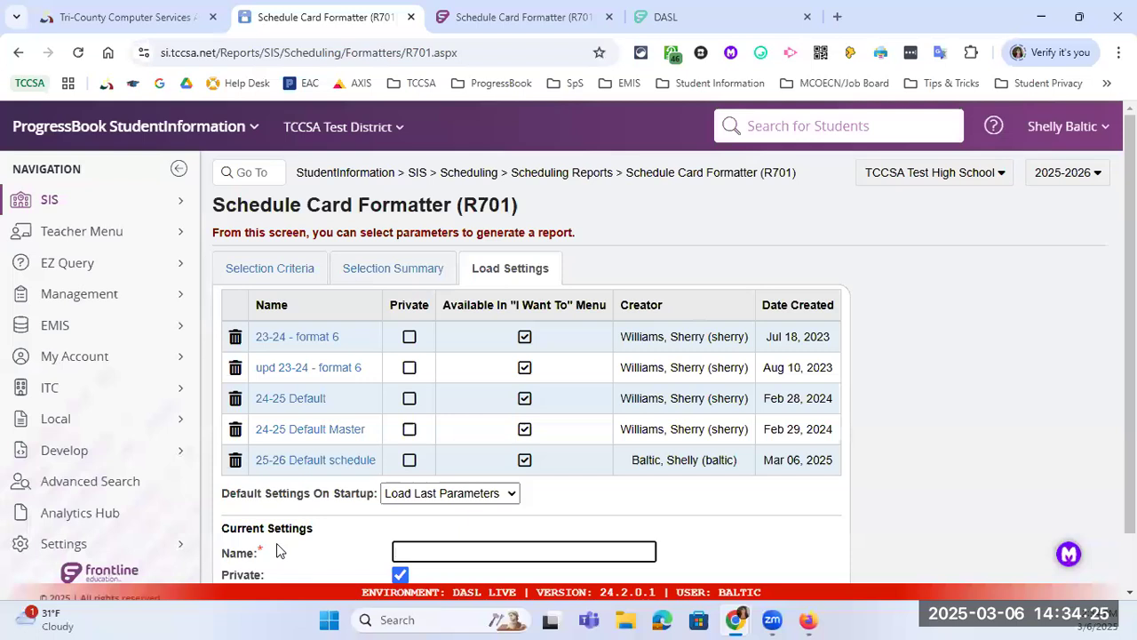
# Step: Search for the student and go to the StudentInformation home page
pyautogui.click(765, 131)
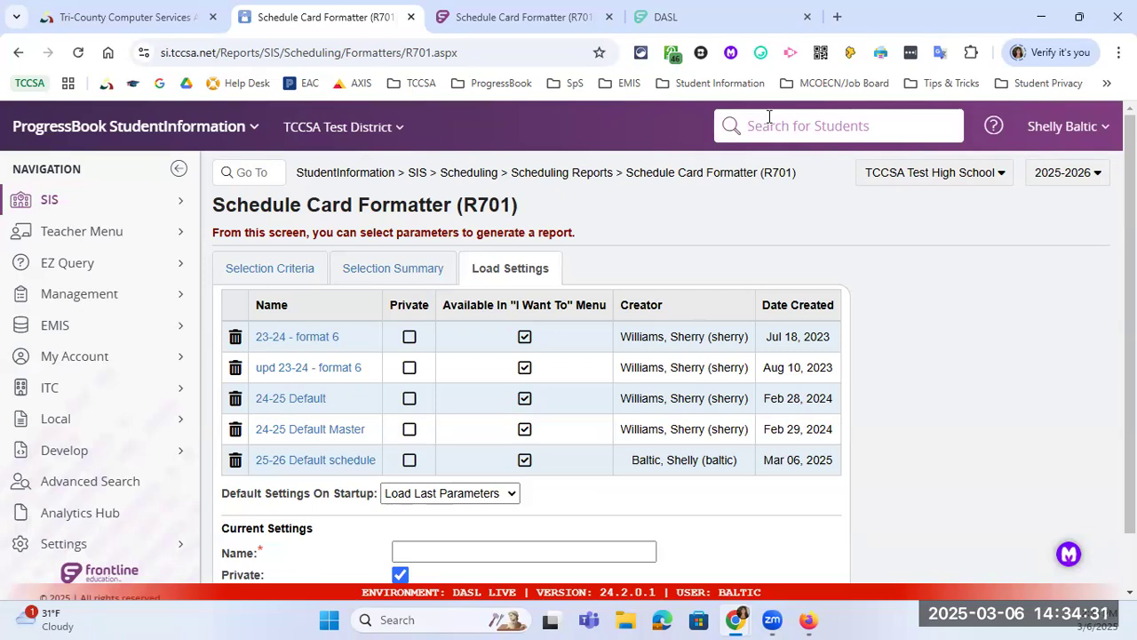
pyautogui.write('bal')
pyautogui.press('Return')
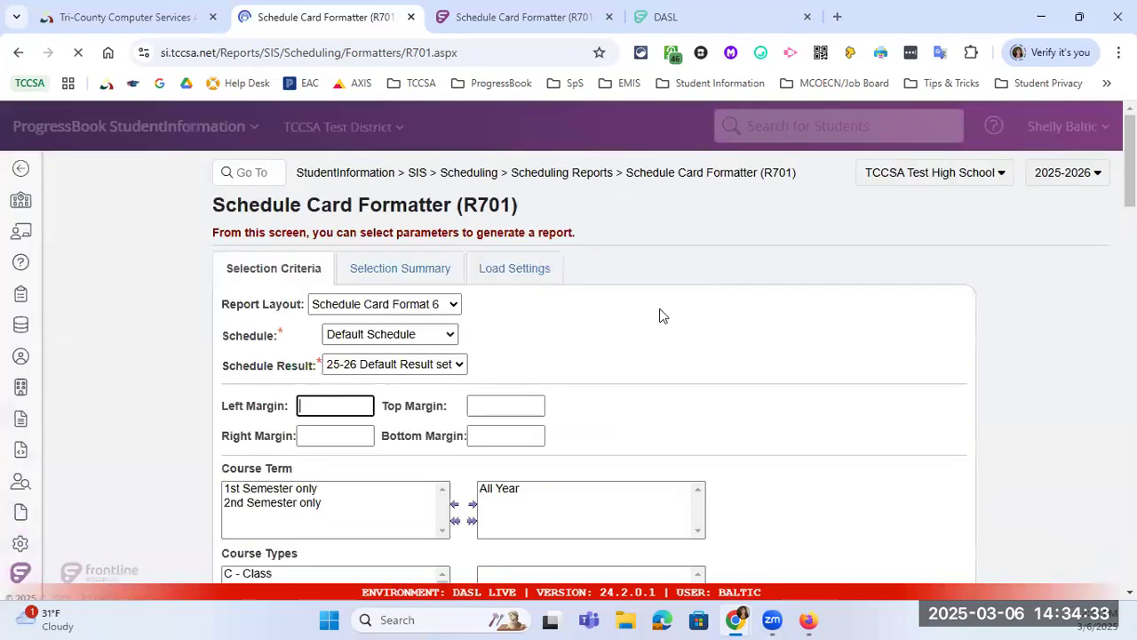
pyautogui.click(374, 176)
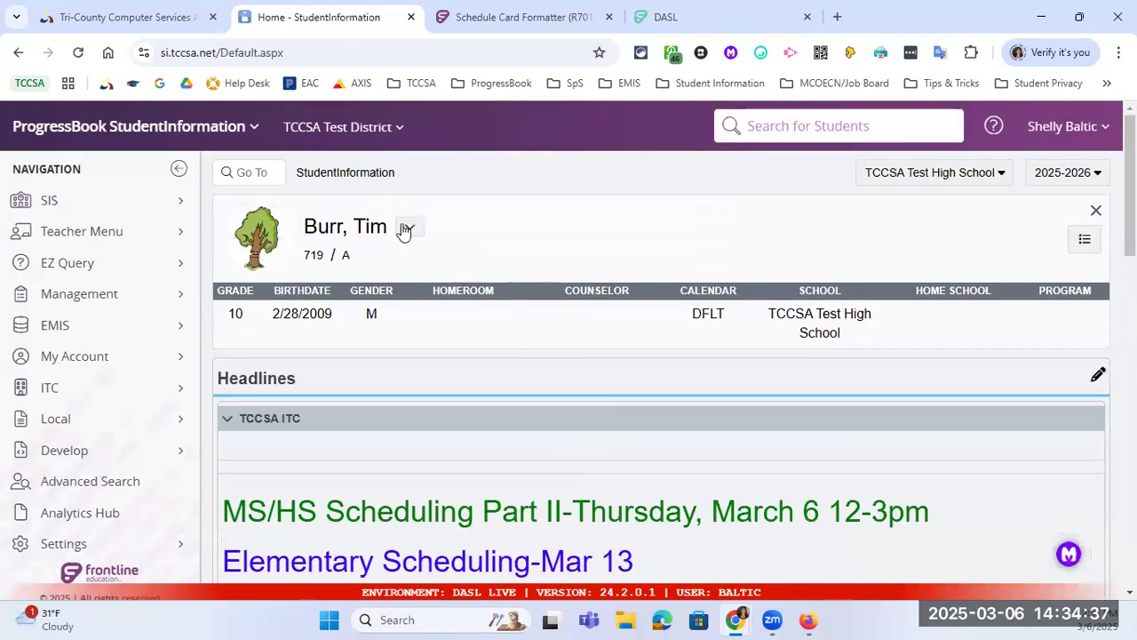
# Step: Generate the student's printable schedule with the 25-26 Default schedule settings and check its course table and closing message
pyautogui.click(407, 227)
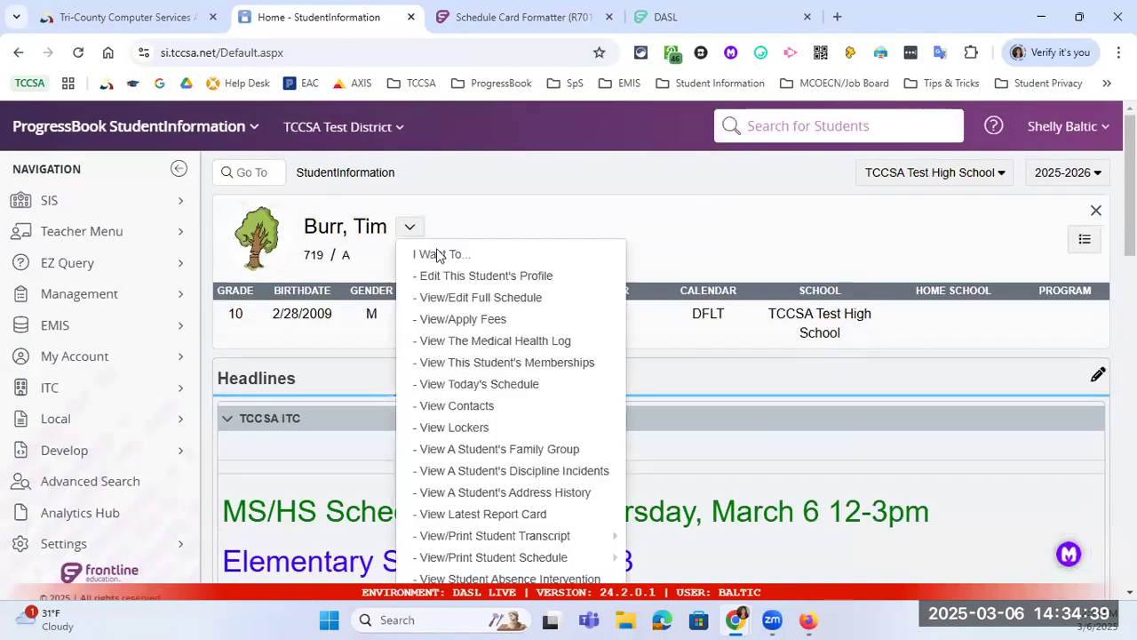
pyautogui.scroll(-1, 506, 347)
pyautogui.moveTo(484, 478)
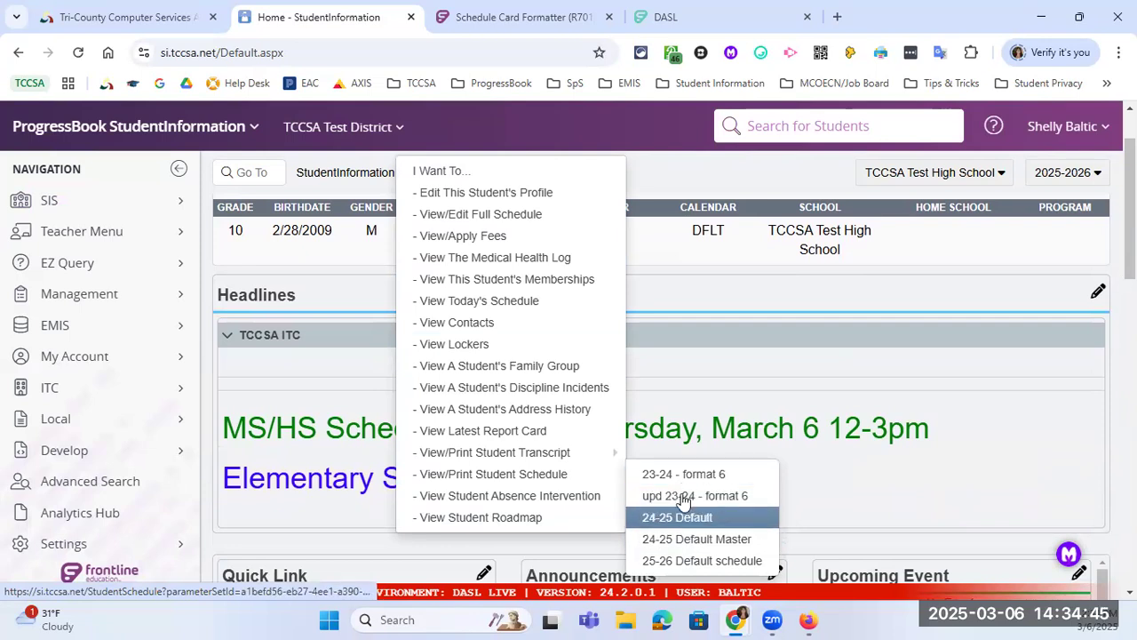
pyautogui.click(693, 561)
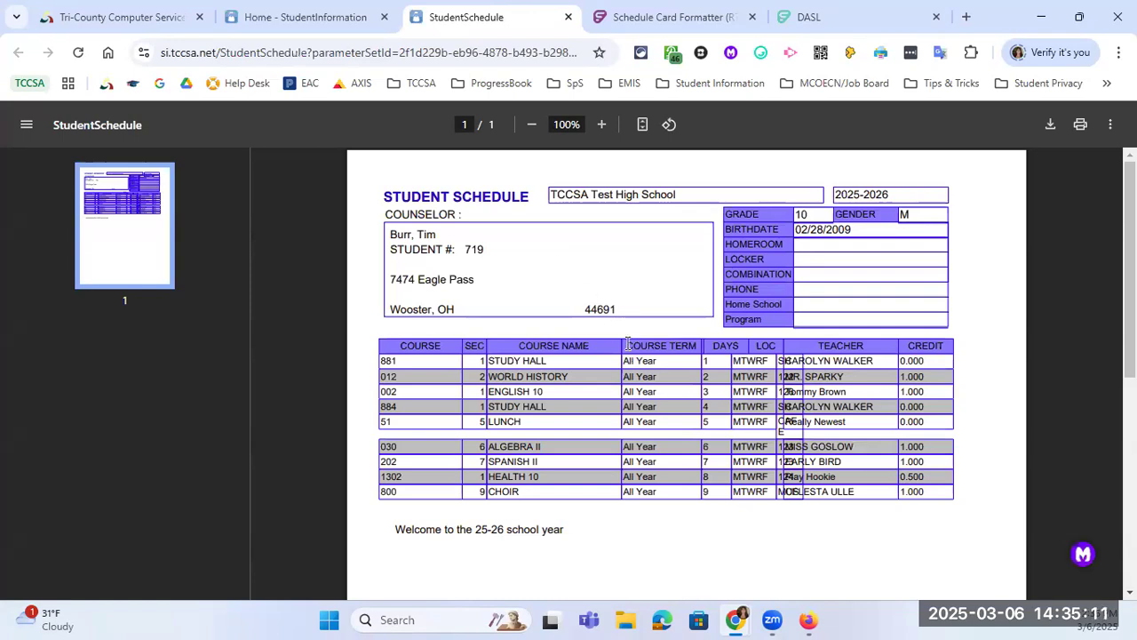
pyautogui.scroll(-1, 625, 347)
pyautogui.scroll(-1, 625, 346)
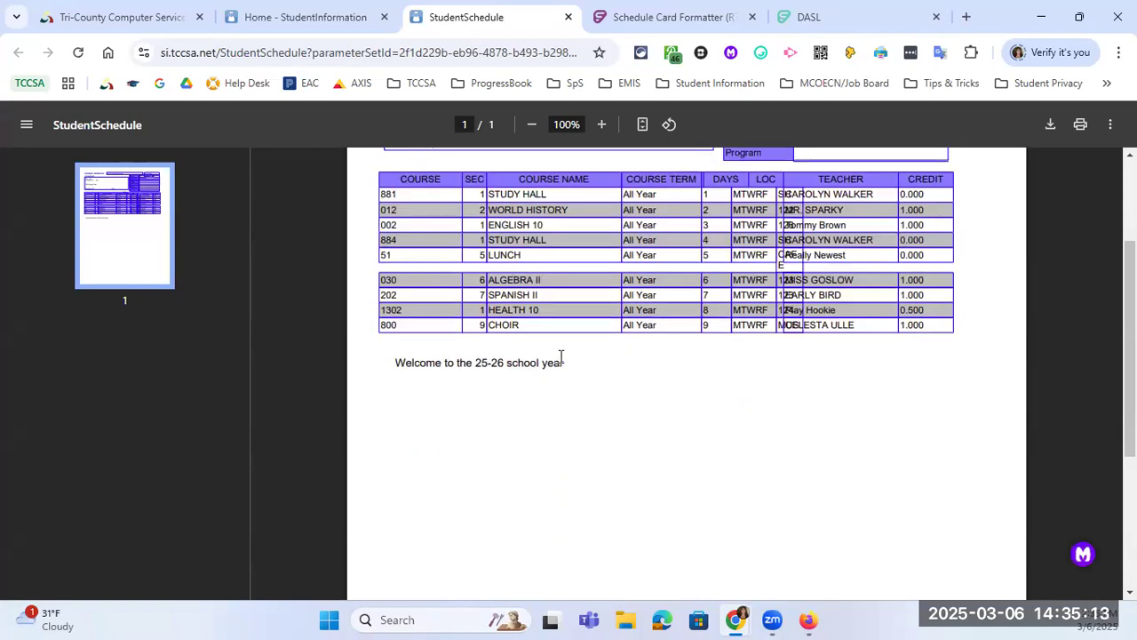
pyautogui.moveTo(395, 365); pyautogui.dragTo(548, 364)
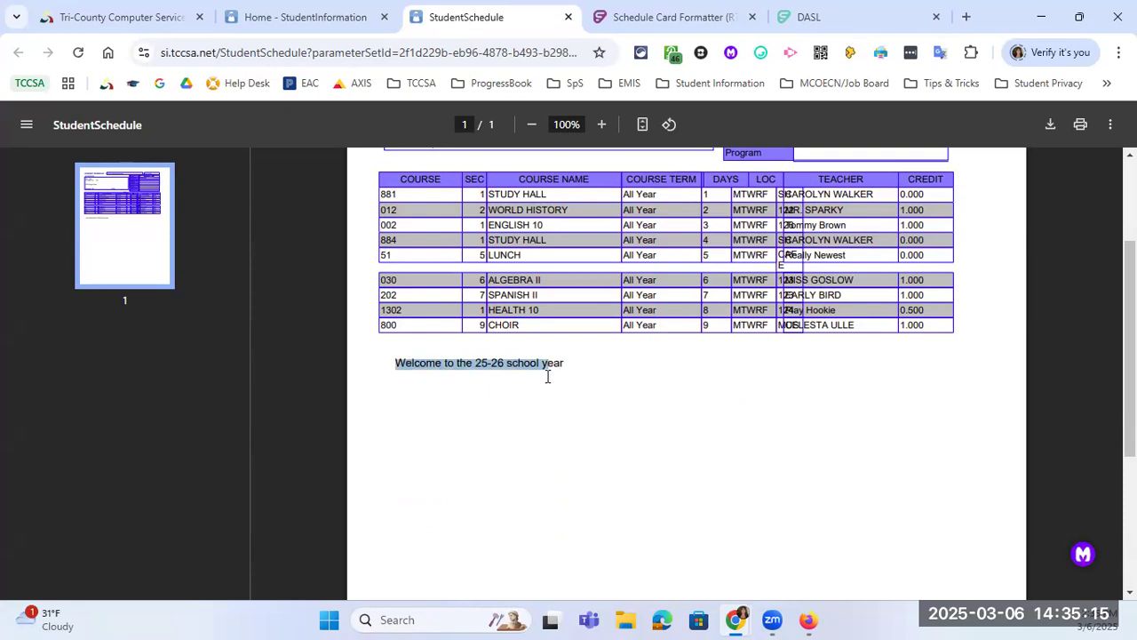
pyautogui.click(579, 400)
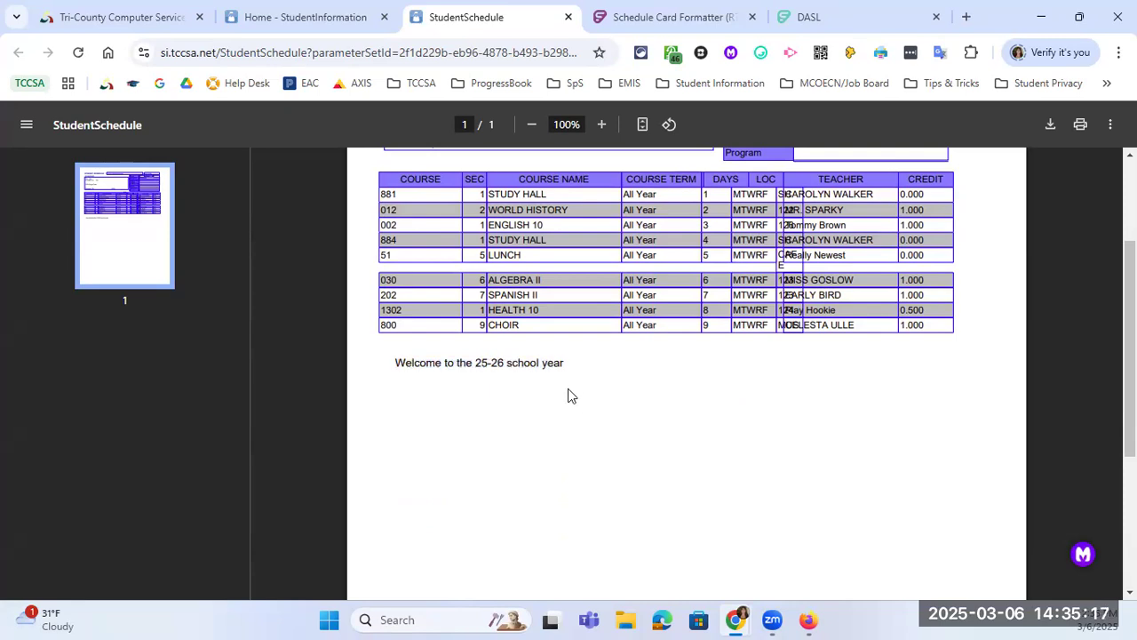
# Step: Return to the student's home page and display the saved settings offered for View/Print Student Schedule
pyautogui.click(340, 18)
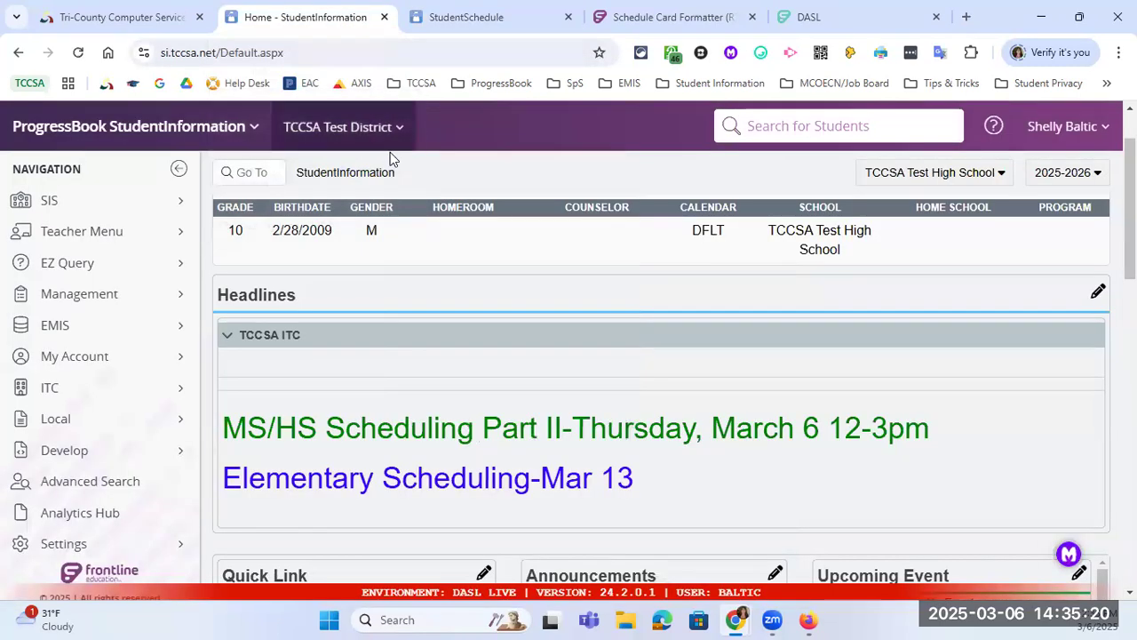
pyautogui.click(409, 228)
pyautogui.scroll(-3, 545, 445)
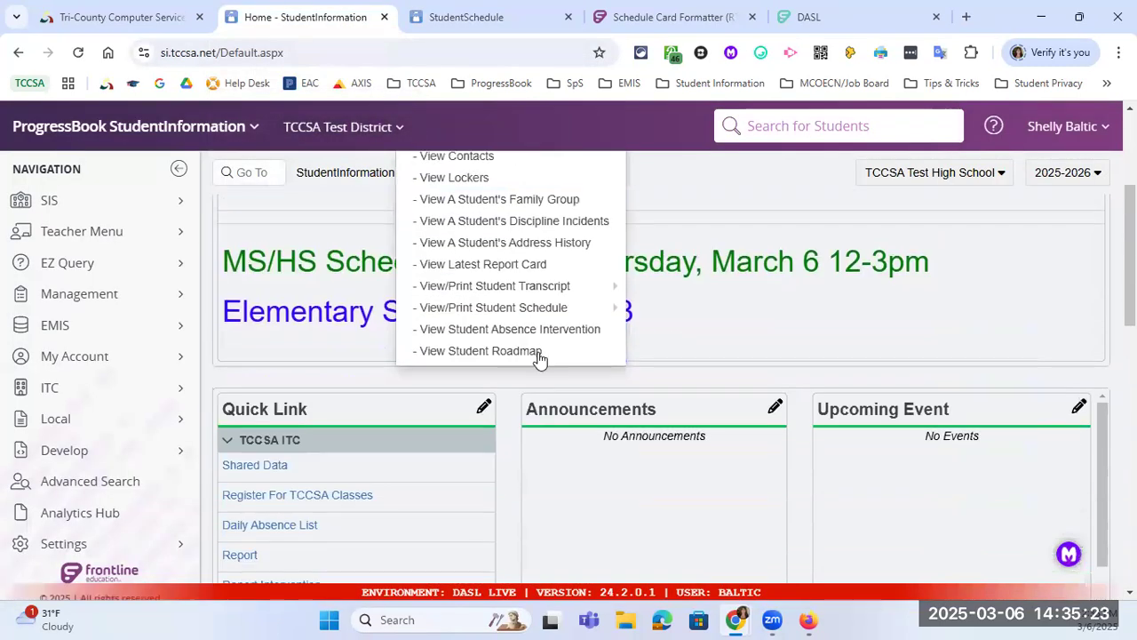
pyautogui.moveTo(569, 303)
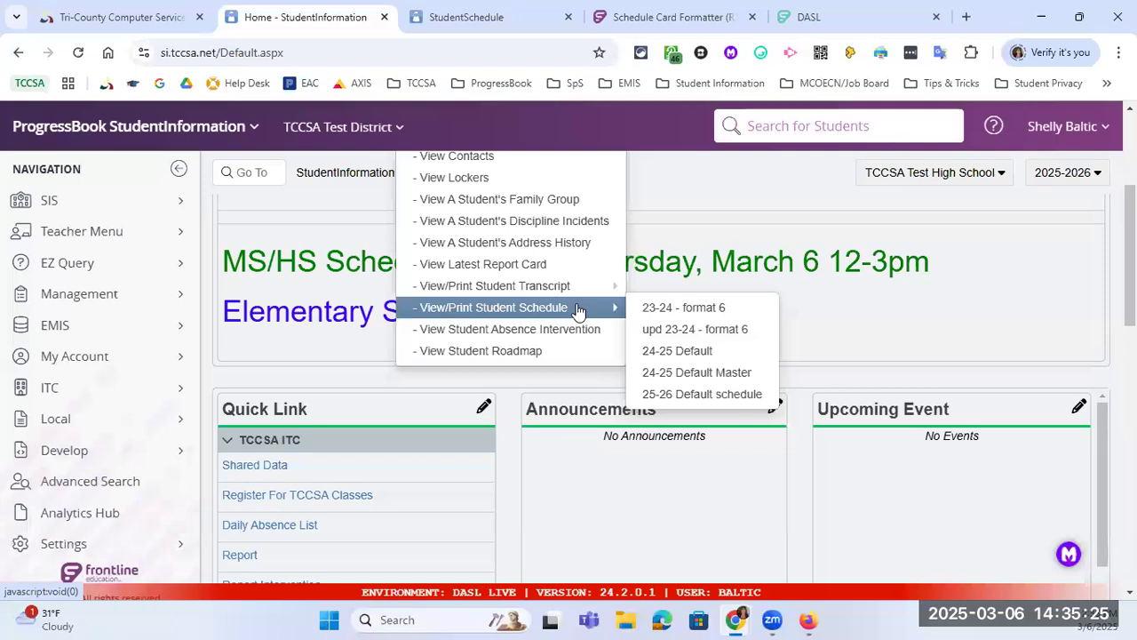